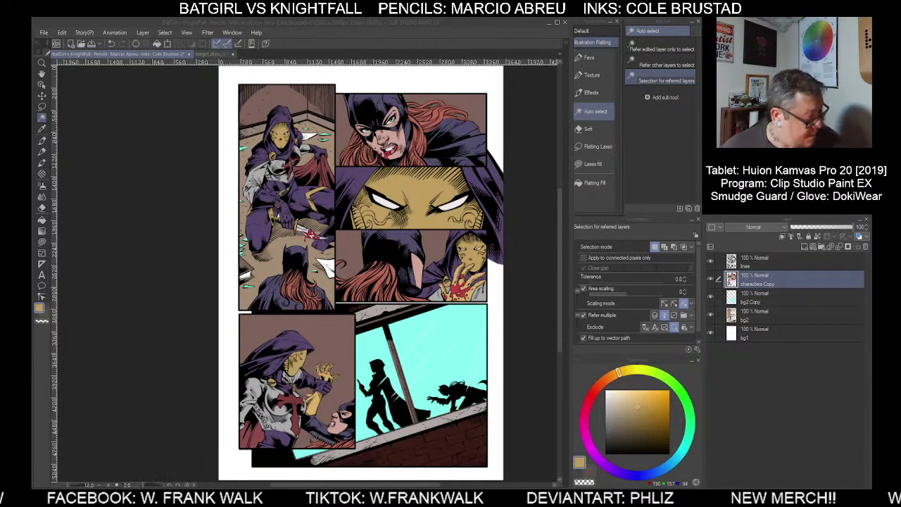
{"action": "left_click", "coordinate": [753, 393]}
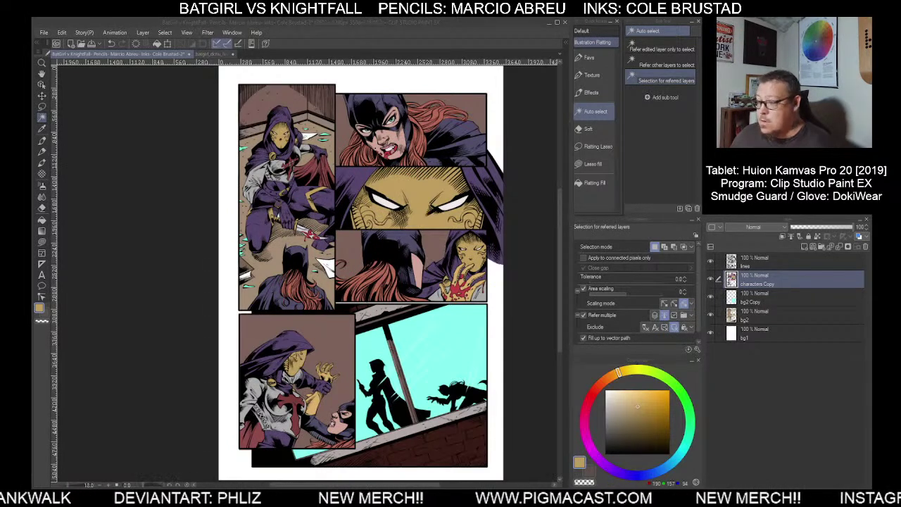
{"action": "left_click", "coordinate": [760, 388]}
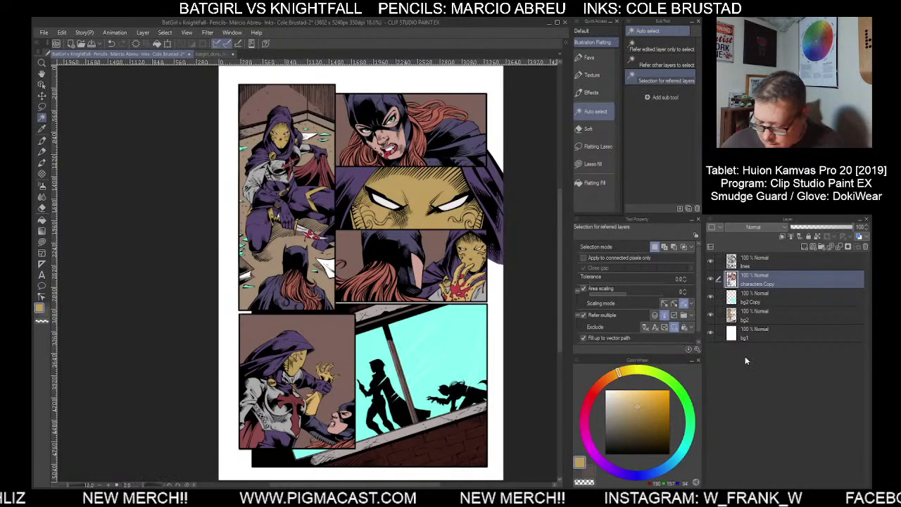
Rename the "characters Copy" layer as flats
{"action": "double_click", "coordinate": [764, 283]}
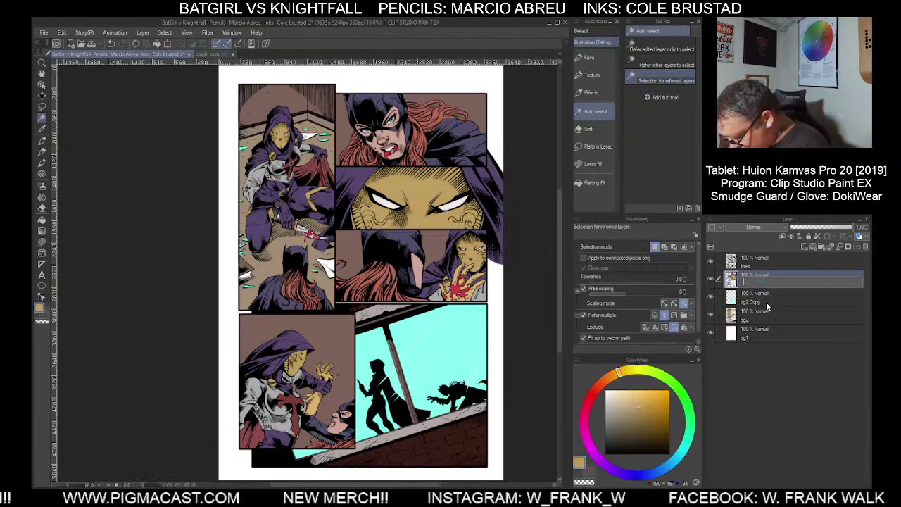
{"action": "key", "text": "Return"}
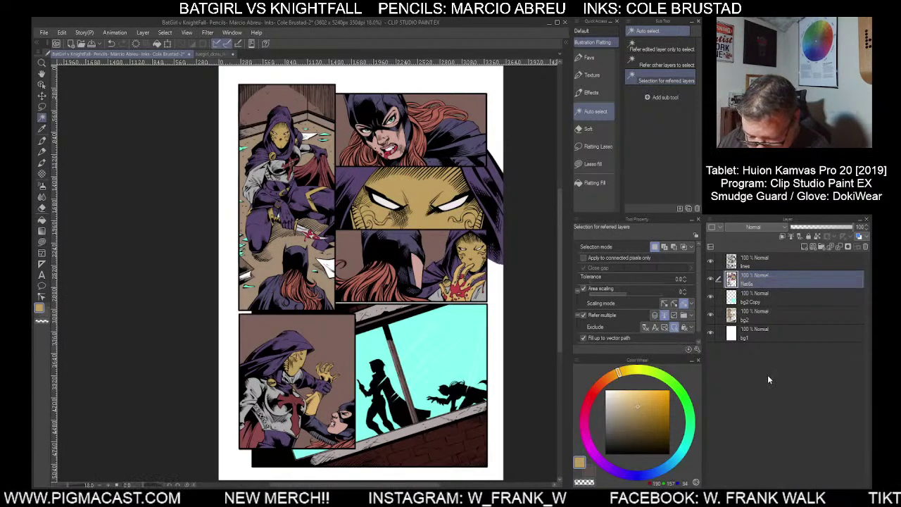
{"action": "double_click", "coordinate": [767, 285]}
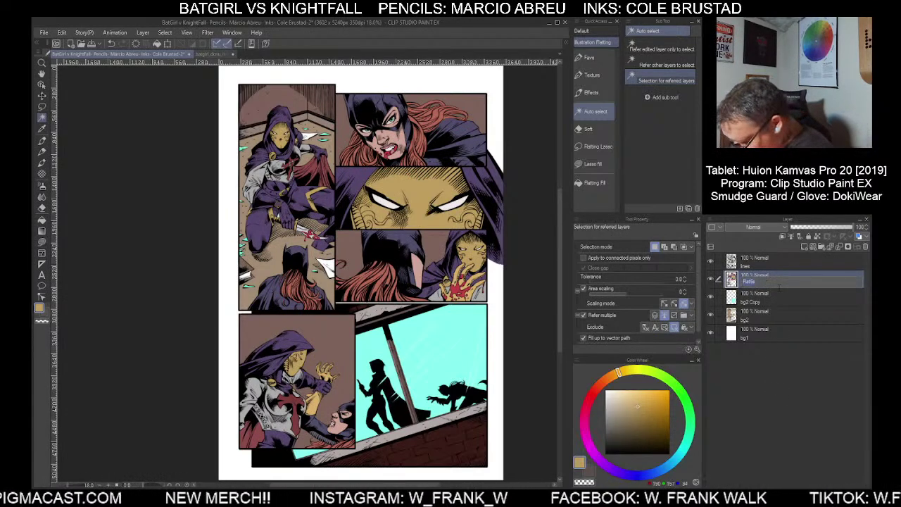
{"action": "key", "text": "Return"}
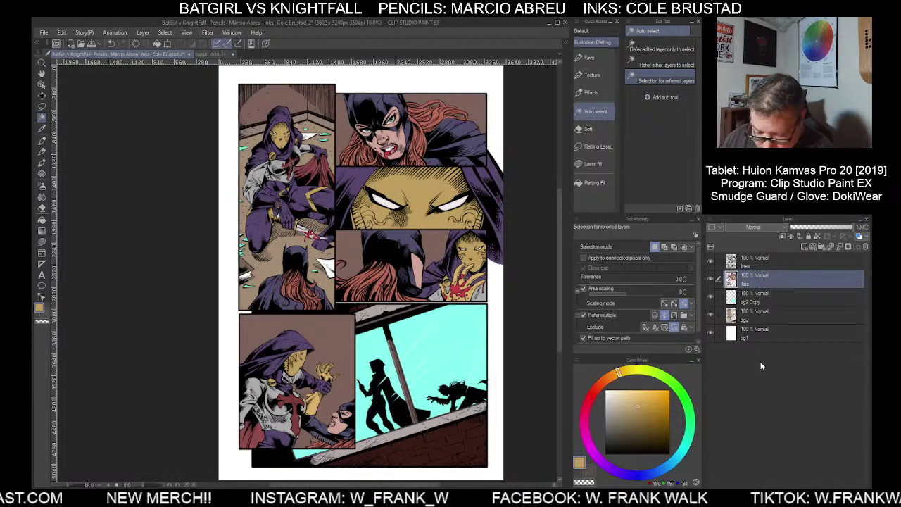
Rename the "bg2 Copy" layer as glass
{"action": "double_click", "coordinate": [761, 301]}
{"action": "type", "text": "bla"}
{"action": "type", "text": "ss"}
{"action": "key", "text": "Return"}
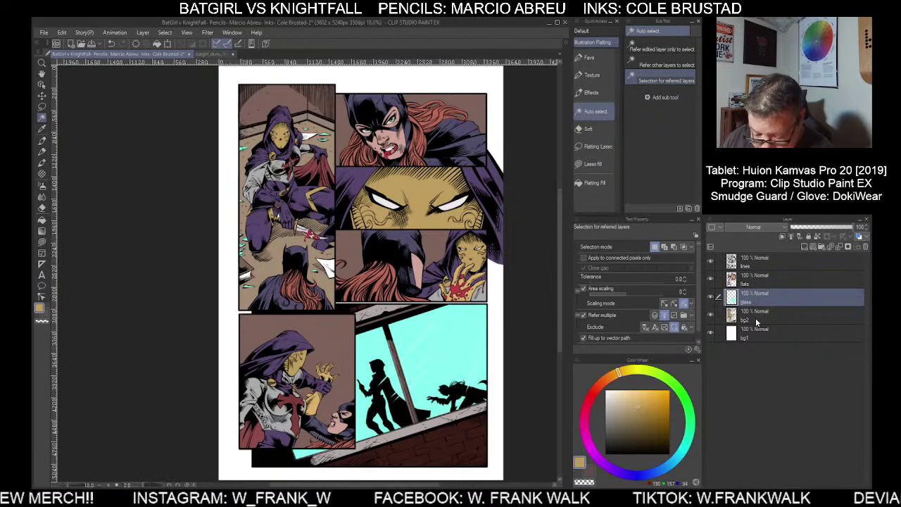
Hide and reshow the bg2 layer to check which background areas it holds, keeping its name
{"action": "double_click", "coordinate": [756, 321]}
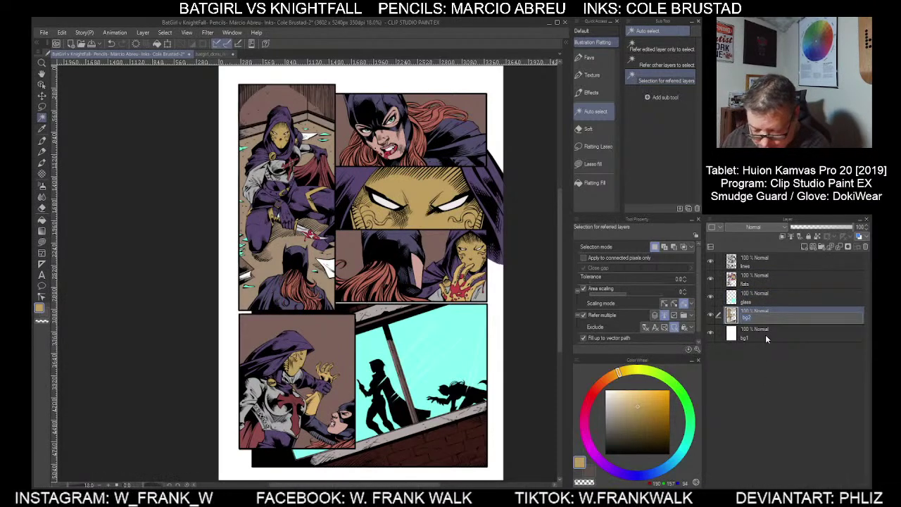
{"action": "key", "text": "Return"}
{"action": "left_click", "coordinate": [710, 316]}
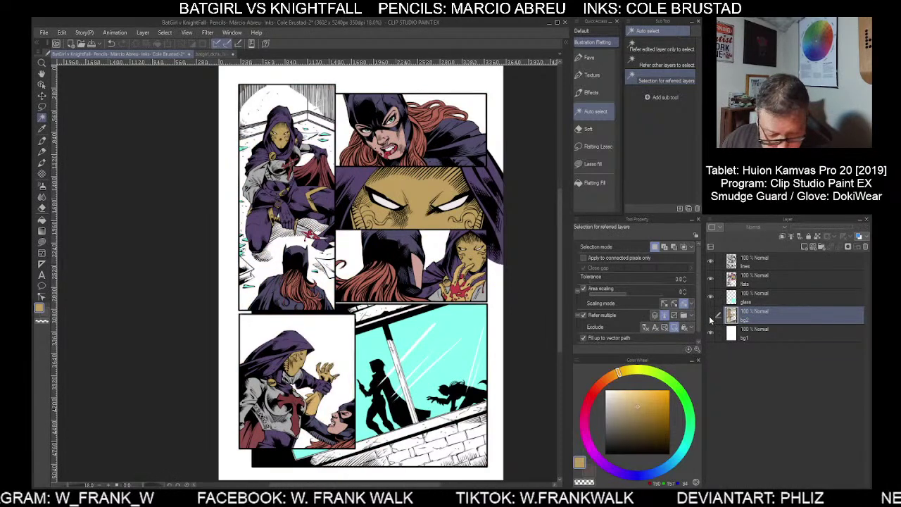
{"action": "left_click", "coordinate": [710, 317]}
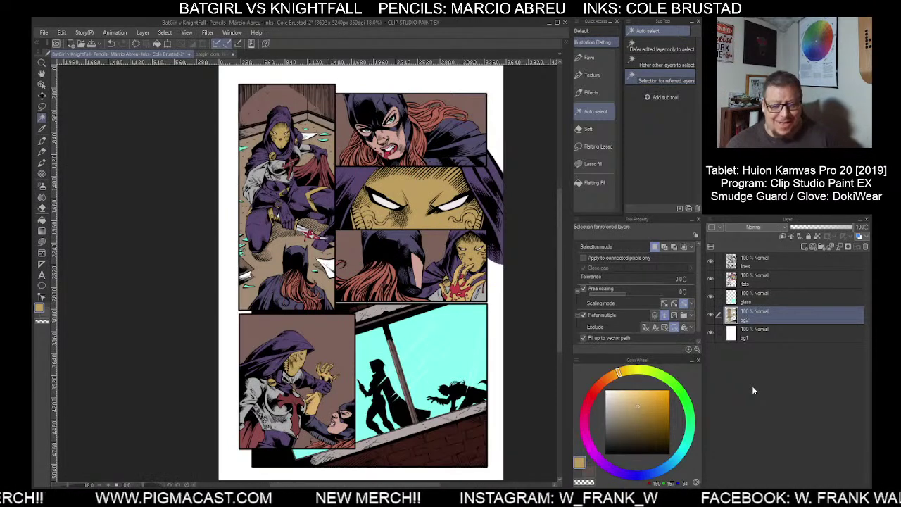
Duplicate the flats layer and rename the copy as colors
{"action": "left_click", "coordinate": [750, 283]}
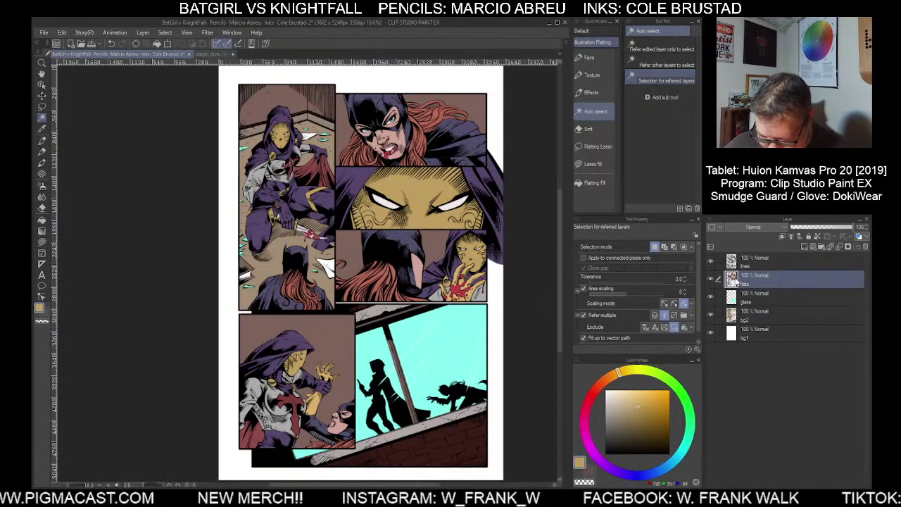
{"action": "left_click_drag", "start_coordinate": [756, 280], "coordinate": [804, 247]}
{"action": "double_click", "coordinate": [762, 284]}
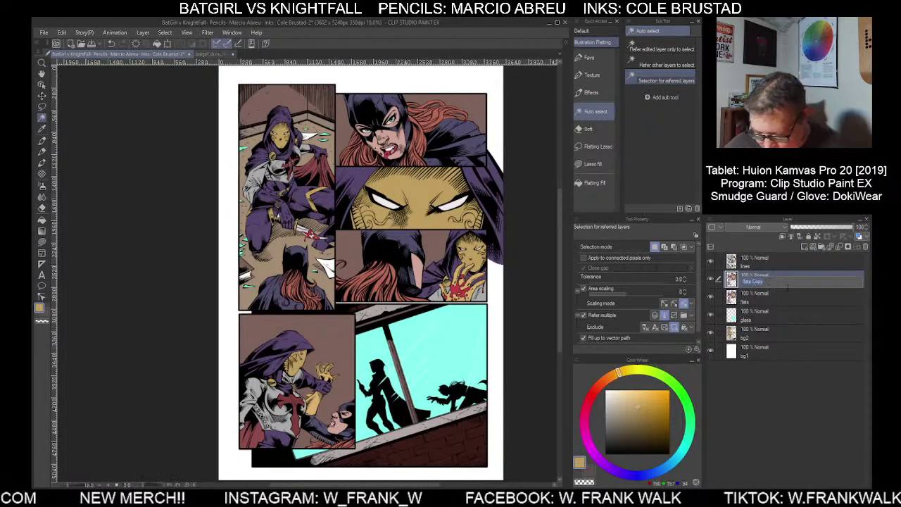
{"action": "type", "text": "colors"}
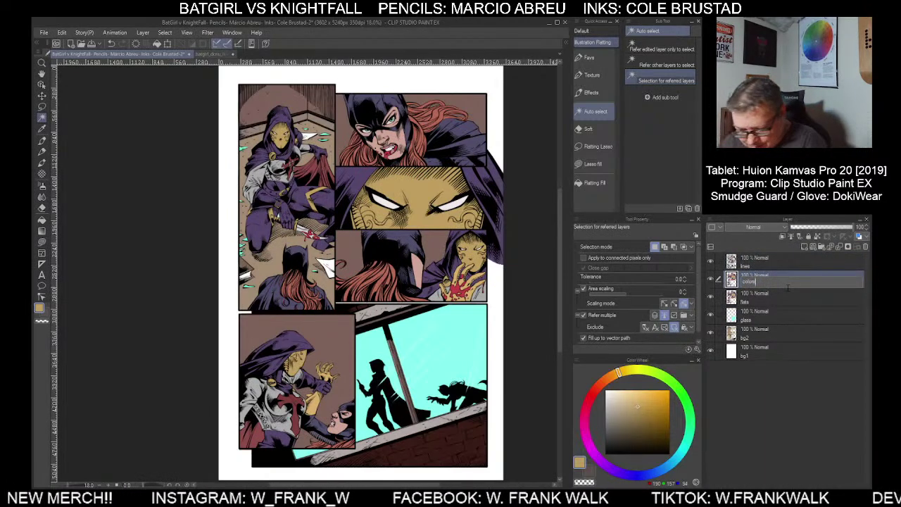
{"action": "key", "text": "Return"}
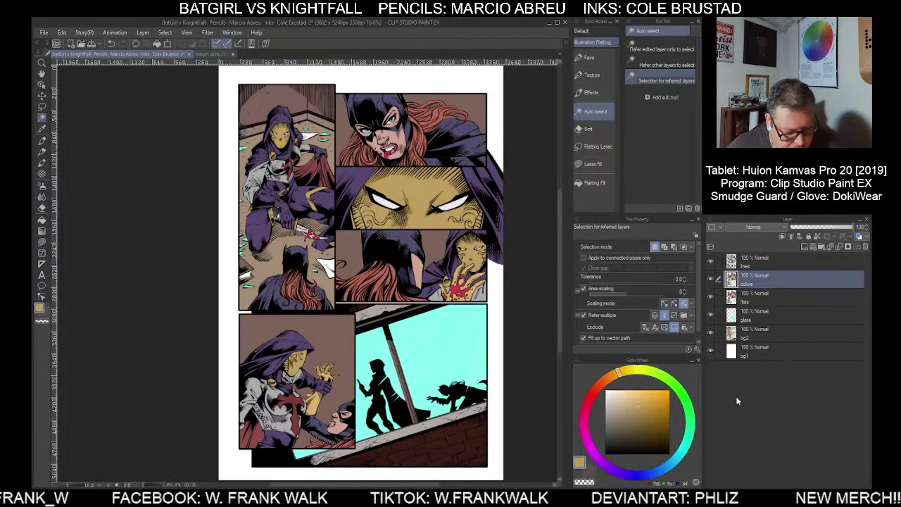
Toggle the glass layer's visibility to check which areas of the page it covers
{"action": "left_click", "coordinate": [710, 314]}
{"action": "left_click", "coordinate": [710, 314]}
{"action": "left_click", "coordinate": [710, 313]}
{"action": "left_click", "coordinate": [710, 313]}
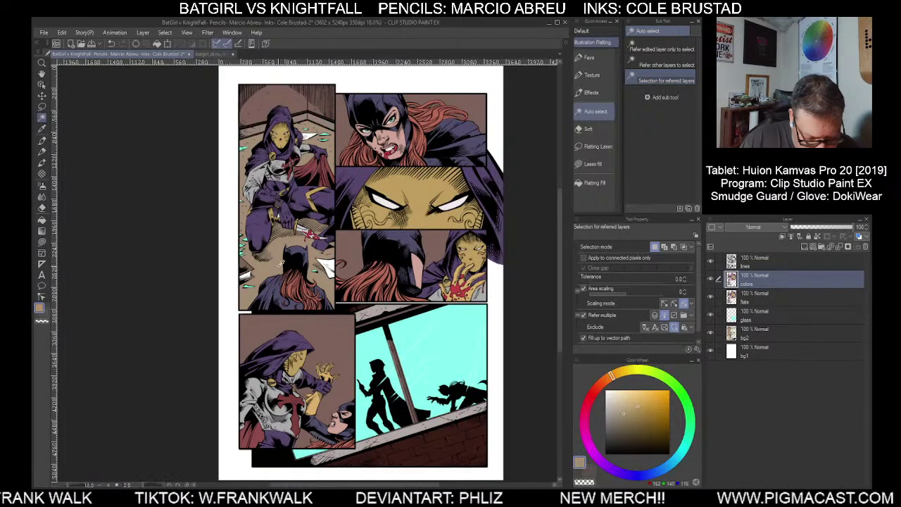
{"action": "left_click", "coordinate": [278, 266], "text": "alt"}
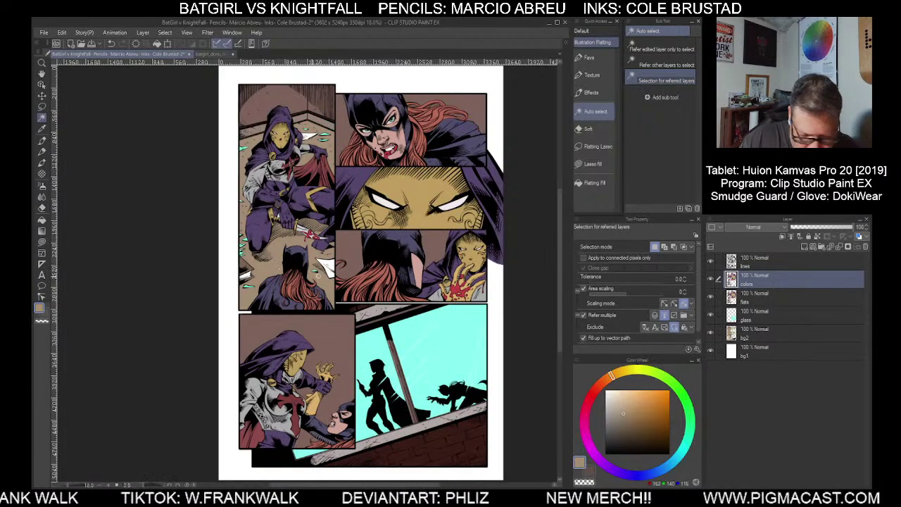
{"action": "left_click", "coordinate": [592, 163]}
{"action": "scroll", "coordinate": [282, 199], "scroll_direction": "up", "scroll_amount": 2}
{"action": "scroll", "coordinate": [274, 211], "scroll_direction": "up", "scroll_amount": 3}
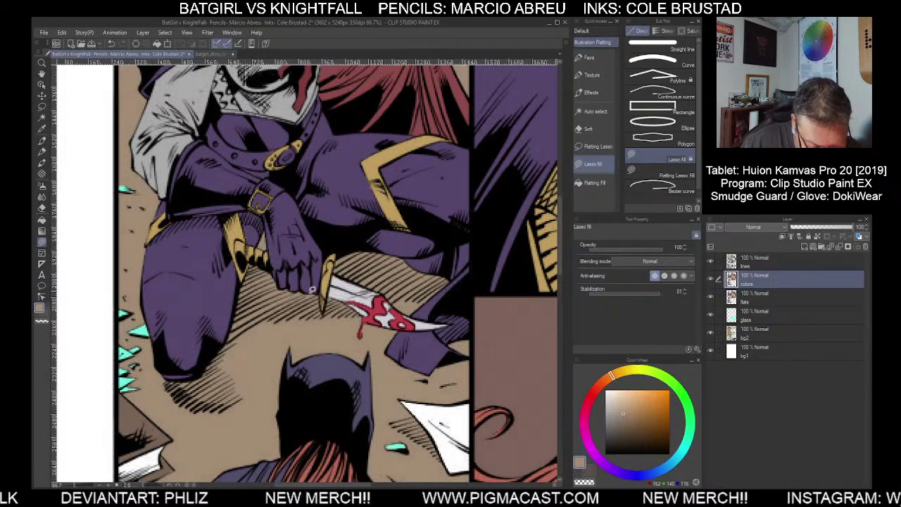
{"action": "left_click", "coordinate": [757, 296]}
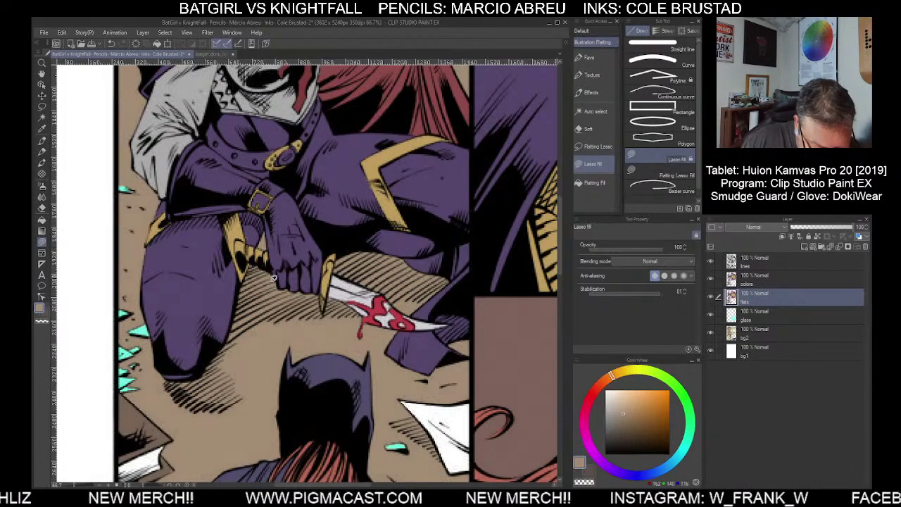
{"action": "scroll", "coordinate": [324, 326], "scroll_direction": "down", "scroll_amount": 5}
{"action": "left_click", "coordinate": [755, 279]}
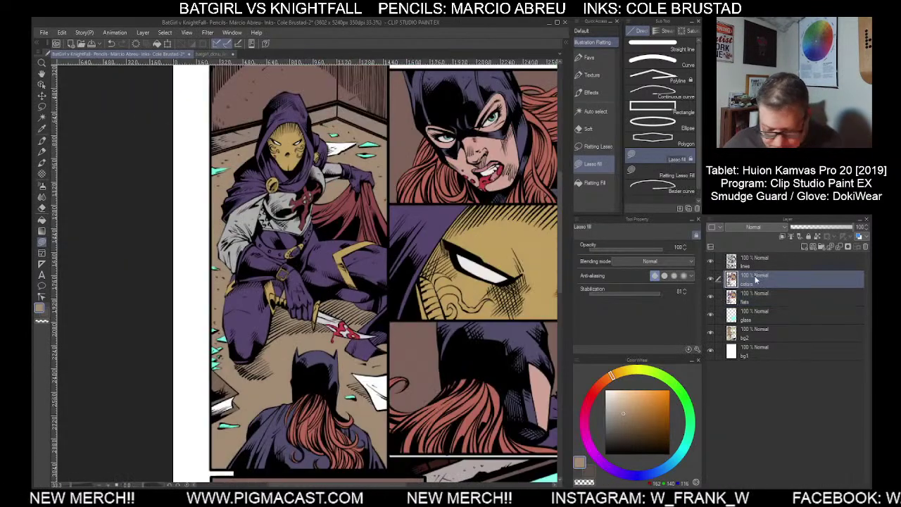
{"action": "scroll", "coordinate": [556, 402], "scroll_direction": "down", "scroll_amount": 1}
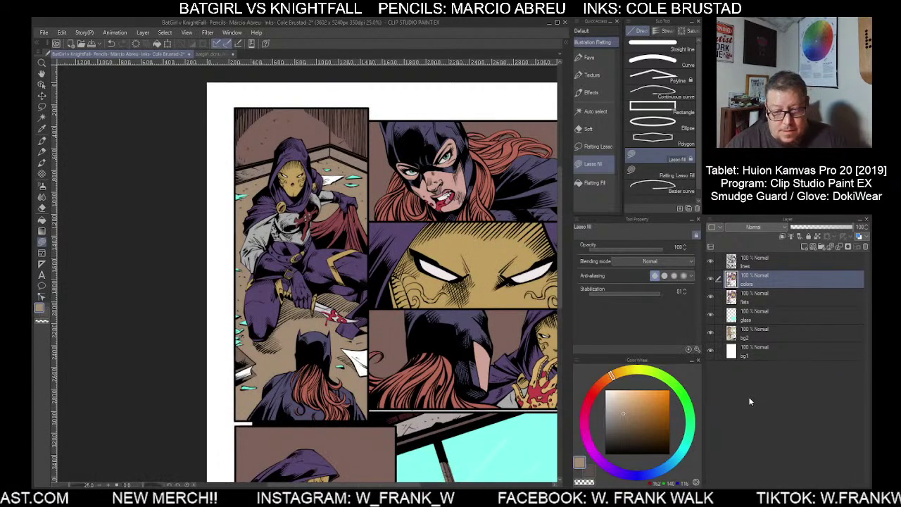
{"action": "left_click_drag", "start_coordinate": [485, 430], "coordinate": [453, 329]}
{"action": "left_click_drag", "start_coordinate": [426, 380], "coordinate": [421, 360]}
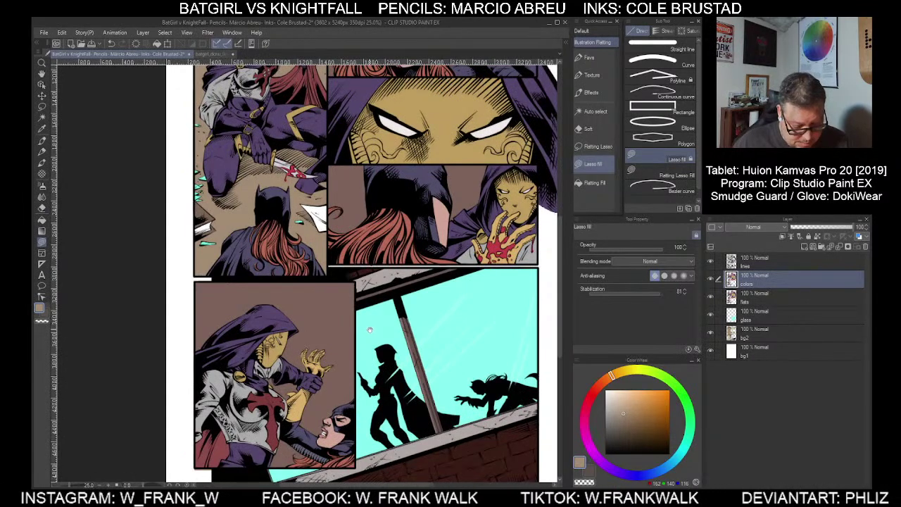
{"action": "left_click_drag", "start_coordinate": [371, 326], "coordinate": [398, 424]}
{"action": "left_click_drag", "start_coordinate": [400, 391], "coordinate": [385, 426]}
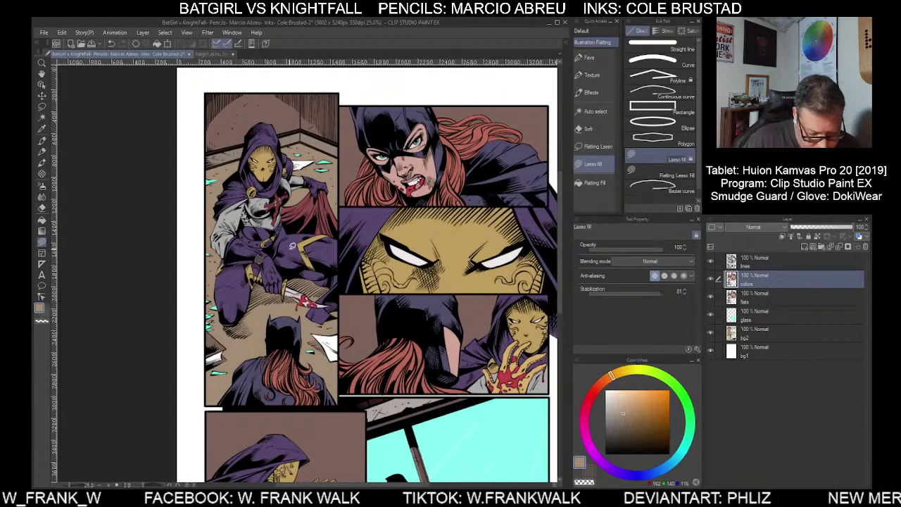
On the colors layer, select the purple costume areas and lasso-fill the kneeling figure's belt with a darker shade of the sampled purple
{"action": "left_click", "coordinate": [293, 246], "text": "alt"}
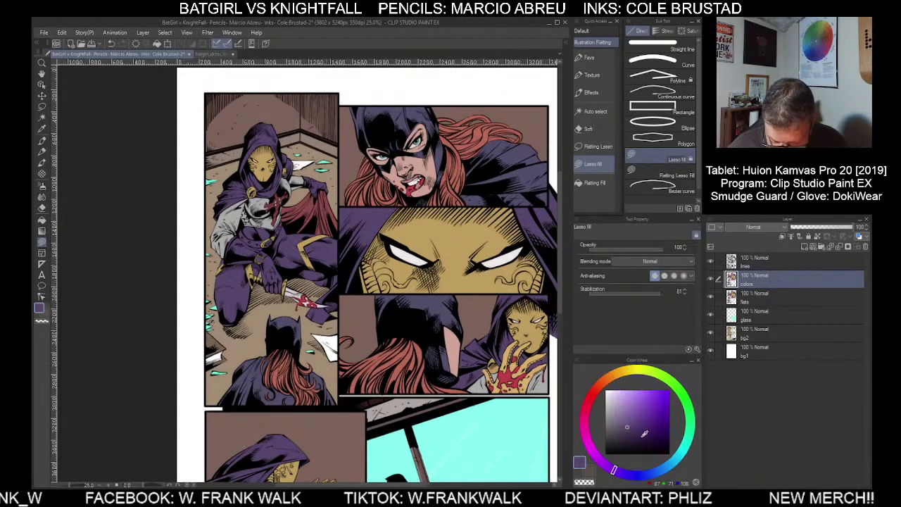
{"action": "left_click", "coordinate": [632, 436]}
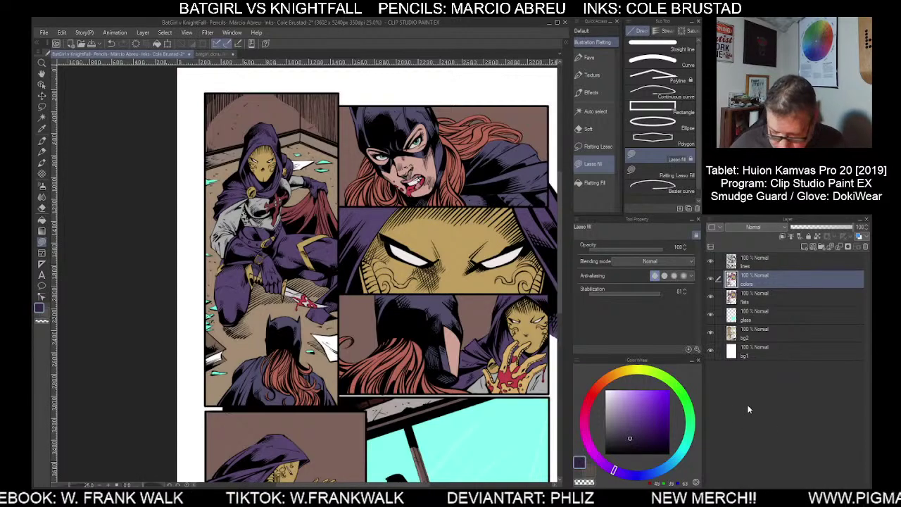
{"action": "scroll", "coordinate": [266, 234], "scroll_direction": "up", "scroll_amount": 3}
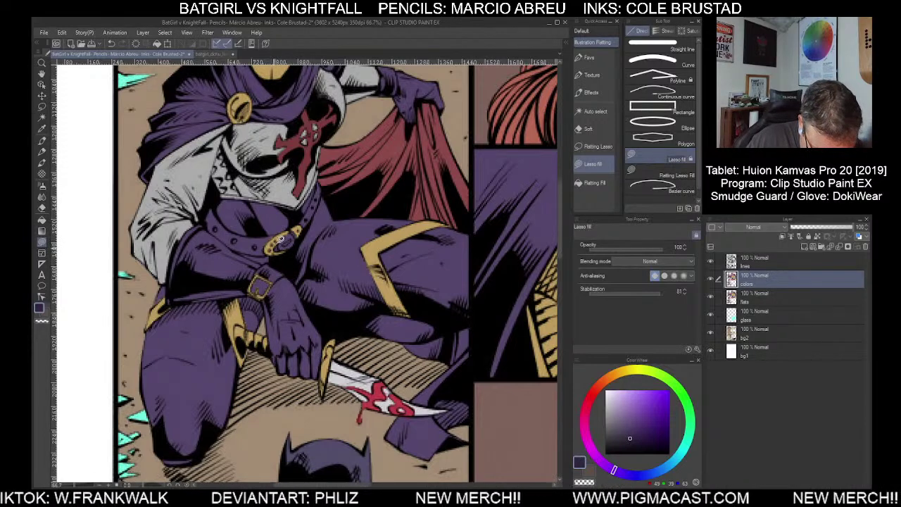
{"action": "key", "text": "w"}
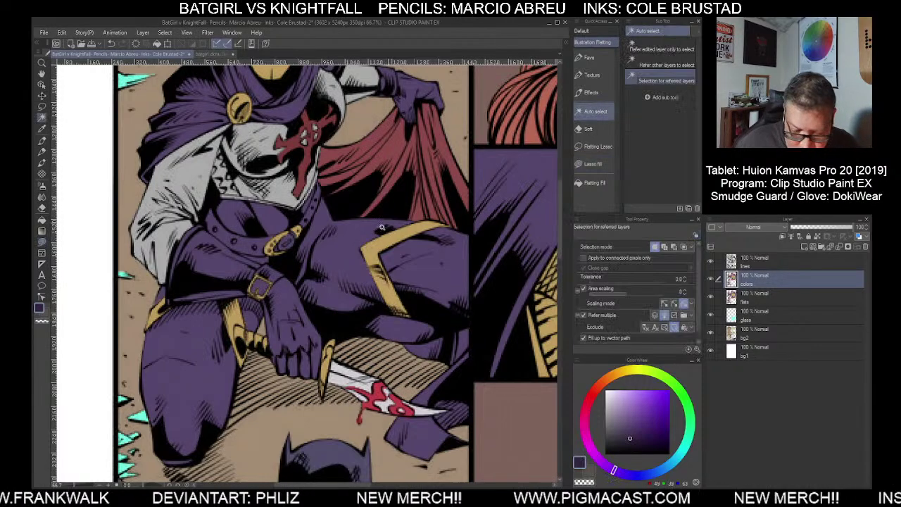
{"action": "left_click", "coordinate": [299, 242]}
{"action": "left_click", "coordinate": [593, 163]}
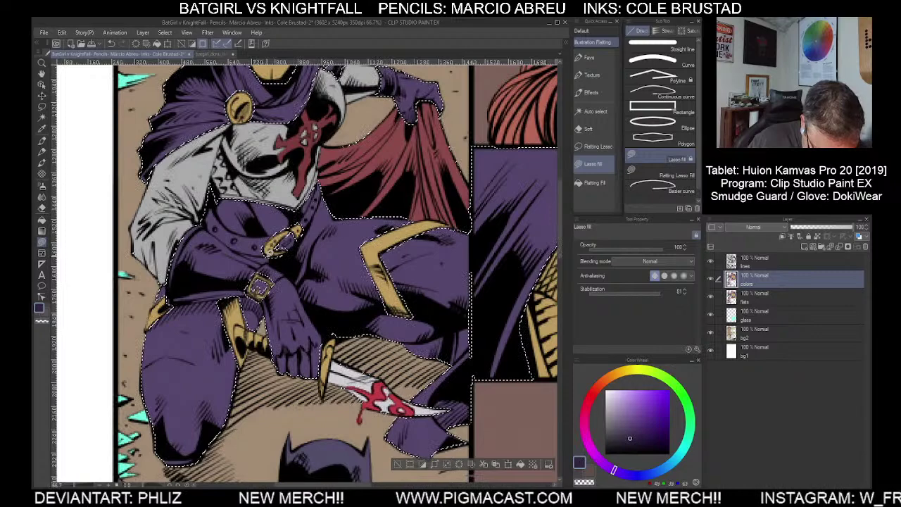
{"action": "mouse_move", "coordinate": [265, 251]}
{"action": "left_mouse_down"}
{"action": "mouse_move", "coordinate": [209, 227]}
{"action": "mouse_move", "coordinate": [213, 202]}
{"action": "mouse_move", "coordinate": [233, 227]}
{"action": "left_mouse_up"}
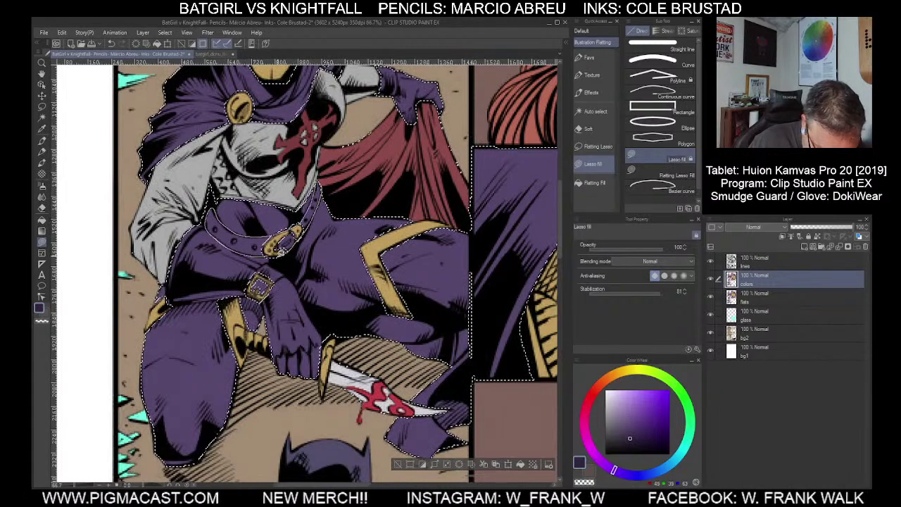
Clear the selection, lasso-fill the belt buckle with the costume's sampled gold, and tidy its edge with the belt's dark purple
{"action": "left_click", "coordinate": [373, 243], "text": "alt"}
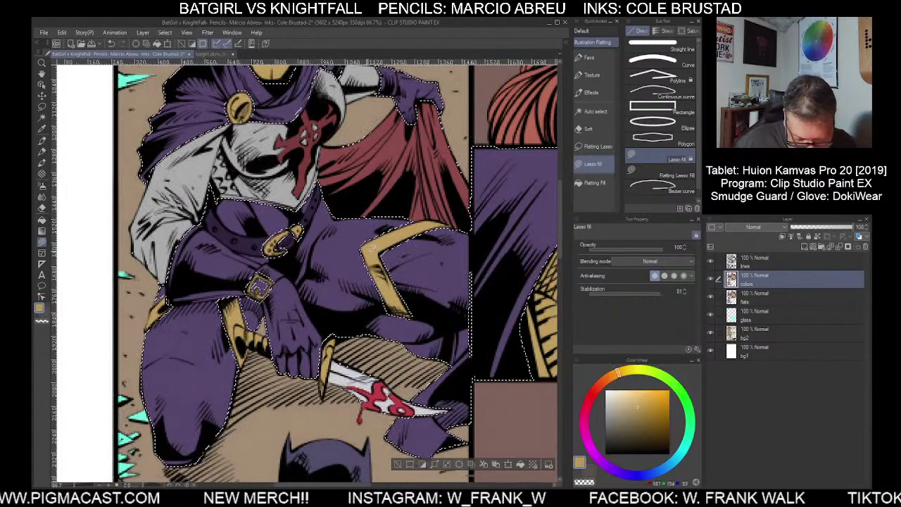
{"action": "left_click", "coordinate": [398, 466]}
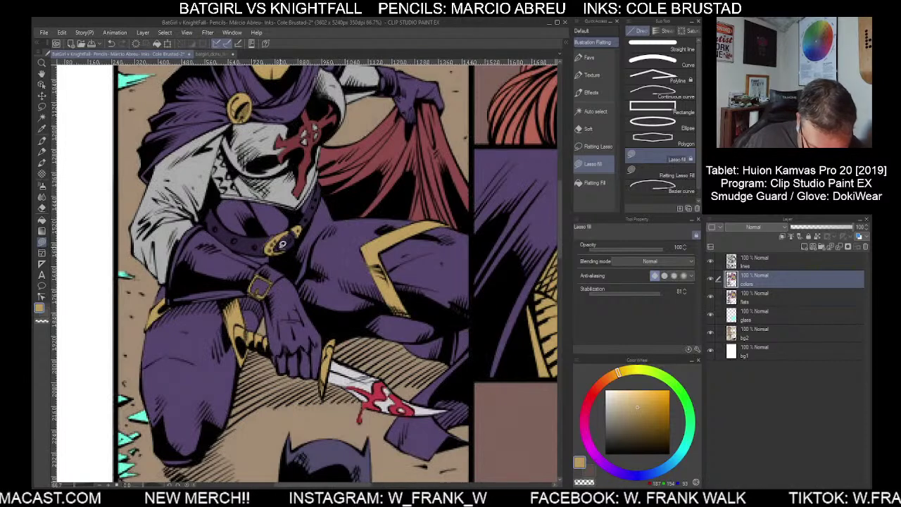
{"action": "mouse_move", "coordinate": [280, 246]}
{"action": "left_mouse_down"}
{"action": "mouse_move", "coordinate": [296, 233]}
{"action": "mouse_move", "coordinate": [280, 245]}
{"action": "left_mouse_up"}
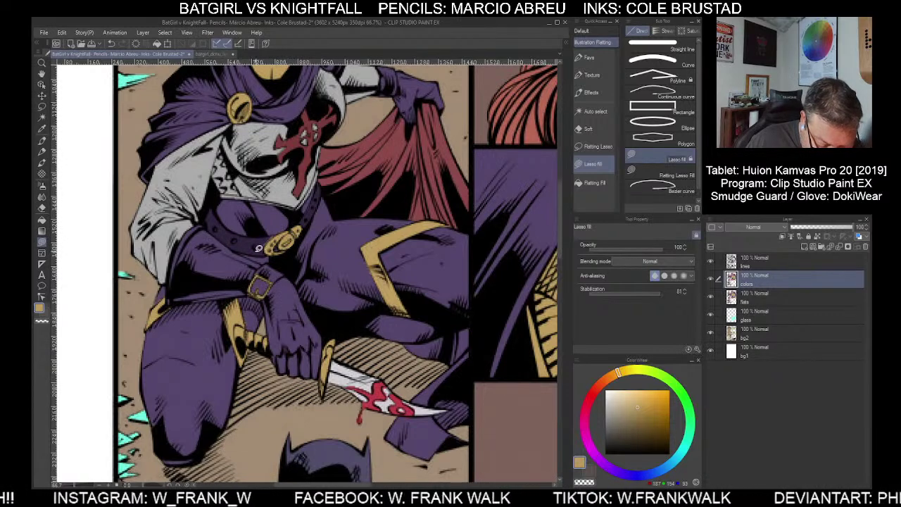
{"action": "left_click", "coordinate": [259, 248], "text": "alt"}
{"action": "left_click_drag", "start_coordinate": [275, 236], "coordinate": [266, 255]}
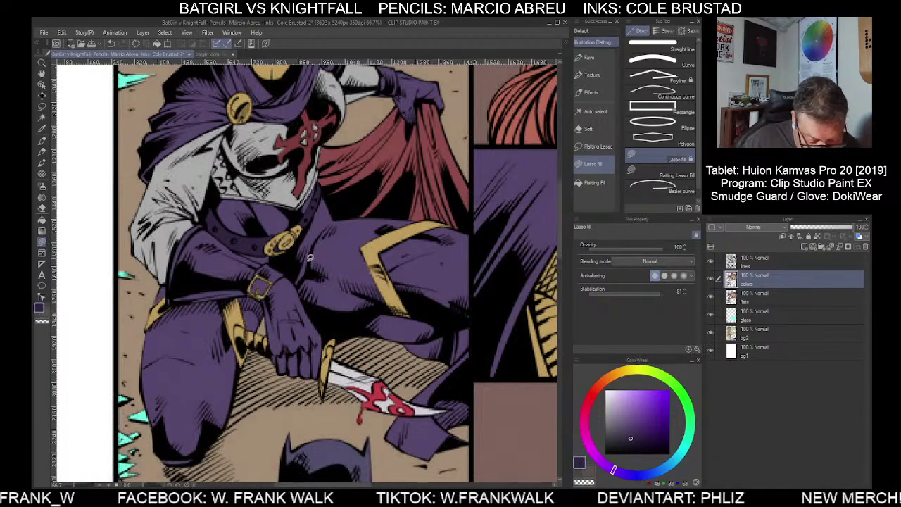
Sample the base purple from the kneeling figure's glove as the drawing color
{"action": "left_click", "coordinate": [288, 293], "text": "alt"}
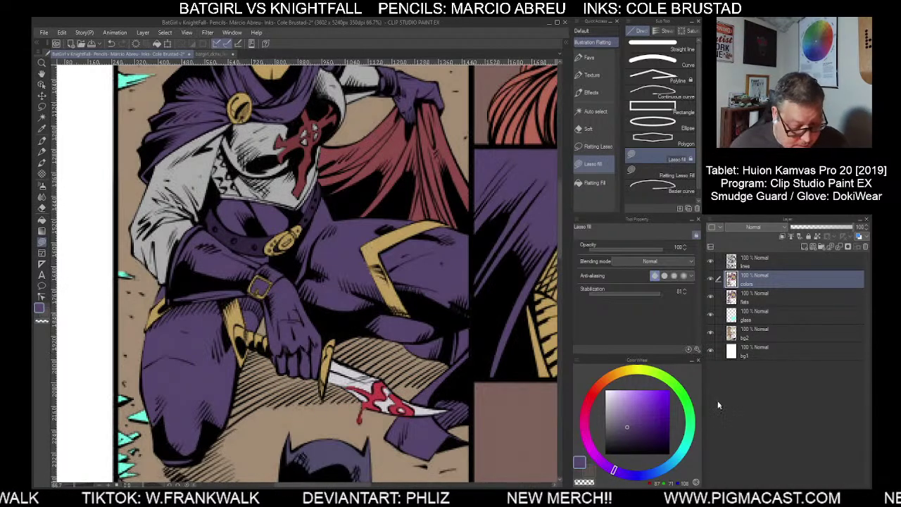
{"action": "key", "text": "ctrl+minus"}
{"action": "key", "text": "ctrl+minus"}
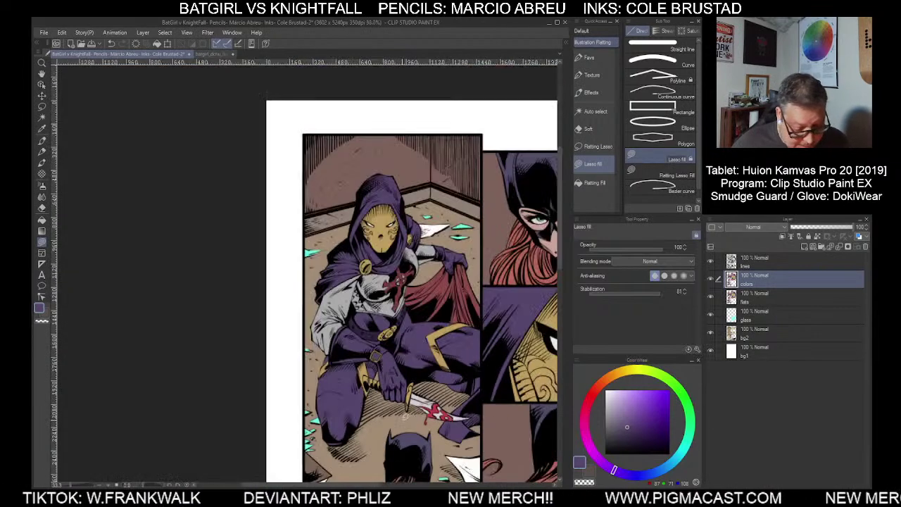
{"action": "left_click_drag", "start_coordinate": [480, 413], "coordinate": [359, 338]}
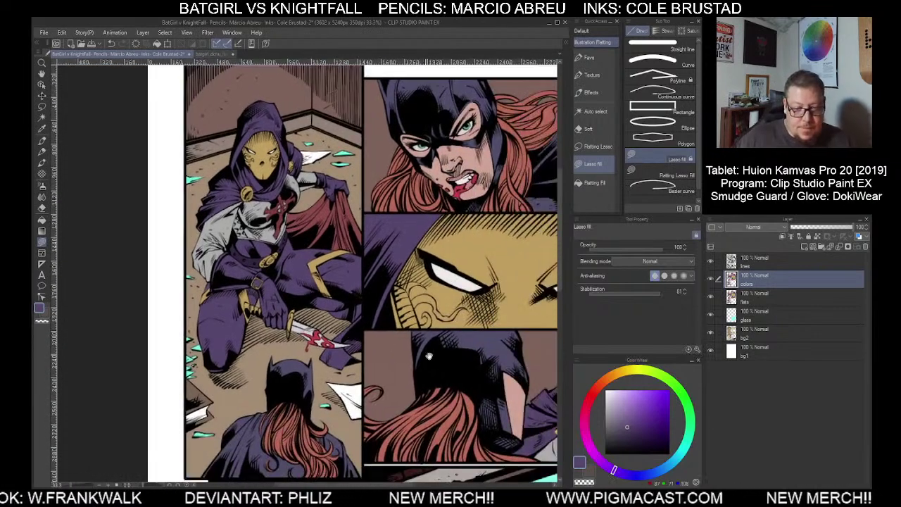
Make the flats layer active and set up Auto select with the option for referred layers
{"action": "left_click_drag", "start_coordinate": [455, 366], "coordinate": [386, 362]}
{"action": "left_click_drag", "start_coordinate": [458, 386], "coordinate": [432, 367]}
{"action": "key", "text": "ctrl+minus"}
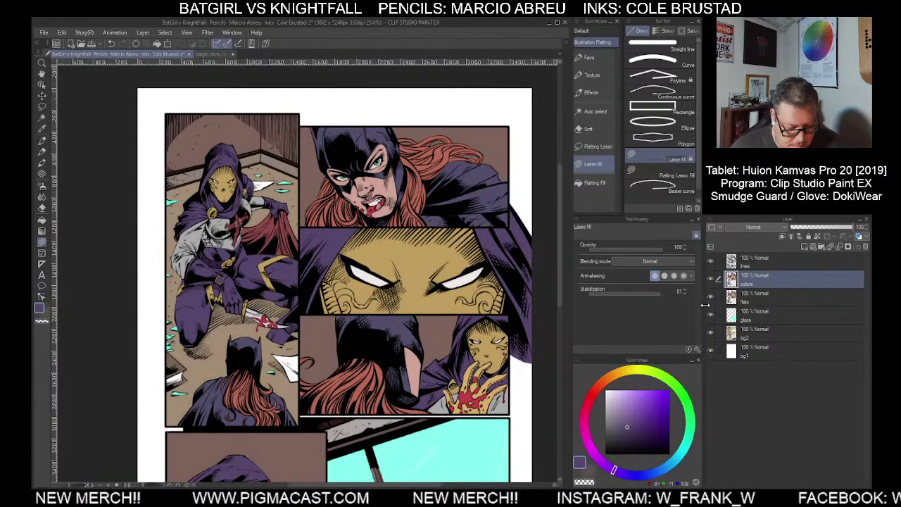
{"action": "left_click", "coordinate": [756, 295]}
{"action": "left_click", "coordinate": [594, 113]}
{"action": "scroll", "coordinate": [404, 324], "scroll_direction": "down", "scroll_amount": 2}
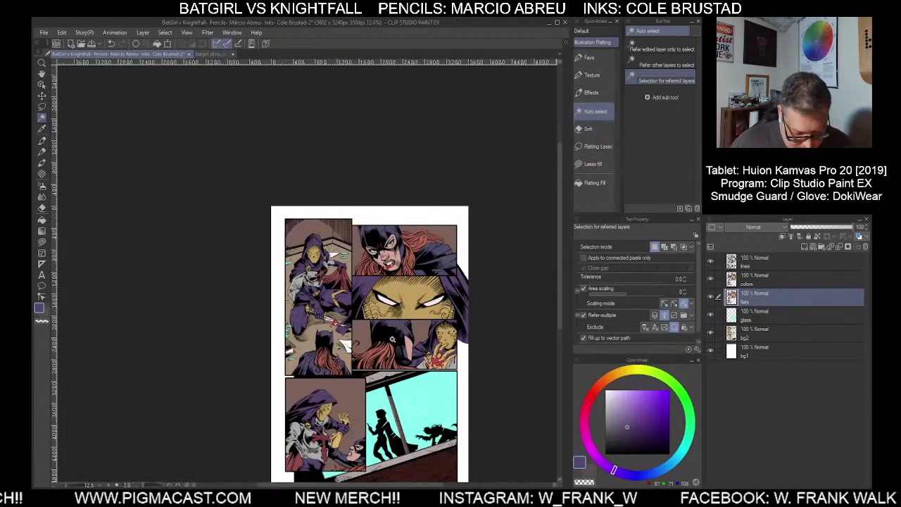
{"action": "left_click_drag", "start_coordinate": [469, 346], "coordinate": [473, 291]}
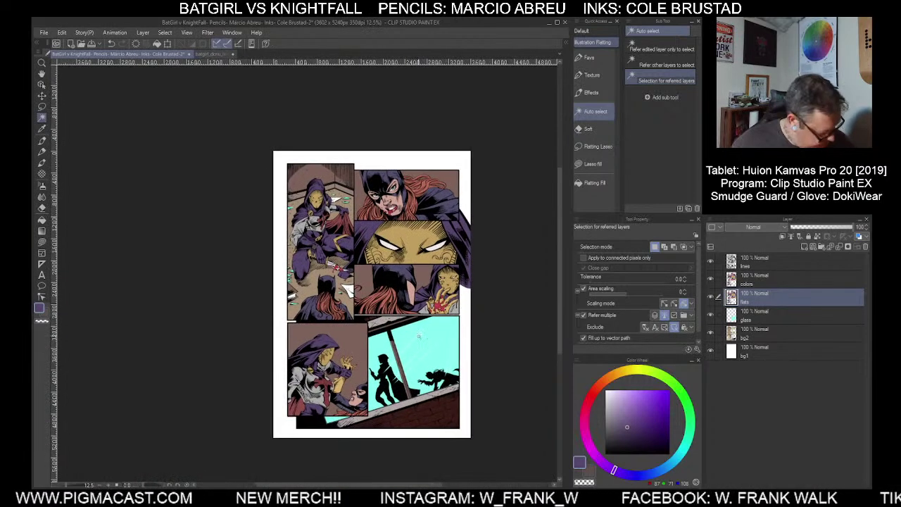
{"action": "key", "text": "ctrl+plus"}
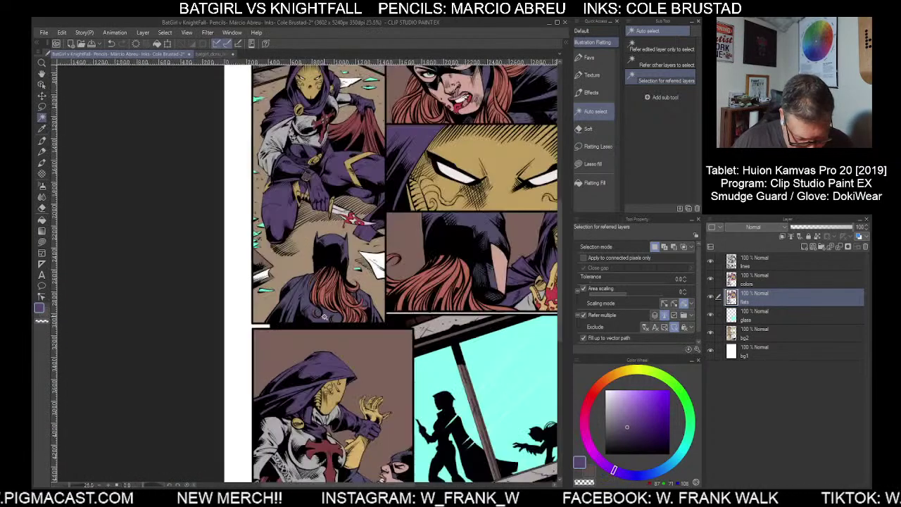
{"action": "left_click", "coordinate": [306, 312]}
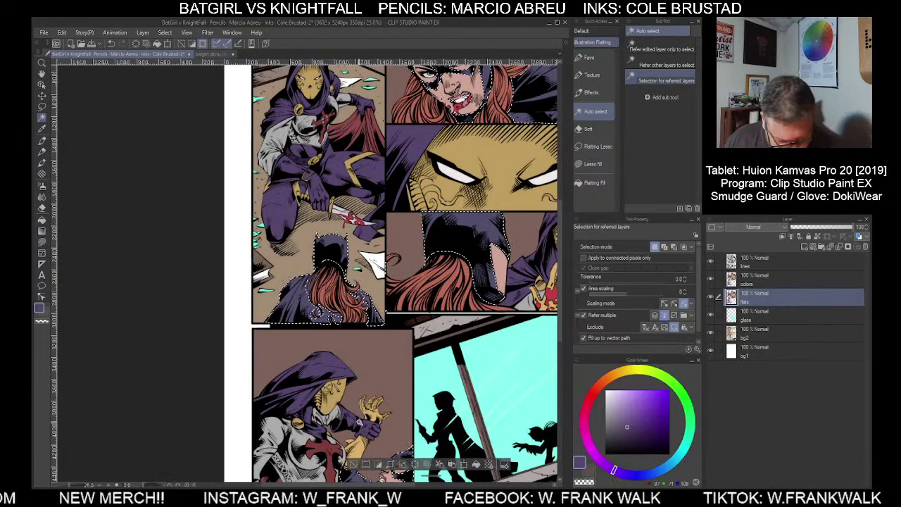
{"action": "left_click", "coordinate": [342, 314], "text": "shift"}
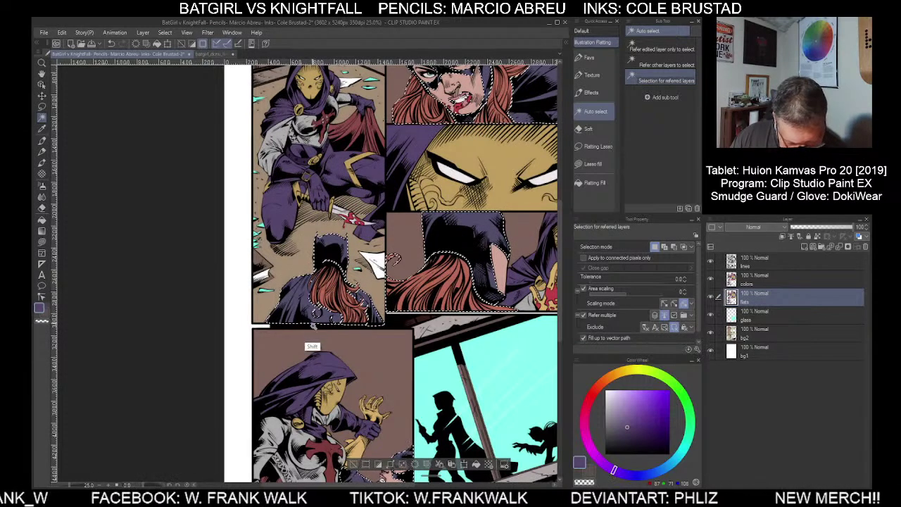
{"action": "left_click_drag", "start_coordinate": [589, 277], "coordinate": [567, 299]}
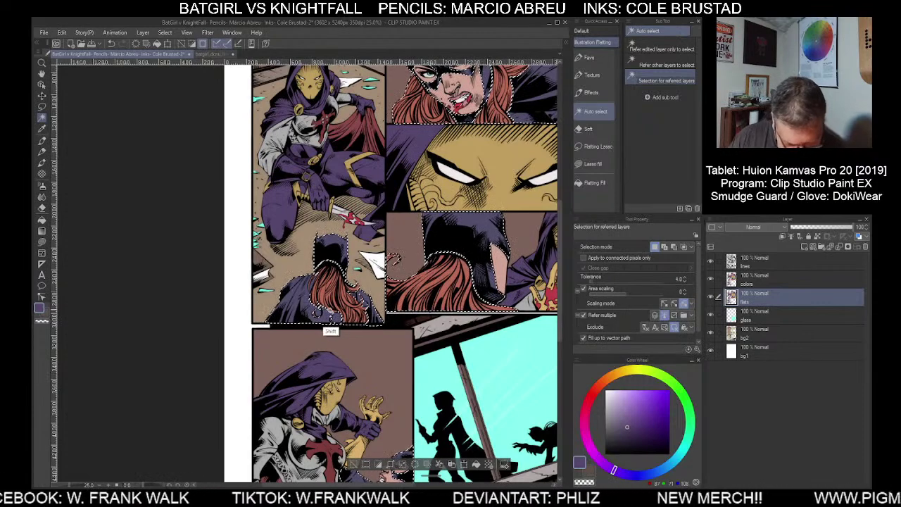
{"action": "left_click", "coordinate": [326, 358], "text": "shift"}
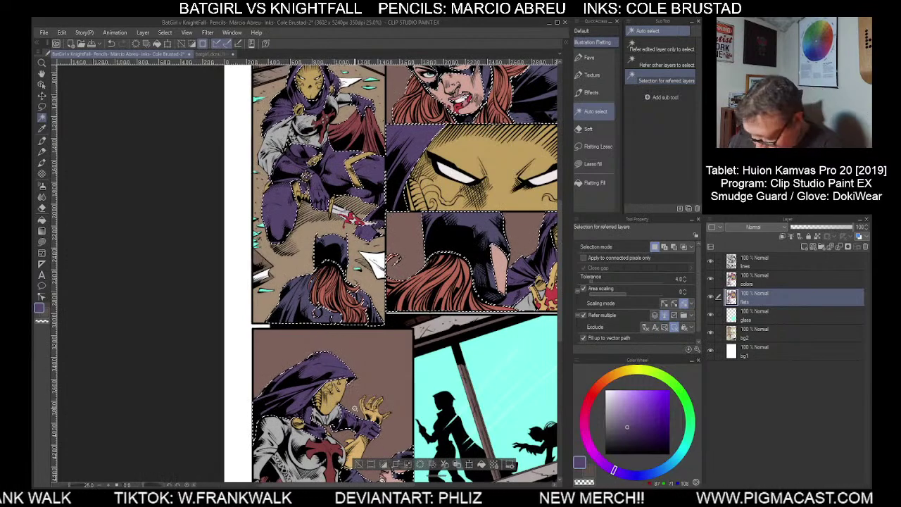
{"action": "key", "text": "ctrl+z"}
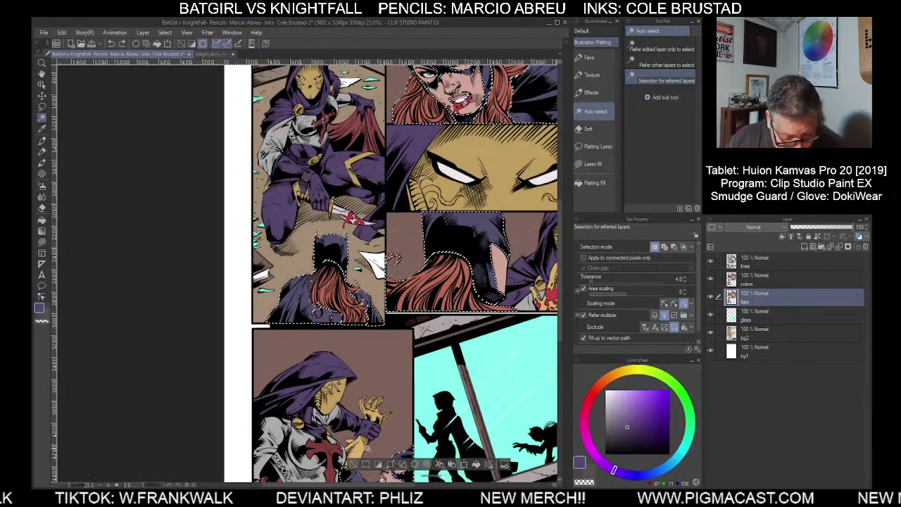
{"action": "left_click", "coordinate": [352, 464]}
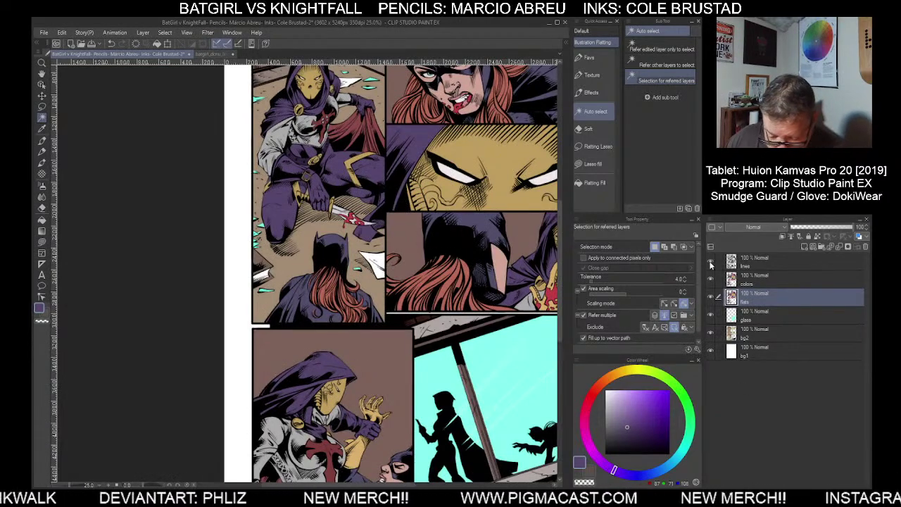
Hide the lines layer and set the Auto select tolerance to 1.0
{"action": "left_click", "coordinate": [710, 264]}
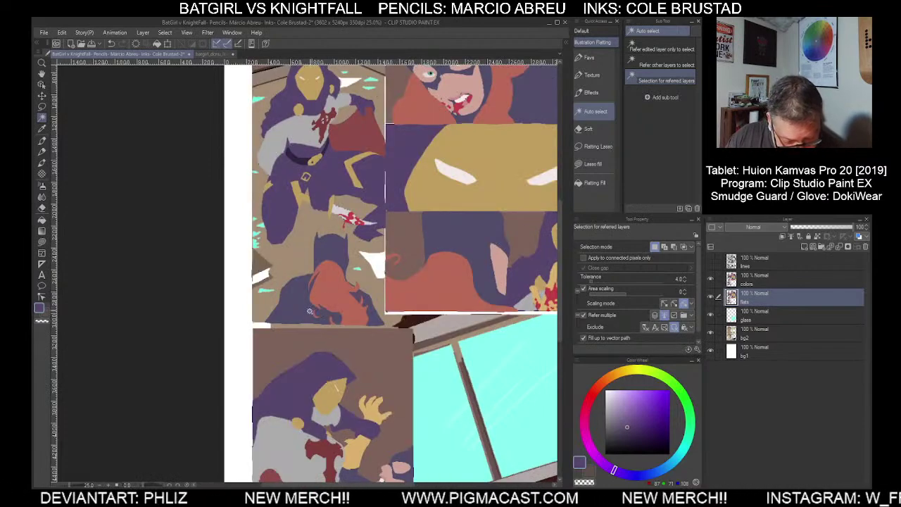
{"action": "left_click", "coordinate": [312, 309]}
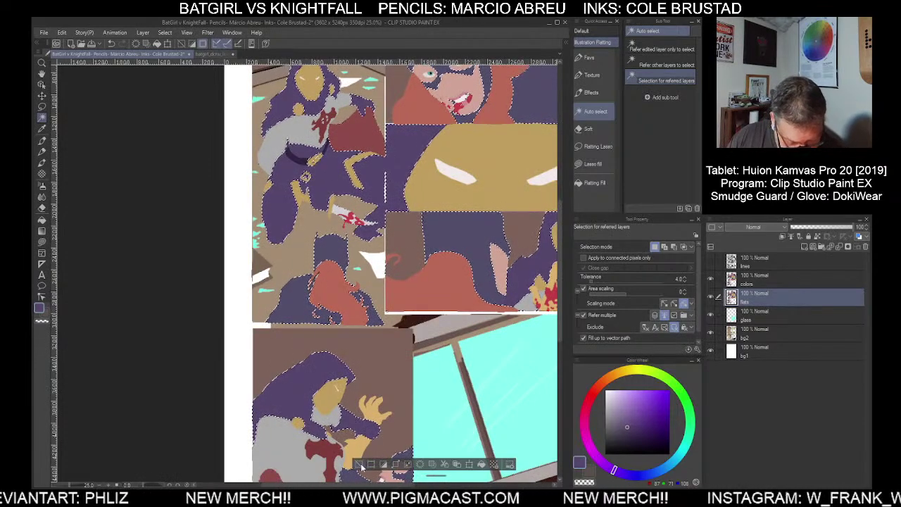
{"action": "left_click", "coordinate": [360, 465]}
{"action": "left_click", "coordinate": [685, 281]}
{"action": "left_click", "coordinate": [685, 282]}
{"action": "left_click", "coordinate": [685, 282]}
On the flats layer, select Batgirl's costume, hair, skin, eye and mouth colors across the panels
{"action": "left_click", "coordinate": [303, 311]}
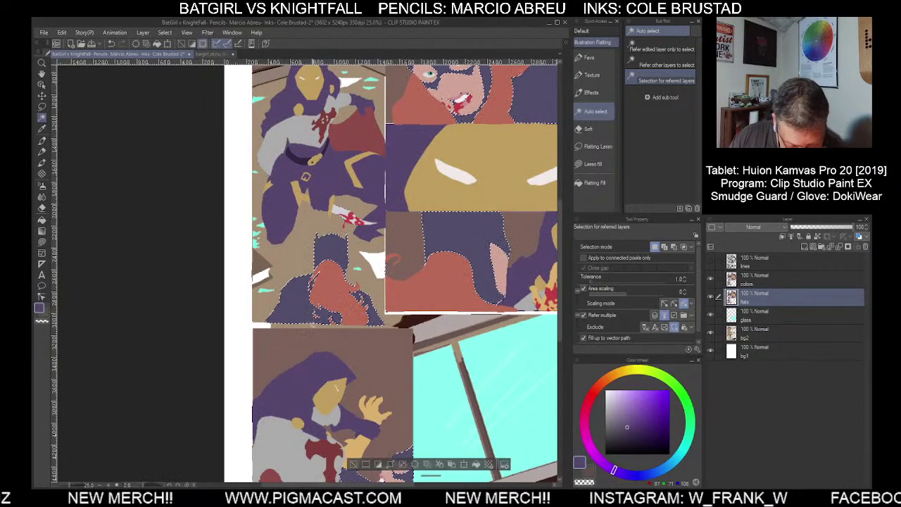
{"action": "left_click", "coordinate": [321, 322], "text": "shift"}
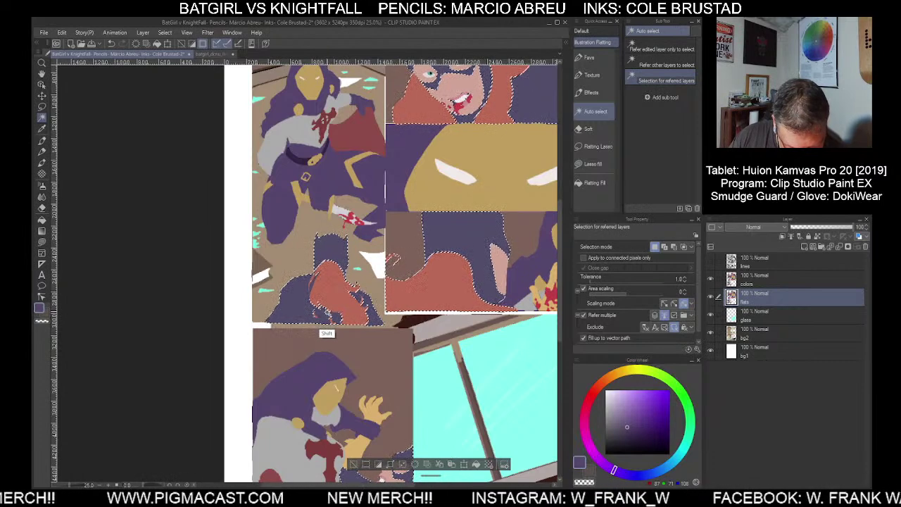
{"action": "left_click", "coordinate": [465, 113], "text": "shift"}
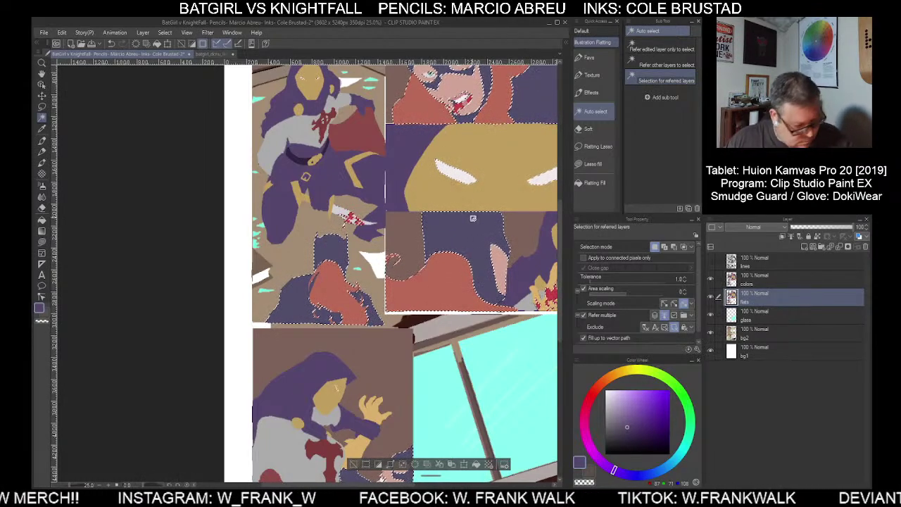
{"action": "left_click_drag", "start_coordinate": [475, 223], "coordinate": [422, 404]}
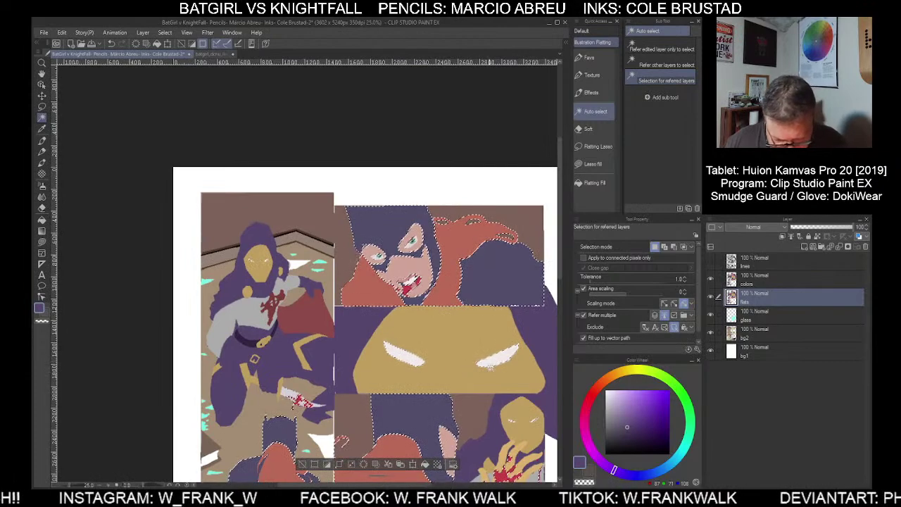
{"action": "scroll", "coordinate": [463, 272], "scroll_direction": "up", "scroll_amount": 5}
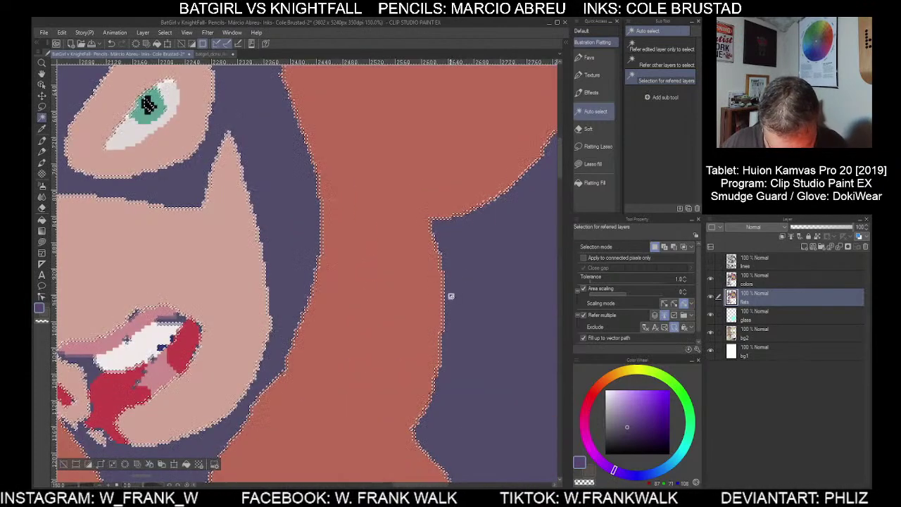
{"action": "scroll", "coordinate": [450, 306], "scroll_direction": "down", "scroll_amount": 1}
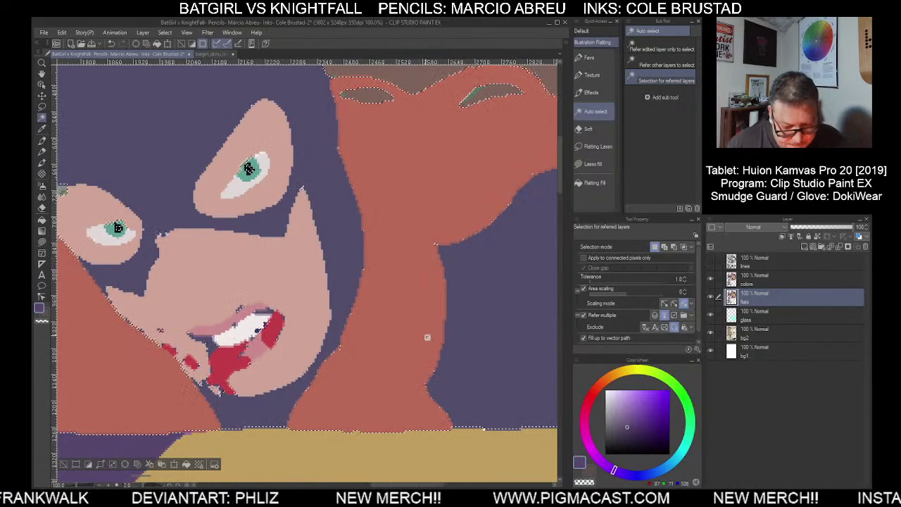
{"action": "scroll", "coordinate": [444, 365], "scroll_direction": "down", "scroll_amount": 3}
{"action": "scroll", "coordinate": [436, 399], "scroll_direction": "down", "scroll_amount": 1}
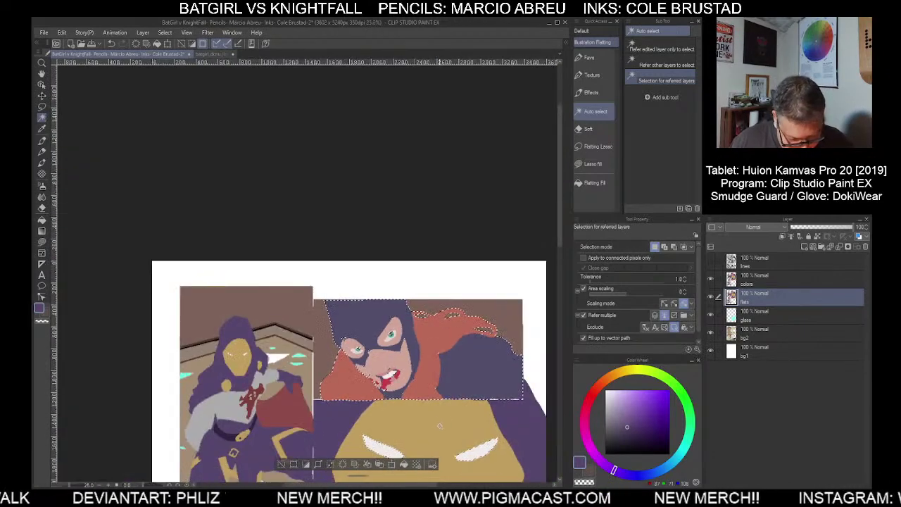
{"action": "scroll", "coordinate": [446, 435], "scroll_direction": "down", "scroll_amount": 6}
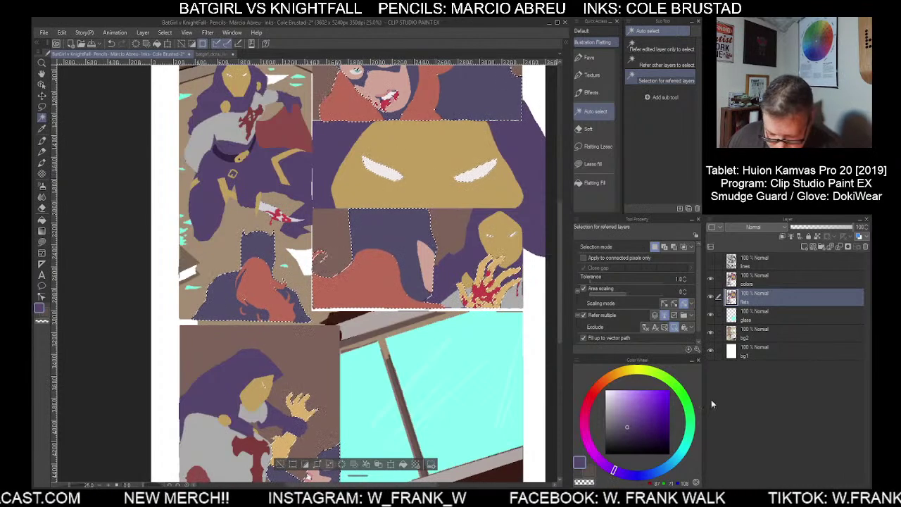
Create a new layer directly above the glass layer and fill the selected Batgirl areas with the dark brown secondary color
{"action": "left_click", "coordinate": [754, 317]}
{"action": "key", "text": "ctrl+shift+n"}
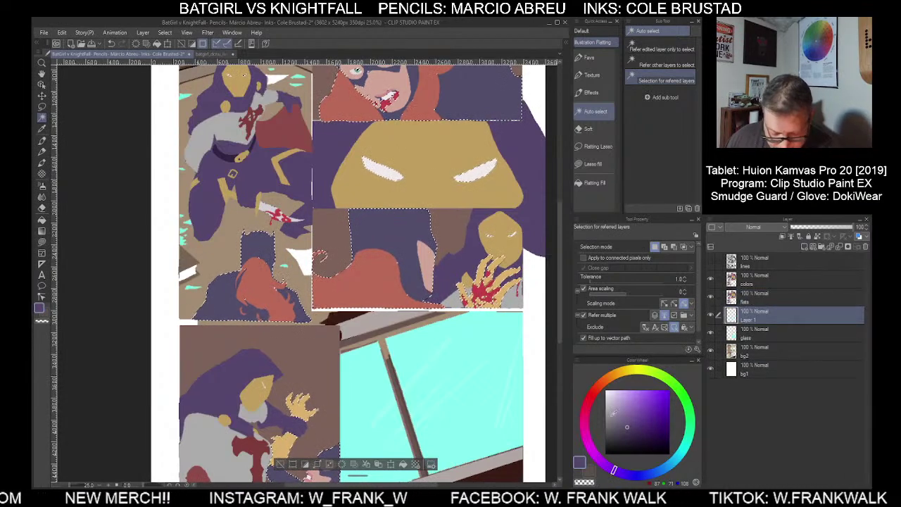
{"action": "left_click", "coordinate": [591, 472]}
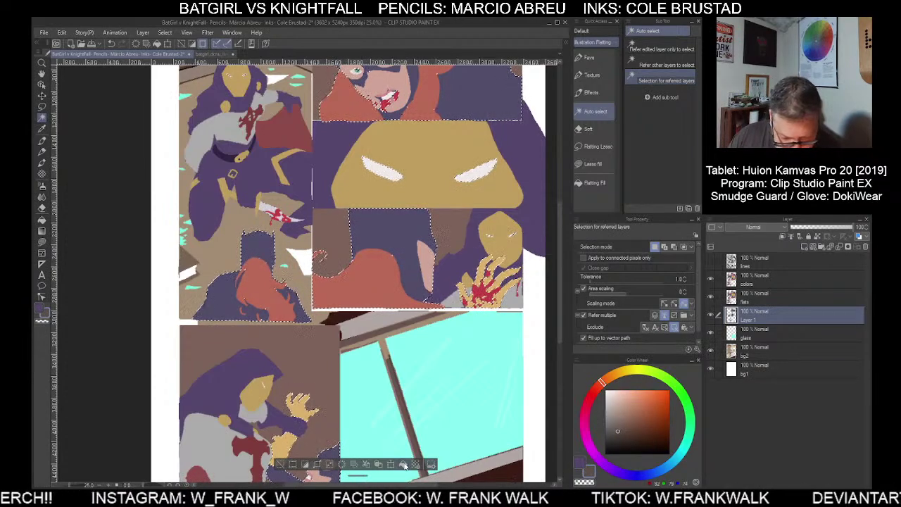
Hide the colors and flats layers to check the brown silhouettes across the page, and clear the selection
{"action": "left_click", "coordinate": [710, 278]}
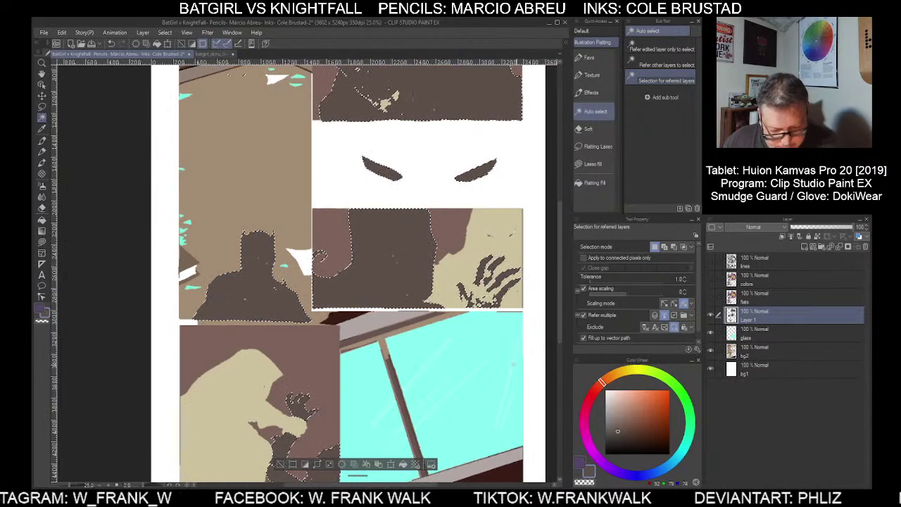
{"action": "scroll", "coordinate": [493, 355], "scroll_direction": "down", "scroll_amount": 2}
{"action": "left_click_drag", "start_coordinate": [496, 396], "coordinate": [483, 361]}
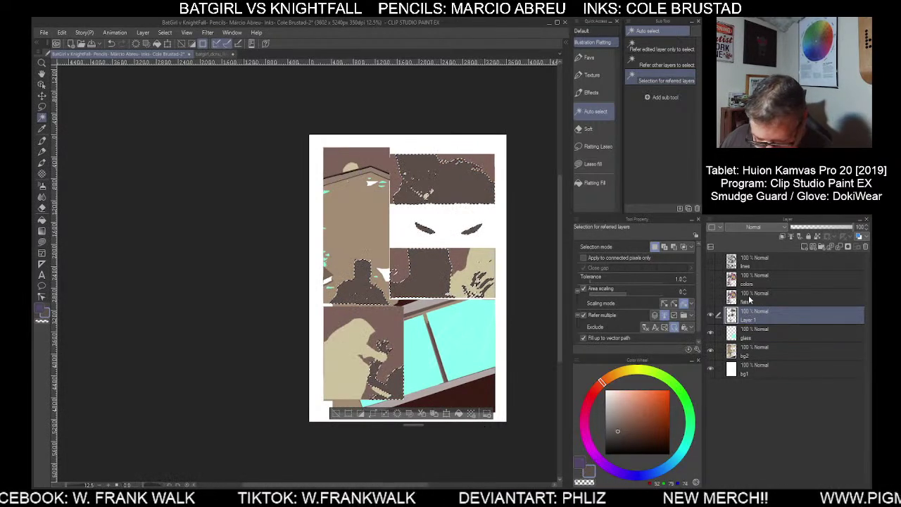
{"action": "left_click", "coordinate": [336, 414]}
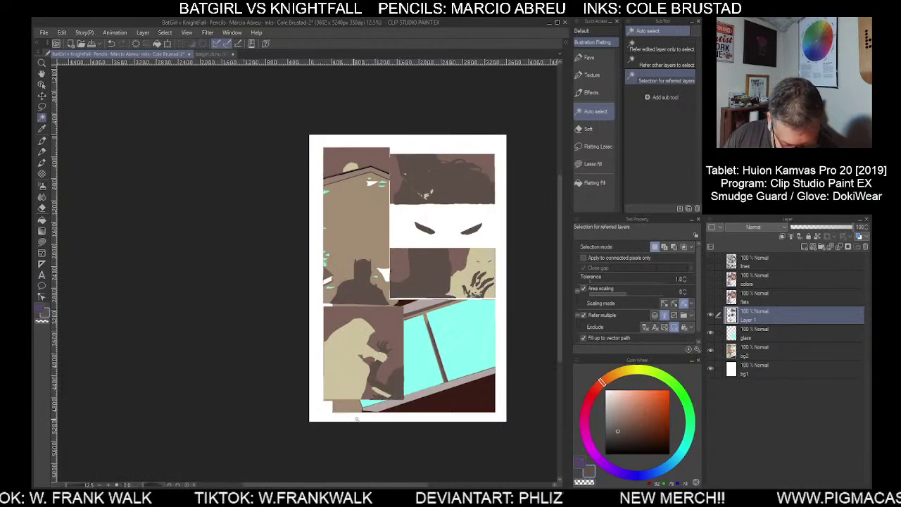
Show the flats, colors and lines layers again
{"action": "left_click", "coordinate": [709, 297]}
{"action": "left_click", "coordinate": [710, 279]}
{"action": "left_click", "coordinate": [710, 261]}
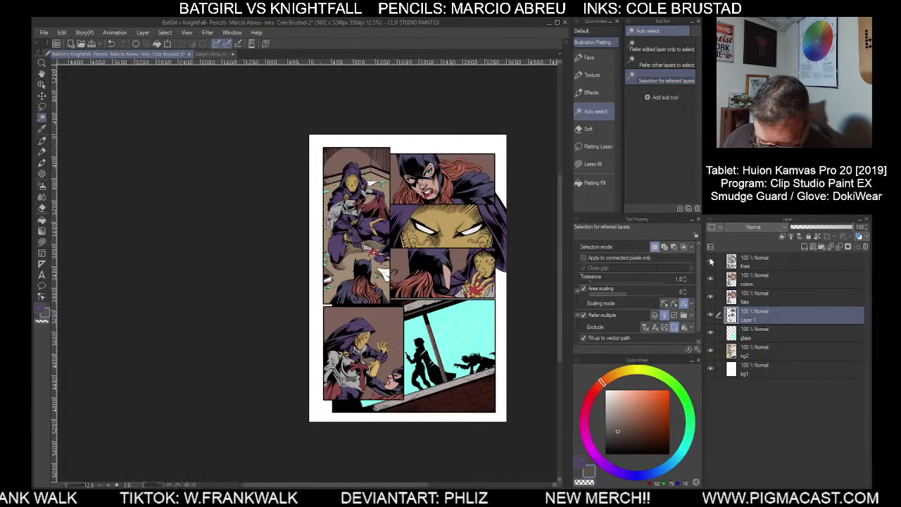
Hide the lines layer and, on the flats layer, select Knightfall's grey, purple, gold and red colors across the panels
{"action": "left_click", "coordinate": [709, 260]}
{"action": "left_click", "coordinate": [709, 278]}
{"action": "left_click", "coordinate": [742, 297]}
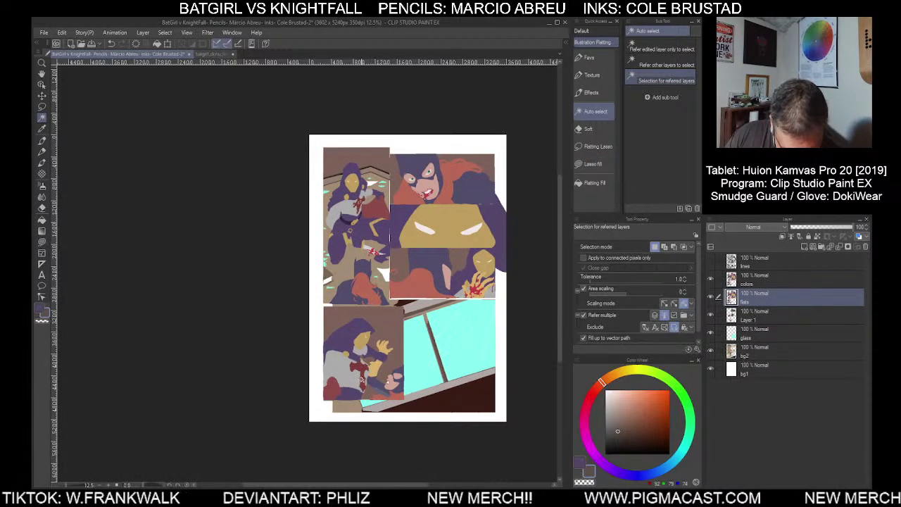
{"action": "left_click", "coordinate": [352, 378]}
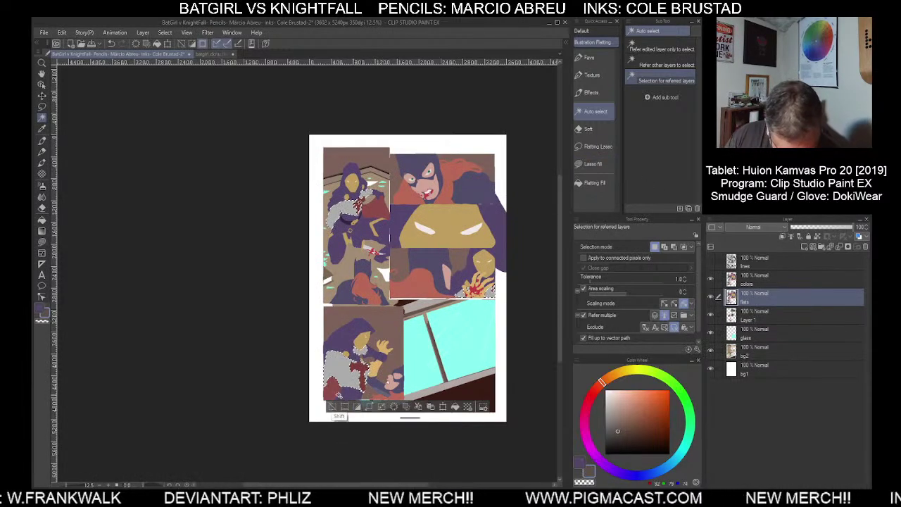
{"action": "left_click", "coordinate": [351, 395], "text": "shift"}
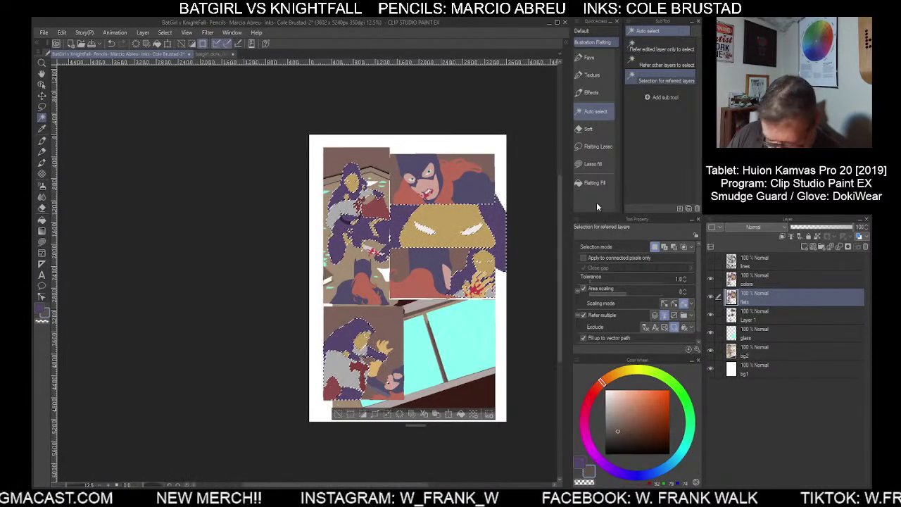
{"action": "left_click", "coordinate": [598, 146]}
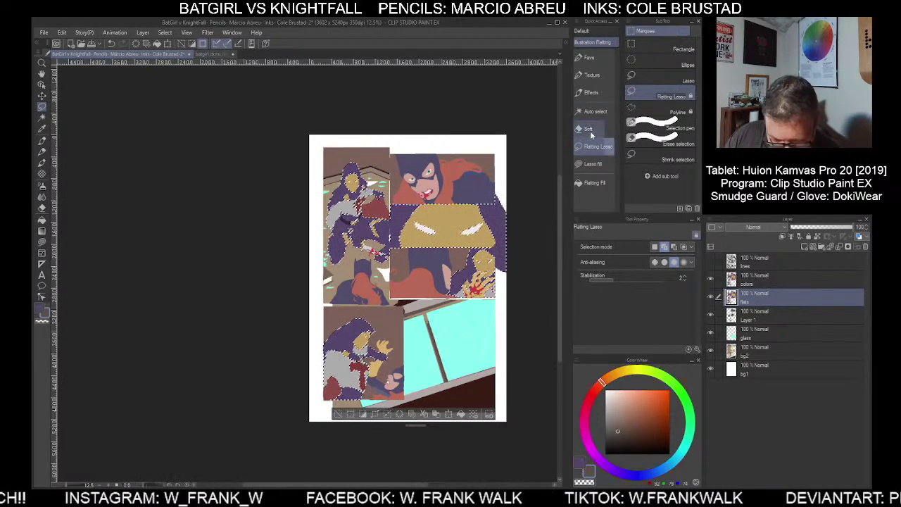
{"action": "left_click", "coordinate": [595, 111]}
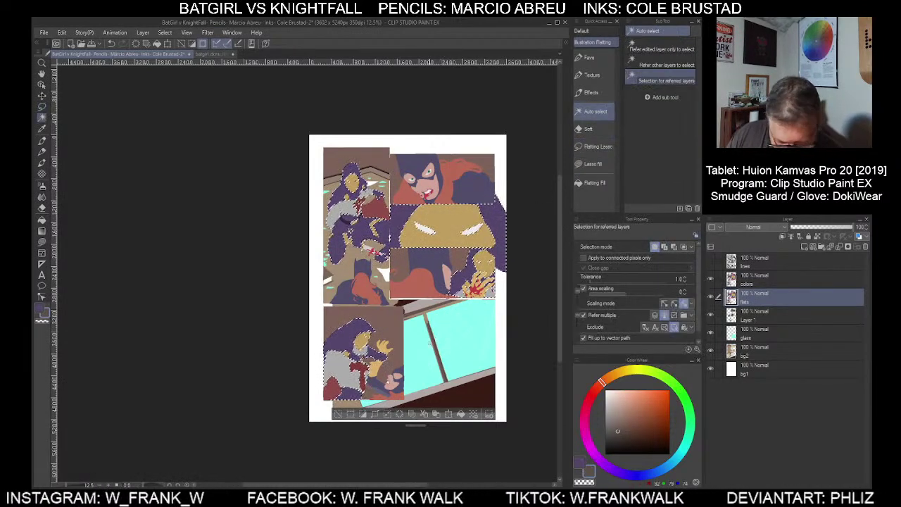
Add the missed edge pixels around Knightfall's gold mask and grey sleeve, plus his eyes, to the selection in the first panel
{"action": "scroll", "coordinate": [354, 182], "scroll_direction": "up", "scroll_amount": 8}
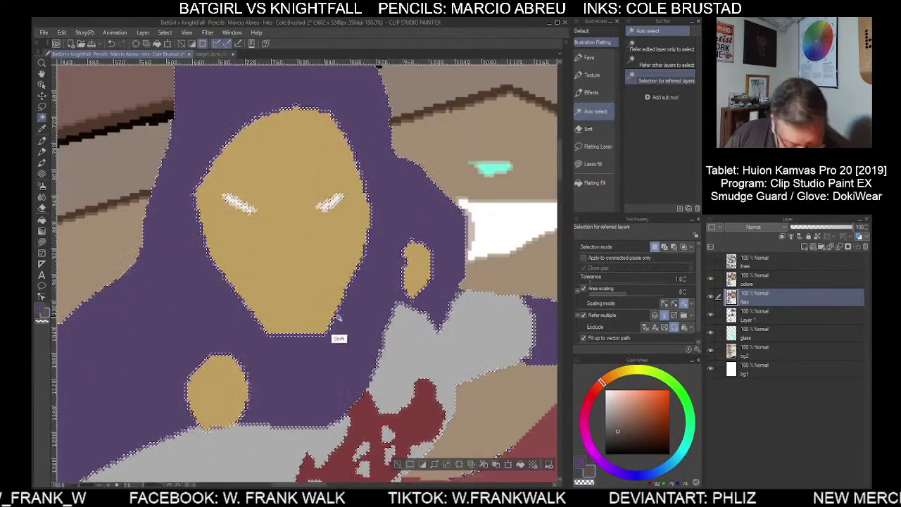
{"action": "left_click", "coordinate": [332, 325], "text": "shift"}
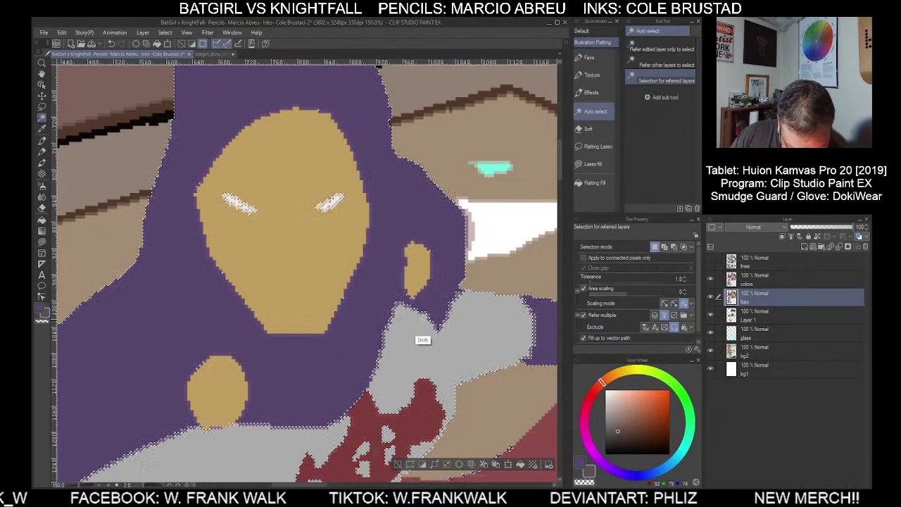
{"action": "left_click", "coordinate": [429, 338], "text": "shift"}
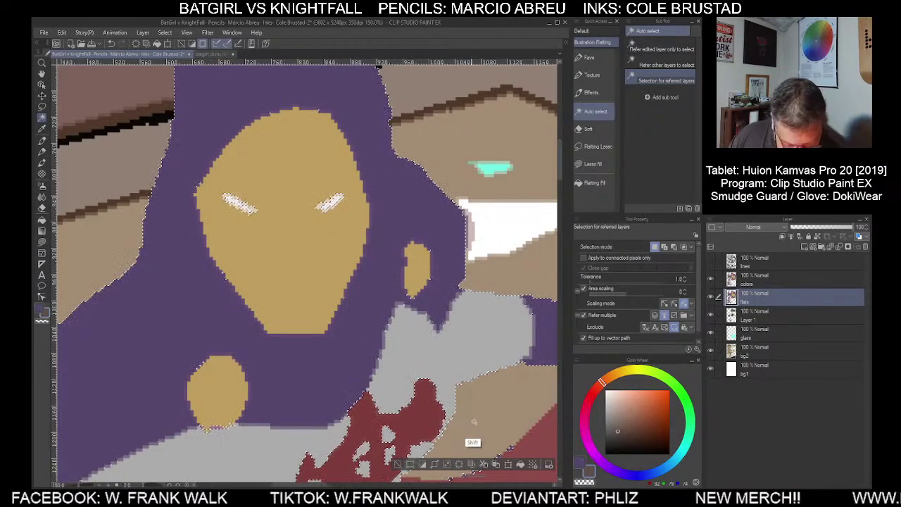
{"action": "scroll", "coordinate": [489, 403], "scroll_direction": "down", "scroll_amount": 3}
{"action": "left_click_drag", "start_coordinate": [489, 432], "coordinate": [416, 283]}
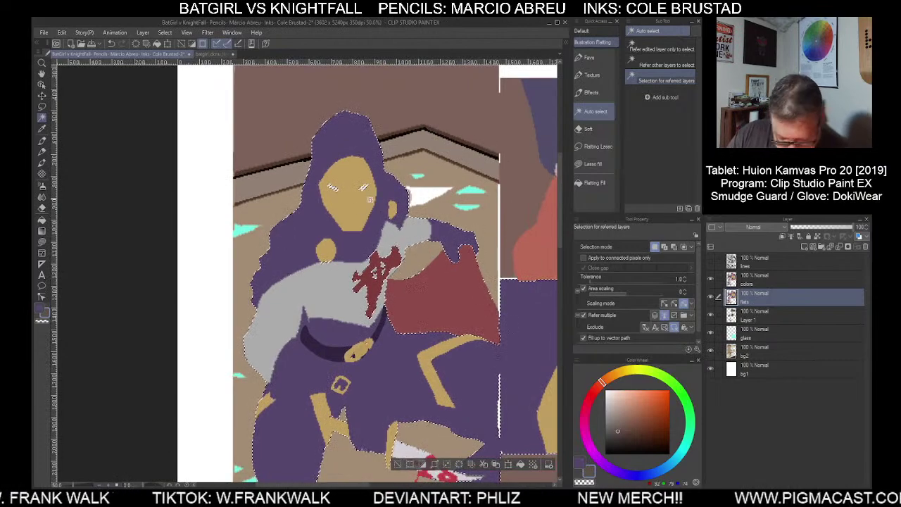
{"action": "left_click", "coordinate": [335, 189], "text": "shift"}
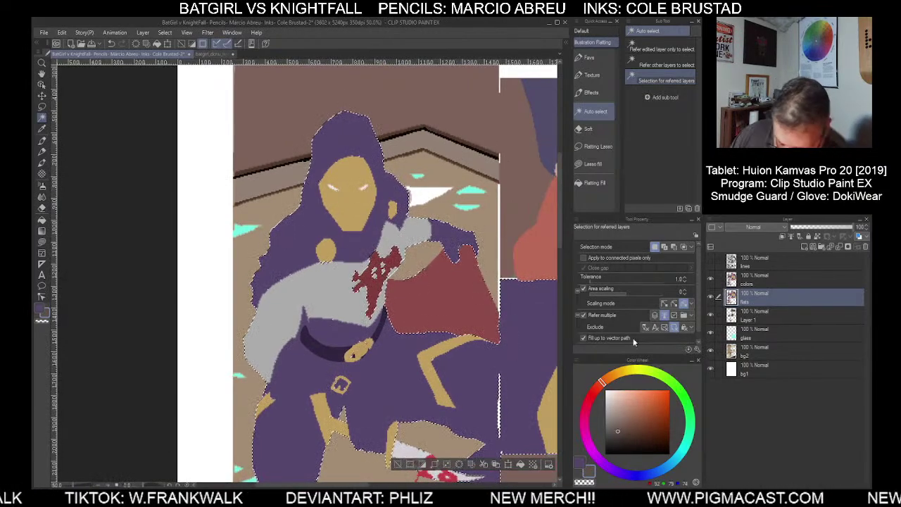
On Layer 1, fill the Knightfall selection with a lighter reddish brown secondary color and clear the selection
{"action": "left_click", "coordinate": [753, 318]}
{"action": "left_click", "coordinate": [632, 415]}
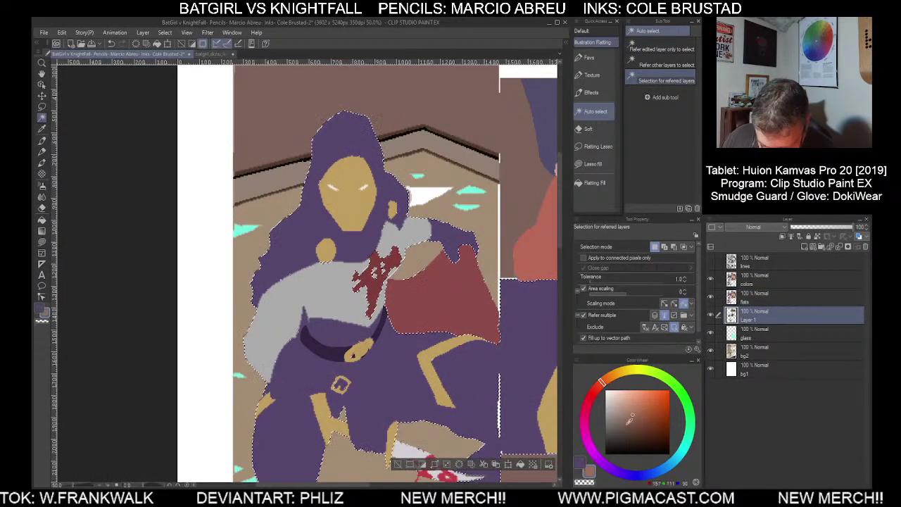
{"action": "left_click", "coordinate": [521, 465]}
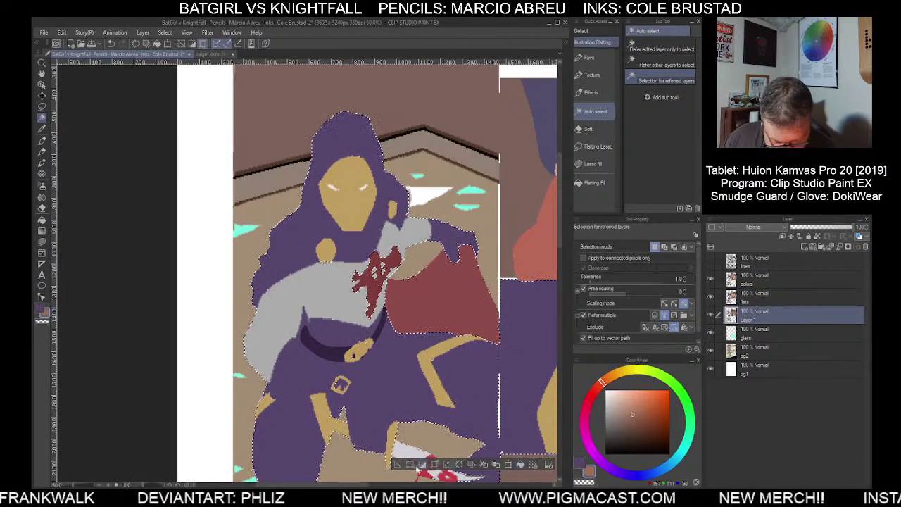
{"action": "left_click", "coordinate": [399, 465]}
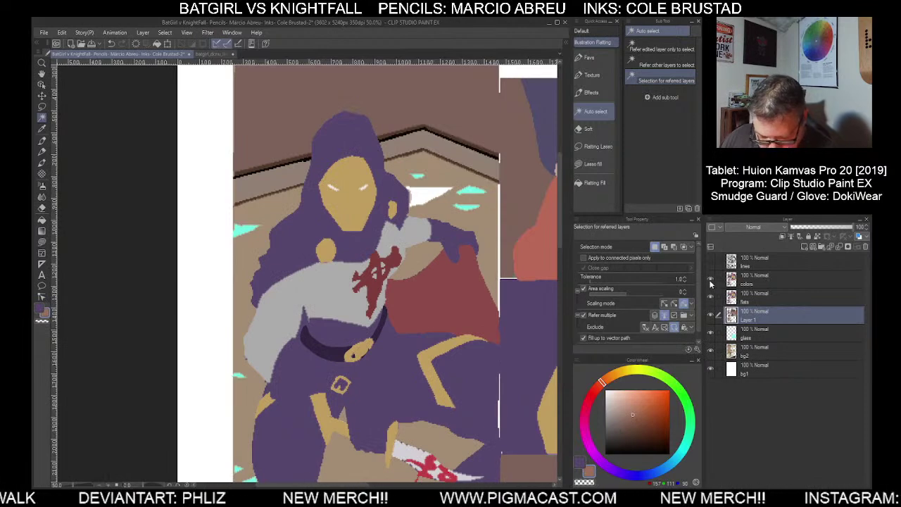
Hide the colors and flats layers to check Knightfall's silhouettes for gaps, and show the flats layer again
{"action": "left_click", "coordinate": [710, 298]}
{"action": "scroll", "coordinate": [529, 390], "scroll_direction": "down", "scroll_amount": 3}
{"action": "scroll", "coordinate": [531, 404], "scroll_direction": "up", "scroll_amount": 1}
{"action": "scroll", "coordinate": [415, 384], "scroll_direction": "up", "scroll_amount": 1}
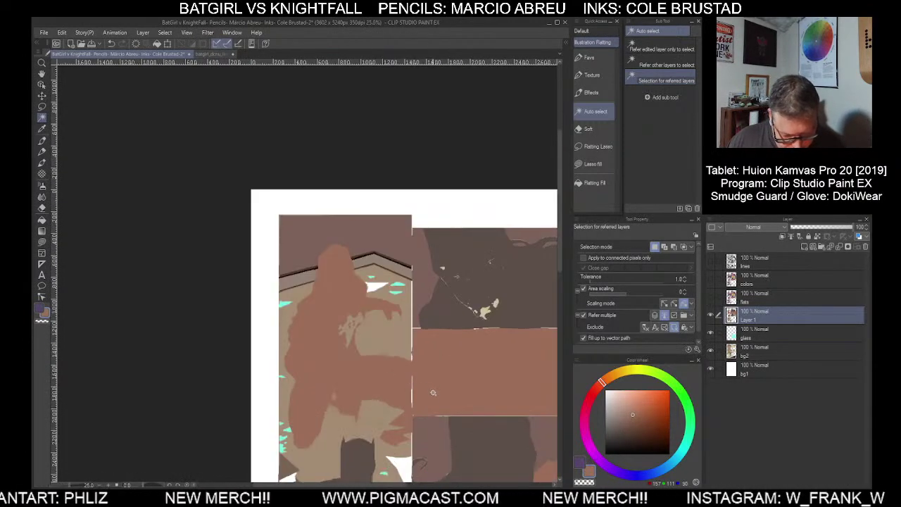
{"action": "left_click", "coordinate": [711, 297]}
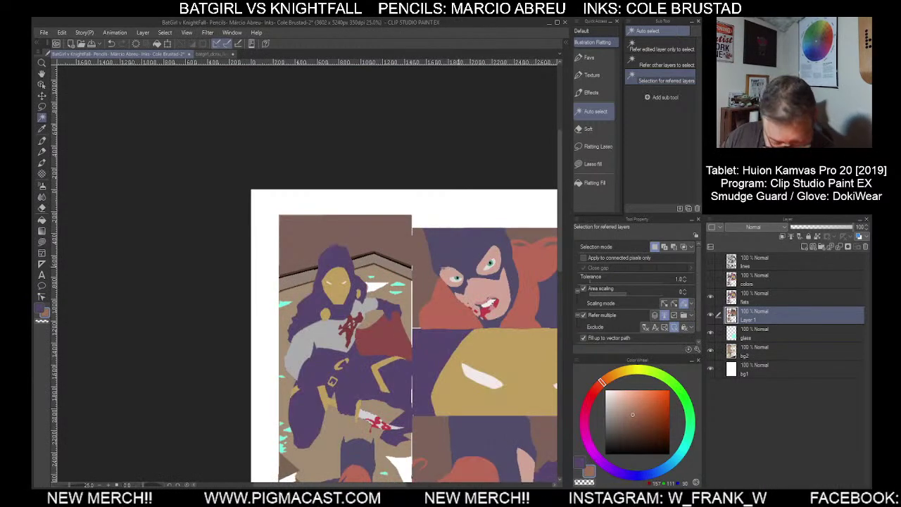
{"action": "left_click", "coordinate": [391, 345], "text": "shift"}
{"action": "left_click", "coordinate": [381, 419], "text": "shift"}
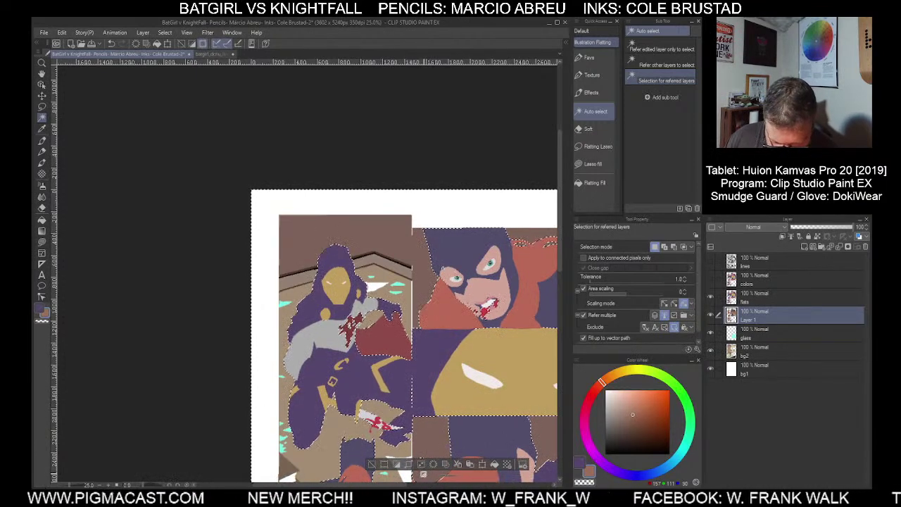
{"action": "key", "text": "ctrl+d"}
Set the Auto select tolerance to 0, select Knightfall's dark red cape on the flats layer, and fill it reddish brown on Layer 1
{"action": "left_click", "coordinate": [683, 281]}
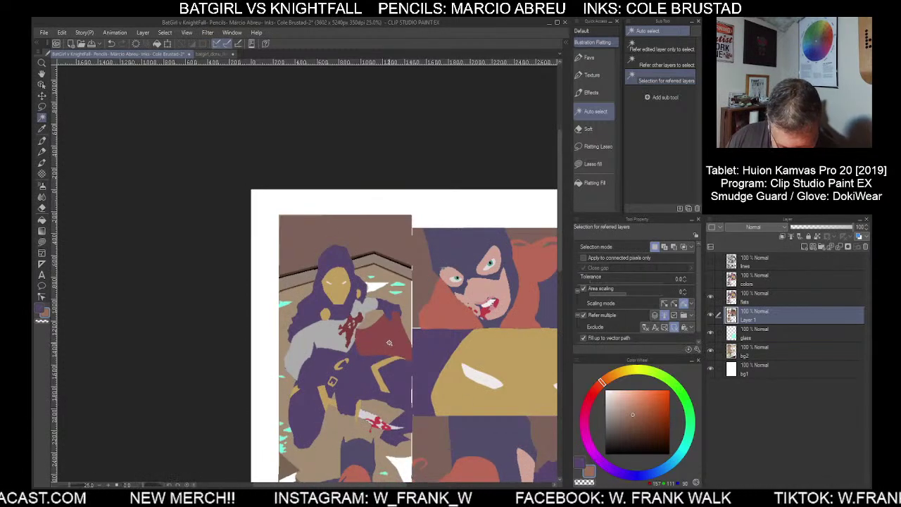
{"action": "left_click", "coordinate": [392, 422]}
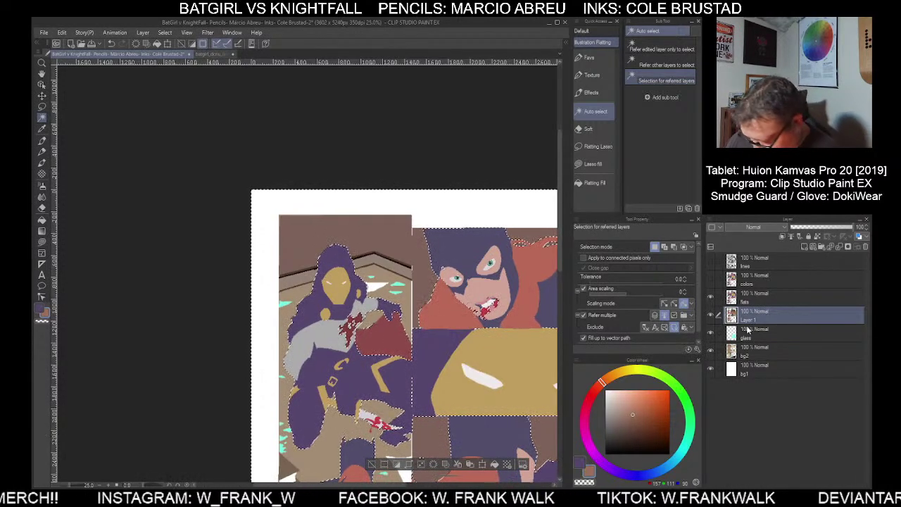
{"action": "key", "text": "ctrl+d"}
{"action": "left_click", "coordinate": [746, 292]}
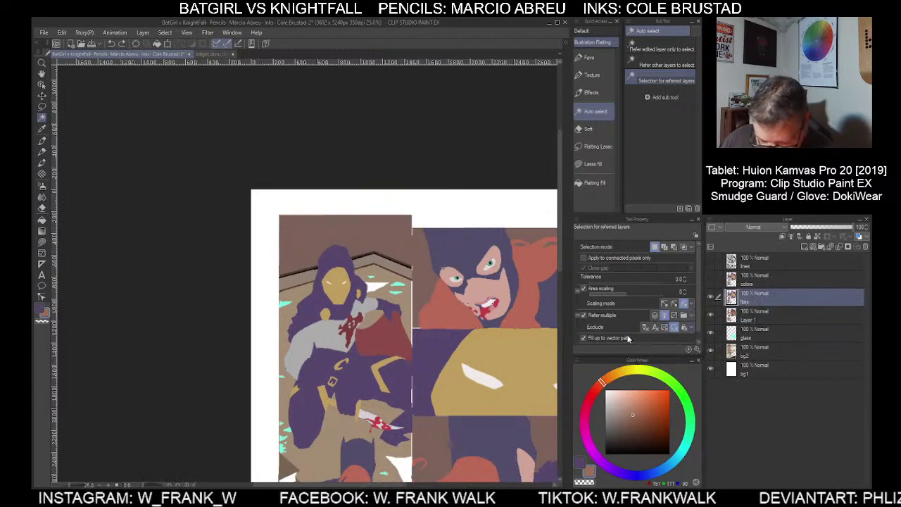
{"action": "left_click", "coordinate": [391, 338], "text": "shift"}
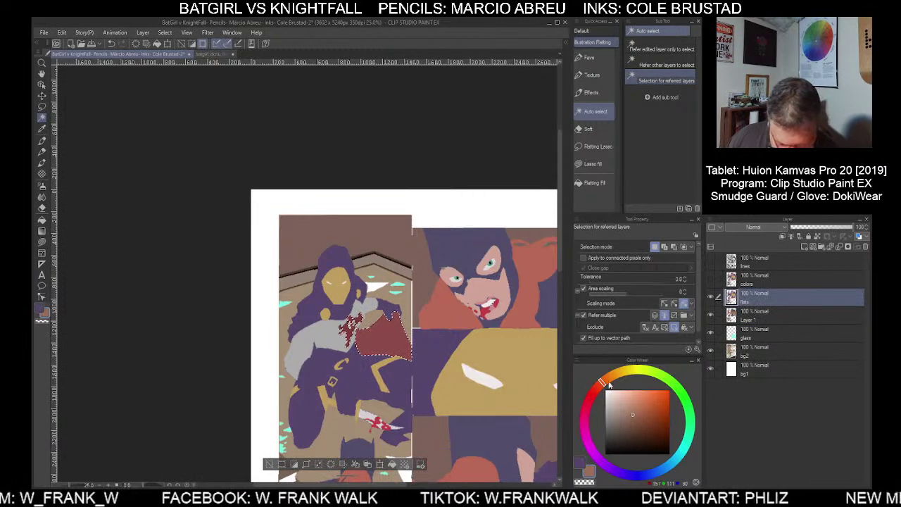
{"action": "left_click", "coordinate": [758, 321]}
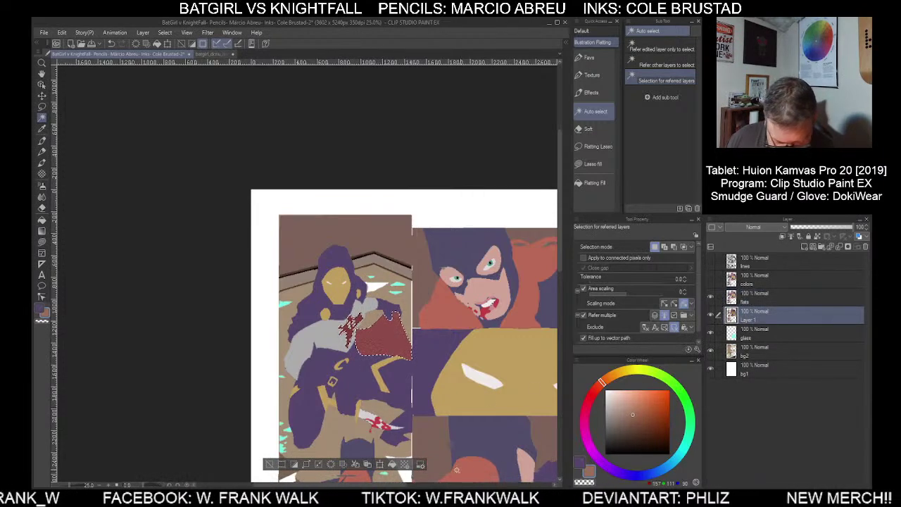
{"action": "left_click", "coordinate": [392, 464]}
{"action": "key", "text": "ctrl+d"}
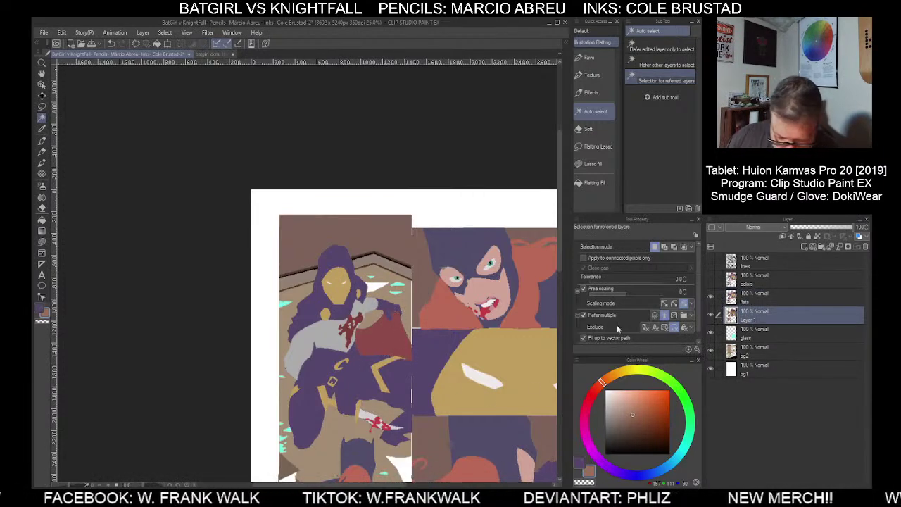
Show the colors and lines layers, and switch colors and flats off and on to check the silhouettes against the line art
{"action": "left_click", "coordinate": [710, 279]}
{"action": "left_click", "coordinate": [709, 260]}
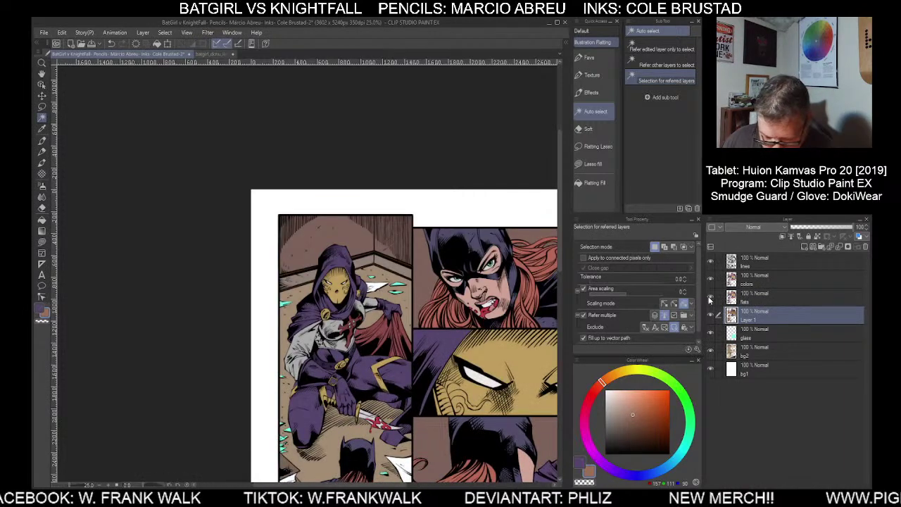
{"action": "left_click", "coordinate": [710, 279]}
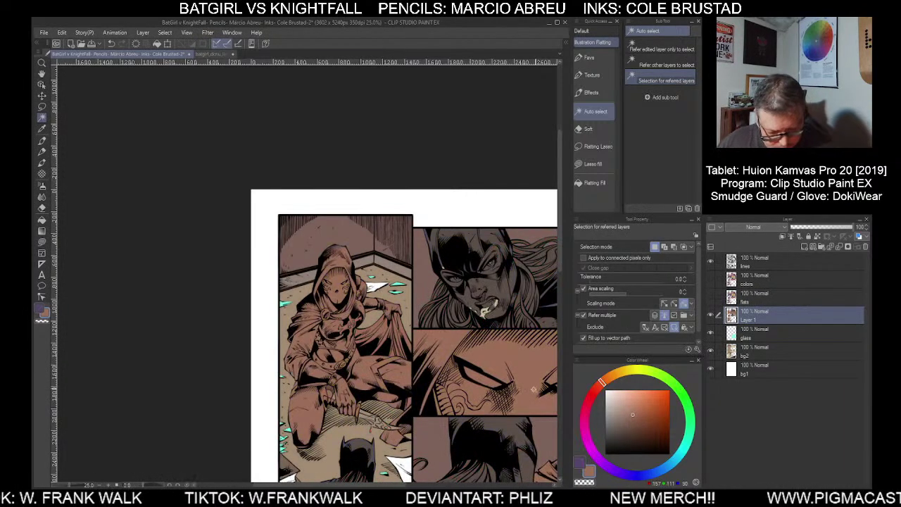
{"action": "scroll", "coordinate": [516, 400], "scroll_direction": "down", "scroll_amount": 5}
{"action": "left_click_drag", "start_coordinate": [520, 433], "coordinate": [474, 342]}
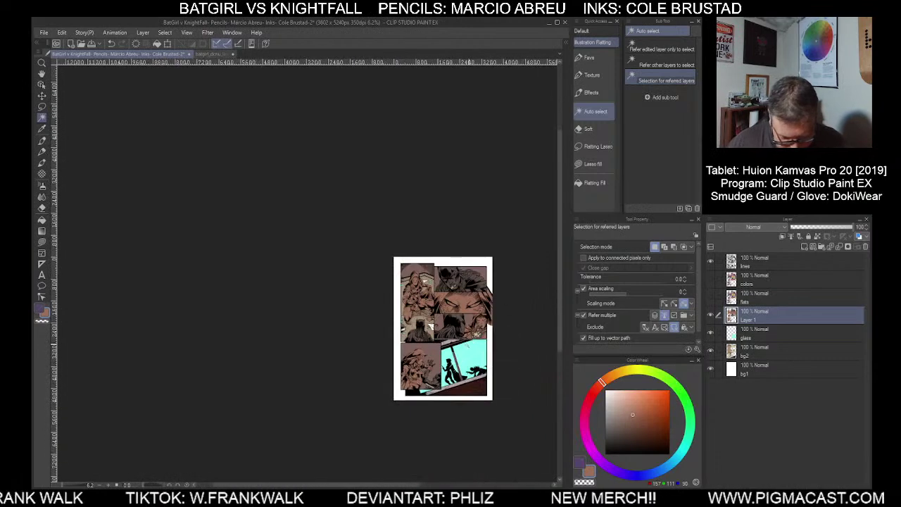
{"action": "scroll", "coordinate": [465, 347], "scroll_direction": "up", "scroll_amount": 3}
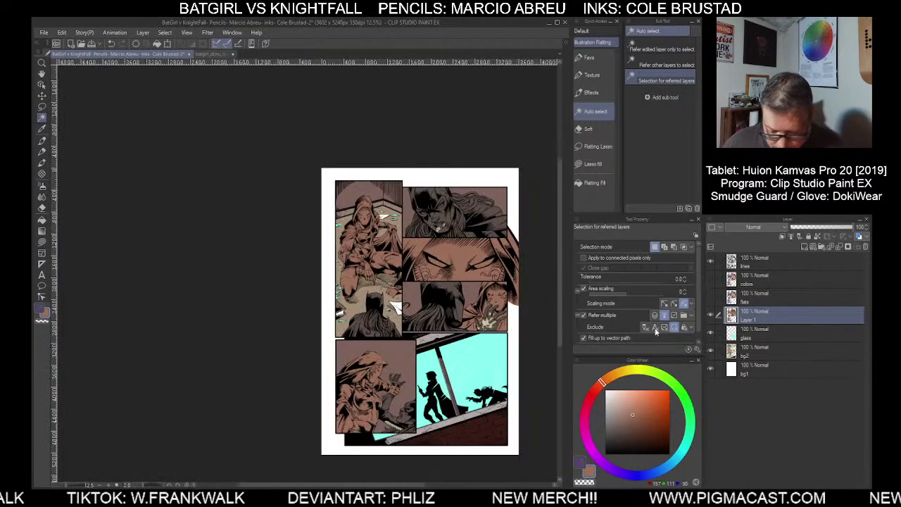
{"action": "left_click", "coordinate": [710, 279]}
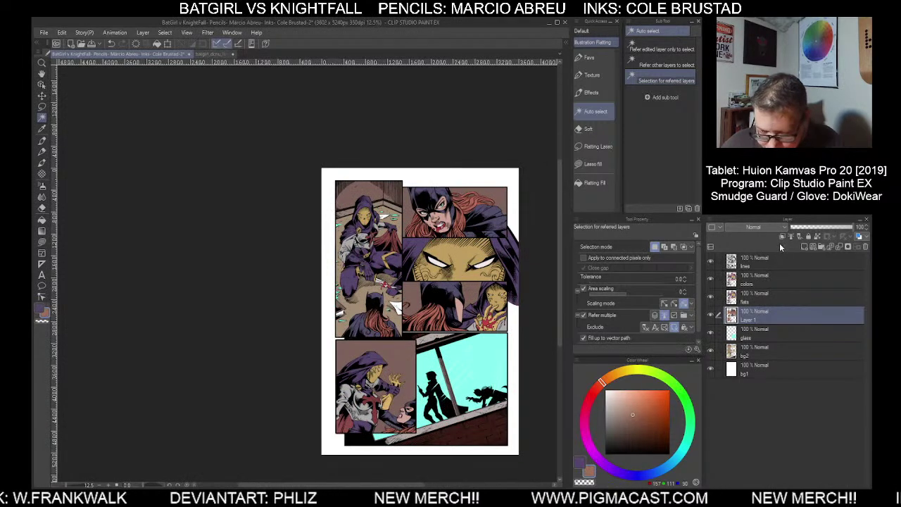
With Layer 1 active, select both the Knightfall and the Batgirl silhouette fills across all panels
{"action": "left_click_drag", "start_coordinate": [525, 395], "coordinate": [496, 382]}
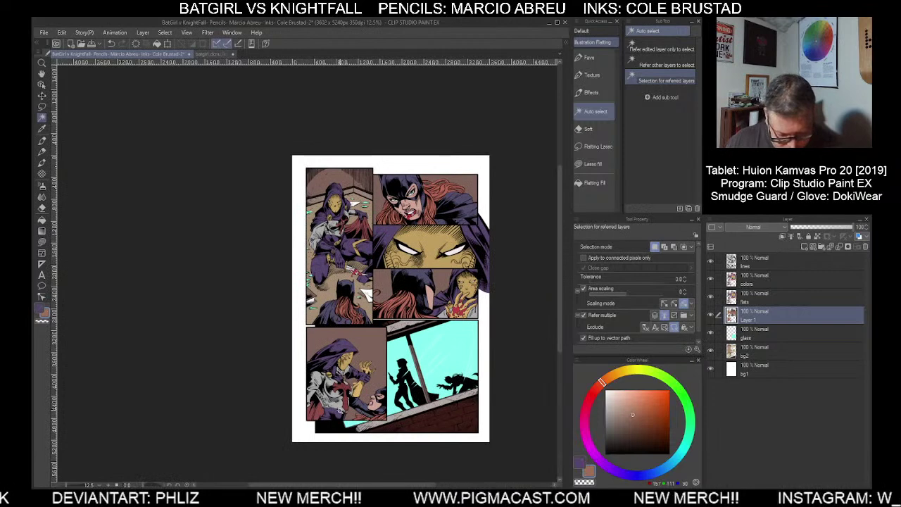
{"action": "left_click", "coordinate": [337, 413]}
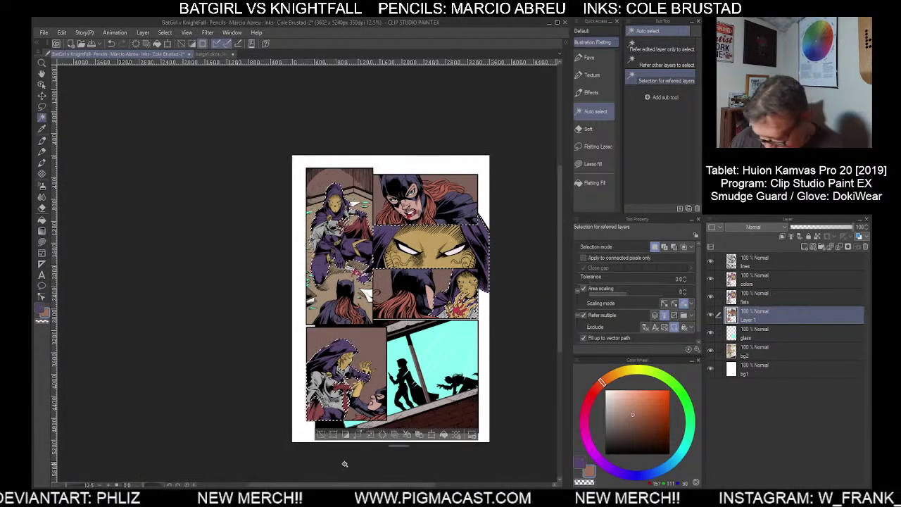
{"action": "left_click", "coordinate": [375, 414], "text": "shift"}
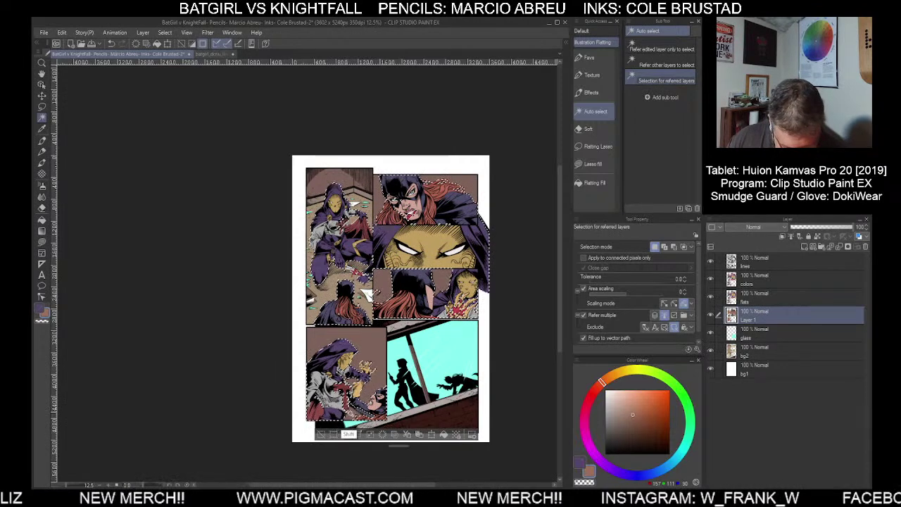
Create a new layer directly above the colors layer and set its blending mode to Multiply
{"action": "left_click", "coordinate": [735, 280]}
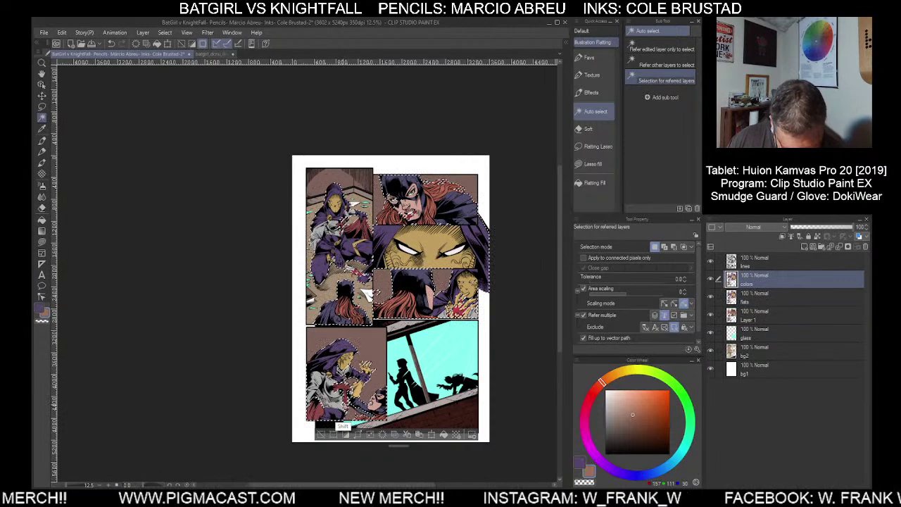
{"action": "left_click", "coordinate": [755, 228]}
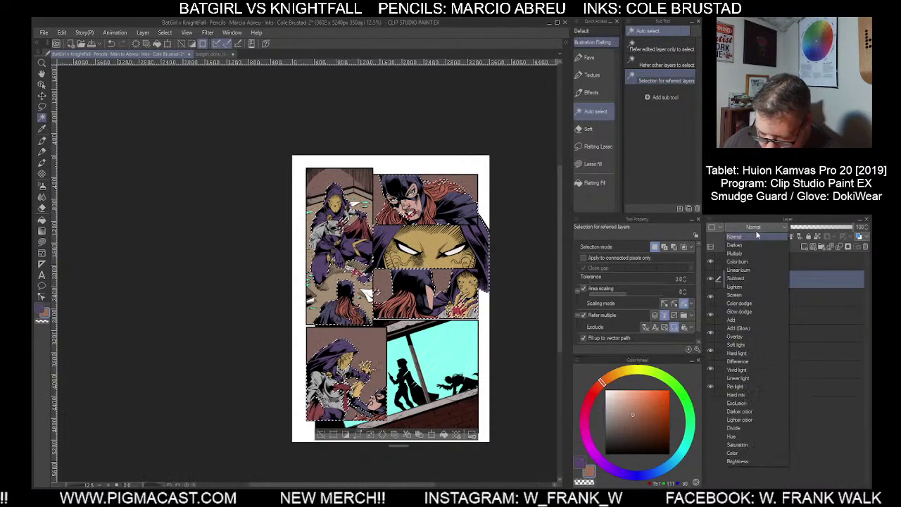
{"action": "left_click", "coordinate": [749, 253]}
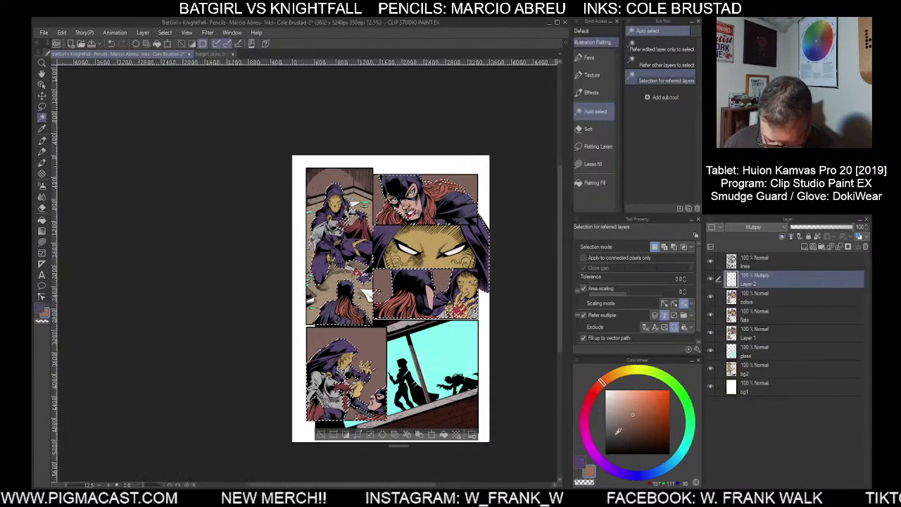
Change the secondary color to a dark brown, fill the selected characters with it on the Multiply layer, and clear the selection
{"action": "double_click", "coordinate": [589, 472]}
{"action": "left_click", "coordinate": [513, 294]}
{"action": "left_click", "coordinate": [521, 286]}
{"action": "left_click", "coordinate": [515, 313]}
{"action": "mouse_move", "coordinate": [516, 318]}
{"action": "left_mouse_down"}
{"action": "mouse_move", "coordinate": [522, 305]}
{"action": "mouse_move", "coordinate": [512, 336]}
{"action": "mouse_move", "coordinate": [523, 345]}
{"action": "mouse_move", "coordinate": [514, 337]}
{"action": "mouse_move", "coordinate": [518, 313]}
{"action": "left_mouse_up"}
{"action": "left_click", "coordinate": [516, 323]}
{"action": "left_click", "coordinate": [501, 222]}
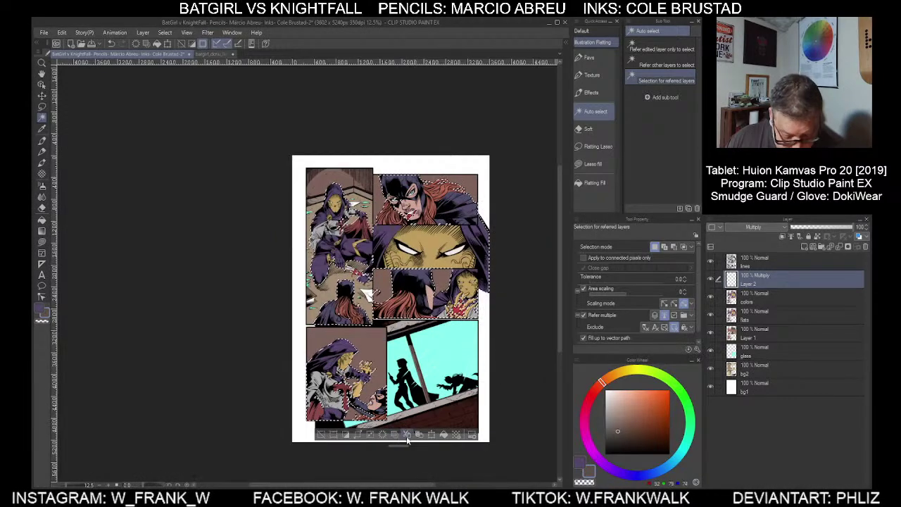
{"action": "left_click", "coordinate": [444, 435]}
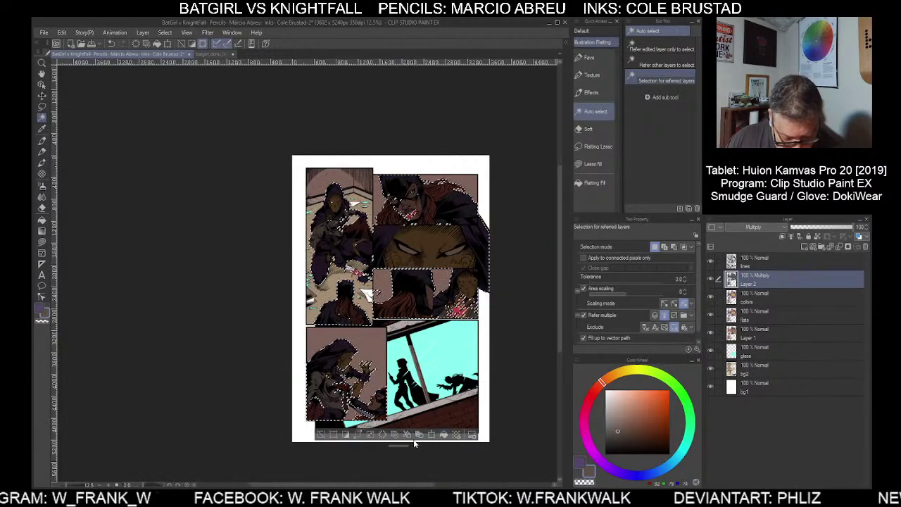
{"action": "left_click", "coordinate": [321, 434]}
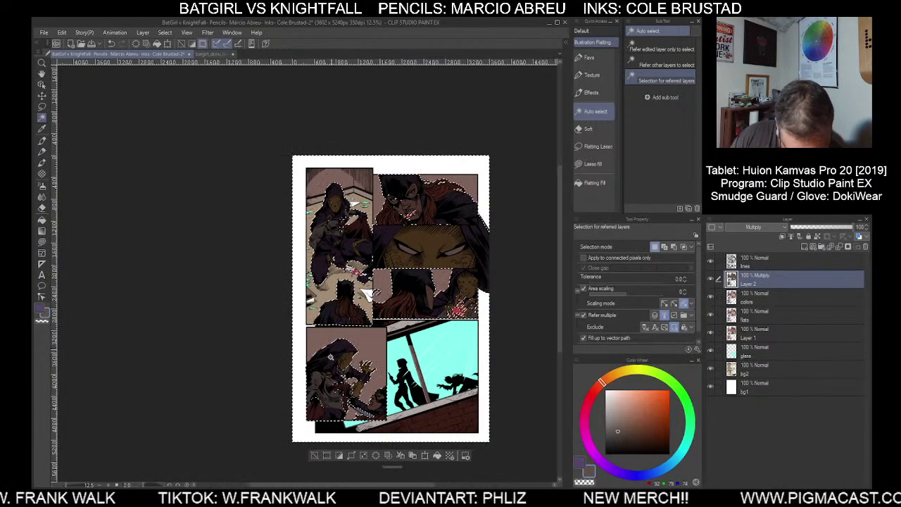
Select the red blood areas on the colors layer, delete them from the Multiply layer's fill, and clear the selection
{"action": "left_click", "coordinate": [737, 301]}
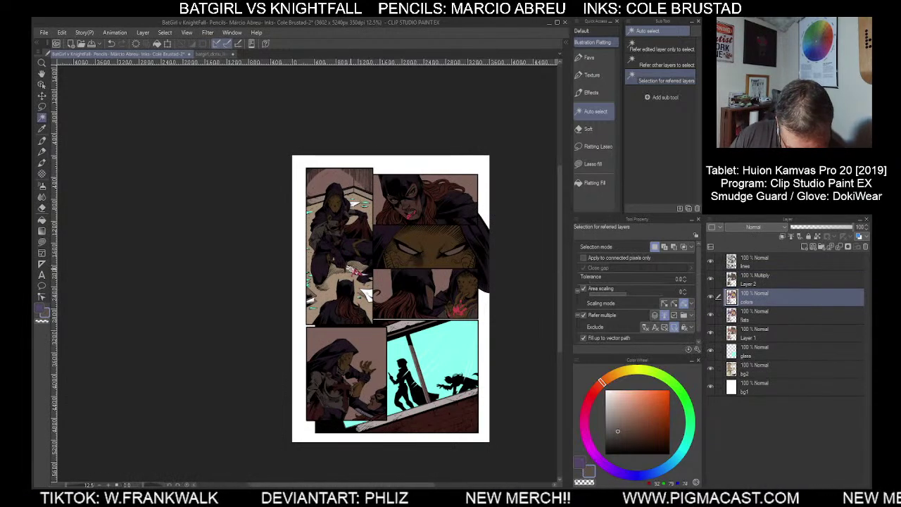
{"action": "left_click", "coordinate": [350, 272]}
{"action": "left_click", "coordinate": [356, 272]}
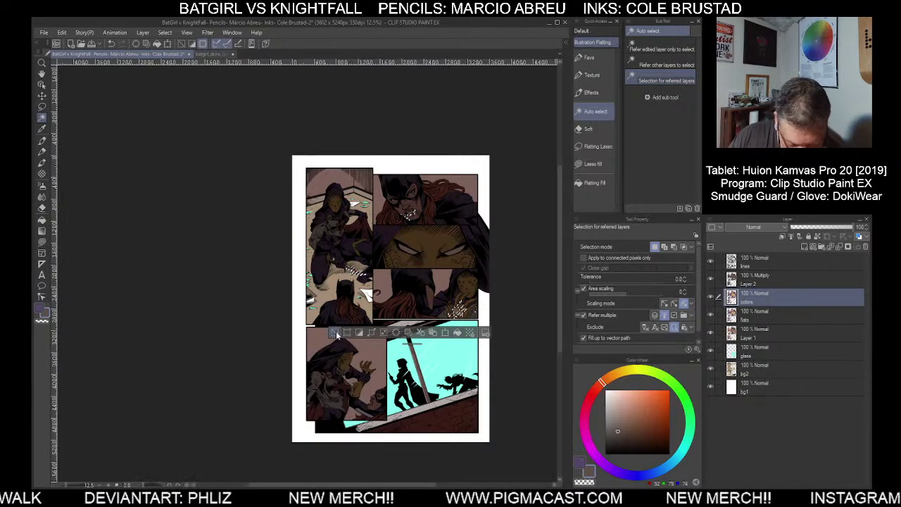
{"action": "left_click", "coordinate": [753, 279]}
{"action": "key", "text": "Delete"}
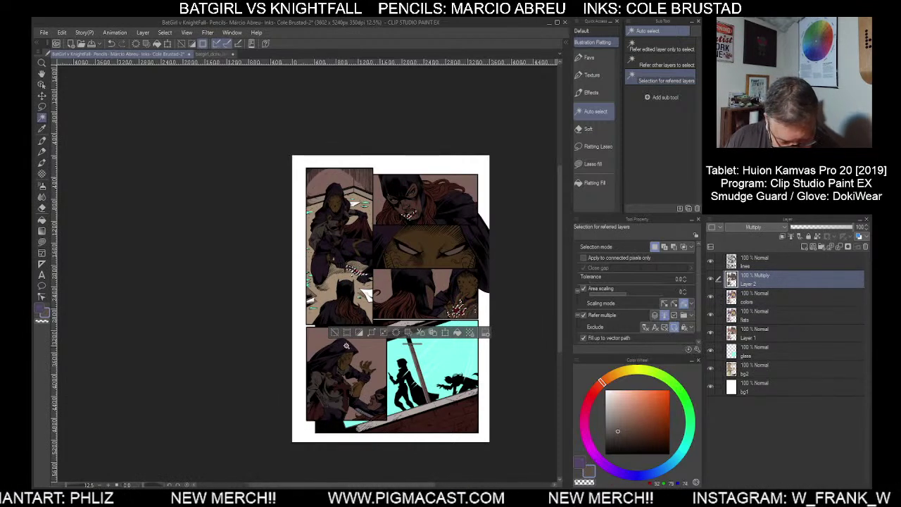
{"action": "key", "text": "ctrl+d"}
With Lasso fill on the Multiply layer, fill the gaps in the shadow over Batgirl's face and hair in the close-up panel
{"action": "left_click", "coordinate": [592, 163]}
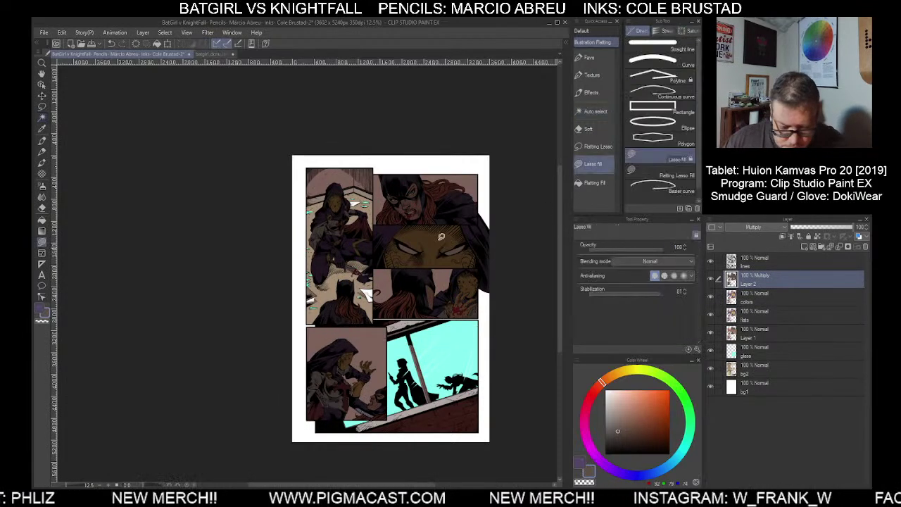
{"action": "scroll", "coordinate": [401, 193], "scroll_direction": "up", "scroll_amount": 4}
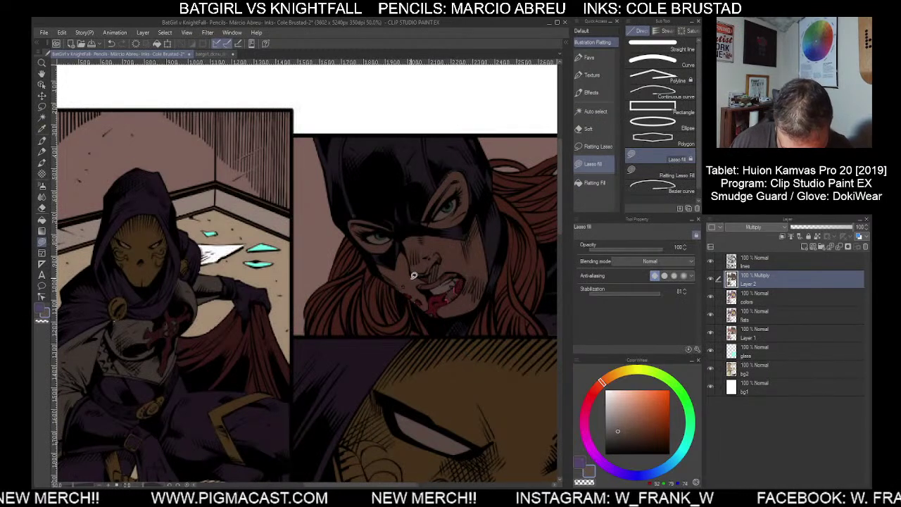
{"action": "mouse_move", "coordinate": [398, 255]}
{"action": "left_mouse_down"}
{"action": "mouse_move", "coordinate": [376, 298]}
{"action": "mouse_move", "coordinate": [419, 324]}
{"action": "mouse_move", "coordinate": [469, 326]}
{"action": "mouse_move", "coordinate": [495, 286]}
{"action": "mouse_move", "coordinate": [433, 248]}
{"action": "mouse_move", "coordinate": [450, 312]}
{"action": "mouse_move", "coordinate": [507, 342]}
{"action": "left_mouse_up"}
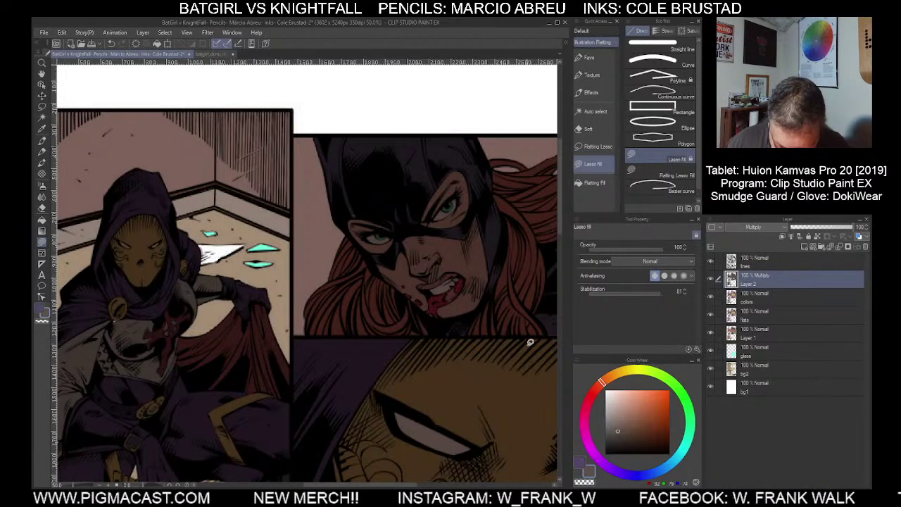
{"action": "mouse_move", "coordinate": [484, 200]}
{"action": "left_mouse_down"}
{"action": "mouse_move", "coordinate": [370, 247]}
{"action": "mouse_move", "coordinate": [500, 269]}
{"action": "left_mouse_up"}
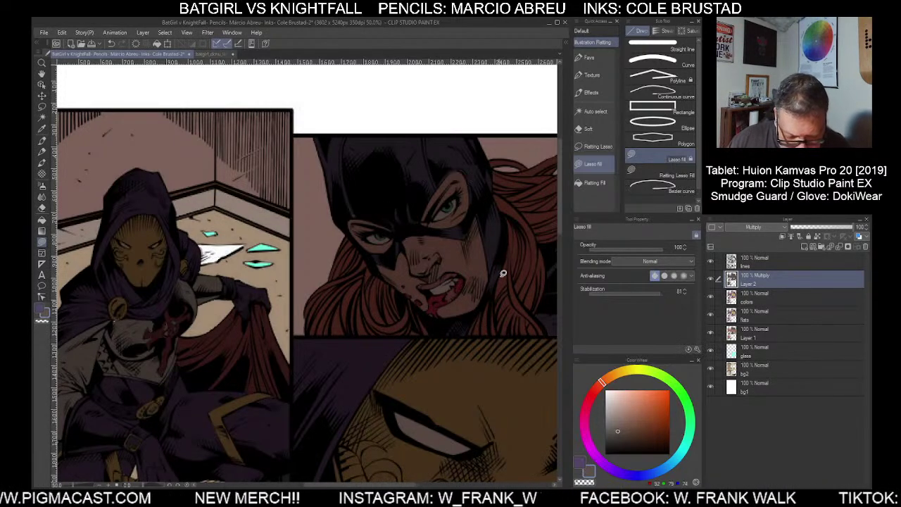
{"action": "left_click_drag", "start_coordinate": [522, 336], "coordinate": [365, 358]}
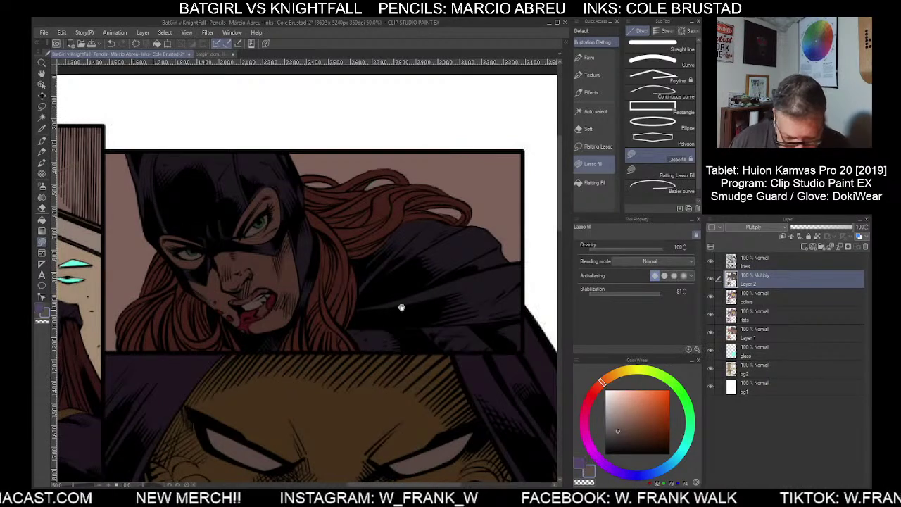
{"action": "scroll", "coordinate": [415, 337], "scroll_direction": "down", "scroll_amount": 2}
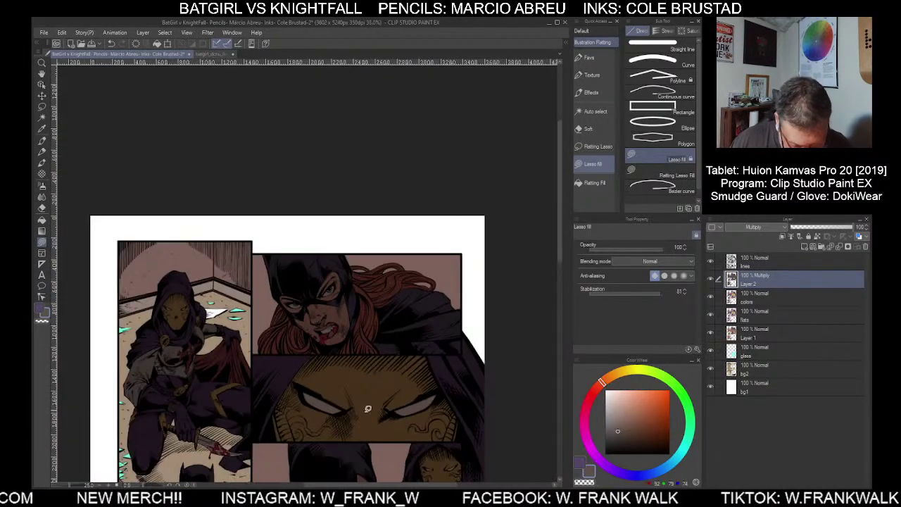
Fill the missing shadow on the bloody knife blade in the first panel, working around the red blood areas
{"action": "left_click_drag", "start_coordinate": [347, 401], "coordinate": [517, 340]}
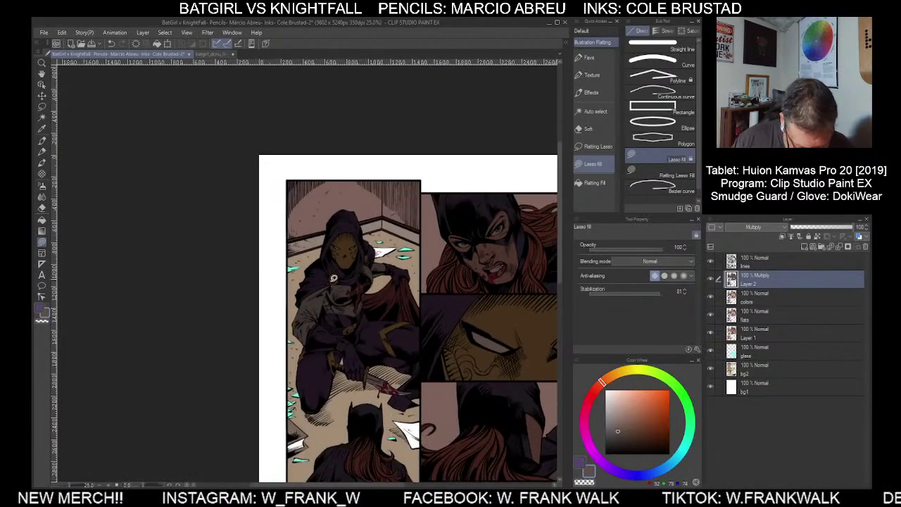
{"action": "scroll", "coordinate": [335, 276], "scroll_direction": "up", "scroll_amount": 1}
{"action": "left_click_drag", "start_coordinate": [342, 273], "coordinate": [348, 297]}
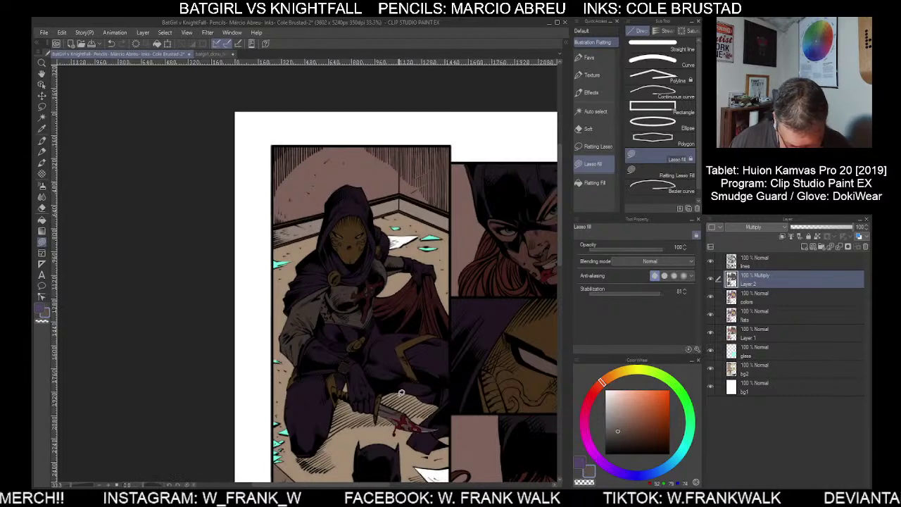
{"action": "scroll", "coordinate": [426, 429], "scroll_direction": "up", "scroll_amount": 2}
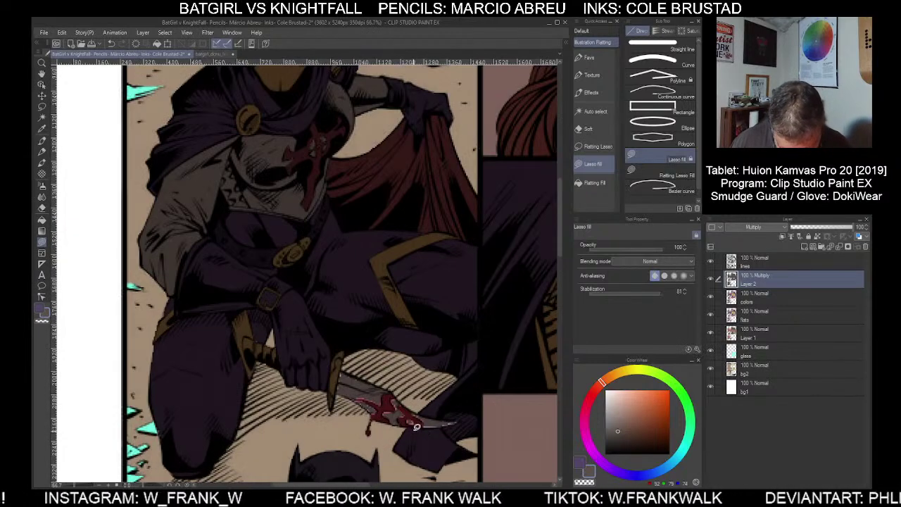
{"action": "mouse_move", "coordinate": [408, 424]}
{"action": "left_mouse_down"}
{"action": "mouse_move", "coordinate": [463, 429]}
{"action": "mouse_move", "coordinate": [466, 421]}
{"action": "mouse_move", "coordinate": [396, 394]}
{"action": "left_mouse_up"}
{"action": "mouse_move", "coordinate": [350, 371]}
{"action": "left_mouse_down"}
{"action": "mouse_move", "coordinate": [379, 398]}
{"action": "mouse_move", "coordinate": [388, 417]}
{"action": "mouse_move", "coordinate": [375, 416]}
{"action": "mouse_move", "coordinate": [332, 387]}
{"action": "mouse_move", "coordinate": [349, 380]}
{"action": "mouse_move", "coordinate": [388, 398]}
{"action": "mouse_move", "coordinate": [392, 423]}
{"action": "left_mouse_up"}
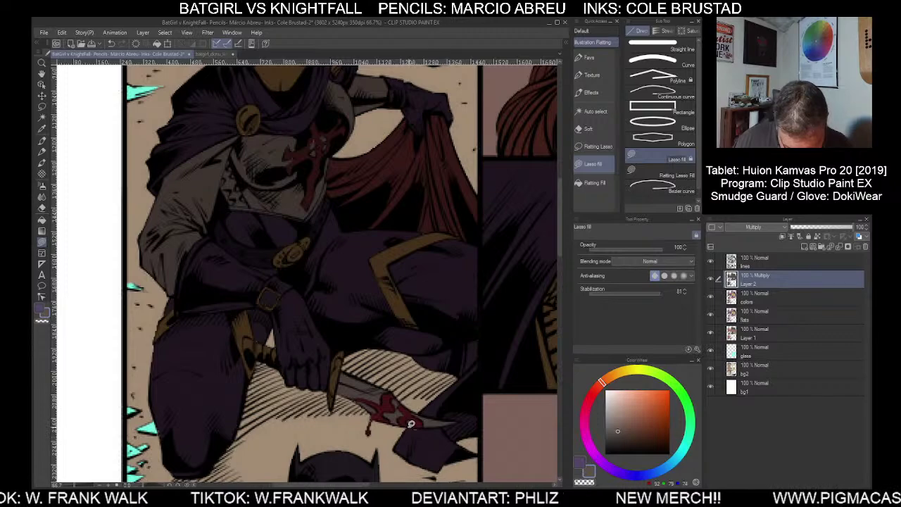
Inspect the first panel, Knightfall's eye close-up and the bloody-hand panel for remaining gaps in the shadow fill
{"action": "key", "text": "ctrl+minus"}
{"action": "key", "text": "ctrl+minus"}
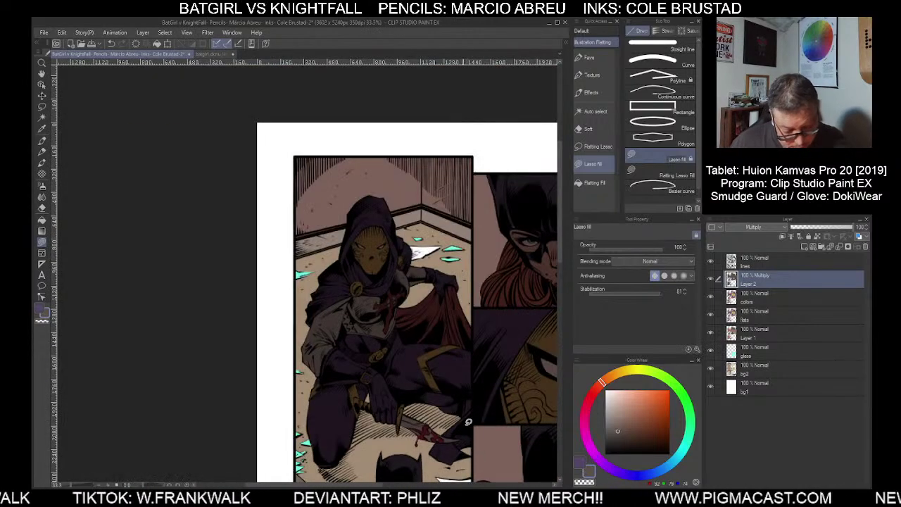
{"action": "left_click_drag", "start_coordinate": [519, 416], "coordinate": [446, 229]}
{"action": "left_click_drag", "start_coordinate": [495, 412], "coordinate": [461, 346]}
{"action": "left_click_drag", "start_coordinate": [493, 260], "coordinate": [341, 393]}
{"action": "mouse_move", "coordinate": [397, 361]}
{"action": "left_mouse_down"}
{"action": "mouse_move", "coordinate": [406, 293]}
{"action": "mouse_move", "coordinate": [454, 269]}
{"action": "mouse_move", "coordinate": [471, 280]}
{"action": "mouse_move", "coordinate": [479, 305]}
{"action": "mouse_move", "coordinate": [470, 366]}
{"action": "left_mouse_up"}
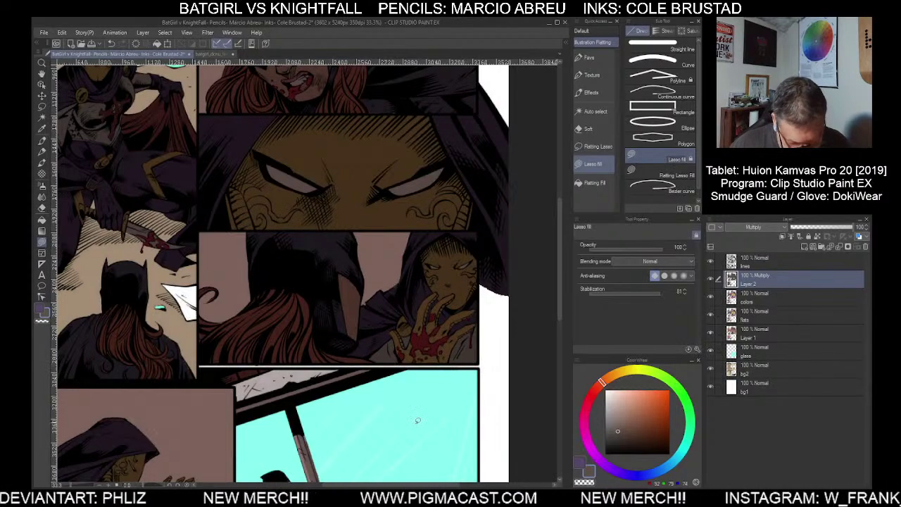
{"action": "scroll", "coordinate": [408, 426], "scroll_direction": "down", "scroll_amount": 1}
{"action": "scroll", "coordinate": [399, 329], "scroll_direction": "up", "scroll_amount": 2}
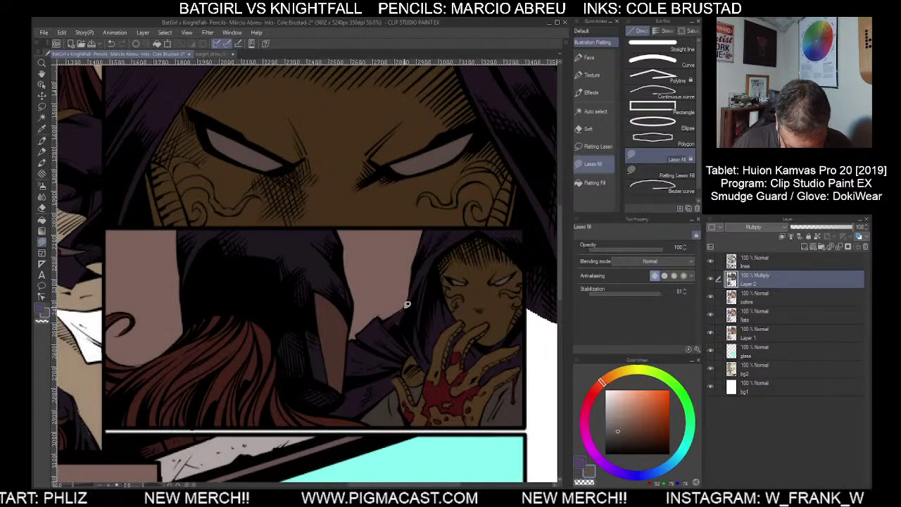
{"action": "scroll", "coordinate": [406, 316], "scroll_direction": "down", "scroll_amount": 3}
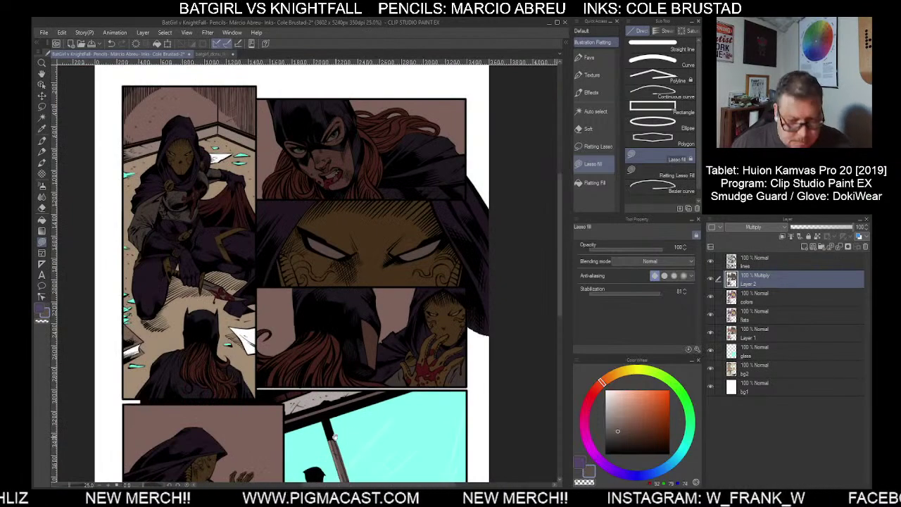
Fill the missing shadow around Knightfall's chest and Batgirl's arm in the grappling panel on the Multiply layer
{"action": "left_click_drag", "start_coordinate": [335, 437], "coordinate": [429, 282]}
{"action": "scroll", "coordinate": [290, 349], "scroll_direction": "up", "scroll_amount": 1}
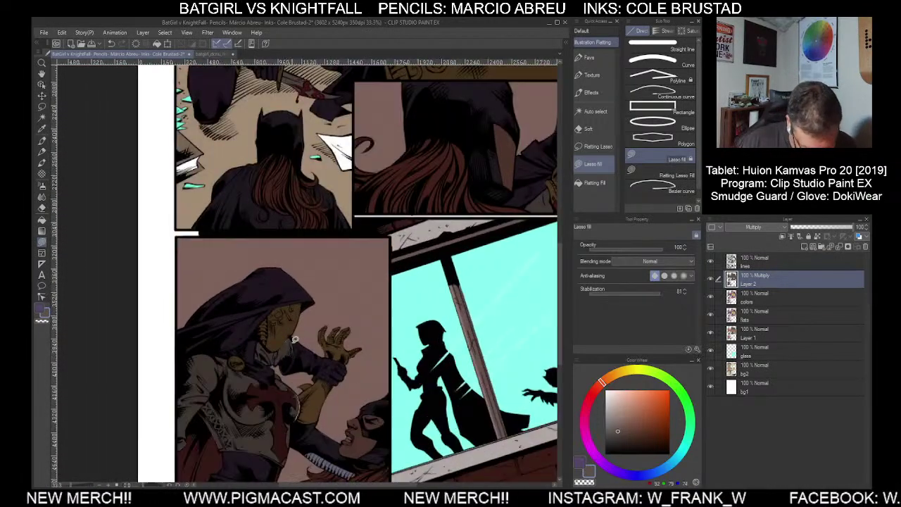
{"action": "scroll", "coordinate": [297, 422], "scroll_direction": "up", "scroll_amount": 1}
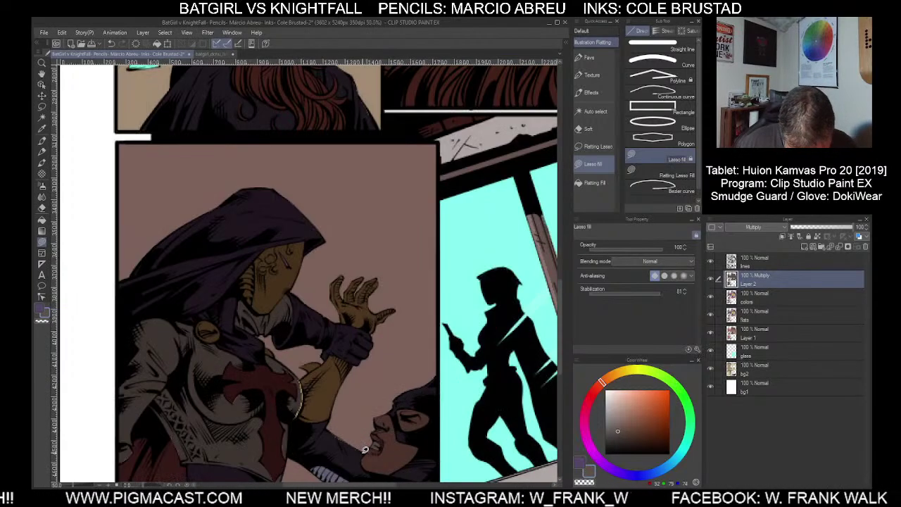
{"action": "left_click_drag", "start_coordinate": [361, 451], "coordinate": [332, 430]}
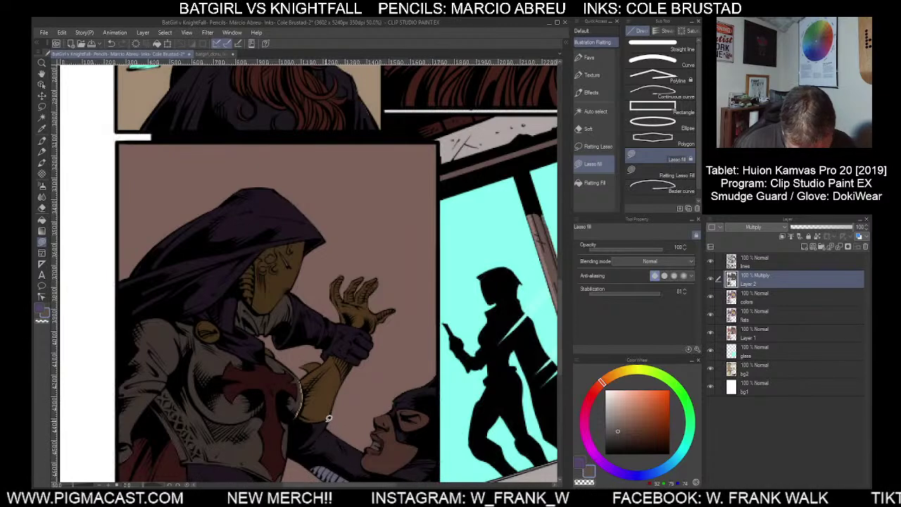
{"action": "mouse_move", "coordinate": [302, 376]}
{"action": "left_mouse_down"}
{"action": "mouse_move", "coordinate": [258, 348]}
{"action": "mouse_move", "coordinate": [187, 364]}
{"action": "mouse_move", "coordinate": [156, 430]}
{"action": "left_mouse_up"}
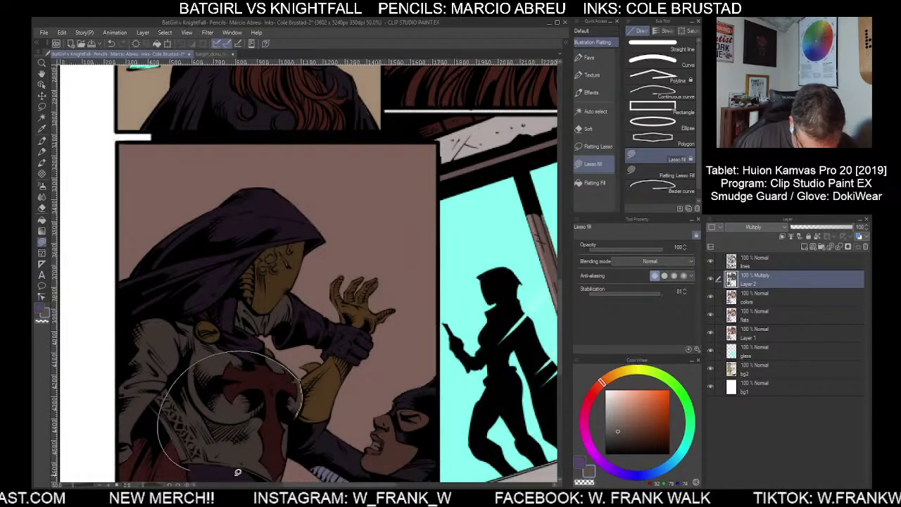
{"action": "mouse_move", "coordinate": [282, 465]}
{"action": "left_mouse_down"}
{"action": "mouse_move", "coordinate": [308, 415]}
{"action": "mouse_move", "coordinate": [305, 394]}
{"action": "left_mouse_up"}
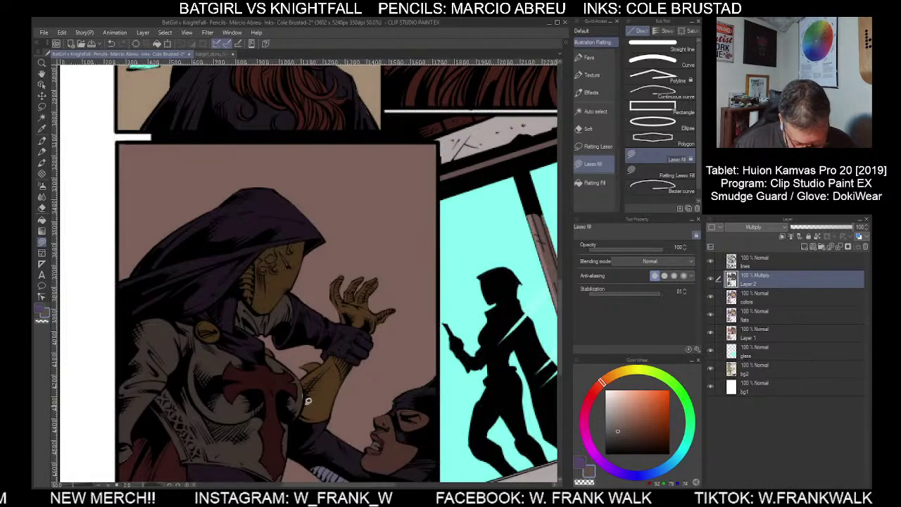
Cover the pale ribbed detail below Batgirl's arm and the gap at the grappling panel's left edge with shadow
{"action": "left_click_drag", "start_coordinate": [307, 465], "coordinate": [378, 359]}
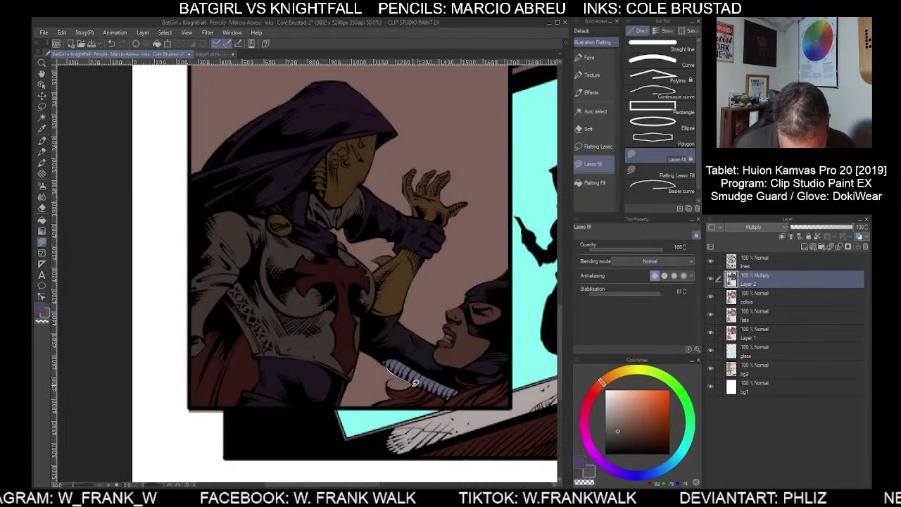
{"action": "mouse_move", "coordinate": [437, 400]}
{"action": "left_mouse_down"}
{"action": "mouse_move", "coordinate": [474, 377]}
{"action": "mouse_move", "coordinate": [387, 350]}
{"action": "mouse_move", "coordinate": [384, 361]}
{"action": "mouse_move", "coordinate": [436, 386]}
{"action": "left_mouse_up"}
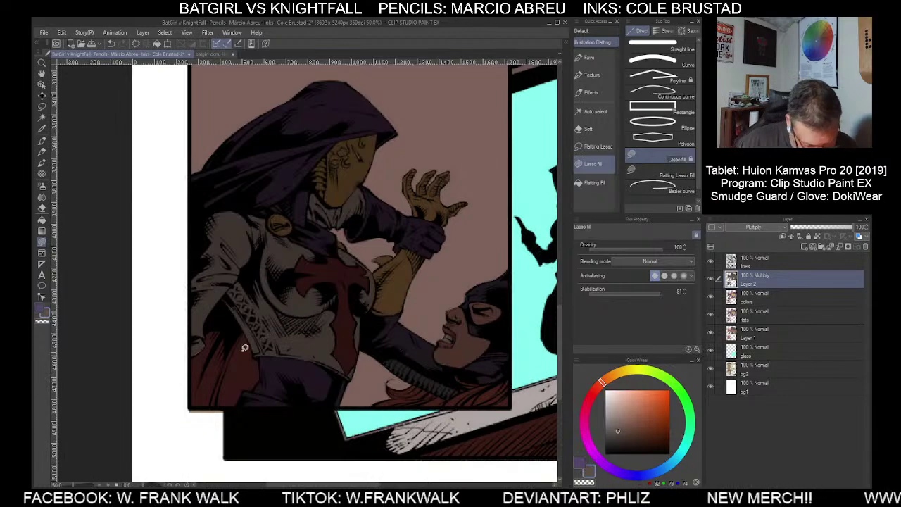
{"action": "mouse_move", "coordinate": [191, 347]}
{"action": "left_mouse_down"}
{"action": "mouse_move", "coordinate": [235, 355]}
{"action": "mouse_move", "coordinate": [203, 277]}
{"action": "mouse_move", "coordinate": [192, 286]}
{"action": "mouse_move", "coordinate": [190, 330]}
{"action": "left_mouse_up"}
{"action": "scroll", "coordinate": [411, 361], "scroll_direction": "down", "scroll_amount": 6}
{"action": "scroll", "coordinate": [434, 350], "scroll_direction": "up", "scroll_amount": 5}
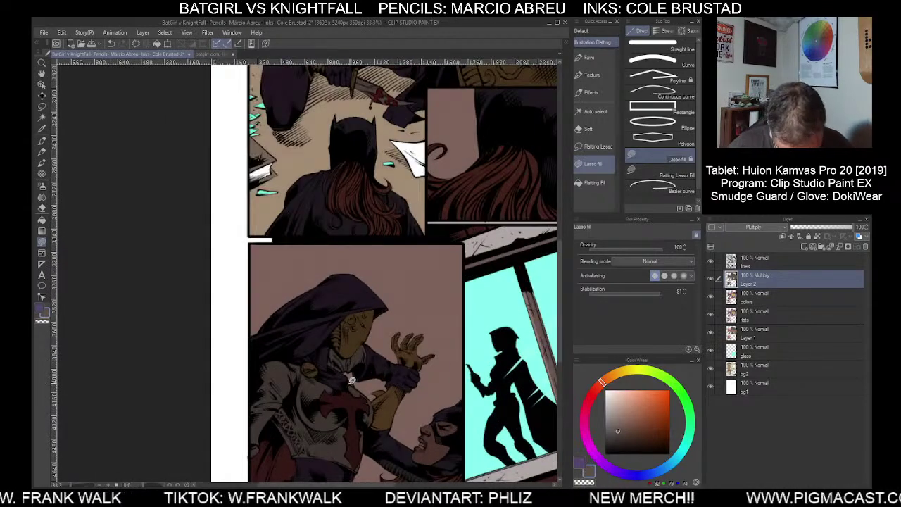
{"action": "scroll", "coordinate": [352, 380], "scroll_direction": "up", "scroll_amount": 3}
Try to cover the whole silhouette window panel, including the frame and brick wall, with a Lasso fill shadow
{"action": "scroll", "coordinate": [305, 321], "scroll_direction": "down", "scroll_amount": 5}
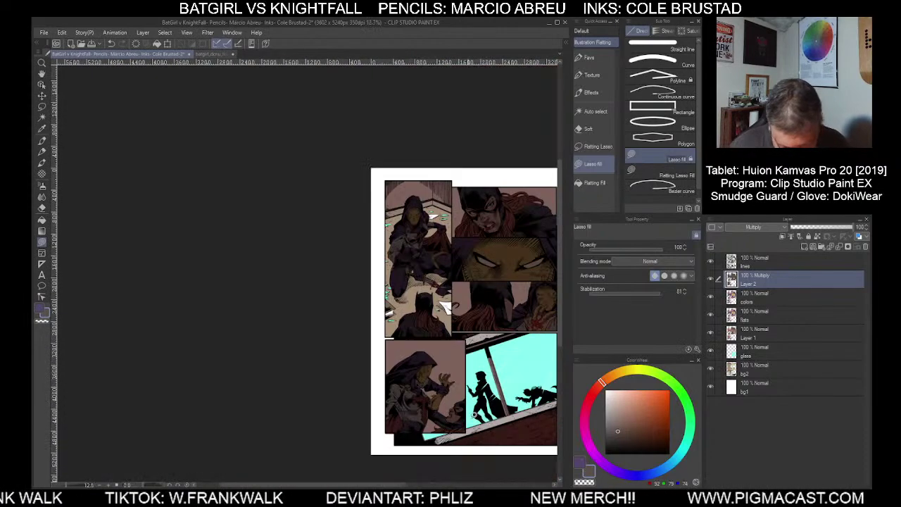
{"action": "left_click_drag", "start_coordinate": [534, 423], "coordinate": [433, 408]}
{"action": "scroll", "coordinate": [412, 405], "scroll_direction": "up", "scroll_amount": 3}
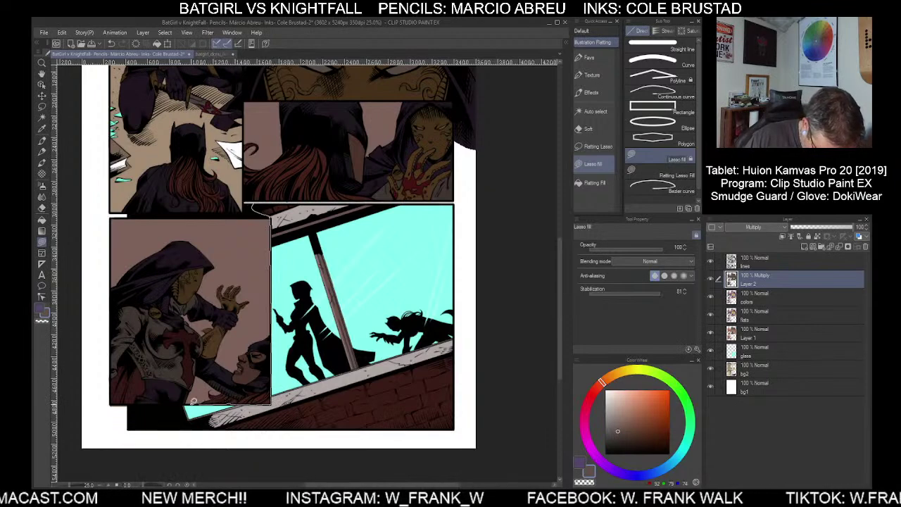
{"action": "mouse_move", "coordinate": [160, 402]}
{"action": "left_mouse_down"}
{"action": "mouse_move", "coordinate": [169, 423]}
{"action": "mouse_move", "coordinate": [193, 426]}
{"action": "mouse_move", "coordinate": [380, 417]}
{"action": "mouse_move", "coordinate": [421, 396]}
{"action": "mouse_move", "coordinate": [436, 357]}
{"action": "mouse_move", "coordinate": [415, 205]}
{"action": "left_mouse_up"}
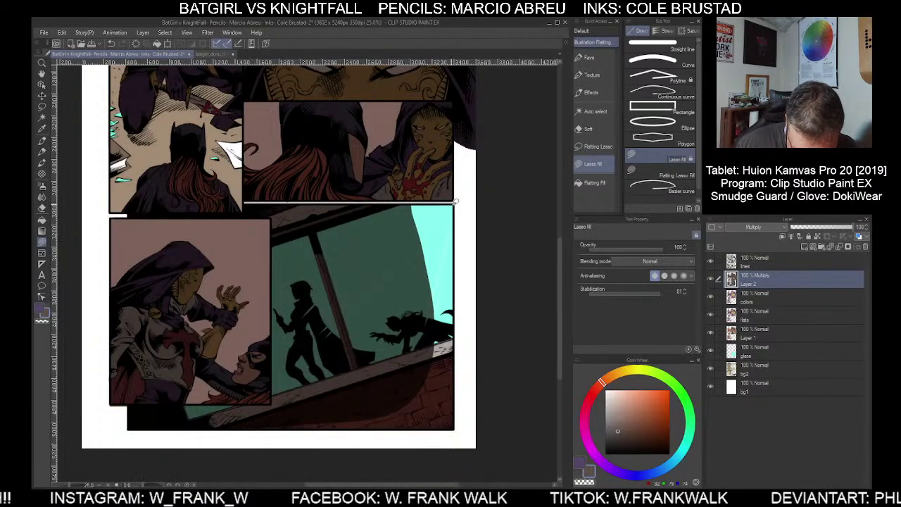
{"action": "mouse_move", "coordinate": [410, 203]}
{"action": "left_mouse_down"}
{"action": "mouse_move", "coordinate": [379, 226]}
{"action": "mouse_move", "coordinate": [364, 312]}
{"action": "mouse_move", "coordinate": [372, 380]}
{"action": "mouse_move", "coordinate": [400, 421]}
{"action": "mouse_move", "coordinate": [457, 427]}
{"action": "mouse_move", "coordinate": [416, 389]}
{"action": "mouse_move", "coordinate": [322, 385]}
{"action": "mouse_move", "coordinate": [235, 427]}
{"action": "left_mouse_up"}
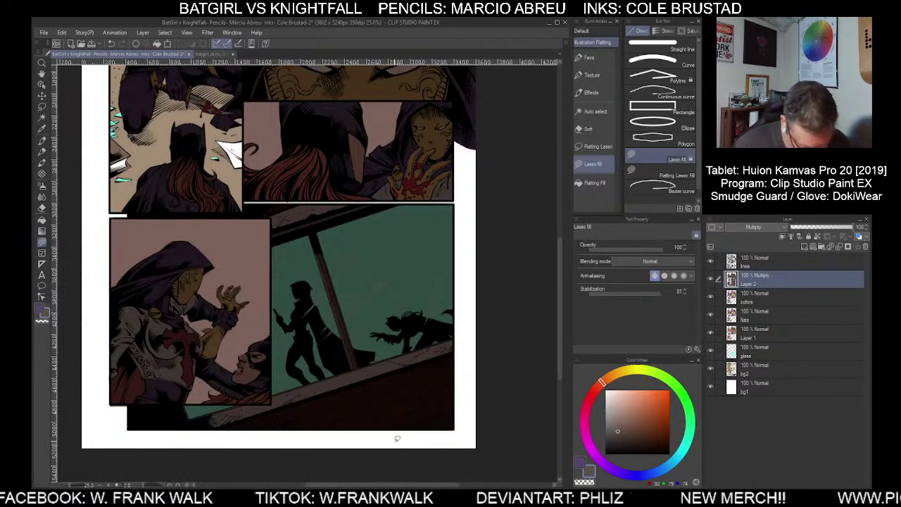
{"action": "scroll", "coordinate": [457, 404], "scroll_direction": "down", "scroll_amount": 10}
{"action": "scroll", "coordinate": [457, 404], "scroll_direction": "up", "scroll_amount": 5}
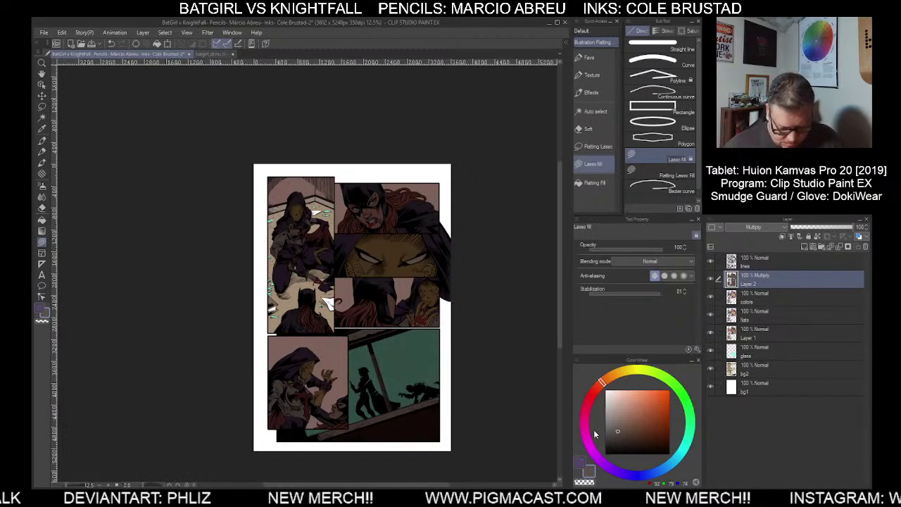
Undo the shadow fills over the silhouette window panel
{"action": "key", "text": "ctrl+z"}
{"action": "key", "text": "ctrl+z"}
{"action": "key", "text": "ctrl+z"}
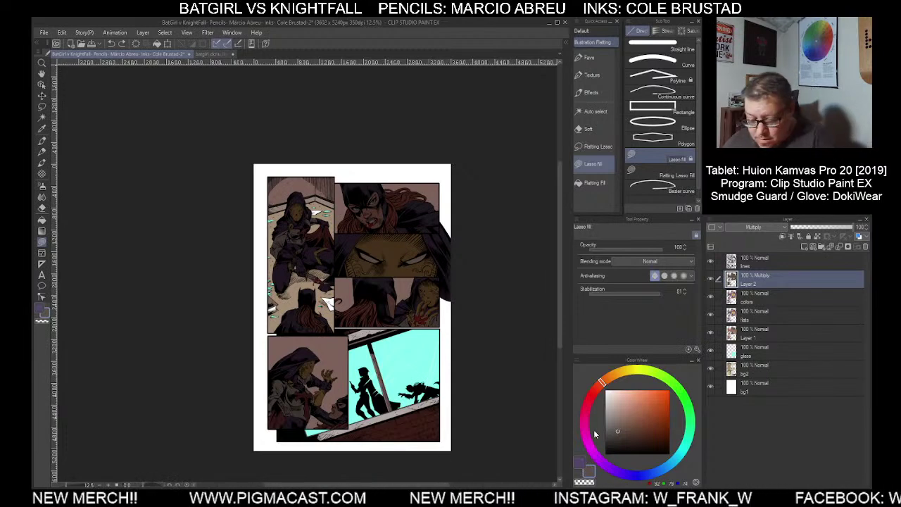
Choose the photoshop round brush with transparent color at size 150 and lighten the shadow on Knightfall's hood in the first panel
{"action": "scroll", "coordinate": [305, 240], "scroll_direction": "up", "scroll_amount": 1}
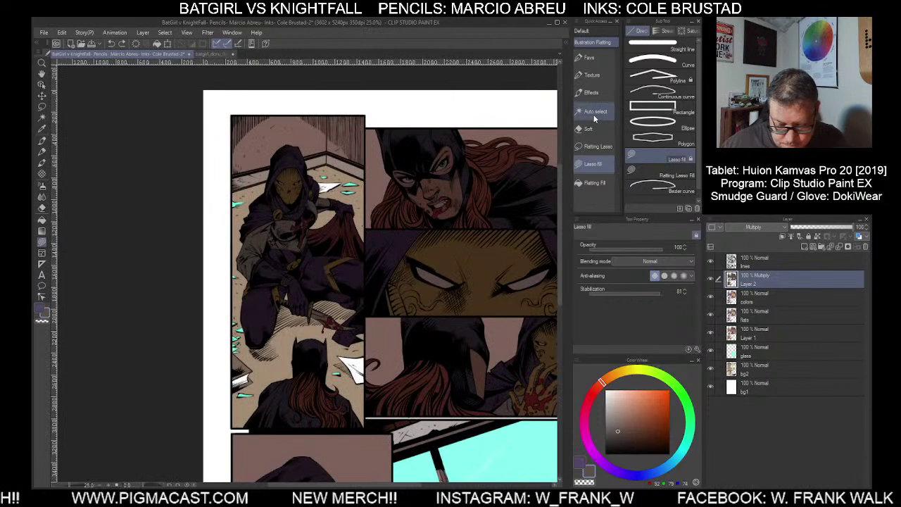
{"action": "left_click", "coordinate": [595, 114]}
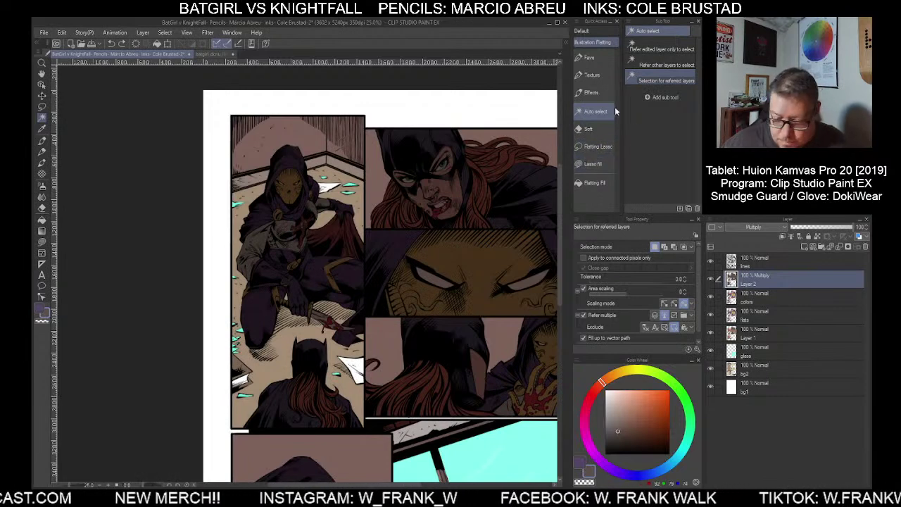
{"action": "left_click", "coordinate": [595, 61]}
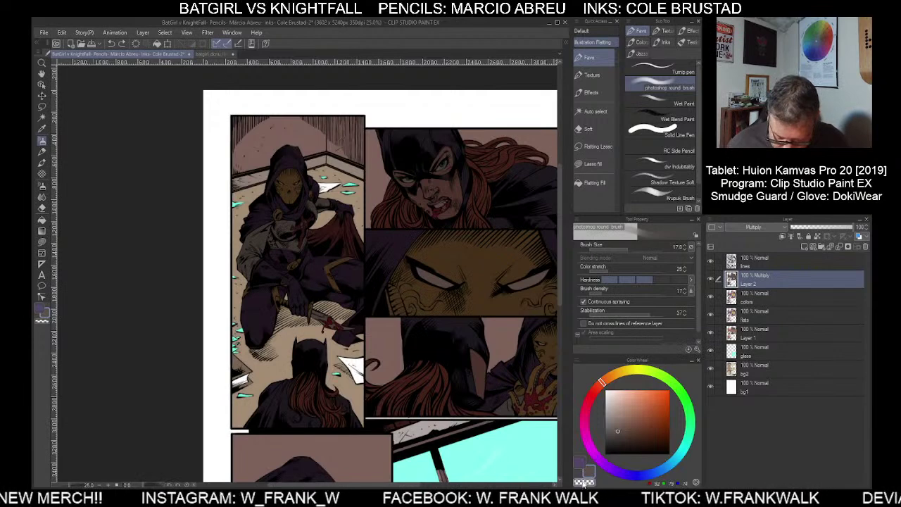
{"action": "key", "text": "bracketright"}
{"action": "key", "text": "bracketright"}
{"action": "key", "text": "bracketright"}
{"action": "key", "text": "bracketright"}
{"action": "key", "text": "bracketright"}
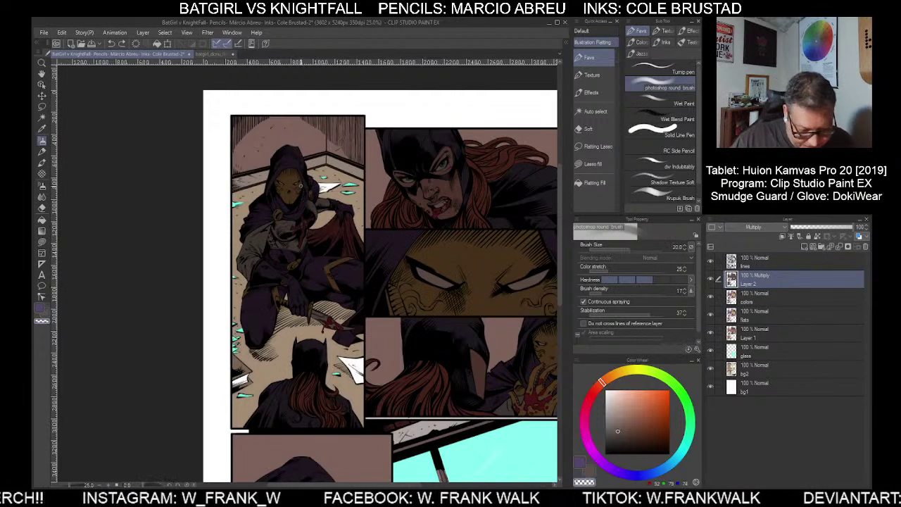
{"action": "key", "text": "bracketright"}
{"action": "key", "text": "bracketright"}
{"action": "key", "text": "bracketright"}
{"action": "left_click_drag", "start_coordinate": [407, 294], "coordinate": [411, 297]}
{"action": "key", "text": "bracketright"}
{"action": "key", "text": "bracketright"}
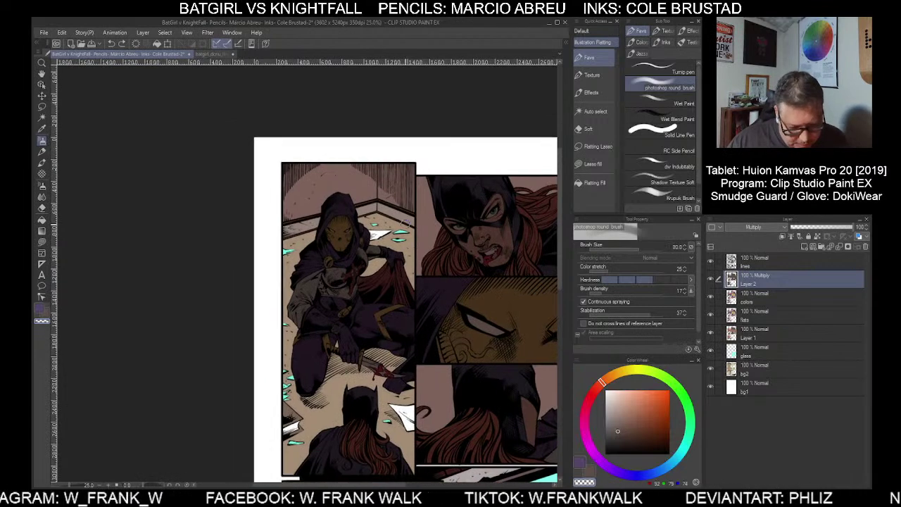
{"action": "key", "text": "bracketright"}
{"action": "key", "text": "bracketright"}
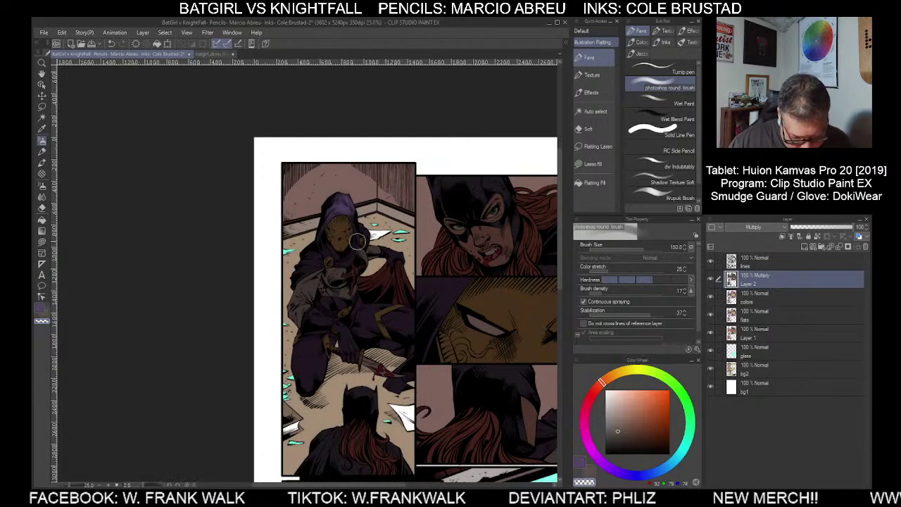
Brush away the shadow along the hood's trim beside Knightfall's mask with transparent color at size 40
{"action": "scroll", "coordinate": [354, 207], "scroll_direction": "up", "scroll_amount": 2}
{"action": "key", "text": "bracketleft"}
{"action": "key", "text": "bracketleft"}
{"action": "key", "text": "bracketleft"}
{"action": "key", "text": "bracketleft"}
{"action": "key", "text": "bracketleft"}
{"action": "key", "text": "bracketleft"}
{"action": "key", "text": "bracketleft"}
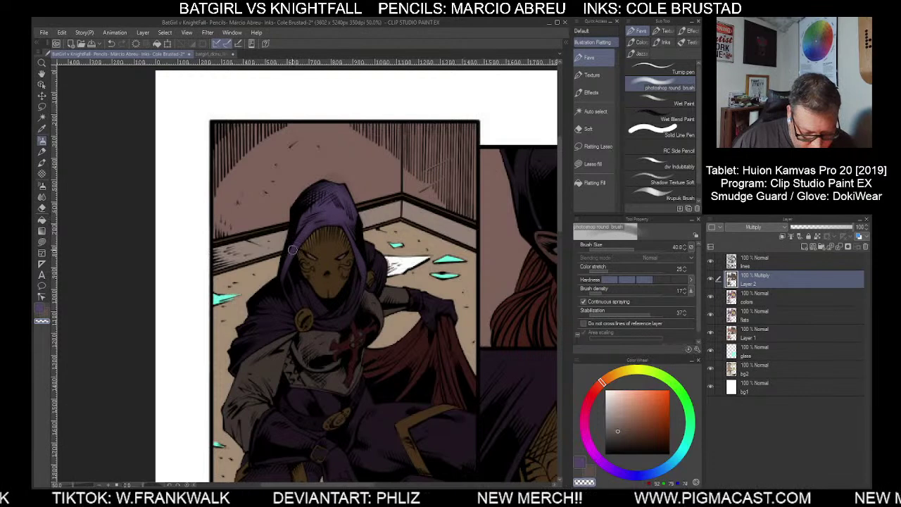
Lighten the crown of Knightfall's hood with transparent color at brush size 100
{"action": "key", "text": "bracketright"}
{"action": "key", "text": "bracketright"}
{"action": "key", "text": "bracketright"}
{"action": "key", "text": "bracketright"}
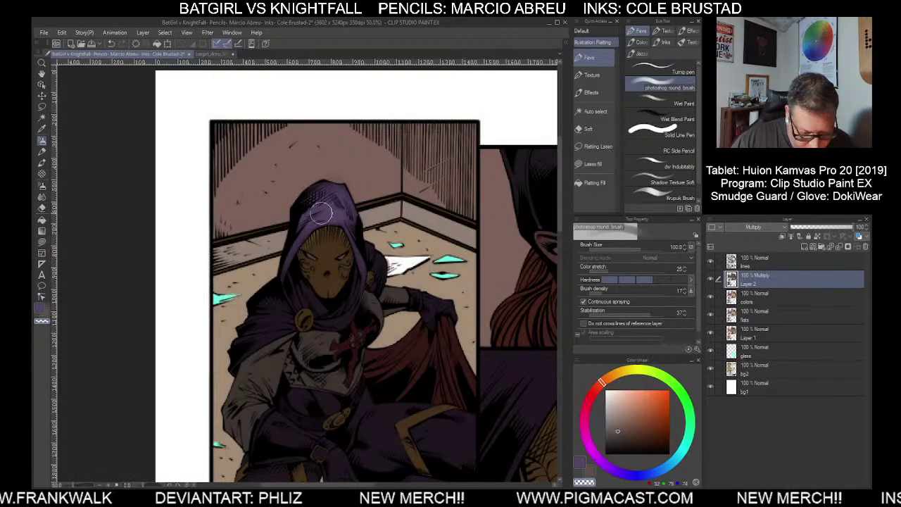
Lighten the hood's outer edge and the folds under the mask using brush sizes 40 and 20
{"action": "key", "text": "bracketleft"}
{"action": "key", "text": "bracketleft"}
{"action": "key", "text": "bracketleft"}
{"action": "key", "text": "bracketleft"}
{"action": "key", "text": "bracketleft"}
{"action": "key", "text": "bracketleft"}
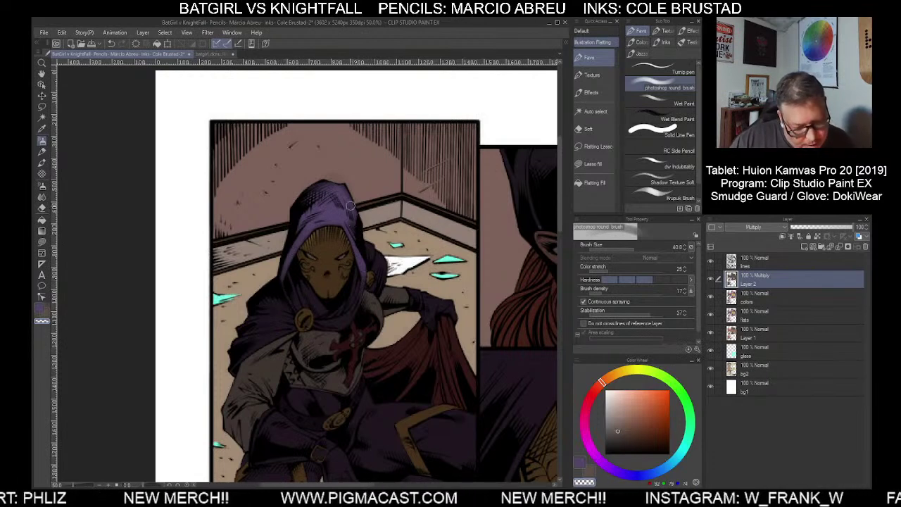
{"action": "key", "text": "bracketright"}
{"action": "key", "text": "bracketright"}
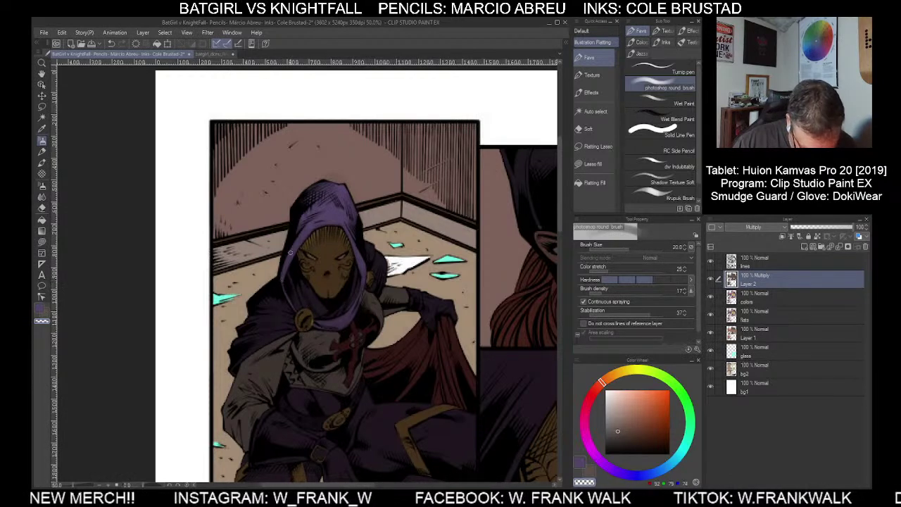
Clear the shadow from the round gold clasp on Knightfall's cape with a small transparent brush
{"action": "key", "text": "]"}
{"action": "left_click_drag", "start_coordinate": [306, 322], "coordinate": [305, 321]}
{"action": "key", "text": "["}
{"action": "key", "text": "["}
{"action": "key", "text": "["}
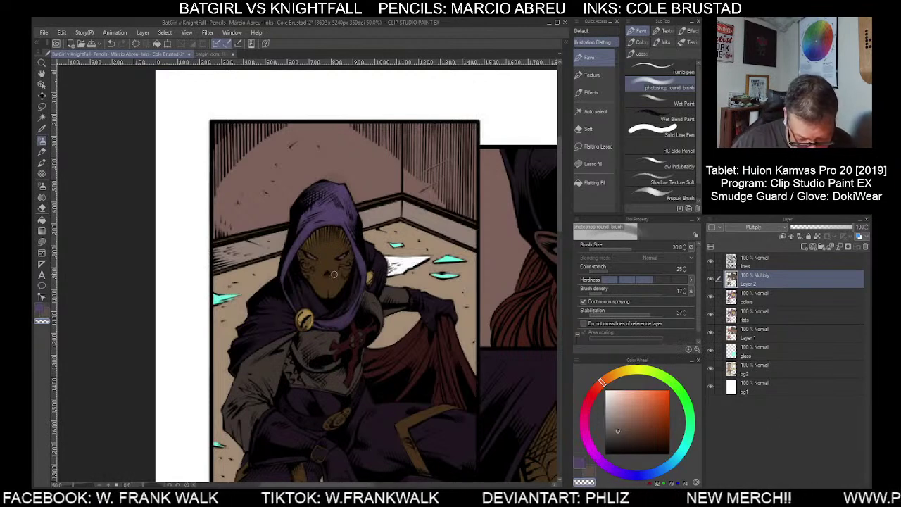
Rework the shadow on the side of Knightfall's mask using brush sizes 70 and 40
{"action": "key", "text": "bracketright"}
{"action": "key", "text": "bracketright"}
{"action": "key", "text": "bracketright"}
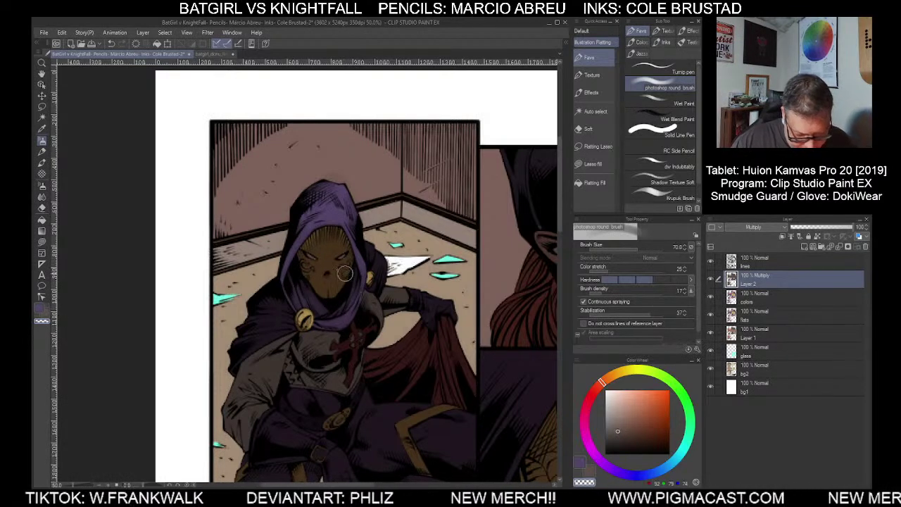
{"action": "key", "text": "bracketleft"}
{"action": "key", "text": "bracketleft"}
{"action": "key", "text": "bracketleft"}
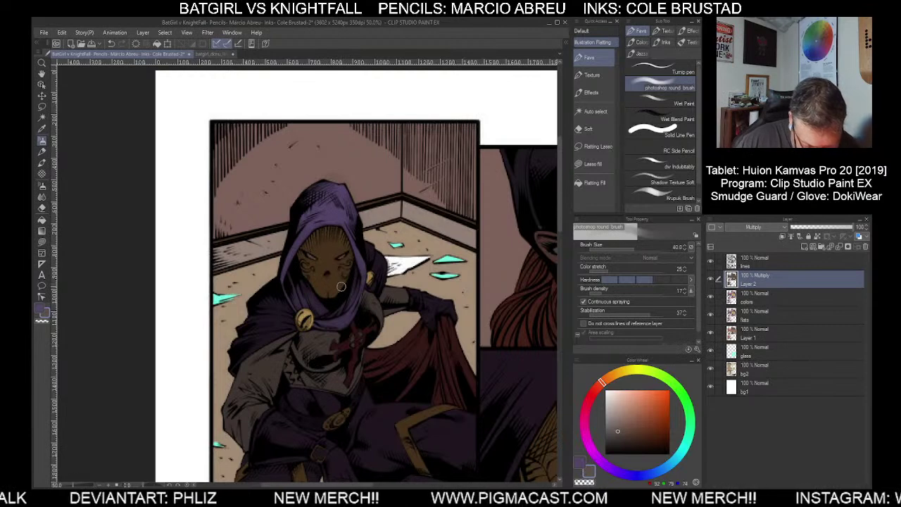
Softly lighten the middle and lower part of Knightfall's mask with transparent color at brush size 170
{"action": "key", "text": "bracketright"}
{"action": "key", "text": "bracketright"}
{"action": "key", "text": "bracketright"}
{"action": "key", "text": "bracketright"}
{"action": "key", "text": "bracketright"}
{"action": "key", "text": "bracketright"}
{"action": "key", "text": "bracketright"}
{"action": "key", "text": "bracketright"}
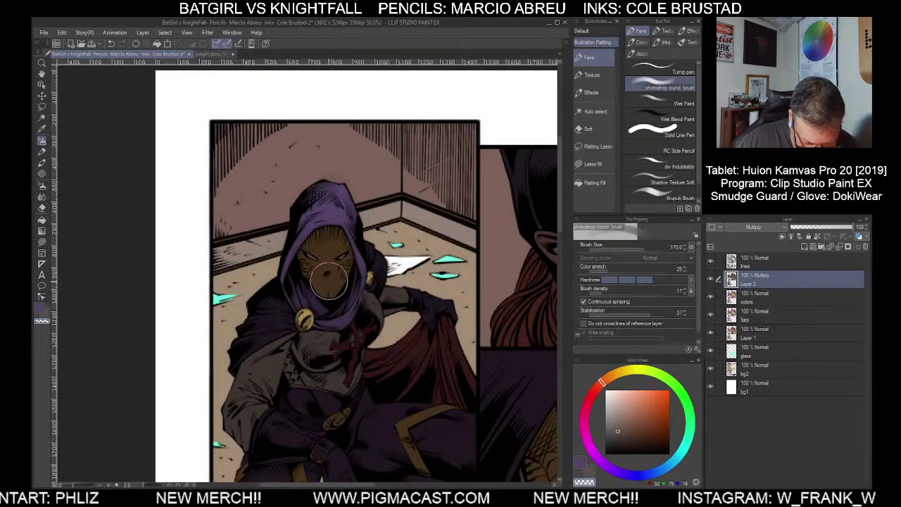
{"action": "key", "text": "bracketright"}
{"action": "key", "text": "bracketright"}
{"action": "key", "text": "bracketright"}
{"action": "key", "text": "bracketright"}
{"action": "key", "text": "bracketright"}
{"action": "mouse_move", "coordinate": [327, 280]}
{"action": "left_mouse_down"}
{"action": "mouse_move", "coordinate": [320, 271]}
{"action": "mouse_move", "coordinate": [336, 267]}
{"action": "left_mouse_up"}
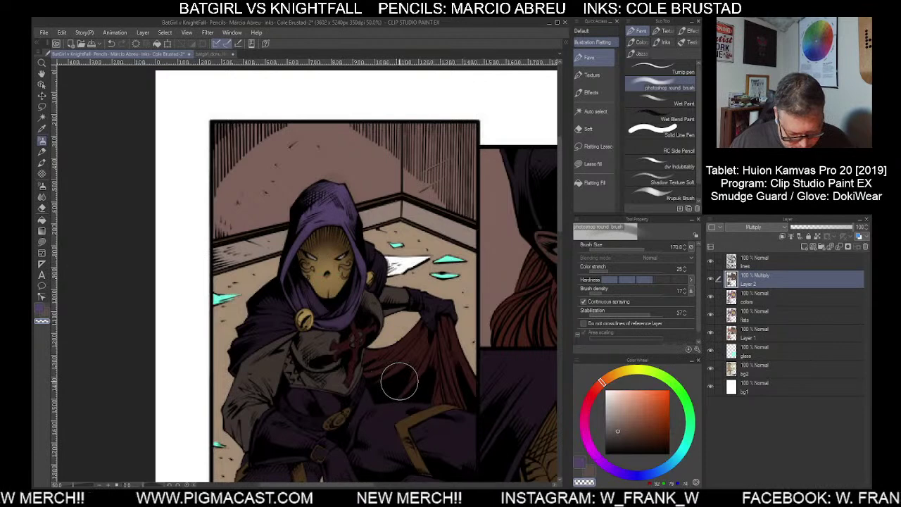
Lighten the cape and its gold detail on the shoulder of Knightfall's raised arm using a smaller transparent brush
{"action": "scroll", "coordinate": [401, 379], "scroll_direction": "down", "scroll_amount": 1}
{"action": "scroll", "coordinate": [388, 344], "scroll_direction": "up", "scroll_amount": 1}
{"action": "key", "text": "bracketleft"}
{"action": "key", "text": "bracketleft"}
{"action": "key", "text": "bracketleft"}
{"action": "key", "text": "bracketleft"}
{"action": "key", "text": "bracketleft"}
{"action": "key", "text": "bracketleft"}
{"action": "key", "text": "bracketleft"}
{"action": "key", "text": "bracketleft"}
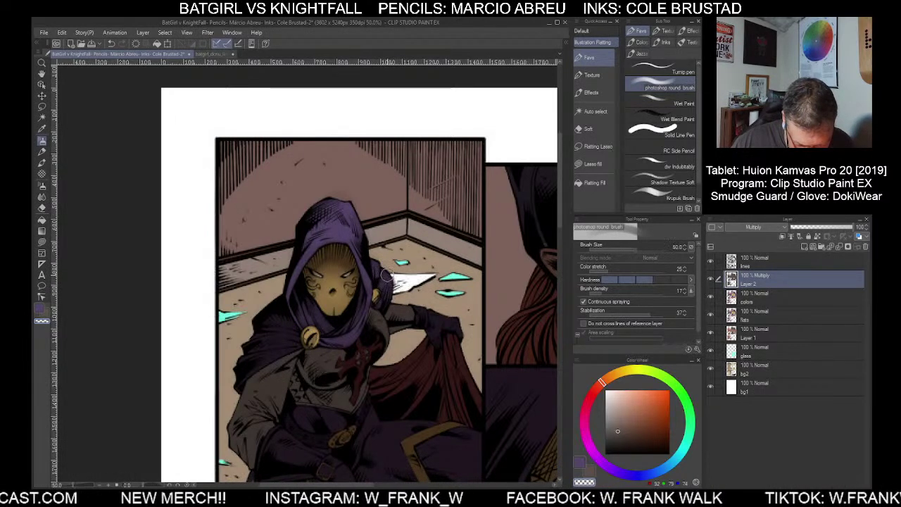
{"action": "key", "text": "bracketleft"}
{"action": "key", "text": "bracketleft"}
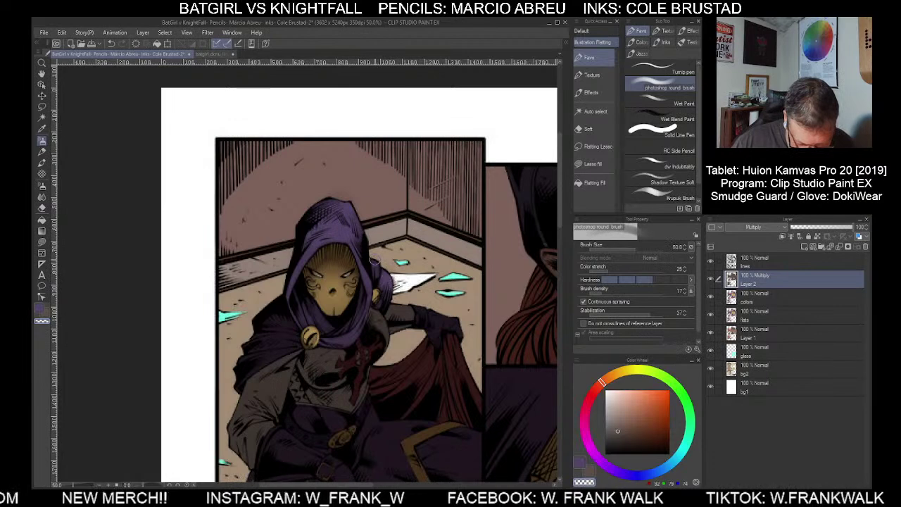
Lighten the cape draped over the shoulder beside the gold clasp with transparent color at brush size 100
{"action": "key", "text": "bracketright"}
{"action": "key", "text": "bracketright"}
{"action": "key", "text": "bracketright"}
{"action": "key", "text": "bracketright"}
{"action": "key", "text": "bracketright"}
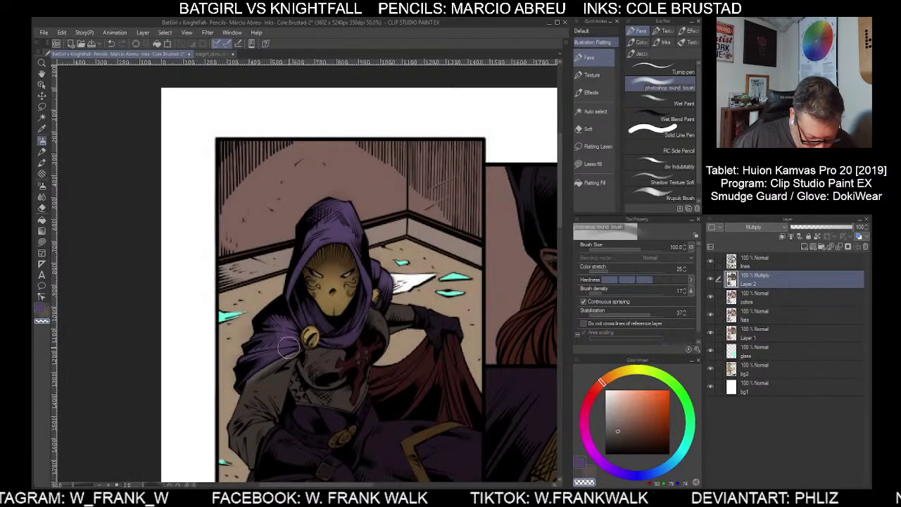
Refine the shadows in the cape folds below the clasp with the brush at size 40
{"action": "left_click_drag", "start_coordinate": [500, 372], "coordinate": [477, 311]}
{"action": "left_click_drag", "start_coordinate": [407, 377], "coordinate": [427, 390]}
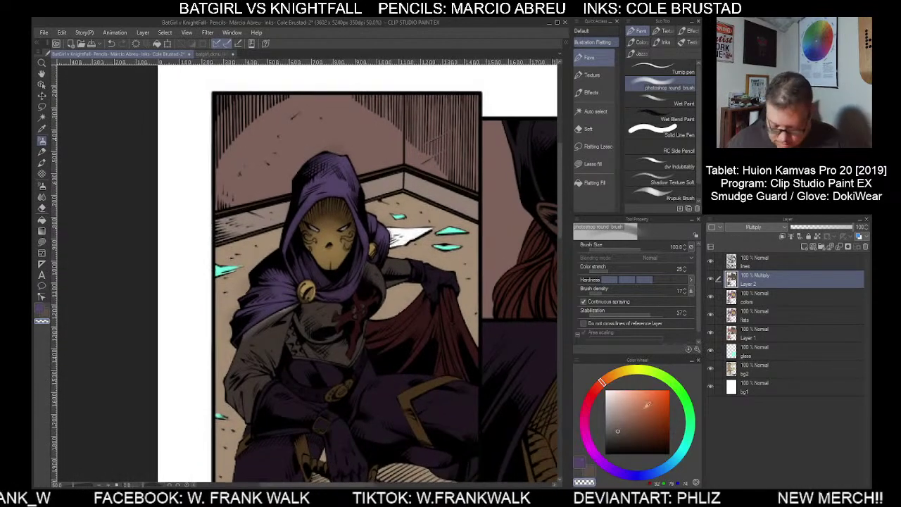
{"action": "key", "text": "bracketleft"}
{"action": "key", "text": "bracketleft"}
{"action": "key", "text": "bracketleft"}
{"action": "key", "text": "bracketleft"}
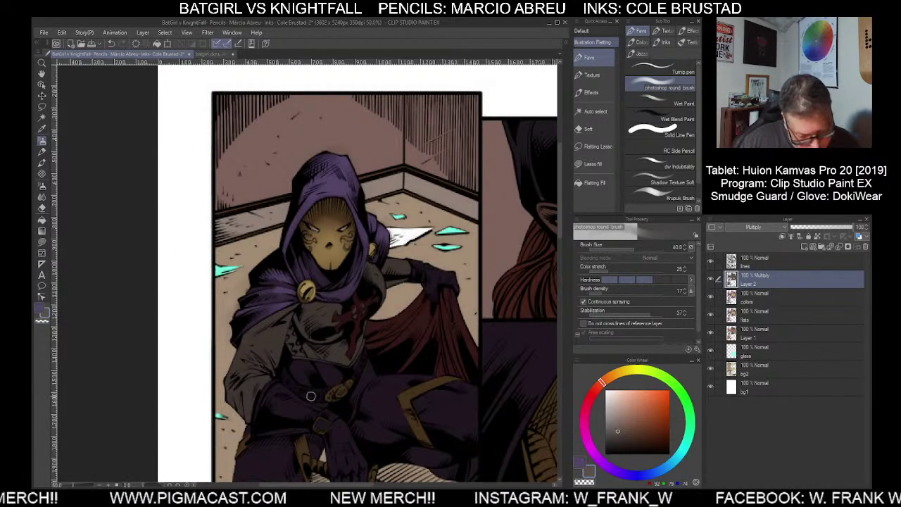
Touch up fine areas of shadow on Knightfall's torso with transparent color at brush size 20
{"action": "scroll", "coordinate": [366, 426], "scroll_direction": "down", "scroll_amount": 2}
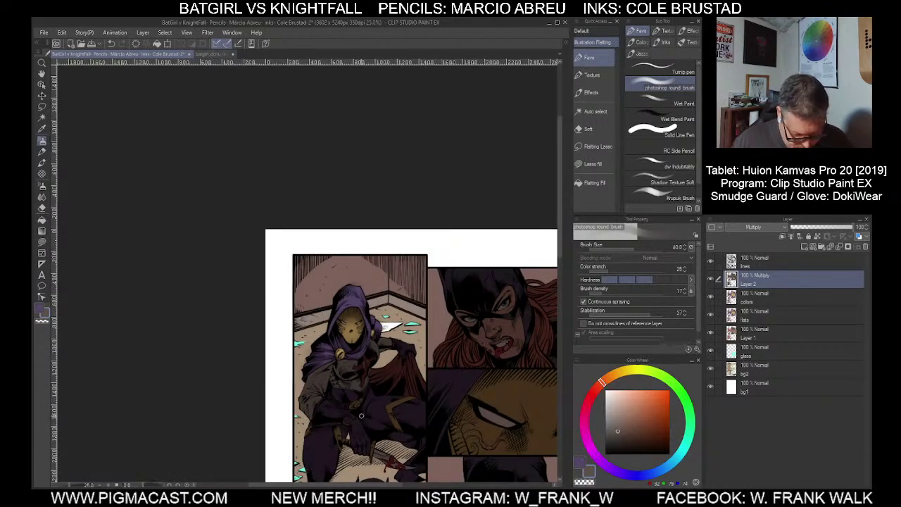
{"action": "scroll", "coordinate": [361, 417], "scroll_direction": "up", "scroll_amount": 2}
{"action": "key", "text": "bracketleft"}
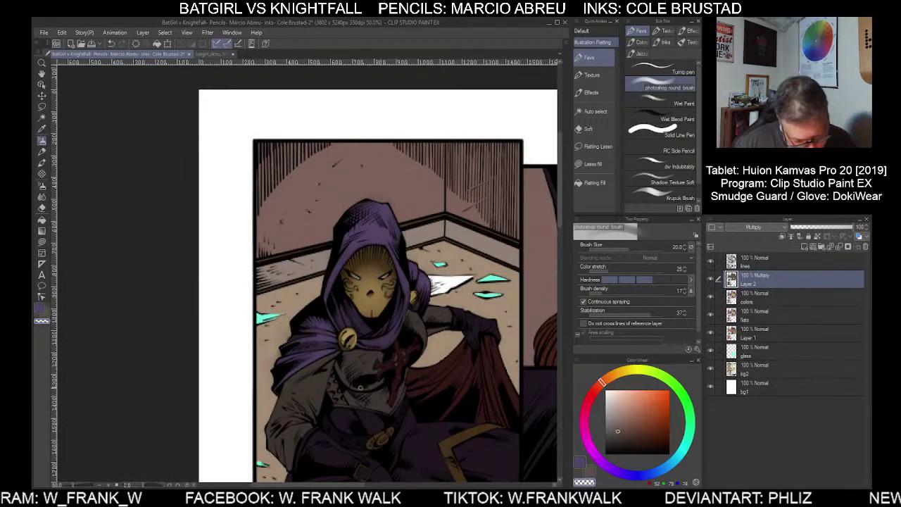
{"action": "scroll", "coordinate": [370, 394], "scroll_direction": "down", "scroll_amount": 4}
{"action": "scroll", "coordinate": [402, 425], "scroll_direction": "up", "scroll_amount": 3}
{"action": "key", "text": "ctrl+plus"}
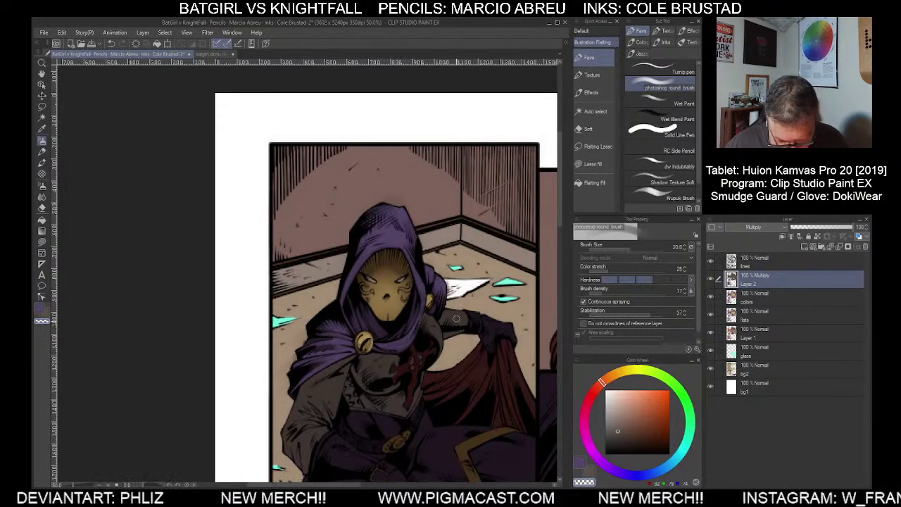
Lighten the grey sleeve of Knightfall's outstretched arm with transparent color, enlarging the brush to size 100
{"action": "key", "text": "bracketright"}
{"action": "key", "text": "bracketright"}
{"action": "key", "text": "bracketright"}
{"action": "key", "text": "bracketright"}
{"action": "key", "text": "bracketright"}
{"action": "key", "text": "bracketright"}
{"action": "key", "text": "bracketright"}
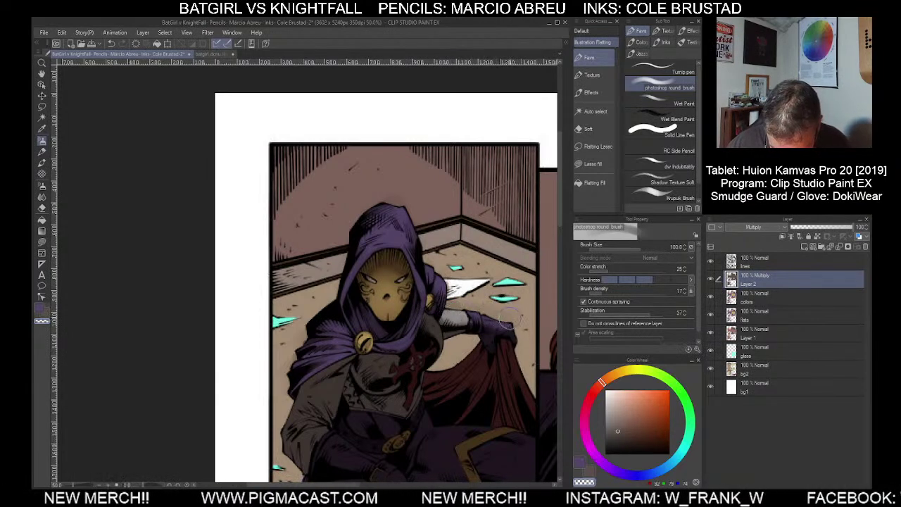
Lighten the purple glove holding the red cape with transparent color at brush sizes 70 and 40
{"action": "key", "text": "bracketleft"}
{"action": "key", "text": "bracketleft"}
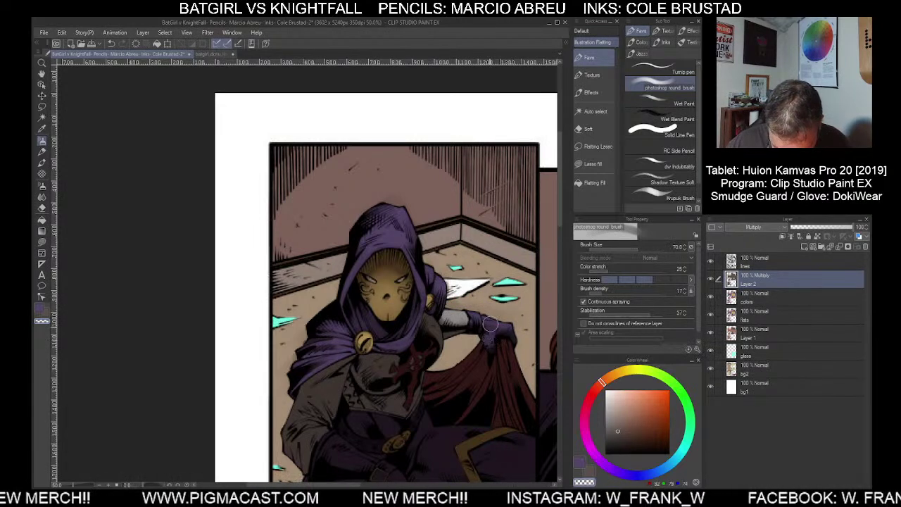
{"action": "key", "text": "bracketleft"}
{"action": "key", "text": "bracketleft"}
{"action": "key", "text": "bracketleft"}
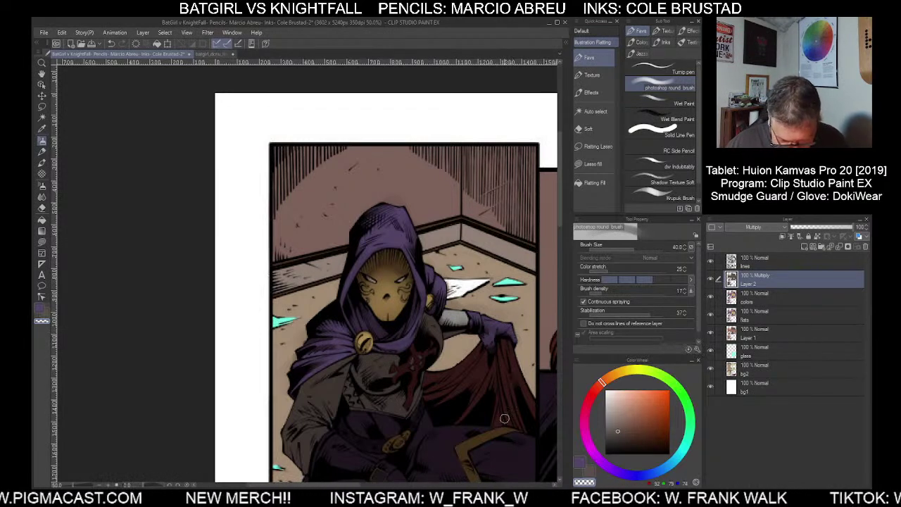
Brush the shadow off Knightfall's grey chest armor and red cross with transparent color, reducing the brush to size 70
{"action": "scroll", "coordinate": [509, 437], "scroll_direction": "down", "scroll_amount": 1}
{"action": "left_click_drag", "start_coordinate": [491, 424], "coordinate": [443, 347]}
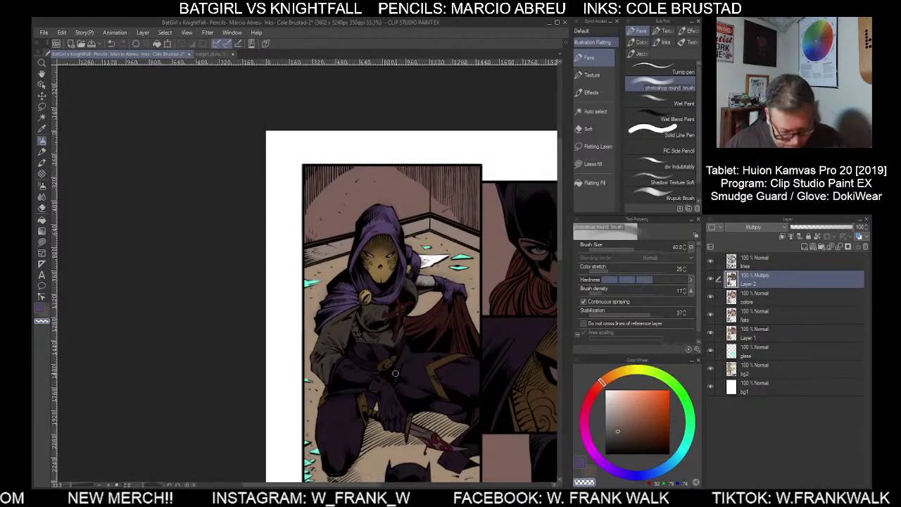
{"action": "scroll", "coordinate": [410, 379], "scroll_direction": "up", "scroll_amount": 1}
{"action": "key", "text": "bracketright"}
{"action": "key", "text": "bracketright"}
{"action": "key", "text": "bracketright"}
{"action": "key", "text": "bracketright"}
{"action": "key", "text": "bracketright"}
{"action": "mouse_move", "coordinate": [444, 260]}
{"action": "left_mouse_down"}
{"action": "mouse_move", "coordinate": [387, 304]}
{"action": "mouse_move", "coordinate": [378, 298]}
{"action": "mouse_move", "coordinate": [407, 303]}
{"action": "mouse_move", "coordinate": [383, 298]}
{"action": "mouse_move", "coordinate": [401, 292]}
{"action": "mouse_move", "coordinate": [412, 299]}
{"action": "mouse_move", "coordinate": [376, 303]}
{"action": "mouse_move", "coordinate": [399, 307]}
{"action": "mouse_move", "coordinate": [421, 301]}
{"action": "mouse_move", "coordinate": [436, 281]}
{"action": "mouse_move", "coordinate": [397, 303]}
{"action": "mouse_move", "coordinate": [431, 288]}
{"action": "left_mouse_up"}
{"action": "key", "text": "bracketleft"}
{"action": "key", "text": "bracketleft"}
{"action": "mouse_move", "coordinate": [425, 323]}
{"action": "left_mouse_down"}
{"action": "mouse_move", "coordinate": [423, 339]}
{"action": "mouse_move", "coordinate": [417, 330]}
{"action": "mouse_move", "coordinate": [380, 336]}
{"action": "left_mouse_up"}
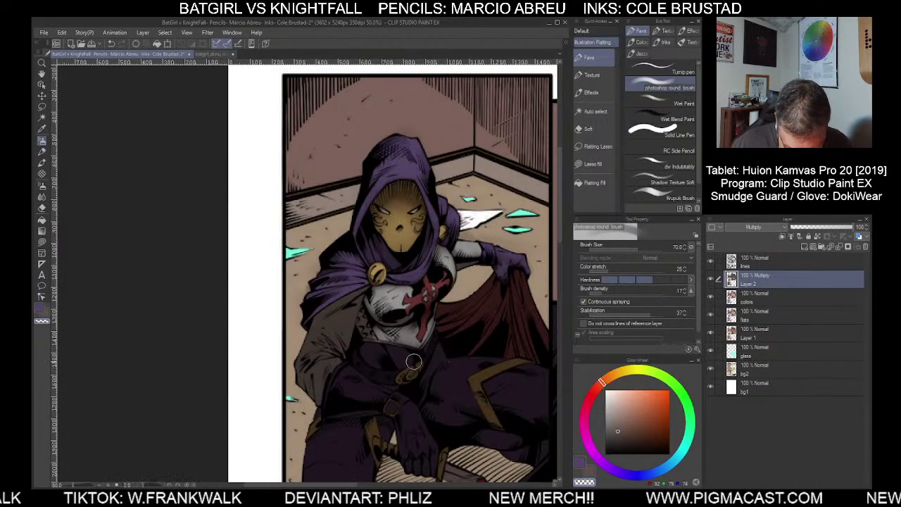
Lighten Knightfall's purple waist and gold belt buckle, working down to brush sizes 50 and 30
{"action": "scroll", "coordinate": [465, 394], "scroll_direction": "down", "scroll_amount": 2}
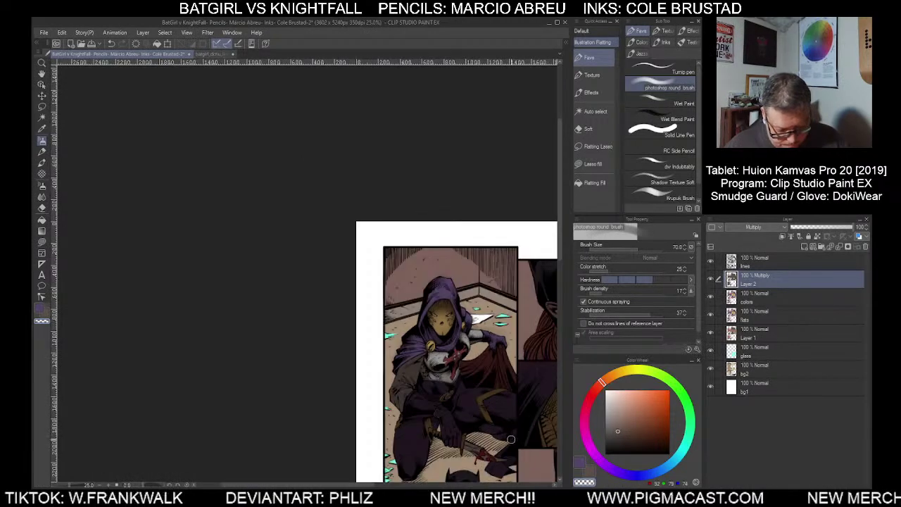
{"action": "left_click_drag", "start_coordinate": [509, 408], "coordinate": [420, 328]}
{"action": "scroll", "coordinate": [385, 295], "scroll_direction": "up", "scroll_amount": 1}
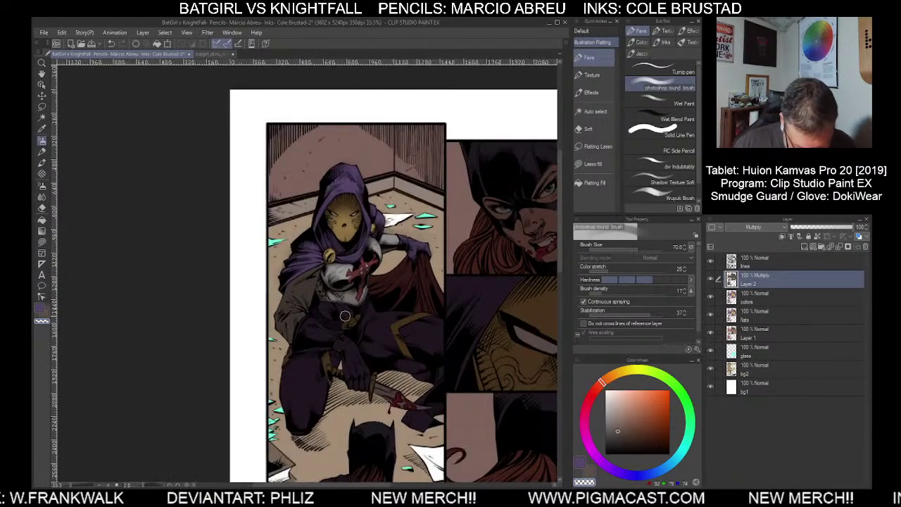
{"action": "scroll", "coordinate": [340, 316], "scroll_direction": "up", "scroll_amount": 1}
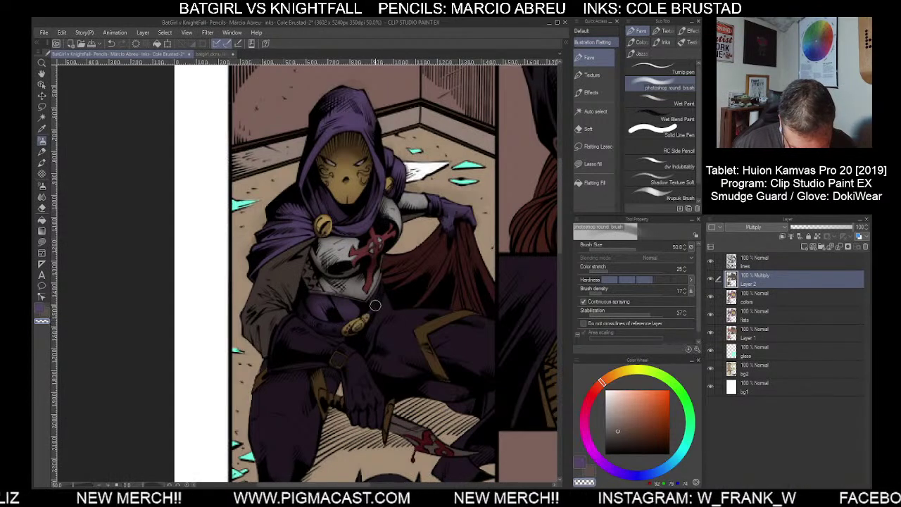
{"action": "key", "text": "bracketleft"}
{"action": "key", "text": "bracketleft"}
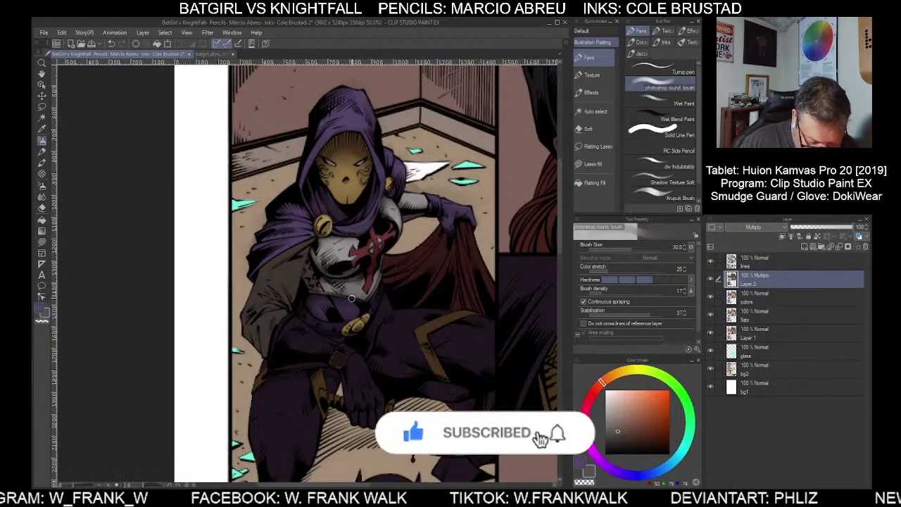
Rebuild the shadow along the chest and shoulder edges with the purple main color at brush sizes 60, 70 and 50
{"action": "key", "text": "]"}
{"action": "key", "text": "]"}
{"action": "key", "text": "]"}
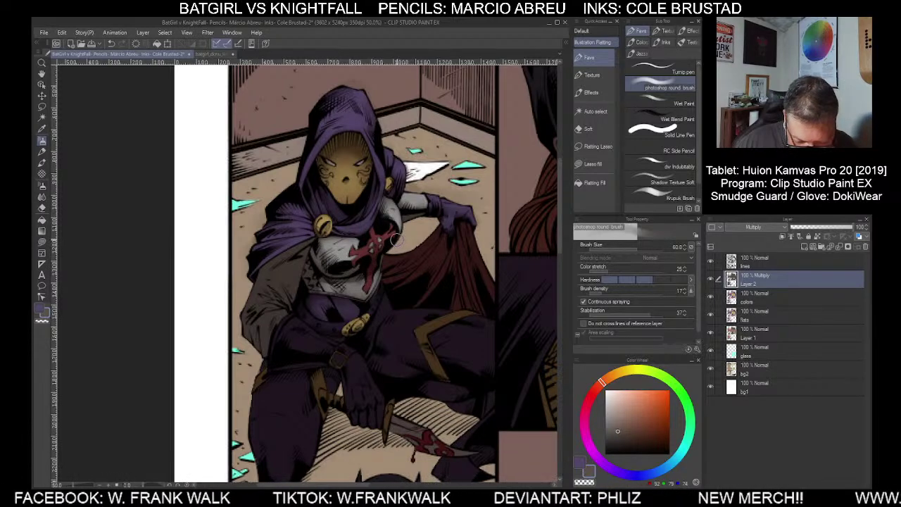
{"action": "key", "text": "bracketright"}
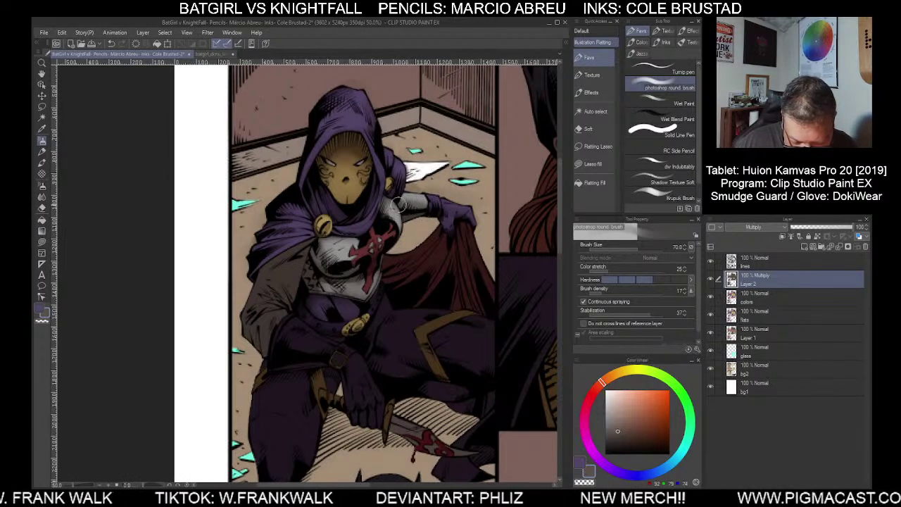
{"action": "key", "text": "bracketleft"}
{"action": "key", "text": "bracketleft"}
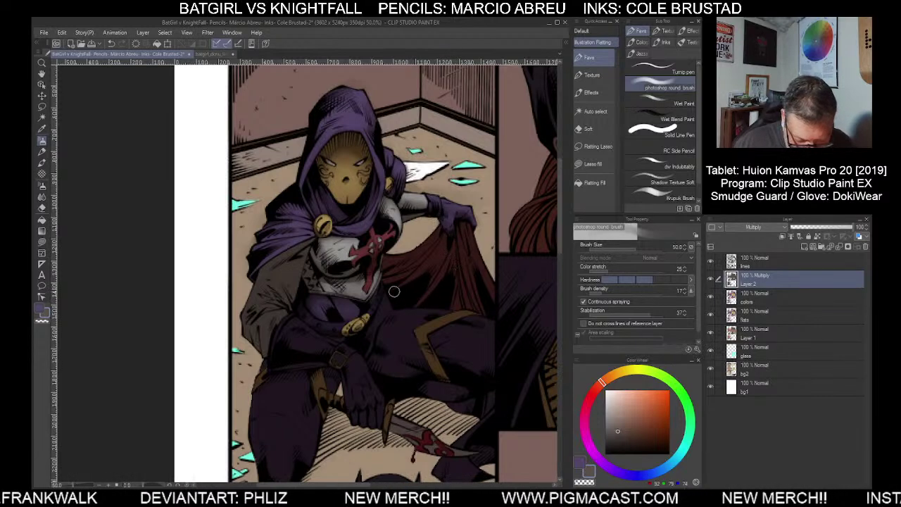
Switch to transparent color and lighten the grey sleeve of Knightfall's knife arm at brush size 100
{"action": "left_click", "coordinate": [585, 481]}
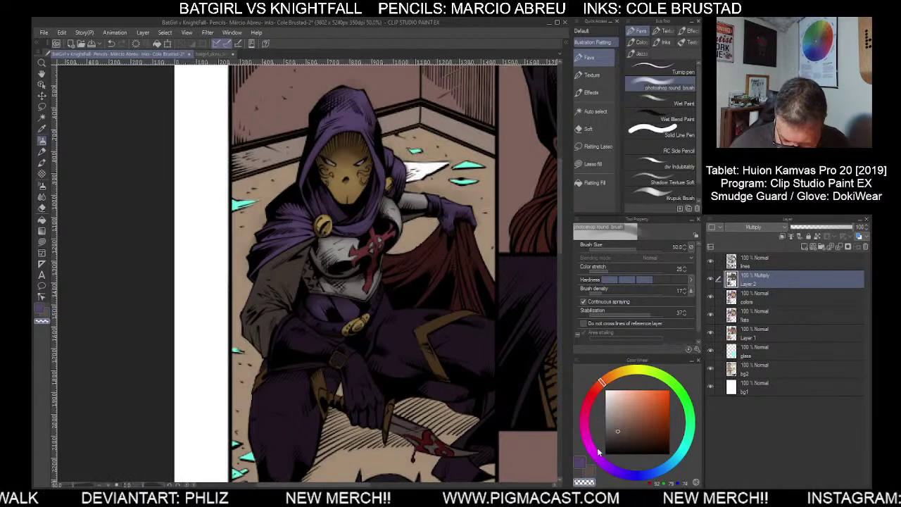
{"action": "key", "text": "bracketright"}
{"action": "key", "text": "bracketright"}
{"action": "key", "text": "bracketright"}
{"action": "key", "text": "bracketright"}
{"action": "key", "text": "bracketright"}
{"action": "key", "text": "bracketright"}
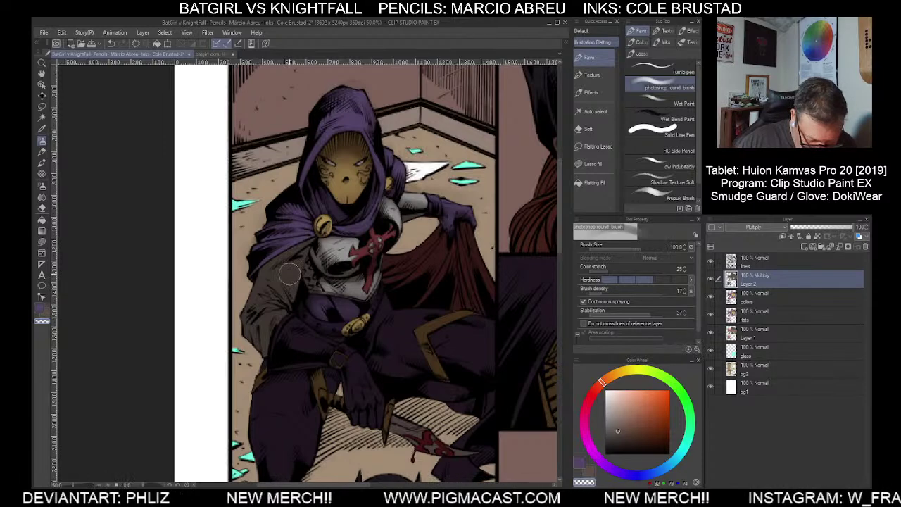
{"action": "mouse_move", "coordinate": [288, 278]}
{"action": "left_mouse_down"}
{"action": "mouse_move", "coordinate": [276, 304]}
{"action": "mouse_move", "coordinate": [282, 279]}
{"action": "mouse_move", "coordinate": [273, 281]}
{"action": "mouse_move", "coordinate": [261, 309]}
{"action": "mouse_move", "coordinate": [284, 312]}
{"action": "mouse_move", "coordinate": [262, 315]}
{"action": "mouse_move", "coordinate": [297, 332]}
{"action": "mouse_move", "coordinate": [282, 319]}
{"action": "mouse_move", "coordinate": [300, 258]}
{"action": "left_mouse_up"}
Lighten the glove, wristband and knife hand with transparent color, reducing the brush from size 80 to 20
{"action": "key", "text": "["}
{"action": "key", "text": "["}
{"action": "key", "text": "["}
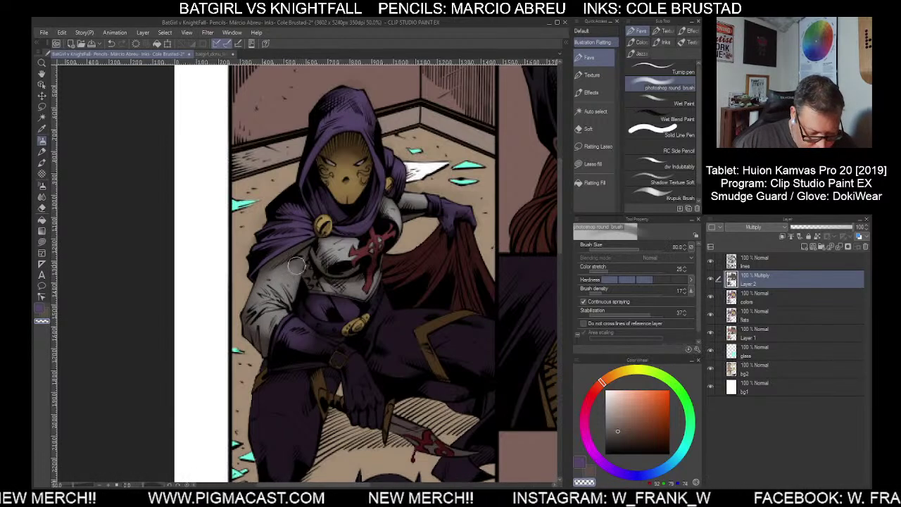
{"action": "mouse_move", "coordinate": [300, 336]}
{"action": "left_mouse_down"}
{"action": "mouse_move", "coordinate": [354, 363]}
{"action": "mouse_move", "coordinate": [294, 332]}
{"action": "mouse_move", "coordinate": [352, 377]}
{"action": "mouse_move", "coordinate": [353, 361]}
{"action": "mouse_move", "coordinate": [375, 397]}
{"action": "mouse_move", "coordinate": [357, 368]}
{"action": "mouse_move", "coordinate": [357, 382]}
{"action": "mouse_move", "coordinate": [386, 408]}
{"action": "mouse_move", "coordinate": [370, 400]}
{"action": "mouse_move", "coordinate": [370, 411]}
{"action": "mouse_move", "coordinate": [366, 398]}
{"action": "mouse_move", "coordinate": [355, 410]}
{"action": "mouse_move", "coordinate": [388, 360]}
{"action": "mouse_move", "coordinate": [387, 415]}
{"action": "mouse_move", "coordinate": [354, 354]}
{"action": "mouse_move", "coordinate": [380, 395]}
{"action": "mouse_move", "coordinate": [340, 347]}
{"action": "mouse_move", "coordinate": [287, 314]}
{"action": "mouse_move", "coordinate": [300, 332]}
{"action": "left_mouse_up"}
{"action": "key", "text": "bracketleft"}
{"action": "key", "text": "bracketleft"}
{"action": "key", "text": "bracketleft"}
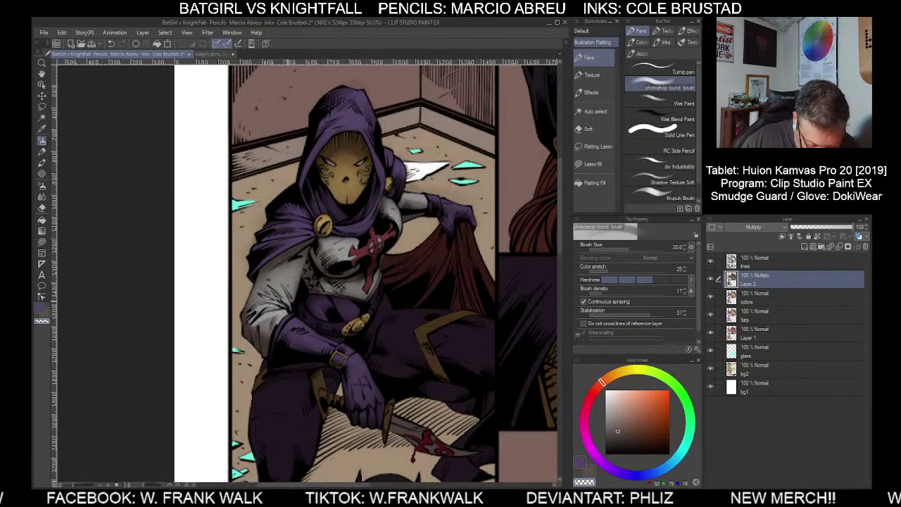
Brighten the upper sleeve of the knife arm beneath the cape with transparent color at brush size 40
{"action": "key", "text": "]"}
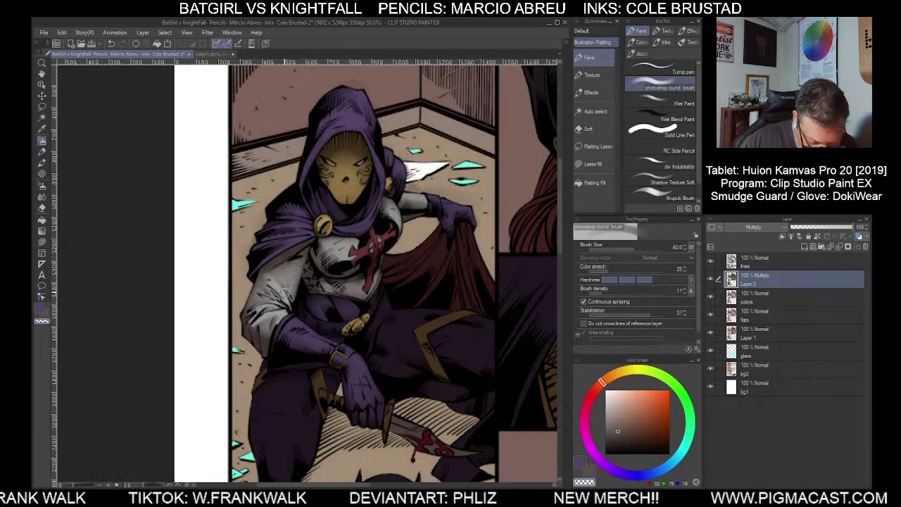
{"action": "key", "text": "]"}
{"action": "mouse_move", "coordinate": [294, 263]}
{"action": "left_mouse_down"}
{"action": "mouse_move", "coordinate": [275, 273]}
{"action": "mouse_move", "coordinate": [280, 283]}
{"action": "left_mouse_up"}
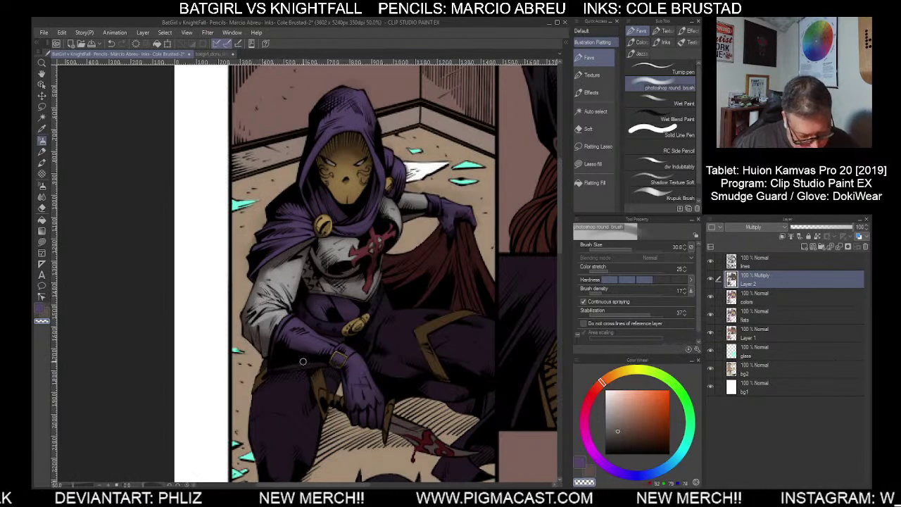
Touch up the light around Knightfall's forearm, waist and belt with transparent color at brush sizes 120 and 20
{"action": "key", "text": "bracketright"}
{"action": "key", "text": "bracketright"}
{"action": "key", "text": "bracketright"}
{"action": "key", "text": "bracketright"}
{"action": "key", "text": "bracketright"}
{"action": "key", "text": "bracketright"}
{"action": "key", "text": "bracketright"}
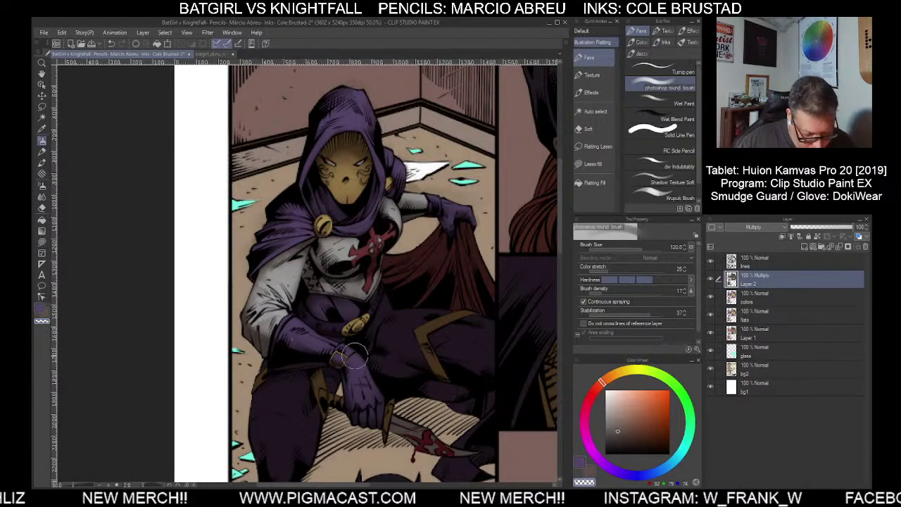
{"action": "scroll", "coordinate": [430, 443], "scroll_direction": "down", "scroll_amount": 2}
{"action": "scroll", "coordinate": [480, 452], "scroll_direction": "down", "scroll_amount": 2}
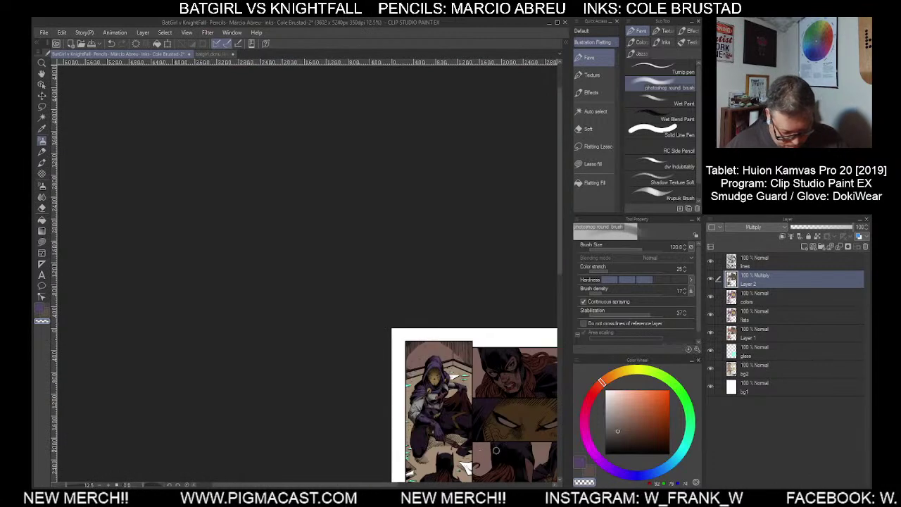
{"action": "left_click_drag", "start_coordinate": [512, 429], "coordinate": [417, 301]}
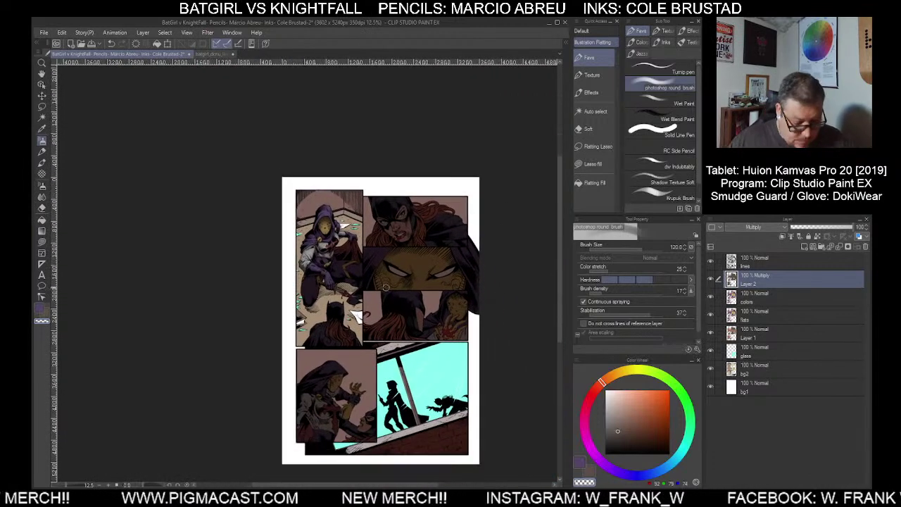
{"action": "scroll", "coordinate": [322, 232], "scroll_direction": "up", "scroll_amount": 3}
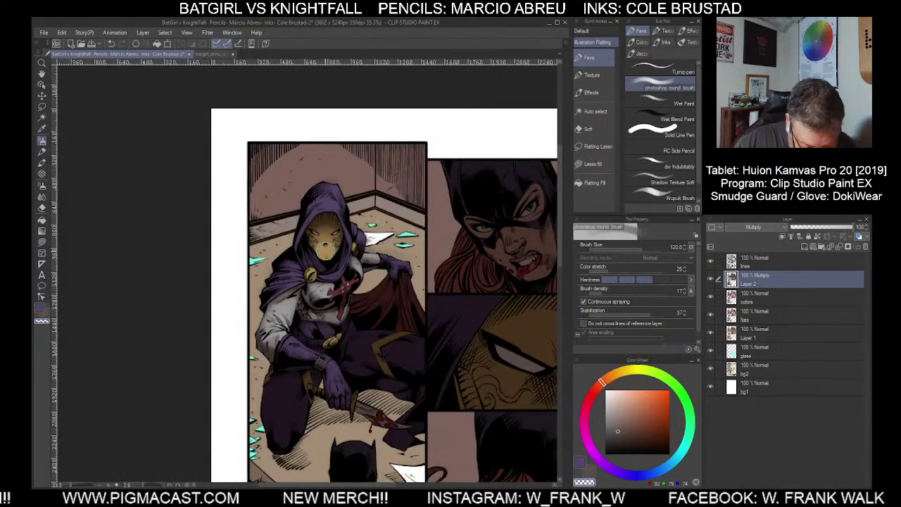
{"action": "left_click_drag", "start_coordinate": [336, 239], "coordinate": [330, 240]}
{"action": "scroll", "coordinate": [384, 316], "scroll_direction": "down", "scroll_amount": 1}
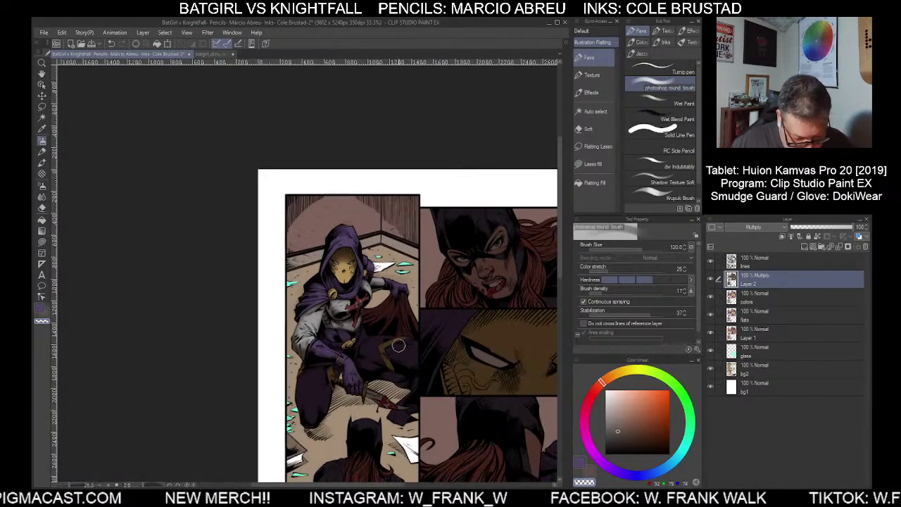
{"action": "scroll", "coordinate": [352, 273], "scroll_direction": "up", "scroll_amount": 2}
{"action": "key", "text": "bracketleft"}
{"action": "key", "text": "bracketleft"}
{"action": "key", "text": "bracketleft"}
{"action": "key", "text": "bracketleft"}
{"action": "key", "text": "bracketleft"}
{"action": "key", "text": "bracketleft"}
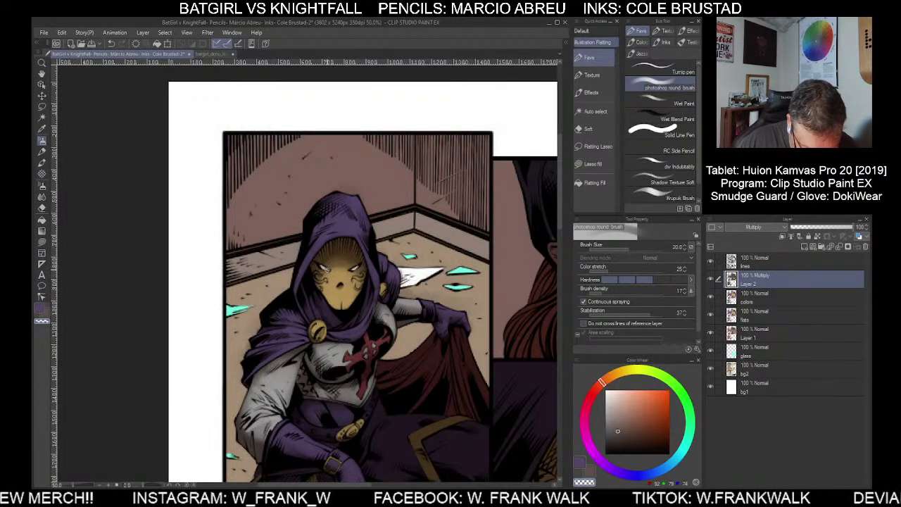
Lighten Knightfall's raised thigh and its gold band with transparent color, starting at brush size 170 and reducing to 100 and smaller
{"action": "scroll", "coordinate": [359, 321], "scroll_direction": "down", "scroll_amount": 4}
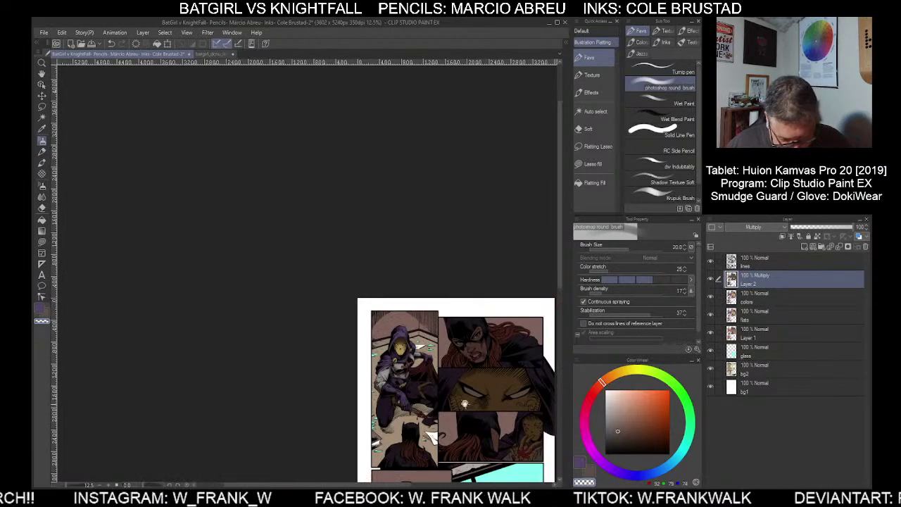
{"action": "left_click_drag", "start_coordinate": [466, 404], "coordinate": [411, 356]}
{"action": "scroll", "coordinate": [379, 342], "scroll_direction": "up", "scroll_amount": 4}
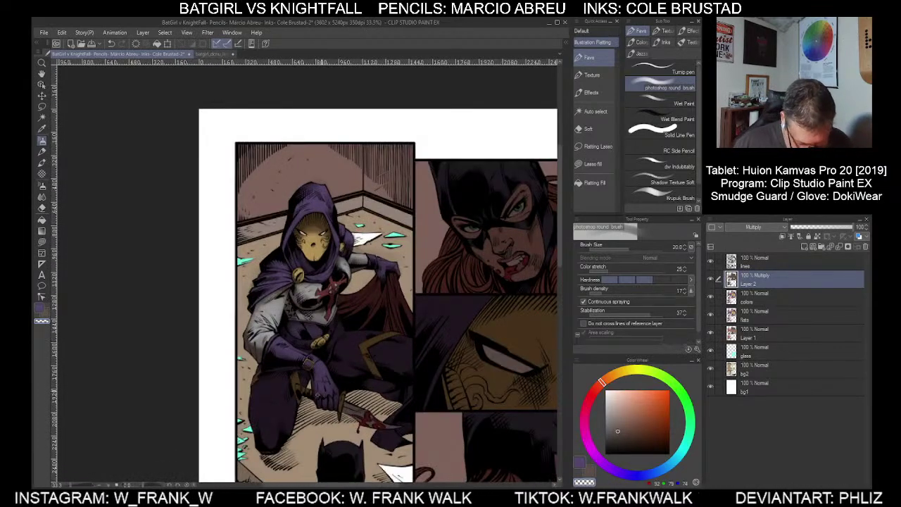
{"action": "key", "text": "bracketright"}
{"action": "key", "text": "bracketright"}
{"action": "key", "text": "bracketright"}
{"action": "key", "text": "bracketright"}
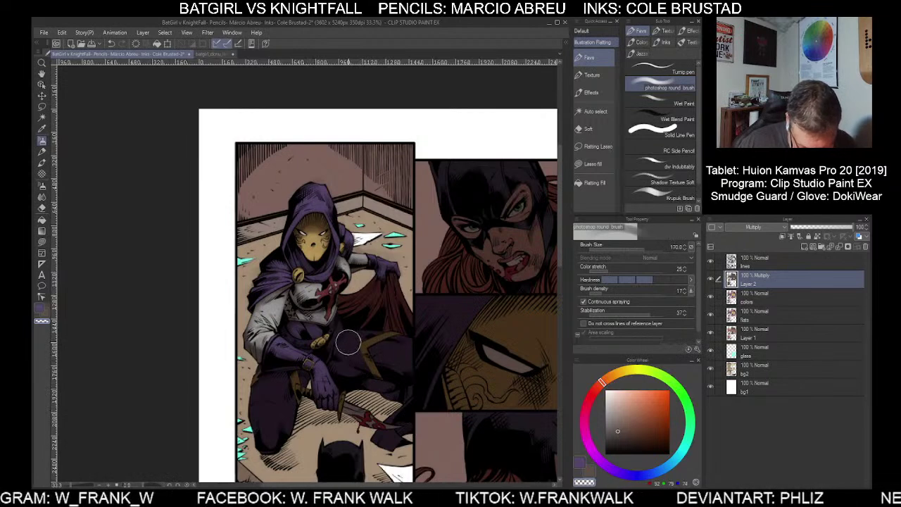
{"action": "mouse_move", "coordinate": [344, 337]}
{"action": "left_mouse_down"}
{"action": "mouse_move", "coordinate": [398, 346]}
{"action": "mouse_move", "coordinate": [405, 364]}
{"action": "mouse_move", "coordinate": [352, 345]}
{"action": "mouse_move", "coordinate": [400, 341]}
{"action": "mouse_move", "coordinate": [407, 354]}
{"action": "mouse_move", "coordinate": [383, 345]}
{"action": "mouse_move", "coordinate": [343, 350]}
{"action": "mouse_move", "coordinate": [403, 358]}
{"action": "mouse_move", "coordinate": [392, 354]}
{"action": "mouse_move", "coordinate": [402, 345]}
{"action": "mouse_move", "coordinate": [351, 341]}
{"action": "mouse_move", "coordinate": [370, 345]}
{"action": "mouse_move", "coordinate": [350, 351]}
{"action": "mouse_move", "coordinate": [380, 360]}
{"action": "mouse_move", "coordinate": [354, 355]}
{"action": "mouse_move", "coordinate": [412, 362]}
{"action": "mouse_move", "coordinate": [346, 365]}
{"action": "mouse_move", "coordinate": [396, 374]}
{"action": "mouse_move", "coordinate": [390, 387]}
{"action": "mouse_move", "coordinate": [369, 384]}
{"action": "mouse_move", "coordinate": [395, 385]}
{"action": "mouse_move", "coordinate": [382, 389]}
{"action": "mouse_move", "coordinate": [369, 368]}
{"action": "mouse_move", "coordinate": [392, 379]}
{"action": "left_mouse_up"}
{"action": "key", "text": "bracketleft"}
{"action": "key", "text": "bracketleft"}
{"action": "key", "text": "bracketleft"}
{"action": "key", "text": "bracketright"}
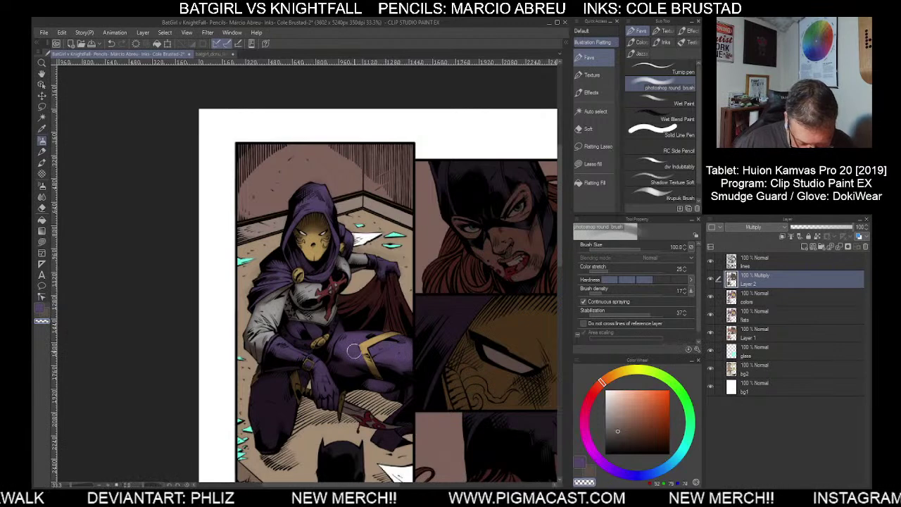
{"action": "key", "text": "bracketleft"}
{"action": "key", "text": "bracketleft"}
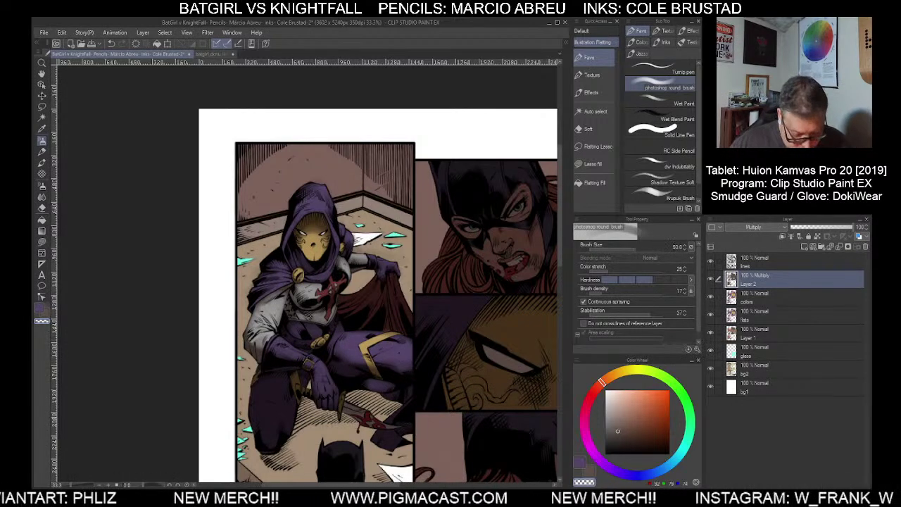
Lighten the purple kneeling leg beneath Knightfall's knife arm with transparent color at brush size 150
{"action": "key", "text": "bracketright"}
{"action": "key", "text": "bracketright"}
{"action": "key", "text": "bracketright"}
{"action": "key", "text": "bracketright"}
{"action": "key", "text": "bracketright"}
{"action": "key", "text": "bracketright"}
{"action": "key", "text": "bracketright"}
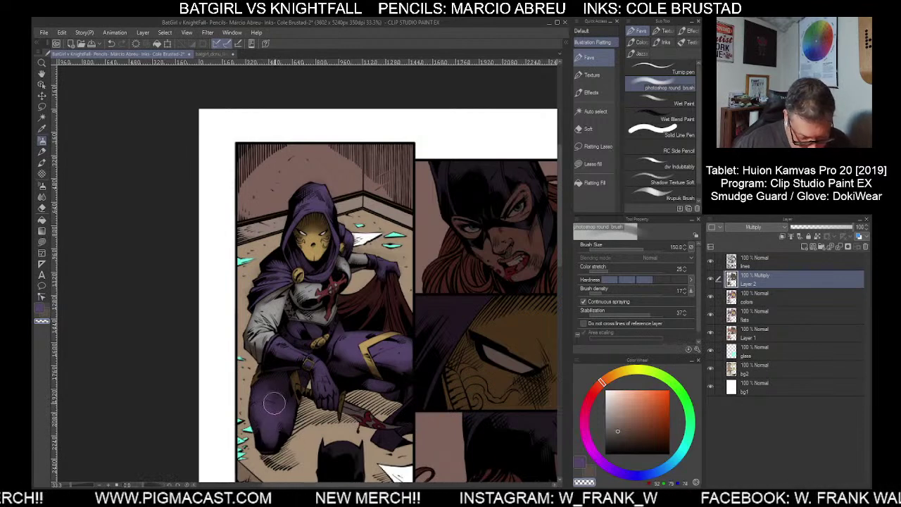
Brighten the bloody knife's blade and gold handle with transparent color at brush size 25
{"action": "key", "text": "bracketleft"}
{"action": "key", "text": "bracketleft"}
{"action": "key", "text": "bracketleft"}
{"action": "key", "text": "bracketleft"}
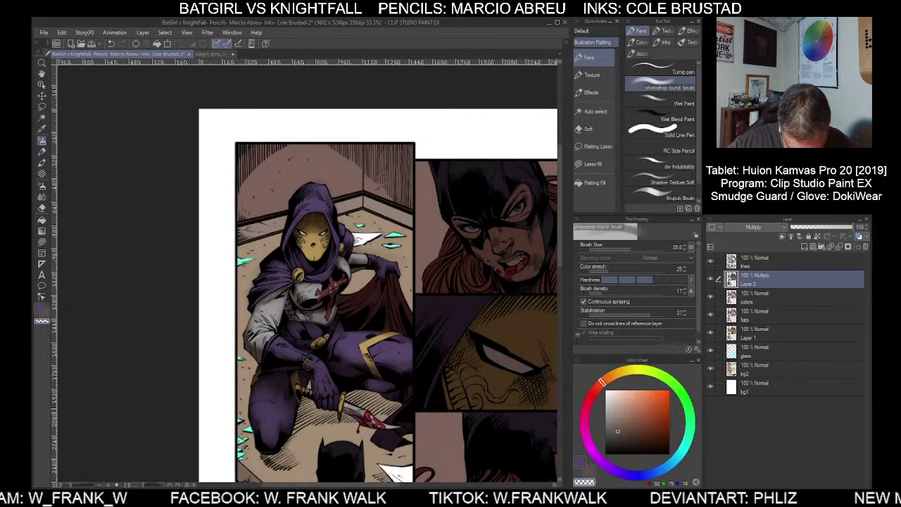
Lighten the folds of the red cape lining held up behind Knightfall's raised thigh with a larger transparent brush
{"action": "key", "text": "bracketright"}
{"action": "key", "text": "bracketright"}
{"action": "key", "text": "bracketright"}
{"action": "key", "text": "bracketright"}
{"action": "key", "text": "bracketright"}
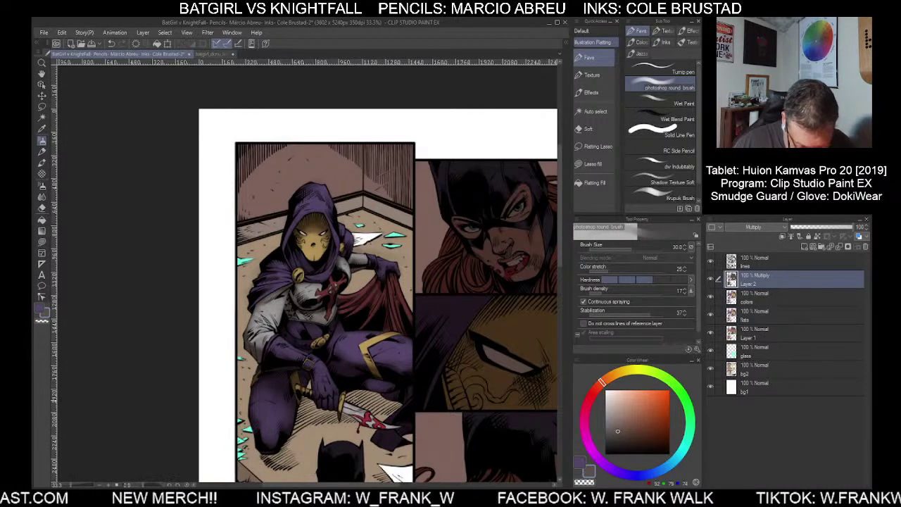
Lighten the back of Batgirl's cowl at the bottom of panel one with transparent color at brush size 200
{"action": "scroll", "coordinate": [410, 438], "scroll_direction": "down", "scroll_amount": 1}
{"action": "scroll", "coordinate": [499, 458], "scroll_direction": "down", "scroll_amount": 3}
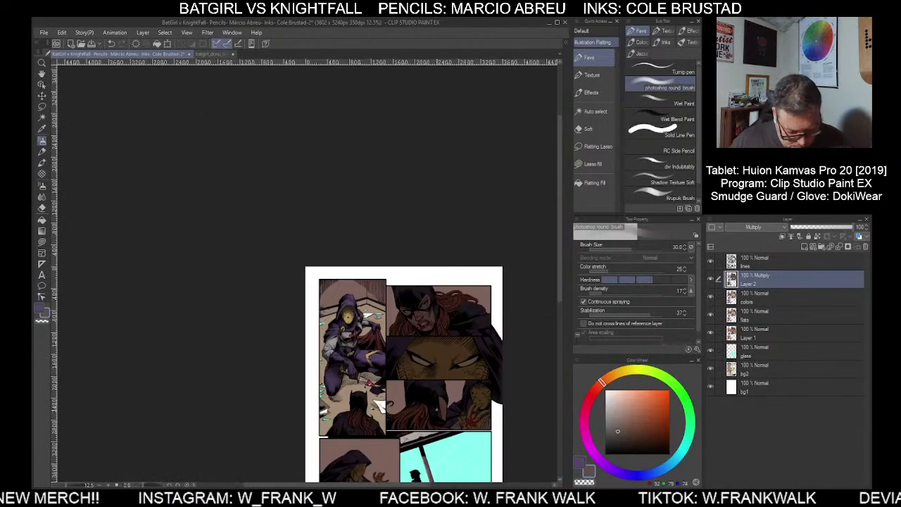
{"action": "scroll", "coordinate": [391, 399], "scroll_direction": "up", "scroll_amount": 3}
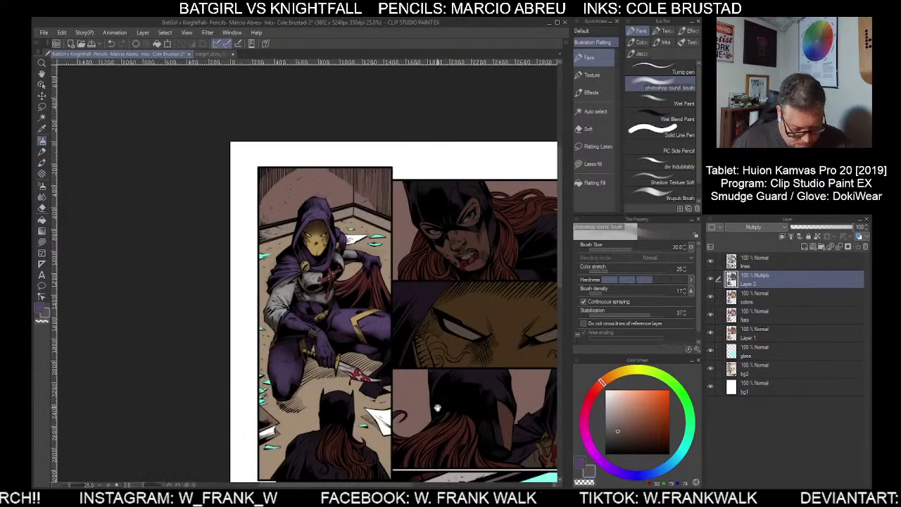
{"action": "scroll", "coordinate": [434, 406], "scroll_direction": "down", "scroll_amount": 2}
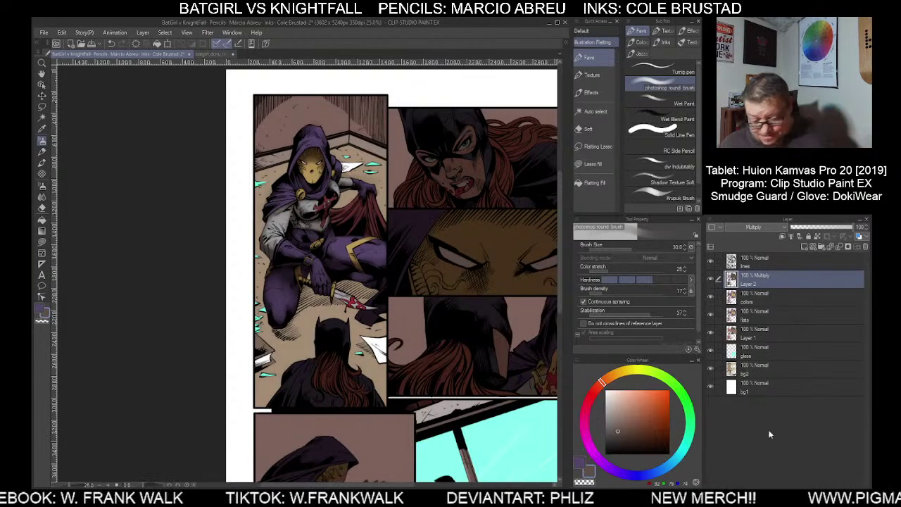
{"action": "left_click_drag", "start_coordinate": [462, 390], "coordinate": [441, 343]}
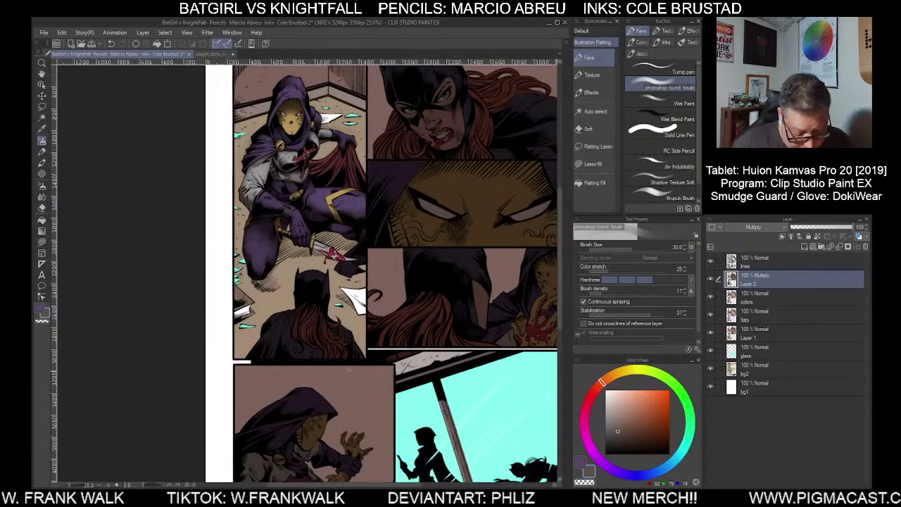
{"action": "scroll", "coordinate": [311, 327], "scroll_direction": "up", "scroll_amount": 1}
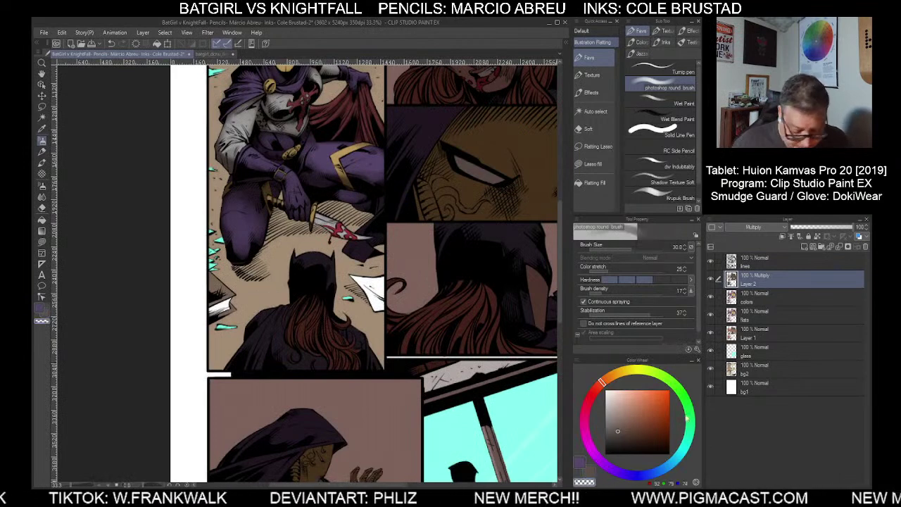
{"action": "key", "text": "bracketright"}
{"action": "key", "text": "bracketright"}
{"action": "key", "text": "bracketright"}
{"action": "key", "text": "bracketright"}
{"action": "key", "text": "bracketright"}
{"action": "key", "text": "bracketright"}
{"action": "key", "text": "bracketright"}
{"action": "key", "text": "bracketright"}
{"action": "key", "text": "bracketright"}
{"action": "key", "text": "bracketright"}
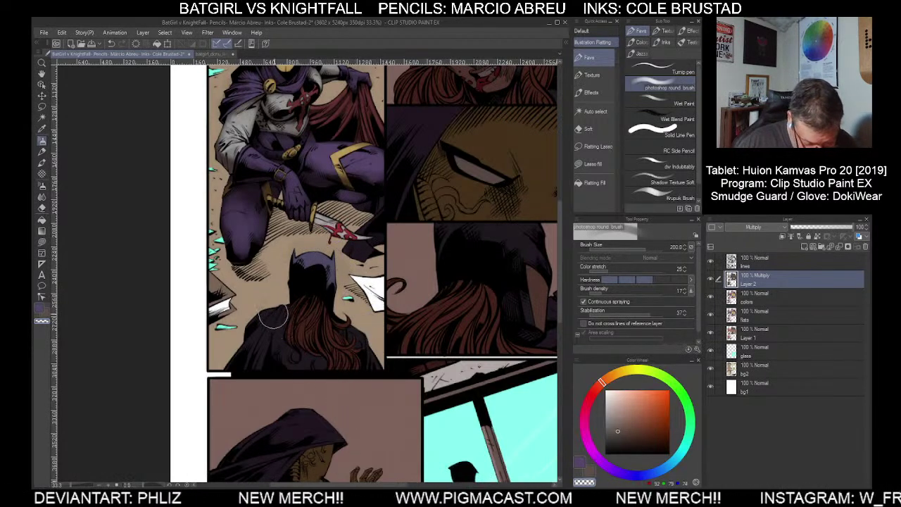
Lighten the shoulders and folds of Batgirl's cape in panel one with transparent color, reducing the brush from size 170 to 40
{"action": "key", "text": "bracketleft"}
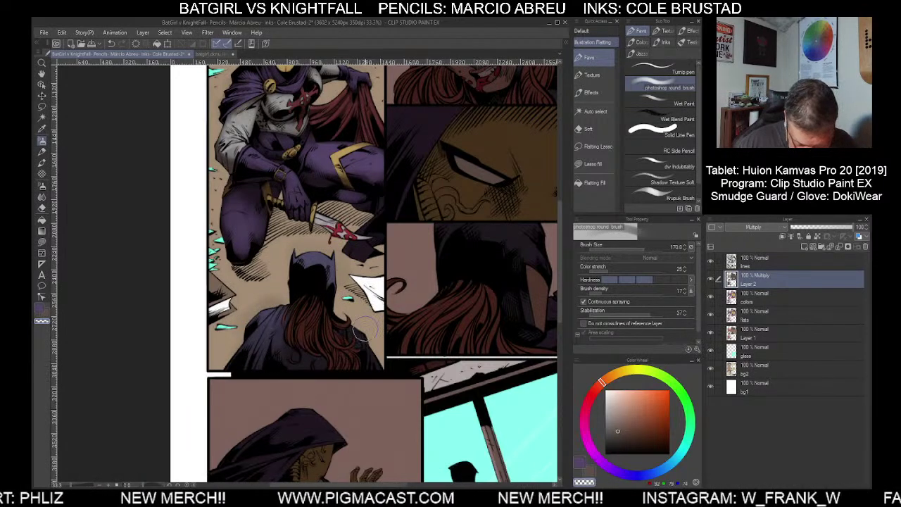
{"action": "key", "text": "bracketleft"}
{"action": "key", "text": "bracketleft"}
{"action": "key", "text": "bracketleft"}
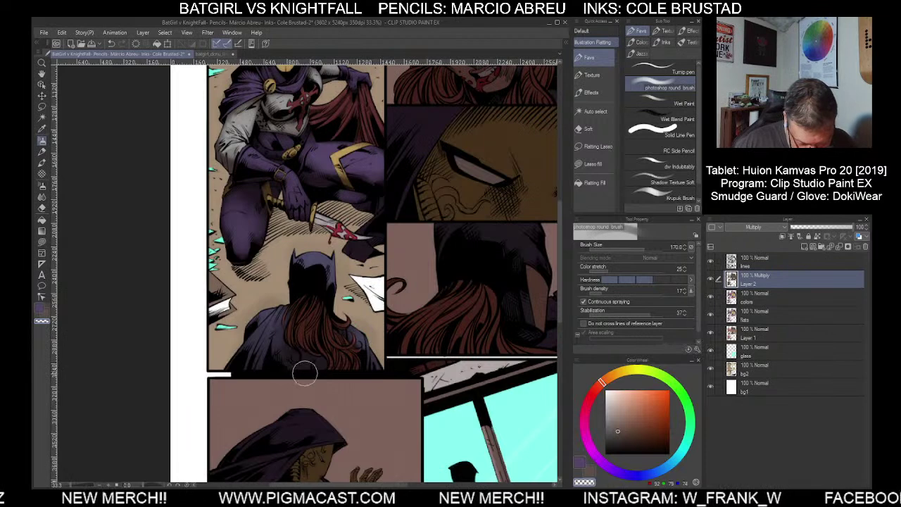
{"action": "key", "text": "bracketleft"}
{"action": "key", "text": "bracketleft"}
{"action": "key", "text": "bracketleft"}
{"action": "key", "text": "bracketleft"}
{"action": "key", "text": "bracketleft"}
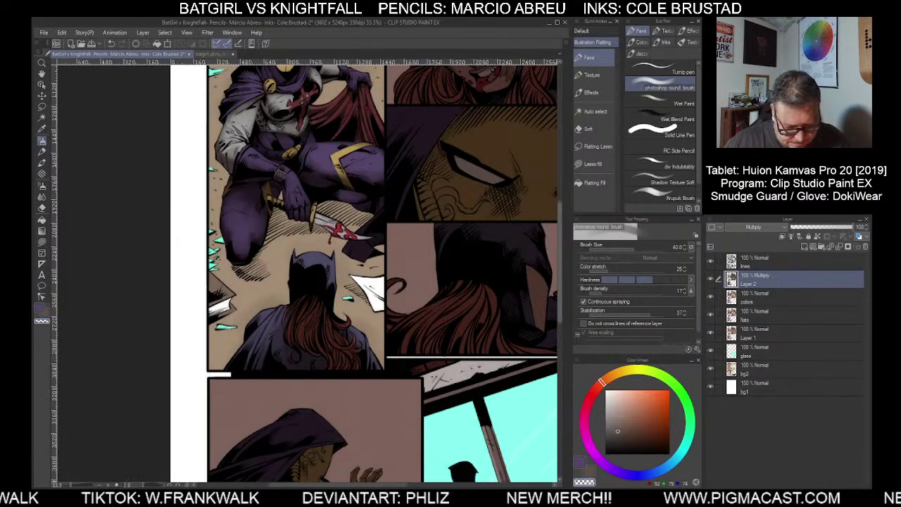
Select Batgirl's red hair by its flat color on the flats layer with the Auto select tool
{"action": "left_click", "coordinate": [595, 111]}
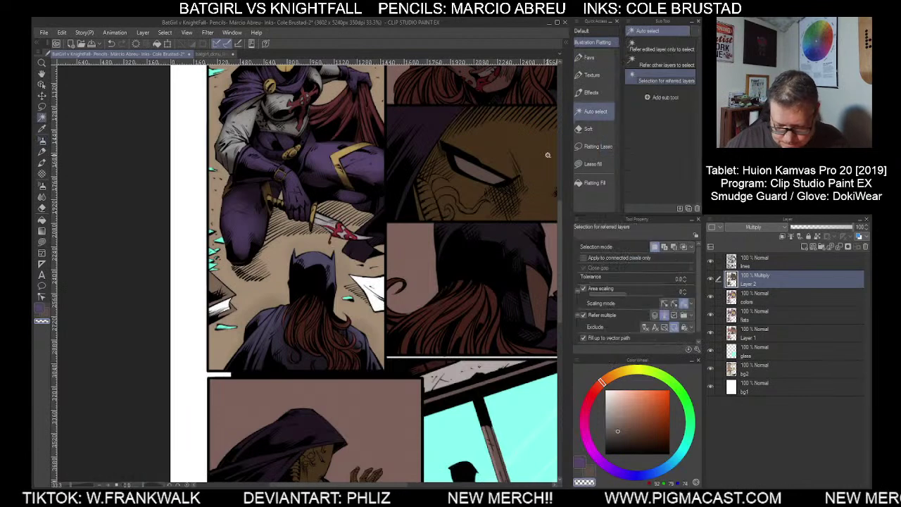
{"action": "left_click", "coordinate": [755, 299]}
{"action": "left_click", "coordinate": [750, 315]}
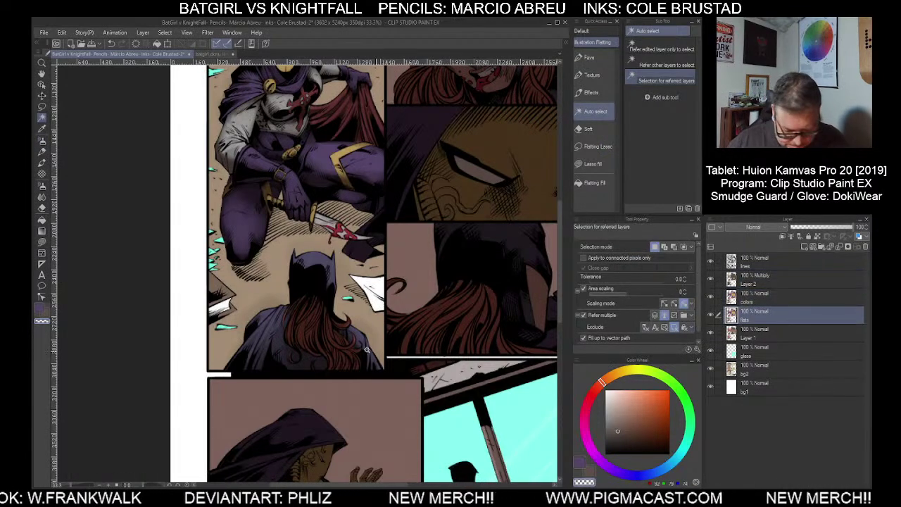
{"action": "left_click", "coordinate": [335, 341]}
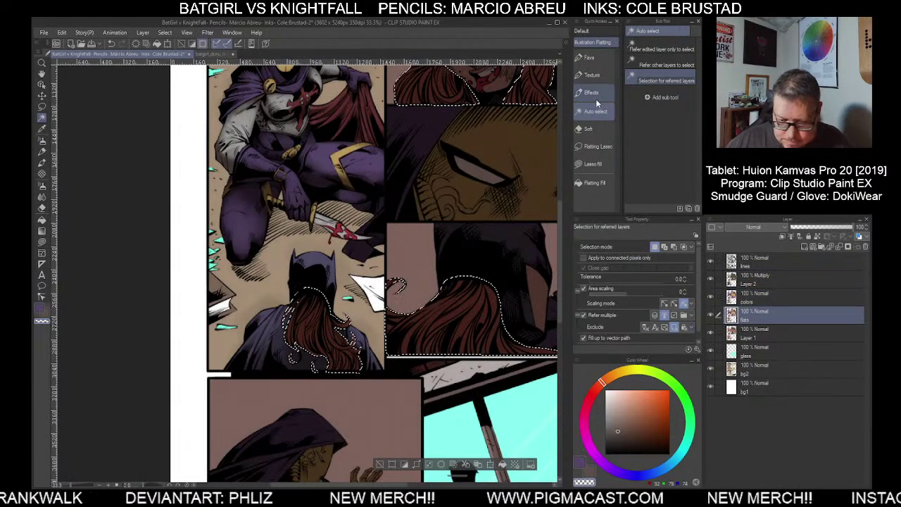
Choose the HAIR - Thin brush and set its size to 70
{"action": "left_click", "coordinate": [591, 75]}
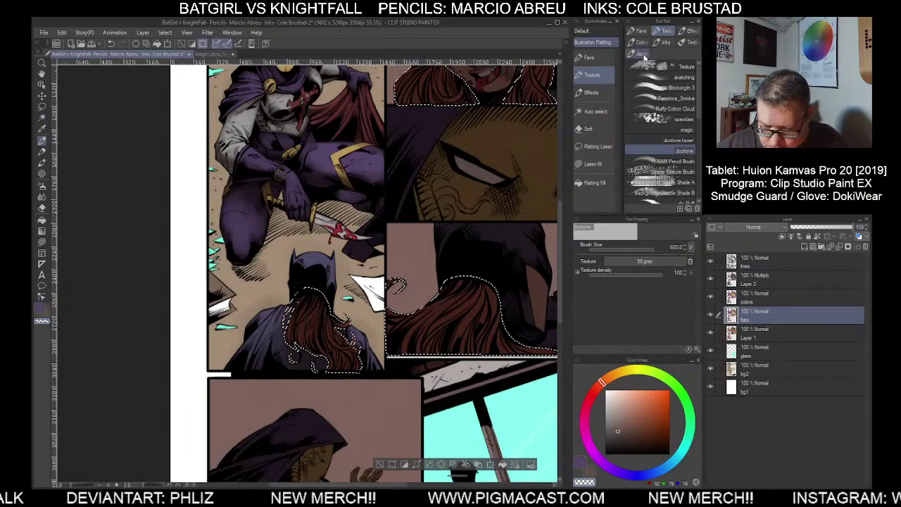
{"action": "left_click", "coordinate": [639, 53]}
{"action": "key", "text": "bracketright"}
{"action": "key", "text": "bracketright"}
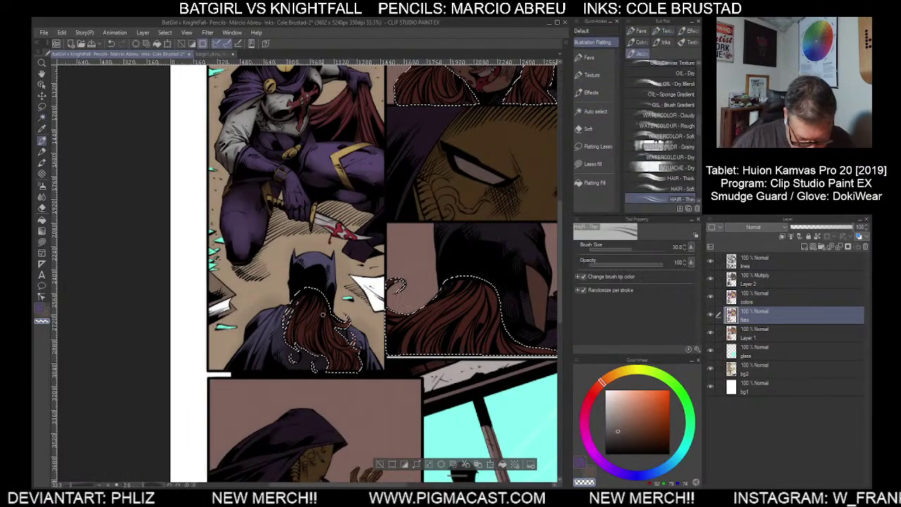
{"action": "key", "text": "bracketright"}
{"action": "key", "text": "bracketright"}
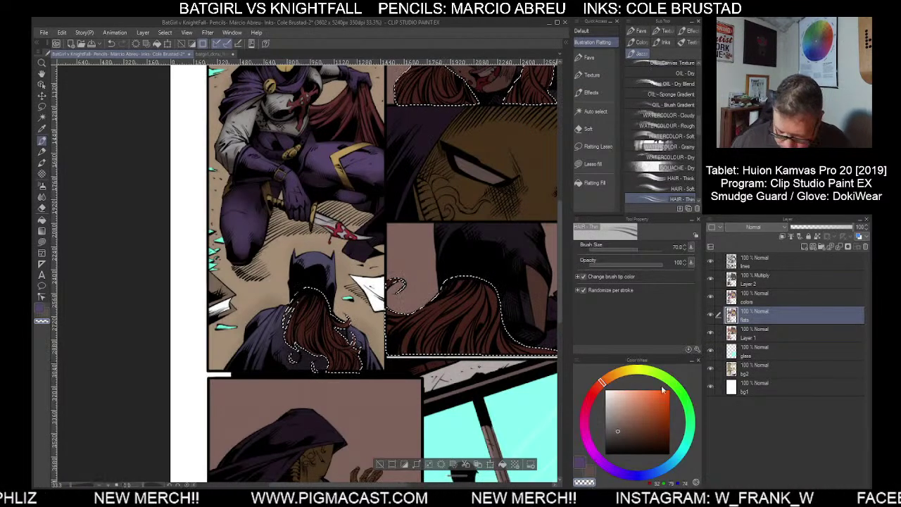
On the Multiply shadow layer, brush transparent strands of light into Batgirl's selected hair in panel one, and clear the selection
{"action": "key", "text": "ctrl+d"}
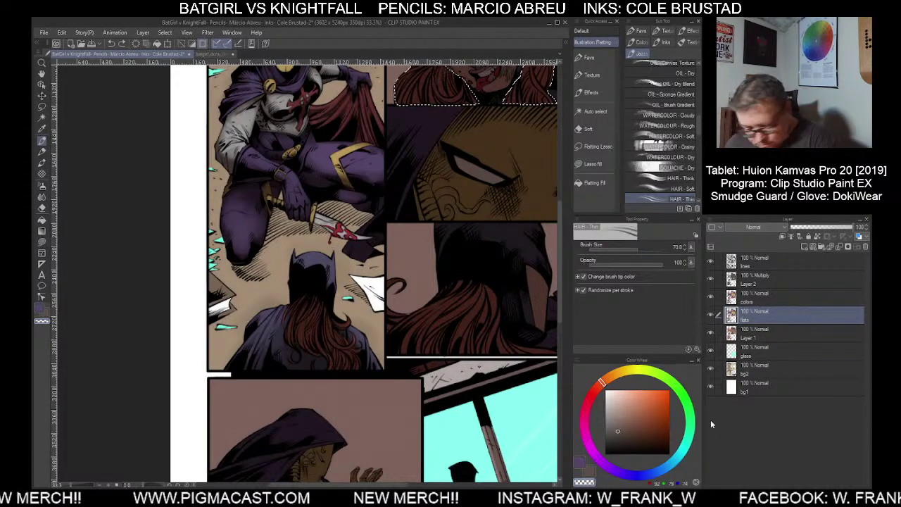
{"action": "key", "text": "ctrl+z"}
{"action": "left_click", "coordinate": [766, 283]}
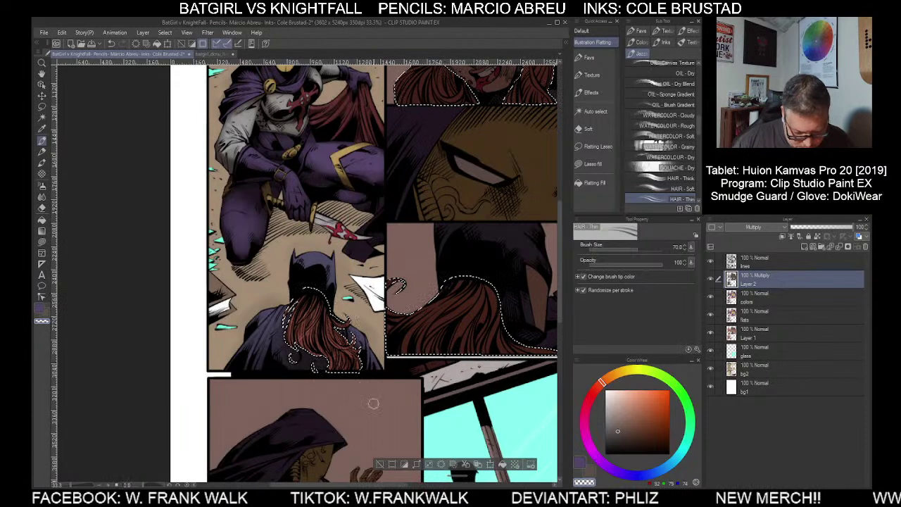
{"action": "left_click", "coordinate": [379, 466]}
{"action": "scroll", "coordinate": [502, 461], "scroll_direction": "down", "scroll_amount": 1}
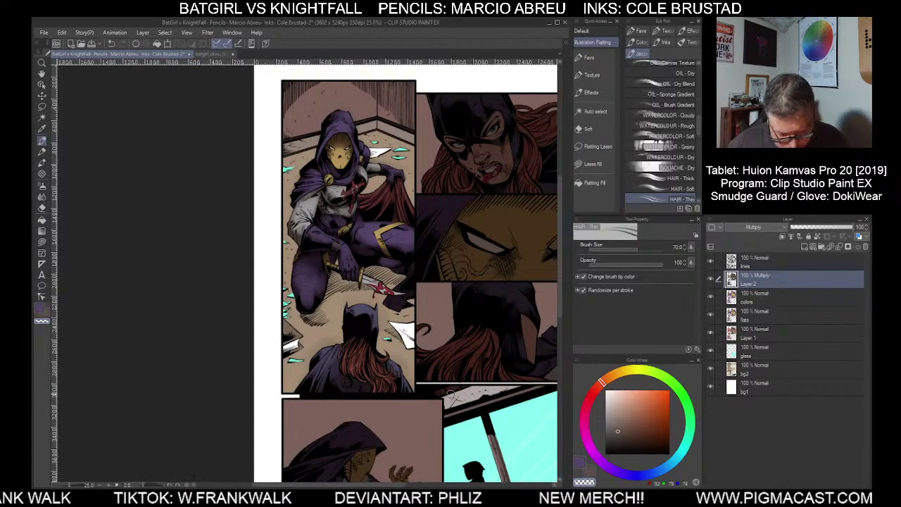
{"action": "scroll", "coordinate": [408, 371], "scroll_direction": "up", "scroll_amount": 1}
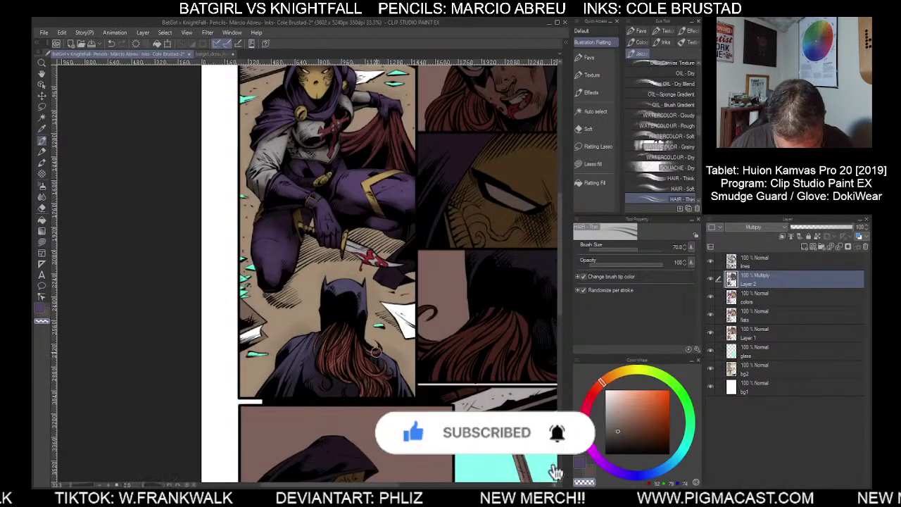
{"action": "scroll", "coordinate": [459, 389], "scroll_direction": "down", "scroll_amount": 1}
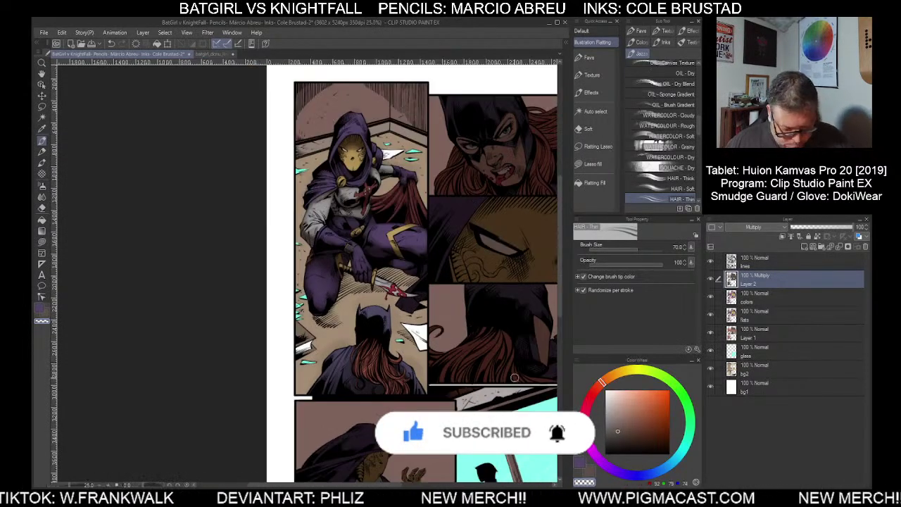
{"action": "left_click_drag", "start_coordinate": [529, 309], "coordinate": [475, 364]}
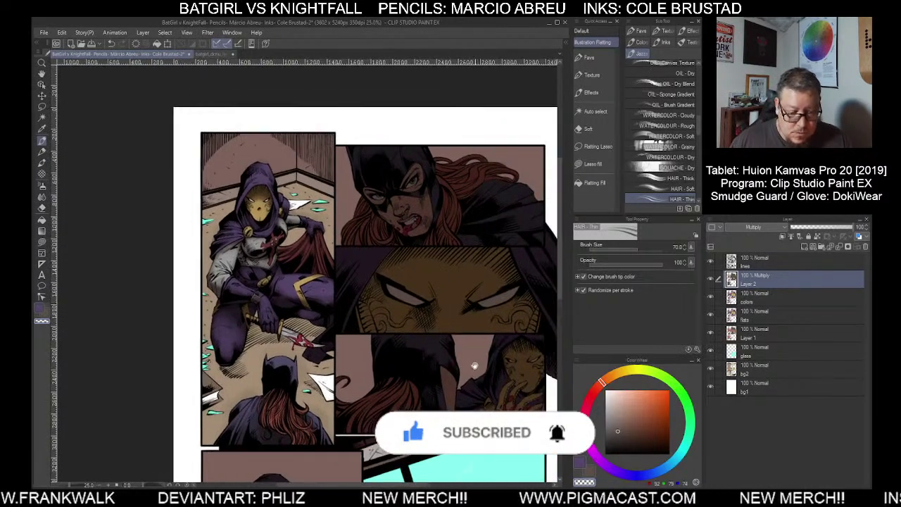
With the photoshop round brush enlarged to about size 250, brush transparent light over Batgirl's cowl and cape shoulder in panel two
{"action": "left_click_drag", "start_coordinate": [514, 407], "coordinate": [470, 379]}
{"action": "scroll", "coordinate": [470, 379], "scroll_direction": "down", "scroll_amount": 2}
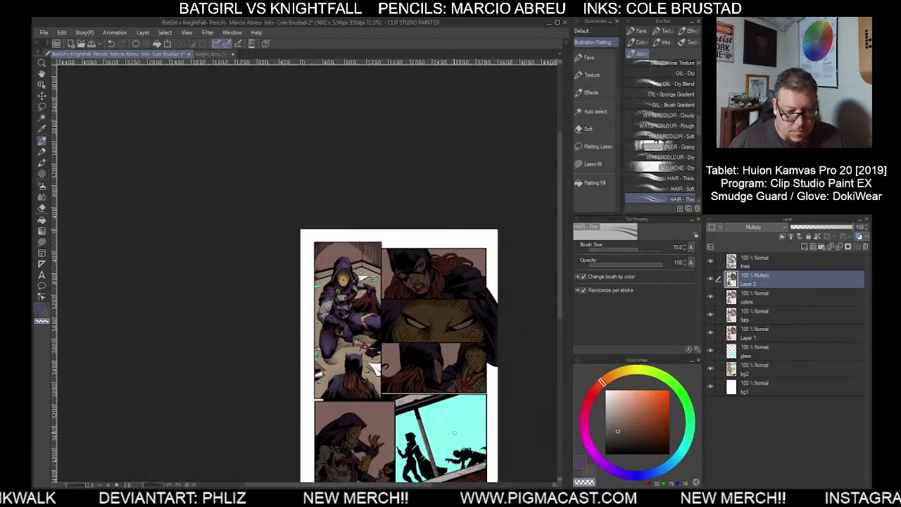
{"action": "scroll", "coordinate": [454, 432], "scroll_direction": "up", "scroll_amount": 3}
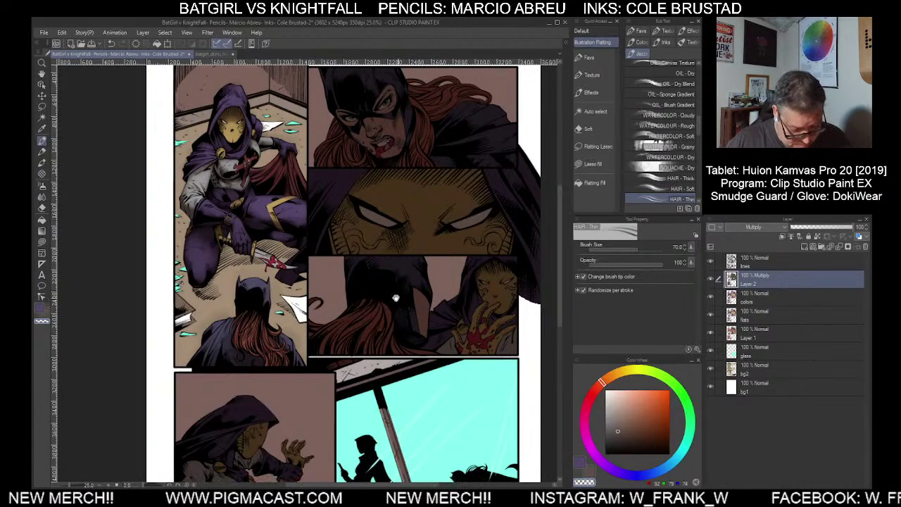
{"action": "scroll", "coordinate": [382, 288], "scroll_direction": "up", "scroll_amount": 2}
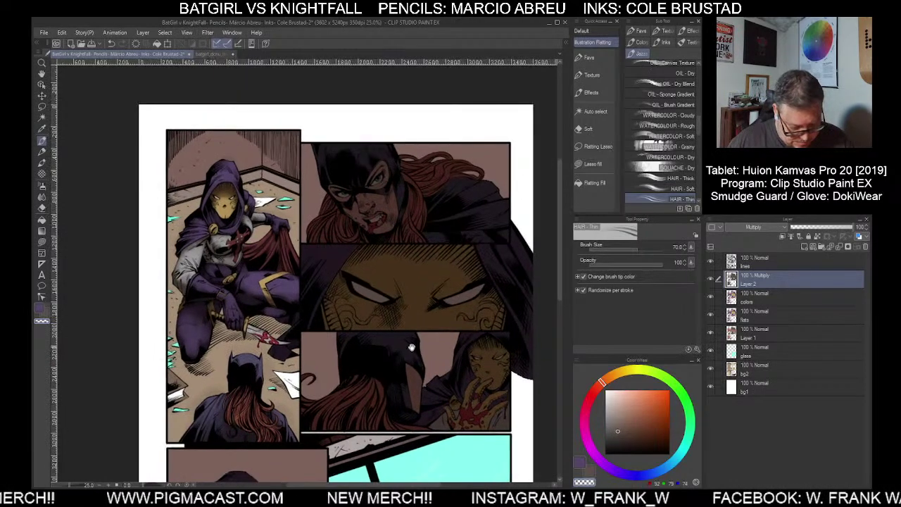
{"action": "left_click_drag", "start_coordinate": [411, 346], "coordinate": [404, 393]}
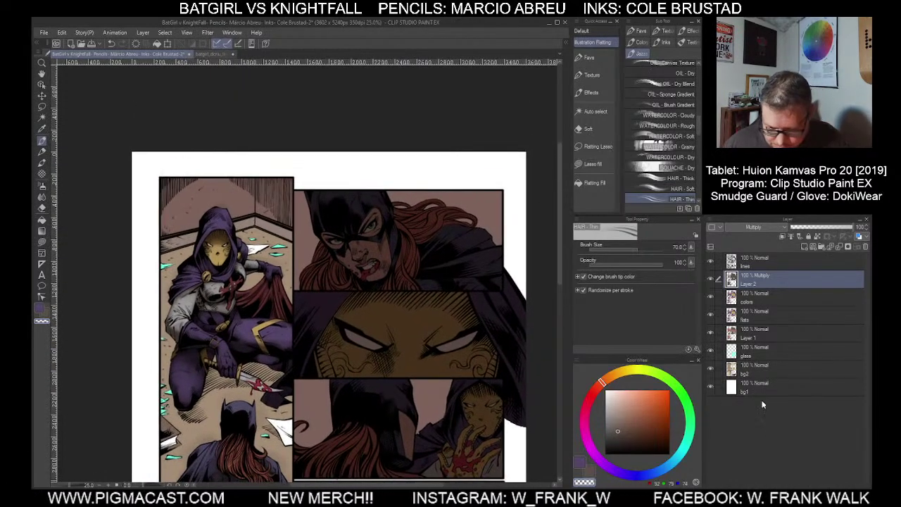
{"action": "left_click", "coordinate": [591, 58]}
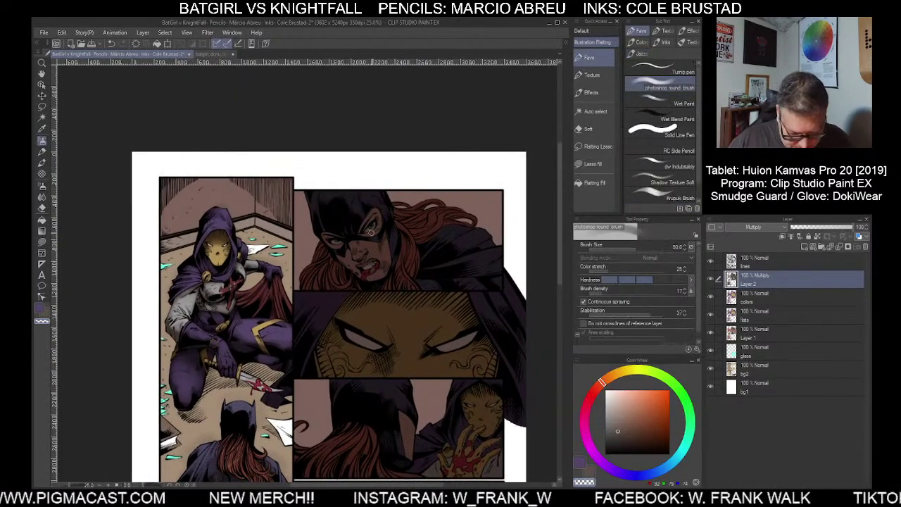
{"action": "key", "text": "]"}
{"action": "key", "text": "]"}
{"action": "key", "text": "]"}
{"action": "key", "text": "]"}
{"action": "key", "text": "]"}
{"action": "key", "text": "]"}
{"action": "key", "text": "]"}
{"action": "key", "text": "]"}
{"action": "key", "text": "]"}
{"action": "key", "text": "]"}
{"action": "mouse_move", "coordinate": [321, 186]}
{"action": "left_mouse_down"}
{"action": "mouse_move", "coordinate": [380, 184]}
{"action": "mouse_move", "coordinate": [393, 197]}
{"action": "mouse_move", "coordinate": [314, 180]}
{"action": "mouse_move", "coordinate": [329, 193]}
{"action": "mouse_move", "coordinate": [315, 203]}
{"action": "mouse_move", "coordinate": [319, 192]}
{"action": "mouse_move", "coordinate": [357, 202]}
{"action": "mouse_move", "coordinate": [337, 190]}
{"action": "mouse_move", "coordinate": [359, 183]}
{"action": "left_mouse_up"}
{"action": "key", "text": "["}
{"action": "mouse_move", "coordinate": [449, 267]}
{"action": "left_mouse_down"}
{"action": "mouse_move", "coordinate": [513, 253]}
{"action": "mouse_move", "coordinate": [464, 261]}
{"action": "mouse_move", "coordinate": [480, 247]}
{"action": "mouse_move", "coordinate": [482, 228]}
{"action": "mouse_move", "coordinate": [434, 250]}
{"action": "left_mouse_up"}
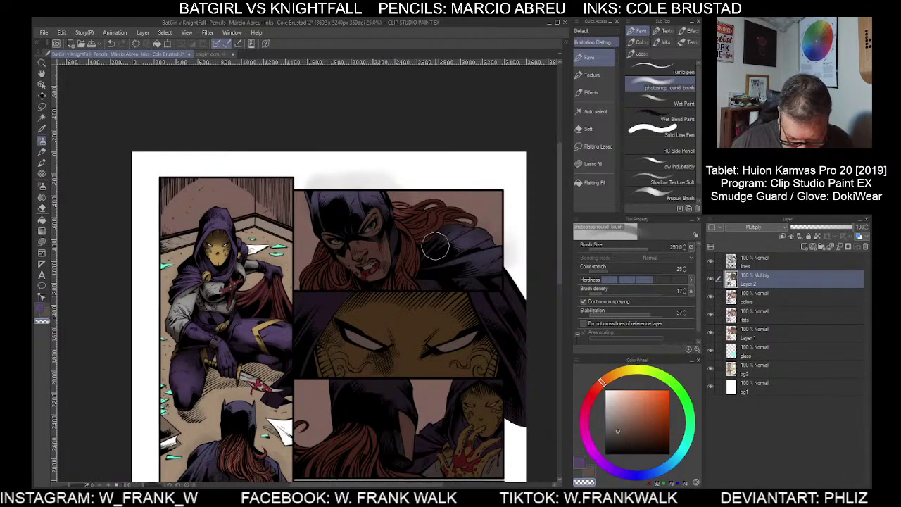
Lighten the cape folds and Batgirl's face and eyes in panel two, reducing the brush from size 170 to 100
{"action": "key", "text": "bracketleft"}
{"action": "key", "text": "bracketleft"}
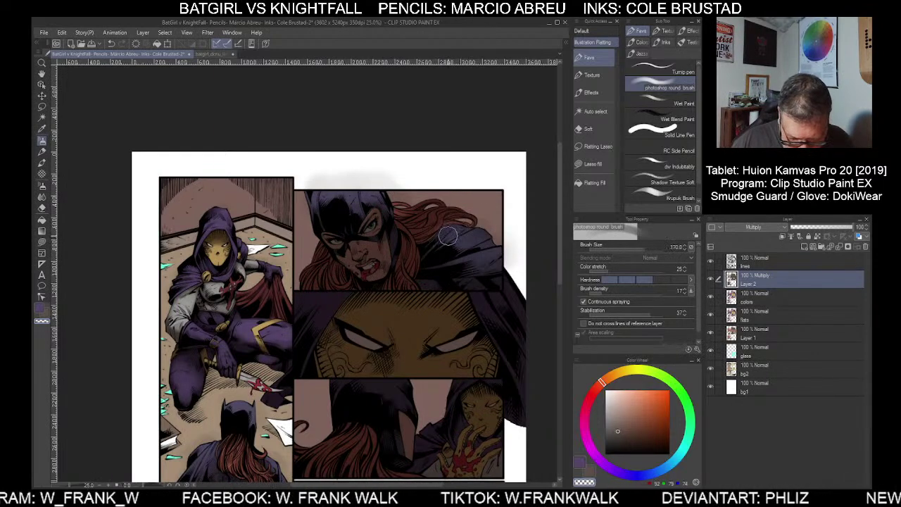
{"action": "key", "text": "bracketleft"}
{"action": "key", "text": "bracketleft"}
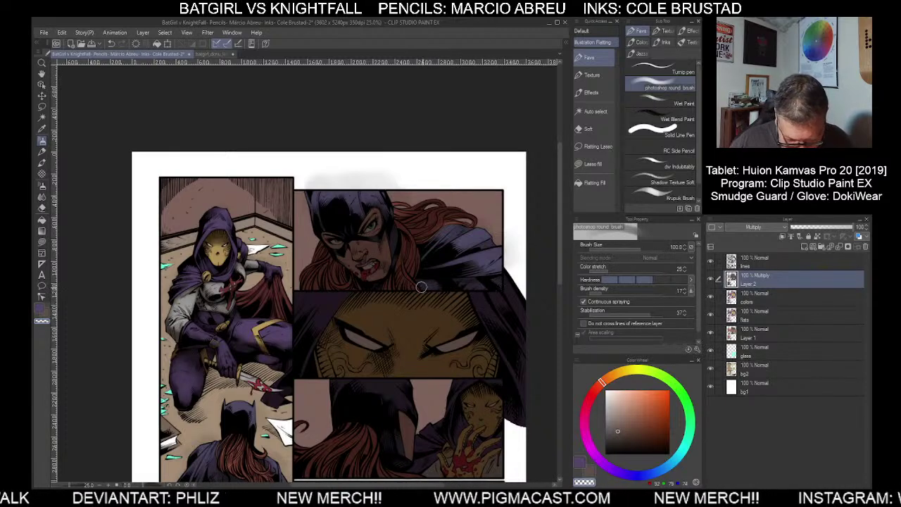
{"action": "key", "text": "bracketleft"}
{"action": "key", "text": "bracketleft"}
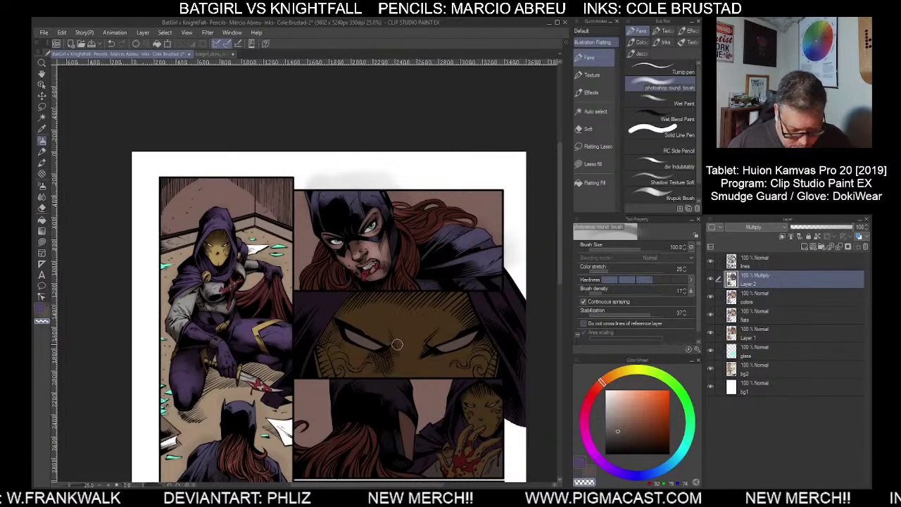
Refine the light and shadow around Batgirl's eyes, nose and mouth in panel two, reducing the brush from size 70 to 17
{"action": "scroll", "coordinate": [399, 342], "scroll_direction": "down", "scroll_amount": 5}
{"action": "scroll", "coordinate": [400, 346], "scroll_direction": "up", "scroll_amount": 5}
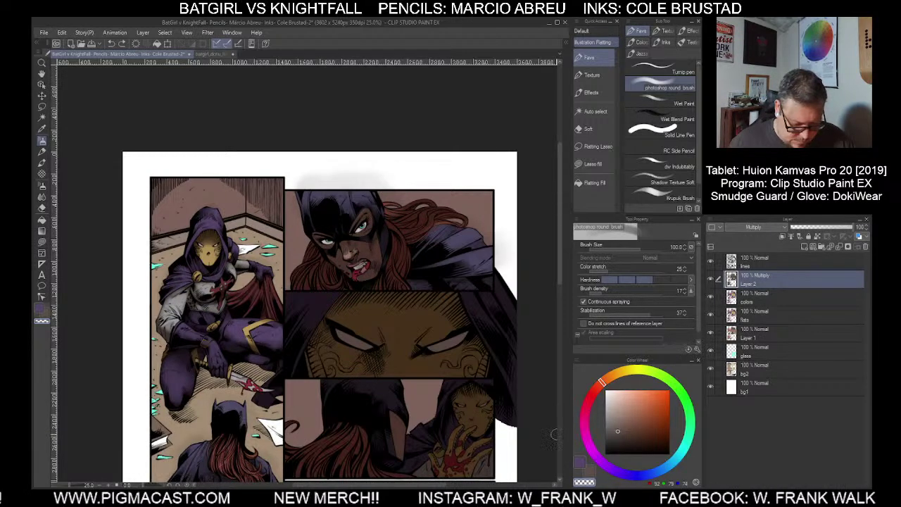
{"action": "scroll", "coordinate": [516, 428], "scroll_direction": "down", "scroll_amount": 1}
{"action": "scroll", "coordinate": [448, 344], "scroll_direction": "up", "scroll_amount": 2}
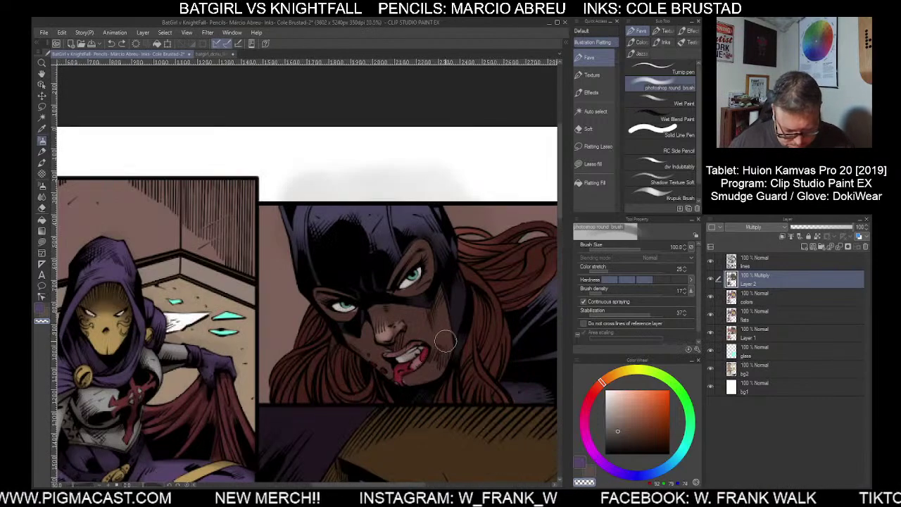
{"action": "key", "text": "ctrl+minus"}
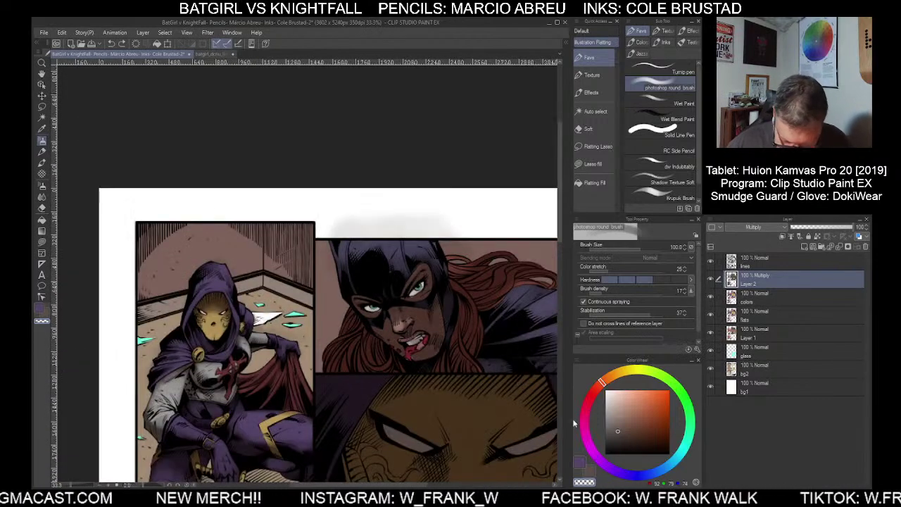
{"action": "key", "text": "ctrl+plus"}
{"action": "key", "text": "bracketleft"}
{"action": "key", "text": "bracketleft"}
{"action": "key", "text": "bracketleft"}
{"action": "key", "text": "bracketleft"}
{"action": "key", "text": "bracketleft"}
{"action": "key", "text": "bracketleft"}
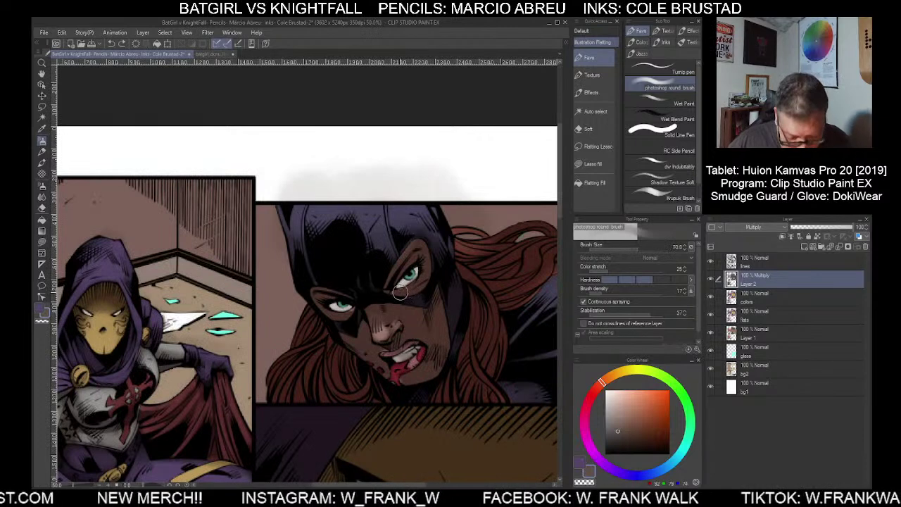
{"action": "key", "text": "bracketleft"}
{"action": "key", "text": "bracketleft"}
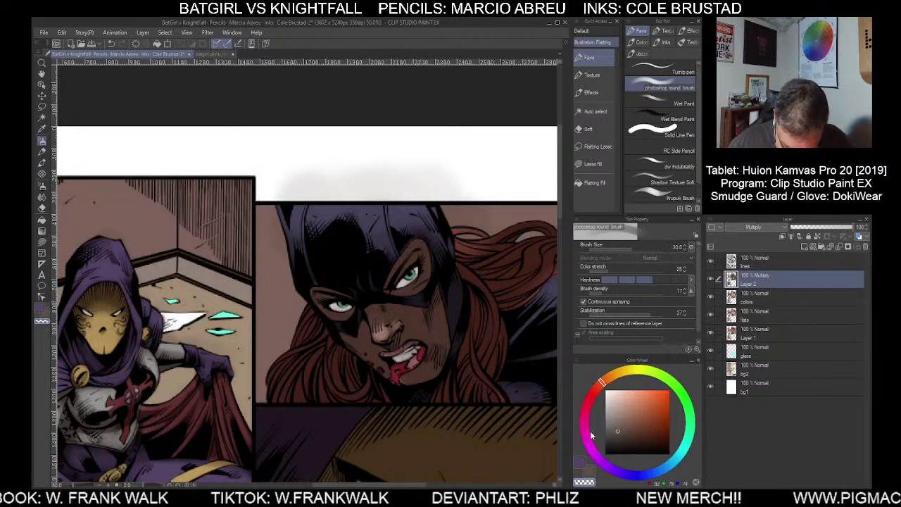
{"action": "key", "text": "bracketleft"}
{"action": "key", "text": "bracketleft"}
{"action": "key", "text": "bracketleft"}
{"action": "key", "text": "bracketleft"}
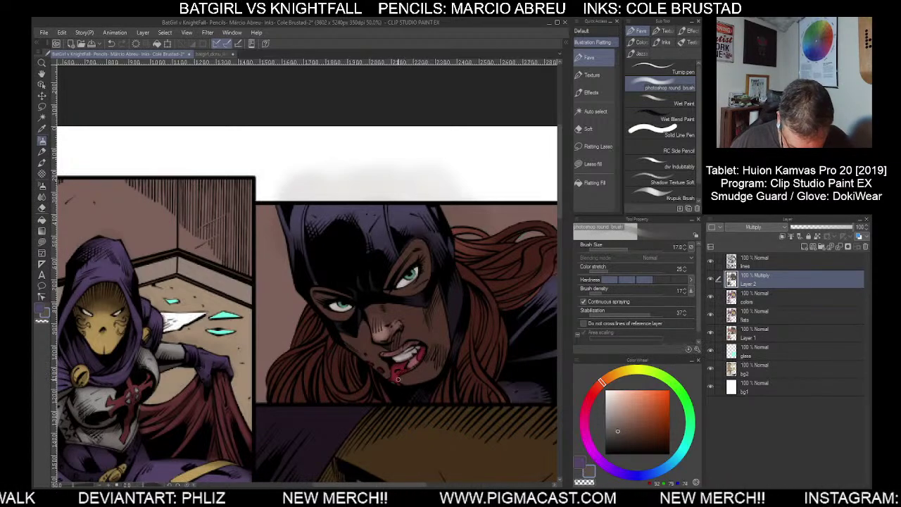
Select Batgirl's red hair in panel two by its flat color on the flats layer with the Auto select tool
{"action": "scroll", "coordinate": [415, 392], "scroll_direction": "down", "scroll_amount": 4}
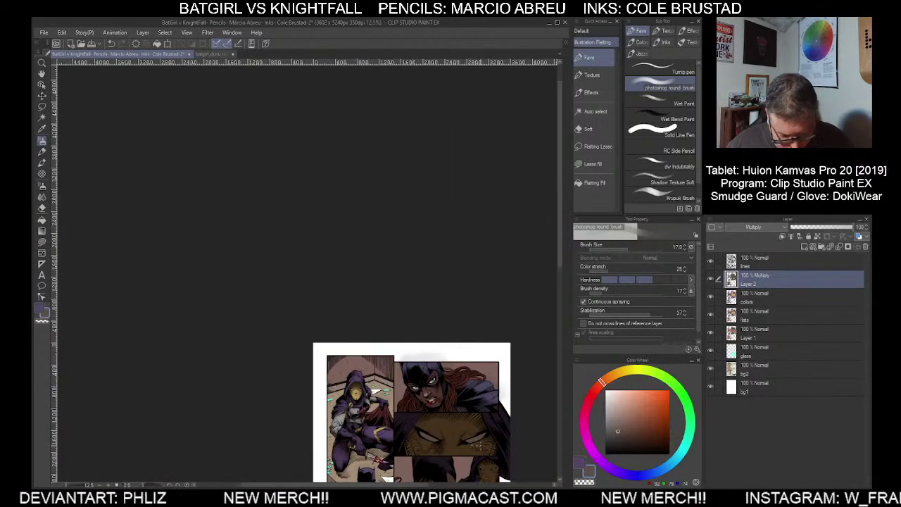
{"action": "left_click_drag", "start_coordinate": [480, 446], "coordinate": [455, 322]}
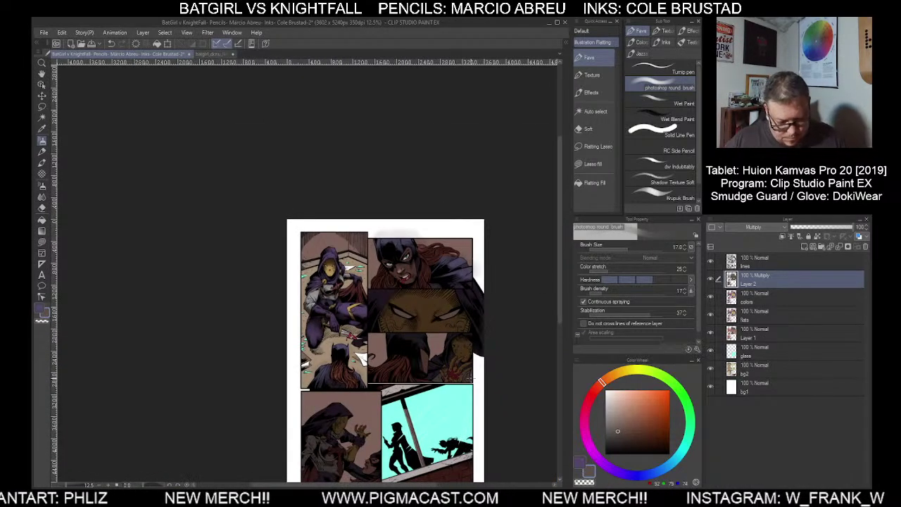
{"action": "scroll", "coordinate": [410, 255], "scroll_direction": "up", "scroll_amount": 3}
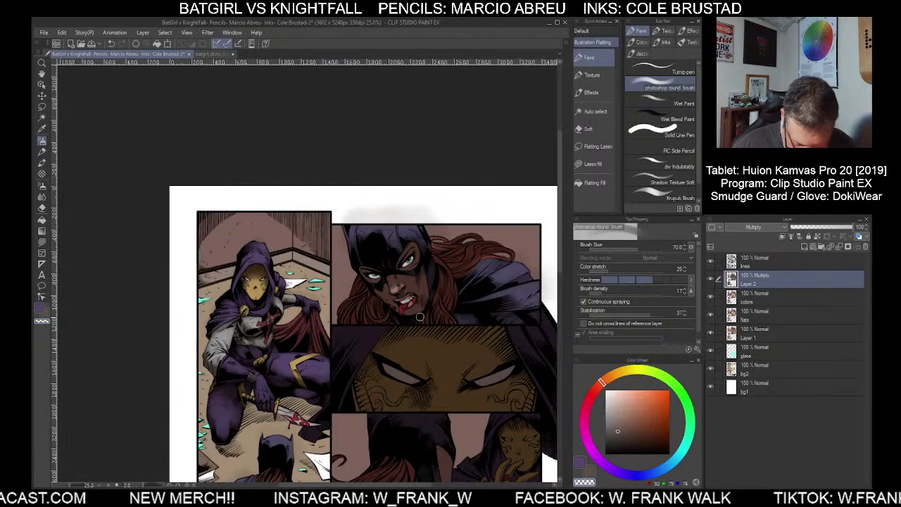
{"action": "scroll", "coordinate": [422, 345], "scroll_direction": "down", "scroll_amount": 2}
{"action": "left_click_drag", "start_coordinate": [488, 383], "coordinate": [469, 303]}
{"action": "left_click_drag", "start_coordinate": [407, 306], "coordinate": [403, 359]}
{"action": "scroll", "coordinate": [402, 359], "scroll_direction": "up", "scroll_amount": 3}
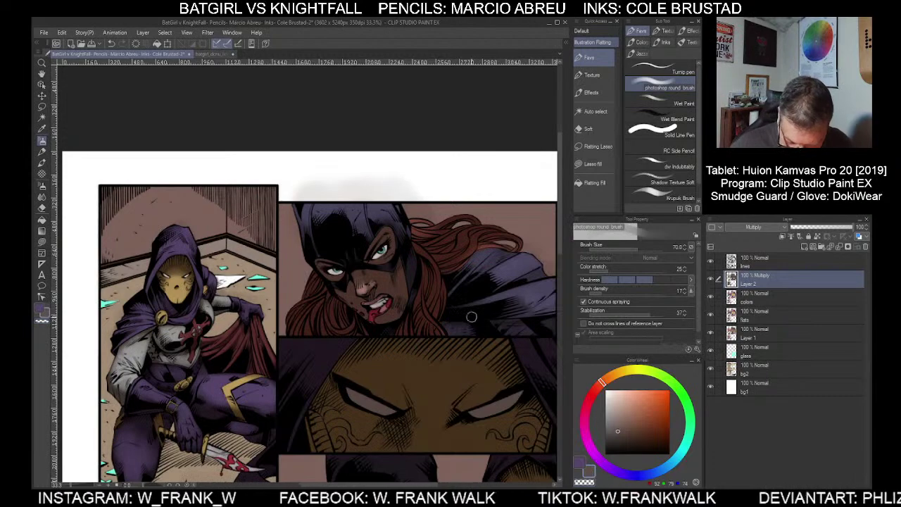
{"action": "left_click", "coordinate": [761, 311]}
{"action": "left_click", "coordinate": [594, 111]}
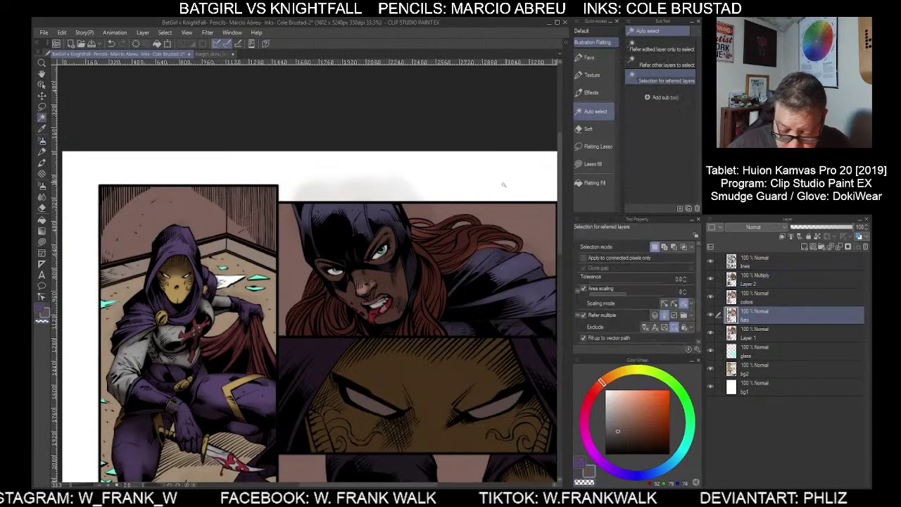
{"action": "left_click", "coordinate": [452, 257]}
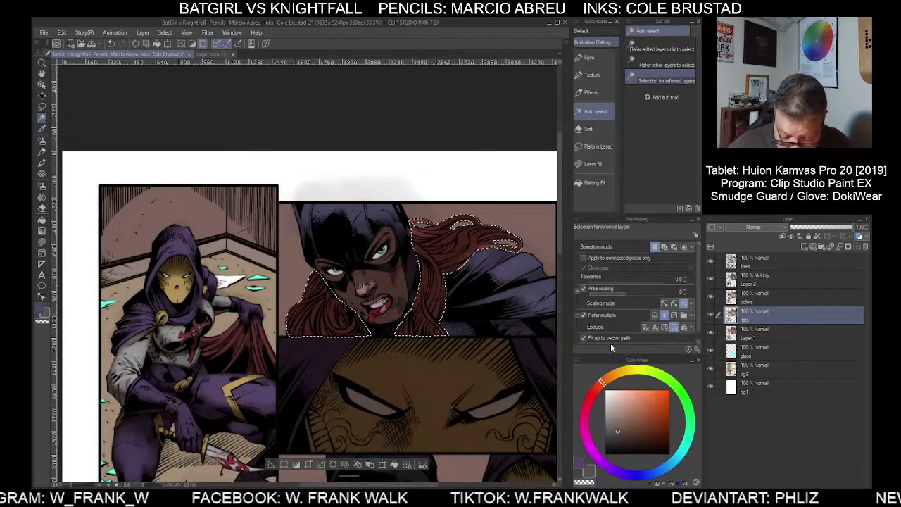
On the Multiply shadow layer, brush transparent strands of light into the selected hair with the HAIR - Thin brush, up to size 120
{"action": "left_click", "coordinate": [758, 285]}
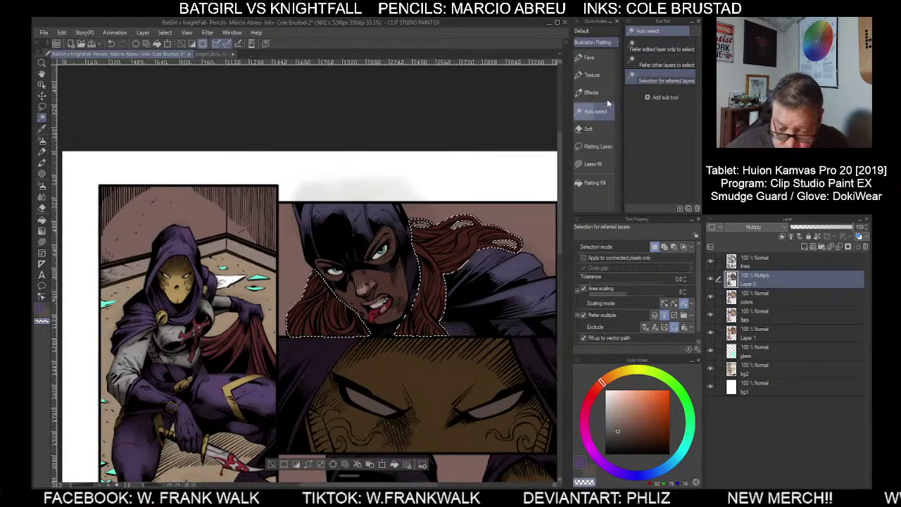
{"action": "left_click", "coordinate": [592, 75]}
{"action": "left_click", "coordinate": [642, 53]}
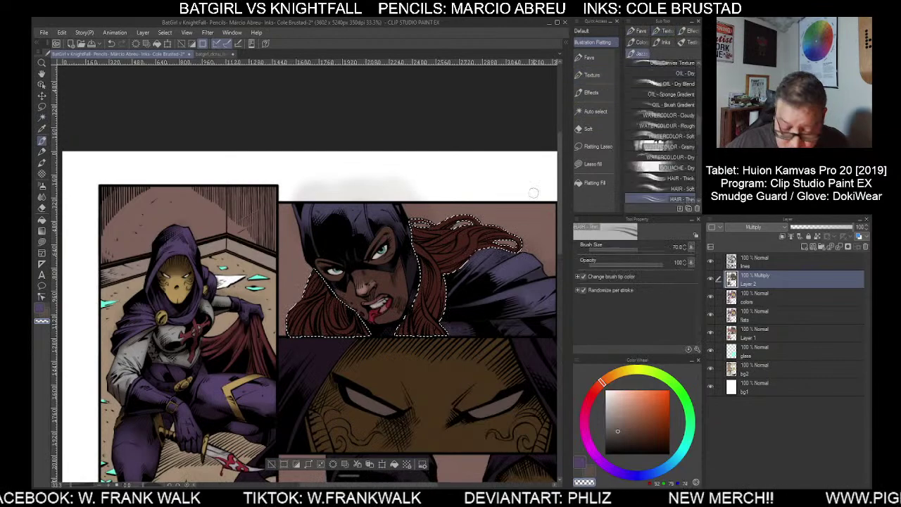
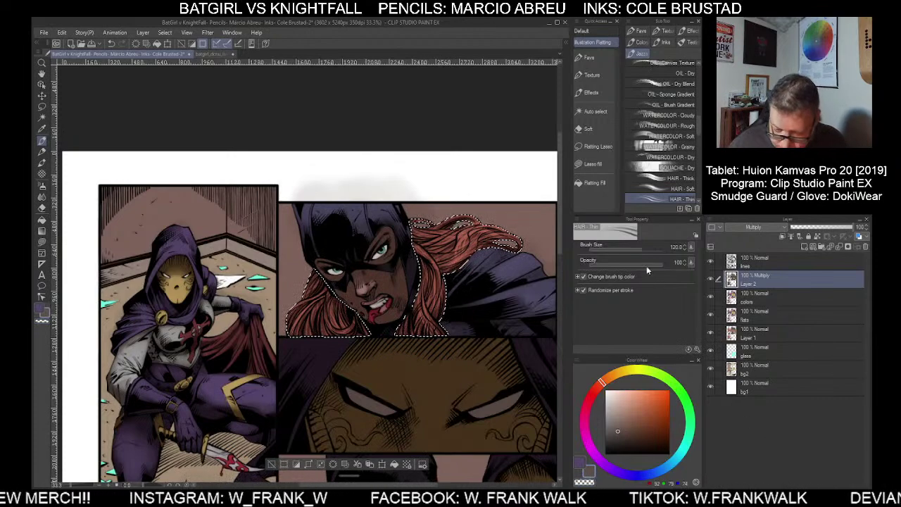
Broaden the light in Batgirl's selected hair with the HAIR - Soft brush, reducing it from size 260 to 200, and clear the selection
{"action": "left_click", "coordinate": [672, 188]}
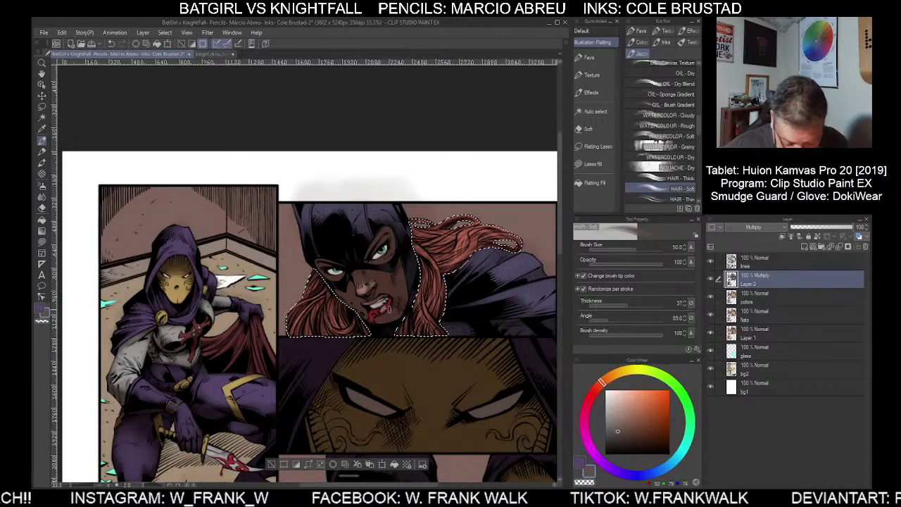
{"action": "key", "text": "bracketright"}
{"action": "key", "text": "bracketright"}
{"action": "key", "text": "bracketright"}
{"action": "key", "text": "bracketright"}
{"action": "key", "text": "bracketright"}
{"action": "key", "text": "bracketright"}
{"action": "key", "text": "bracketright"}
{"action": "key", "text": "bracketright"}
{"action": "key", "text": "bracketright"}
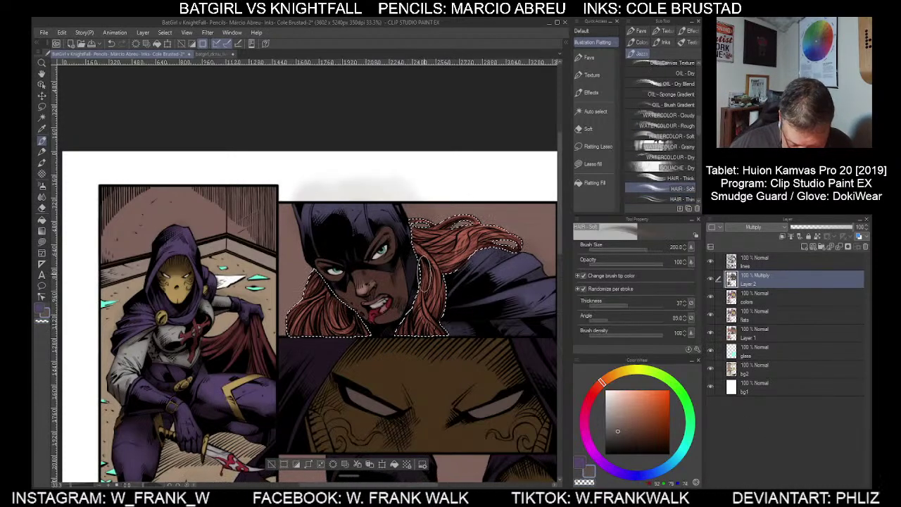
{"action": "key", "text": "bracketleft"}
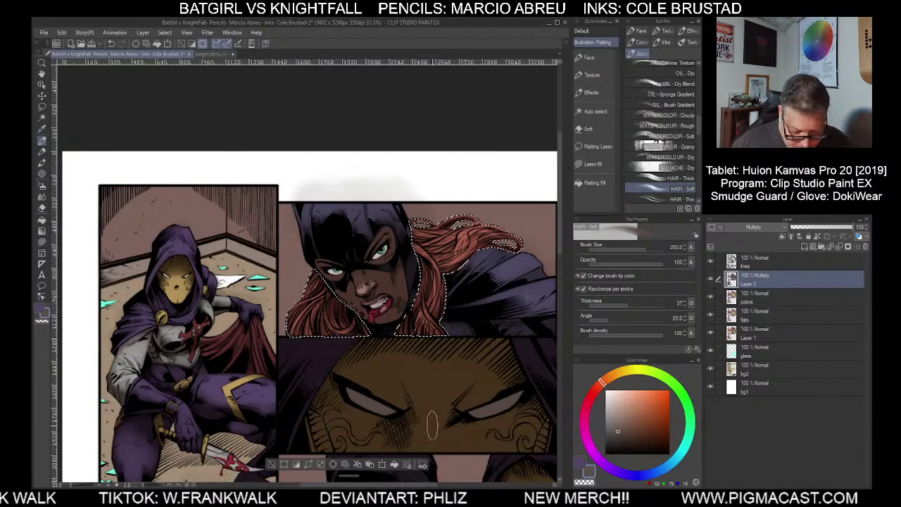
{"action": "left_click", "coordinate": [272, 463]}
Choose the Soft airbrush and set transparent color for lightening the Multiply shadow layer
{"action": "scroll", "coordinate": [377, 444], "scroll_direction": "down", "scroll_amount": 3}
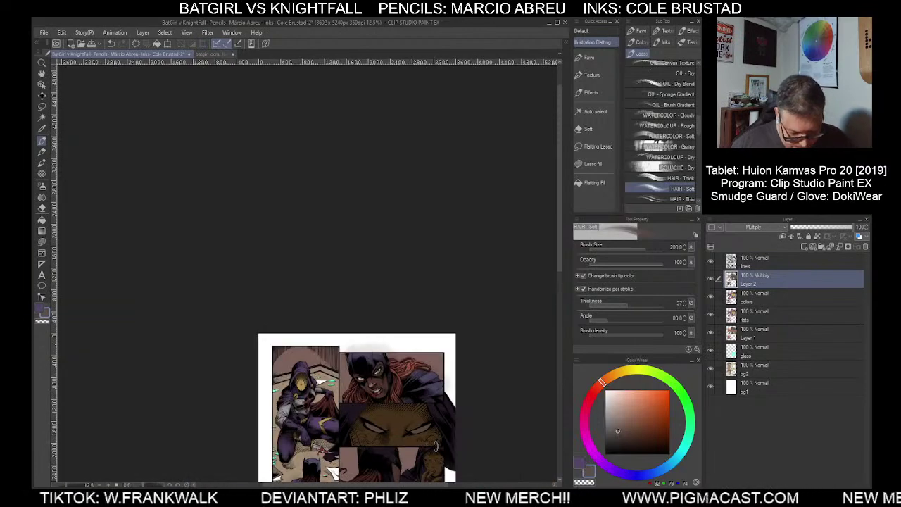
{"action": "left_click_drag", "start_coordinate": [466, 427], "coordinate": [479, 293]}
{"action": "left_click_drag", "start_coordinate": [475, 421], "coordinate": [478, 366]}
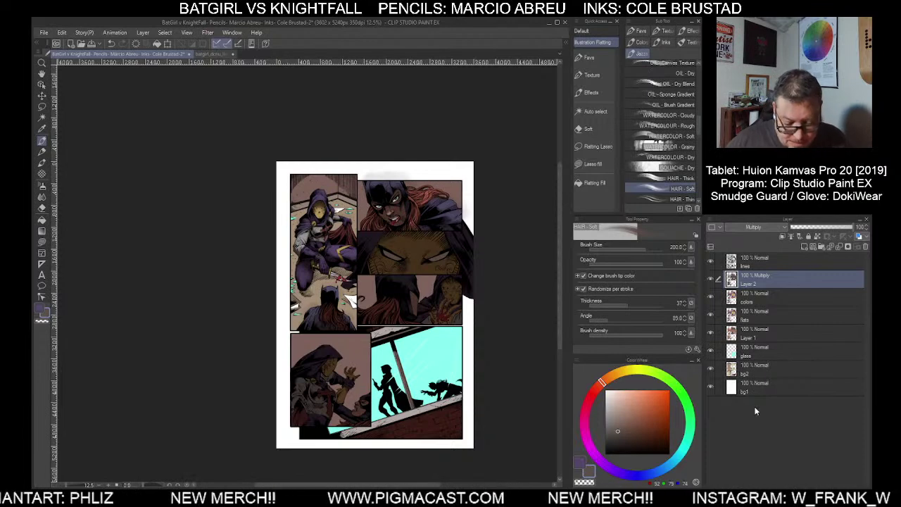
{"action": "scroll", "coordinate": [404, 199], "scroll_direction": "up", "scroll_amount": 4}
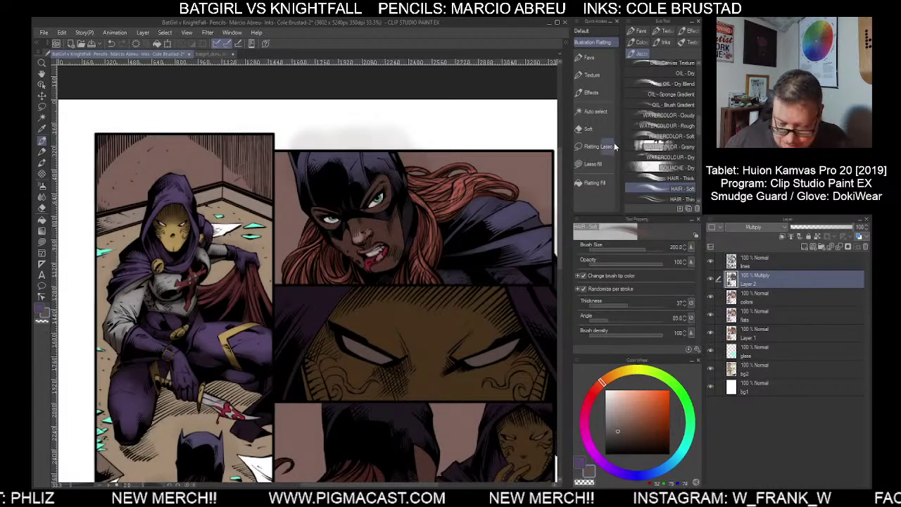
{"action": "left_click", "coordinate": [589, 57]}
{"action": "left_click", "coordinate": [42, 186]}
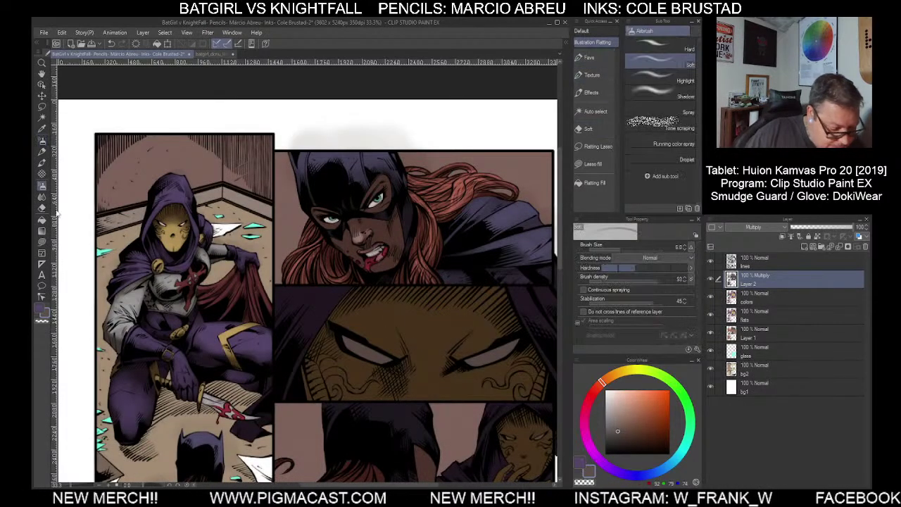
{"action": "left_click", "coordinate": [593, 482]}
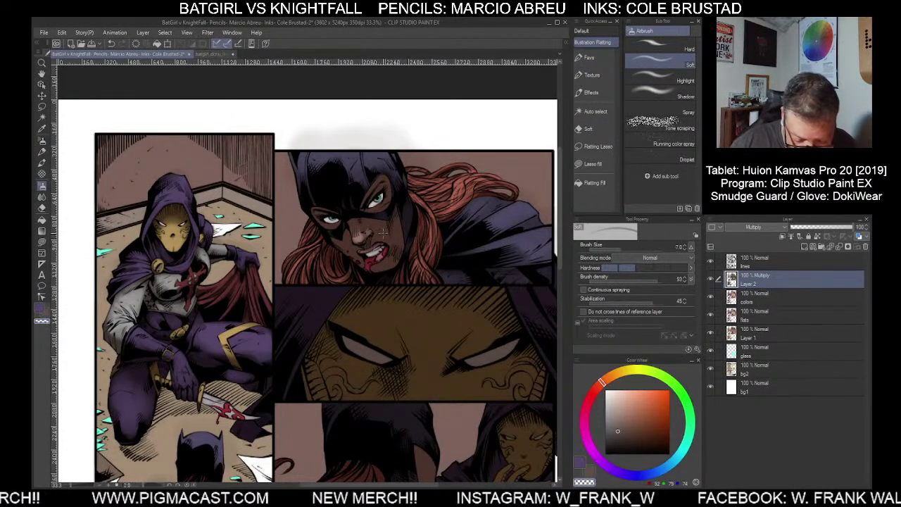
Lighten Batgirl's cheeks, jaw and chin in panel two with the Soft airbrush enlarged to size 100
{"action": "key", "text": "]"}
{"action": "key", "text": "]"}
{"action": "key", "text": "]"}
{"action": "key", "text": "]"}
{"action": "key", "text": "]"}
{"action": "key", "text": "]"}
{"action": "key", "text": "]"}
{"action": "key", "text": "]"}
{"action": "key", "text": "]"}
{"action": "key", "text": "bracketright"}
{"action": "key", "text": "bracketright"}
{"action": "key", "text": "bracketright"}
{"action": "key", "text": "bracketright"}
{"action": "key", "text": "bracketright"}
{"action": "key", "text": "bracketright"}
{"action": "key", "text": "bracketright"}
{"action": "key", "text": "bracketright"}
{"action": "key", "text": "bracketright"}
{"action": "key", "text": "bracketright"}
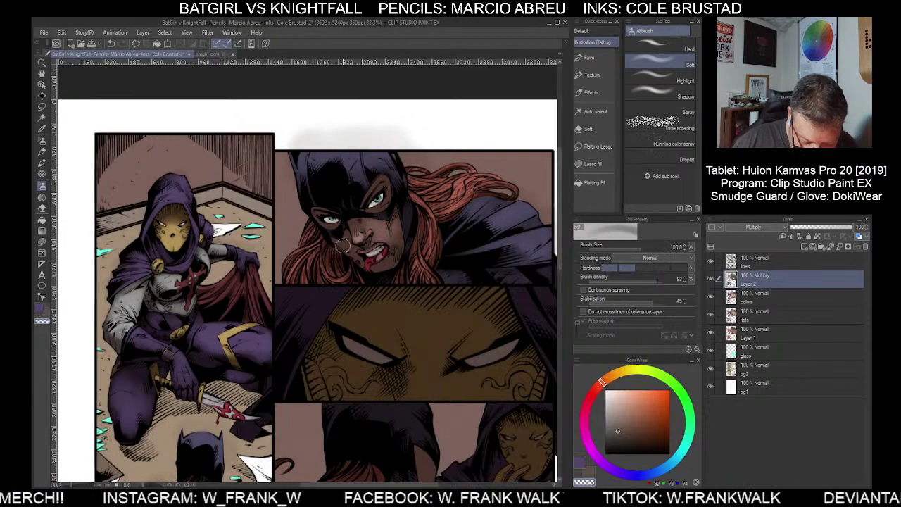
{"action": "mouse_move", "coordinate": [381, 264]}
{"action": "left_mouse_down"}
{"action": "mouse_move", "coordinate": [392, 262]}
{"action": "mouse_move", "coordinate": [386, 272]}
{"action": "mouse_move", "coordinate": [385, 263]}
{"action": "mouse_move", "coordinate": [403, 258]}
{"action": "left_mouse_up"}
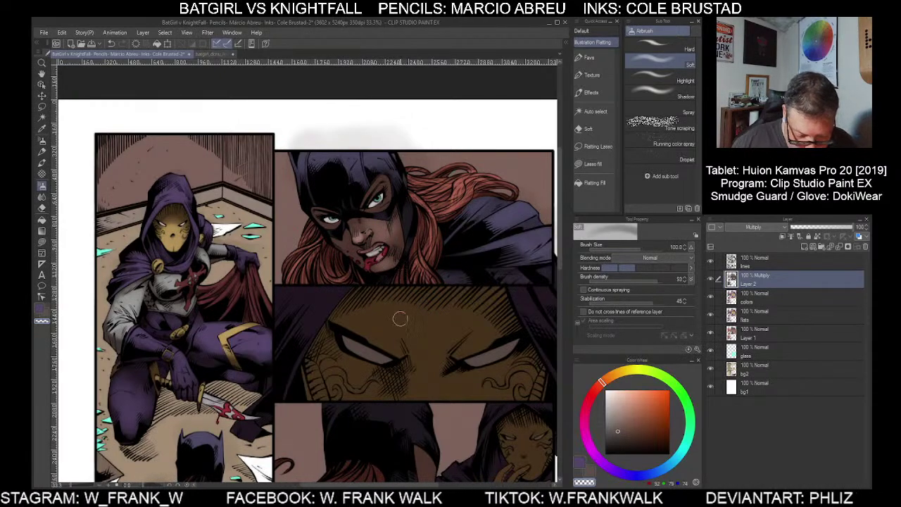
{"action": "scroll", "coordinate": [396, 310], "scroll_direction": "down", "scroll_amount": 5}
{"action": "scroll", "coordinate": [431, 360], "scroll_direction": "up", "scroll_amount": 1}
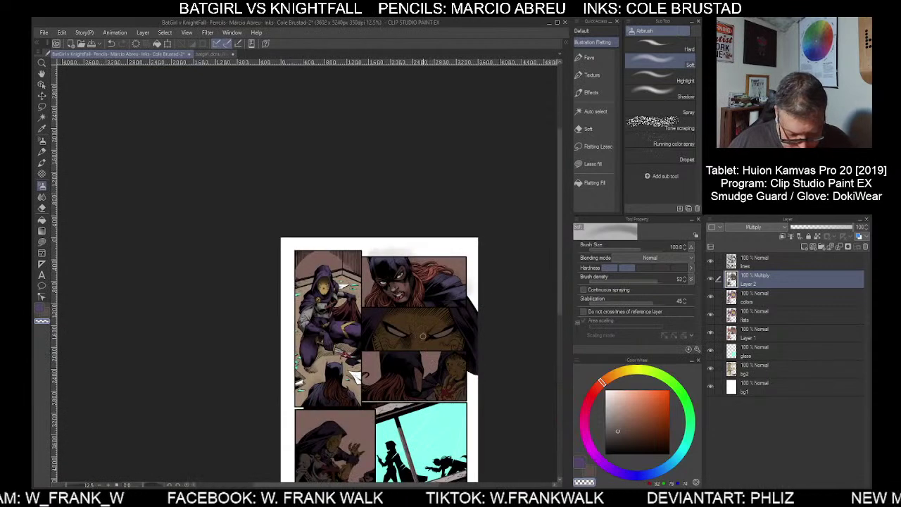
Auto-select Batgirl's red hair across all panels from the flats layer
{"action": "scroll", "coordinate": [414, 305], "scroll_direction": "up", "scroll_amount": 1}
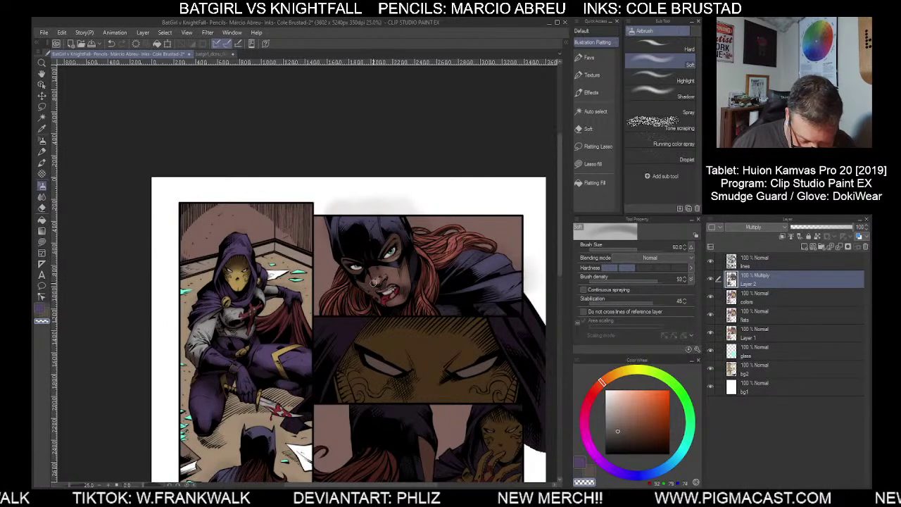
{"action": "scroll", "coordinate": [426, 382], "scroll_direction": "down", "scroll_amount": 4}
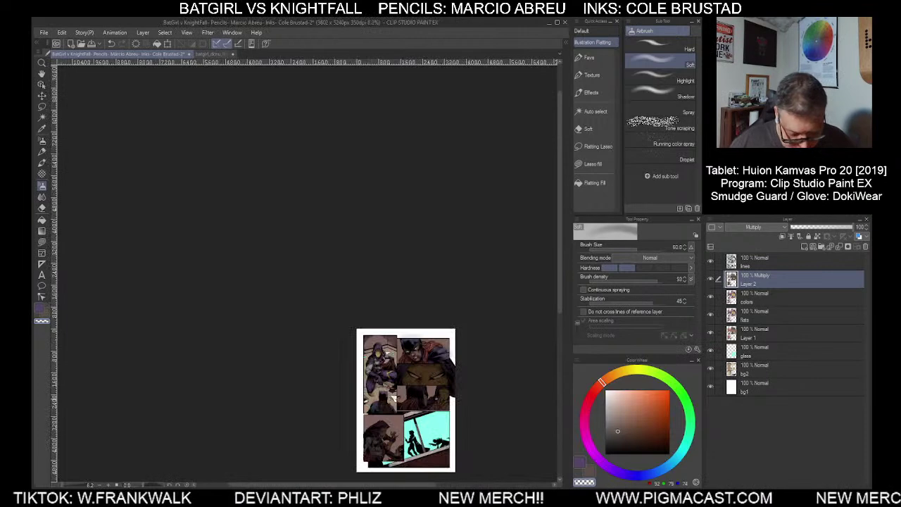
{"action": "scroll", "coordinate": [447, 437], "scroll_direction": "up", "scroll_amount": 2}
{"action": "left_click_drag", "start_coordinate": [470, 390], "coordinate": [477, 327]}
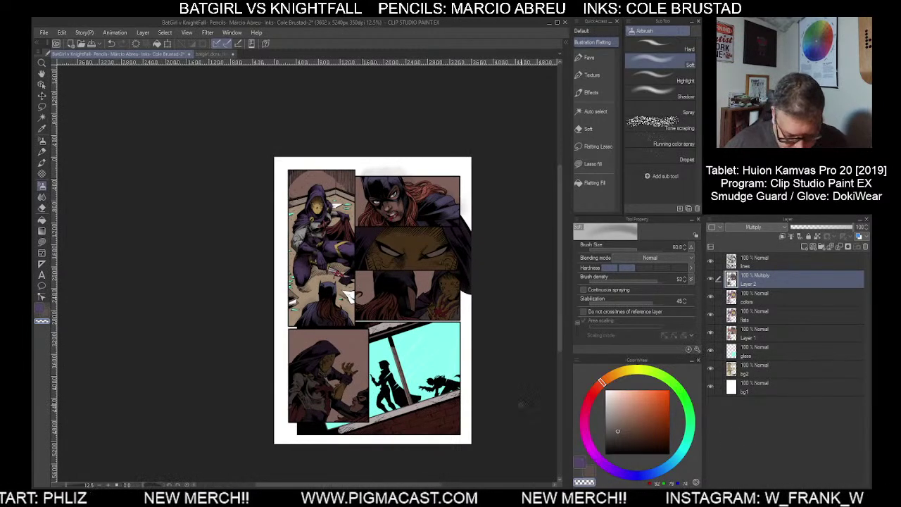
{"action": "scroll", "coordinate": [413, 306], "scroll_direction": "up", "scroll_amount": 2}
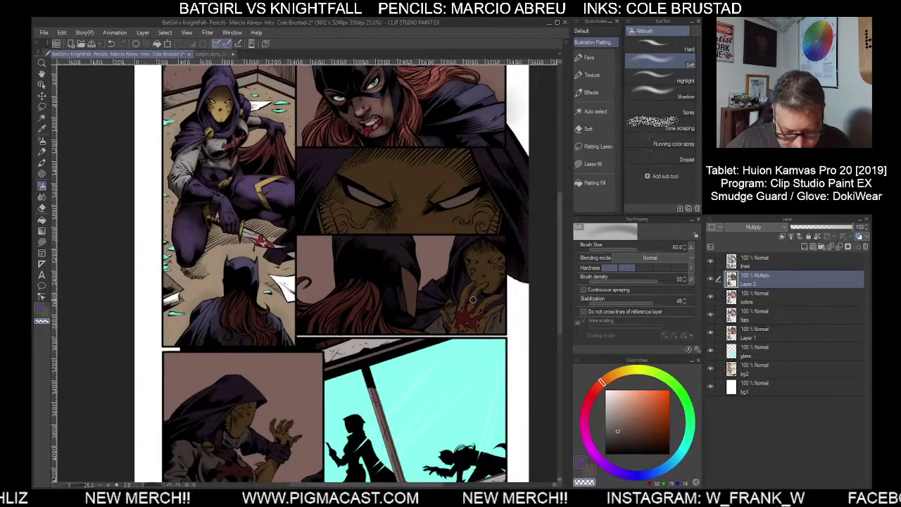
{"action": "left_click", "coordinate": [596, 111]}
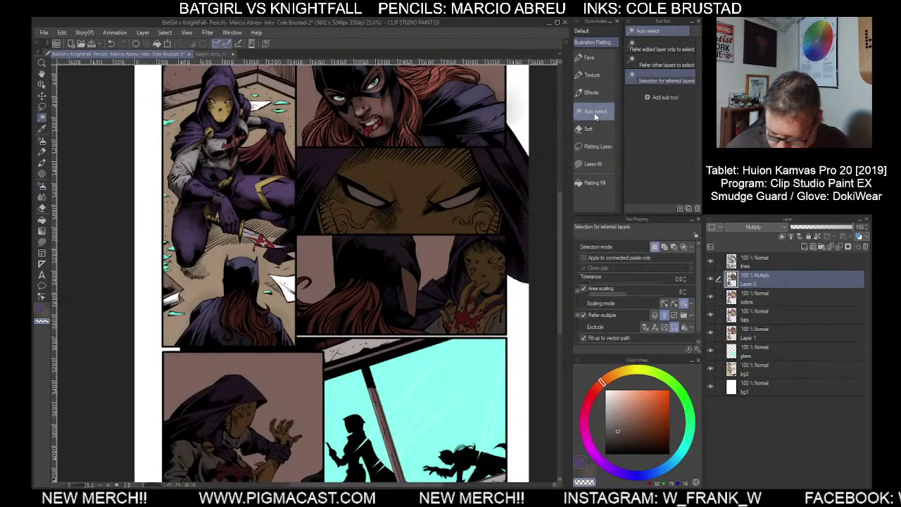
{"action": "left_click", "coordinate": [757, 317]}
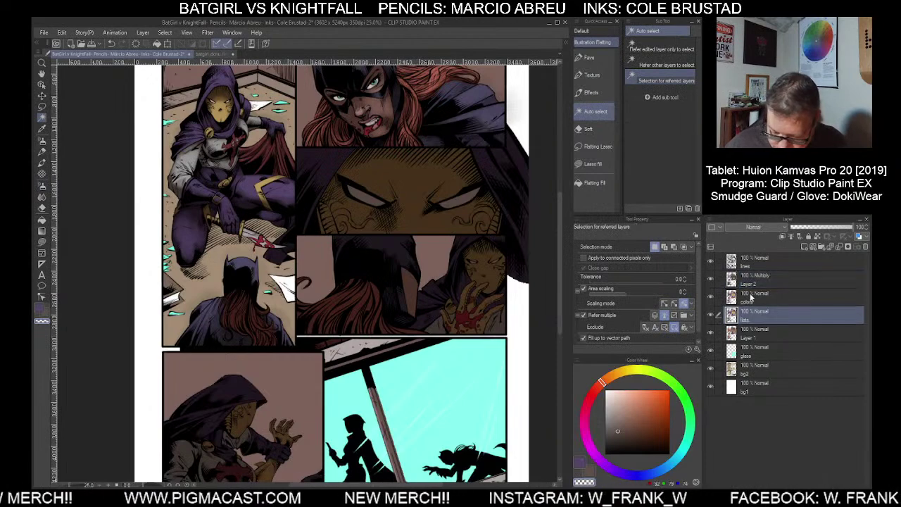
{"action": "left_click", "coordinate": [353, 310]}
With the HAIR - Thin brush at size 150, brush transparent light into Batgirl's hair in panel four on the Multiply layer, and clear the selection
{"action": "left_click", "coordinate": [592, 74]}
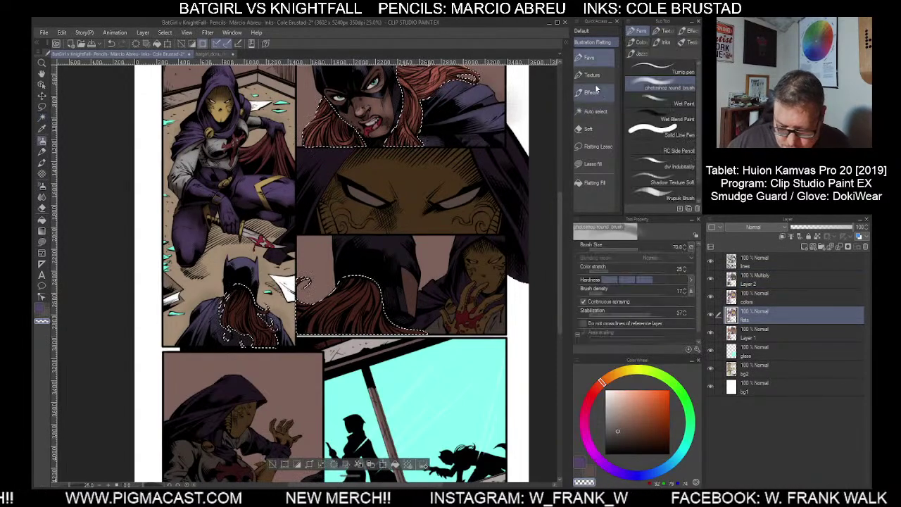
{"action": "left_click", "coordinate": [640, 53]}
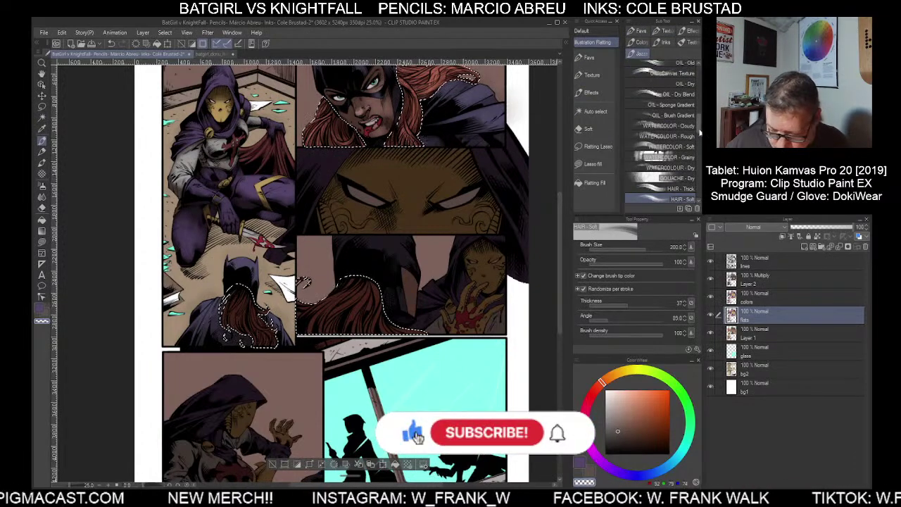
{"action": "scroll", "coordinate": [697, 136], "scroll_direction": "down", "scroll_amount": 4}
{"action": "left_click", "coordinate": [668, 139]}
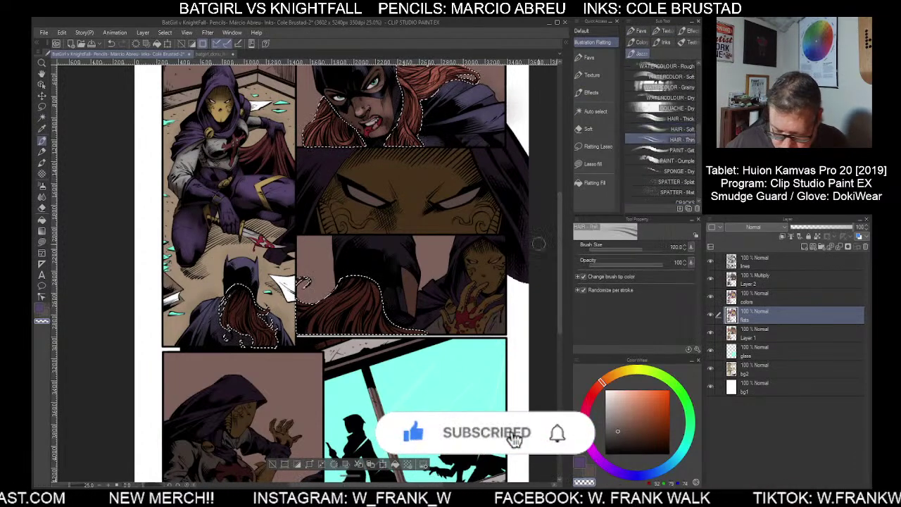
{"action": "key", "text": "]"}
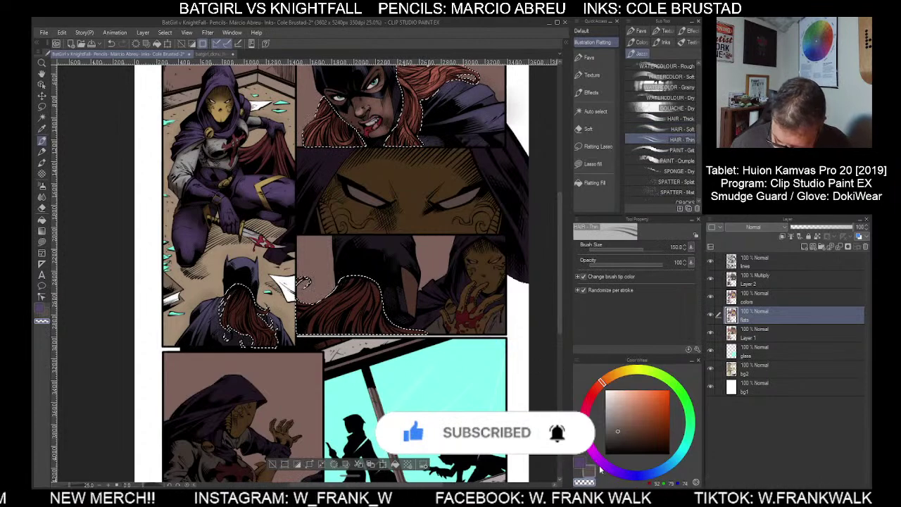
{"action": "left_click", "coordinate": [755, 277]}
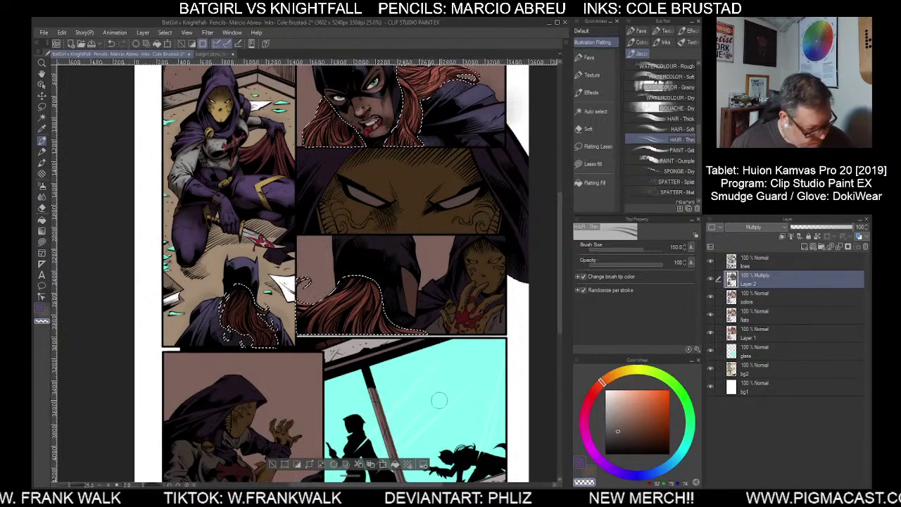
{"action": "left_click_drag", "start_coordinate": [438, 399], "coordinate": [459, 259]}
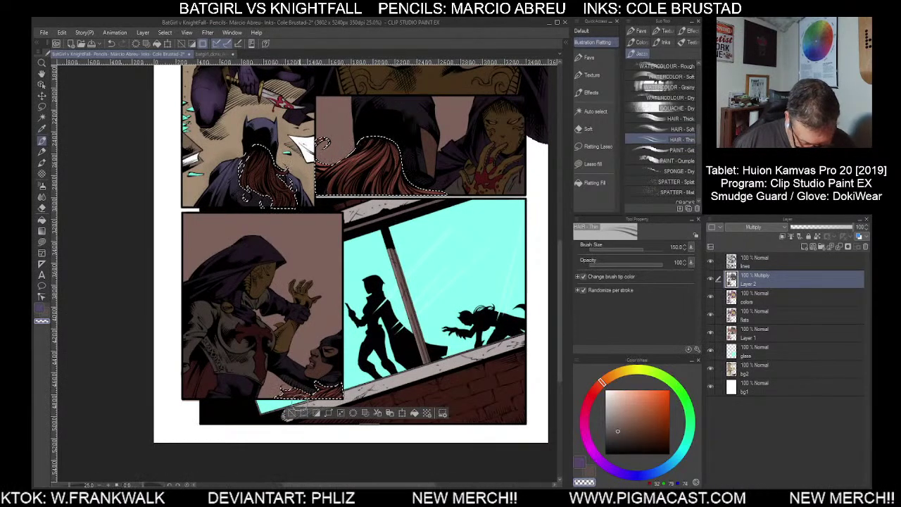
{"action": "left_click_drag", "start_coordinate": [424, 254], "coordinate": [409, 366]}
{"action": "left_click", "coordinate": [278, 465]}
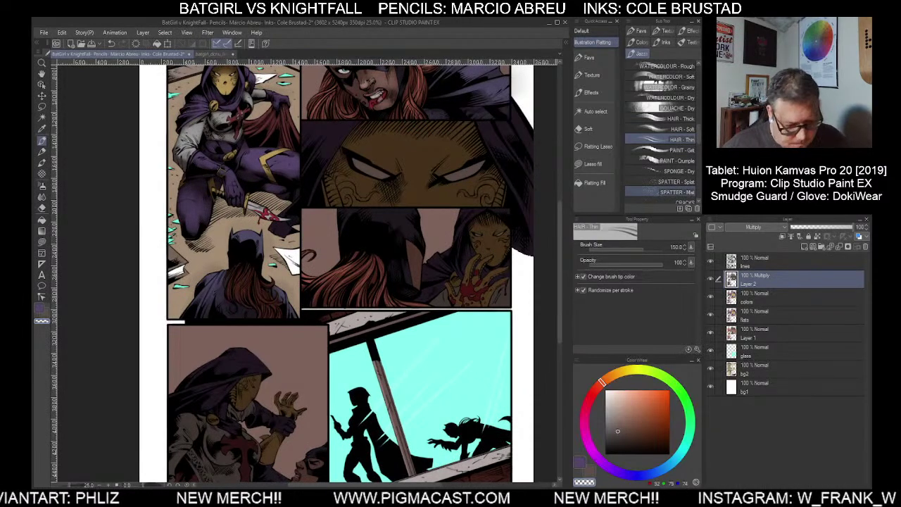
Auto-select Knightfall's gold mask and trim across all panels from the flats layer
{"action": "scroll", "coordinate": [471, 331], "scroll_direction": "up", "scroll_amount": 2}
{"action": "scroll", "coordinate": [471, 332], "scroll_direction": "up", "scroll_amount": 2}
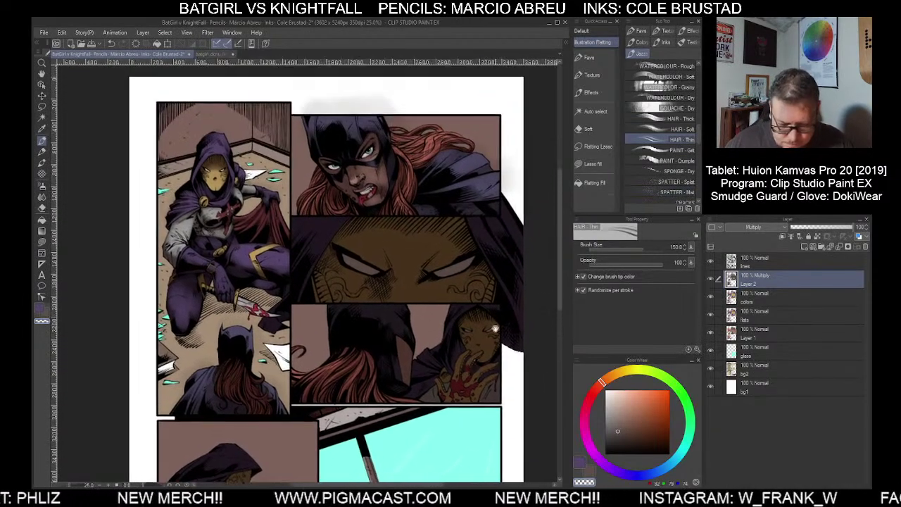
{"action": "left_click", "coordinate": [599, 113]}
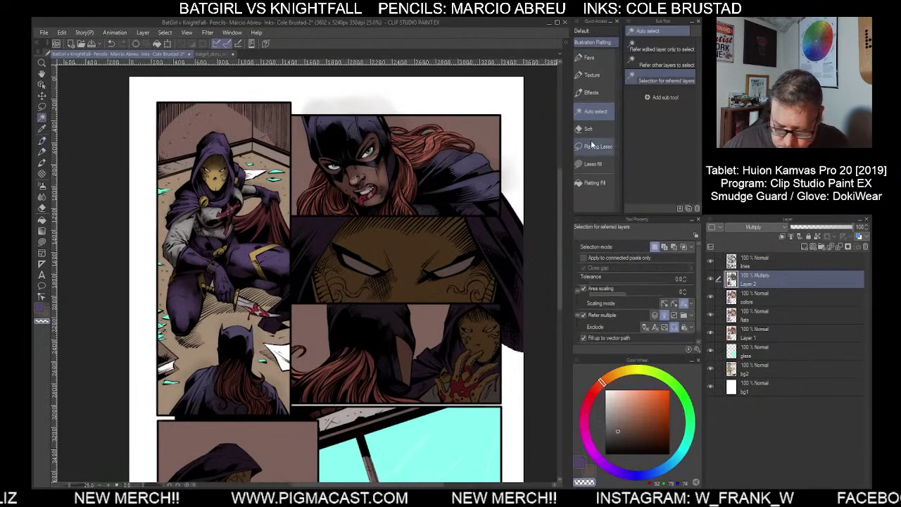
{"action": "left_click", "coordinate": [600, 56]}
{"action": "key", "text": "bracketright"}
{"action": "key", "text": "bracketright"}
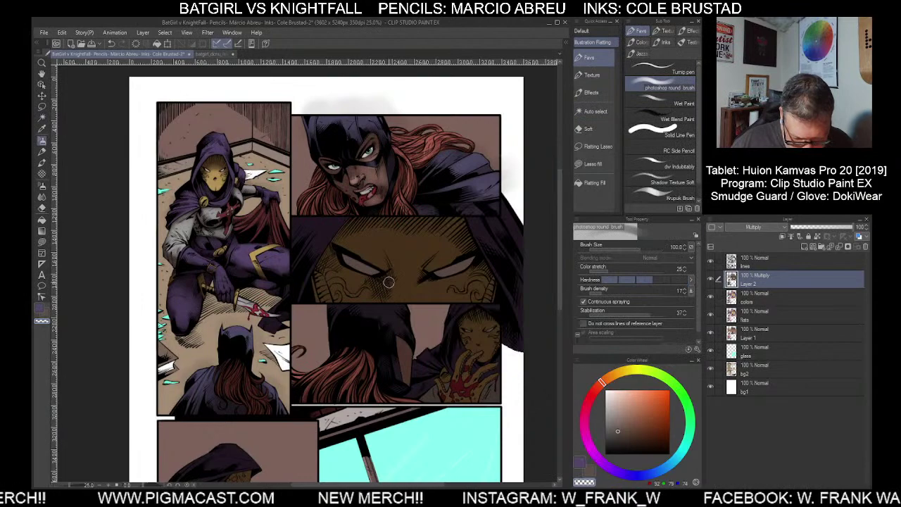
{"action": "left_click", "coordinate": [595, 112]}
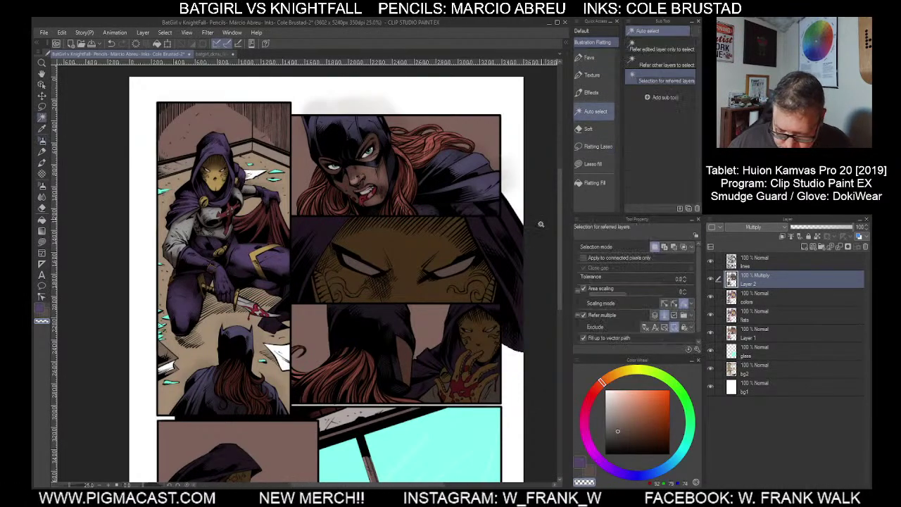
{"action": "left_click", "coordinate": [759, 316]}
{"action": "left_click", "coordinate": [415, 282]}
Lighten Knightfall's mask in the panel three eye close-up on the Multiply layer with the photoshop round brush enlarged to size 1000
{"action": "left_click", "coordinate": [590, 59]}
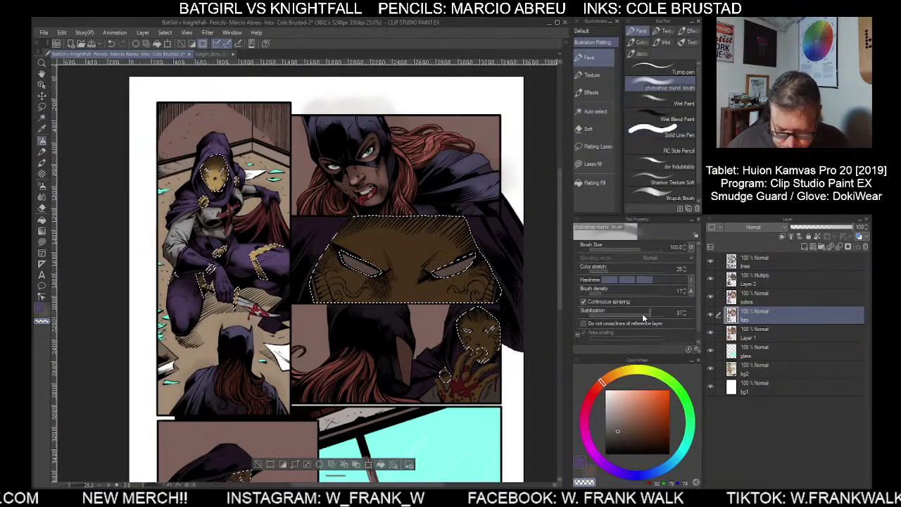
{"action": "key", "text": "bracketright"}
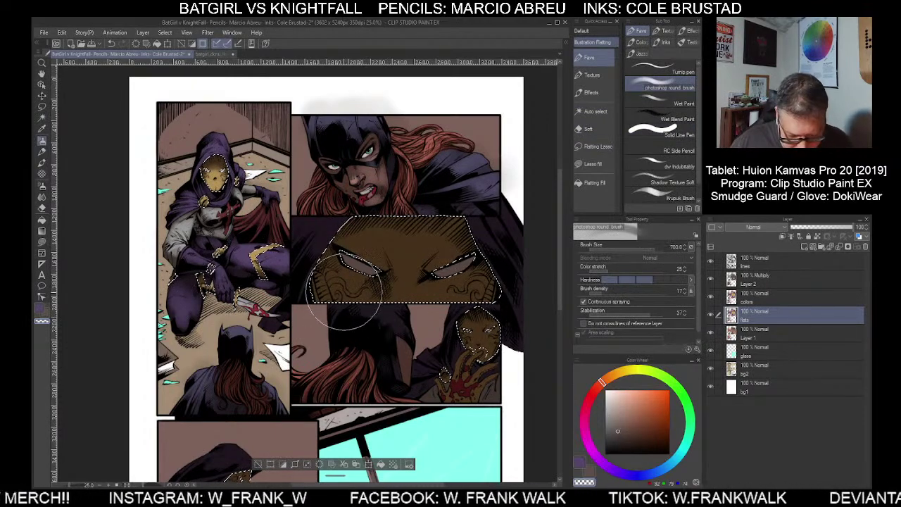
{"action": "key", "text": "bracketright"}
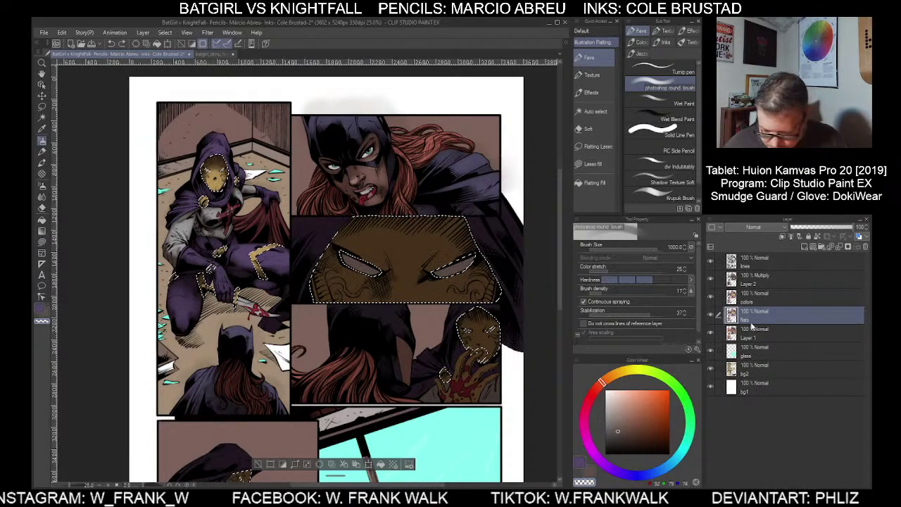
{"action": "left_click", "coordinate": [744, 283]}
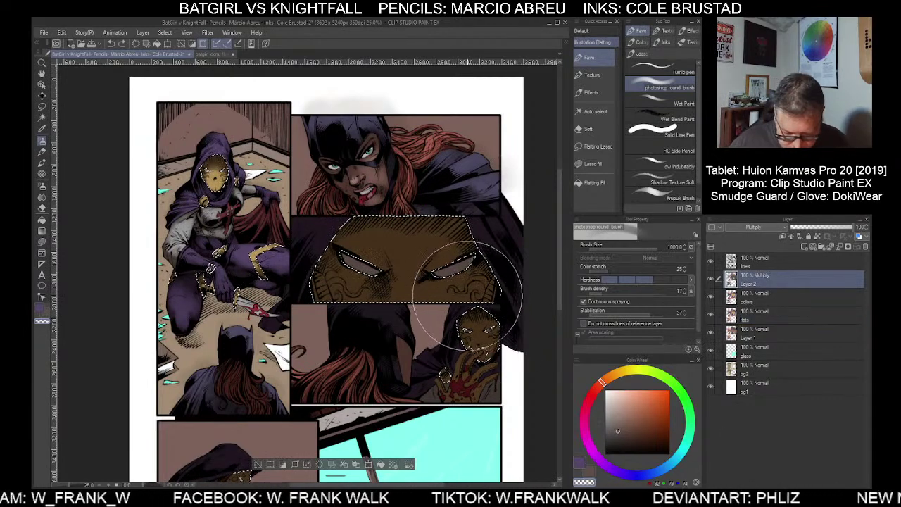
Shade the forehead of the panel three mask with the sub color at size 300, and lighten the panel four mask with transparent color
{"action": "key", "text": "bracketleft"}
{"action": "key", "text": "bracketleft"}
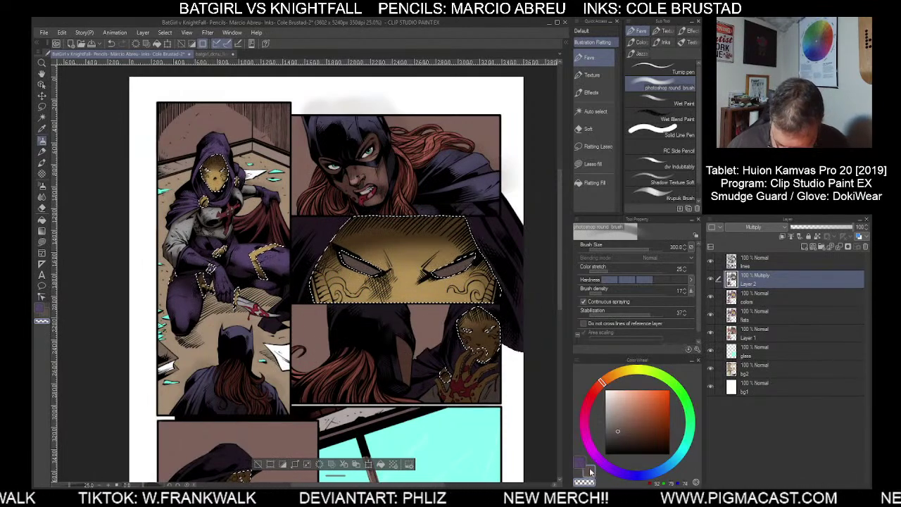
{"action": "key", "text": "c"}
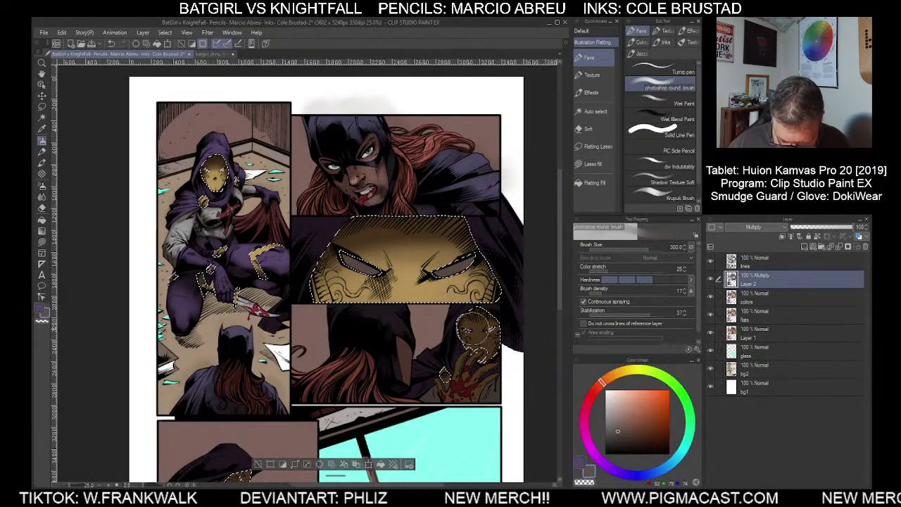
{"action": "left_click", "coordinate": [585, 483]}
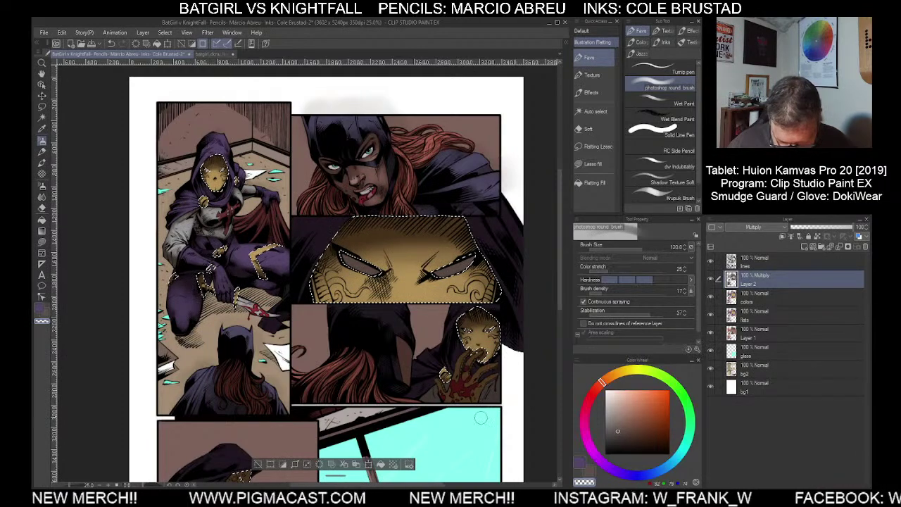
Lighten Knightfall's selected mask in the bottom-left panel with transparent color at brush size 200
{"action": "left_click_drag", "start_coordinate": [446, 451], "coordinate": [511, 302]}
{"action": "key", "text": "bracketright"}
{"action": "key", "text": "bracketright"}
{"action": "key", "text": "bracketright"}
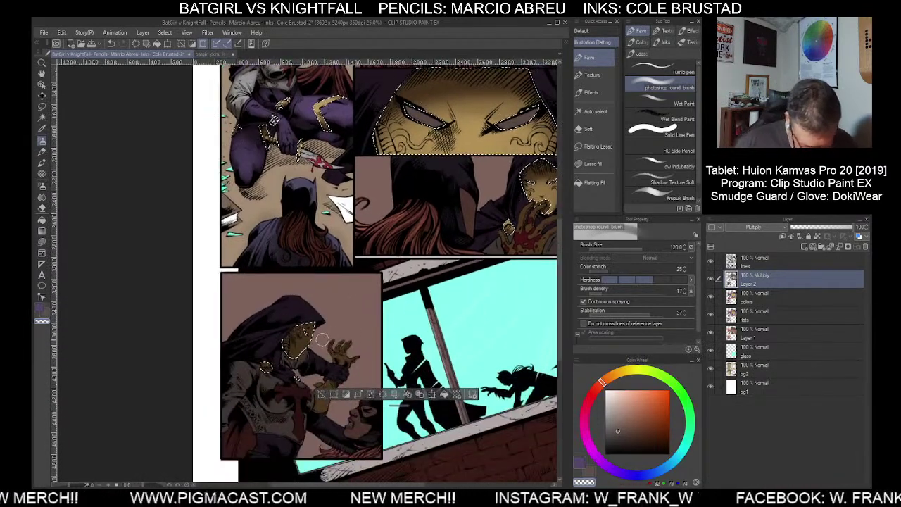
{"action": "left_click_drag", "start_coordinate": [316, 324], "coordinate": [307, 336]}
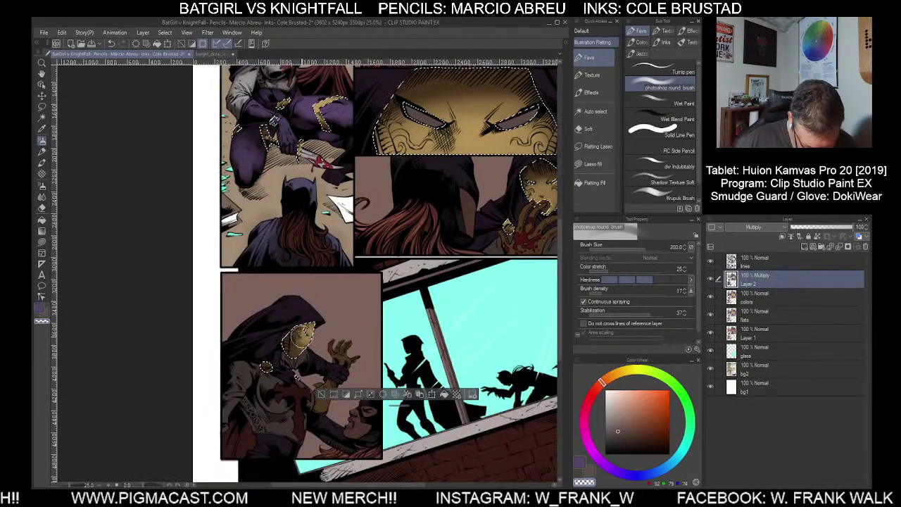
Refine the shadows on the bottom-left panel's mask with the sub color, reducing the brush to size 60, and clear the selection
{"action": "key", "text": "bracketleft"}
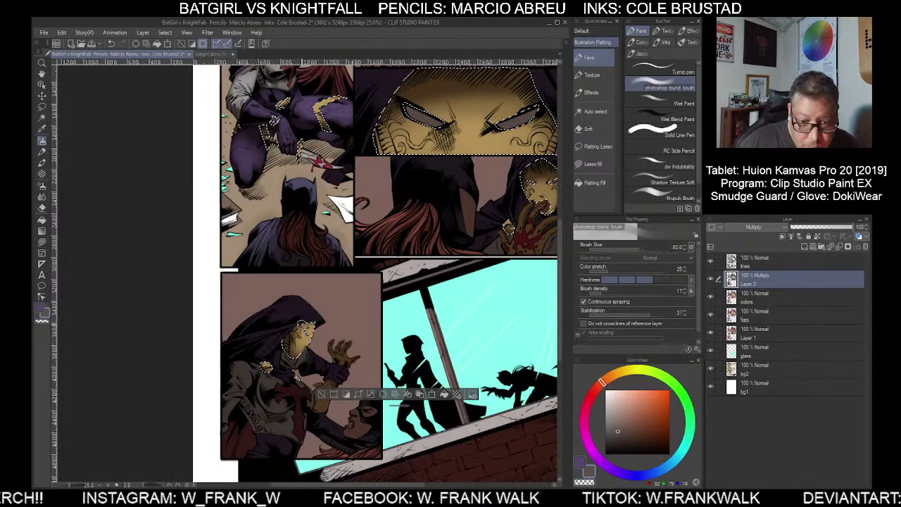
{"action": "key", "text": "["}
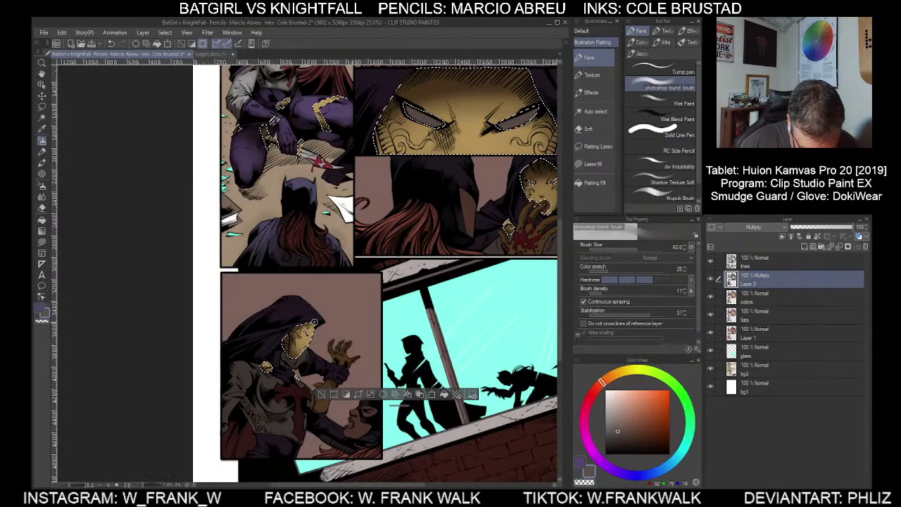
{"action": "key", "text": "ctrl+d"}
Lighten the mouth and chin area of Knightfall's mask in panel four with transparent color at brush size 40
{"action": "scroll", "coordinate": [445, 371], "scroll_direction": "down", "scroll_amount": 2}
{"action": "scroll", "coordinate": [486, 345], "scroll_direction": "up", "scroll_amount": 2}
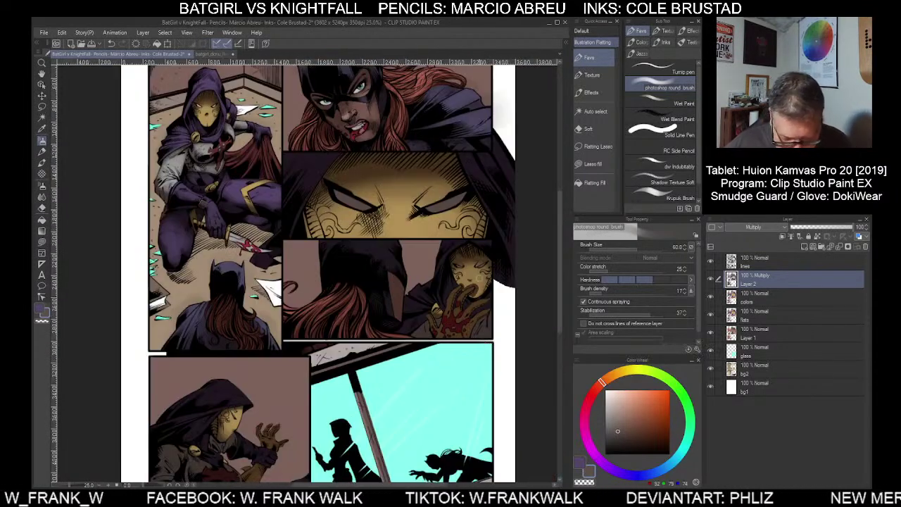
{"action": "scroll", "coordinate": [480, 288], "scroll_direction": "up", "scroll_amount": 2}
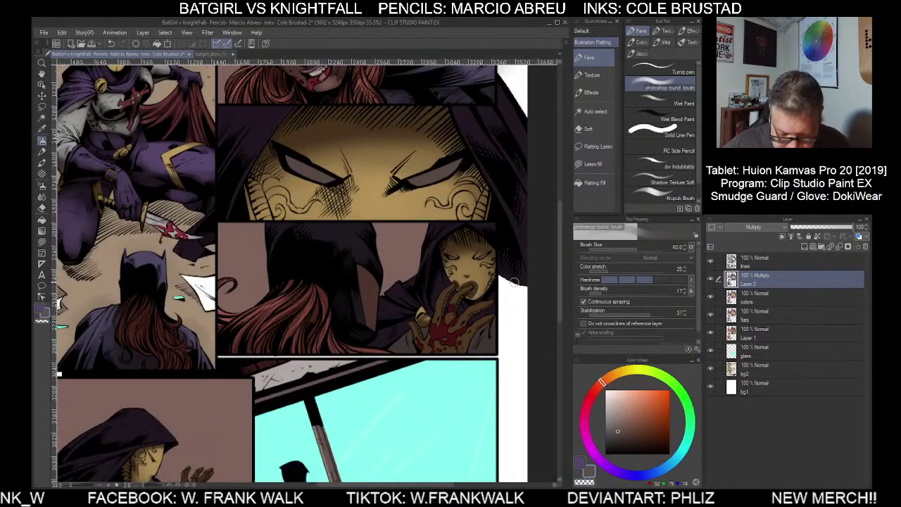
{"action": "scroll", "coordinate": [501, 285], "scroll_direction": "up", "scroll_amount": 2}
{"action": "key", "text": "c"}
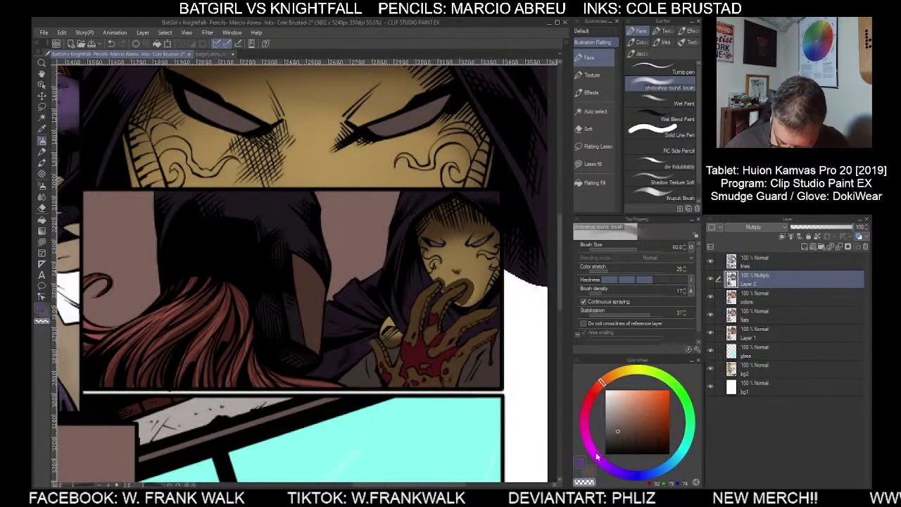
{"action": "key", "text": "bracketleft"}
{"action": "key", "text": "bracketleft"}
{"action": "left_click_drag", "start_coordinate": [458, 302], "coordinate": [464, 300]}
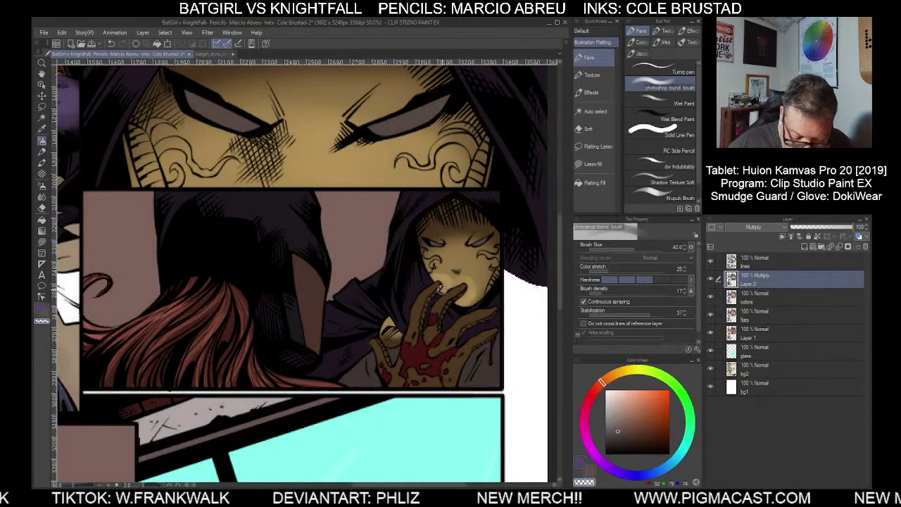
Enlarge the brush to size 100 and soften the light across the cheek of Knightfall's mask in panel four
{"action": "key", "text": "]"}
{"action": "key", "text": "]"}
{"action": "key", "text": "]"}
{"action": "key", "text": "]"}
{"action": "left_click_drag", "start_coordinate": [485, 284], "coordinate": [477, 265]}
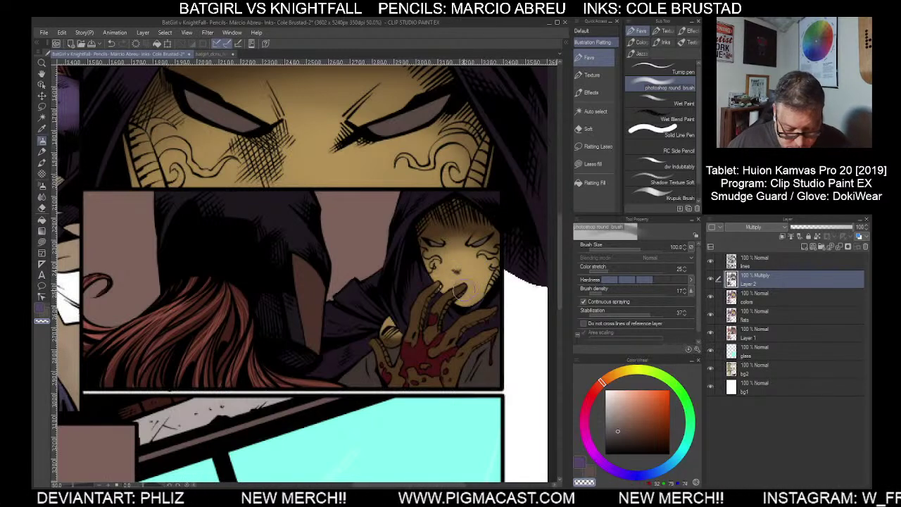
With the Turnip pen at size 50 and transparent colour, erase the Multiply shading from both masked eyes in the close-up panel
{"action": "key", "text": "ctrl+minus"}
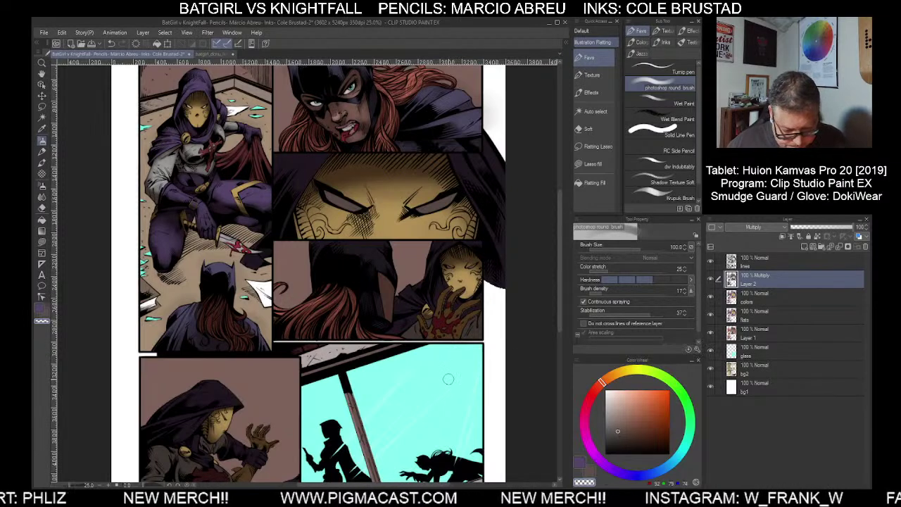
{"action": "left_click_drag", "start_coordinate": [426, 351], "coordinate": [446, 398]}
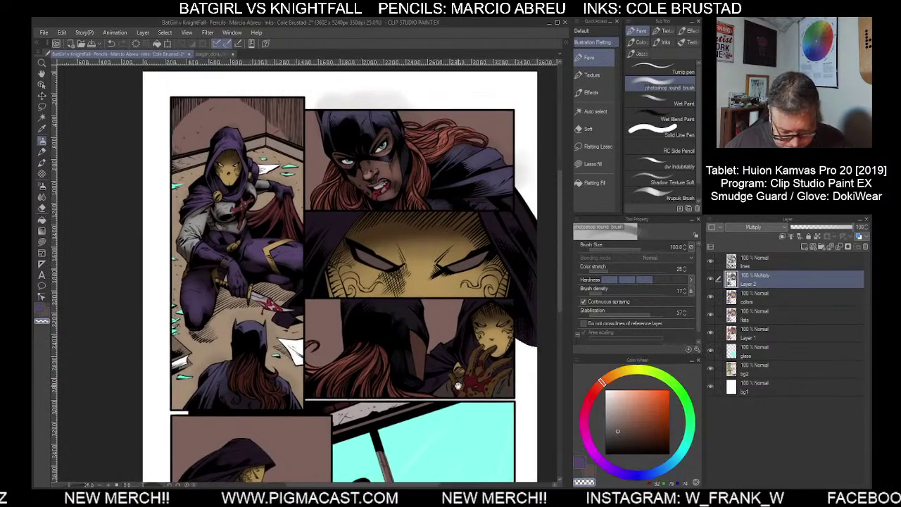
{"action": "left_click", "coordinate": [661, 71]}
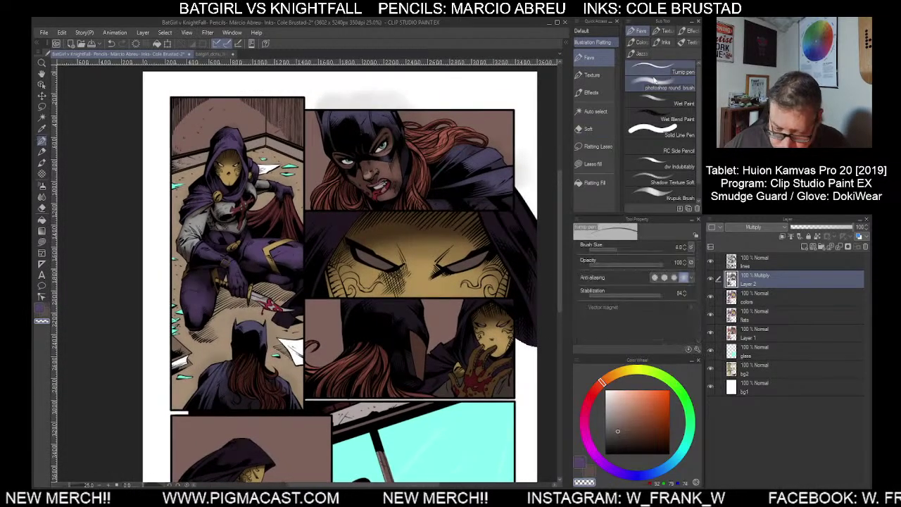
{"action": "key", "text": "ctrl+plus"}
{"action": "key", "text": "bracketright"}
{"action": "key", "text": "bracketright"}
{"action": "key", "text": "bracketright"}
{"action": "key", "text": "bracketright"}
{"action": "key", "text": "bracketright"}
{"action": "key", "text": "bracketright"}
{"action": "key", "text": "bracketright"}
{"action": "key", "text": "bracketright"}
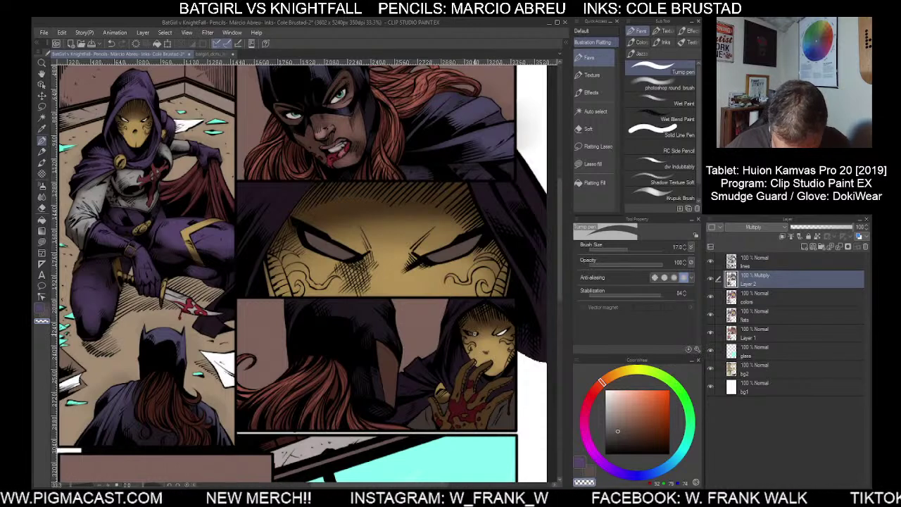
{"action": "key", "text": "bracketright"}
{"action": "key", "text": "bracketright"}
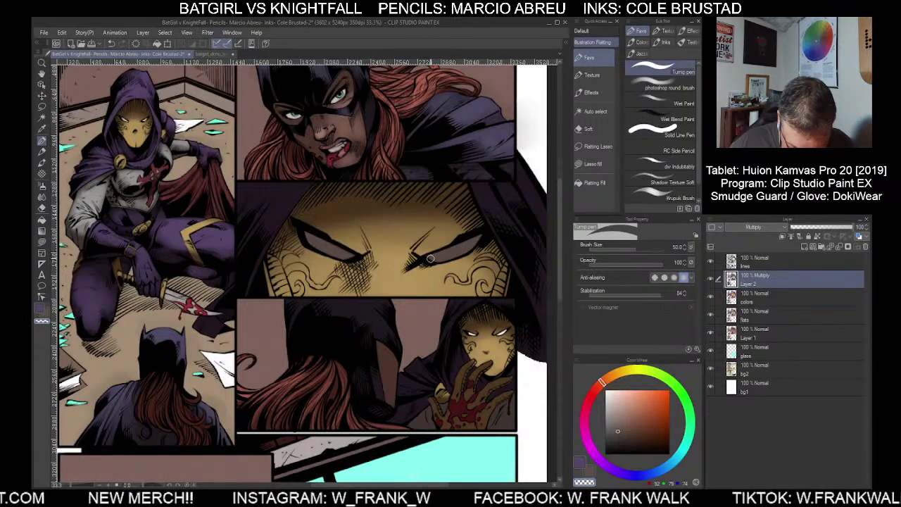
{"action": "mouse_move", "coordinate": [436, 259]}
{"action": "left_mouse_down"}
{"action": "mouse_move", "coordinate": [478, 238]}
{"action": "mouse_move", "coordinate": [430, 257]}
{"action": "mouse_move", "coordinate": [481, 234]}
{"action": "left_mouse_up"}
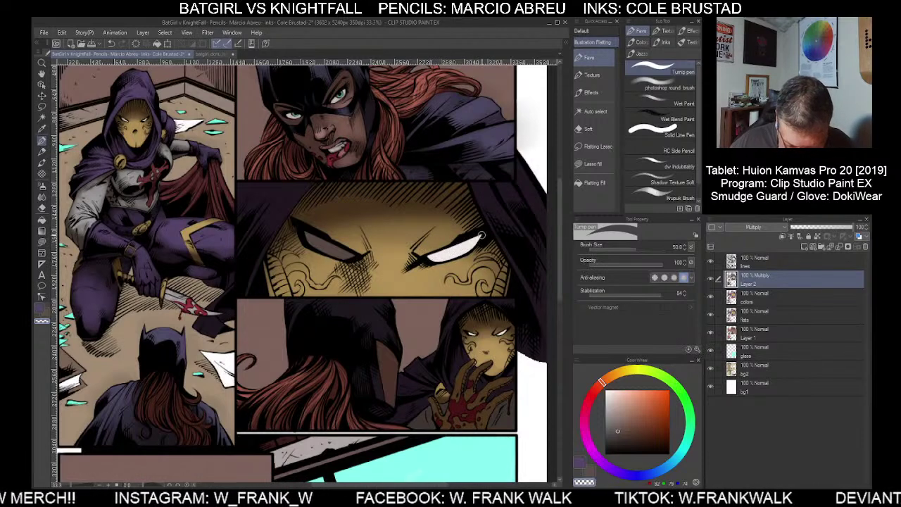
{"action": "mouse_move", "coordinate": [356, 255]}
{"action": "left_mouse_down"}
{"action": "mouse_move", "coordinate": [305, 232]}
{"action": "mouse_move", "coordinate": [352, 256]}
{"action": "mouse_move", "coordinate": [307, 232]}
{"action": "left_mouse_up"}
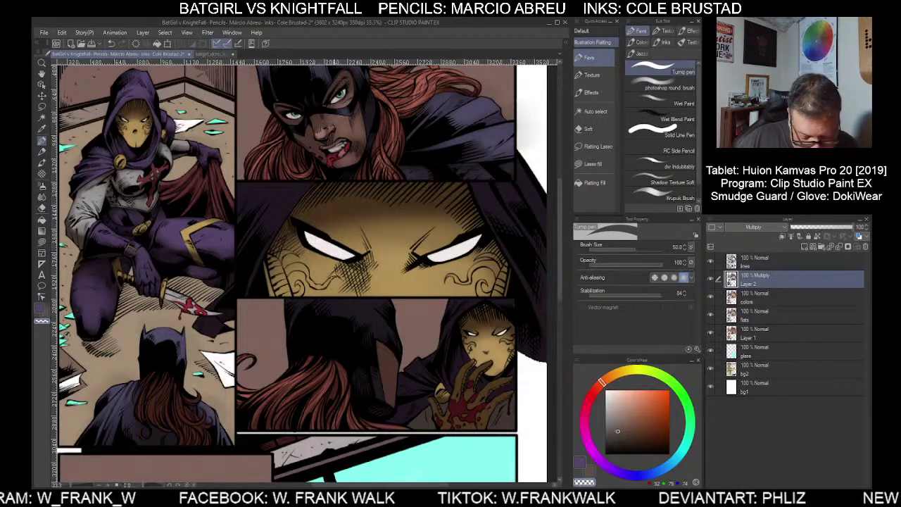
{"action": "key", "text": "ctrl+minus"}
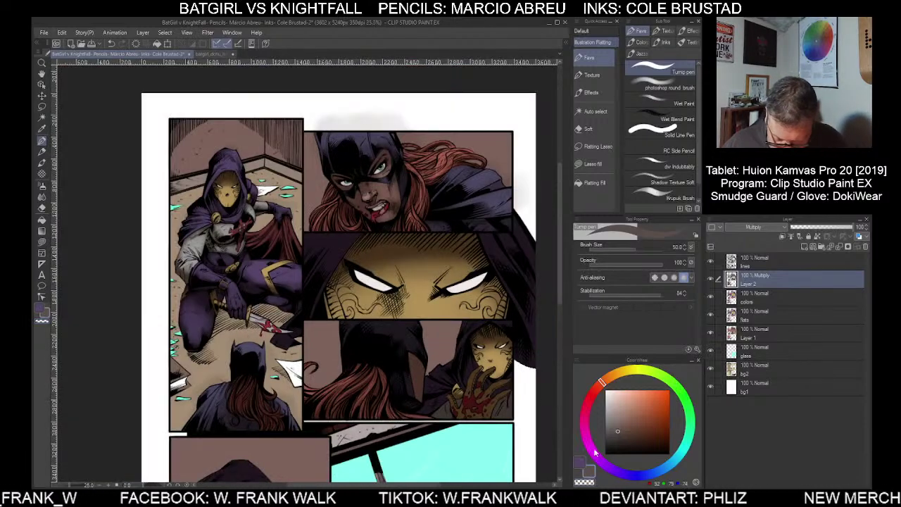
{"action": "scroll", "coordinate": [485, 384], "scroll_direction": "up", "scroll_amount": 1}
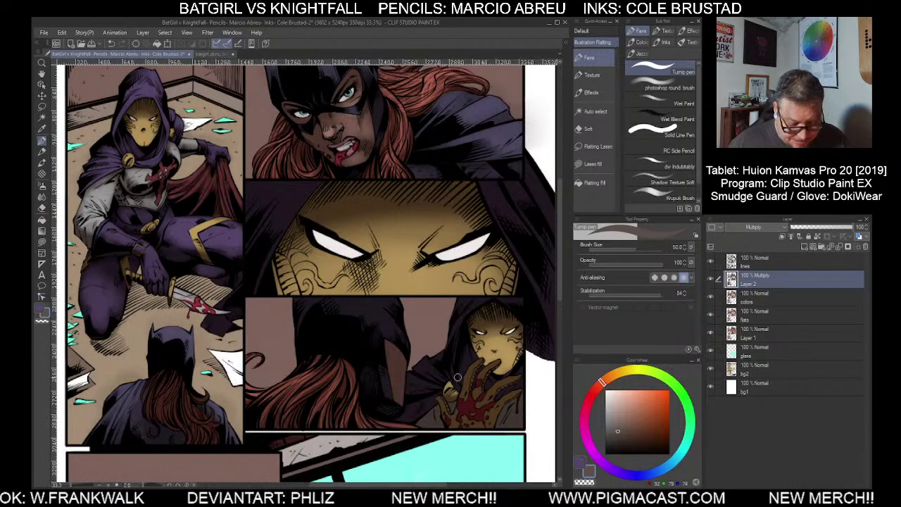
{"action": "scroll", "coordinate": [430, 386], "scroll_direction": "down", "scroll_amount": 3}
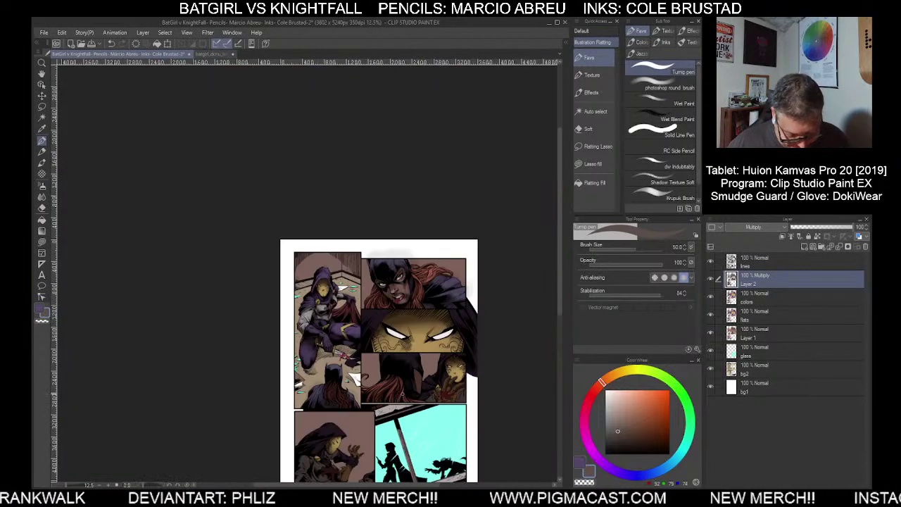
{"action": "scroll", "coordinate": [404, 392], "scroll_direction": "up", "scroll_amount": 2}
{"action": "left_click_drag", "start_coordinate": [406, 389], "coordinate": [394, 452]}
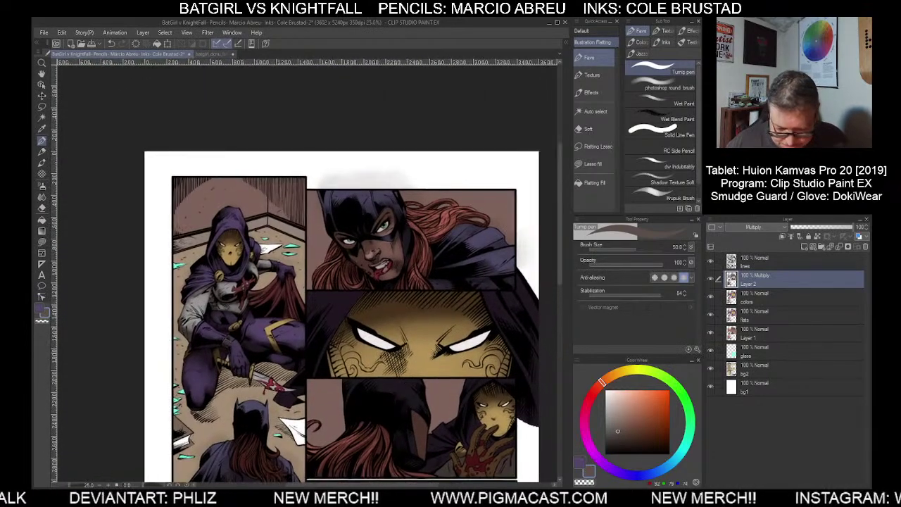
{"action": "left_click", "coordinate": [594, 117]}
{"action": "left_click", "coordinate": [518, 308]}
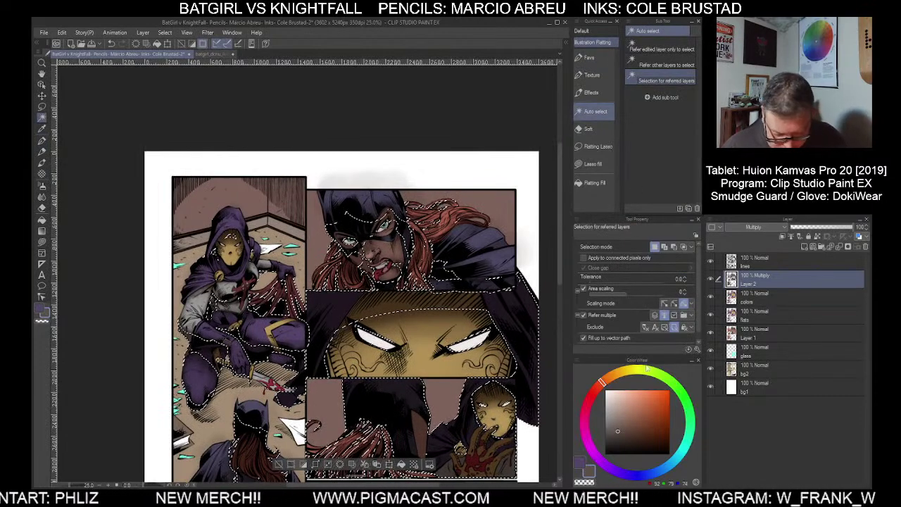
{"action": "left_click", "coordinate": [304, 466]}
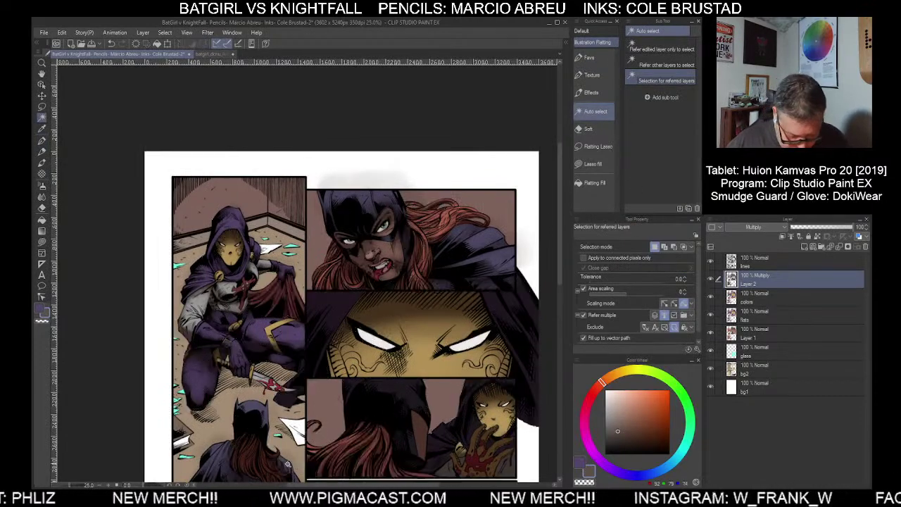
Auto-select the hooded figure's purple areas from the flats layer, then return to Layer 2 with the photoshop round brush
{"action": "left_click", "coordinate": [766, 315]}
{"action": "left_click", "coordinate": [526, 334]}
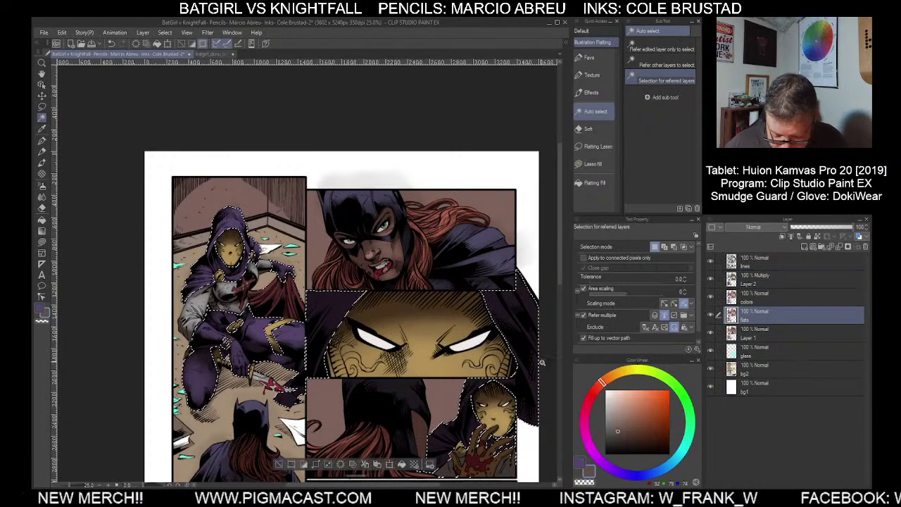
{"action": "left_click", "coordinate": [755, 279]}
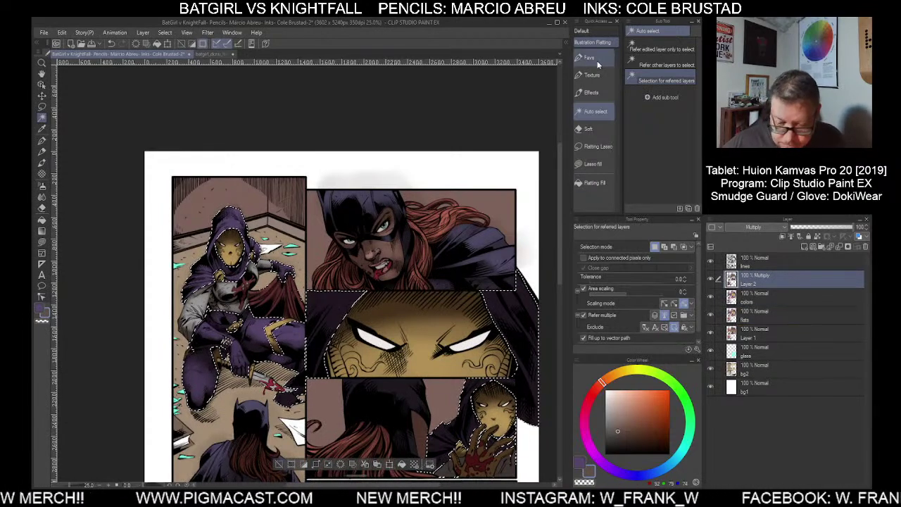
{"action": "left_click", "coordinate": [589, 57]}
{"action": "left_click", "coordinate": [662, 87]}
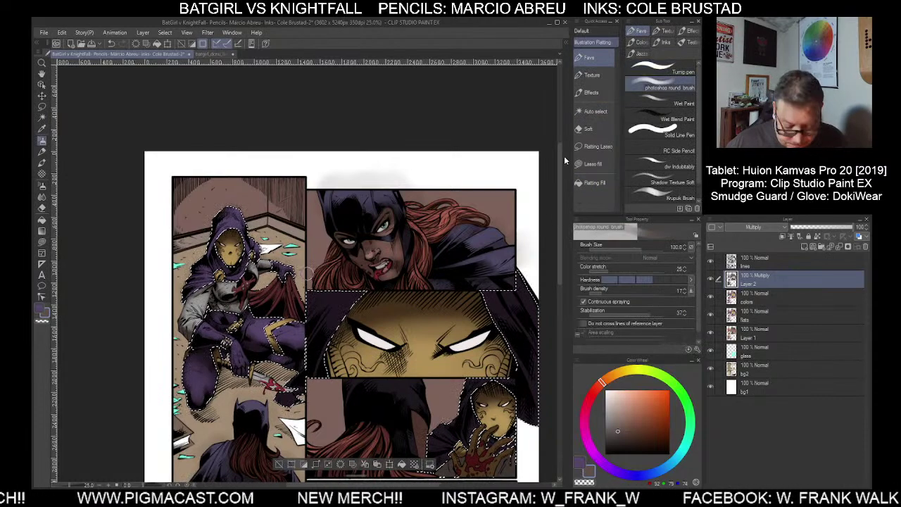
Set the round brush to transparent colour at size 400, drop the selection and undo that deselection
{"action": "key", "text": "bracketright"}
{"action": "key", "text": "bracketright"}
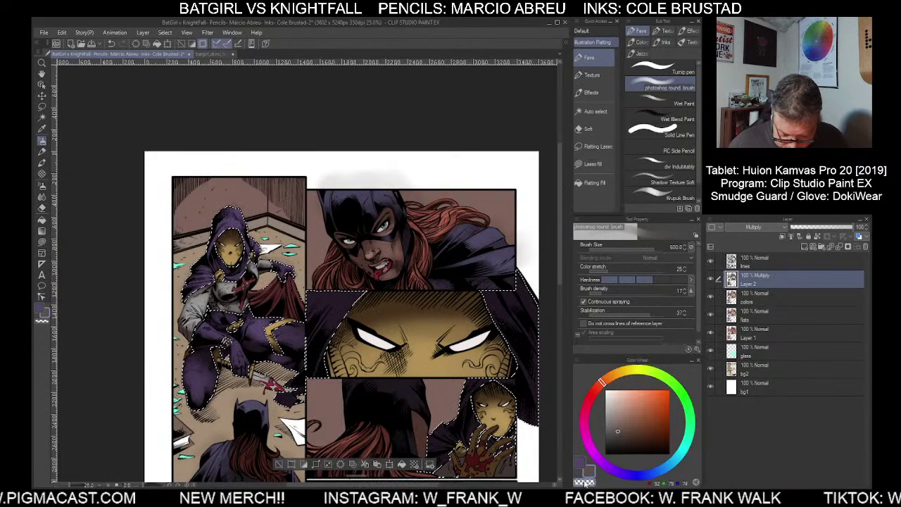
{"action": "key", "text": "bracketleft"}
{"action": "key", "text": "bracketleft"}
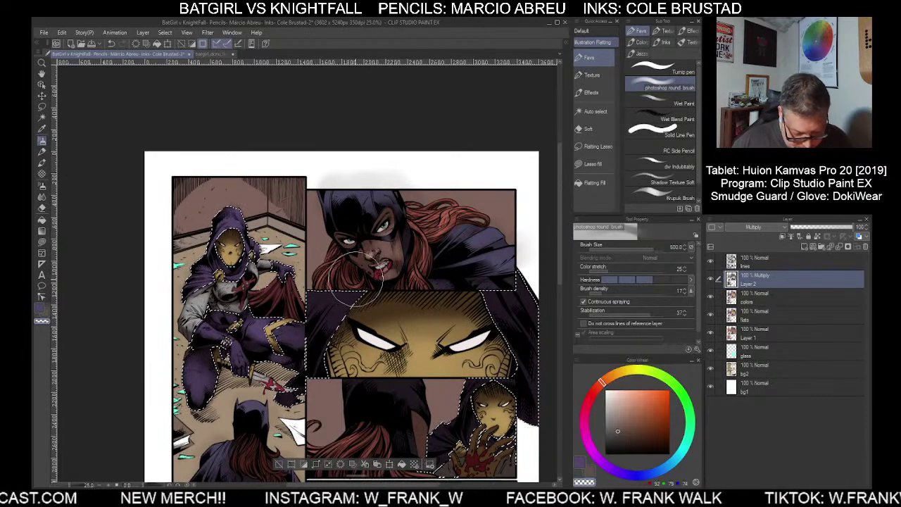
{"action": "key", "text": "ctrl+d"}
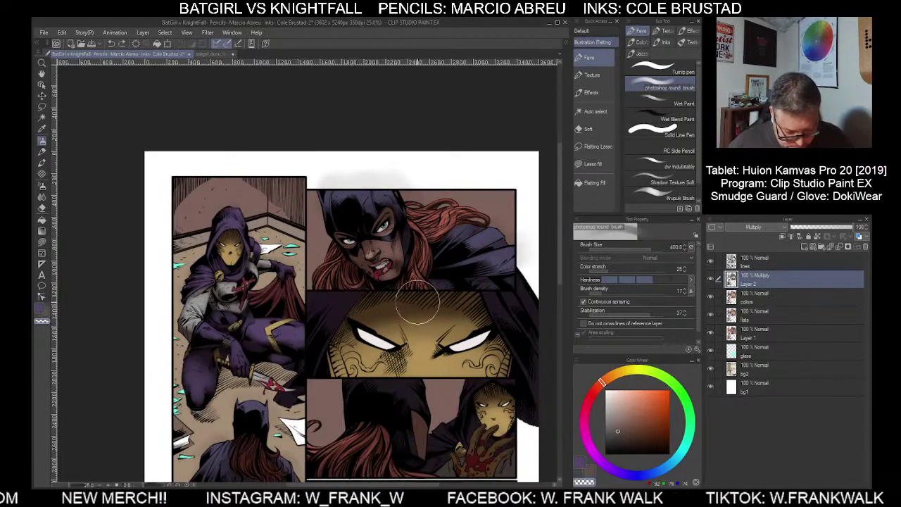
{"action": "key", "text": "ctrl+z"}
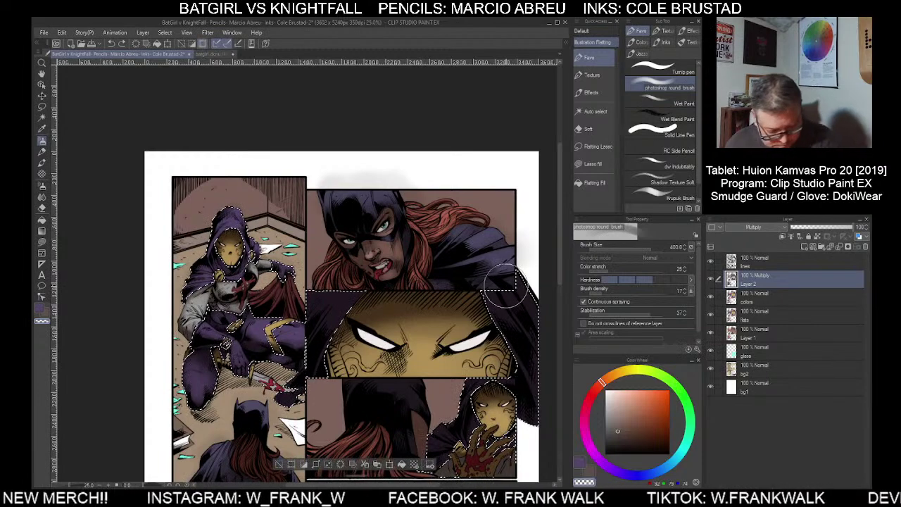
Subtract the crouching figure in the tall panel and the bloody-handed figure's cloak from the selection with the Flatting Lasso
{"action": "left_click", "coordinate": [599, 148]}
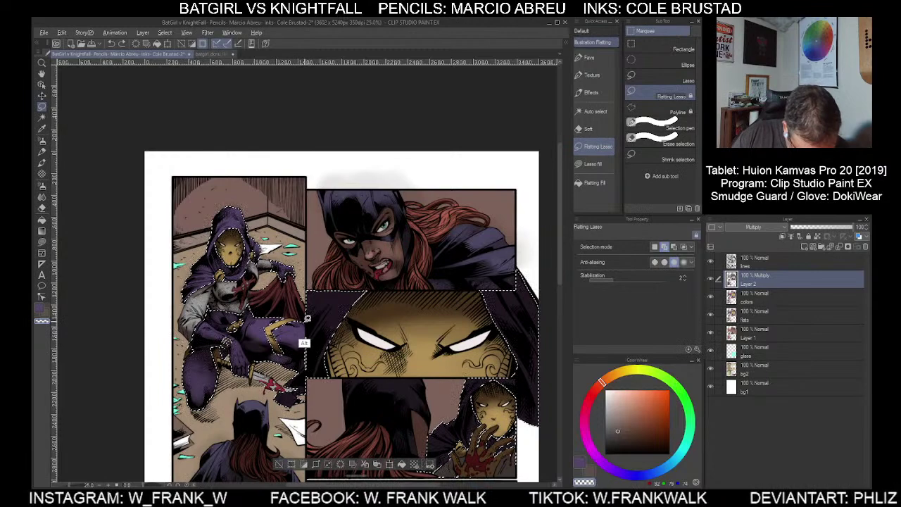
{"action": "mouse_move", "coordinate": [308, 319]}
{"action": "left_mouse_down"}
{"action": "mouse_move", "coordinate": [260, 183]}
{"action": "mouse_move", "coordinate": [179, 225]}
{"action": "mouse_move", "coordinate": [167, 419]}
{"action": "mouse_move", "coordinate": [250, 428]}
{"action": "mouse_move", "coordinate": [295, 403]}
{"action": "mouse_move", "coordinate": [309, 364]}
{"action": "left_mouse_up"}
{"action": "mouse_move", "coordinate": [465, 378]}
{"action": "left_mouse_down"}
{"action": "mouse_move", "coordinate": [428, 451]}
{"action": "mouse_move", "coordinate": [496, 454]}
{"action": "mouse_move", "coordinate": [530, 429]}
{"action": "mouse_move", "coordinate": [518, 382]}
{"action": "left_mouse_up"}
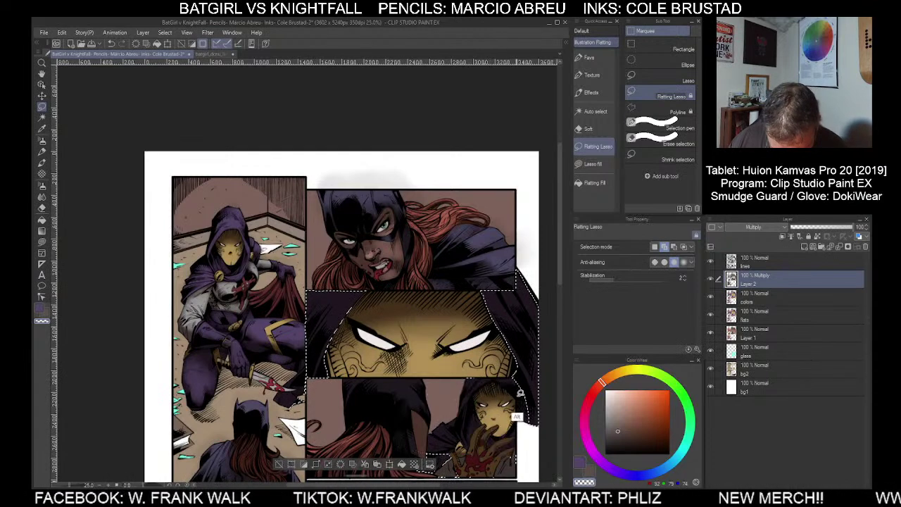
{"action": "left_click_drag", "start_coordinate": [526, 443], "coordinate": [468, 434]}
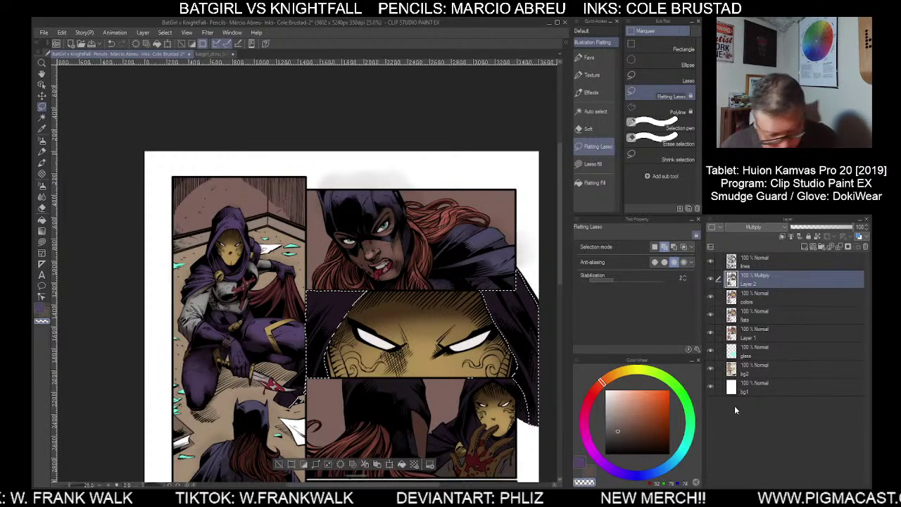
Erase shading broadly from the selected purple hood in the eye close-up using the photoshop round brush at size 600
{"action": "left_click", "coordinate": [589, 57]}
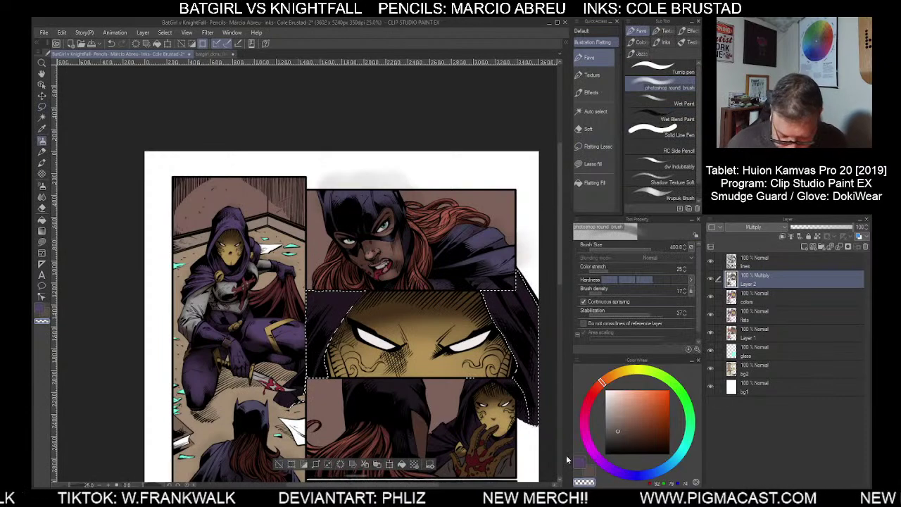
{"action": "key", "text": "]"}
{"action": "mouse_move", "coordinate": [360, 258]}
{"action": "left_mouse_down"}
{"action": "mouse_move", "coordinate": [294, 322]}
{"action": "mouse_move", "coordinate": [313, 317]}
{"action": "mouse_move", "coordinate": [376, 248]}
{"action": "mouse_move", "coordinate": [288, 360]}
{"action": "left_mouse_up"}
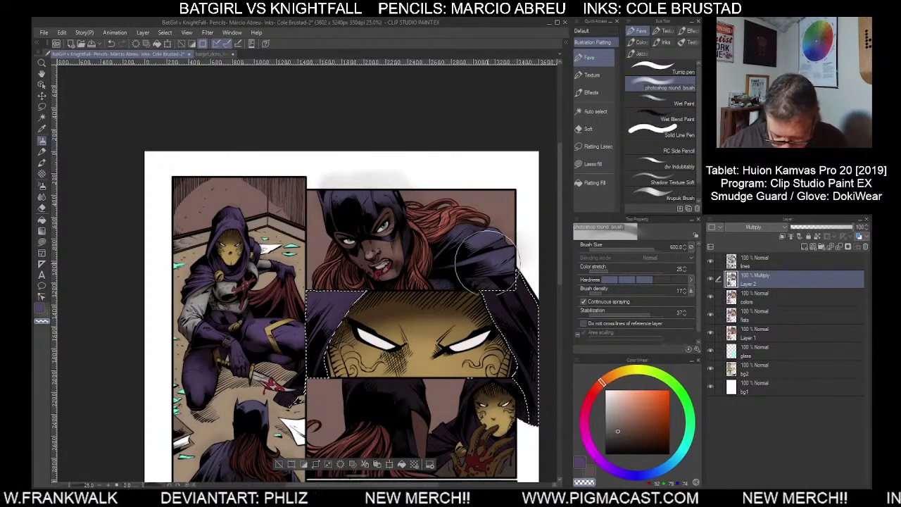
Refine the highlights along the close-up hood's folds with the round brush at sizes 150, 100 and 70
{"action": "key", "text": "bracketleft"}
{"action": "key", "text": "bracketleft"}
{"action": "key", "text": "bracketleft"}
{"action": "key", "text": "bracketleft"}
{"action": "key", "text": "bracketleft"}
{"action": "key", "text": "bracketleft"}
{"action": "key", "text": "bracketleft"}
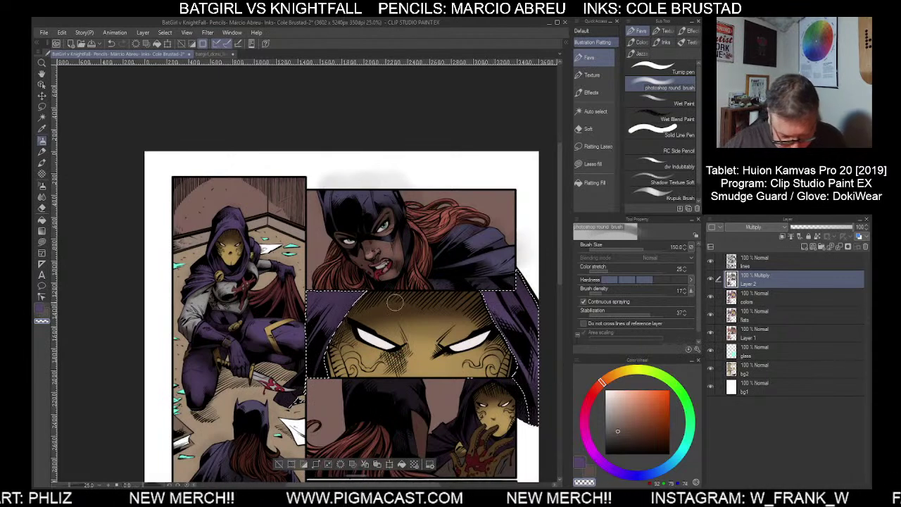
{"action": "key", "text": "["}
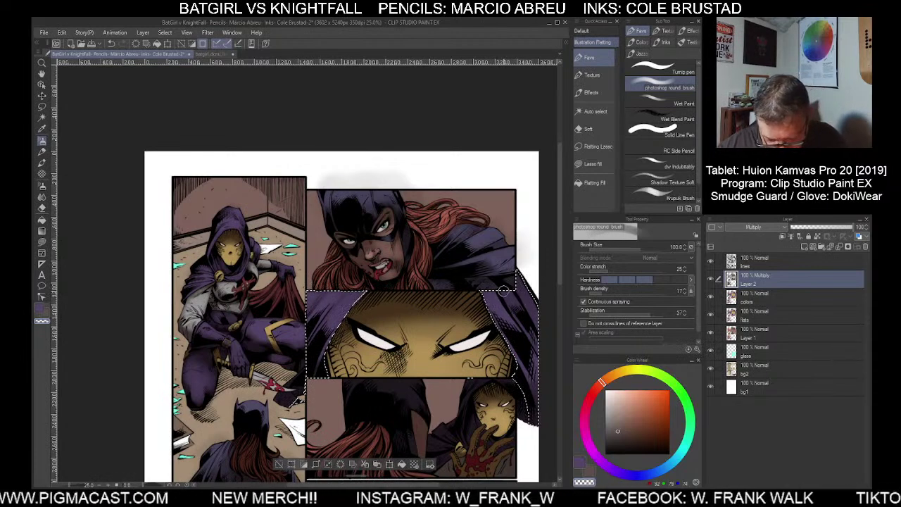
{"action": "key", "text": "bracketleft"}
{"action": "key", "text": "bracketleft"}
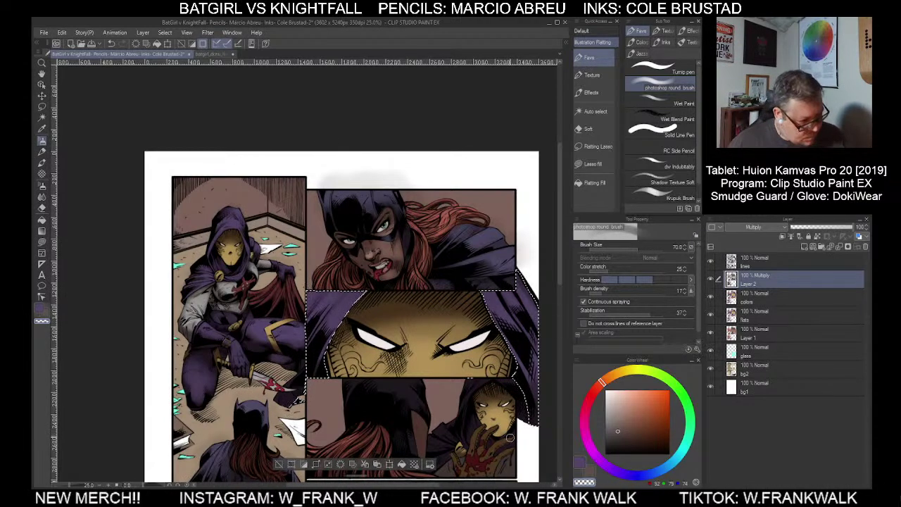
Lighten the top of the purple hood in the panel beside the window with the round brush at size 400
{"action": "left_click_drag", "start_coordinate": [497, 405], "coordinate": [482, 235]}
{"action": "left_click_drag", "start_coordinate": [341, 382], "coordinate": [430, 367]}
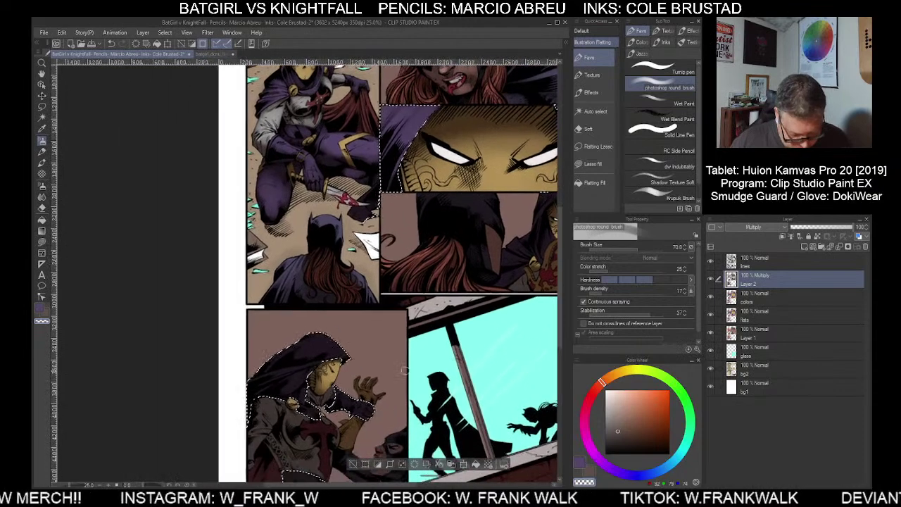
{"action": "key", "text": "bracketright"}
{"action": "key", "text": "bracketright"}
{"action": "key", "text": "bracketright"}
{"action": "key", "text": "bracketright"}
{"action": "key", "text": "bracketright"}
{"action": "key", "text": "bracketright"}
{"action": "key", "text": "bracketright"}
{"action": "key", "text": "bracketright"}
{"action": "key", "text": "bracketright"}
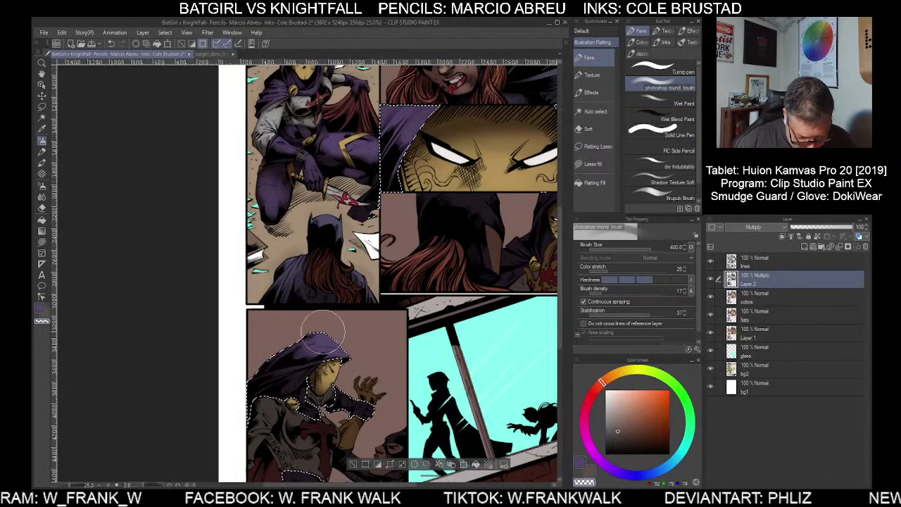
Pick out finer highlights on that hood with the round brush reduced to sizes 80 and 40
{"action": "key", "text": "bracketleft"}
{"action": "key", "text": "bracketleft"}
{"action": "key", "text": "bracketleft"}
{"action": "key", "text": "bracketleft"}
{"action": "key", "text": "bracketleft"}
{"action": "key", "text": "bracketleft"}
{"action": "key", "text": "bracketleft"}
{"action": "key", "text": "bracketleft"}
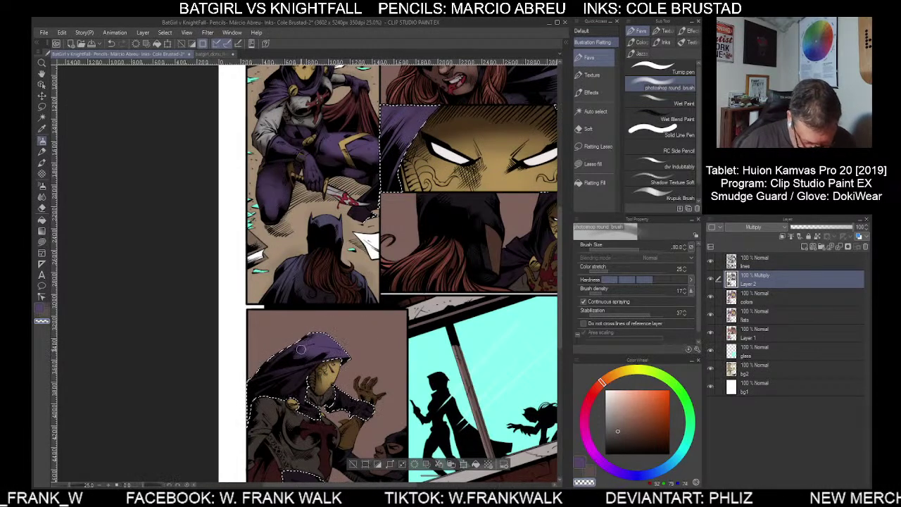
{"action": "key", "text": "bracketleft"}
{"action": "key", "text": "bracketleft"}
{"action": "key", "text": "bracketleft"}
{"action": "key", "text": "bracketleft"}
{"action": "key", "text": "bracketleft"}
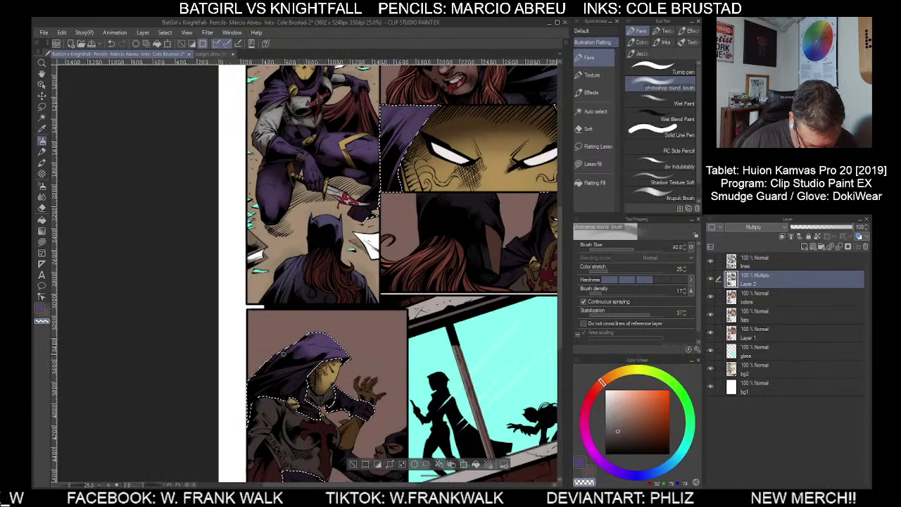
Erase more shading from the cloak folds and raised purple sleeve of the hooded figure beside the window
{"action": "left_click_drag", "start_coordinate": [308, 373], "coordinate": [392, 328]}
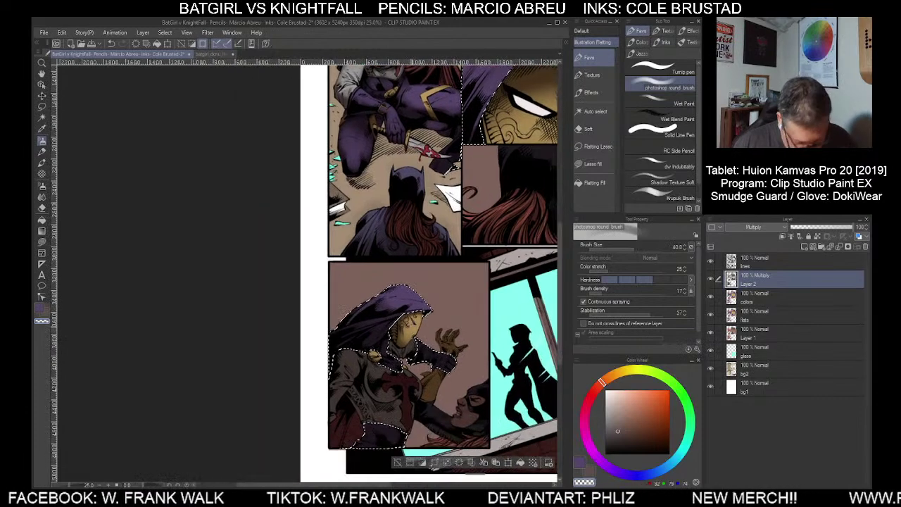
{"action": "scroll", "coordinate": [392, 328], "scroll_direction": "up", "scroll_amount": 1}
{"action": "key", "text": "bracketleft"}
{"action": "key", "text": "bracketleft"}
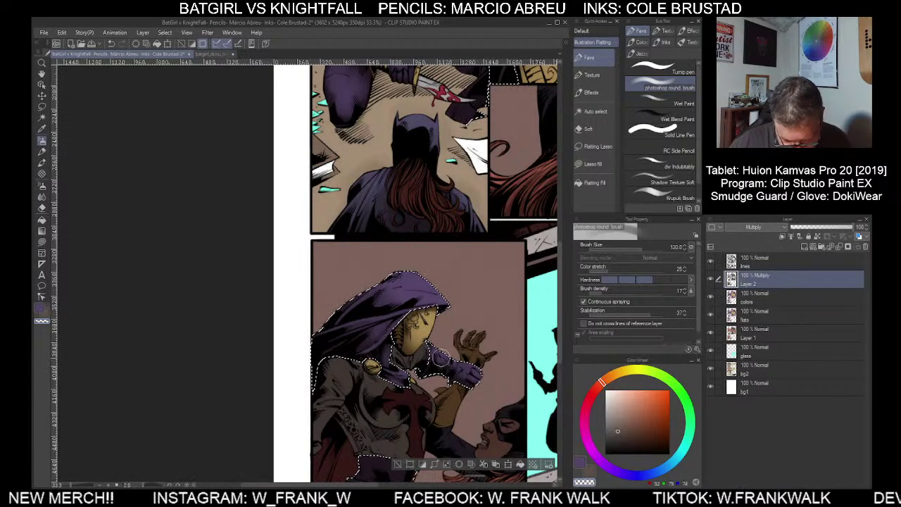
Refine the highlights on the raised purple sleeve and gloved fist beside the window with the round brush reduced to sizes 70, 25 and 20
{"action": "left_click", "coordinate": [589, 475]}
{"action": "key", "text": "bracketleft"}
{"action": "key", "text": "bracketleft"}
{"action": "key", "text": "bracketleft"}
{"action": "key", "text": "bracketleft"}
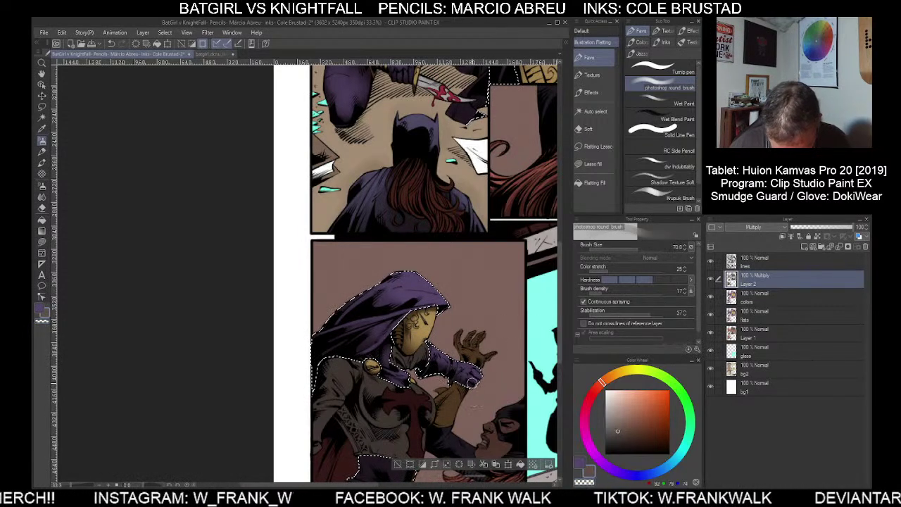
{"action": "key", "text": "bracketleft"}
{"action": "key", "text": "bracketleft"}
{"action": "key", "text": "bracketleft"}
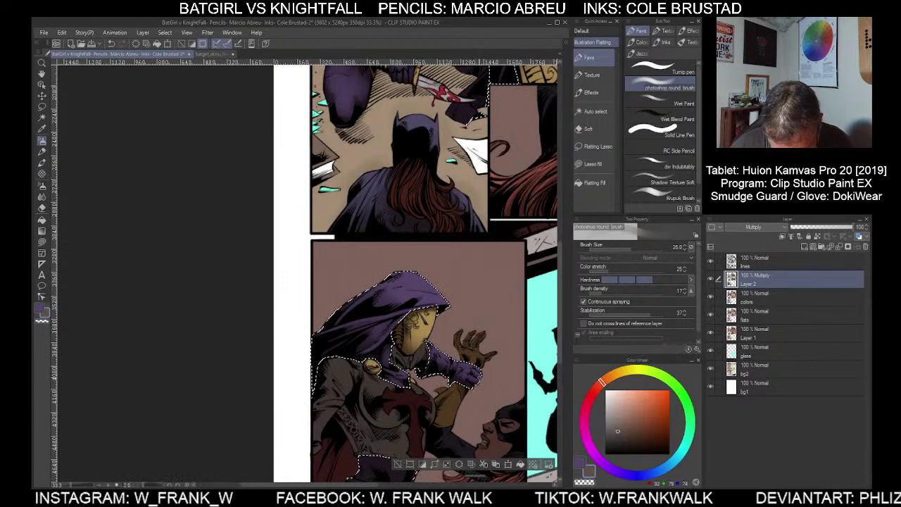
{"action": "key", "text": "bracketleft"}
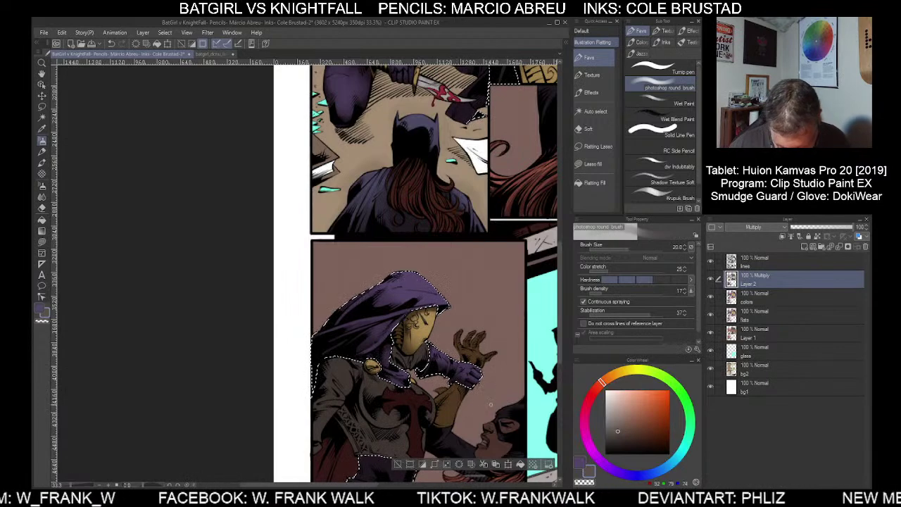
Erase shading from the purple garment at the hooded figure's waist with the transparent round brush at sizes 170 and 30
{"action": "left_click_drag", "start_coordinate": [501, 413], "coordinate": [477, 321]}
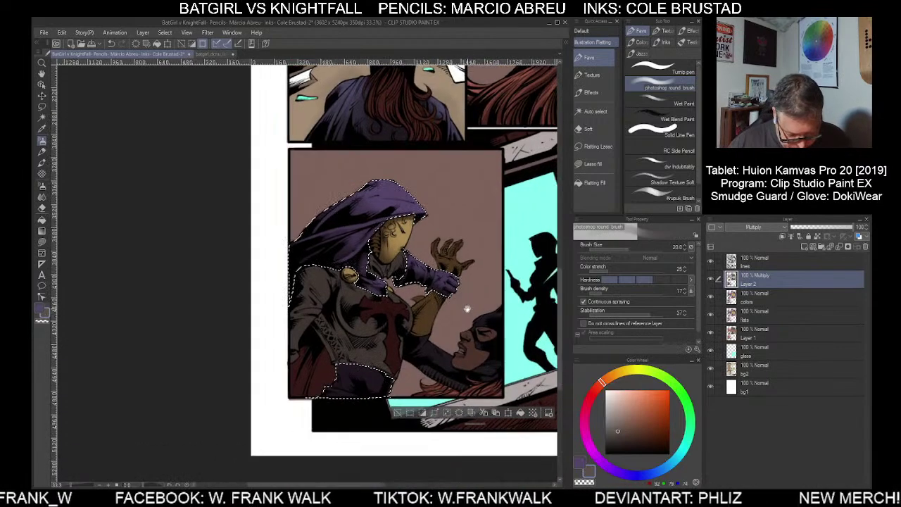
{"action": "left_click", "coordinate": [580, 462]}
{"action": "left_click", "coordinate": [588, 483]}
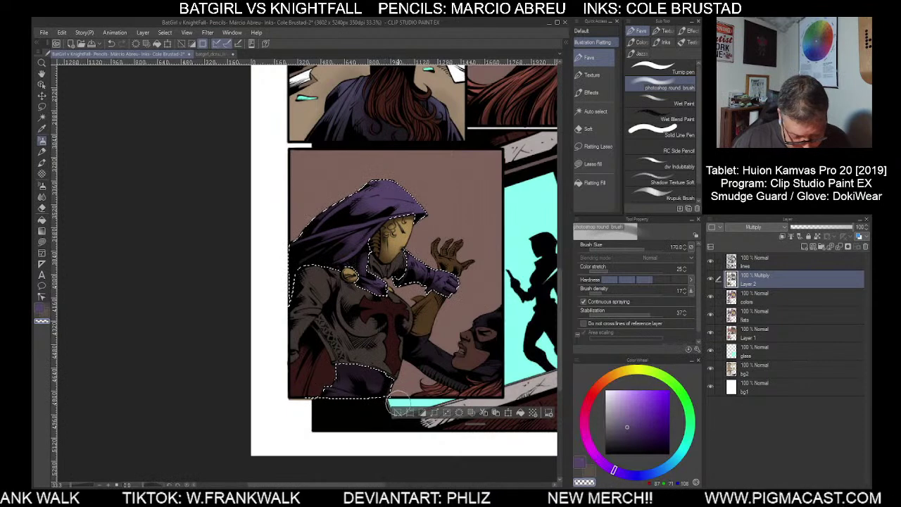
{"action": "key", "text": "["}
{"action": "key", "text": "["}
{"action": "key", "text": "["}
{"action": "key", "text": "["}
{"action": "key", "text": "["}
{"action": "key", "text": "["}
{"action": "key", "text": "["}
{"action": "key", "text": "["}
{"action": "key", "text": "["}
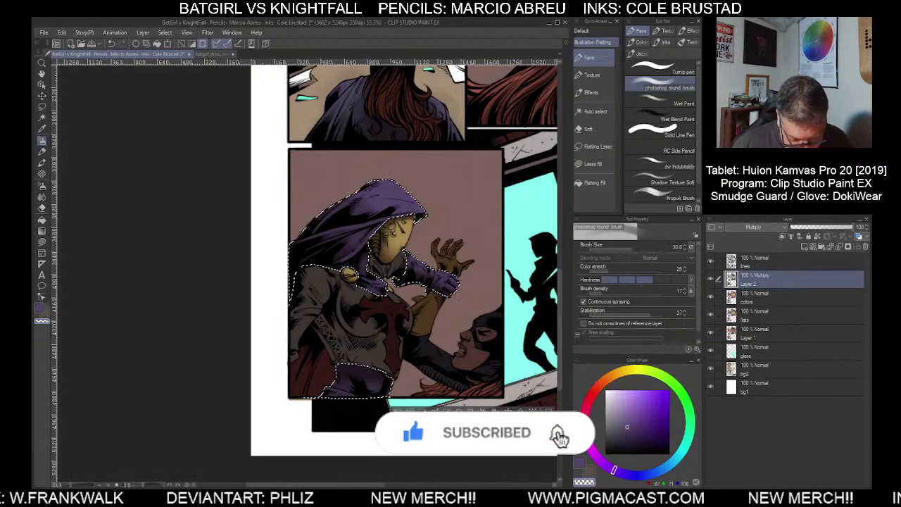
Replace the selection with the purple costume areas on the flats layer and exclude the close-up hood using the Flatting Lasso
{"action": "left_click_drag", "start_coordinate": [502, 275], "coordinate": [394, 386]}
{"action": "mouse_move", "coordinate": [521, 309]}
{"action": "left_mouse_down"}
{"action": "mouse_move", "coordinate": [461, 398]}
{"action": "mouse_move", "coordinate": [444, 462]}
{"action": "left_mouse_up"}
{"action": "mouse_move", "coordinate": [451, 366]}
{"action": "left_mouse_down"}
{"action": "mouse_move", "coordinate": [401, 416]}
{"action": "mouse_move", "coordinate": [394, 377]}
{"action": "left_mouse_up"}
{"action": "left_click", "coordinate": [217, 465]}
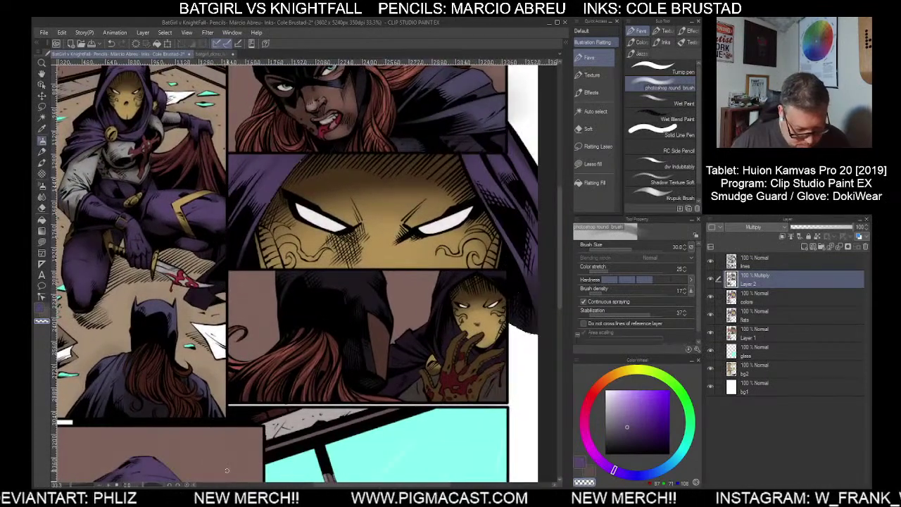
{"action": "left_click", "coordinate": [597, 115]}
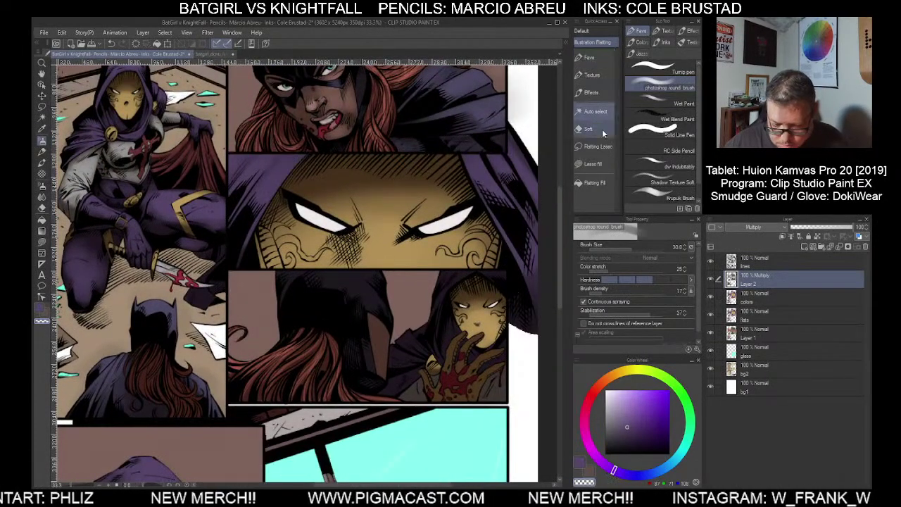
{"action": "left_click", "coordinate": [763, 335]}
{"action": "left_click", "coordinate": [758, 317]}
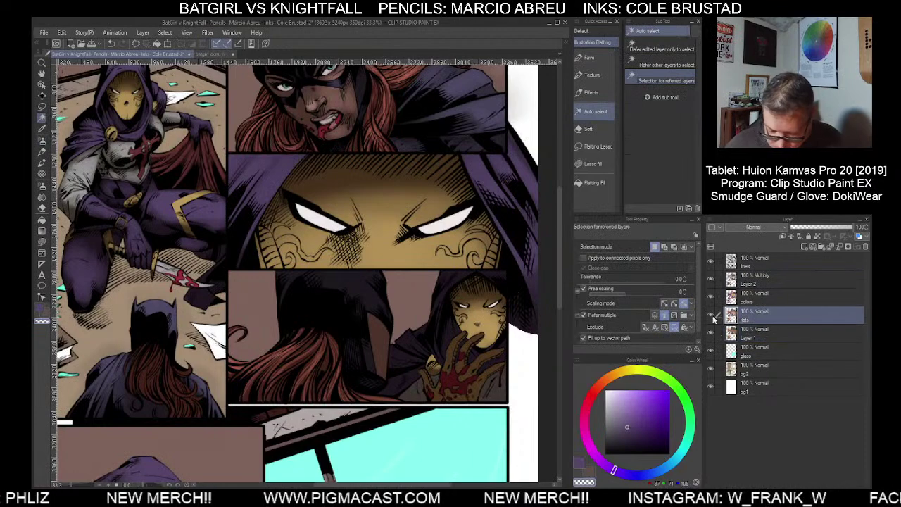
{"action": "left_click", "coordinate": [438, 332]}
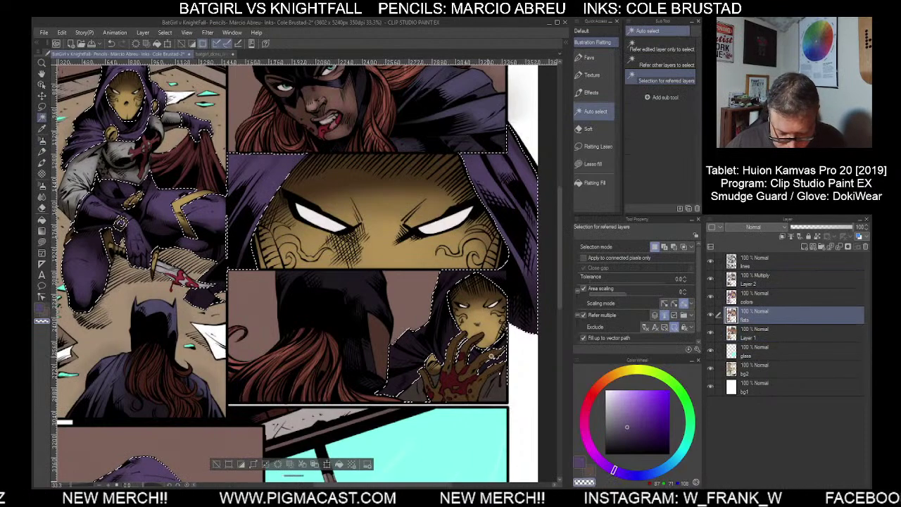
{"action": "left_click", "coordinate": [596, 145]}
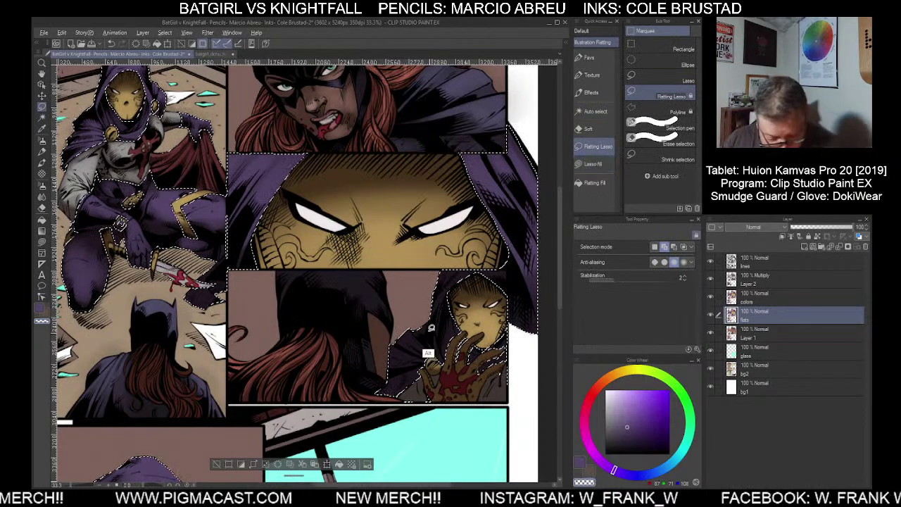
{"action": "mouse_move", "coordinate": [435, 267]}
{"action": "left_mouse_down"}
{"action": "mouse_move", "coordinate": [234, 268]}
{"action": "mouse_move", "coordinate": [185, 258]}
{"action": "mouse_move", "coordinate": [227, 151]}
{"action": "mouse_move", "coordinate": [439, 92]}
{"action": "mouse_move", "coordinate": [539, 116]}
{"action": "mouse_move", "coordinate": [557, 162]}
{"action": "mouse_move", "coordinate": [559, 305]}
{"action": "mouse_move", "coordinate": [526, 356]}
{"action": "mouse_move", "coordinate": [488, 330]}
{"action": "mouse_move", "coordinate": [483, 268]}
{"action": "left_mouse_up"}
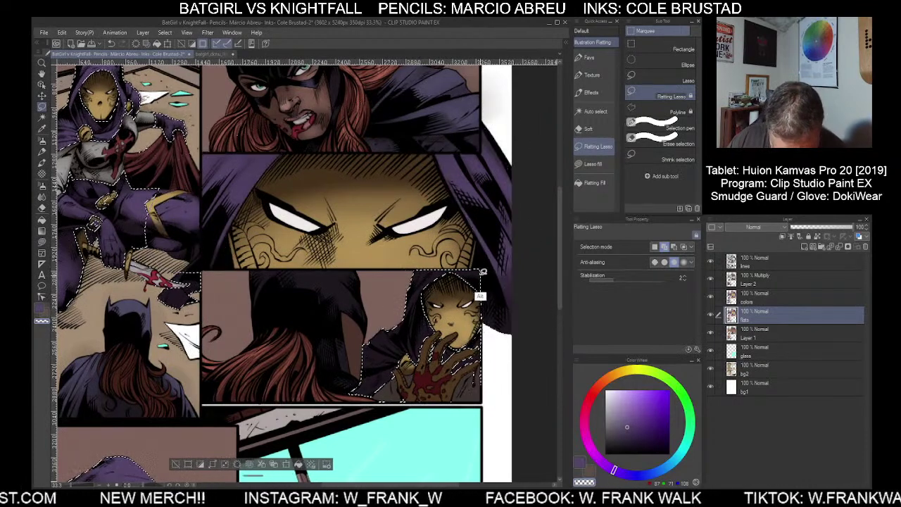
Lighten the purple cloak of the hooded figure with the bloodied hand on Layer 2, using the round brush at size 250
{"action": "left_click", "coordinate": [589, 57]}
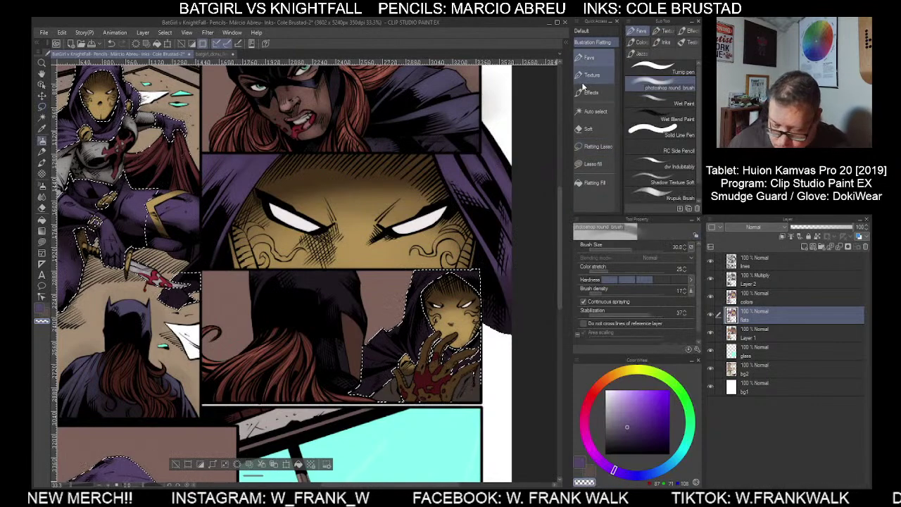
{"action": "left_click", "coordinate": [762, 284]}
{"action": "key", "text": "bracketright"}
{"action": "key", "text": "bracketright"}
{"action": "key", "text": "bracketright"}
{"action": "key", "text": "bracketright"}
{"action": "key", "text": "bracketright"}
{"action": "key", "text": "bracketright"}
{"action": "key", "text": "bracketright"}
{"action": "key", "text": "bracketright"}
{"action": "key", "text": "bracketright"}
{"action": "key", "text": "bracketright"}
{"action": "key", "text": "bracketleft"}
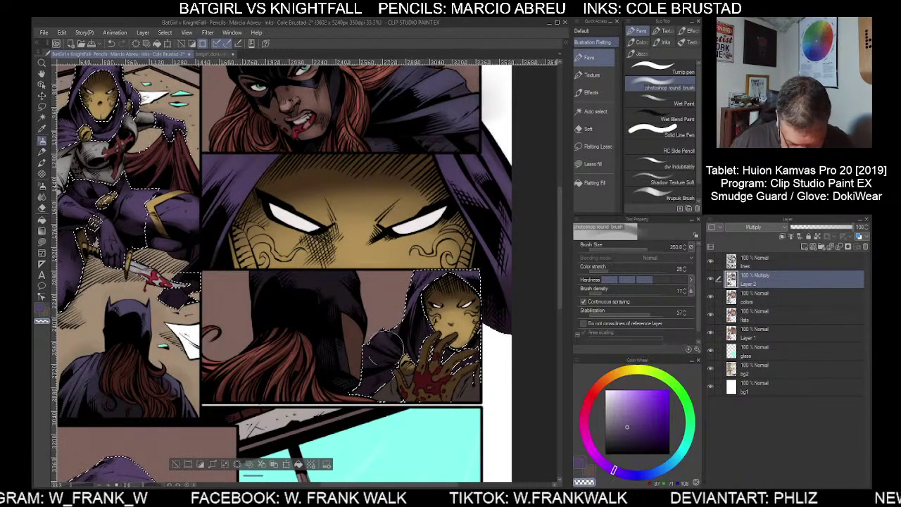
Pick out finer highlights on that figure's hood and cloak folds with the round brush at sizes 50 and 60, and clear the selection
{"action": "key", "text": "bracketright"}
{"action": "key", "text": "bracketleft"}
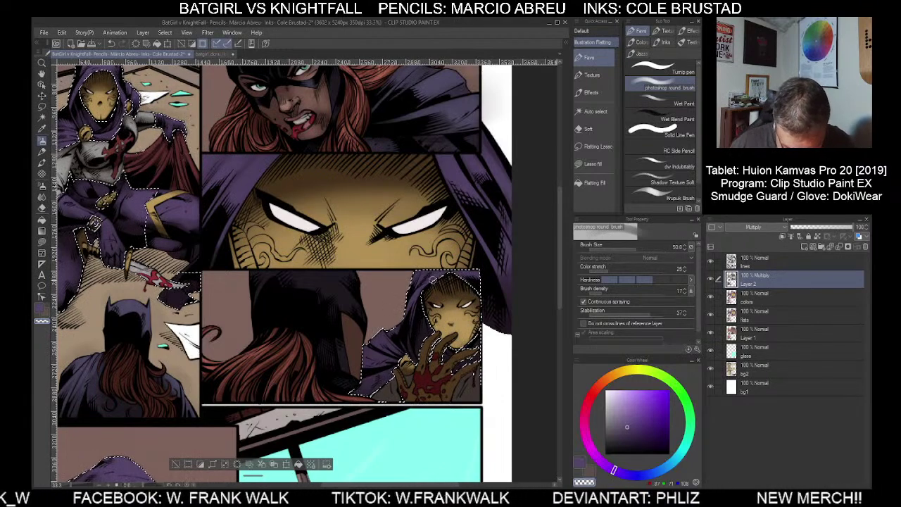
{"action": "key", "text": "bracketright"}
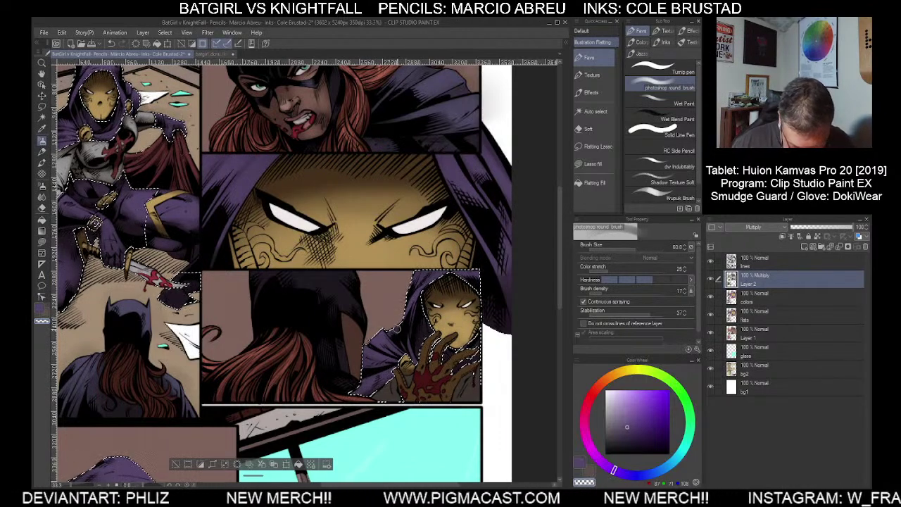
{"action": "key", "text": "bracketright"}
{"action": "key", "text": "bracketright"}
{"action": "key", "text": "bracketright"}
{"action": "key", "text": "bracketright"}
{"action": "key", "text": "bracketright"}
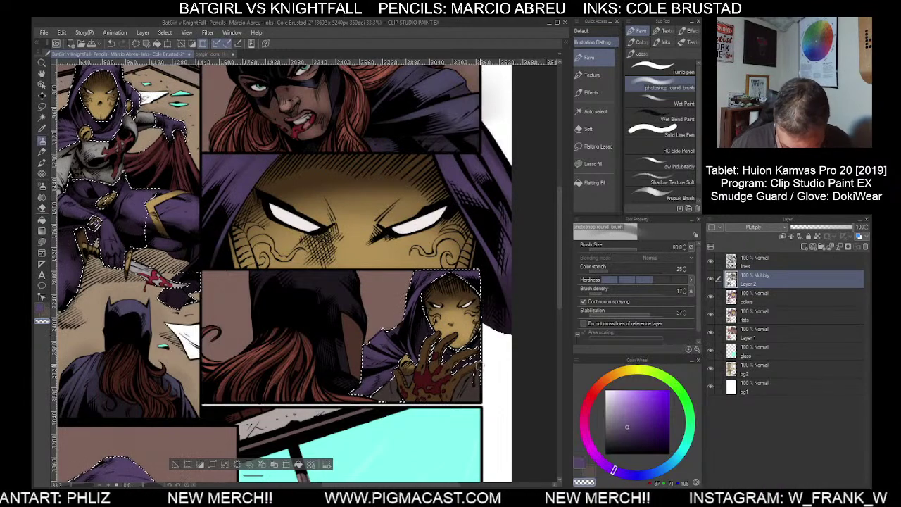
{"action": "key", "text": "bracketright"}
{"action": "key", "text": "bracketright"}
{"action": "key", "text": "bracketright"}
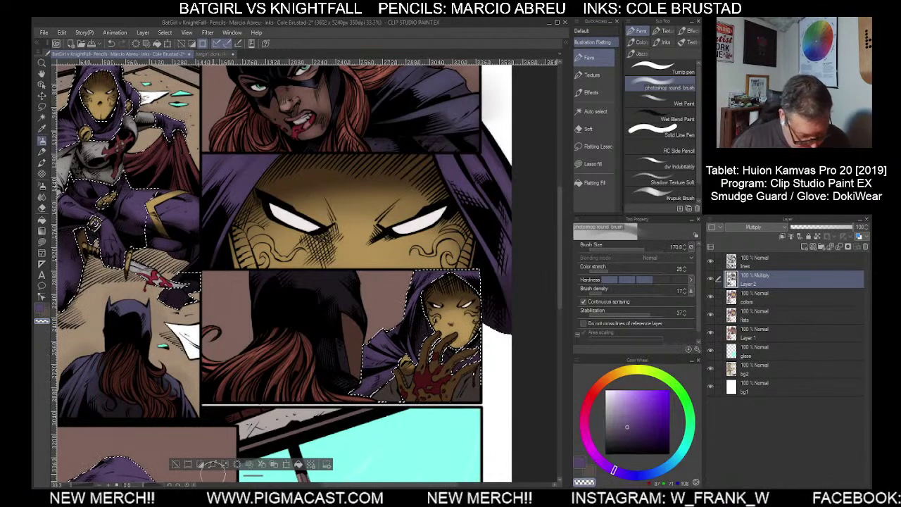
{"action": "key", "text": "ctrl+d"}
Auto select Batgirl's cowl and cape areas on the flats layer and lighten them on Layer 2 with the round brush at sizes 500 and 200
{"action": "scroll", "coordinate": [417, 424], "scroll_direction": "down", "scroll_amount": 1}
{"action": "left_click_drag", "start_coordinate": [489, 415], "coordinate": [513, 372]}
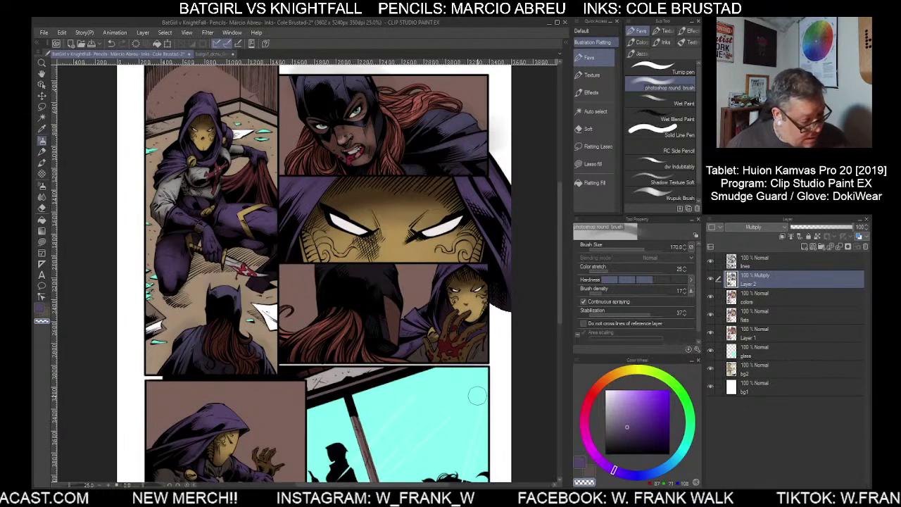
{"action": "scroll", "coordinate": [478, 396], "scroll_direction": "down", "scroll_amount": 2}
{"action": "mouse_move", "coordinate": [492, 404]}
{"action": "left_mouse_down"}
{"action": "mouse_move", "coordinate": [479, 302]}
{"action": "mouse_move", "coordinate": [486, 352]}
{"action": "left_mouse_up"}
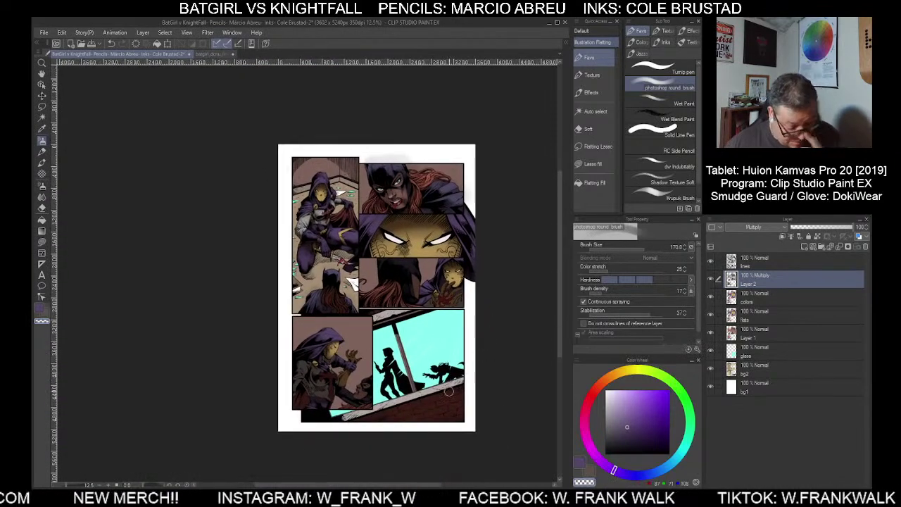
{"action": "scroll", "coordinate": [405, 273], "scroll_direction": "up", "scroll_amount": 2}
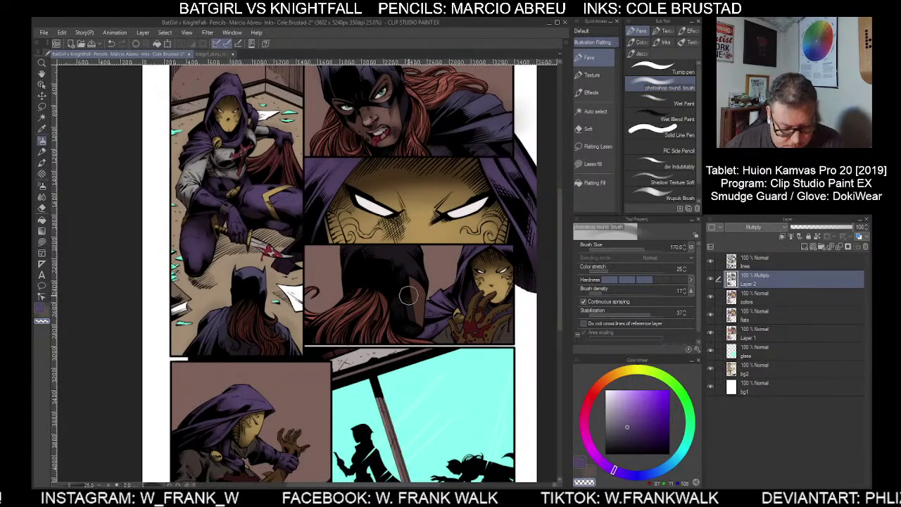
{"action": "left_click", "coordinate": [759, 333]}
{"action": "left_click", "coordinate": [759, 315]}
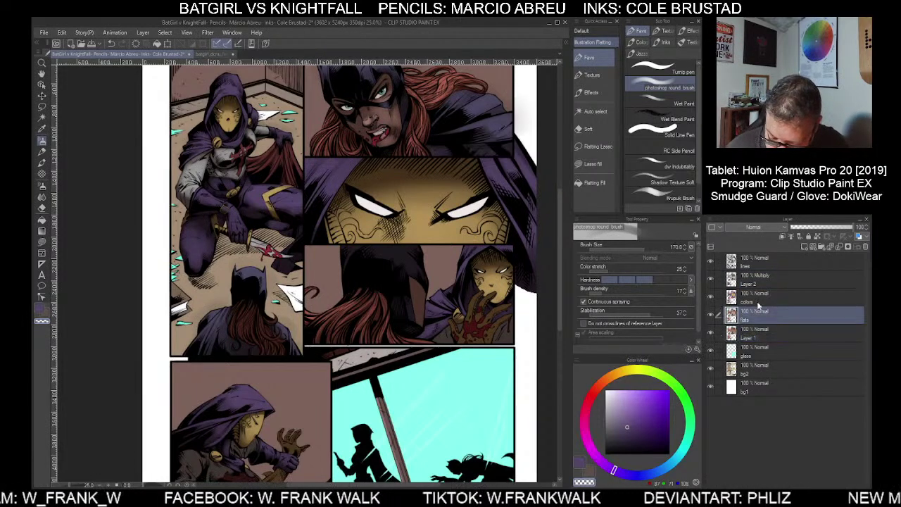
{"action": "left_click", "coordinate": [595, 111]}
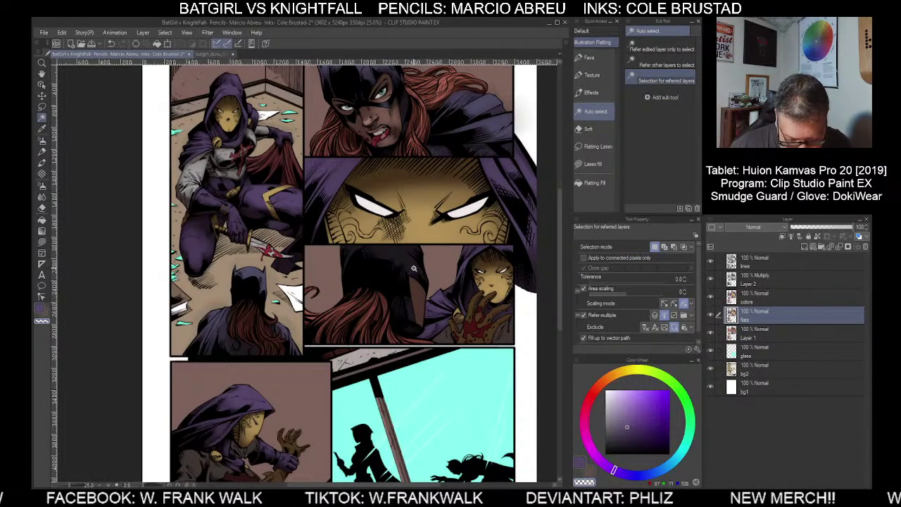
{"action": "left_click", "coordinate": [416, 299]}
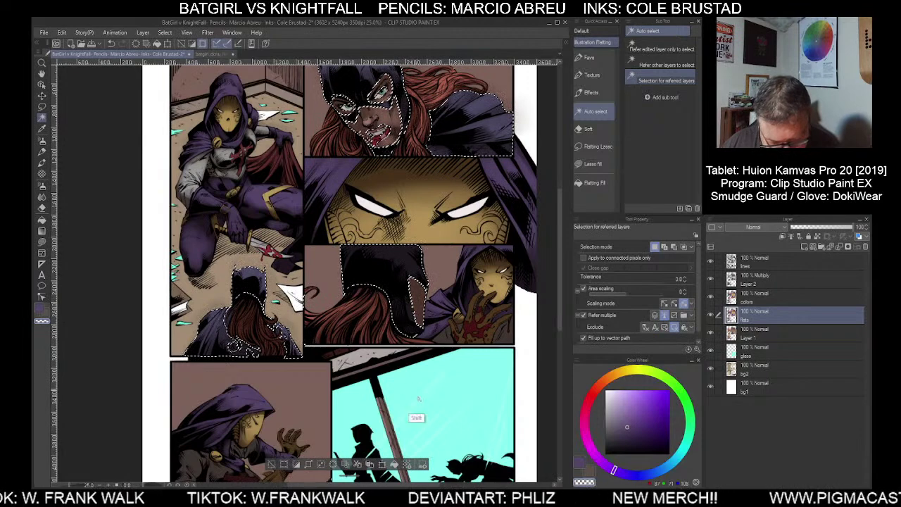
{"action": "key", "text": "b"}
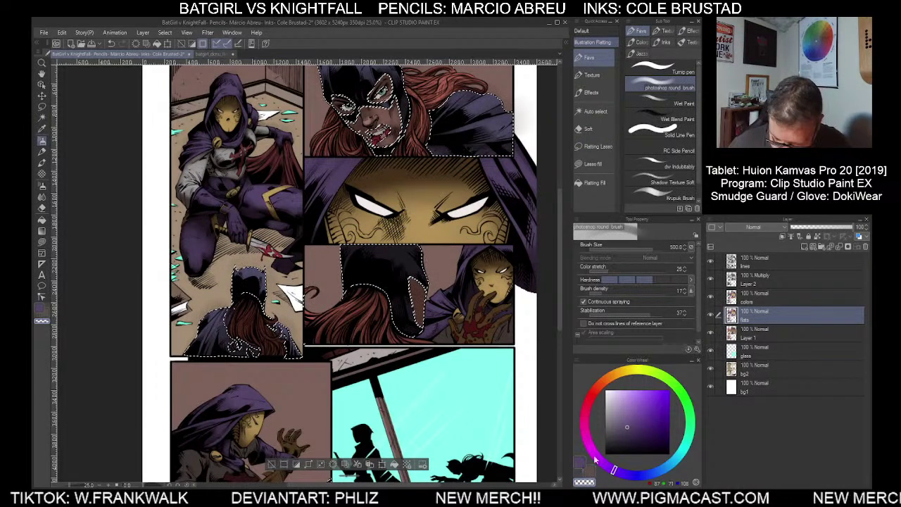
{"action": "left_click", "coordinate": [750, 279]}
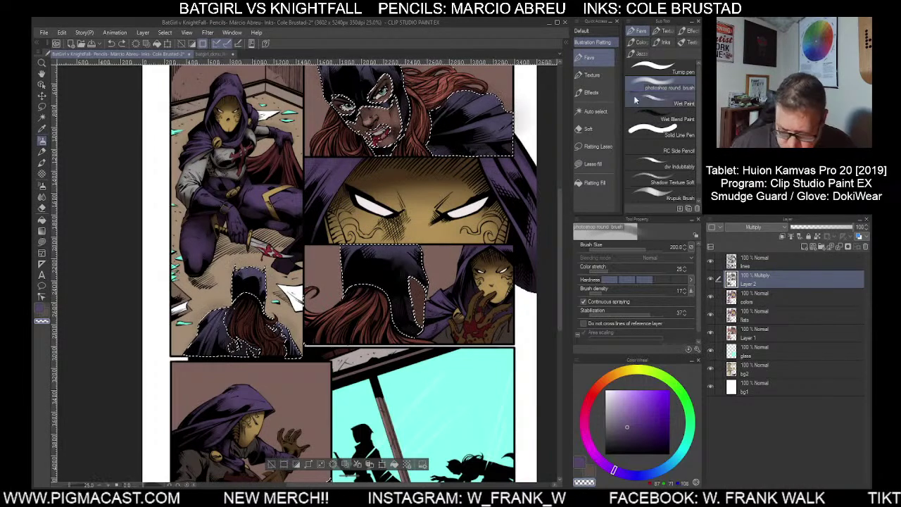
Clear the selection and carve strand highlights into Batgirl's red hair with the HAIR - Thin brush at size 80
{"action": "left_click", "coordinate": [642, 57]}
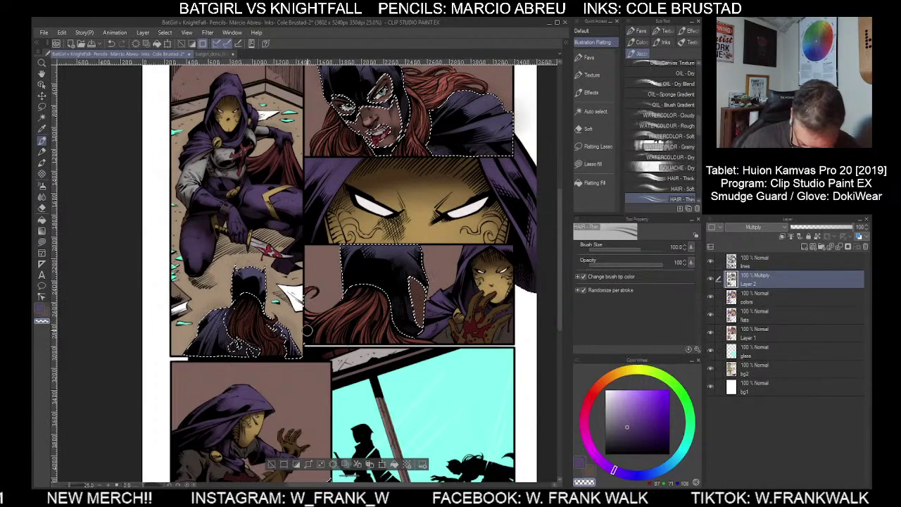
{"action": "key", "text": "ctrl+d"}
{"action": "key", "text": "bracketleft"}
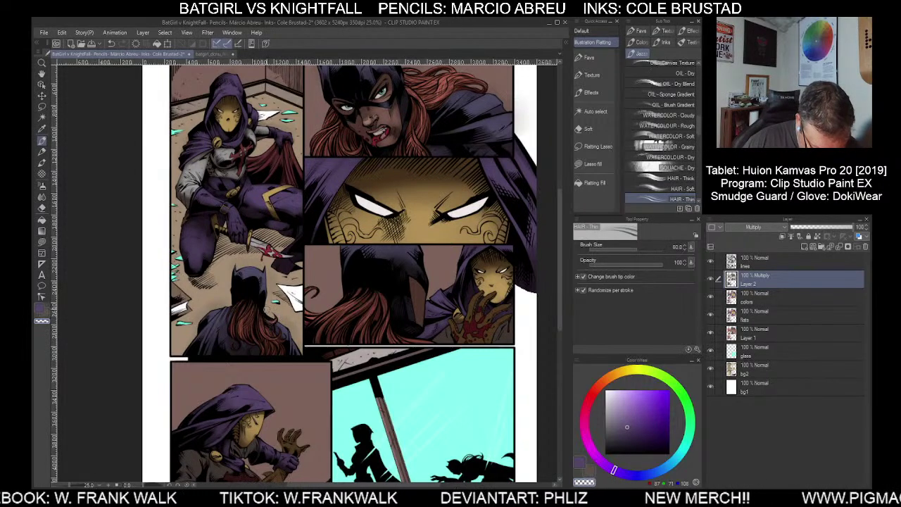
Lighten the grey collar below the gold mask in the panel beside the window with the round brush at sizes 70 and 30
{"action": "key", "text": "ctrl+minus"}
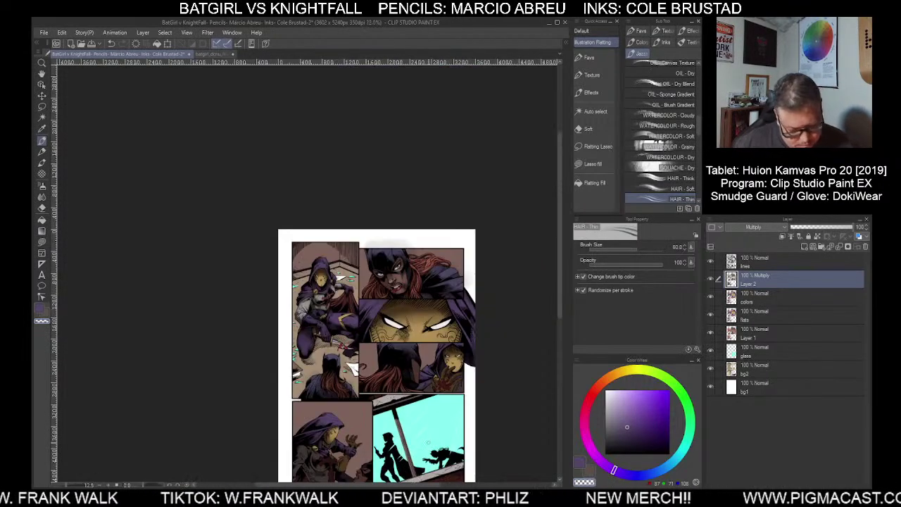
{"action": "left_click_drag", "start_coordinate": [458, 432], "coordinate": [439, 334]}
{"action": "scroll", "coordinate": [362, 376], "scroll_direction": "up", "scroll_amount": 2}
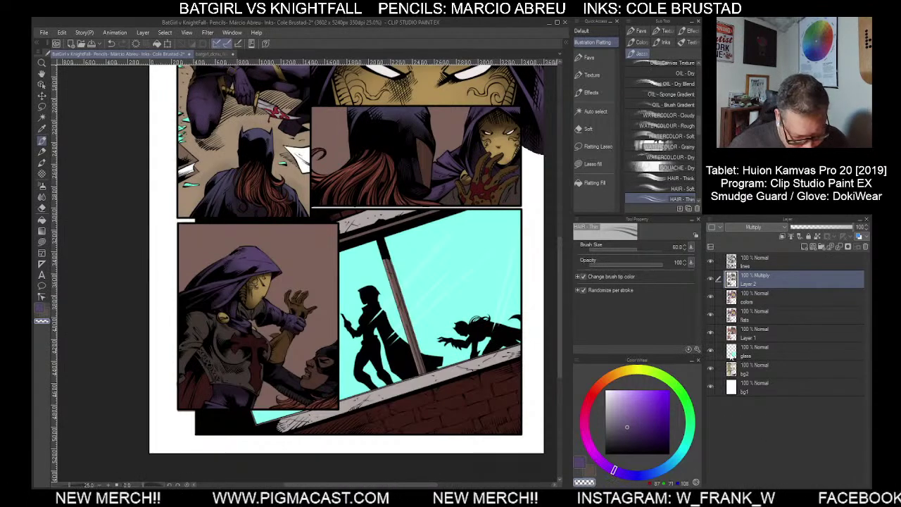
{"action": "scroll", "coordinate": [270, 335], "scroll_direction": "up", "scroll_amount": 1}
{"action": "left_click_drag", "start_coordinate": [311, 353], "coordinate": [392, 346]}
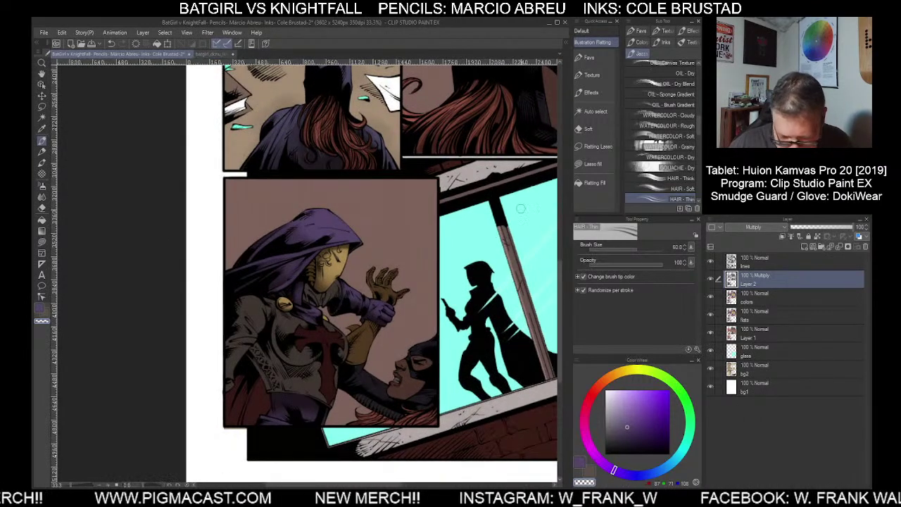
{"action": "left_click", "coordinate": [589, 57]}
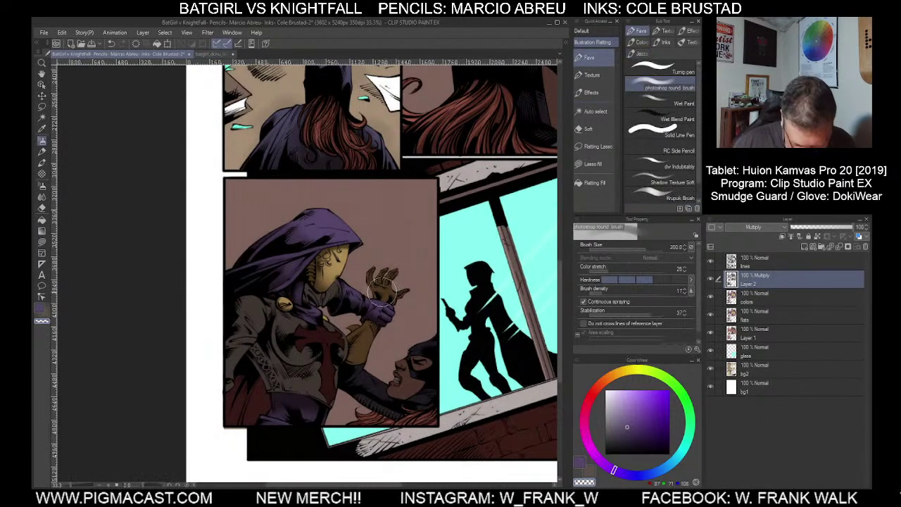
{"action": "left_click_drag", "start_coordinate": [369, 302], "coordinate": [347, 289]}
{"action": "key", "text": "bracketleft"}
{"action": "key", "text": "bracketleft"}
{"action": "key", "text": "bracketleft"}
{"action": "key", "text": "bracketleft"}
{"action": "key", "text": "bracketleft"}
{"action": "key", "text": "bracketleft"}
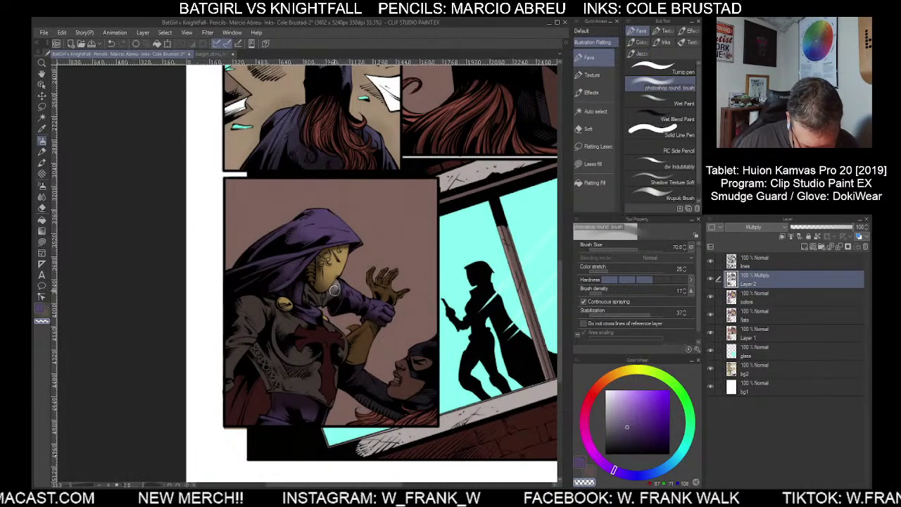
{"action": "key", "text": "bracketleft"}
{"action": "key", "text": "bracketleft"}
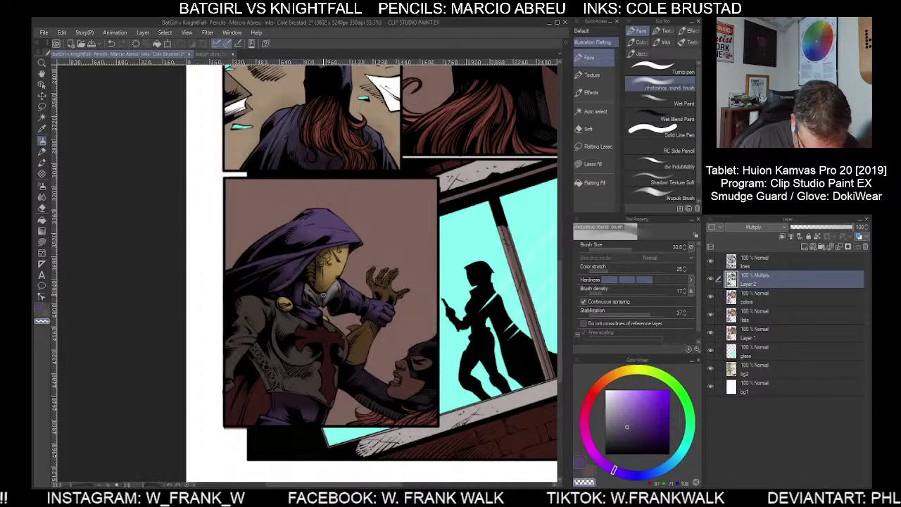
Erase shading from the hooded figure's grey shoulder and lowered sleeve with the round brush at size 170
{"action": "key", "text": "bracketright"}
{"action": "key", "text": "bracketright"}
{"action": "key", "text": "bracketright"}
{"action": "key", "text": "bracketright"}
{"action": "key", "text": "bracketright"}
{"action": "key", "text": "bracketright"}
{"action": "key", "text": "bracketright"}
{"action": "key", "text": "bracketright"}
{"action": "key", "text": "bracketright"}
{"action": "mouse_move", "coordinate": [245, 307]}
{"action": "left_mouse_down"}
{"action": "mouse_move", "coordinate": [253, 330]}
{"action": "mouse_move", "coordinate": [230, 369]}
{"action": "left_mouse_up"}
{"action": "key", "text": "bracketleft"}
{"action": "key", "text": "bracketleft"}
{"action": "key", "text": "bracketleft"}
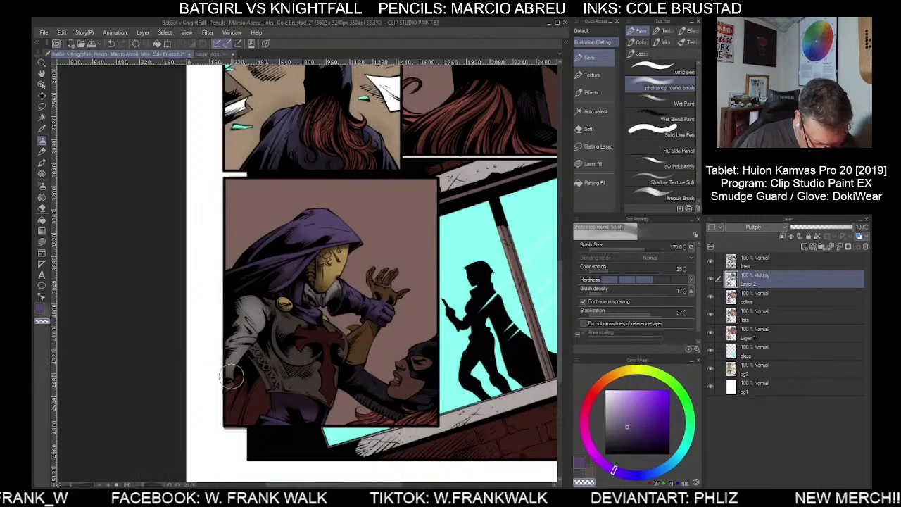
Erase shading from the hooded figure's lowered grey sleeve at size 80 and from the chest armour and red emblem at size 120
{"action": "key", "text": "bracketleft"}
{"action": "key", "text": "bracketleft"}
{"action": "key", "text": "bracketleft"}
{"action": "key", "text": "bracketleft"}
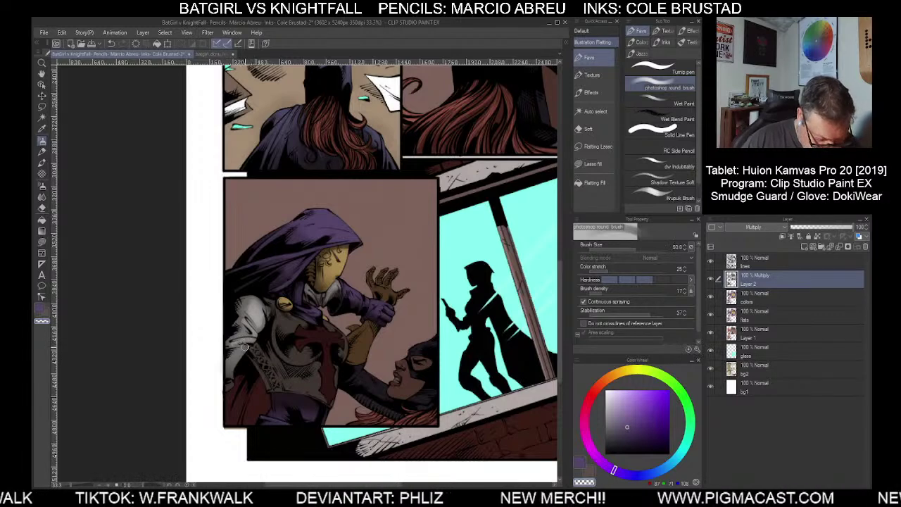
{"action": "key", "text": "bracketright"}
{"action": "key", "text": "bracketright"}
{"action": "key", "text": "bracketright"}
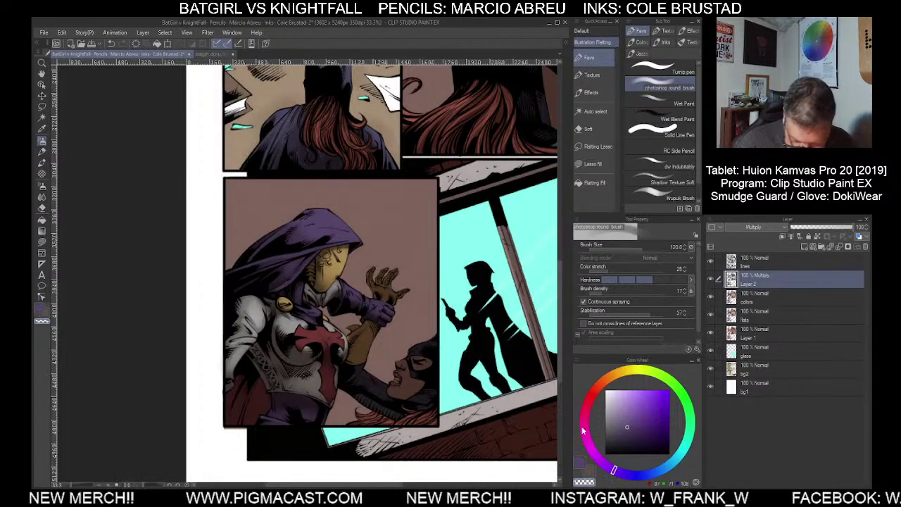
Touch up the shading on the hooded figure's chest armour with the brown secondary colour and the round brush at size 25
{"action": "left_click", "coordinate": [589, 471]}
{"action": "key", "text": "bracketleft"}
{"action": "key", "text": "bracketleft"}
{"action": "key", "text": "bracketleft"}
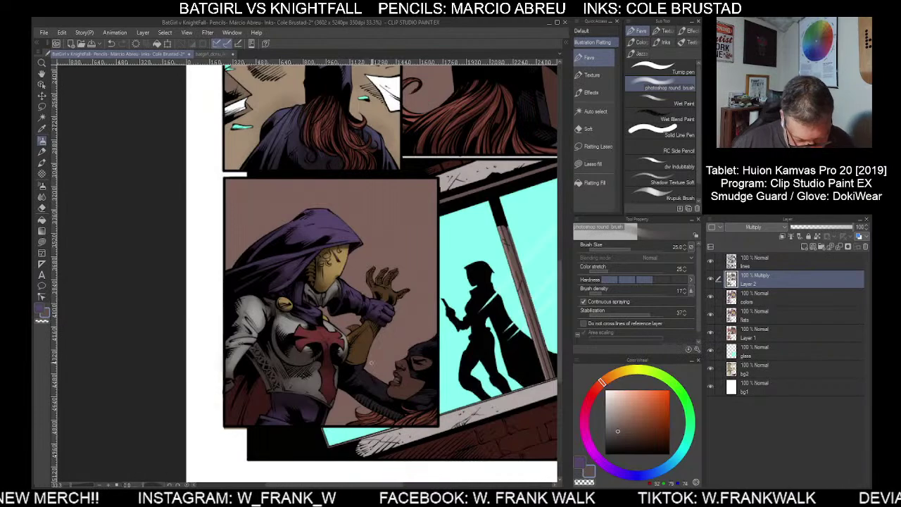
Auto select the gold glove areas on the flats layer and add the red blood areas to the selection
{"action": "scroll", "coordinate": [374, 423], "scroll_direction": "down", "scroll_amount": 3}
{"action": "scroll", "coordinate": [421, 424], "scroll_direction": "up", "scroll_amount": 2}
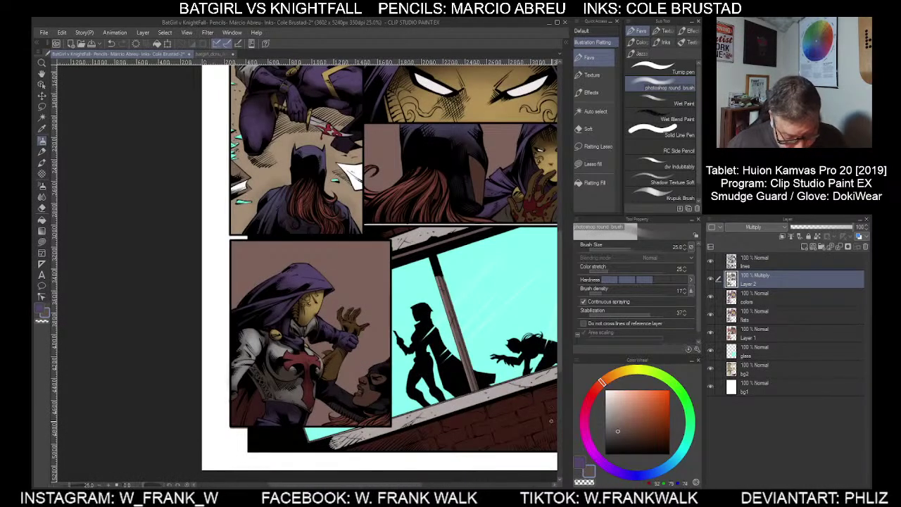
{"action": "left_click", "coordinate": [745, 312]}
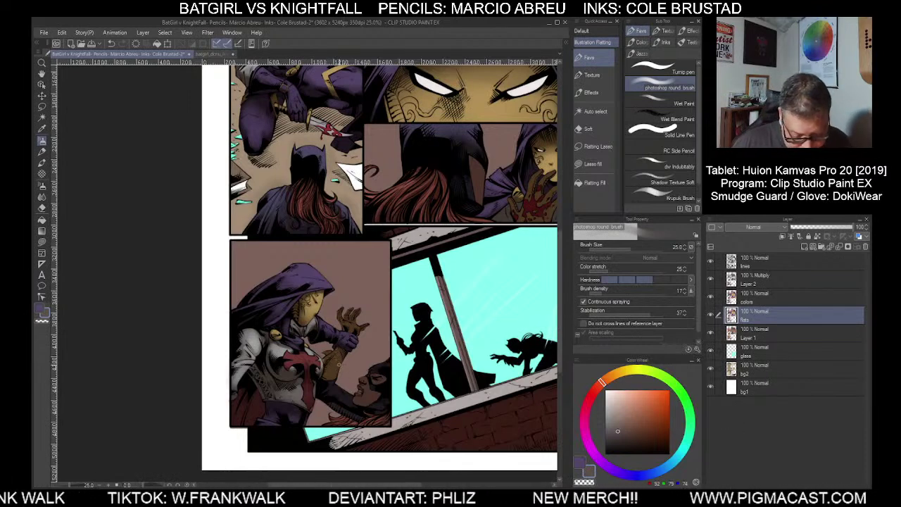
{"action": "left_click", "coordinate": [584, 115]}
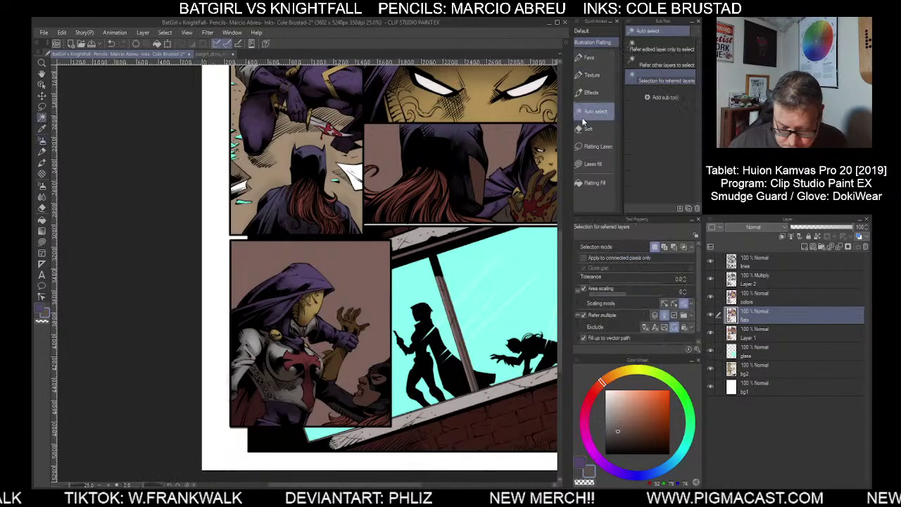
{"action": "left_click", "coordinate": [527, 211]}
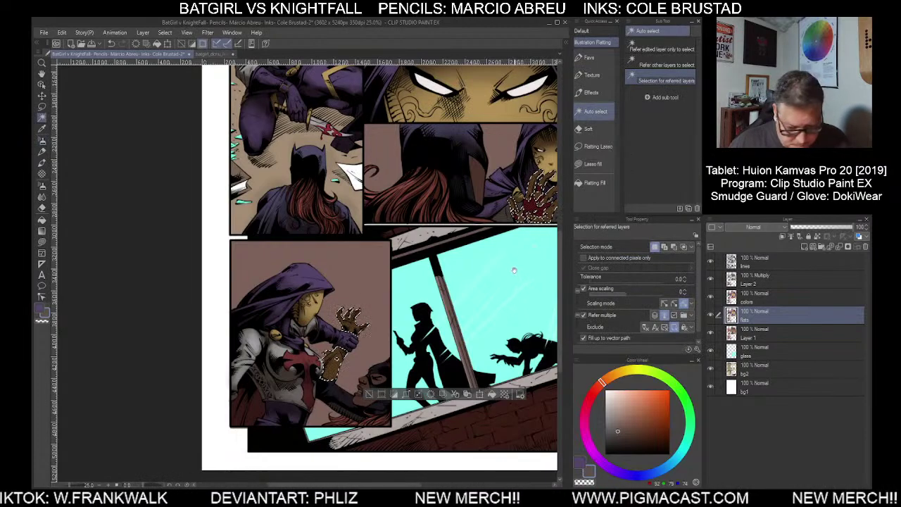
{"action": "left_click_drag", "start_coordinate": [535, 304], "coordinate": [458, 367]}
{"action": "left_click", "coordinate": [454, 270], "text": "shift"}
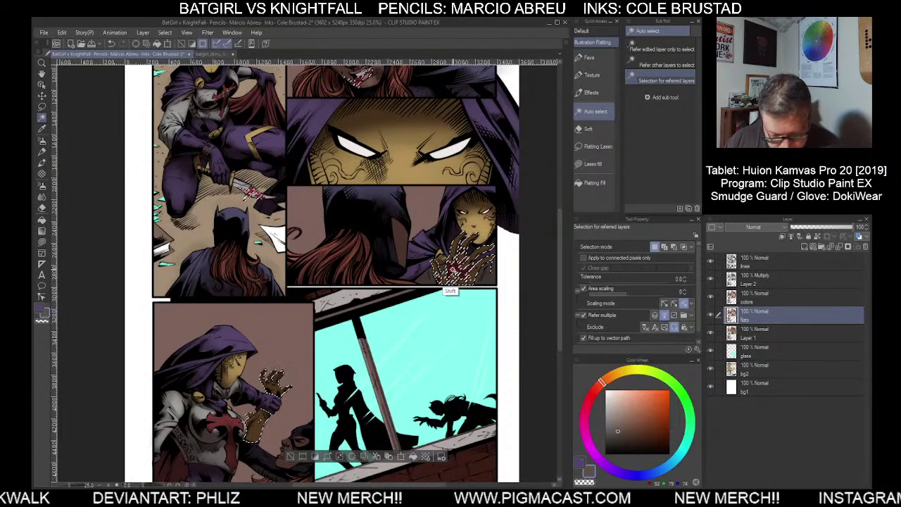
{"action": "key", "text": "shift"}
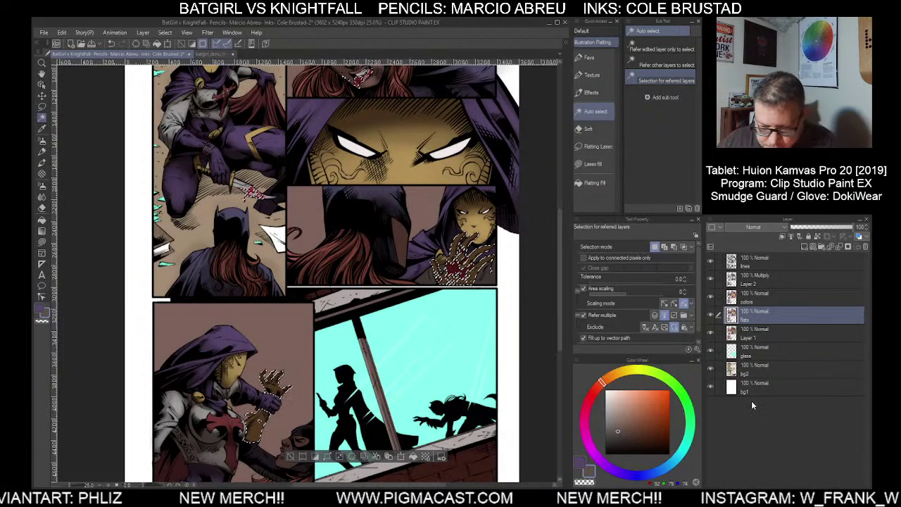
Lighten the selected bloodstained glove in front of the gold mask on Layer 2 with the round brush at sizes 50 and 100
{"action": "key", "text": "b"}
{"action": "scroll", "coordinate": [466, 259], "scroll_direction": "up", "scroll_amount": 1}
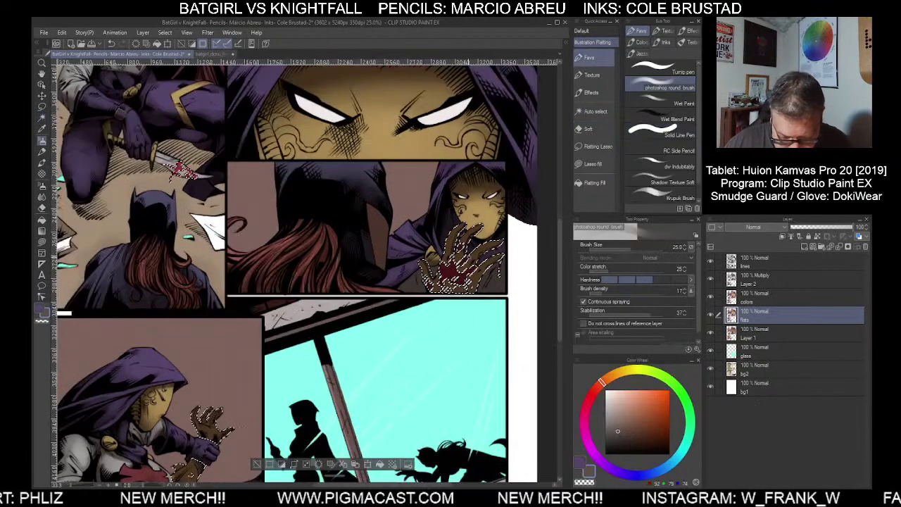
{"action": "key", "text": "]"}
{"action": "key", "text": "]"}
{"action": "key", "text": "]"}
{"action": "key", "text": "]"}
{"action": "key", "text": "]"}
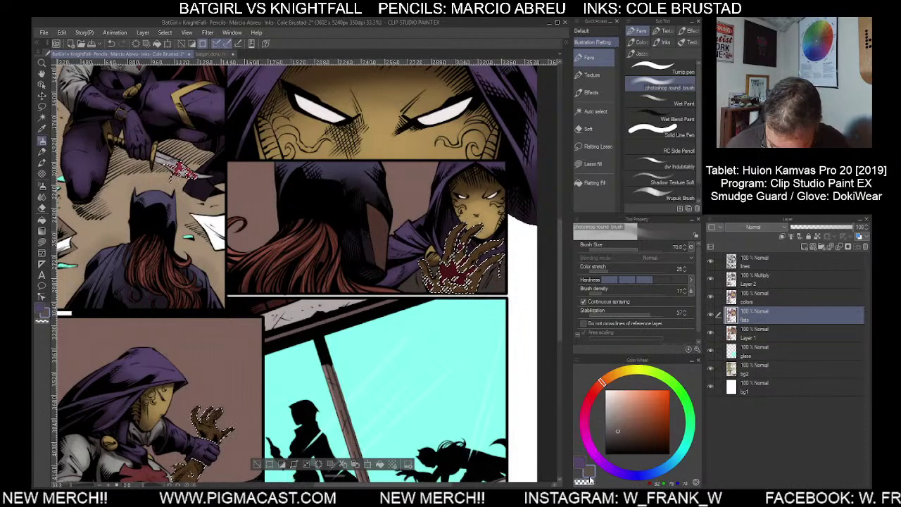
{"action": "left_click", "coordinate": [752, 278]}
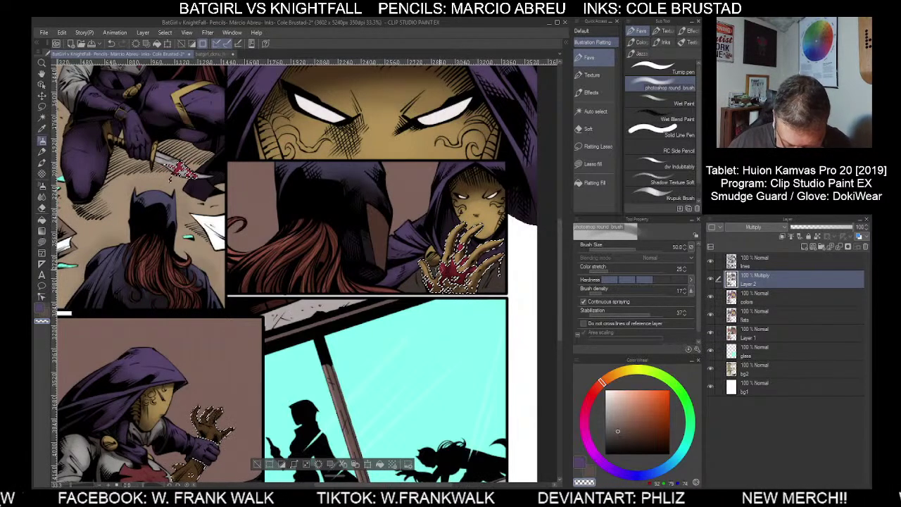
{"action": "key", "text": "bracketright"}
{"action": "key", "text": "bracketright"}
{"action": "key", "text": "bracketright"}
{"action": "key", "text": "bracketright"}
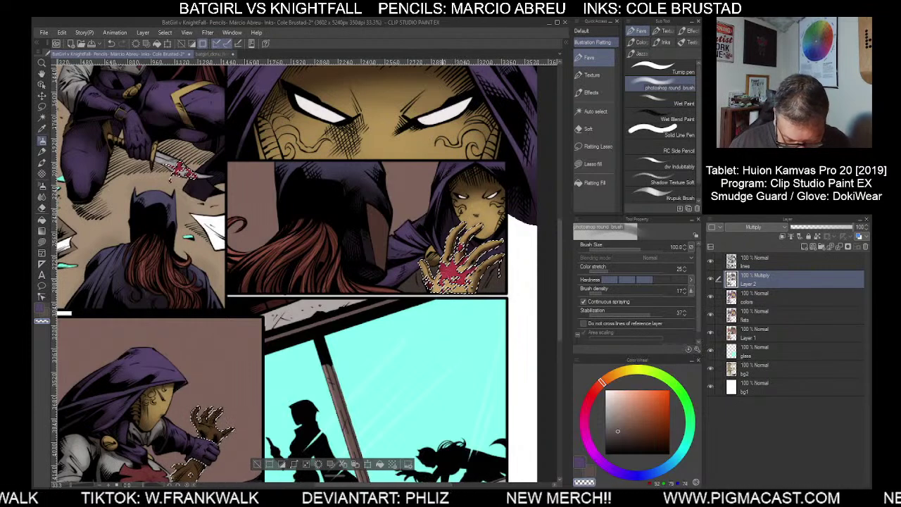
Refine the highlights on the bloodstained glove's fingers with the round brush at sizes 70 and 50
{"action": "key", "text": "bracketleft"}
{"action": "key", "text": "bracketleft"}
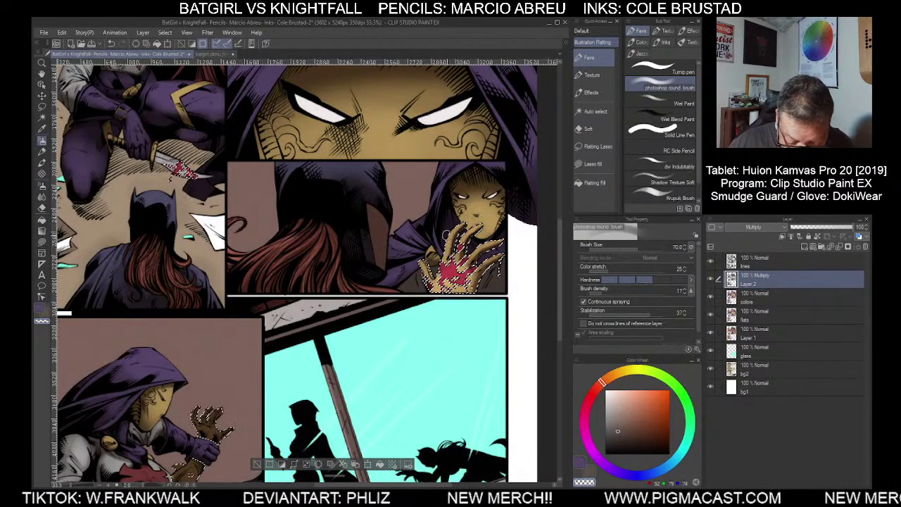
{"action": "key", "text": "bracketleft"}
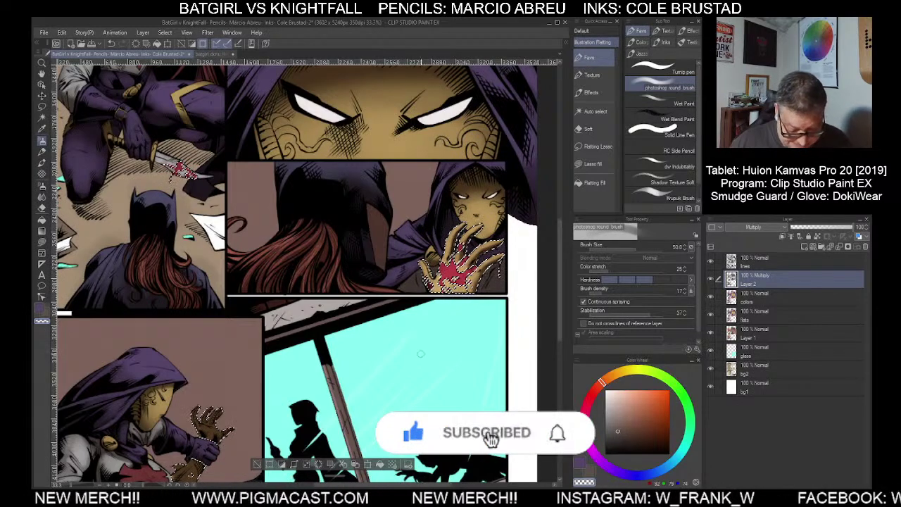
Lighten Batgirl's raised gold glove and its forearm in the panel beside the window with the round brush at sizes 100 and 150
{"action": "scroll", "coordinate": [423, 357], "scroll_direction": "down", "scroll_amount": 1}
{"action": "left_click_drag", "start_coordinate": [410, 376], "coordinate": [506, 271]}
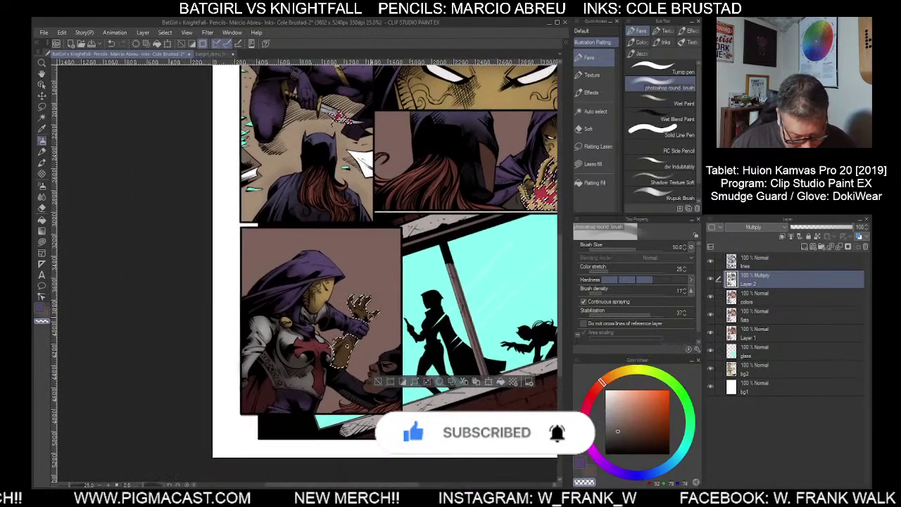
{"action": "scroll", "coordinate": [383, 335], "scroll_direction": "up", "scroll_amount": 3}
{"action": "key", "text": "bracketright"}
{"action": "key", "text": "bracketright"}
{"action": "key", "text": "bracketright"}
{"action": "key", "text": "bracketright"}
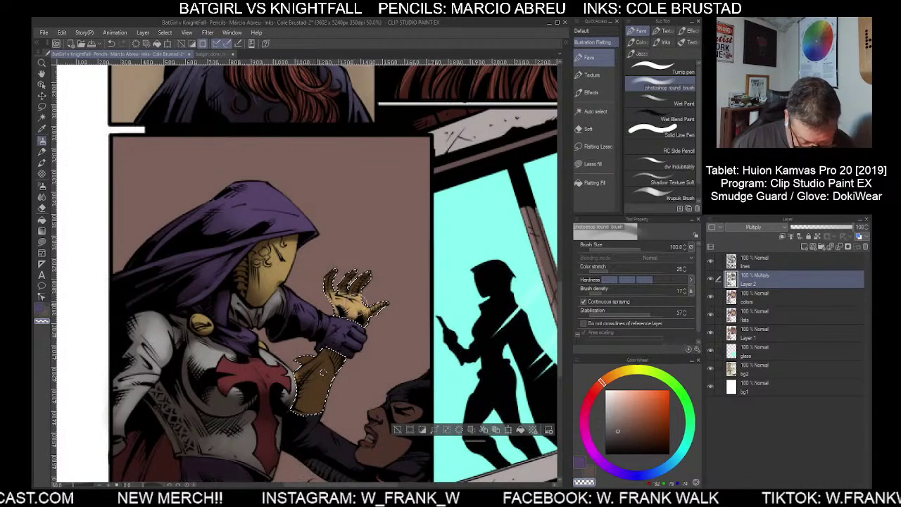
{"action": "key", "text": "bracketleft"}
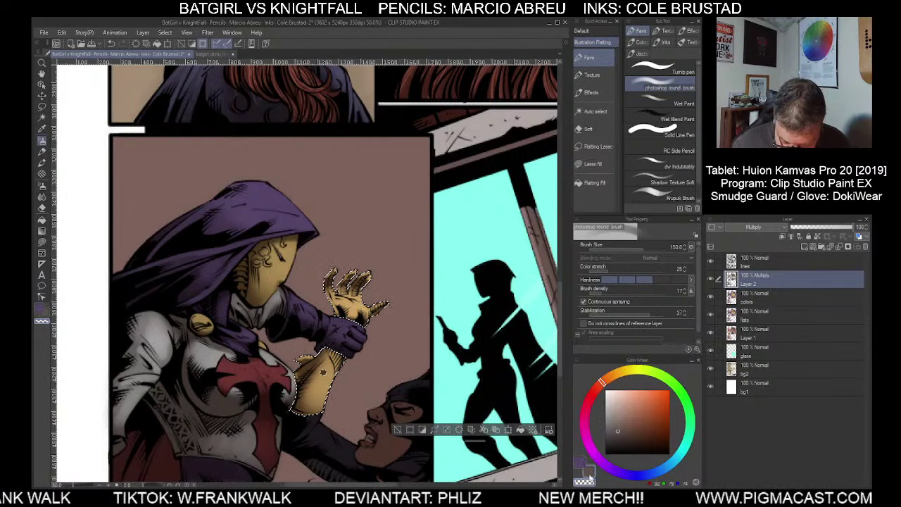
Touch up the raised glove's shading with the brown secondary colour at size 80, and clear the selection
{"action": "key", "text": "c"}
{"action": "key", "text": "["}
{"action": "key", "text": "bracketleft"}
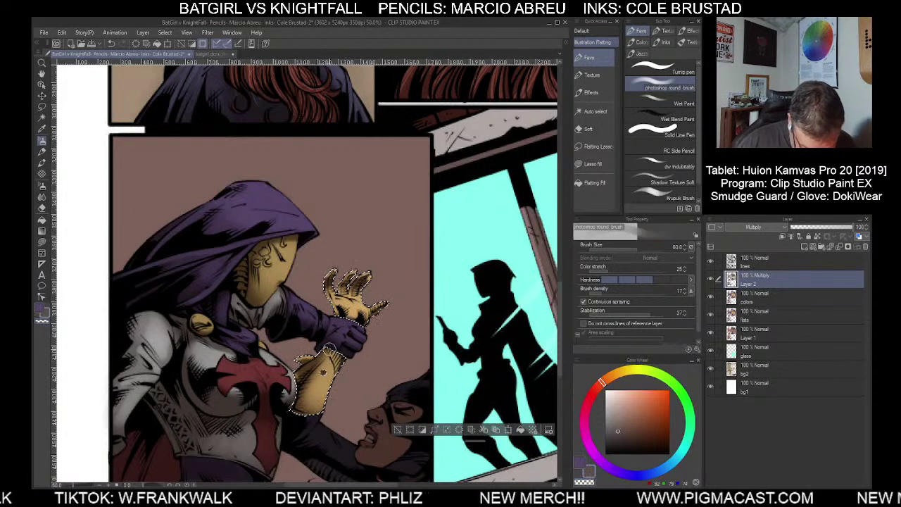
{"action": "left_click", "coordinate": [403, 427]}
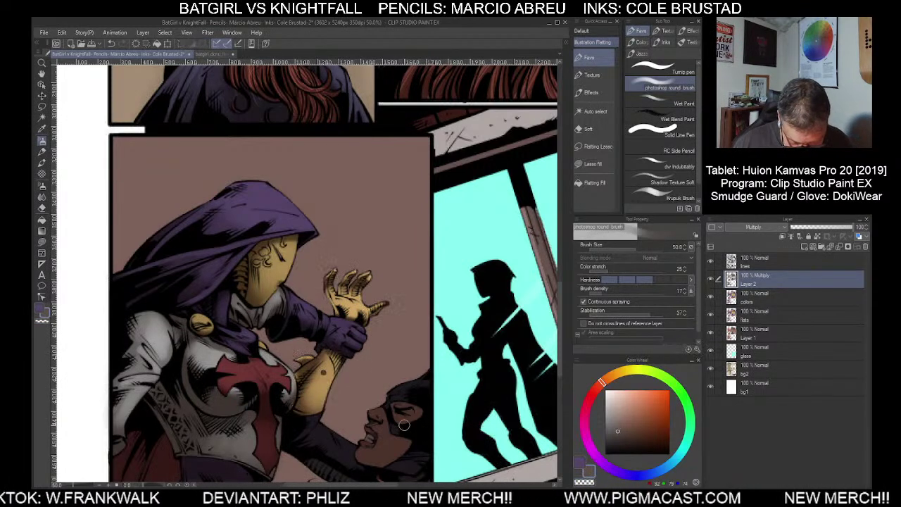
Erase shading from Batgirl's dark upper arm below the gold glove using the transparent colour and the round brush at size 80
{"action": "left_click", "coordinate": [590, 482]}
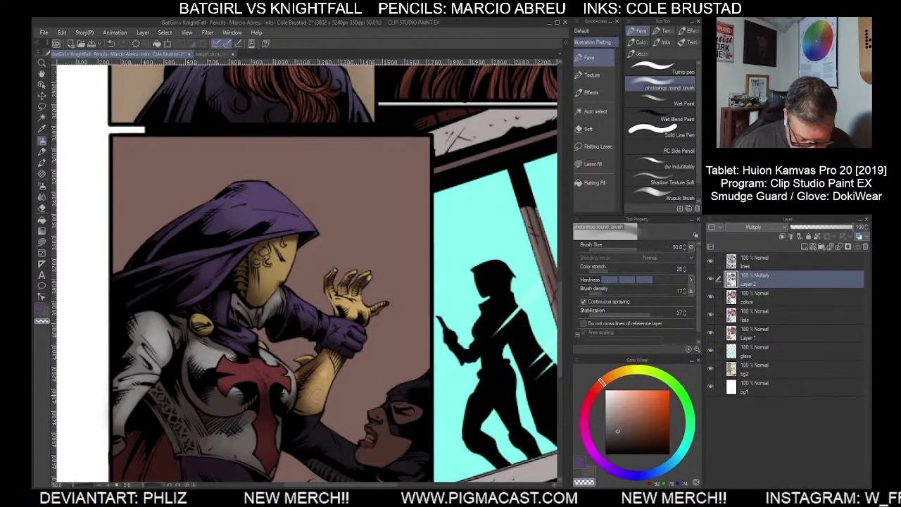
{"action": "key", "text": "ctrl+minus"}
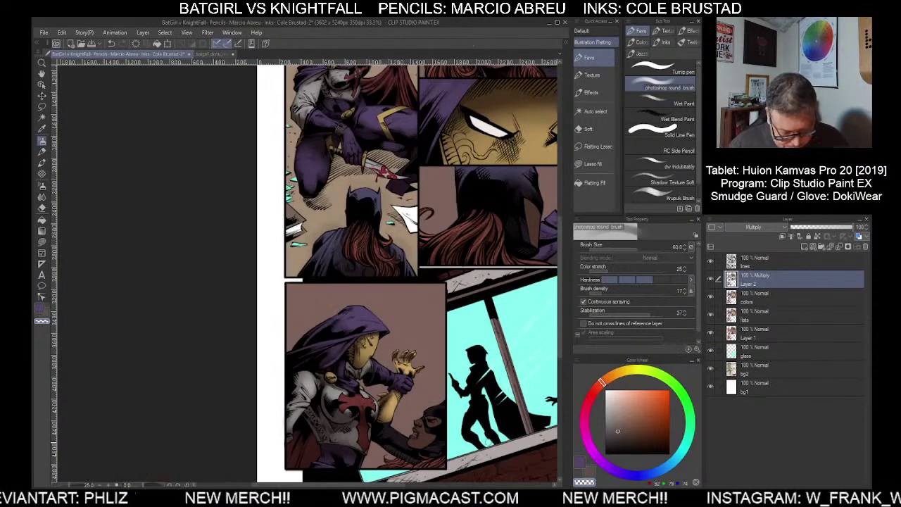
{"action": "left_click_drag", "start_coordinate": [532, 401], "coordinate": [473, 359]}
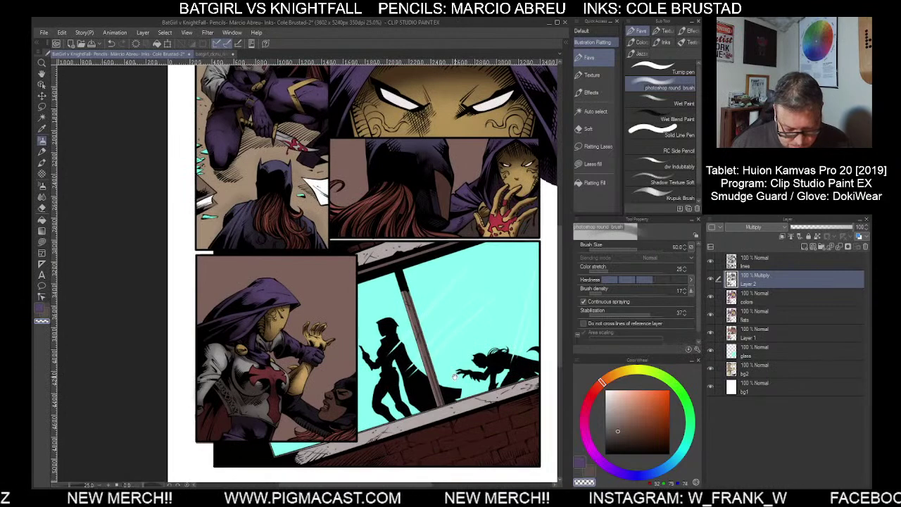
{"action": "left_click_drag", "start_coordinate": [431, 380], "coordinate": [460, 345]}
{"action": "scroll", "coordinate": [359, 369], "scroll_direction": "up", "scroll_amount": 2}
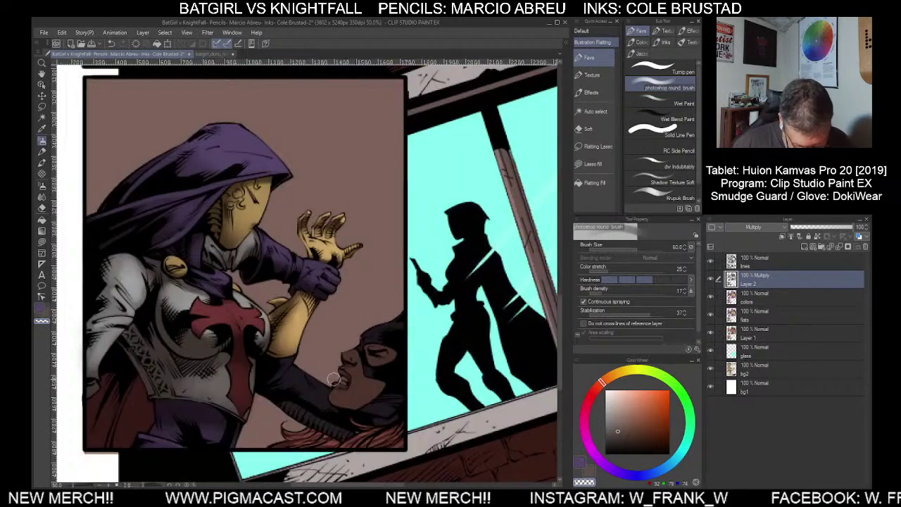
{"action": "key", "text": "bracketright"}
{"action": "key", "text": "bracketright"}
{"action": "key", "text": "bracketright"}
{"action": "key", "text": "bracketright"}
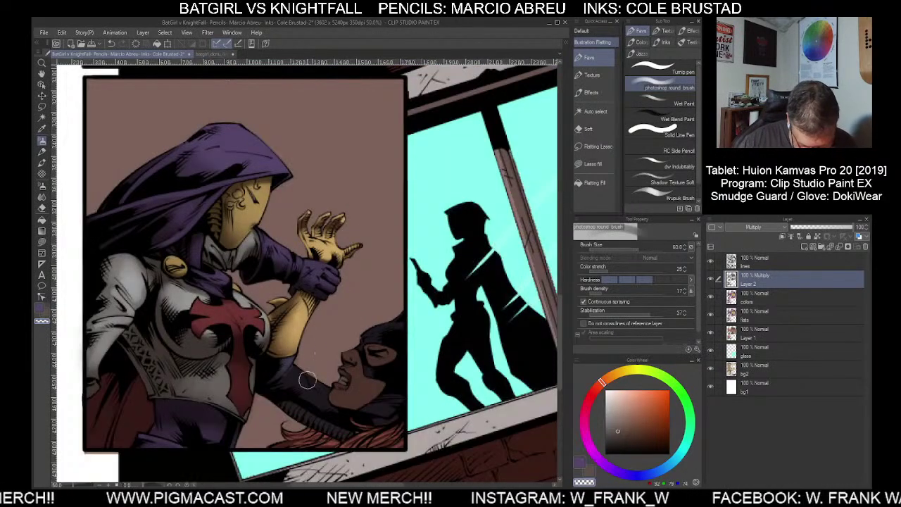
{"action": "left_click_drag", "start_coordinate": [295, 374], "coordinate": [324, 385]}
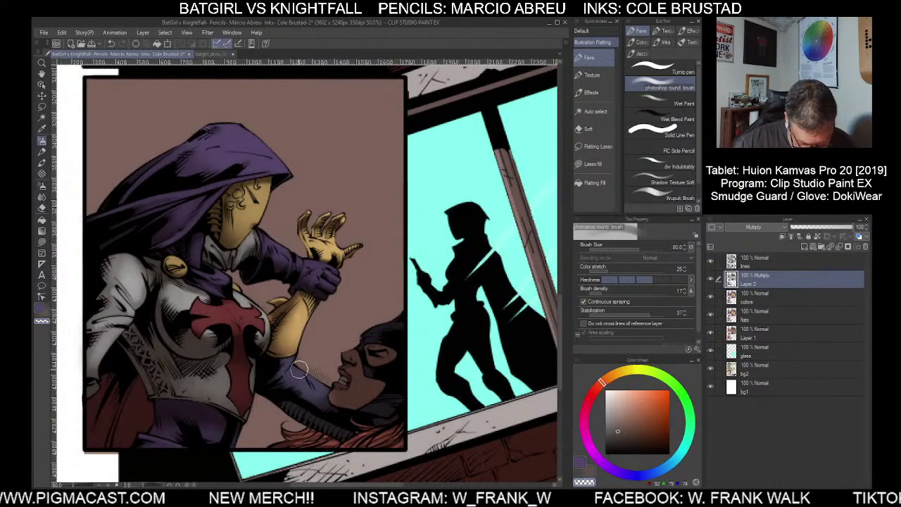
Refine the highlight along the gold glove's forearm with the round brush at size 40
{"action": "key", "text": "bracketleft"}
{"action": "key", "text": "bracketleft"}
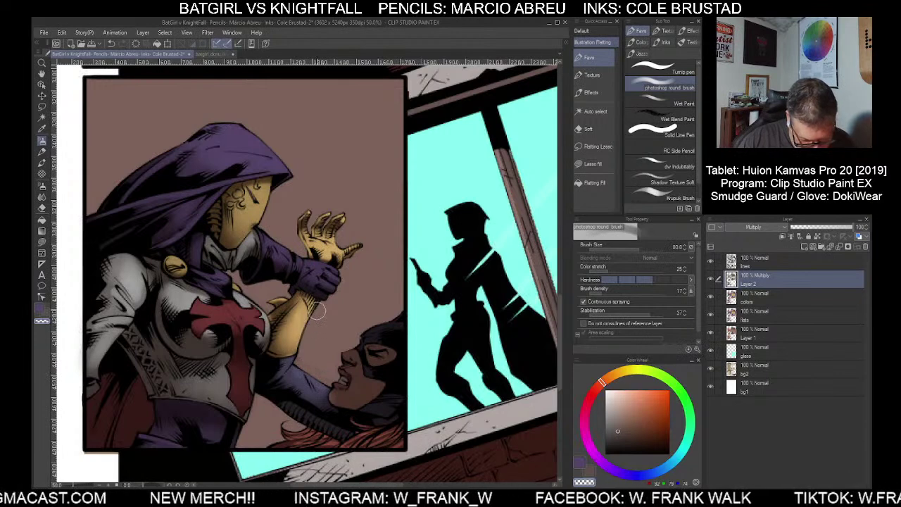
{"action": "key", "text": "bracketleft"}
{"action": "key", "text": "bracketleft"}
{"action": "key", "text": "bracketleft"}
{"action": "key", "text": "bracketleft"}
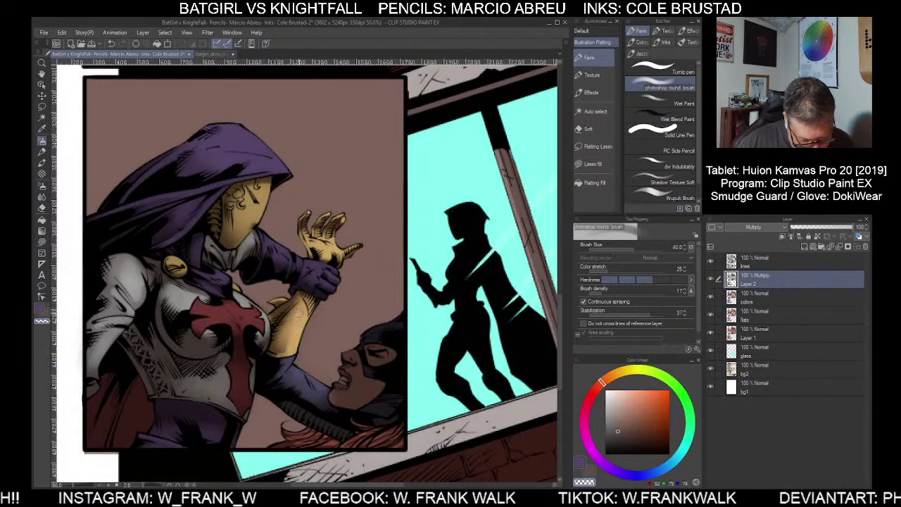
Lighten Batgirl's cowl and nose at size 150, and work around her chin with the round brush at size 80
{"action": "key", "text": "bracketright"}
{"action": "key", "text": "bracketright"}
{"action": "key", "text": "bracketright"}
{"action": "key", "text": "bracketright"}
{"action": "key", "text": "bracketright"}
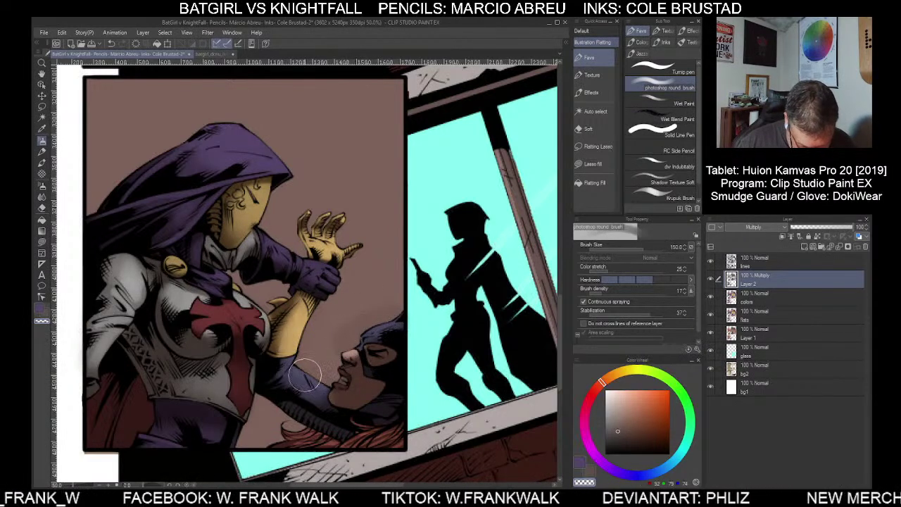
{"action": "key", "text": "bracketleft"}
{"action": "key", "text": "bracketleft"}
{"action": "key", "text": "bracketleft"}
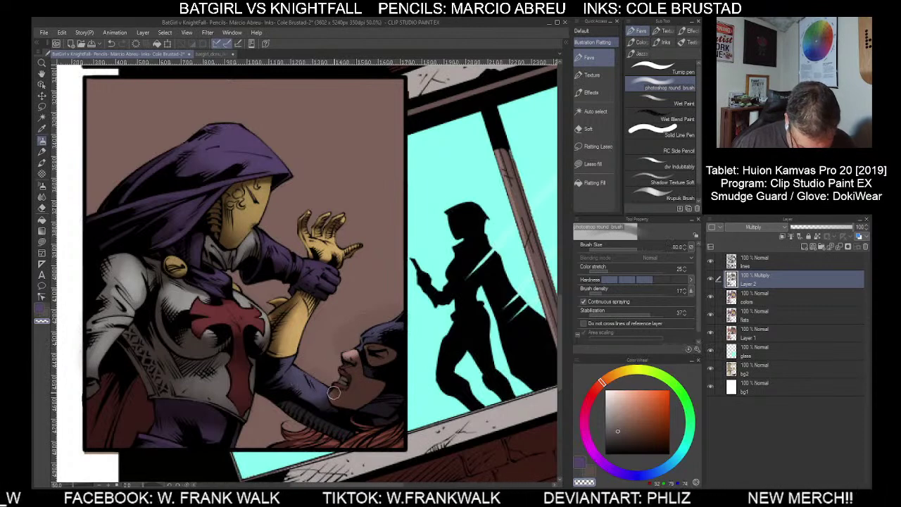
Lighten Batgirl's lips and bared teeth with the round brush at size 20
{"action": "key", "text": "bracketleft"}
{"action": "key", "text": "bracketleft"}
{"action": "key", "text": "bracketleft"}
{"action": "key", "text": "bracketleft"}
{"action": "key", "text": "bracketleft"}
{"action": "key", "text": "bracketleft"}
{"action": "key", "text": "bracketleft"}
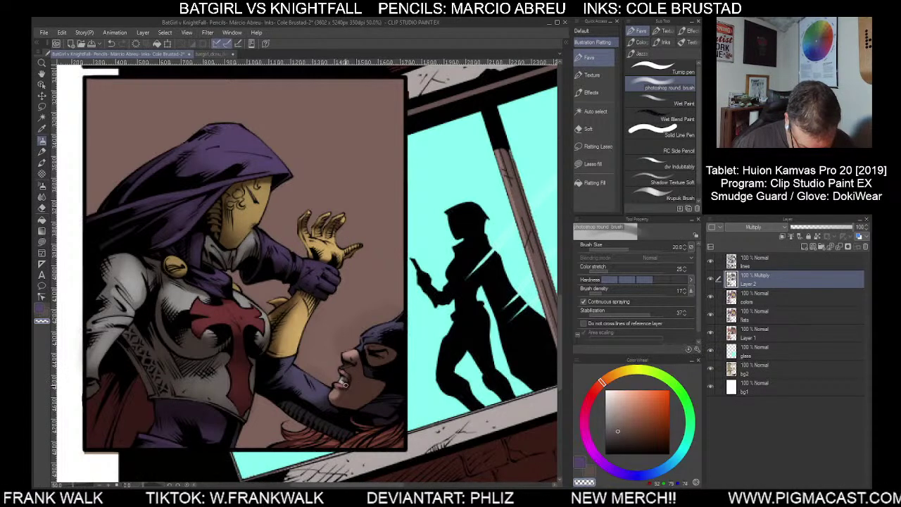
Lighten Batgirl's cheek at size 40 and the cowl around her eye with small round brush strokes starting at size 35
{"action": "key", "text": "bracketright"}
{"action": "key", "text": "bracketright"}
{"action": "key", "text": "bracketright"}
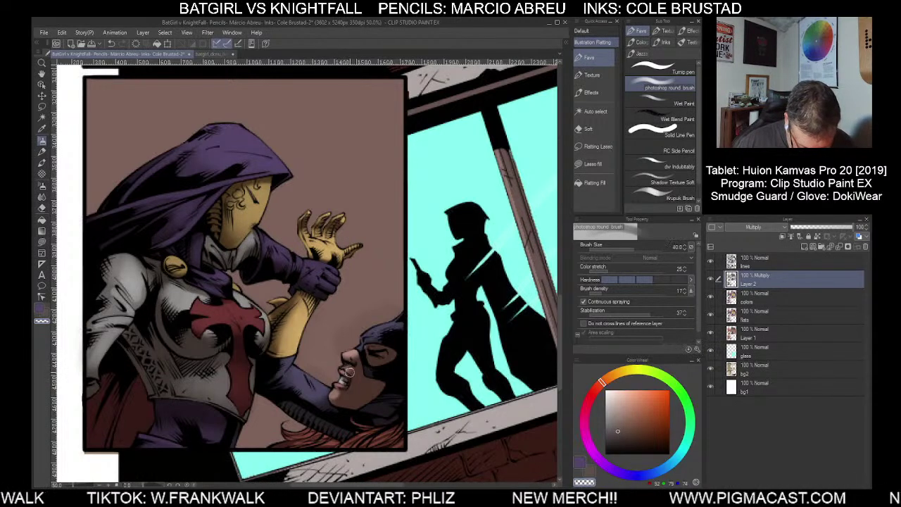
{"action": "key", "text": "bracketright"}
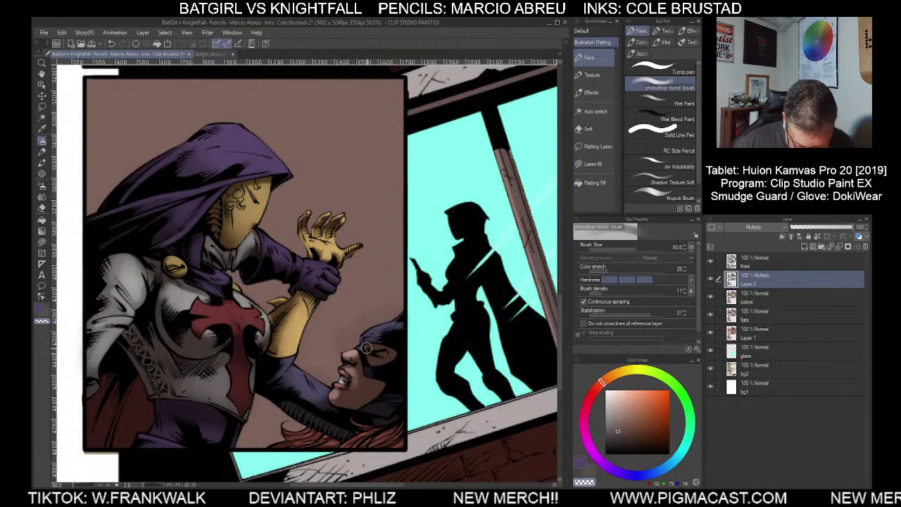
{"action": "key", "text": "bracketleft"}
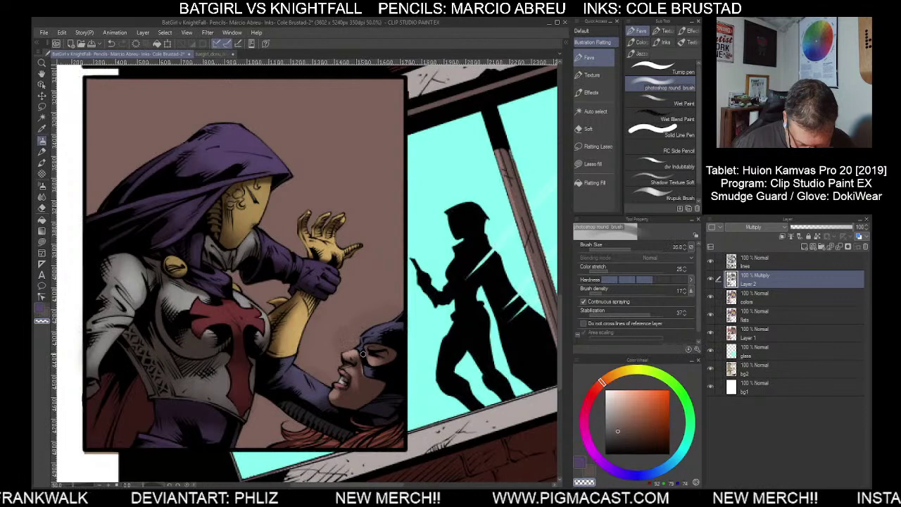
{"action": "key", "text": "bracketright"}
{"action": "key", "text": "bracketright"}
{"action": "key", "text": "bracketright"}
{"action": "key", "text": "bracketright"}
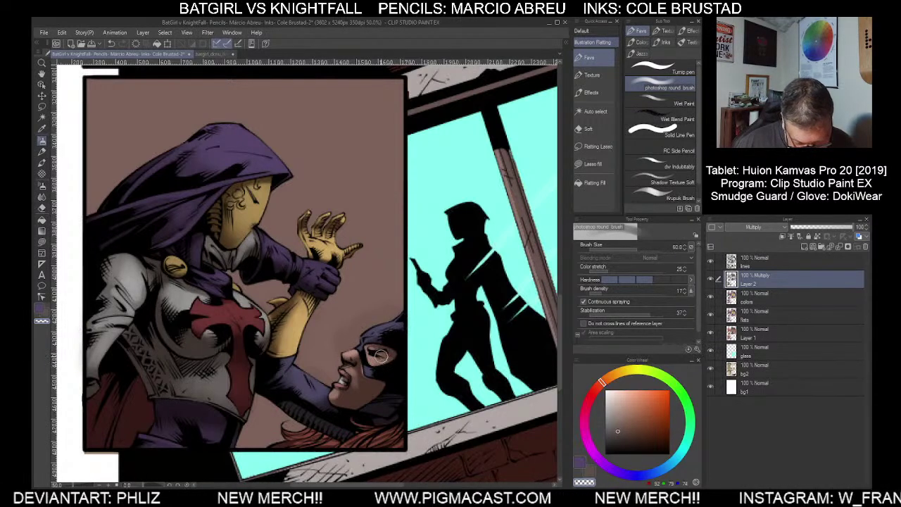
Lighten Batgirl's cheek with the round brush at size 120 and work around her neck and hair at size 80
{"action": "key", "text": "bracketright"}
{"action": "key", "text": "bracketright"}
{"action": "key", "text": "bracketright"}
{"action": "key", "text": "bracketright"}
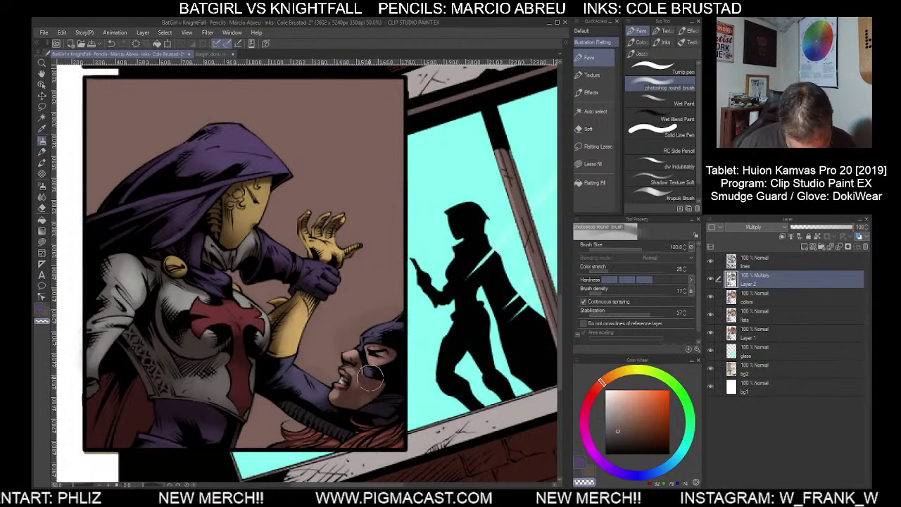
{"action": "key", "text": "bracketleft"}
{"action": "key", "text": "bracketleft"}
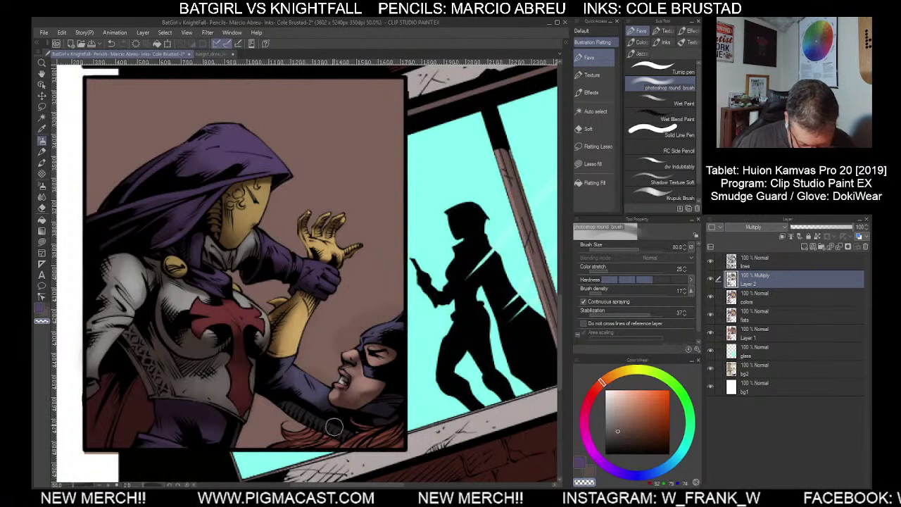
Soften the shadow shading on Batgirl with the Blend tool, using brush sizes up to 150
{"action": "left_click", "coordinate": [42, 199]}
{"action": "key", "text": "bracketright"}
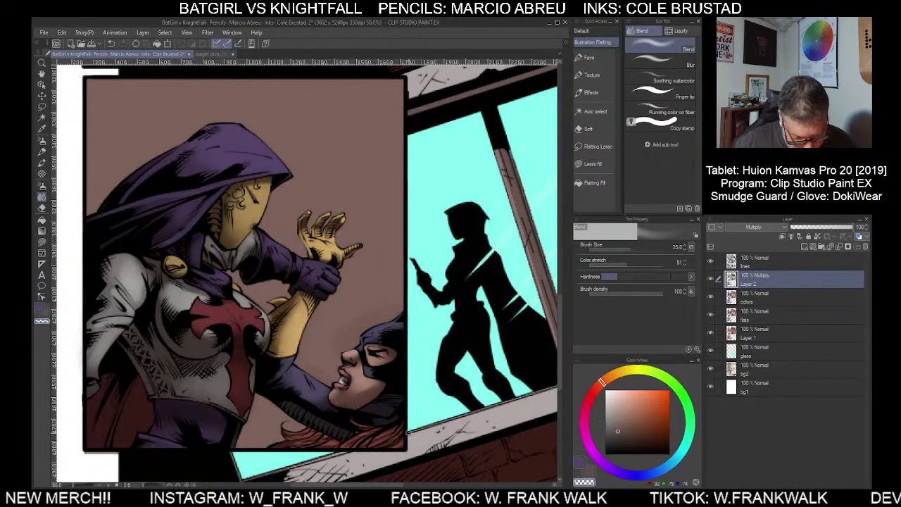
{"action": "scroll", "coordinate": [406, 434], "scroll_direction": "down", "scroll_amount": 1}
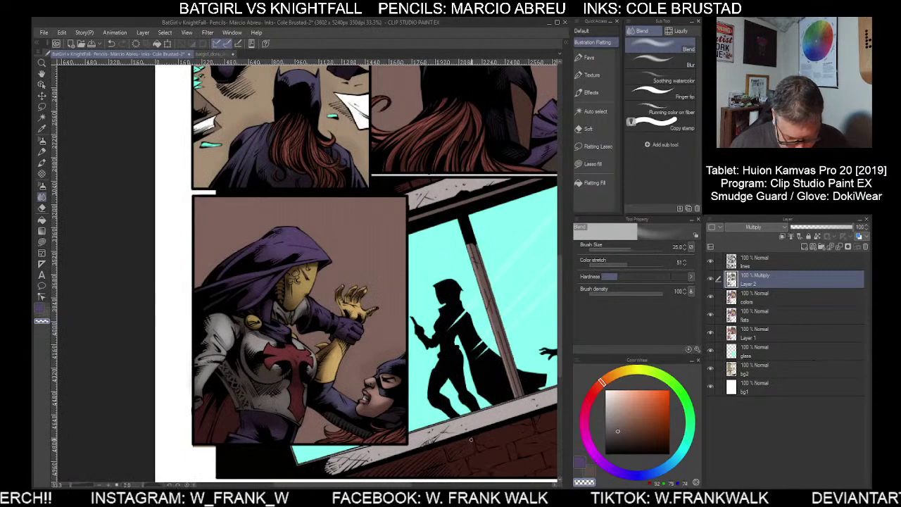
{"action": "scroll", "coordinate": [471, 439], "scroll_direction": "down", "scroll_amount": 1}
{"action": "left_click_drag", "start_coordinate": [510, 386], "coordinate": [461, 397]}
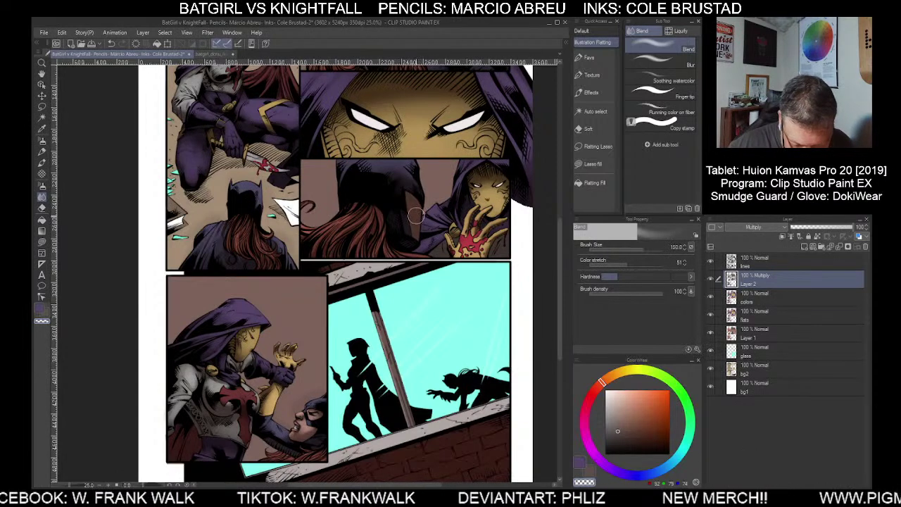
Auto-select Batgirl's skin areas in the lower panels from the flats layer
{"action": "left_click", "coordinate": [595, 111]}
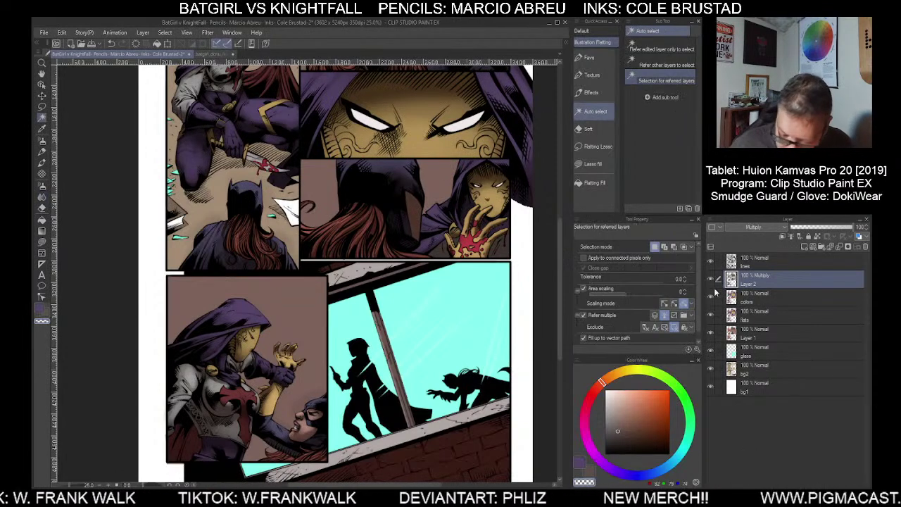
{"action": "left_click", "coordinate": [753, 312]}
{"action": "left_click", "coordinate": [413, 217]}
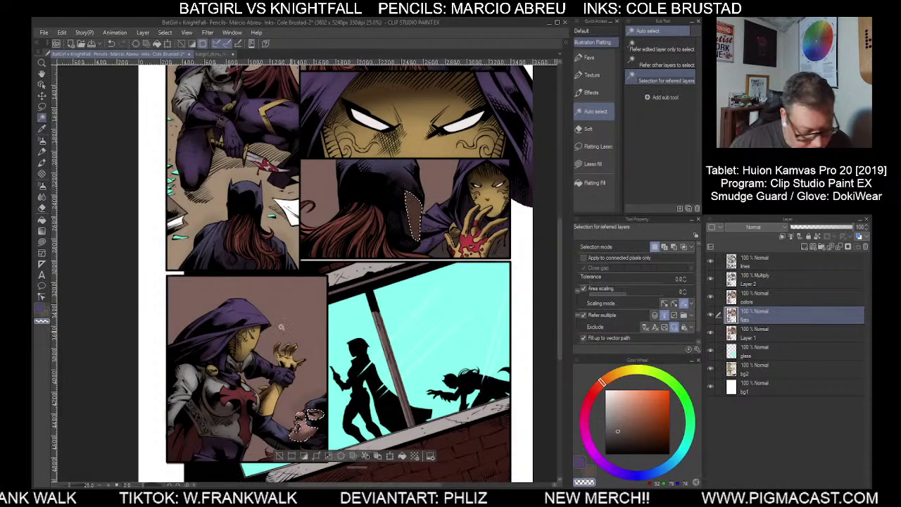
Airbrush Batgirl's selected skin on the Multiply layer with the Soft airbrush at size 250, and clear the selection
{"action": "left_click", "coordinate": [42, 186]}
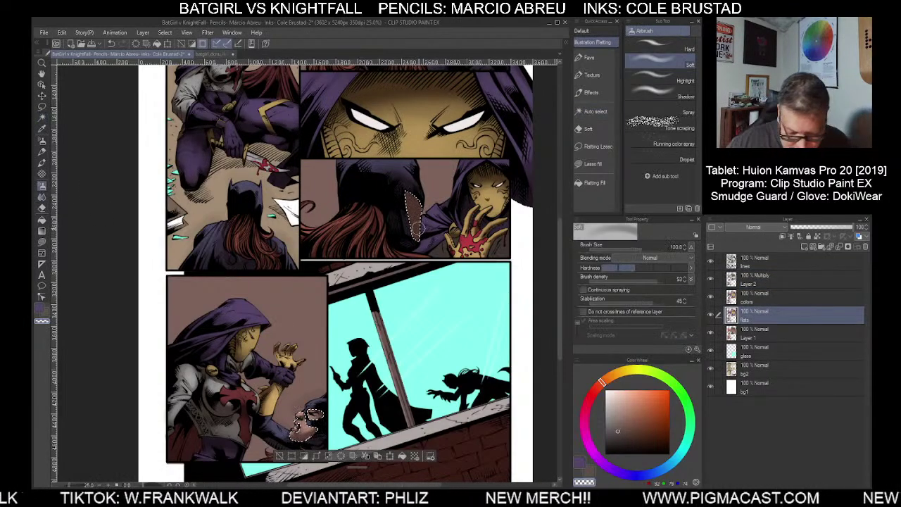
{"action": "key", "text": "bracketright"}
{"action": "key", "text": "bracketright"}
{"action": "key", "text": "bracketright"}
{"action": "key", "text": "bracketright"}
{"action": "key", "text": "bracketright"}
{"action": "key", "text": "bracketright"}
{"action": "key", "text": "bracketright"}
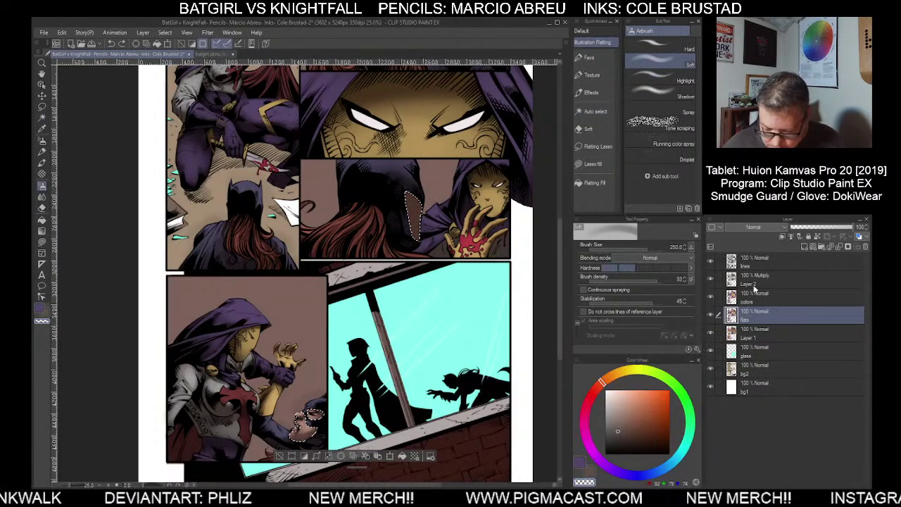
{"action": "left_click", "coordinate": [752, 282]}
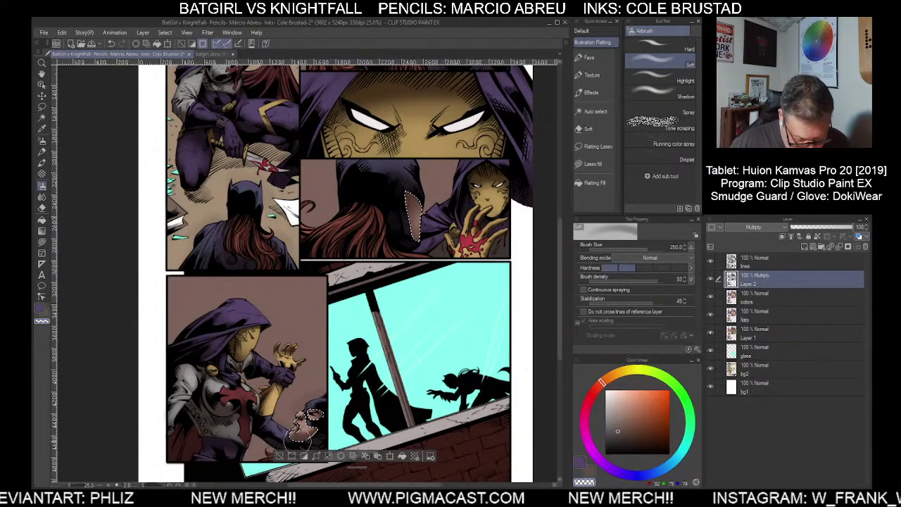
{"action": "scroll", "coordinate": [458, 396], "scroll_direction": "down", "scroll_amount": 2}
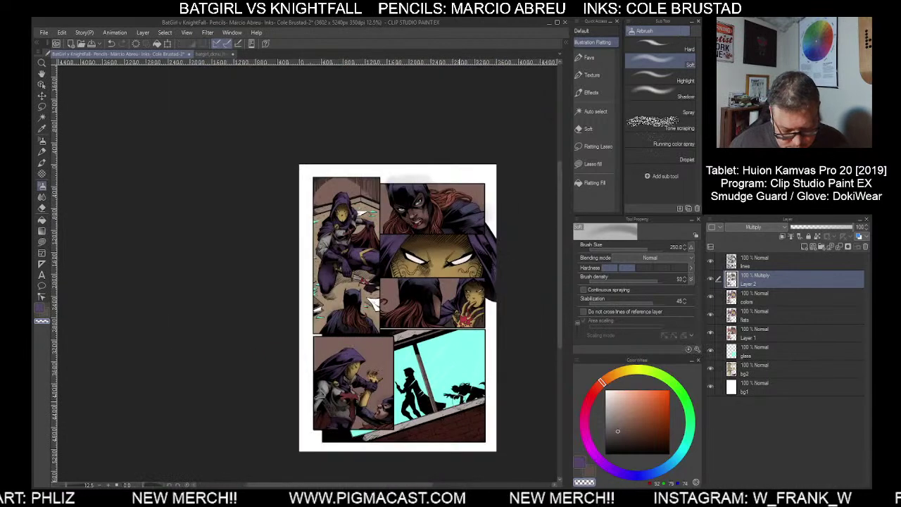
Work on the shading of the brick wall below the window with the photoshop round brush at size 30
{"action": "scroll", "coordinate": [459, 400], "scroll_direction": "up", "scroll_amount": 2}
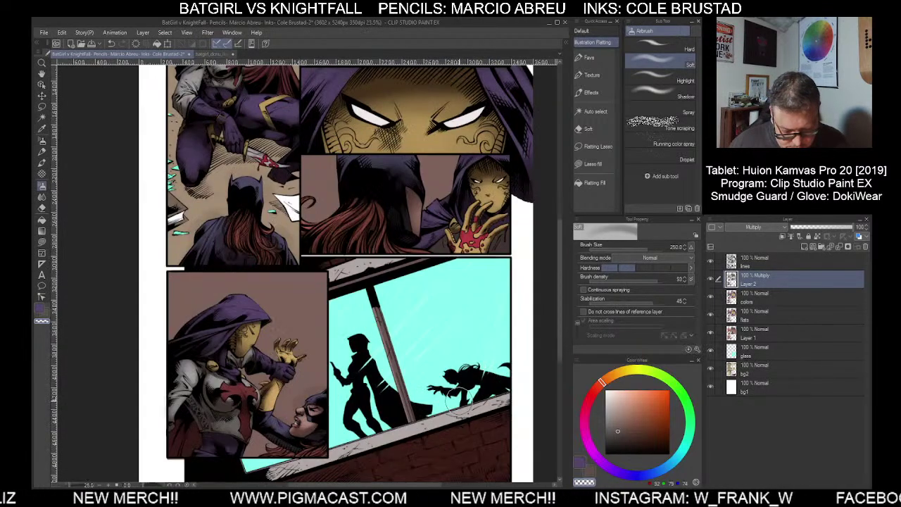
{"action": "left_click_drag", "start_coordinate": [457, 356], "coordinate": [450, 336]}
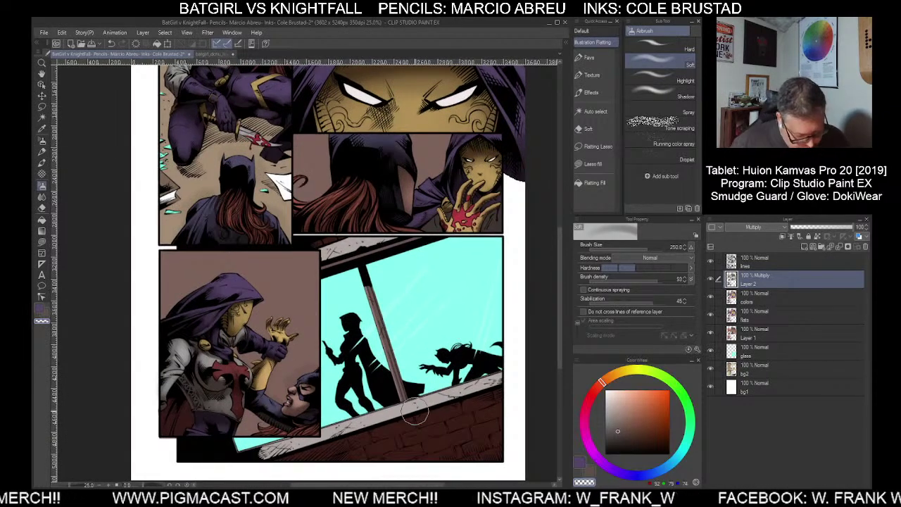
{"action": "left_click", "coordinate": [588, 57]}
{"action": "key", "text": "["}
{"action": "key", "text": "["}
{"action": "key", "text": "["}
{"action": "key", "text": "["}
{"action": "key", "text": "["}
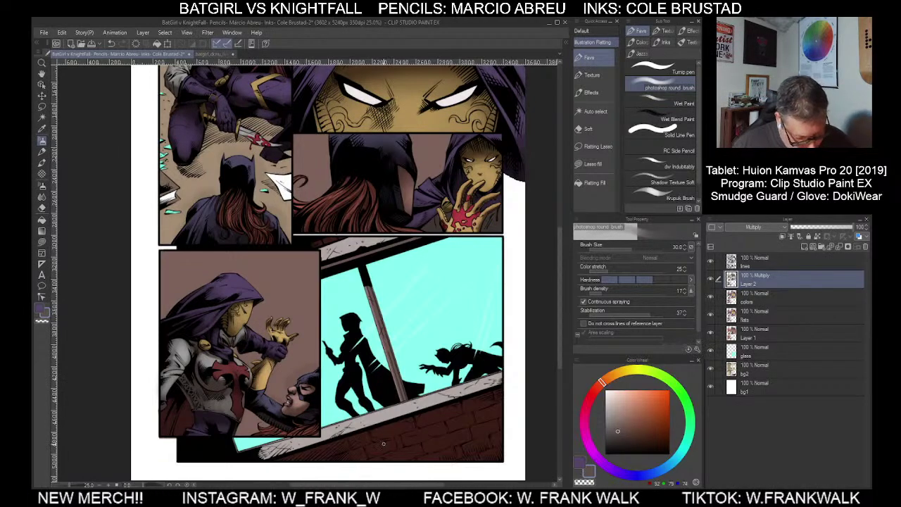
{"action": "scroll", "coordinate": [384, 445], "scroll_direction": "down", "scroll_amount": 2}
{"action": "left_click_drag", "start_coordinate": [467, 390], "coordinate": [482, 356]}
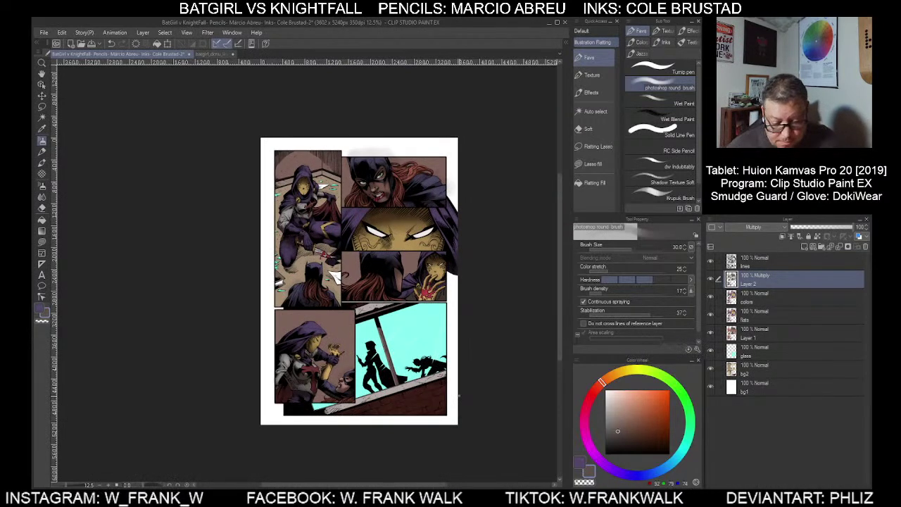
{"action": "key", "text": "ctrl+plus"}
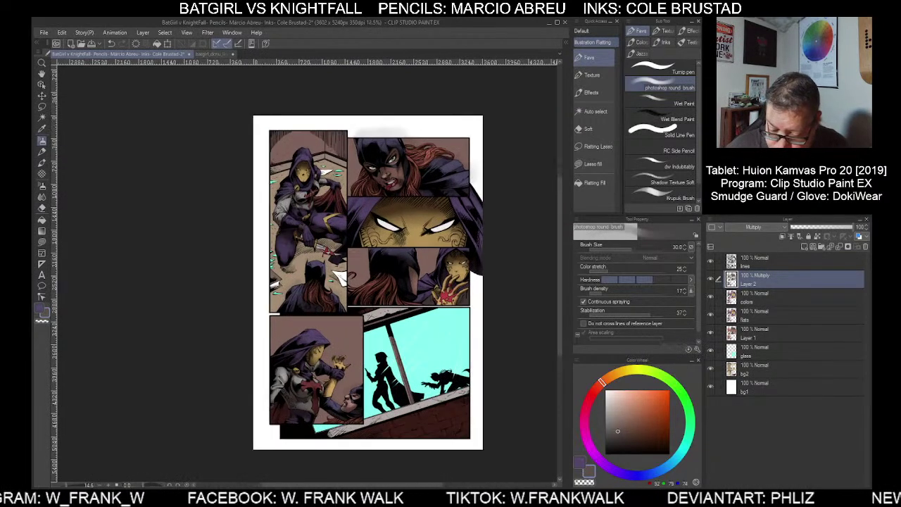
{"action": "scroll", "coordinate": [420, 354], "scroll_direction": "up", "scroll_amount": 1}
{"action": "scroll", "coordinate": [419, 353], "scroll_direction": "up", "scroll_amount": 2}
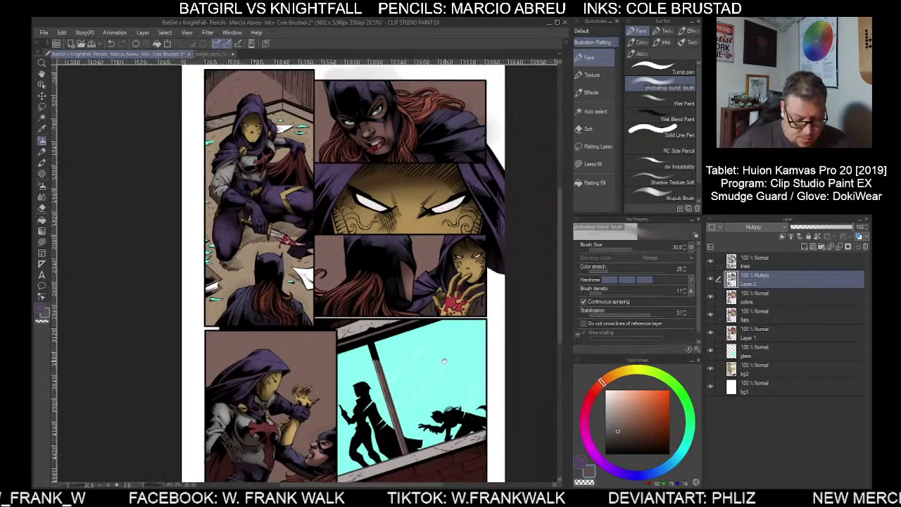
{"action": "left_click_drag", "start_coordinate": [420, 353], "coordinate": [418, 351]}
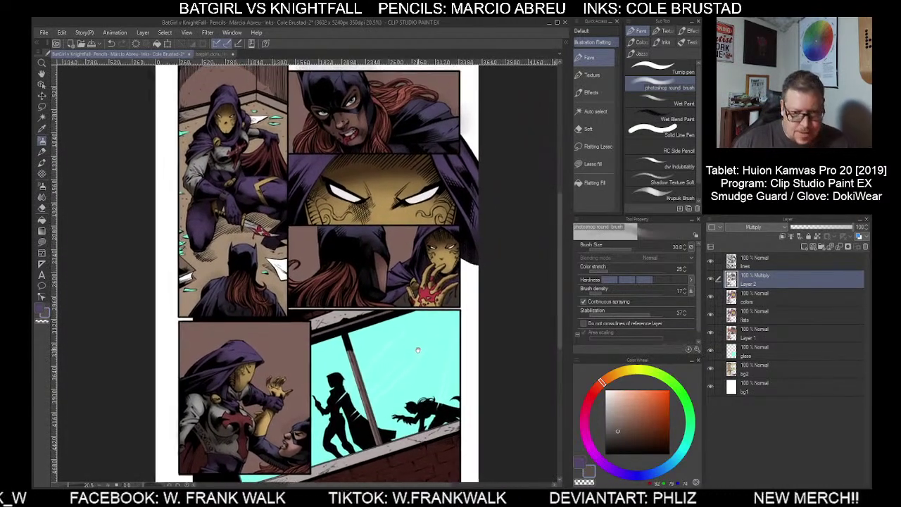
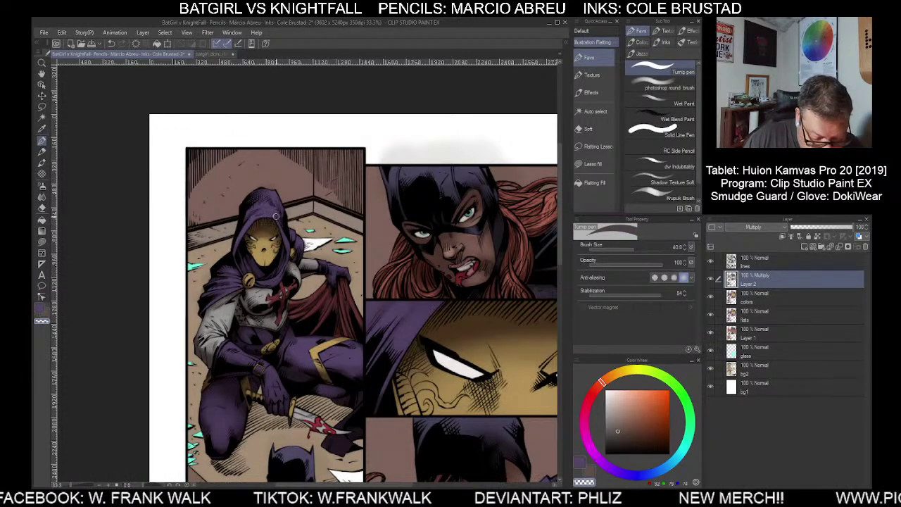
Carve highlights into KnightFall's purple hood in the first panel with the Turnip pen, reducing its size from 70
{"action": "key", "text": "]"}
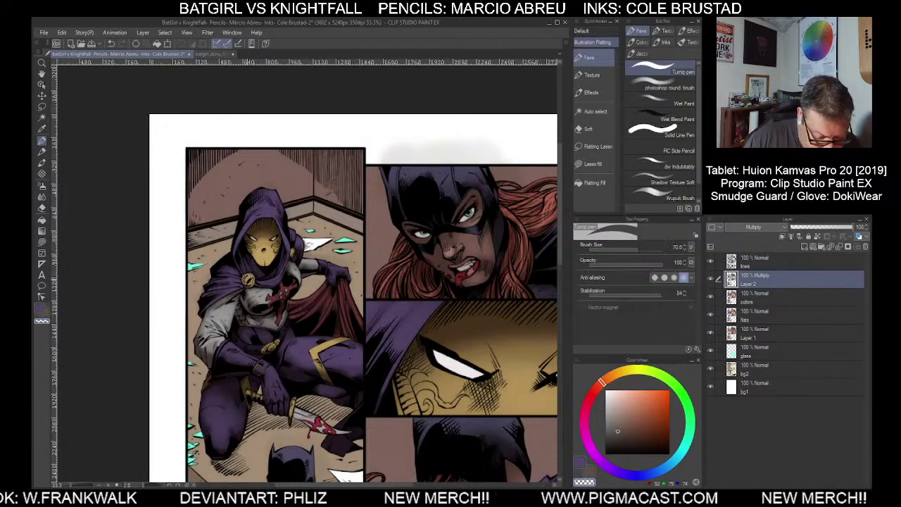
{"action": "key", "text": "bracketleft"}
{"action": "key", "text": "bracketleft"}
{"action": "key", "text": "bracketleft"}
{"action": "key", "text": "bracketleft"}
{"action": "key", "text": "bracketleft"}
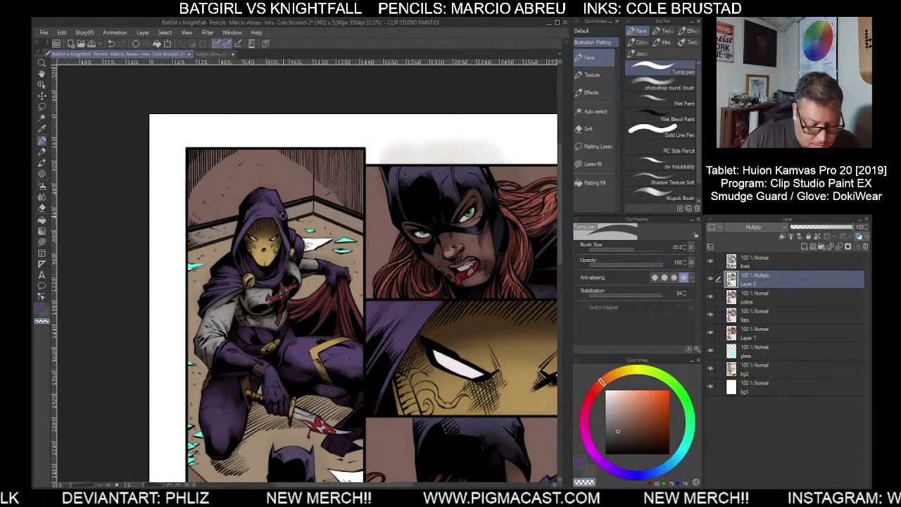
{"action": "key", "text": "bracketright"}
{"action": "key", "text": "bracketleft"}
{"action": "key", "text": "bracketleft"}
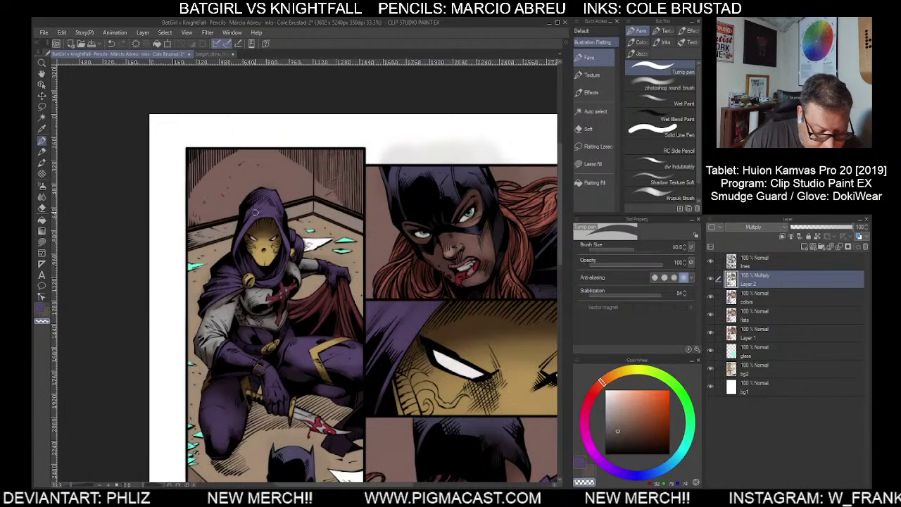
Lighten KnightFall's purple shoulder cape and costume with the Turnip pen, starting at size 25
{"action": "key", "text": "bracketleft"}
{"action": "key", "text": "bracketleft"}
{"action": "key", "text": "bracketleft"}
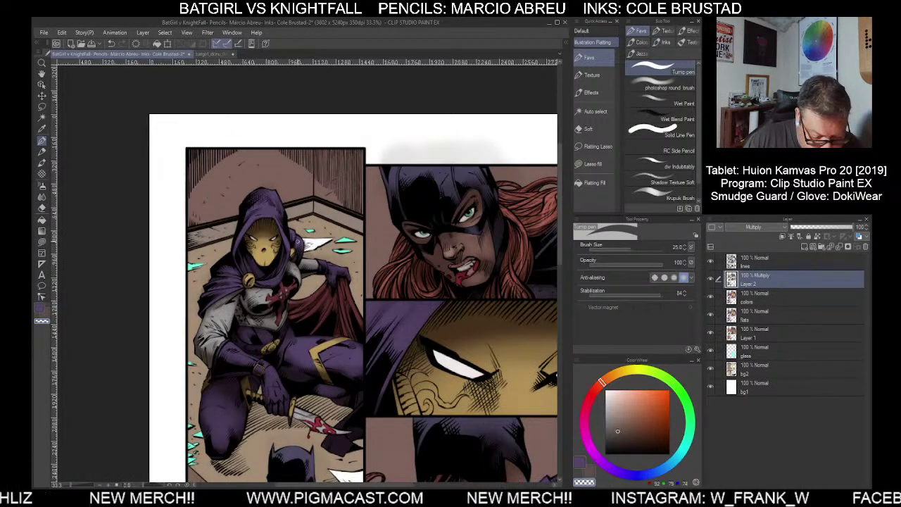
{"action": "key", "text": "bracketright"}
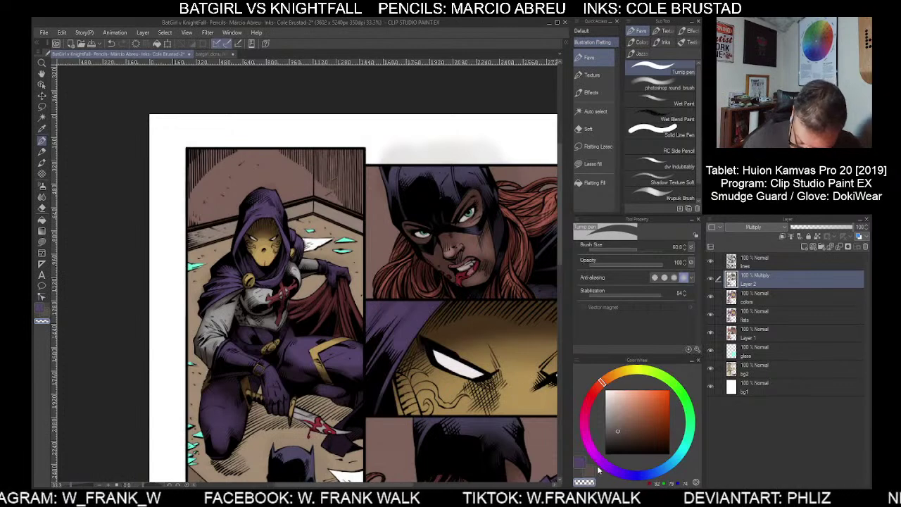
{"action": "key", "text": "bracketleft"}
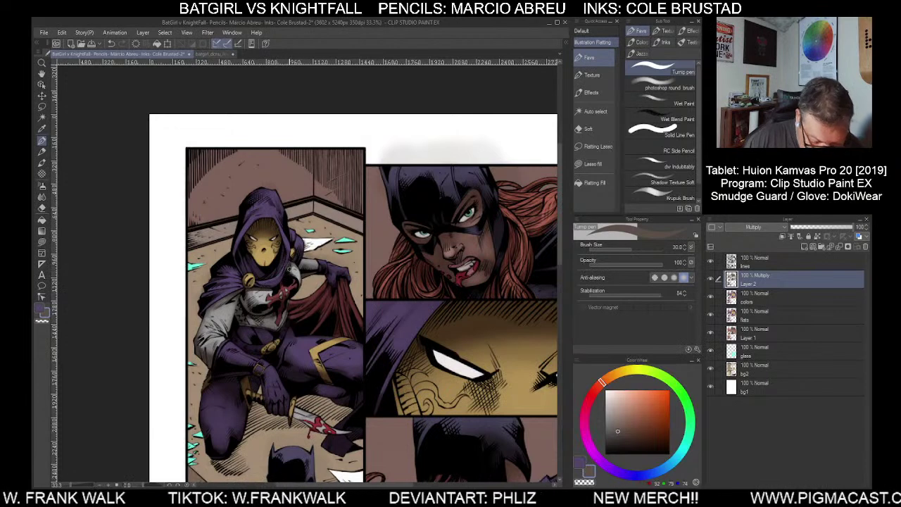
{"action": "left_click", "coordinate": [588, 463]}
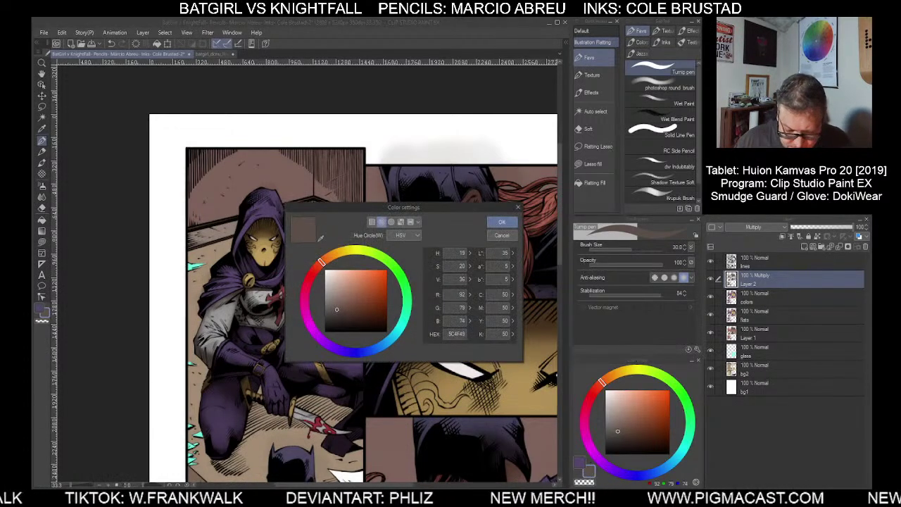
{"action": "left_click", "coordinate": [509, 237]}
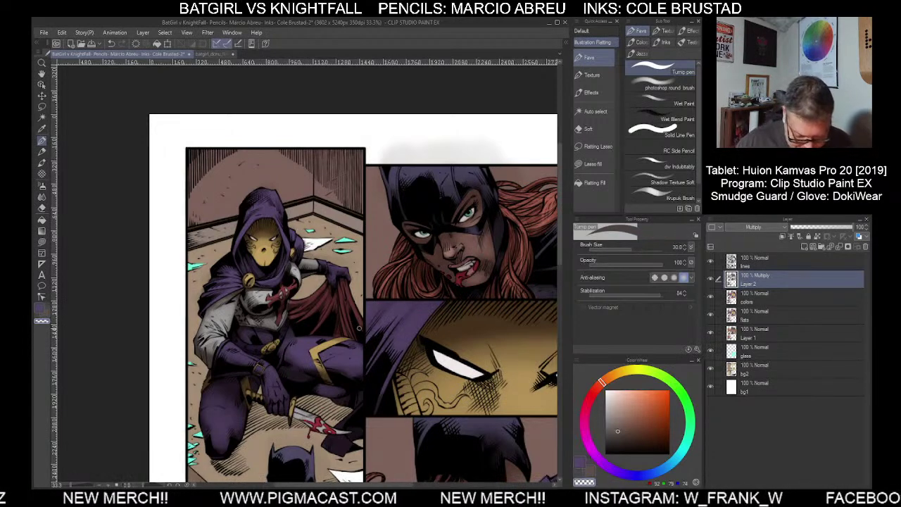
Add highlights along the folds of KnightFall's red cape with the Turnip pen at sizes 20 and 30
{"action": "key", "text": "["}
{"action": "key", "text": "["}
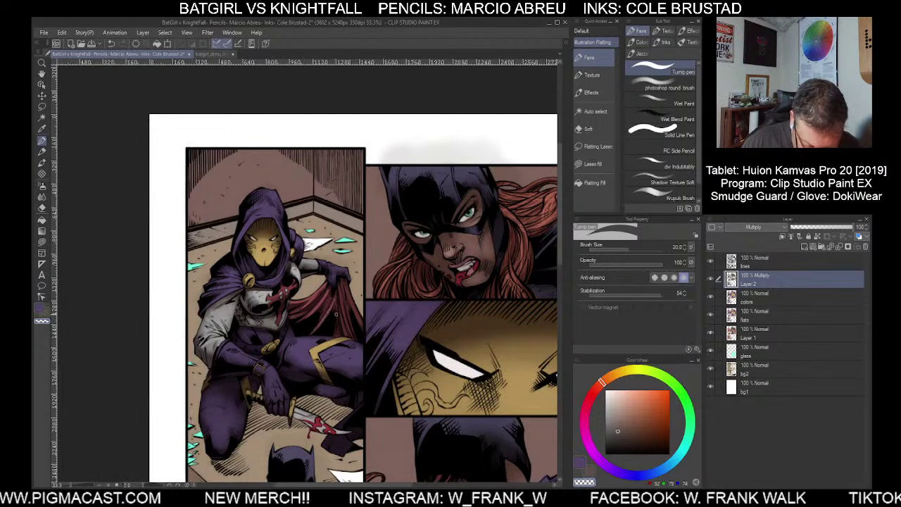
{"action": "key", "text": "]"}
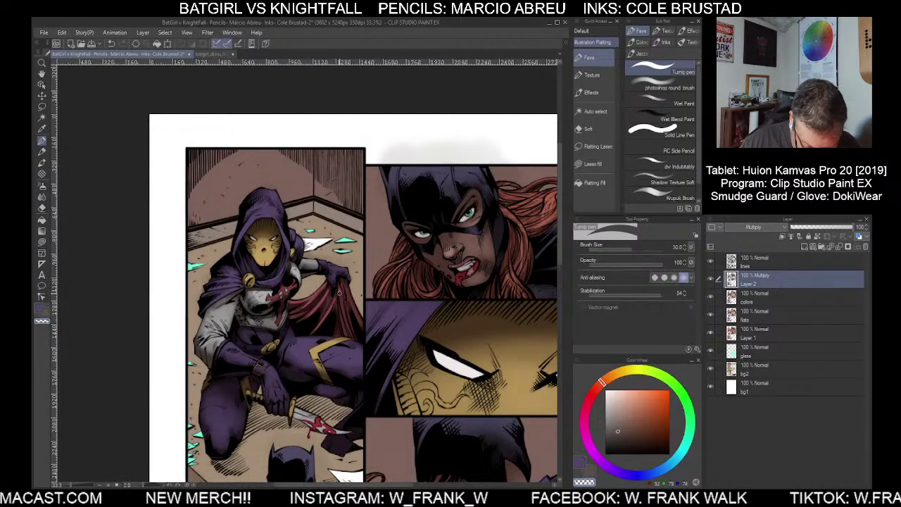
{"action": "left_click_drag", "start_coordinate": [341, 288], "coordinate": [352, 337]}
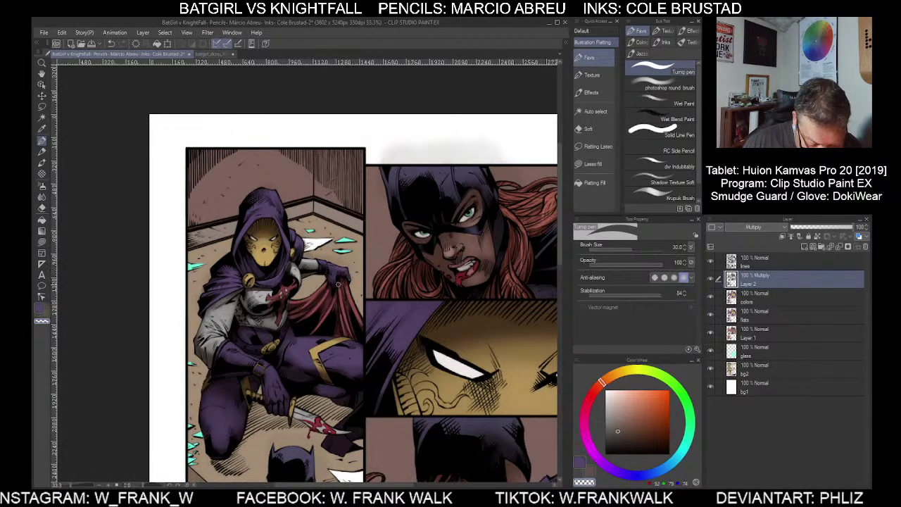
Lighten KnightFall's purple glove with the Turnip pen at size 40 and the wrist cuff at size 20
{"action": "key", "text": "bracketright"}
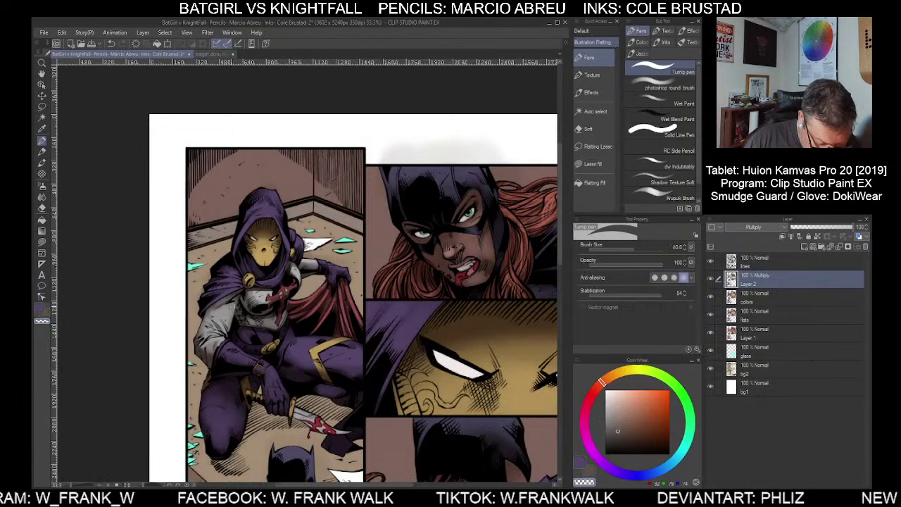
{"action": "key", "text": "bracketleft"}
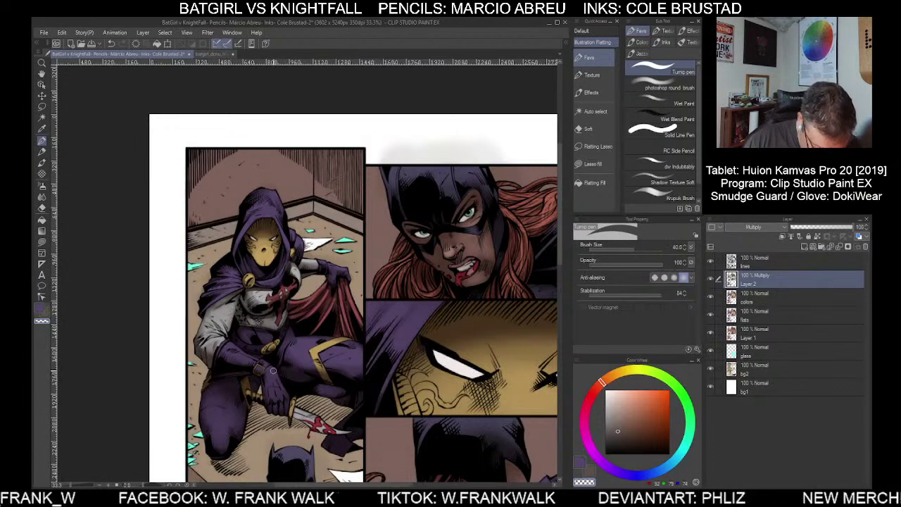
{"action": "key", "text": "bracketleft"}
{"action": "key", "text": "bracketleft"}
{"action": "key", "text": "bracketleft"}
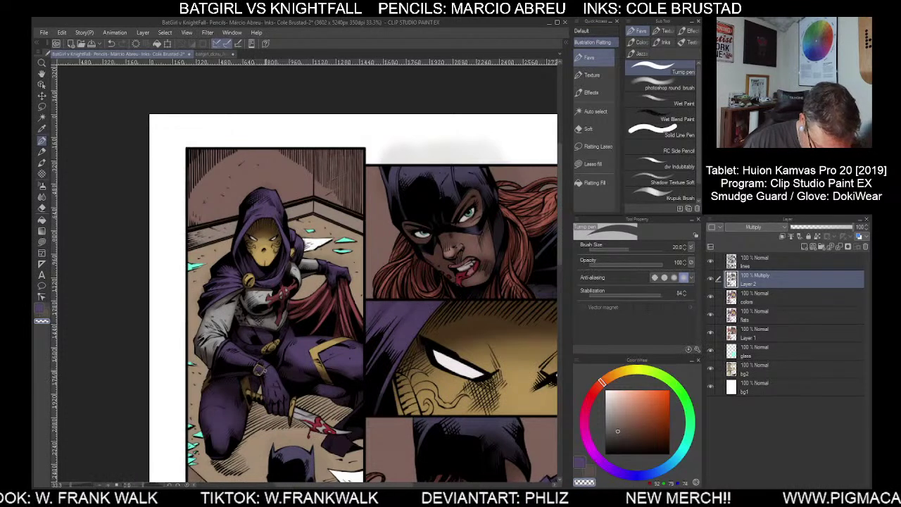
Lighten KnightFall's purple legs in the first panel with the Turnip pen, varying its size from 25 up to 100
{"action": "key", "text": "bracketright"}
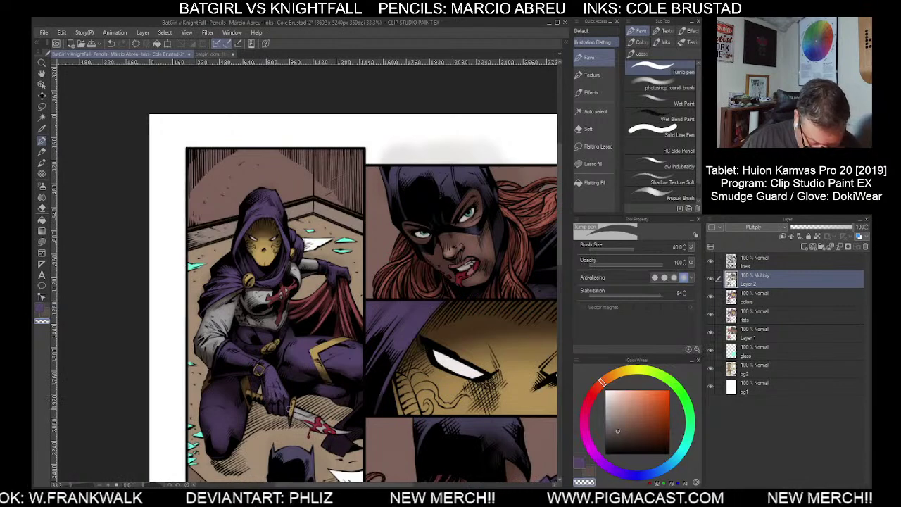
{"action": "key", "text": "]"}
{"action": "key", "text": "]"}
{"action": "key", "text": "]"}
{"action": "key", "text": "]"}
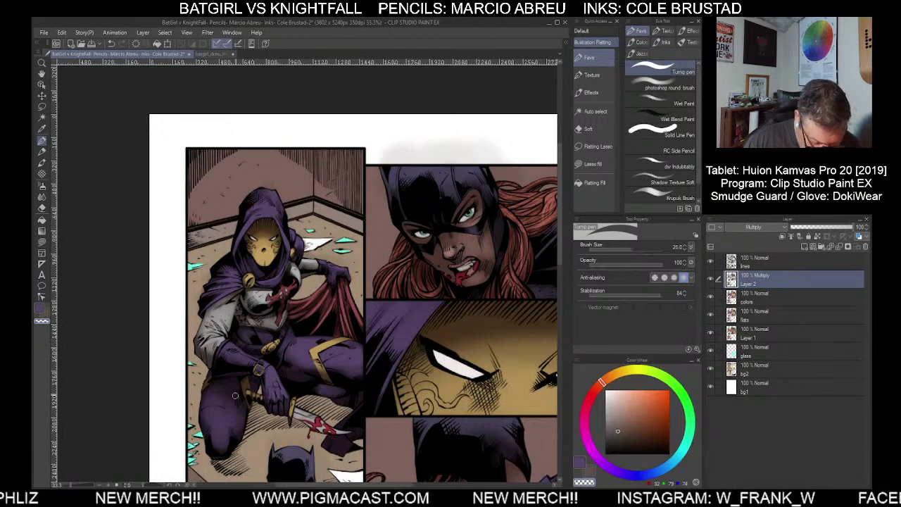
{"action": "key", "text": "]"}
{"action": "key", "text": "]"}
{"action": "key", "text": "]"}
{"action": "key", "text": "]"}
{"action": "key", "text": "]"}
{"action": "key", "text": "]"}
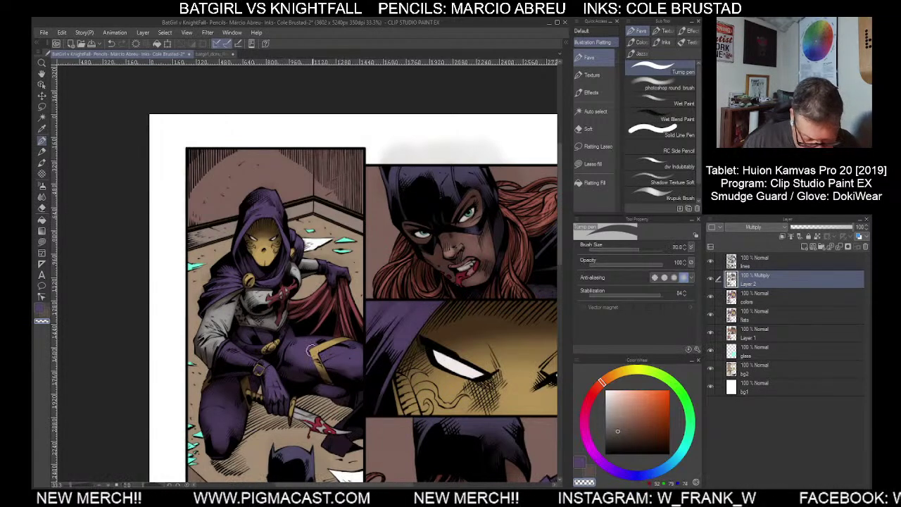
{"action": "key", "text": "bracketright"}
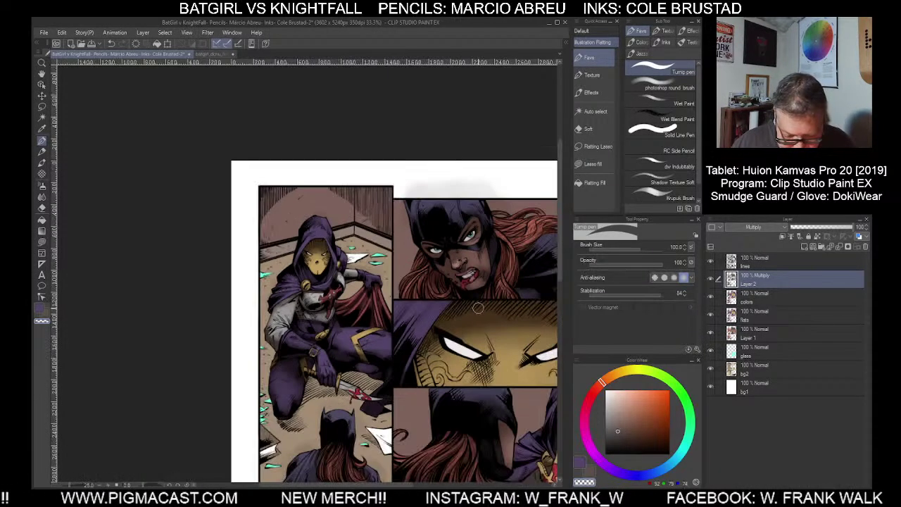
Carve highlights into Batgirl's cape in the second panel with the Turnip pen at size 60
{"action": "scroll", "coordinate": [479, 302], "scroll_direction": "down", "scroll_amount": 1}
{"action": "left_click_drag", "start_coordinate": [497, 366], "coordinate": [421, 369]}
{"action": "key", "text": "bracketleft"}
{"action": "key", "text": "bracketleft"}
{"action": "key", "text": "bracketleft"}
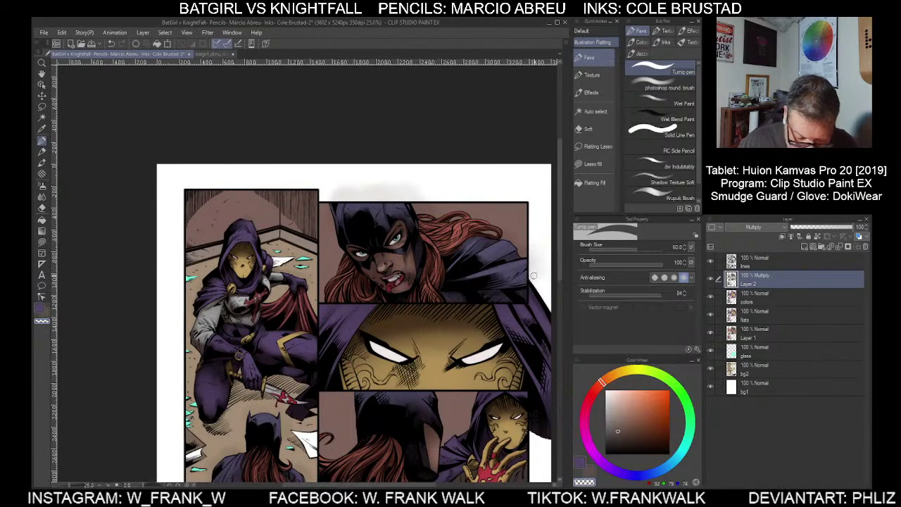
Refine the highlights on Batgirl's face and red hair in the second panel with the Turnip pen at sizes 40 and 25
{"action": "key", "text": "ctrl+minus"}
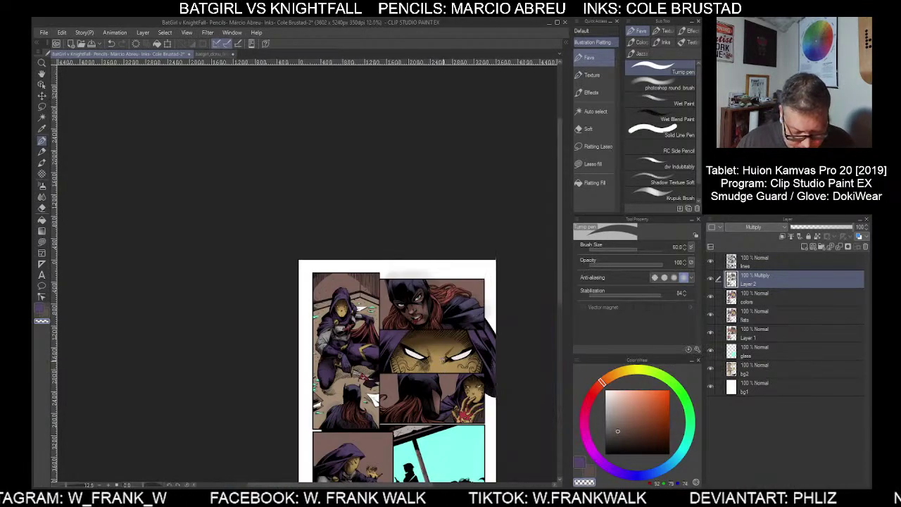
{"action": "scroll", "coordinate": [404, 306], "scroll_direction": "up", "scroll_amount": 3}
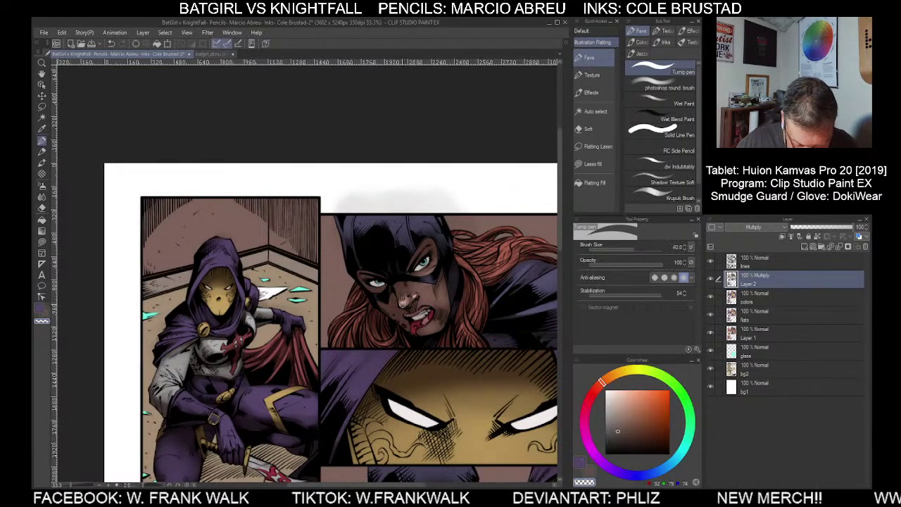
{"action": "key", "text": "bracketright"}
{"action": "key", "text": "bracketleft"}
{"action": "key", "text": "bracketleft"}
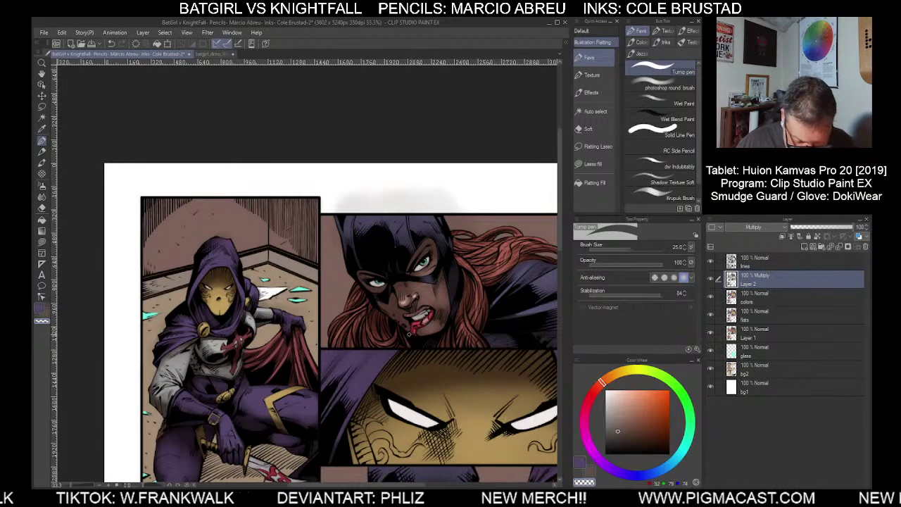
Lighten the back of Batgirl's cowl and cape at the base of the first panel with the Turnip pen at sizes 20 and 25
{"action": "key", "text": "ctrl+minus"}
{"action": "key", "text": "ctrl+minus"}
{"action": "key", "text": "ctrl+minus"}
{"action": "key", "text": "ctrl+minus"}
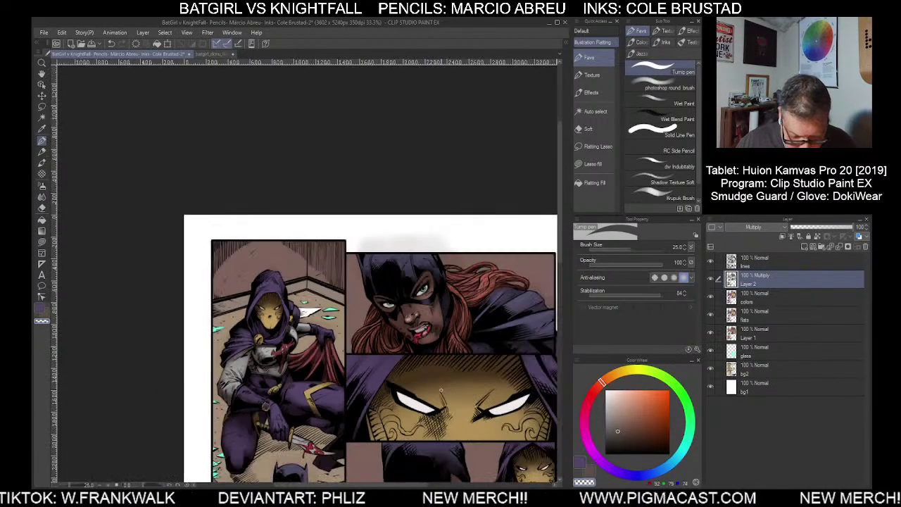
{"action": "left_click_drag", "start_coordinate": [457, 394], "coordinate": [430, 271]}
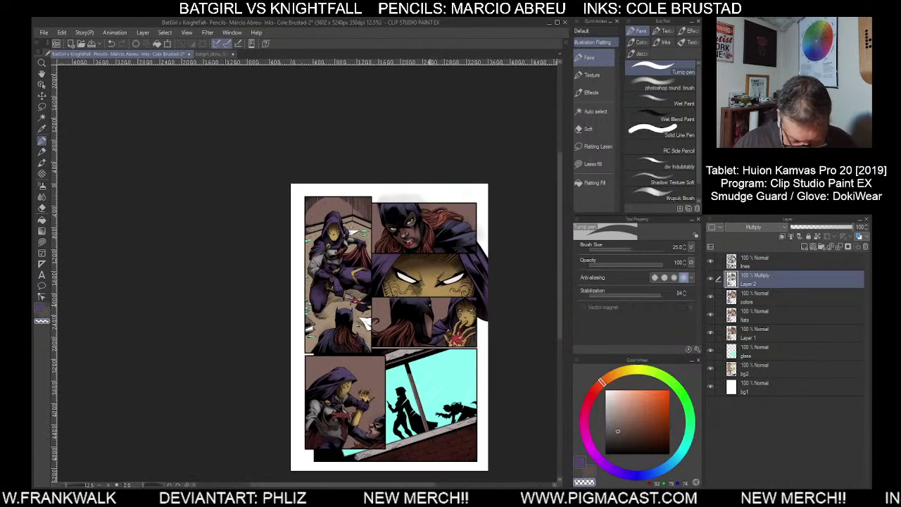
{"action": "key", "text": "ctrl+plus"}
{"action": "key", "text": "ctrl+plus"}
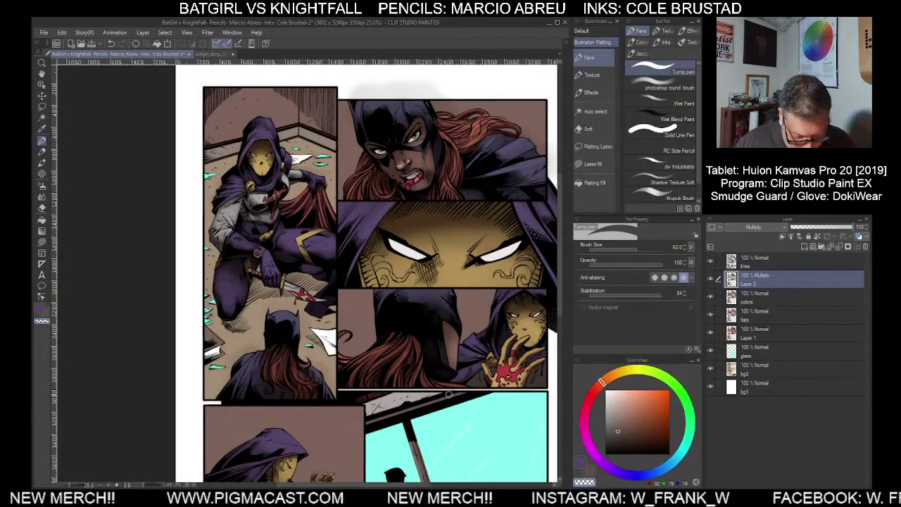
{"action": "key", "text": "["}
{"action": "key", "text": "["}
{"action": "key", "text": "["}
{"action": "key", "text": "["}
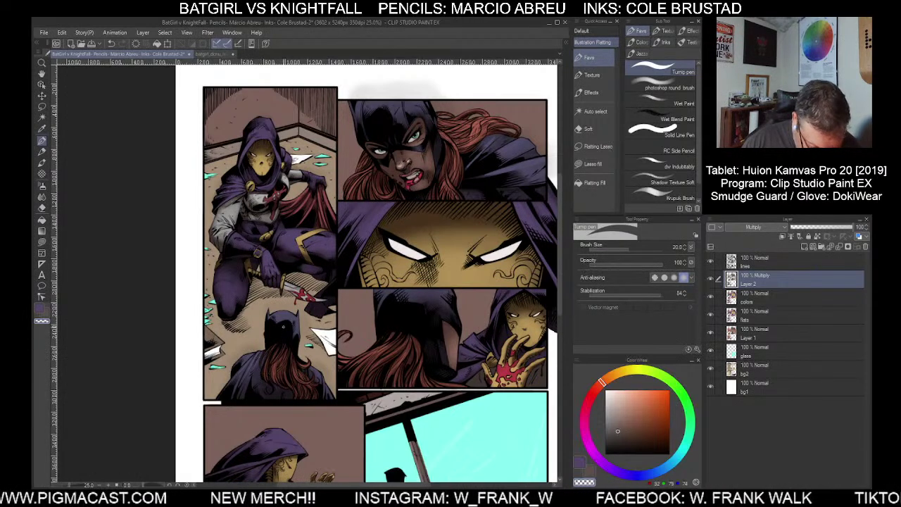
{"action": "key", "text": "bracketright"}
{"action": "key", "text": "bracketright"}
{"action": "key", "text": "bracketright"}
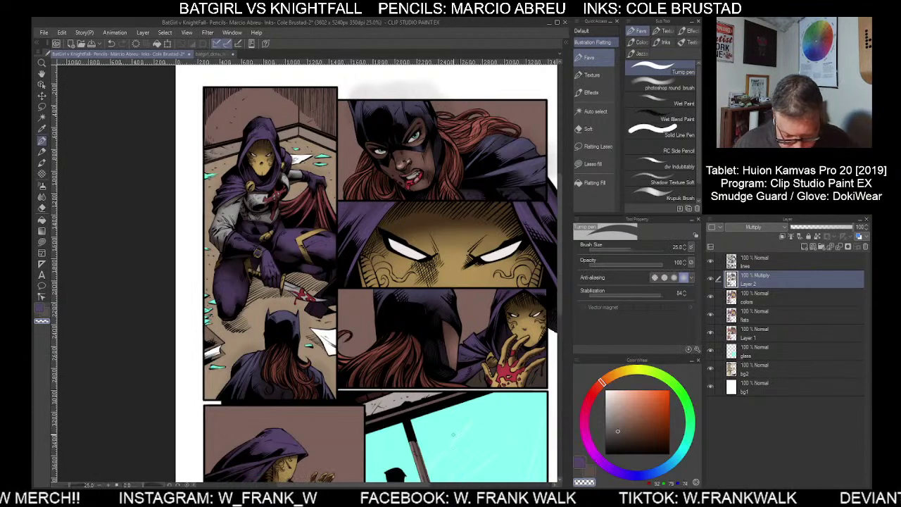
Add highlights to KnightFall in the bloodied-hand panel with the Turnip pen at sizes 17, 40 and 25
{"action": "left_click_drag", "start_coordinate": [455, 430], "coordinate": [436, 347]}
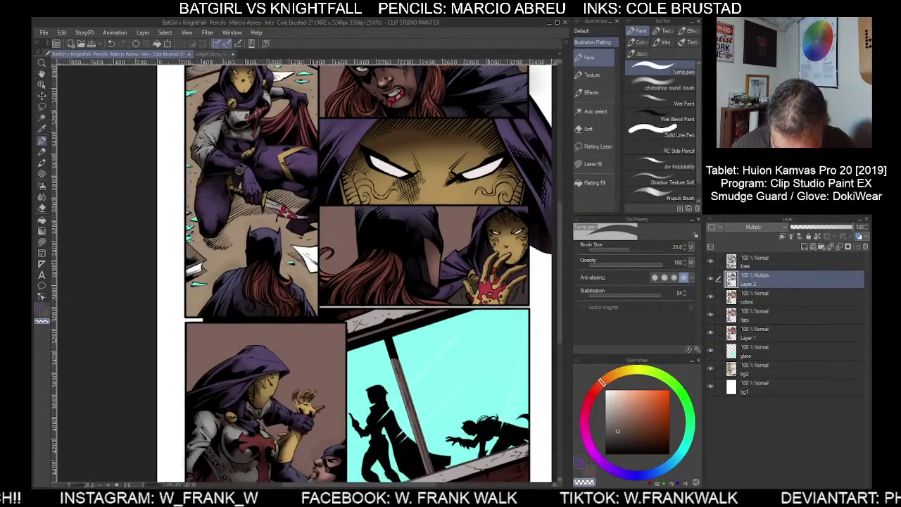
{"action": "key", "text": "["}
{"action": "key", "text": "["}
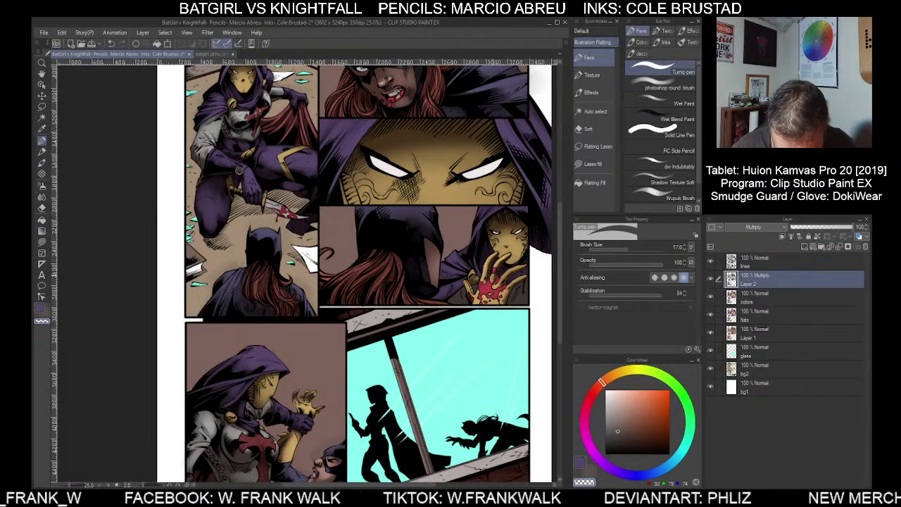
{"action": "key", "text": "bracketright"}
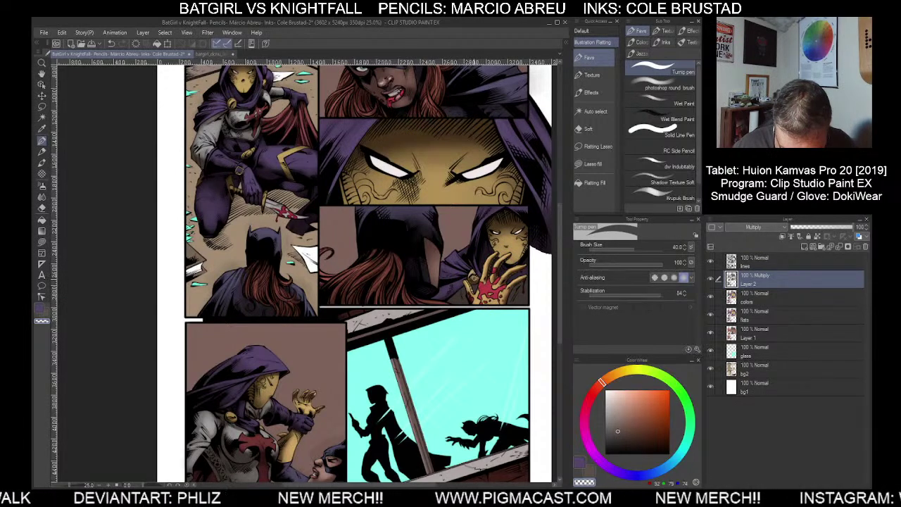
{"action": "key", "text": "bracketleft"}
{"action": "key", "text": "bracketleft"}
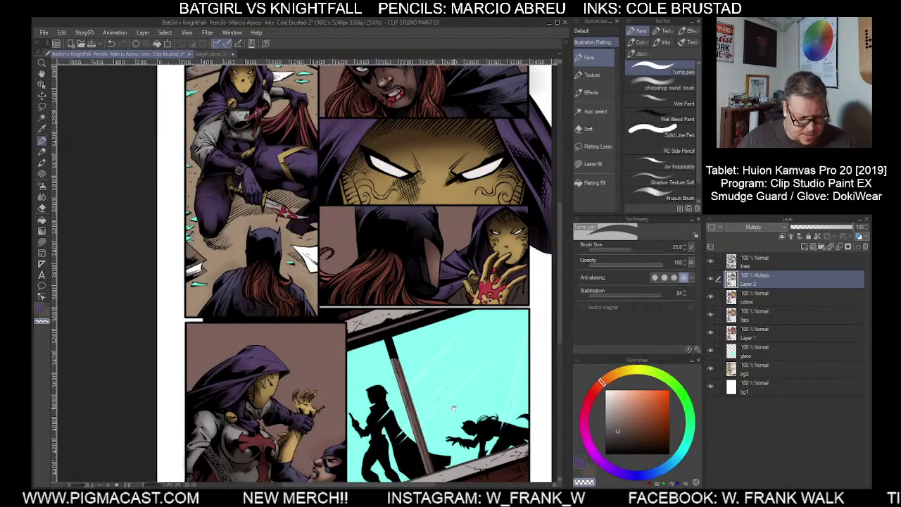
Lighten Batgirl's cowl and face in the arm-grabbing panel with the Turnip pen at sizes 30 and 20
{"action": "left_click_drag", "start_coordinate": [455, 407], "coordinate": [482, 294]}
{"action": "key", "text": "ctrl+plus"}
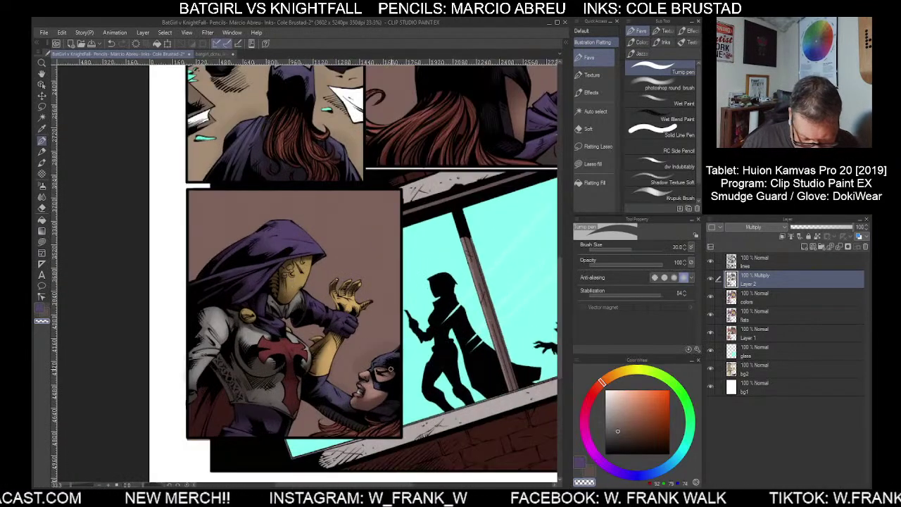
{"action": "key", "text": "bracketleft"}
{"action": "key", "text": "bracketleft"}
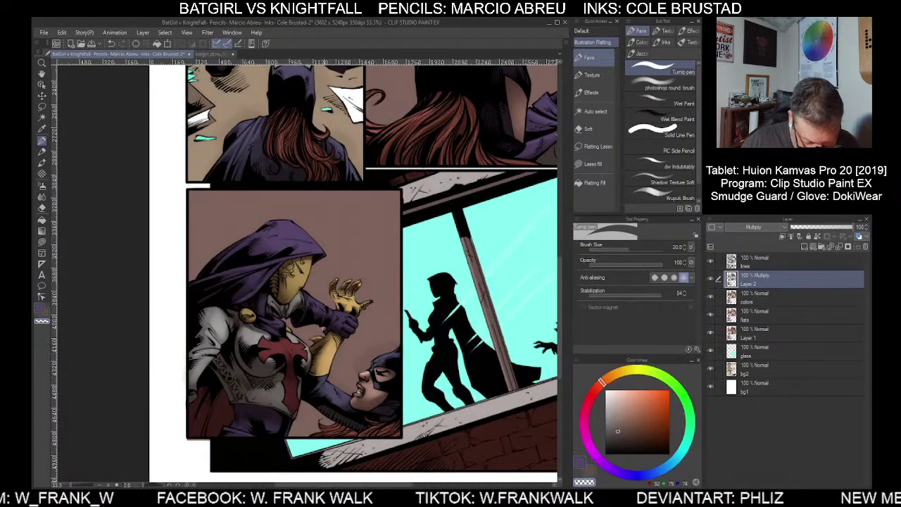
Carve highlights into KnightFall's costume and purple glove in the arm-grabbing panel with the Turnip pen at sizes 40 and 70
{"action": "key", "text": "]"}
{"action": "key", "text": "]"}
{"action": "key", "text": "]"}
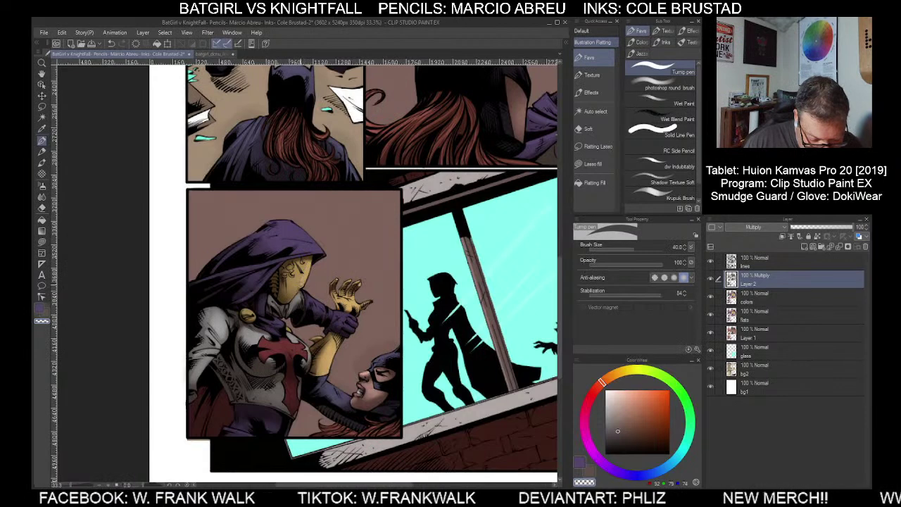
{"action": "key", "text": "bracketright"}
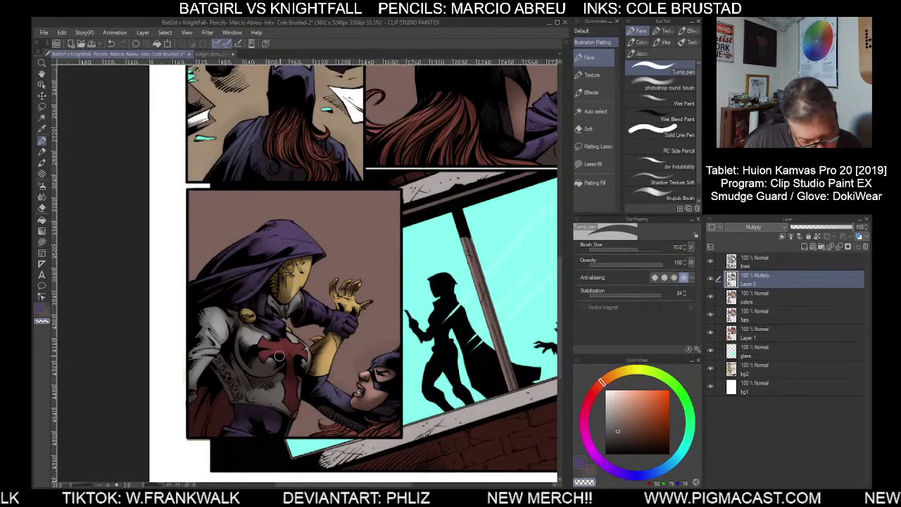
{"action": "key", "text": "["}
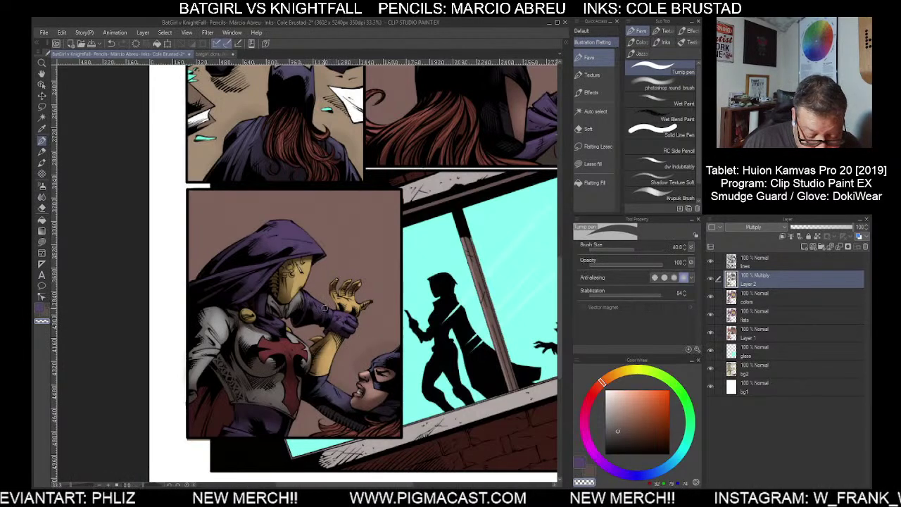
Lighten KnightFall's chest and its red emblem in the arm-grabbing panel with the Turnip pen at size 70
{"action": "key", "text": "bracketright"}
{"action": "key", "text": "bracketright"}
{"action": "key", "text": "bracketright"}
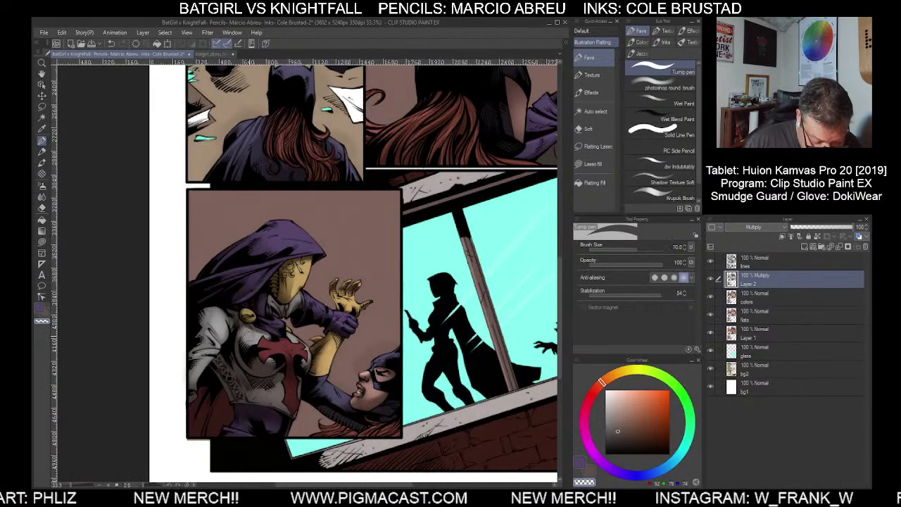
{"action": "mouse_move", "coordinate": [281, 349]}
{"action": "left_mouse_down"}
{"action": "mouse_move", "coordinate": [300, 348]}
{"action": "mouse_move", "coordinate": [293, 341]}
{"action": "mouse_move", "coordinate": [302, 349]}
{"action": "mouse_move", "coordinate": [264, 343]}
{"action": "left_mouse_up"}
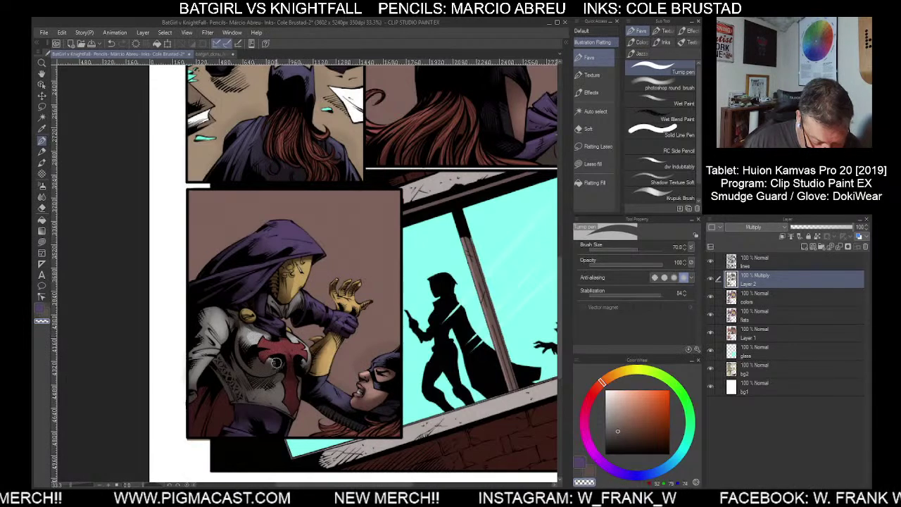
{"action": "key", "text": "["}
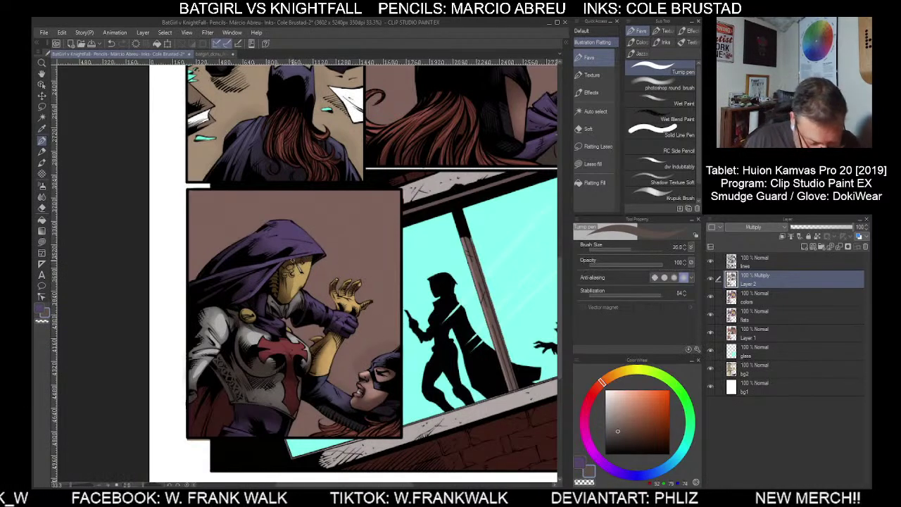
Refine the shading on KnightFall's gold mask beneath the hood, reducing the Turnip pen to size 25
{"action": "key", "text": "bracketleft"}
{"action": "key", "text": "bracketleft"}
{"action": "key", "text": "bracketleft"}
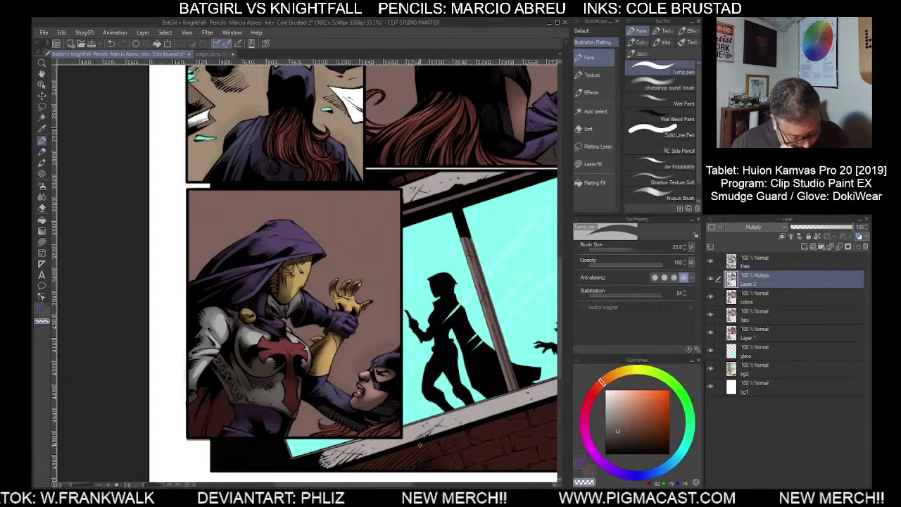
Touch up Batgirl's red hair in the bloodied-hand panel with the Turnip pen at sizes 20 and 40
{"action": "scroll", "coordinate": [473, 435], "scroll_direction": "down", "scroll_amount": 3}
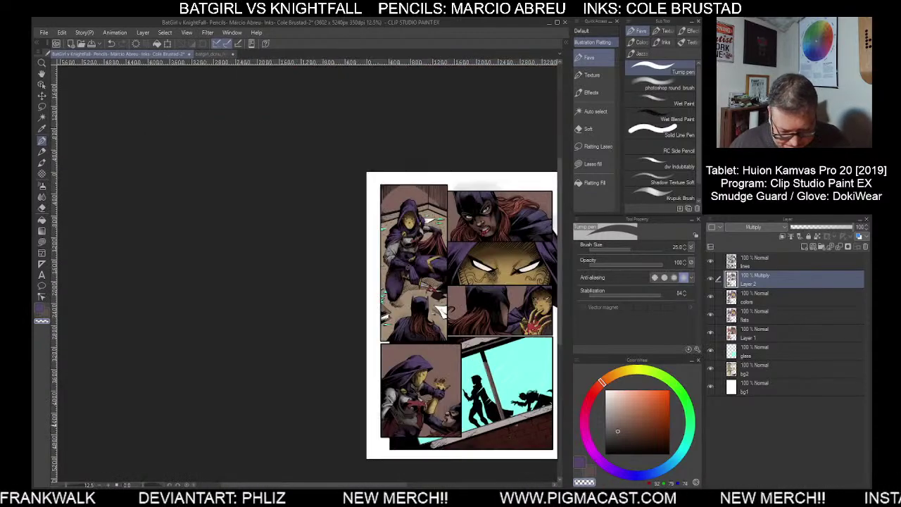
{"action": "left_click_drag", "start_coordinate": [518, 413], "coordinate": [415, 375]}
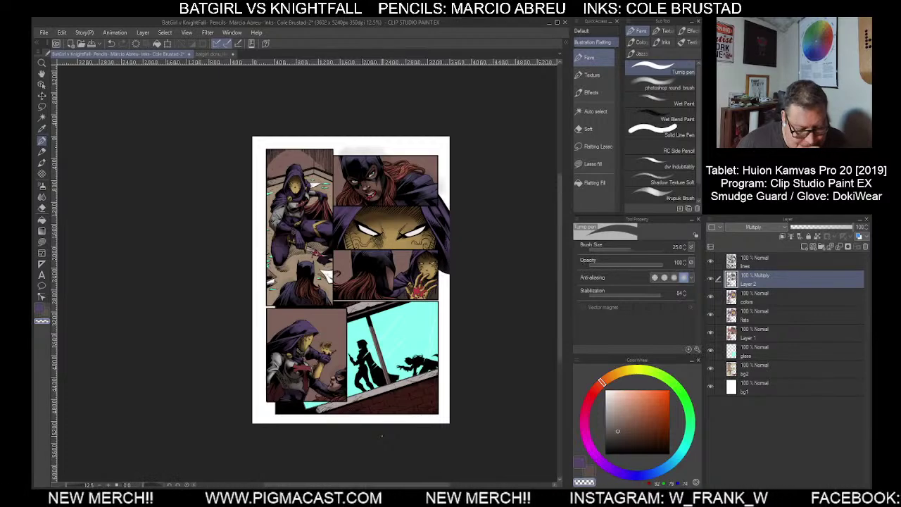
{"action": "scroll", "coordinate": [311, 263], "scroll_direction": "up", "scroll_amount": 3}
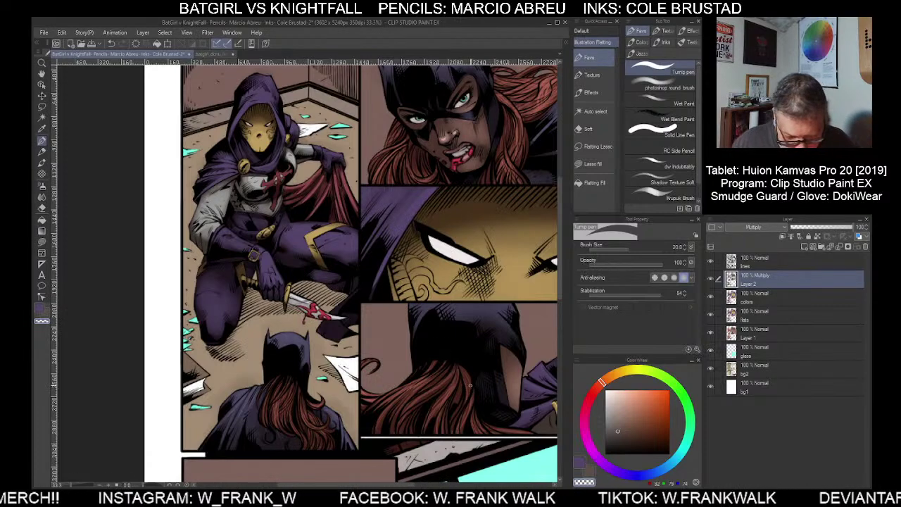
{"action": "scroll", "coordinate": [490, 418], "scroll_direction": "down", "scroll_amount": 1}
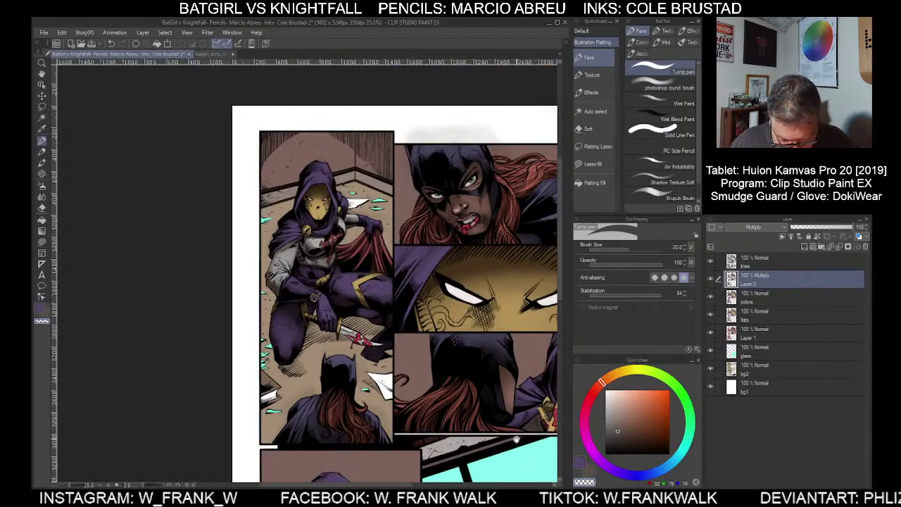
{"action": "left_click_drag", "start_coordinate": [516, 440], "coordinate": [436, 344]}
{"action": "left_click_drag", "start_coordinate": [445, 397], "coordinate": [452, 389]}
{"action": "scroll", "coordinate": [491, 331], "scroll_direction": "up", "scroll_amount": 1}
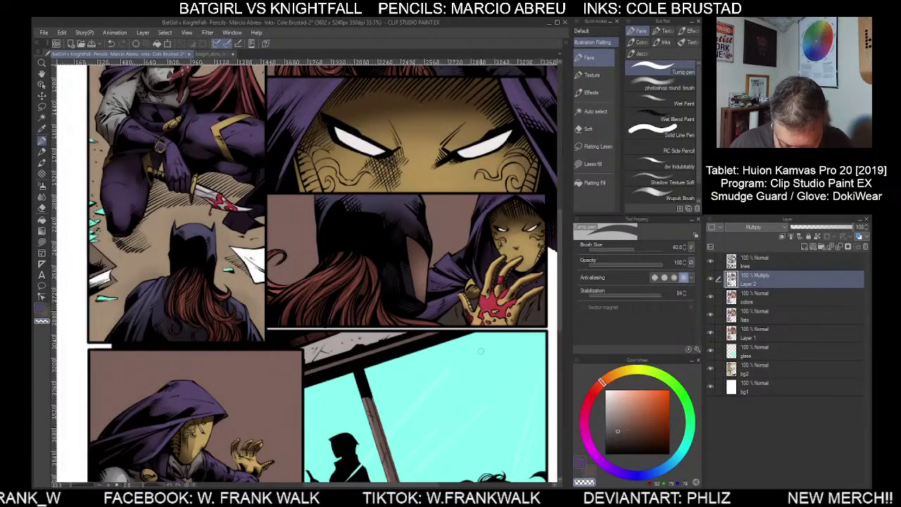
{"action": "scroll", "coordinate": [356, 437], "scroll_direction": "down", "scroll_amount": 1}
{"action": "left_click_drag", "start_coordinate": [397, 428], "coordinate": [432, 318]}
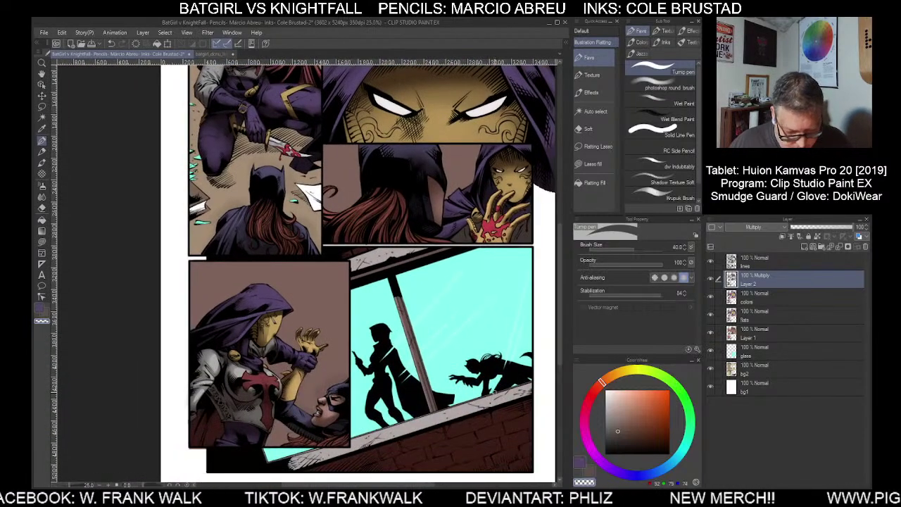
Add a new raster layer directly above the bg2 layer
{"action": "scroll", "coordinate": [495, 391], "scroll_direction": "down", "scroll_amount": 2}
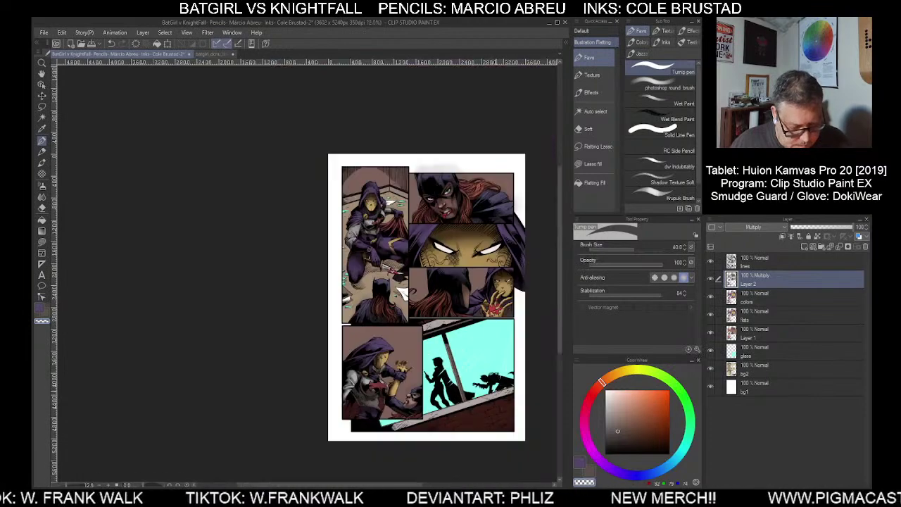
{"action": "left_click_drag", "start_coordinate": [494, 377], "coordinate": [435, 371]}
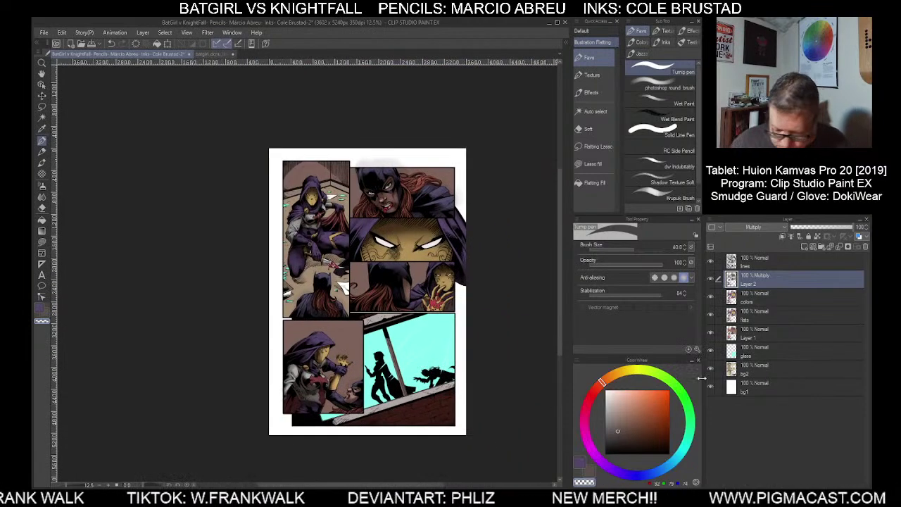
{"action": "left_click", "coordinate": [752, 370]}
{"action": "left_click", "coordinate": [804, 247]}
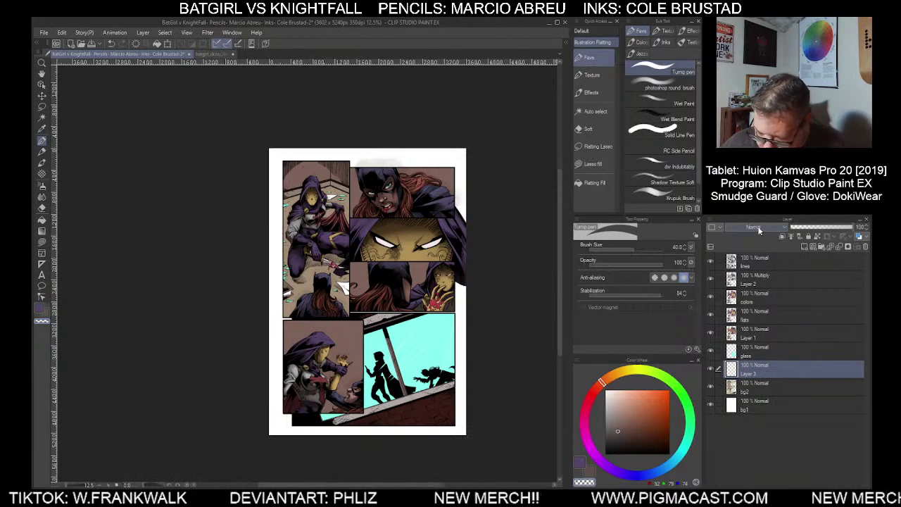
Set the new layer above bg2 to Multiply and fill it with the muted brown using Flatting Fill
{"action": "left_click", "coordinate": [759, 230]}
{"action": "left_click", "coordinate": [757, 258]}
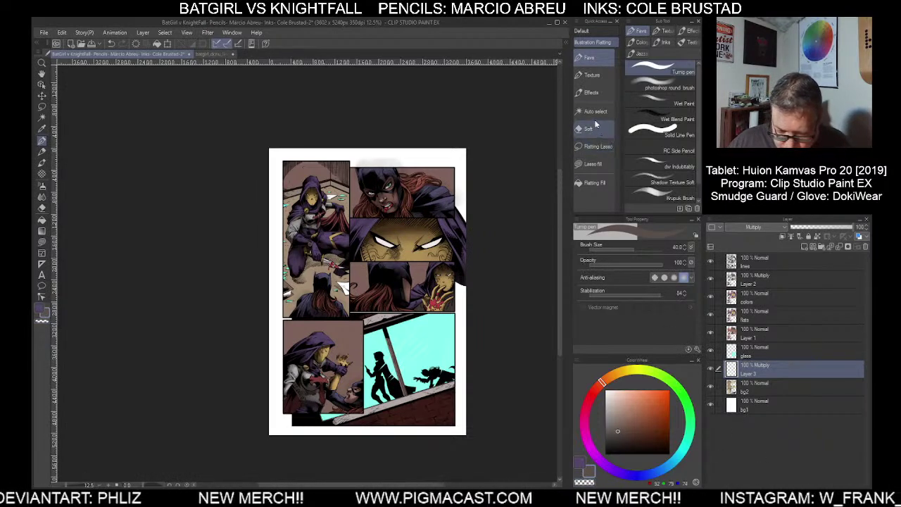
{"action": "left_click", "coordinate": [594, 183]}
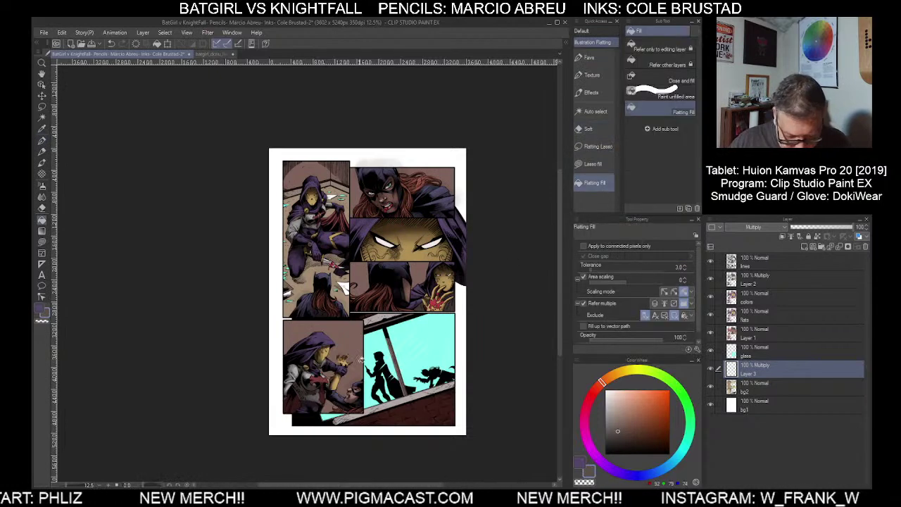
{"action": "left_click", "coordinate": [355, 349]}
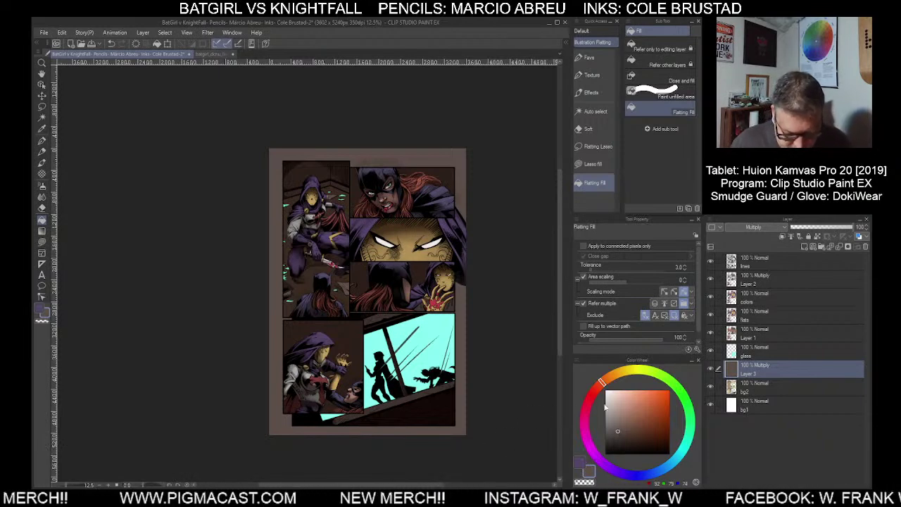
Switch to the Soft airbrush and enlarge it to size 800
{"action": "left_click", "coordinate": [588, 57]}
{"action": "left_click", "coordinate": [664, 86]}
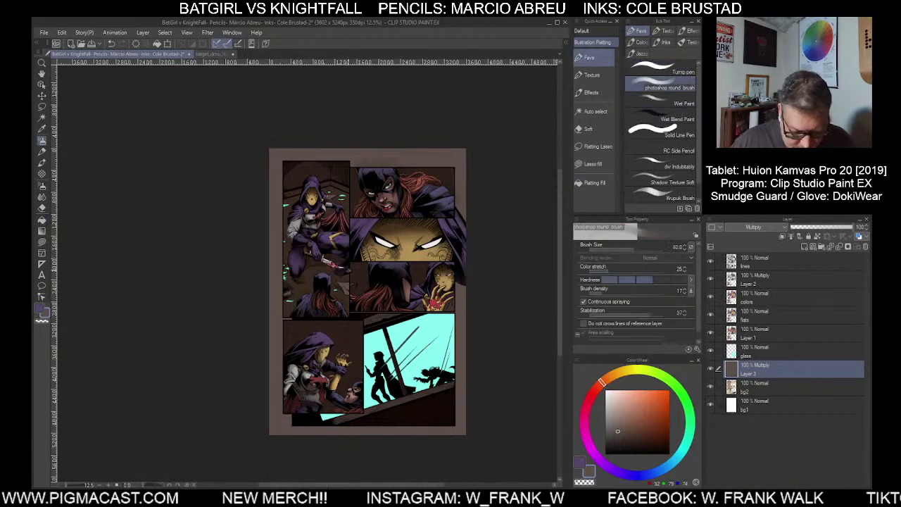
{"action": "left_click", "coordinate": [41, 184]}
{"action": "key", "text": "bracketright"}
{"action": "key", "text": "bracketright"}
{"action": "key", "text": "bracketright"}
{"action": "key", "text": "bracketright"}
{"action": "key", "text": "bracketright"}
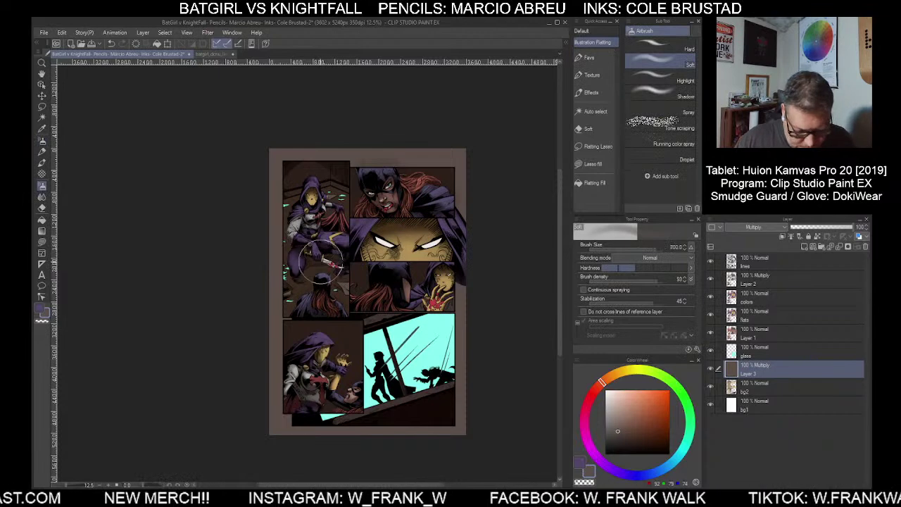
Select the tall kneeling-KnightFall panel with a rectangular marquee, lighten its floor with the transparent Soft airbrush at size 1500, and deselect
{"action": "left_click", "coordinate": [596, 148]}
{"action": "left_click", "coordinate": [649, 48]}
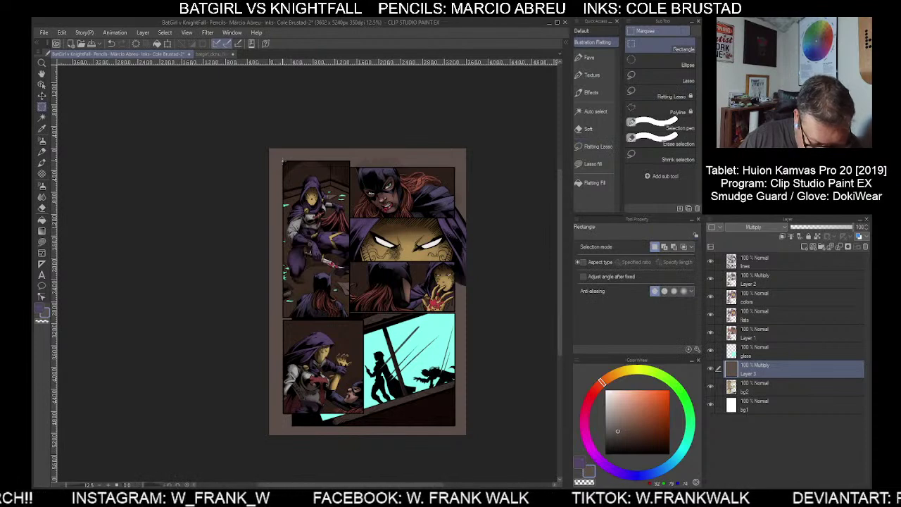
{"action": "left_click_drag", "start_coordinate": [282, 160], "coordinate": [349, 318]}
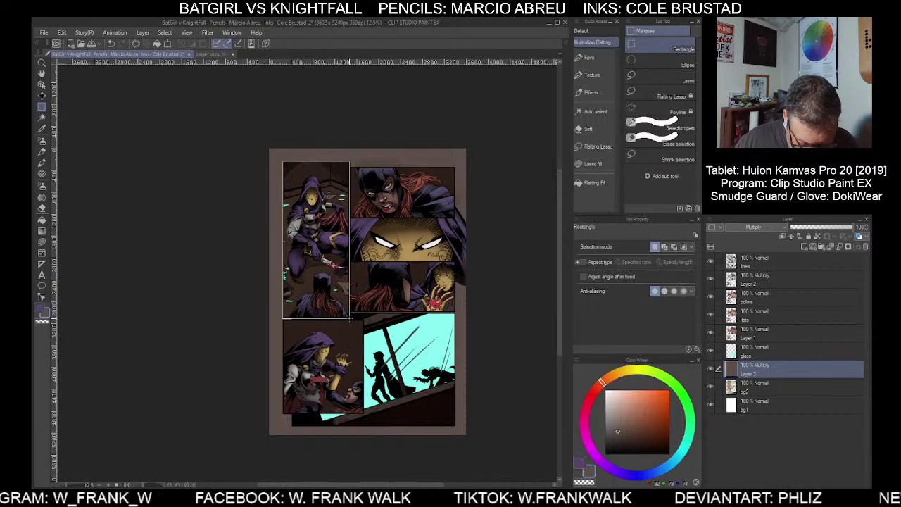
{"action": "left_click", "coordinate": [589, 57]}
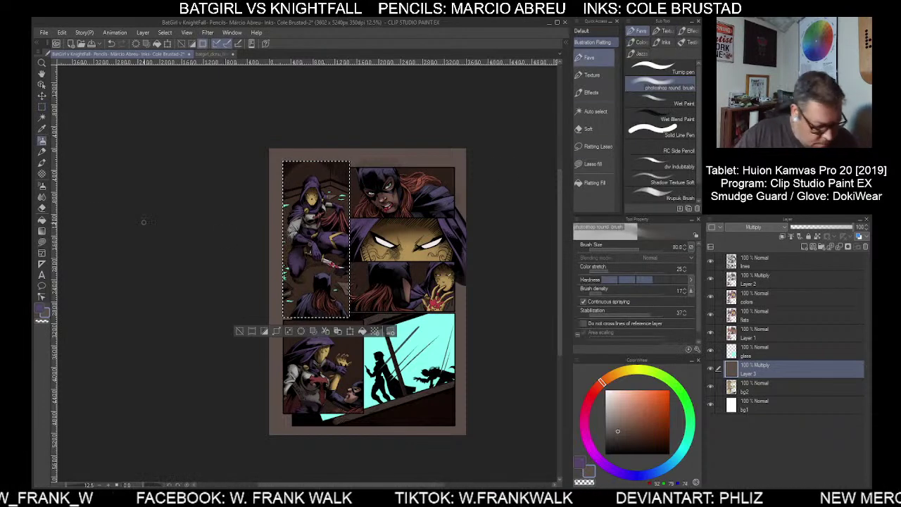
{"action": "left_click", "coordinate": [43, 187]}
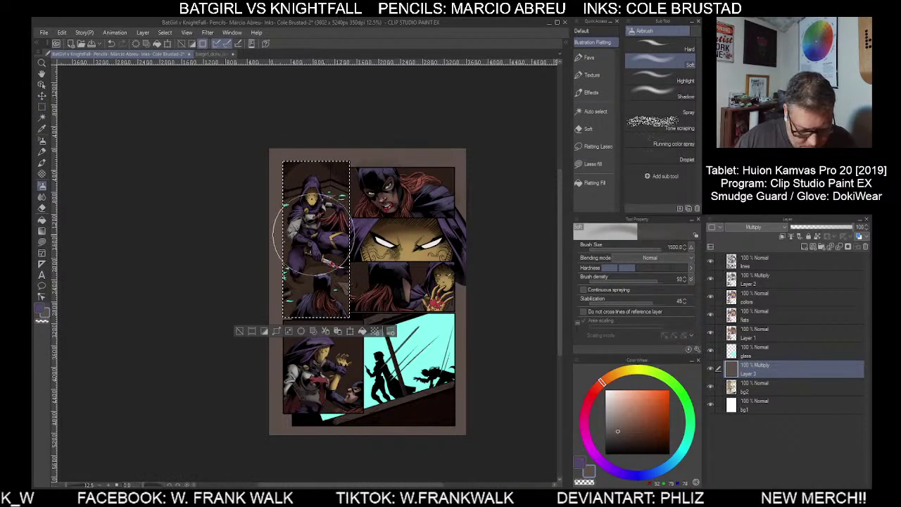
{"action": "mouse_move", "coordinate": [313, 234]}
{"action": "left_mouse_down"}
{"action": "mouse_move", "coordinate": [299, 226]}
{"action": "mouse_move", "coordinate": [324, 217]}
{"action": "left_mouse_up"}
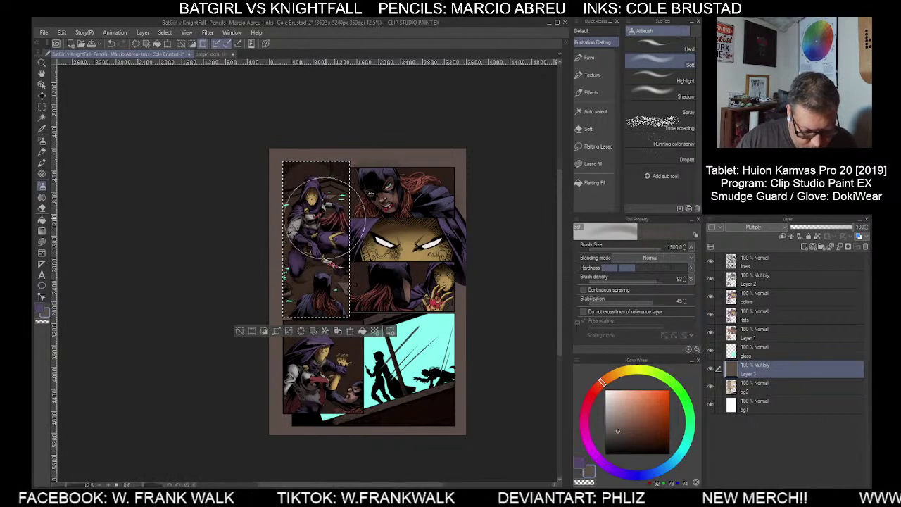
{"action": "left_click", "coordinate": [584, 482]}
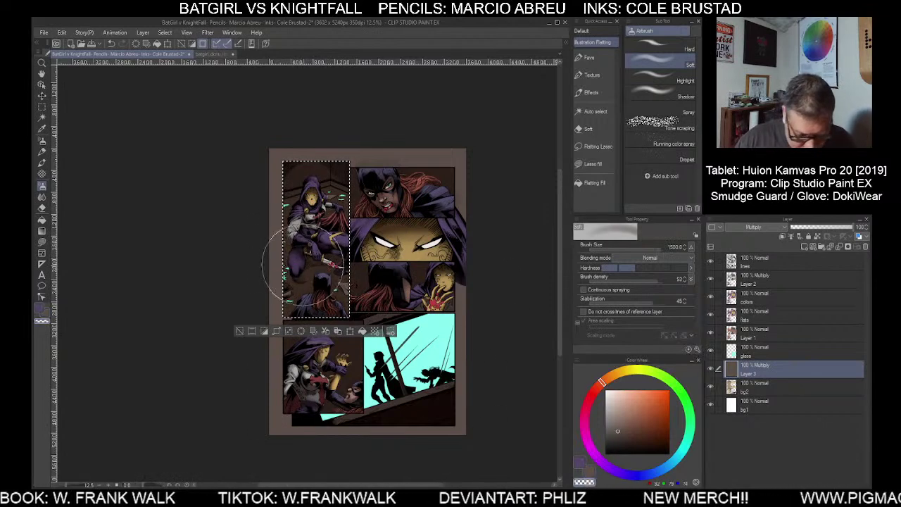
{"action": "left_click_drag", "start_coordinate": [305, 268], "coordinate": [303, 233]}
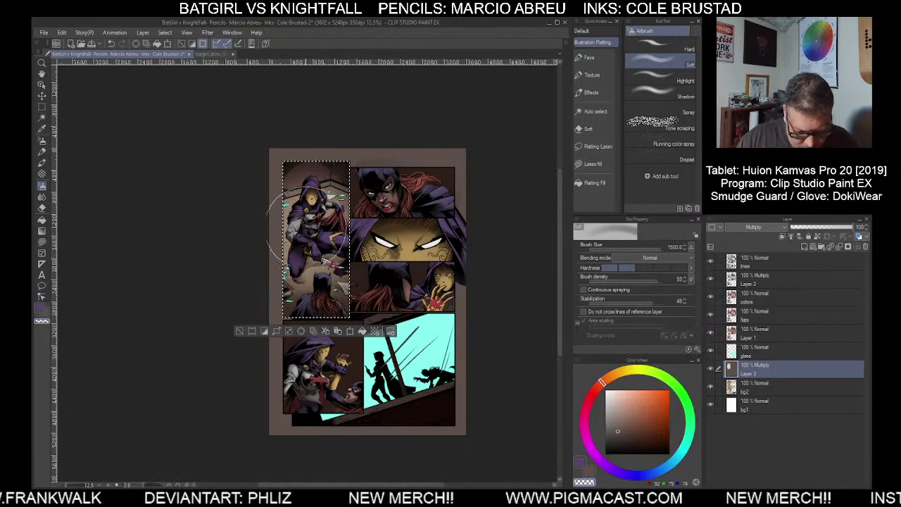
{"action": "left_click", "coordinate": [250, 331]}
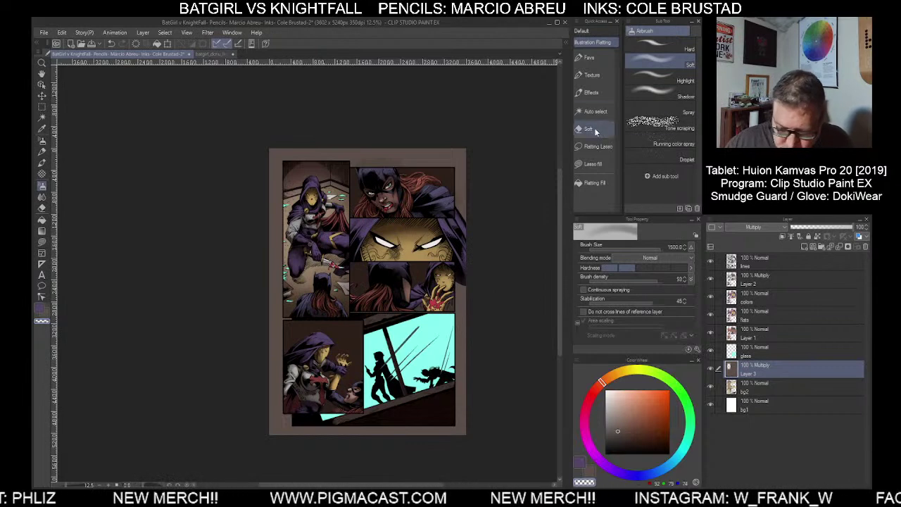
Select Batgirl's face close-up panel with a rectangular marquee and lighten its background shadow with the Soft airbrush at size 1500
{"action": "key", "text": "m"}
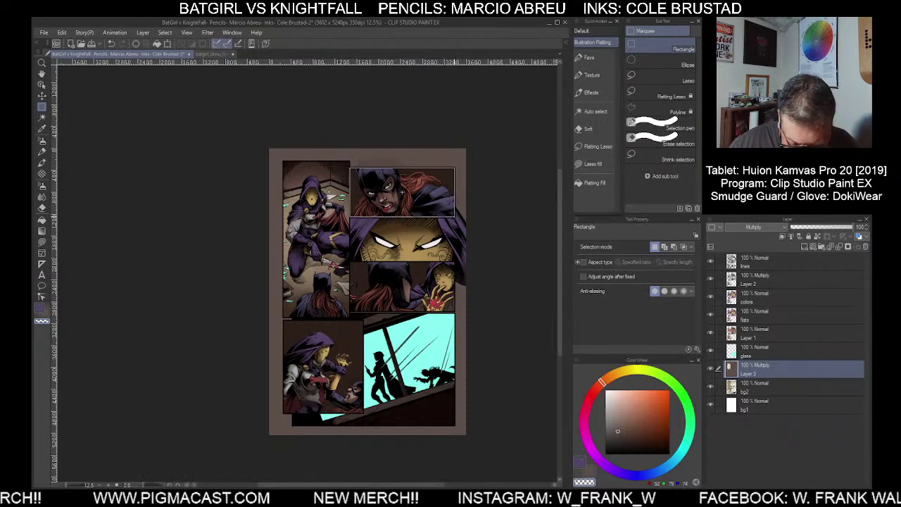
{"action": "left_click_drag", "start_coordinate": [454, 217], "coordinate": [454, 216]}
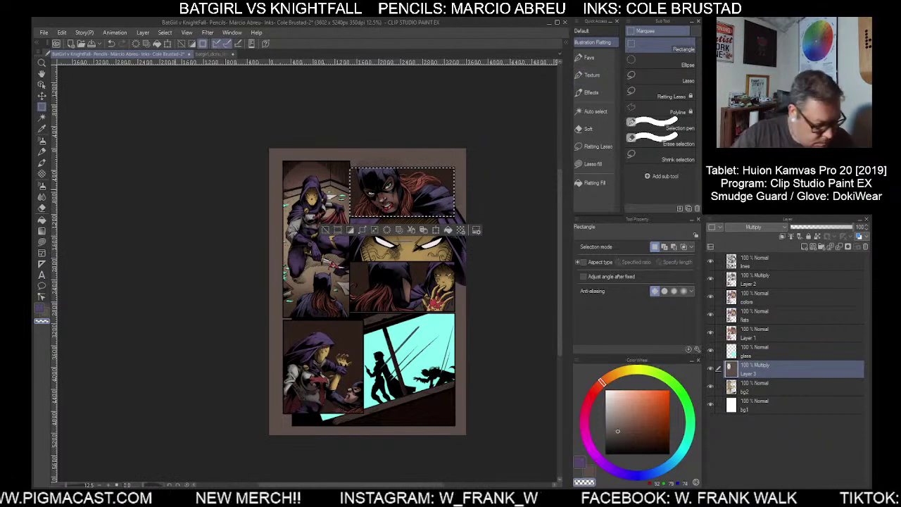
{"action": "left_click", "coordinate": [42, 186]}
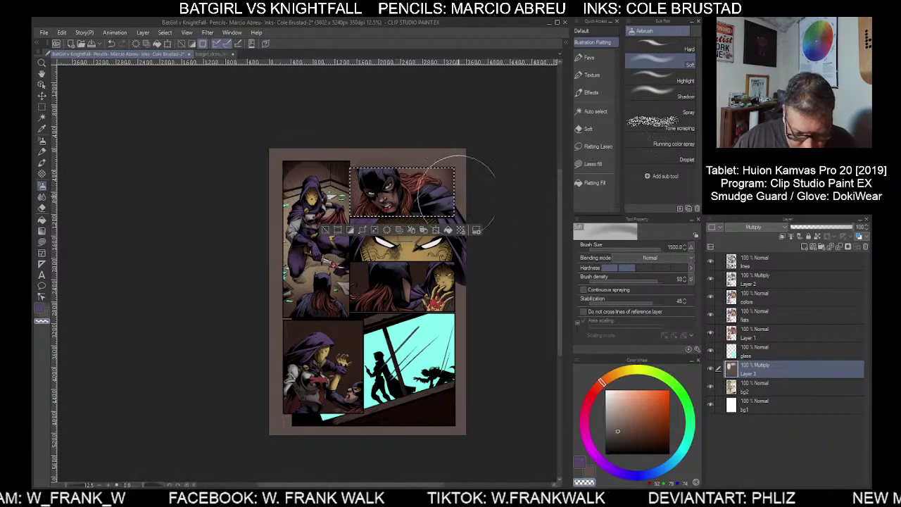
Set the main drawing colour to a near-black violet and clear the selection around Batgirl's close-up
{"action": "left_click", "coordinate": [582, 464]}
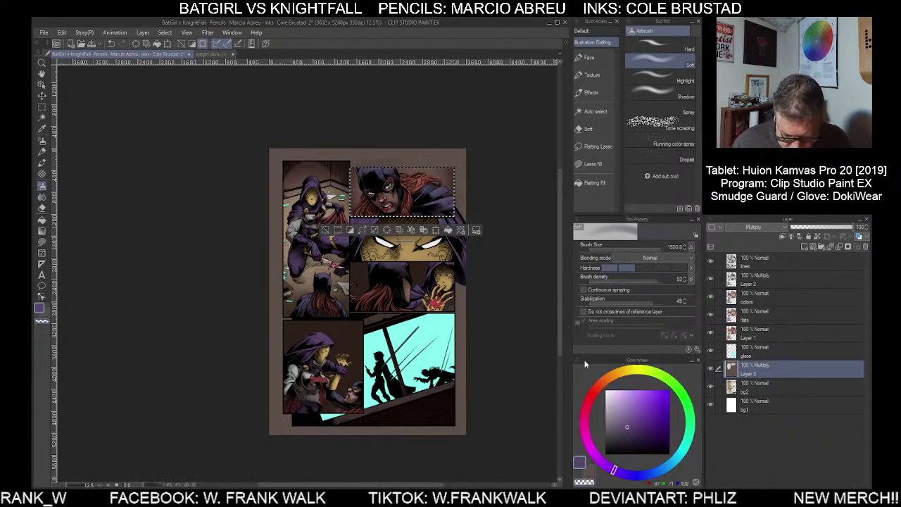
{"action": "left_click", "coordinate": [608, 446]}
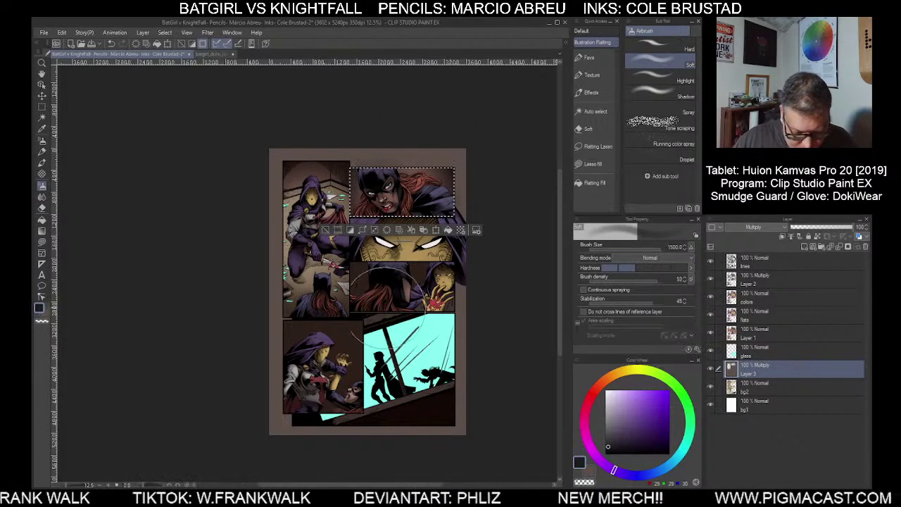
{"action": "left_click", "coordinate": [325, 231]}
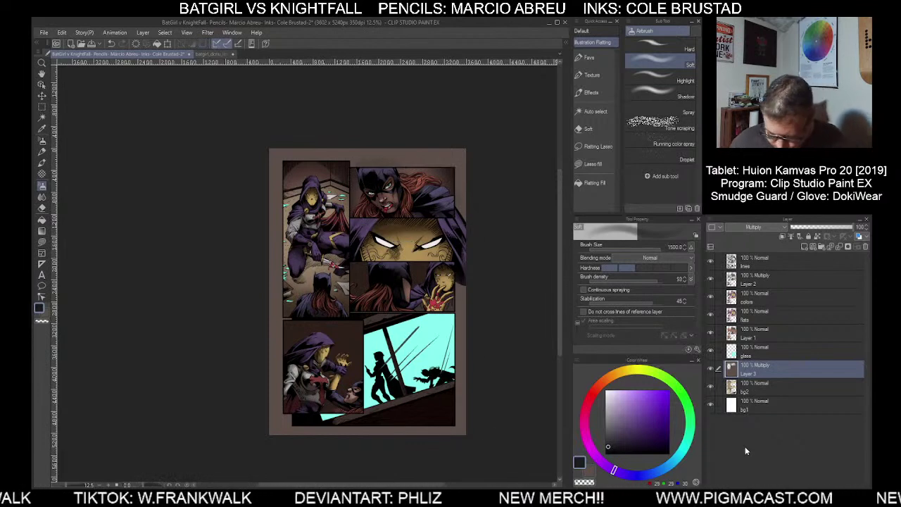
Select the bloodied-hand panel and lighten its background with the transparent Soft airbrush, reducing the size from 1700 to 800, and deselect
{"action": "left_click", "coordinate": [598, 146]}
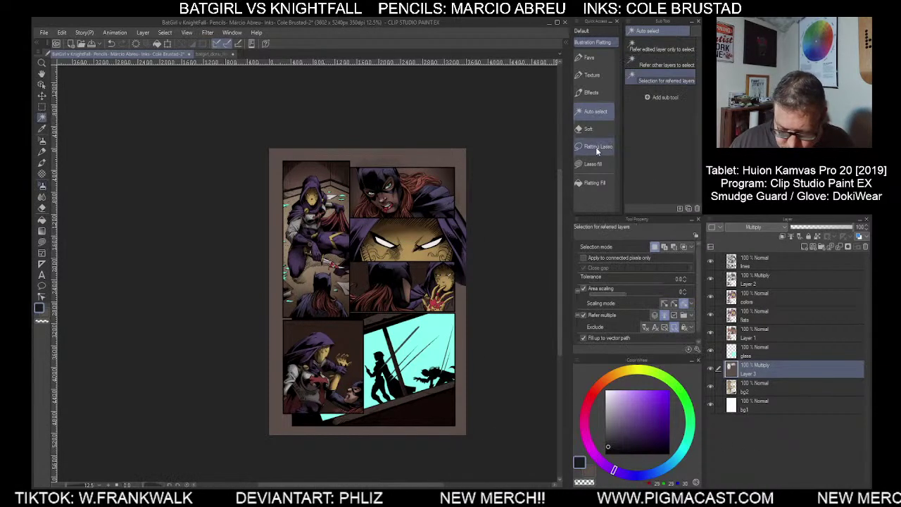
{"action": "left_click", "coordinate": [644, 50]}
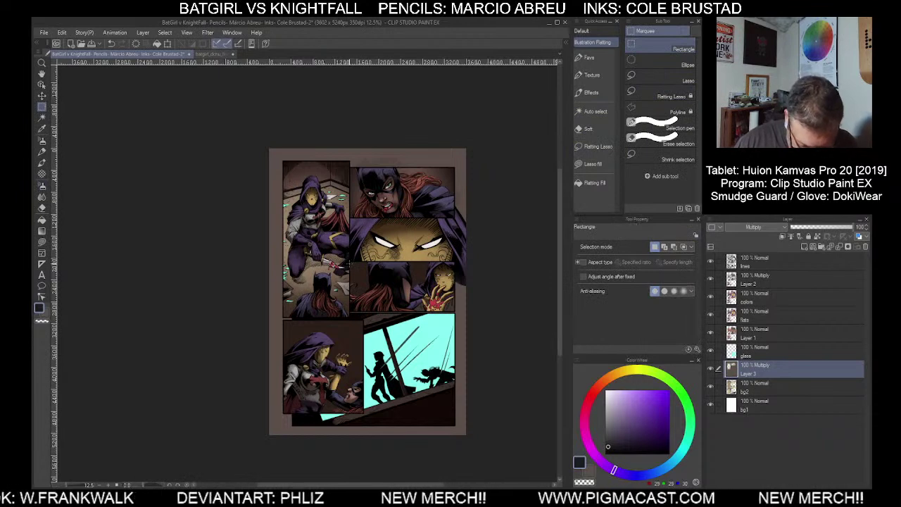
{"action": "left_click_drag", "start_coordinate": [349, 261], "coordinate": [455, 312]}
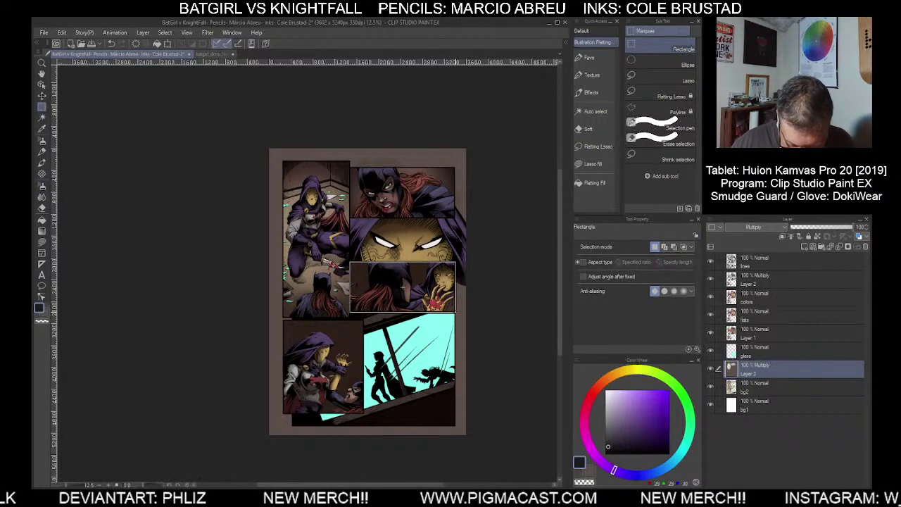
{"action": "left_click", "coordinate": [589, 57]}
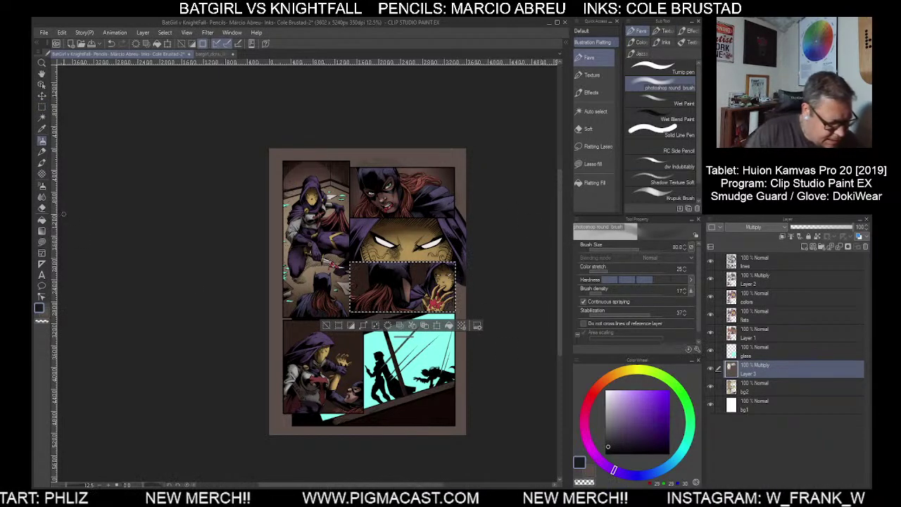
{"action": "left_click", "coordinate": [41, 185]}
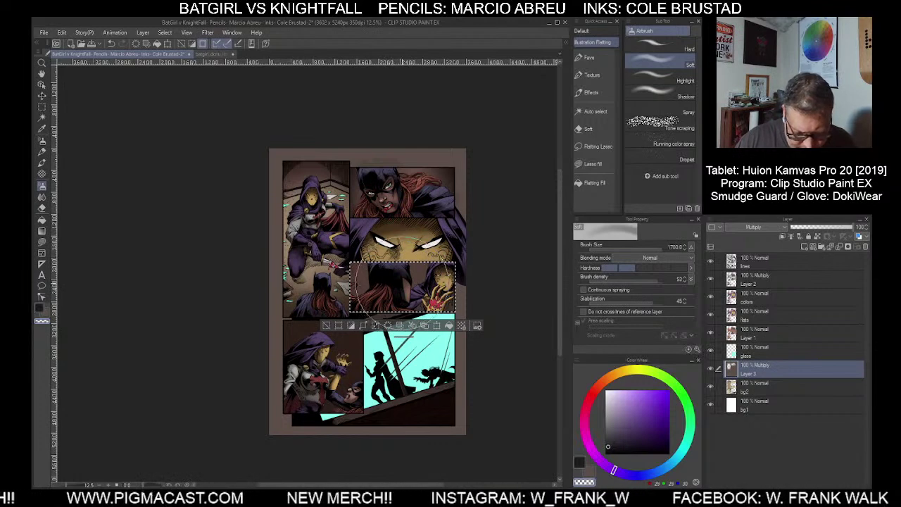
{"action": "key", "text": "bracketleft"}
{"action": "key", "text": "bracketleft"}
{"action": "key", "text": "bracketleft"}
{"action": "key", "text": "bracketleft"}
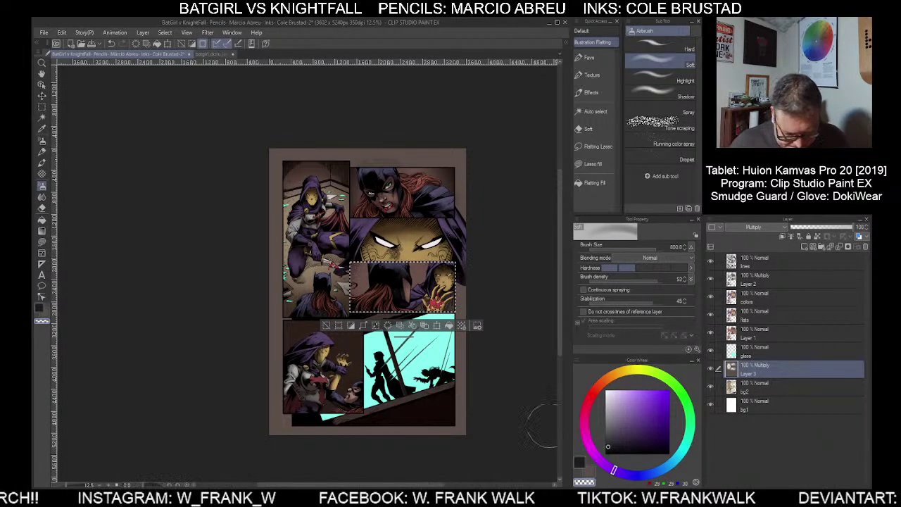
{"action": "key", "text": "ctrl+d"}
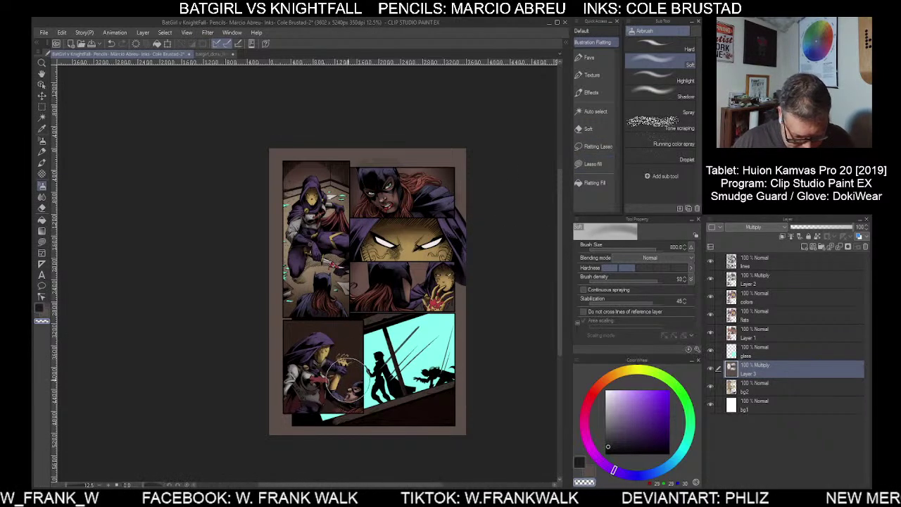
Select the arm-grabbing panel with a rectangular marquee and lighten its background with the transparent Soft airbrush at size 1700
{"action": "scroll", "coordinate": [345, 386], "scroll_direction": "up", "scroll_amount": 2}
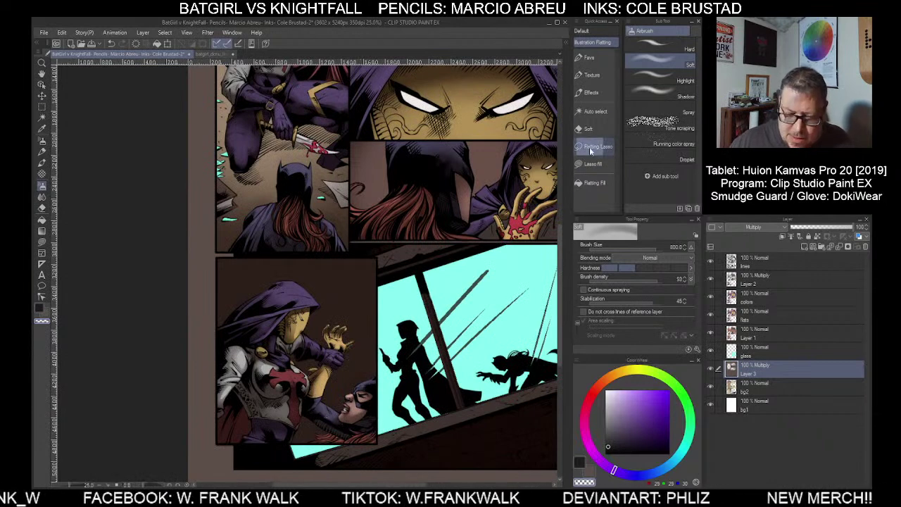
{"action": "key", "text": "m"}
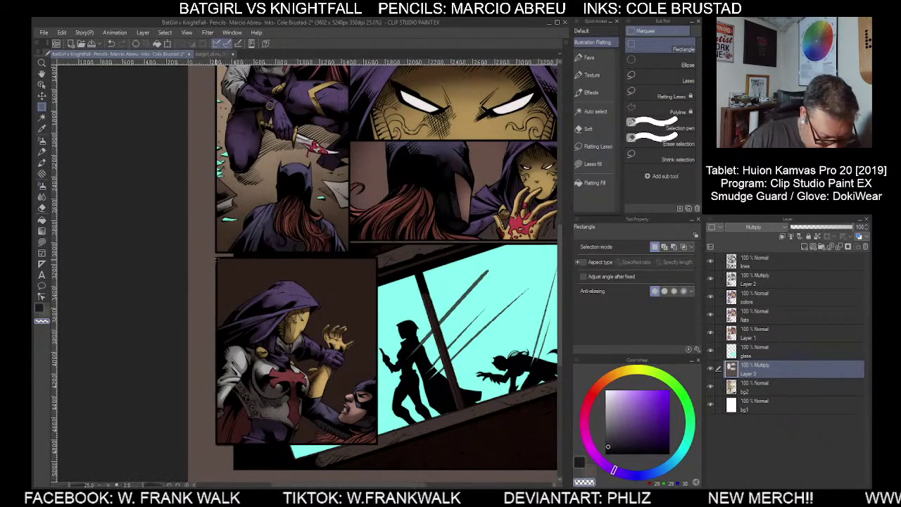
{"action": "mouse_move", "coordinate": [216, 257]}
{"action": "left_mouse_down"}
{"action": "mouse_move", "coordinate": [234, 365]}
{"action": "mouse_move", "coordinate": [316, 427]}
{"action": "mouse_move", "coordinate": [377, 444]}
{"action": "left_mouse_up"}
{"action": "key", "text": "p"}
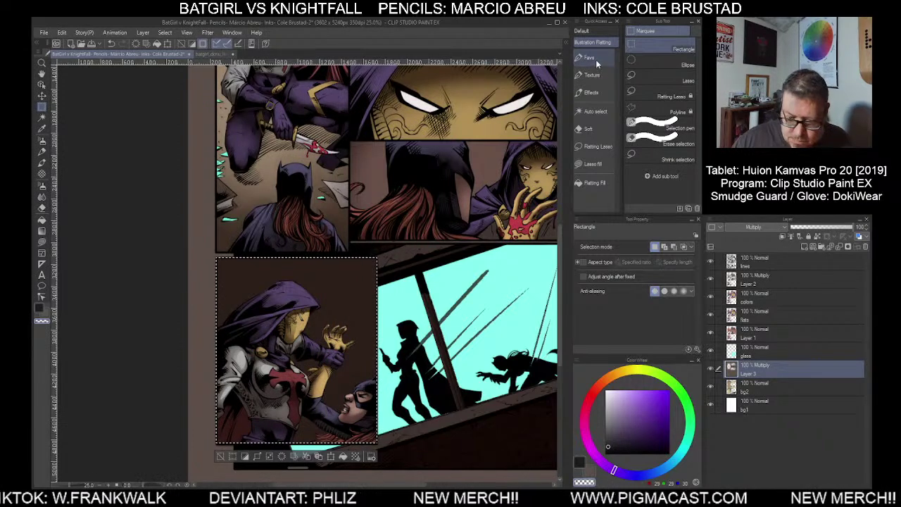
{"action": "key", "text": "b"}
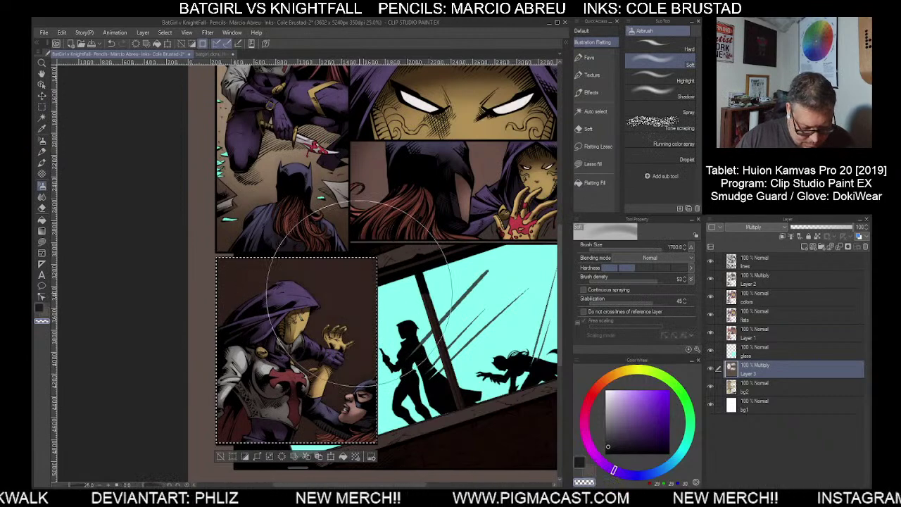
{"action": "left_click_drag", "start_coordinate": [357, 292], "coordinate": [357, 318]}
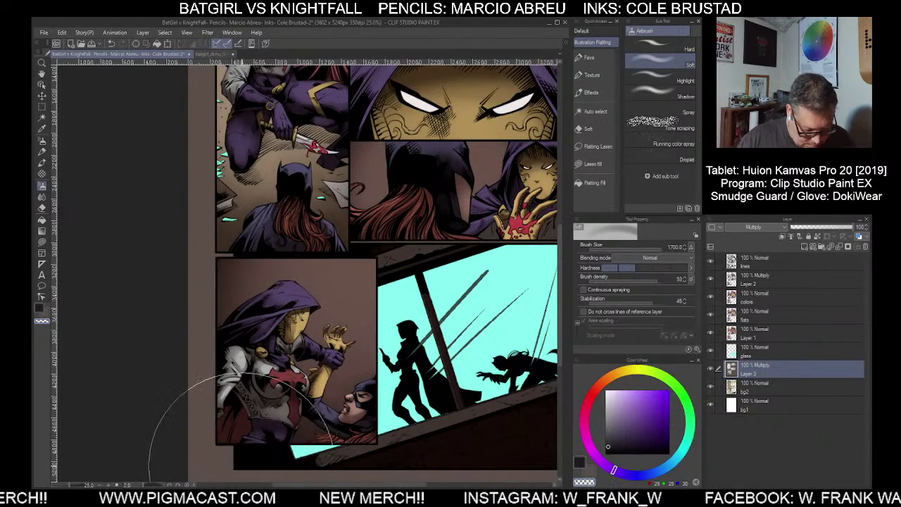
On the bg2 layer, auto-select the page border and gutters around the panels and fill them with the near-black colour
{"action": "key", "text": "ctrl+minus"}
{"action": "left_click_drag", "start_coordinate": [515, 385], "coordinate": [489, 346]}
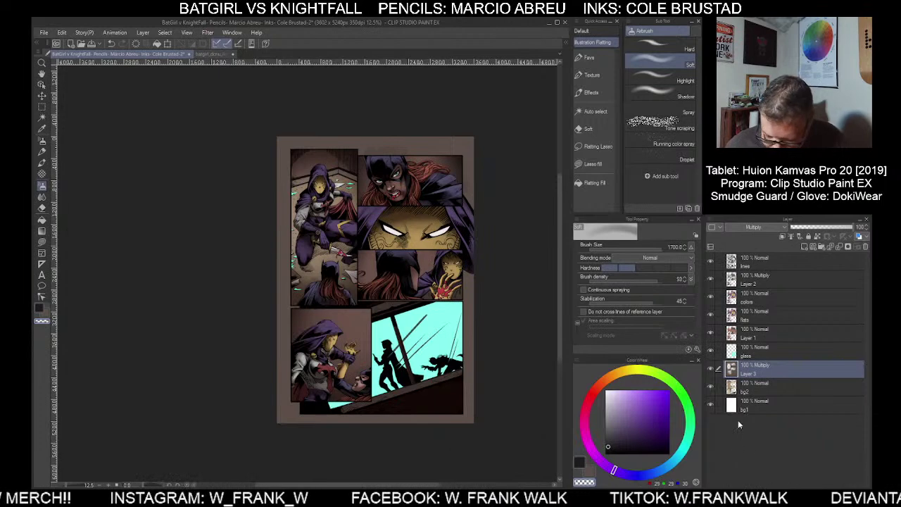
{"action": "left_click", "coordinate": [739, 394]}
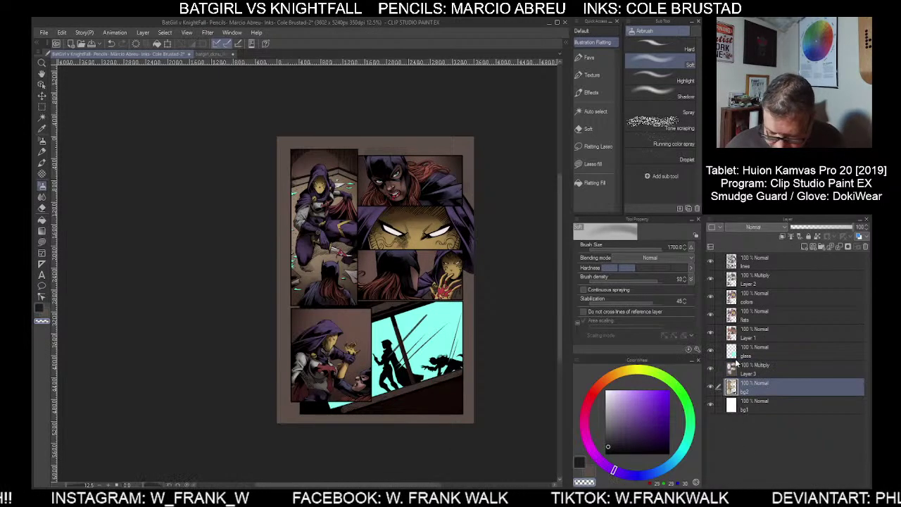
{"action": "left_click", "coordinate": [595, 111]}
{"action": "left_click", "coordinate": [467, 419]}
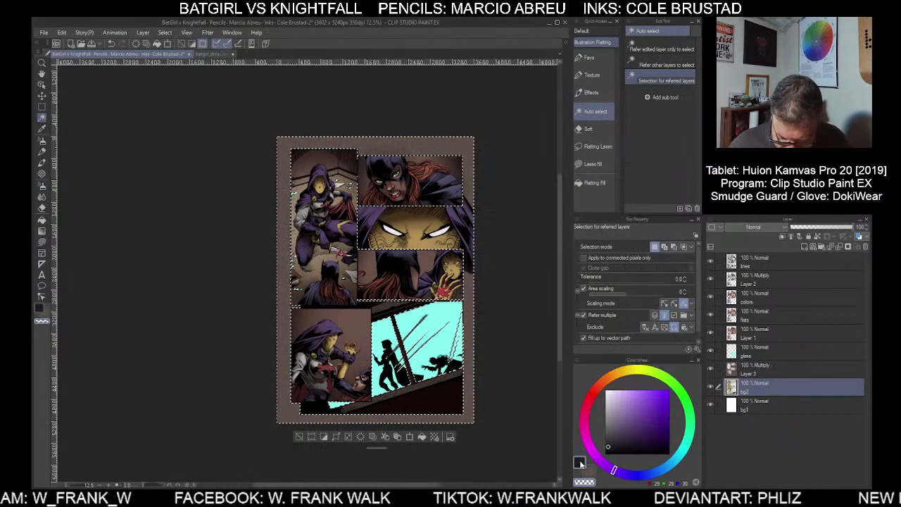
{"action": "left_click", "coordinate": [422, 436]}
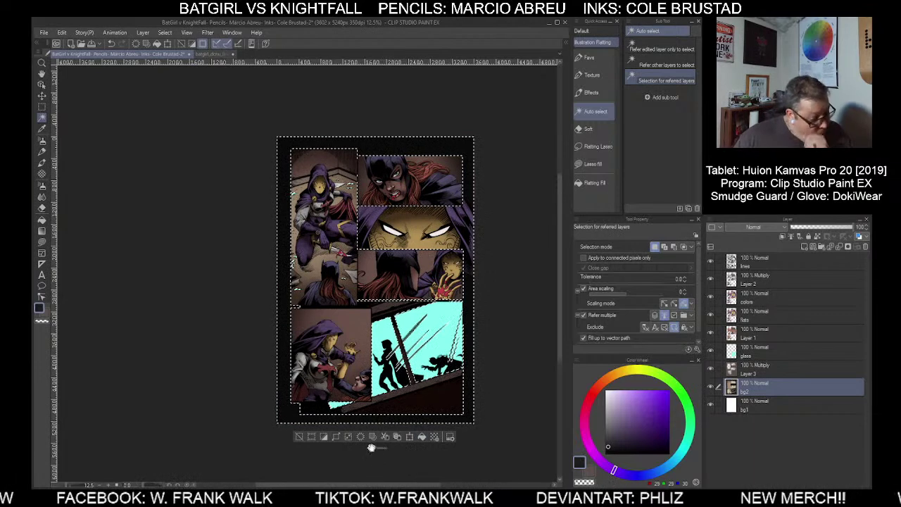
Clear the border selection and auto-select the brick wall below the window on the bg2 layer
{"action": "left_click", "coordinate": [299, 437]}
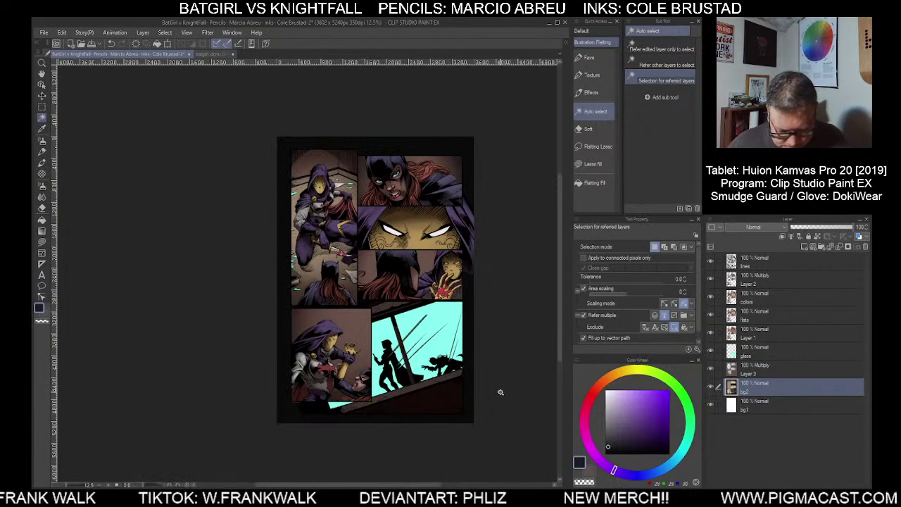
{"action": "left_click", "coordinate": [757, 267]}
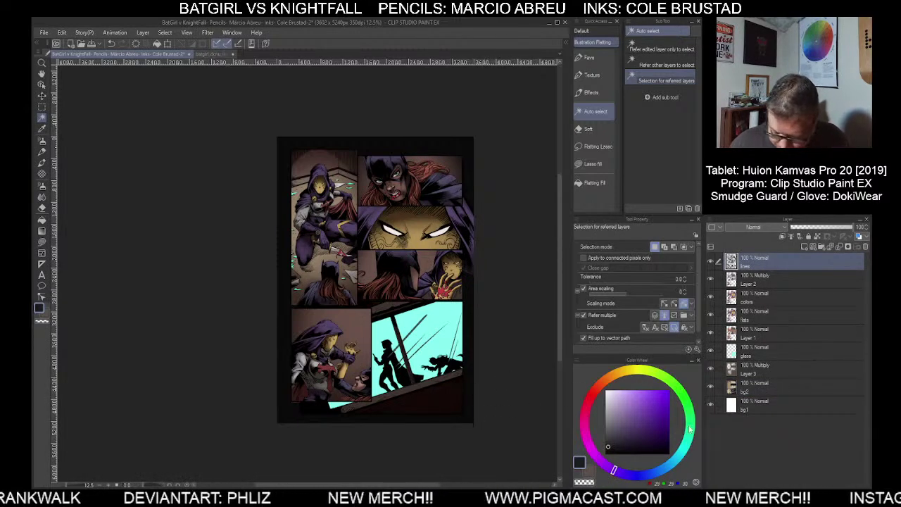
{"action": "left_click", "coordinate": [749, 389]}
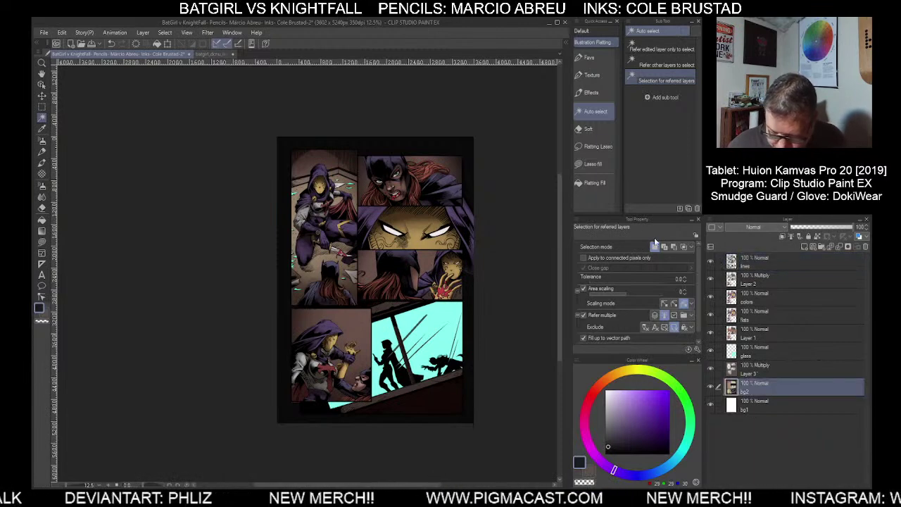
{"action": "left_click", "coordinate": [430, 406]}
On the Layer 3 Multiply layer, lighten the selected brick wall with the transparent photoshop round brush enlarged to 1700
{"action": "left_click", "coordinate": [590, 57]}
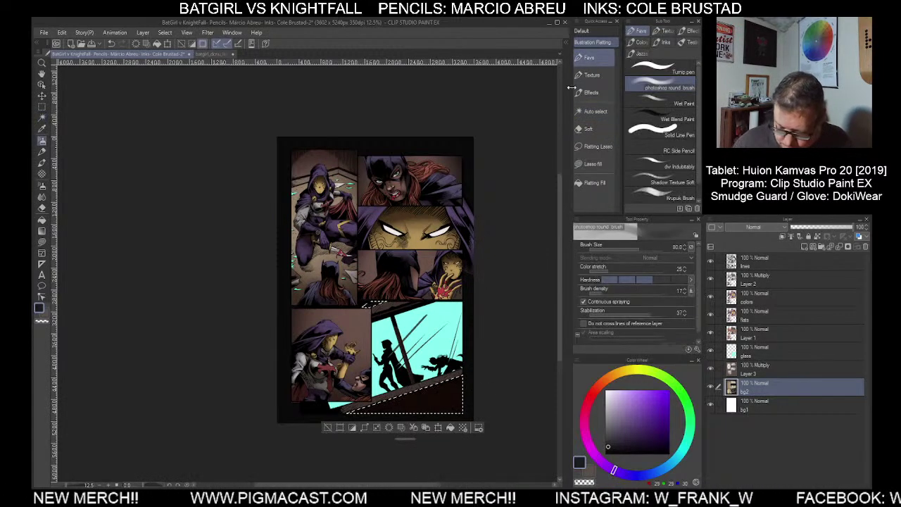
{"action": "left_click", "coordinate": [757, 363]}
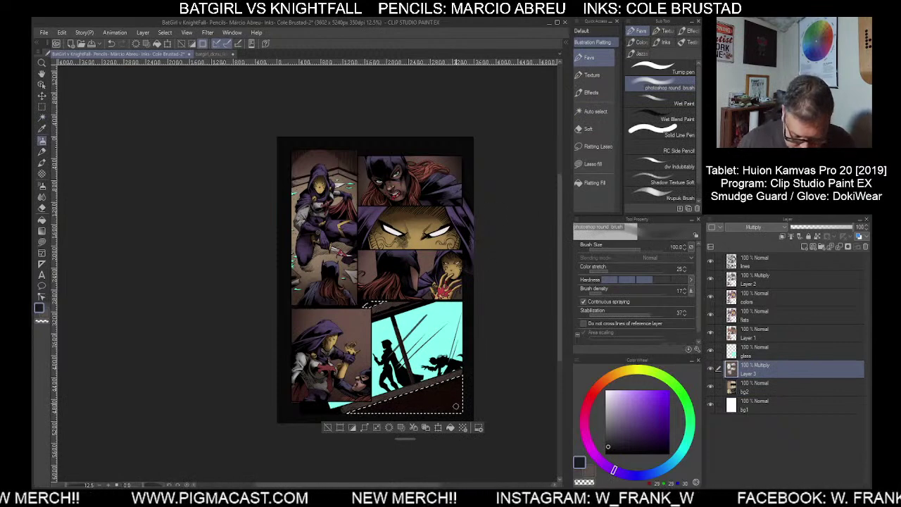
{"action": "key", "text": "bracketright"}
{"action": "key", "text": "bracketright"}
{"action": "key", "text": "bracketright"}
{"action": "key", "text": "bracketright"}
{"action": "key", "text": "bracketright"}
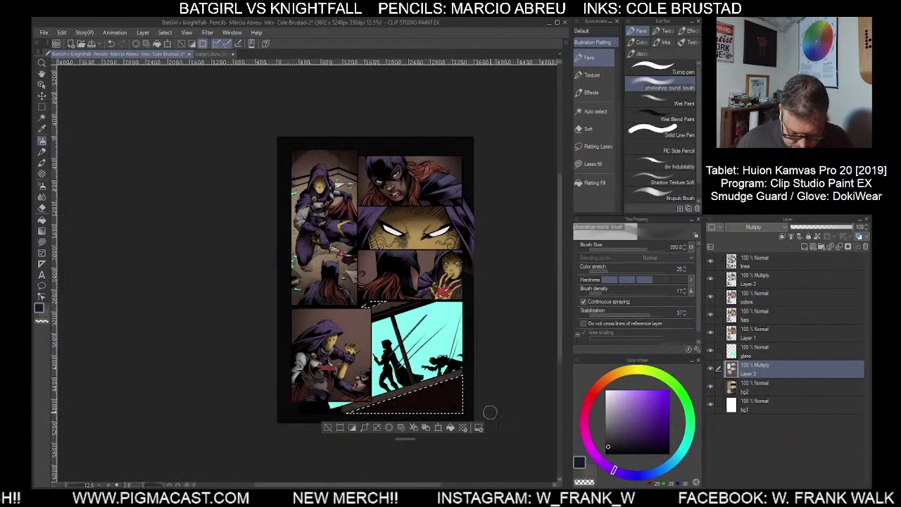
{"action": "key", "text": "bracketright"}
{"action": "key", "text": "bracketright"}
{"action": "key", "text": "bracketright"}
{"action": "key", "text": "bracketright"}
{"action": "key", "text": "bracketright"}
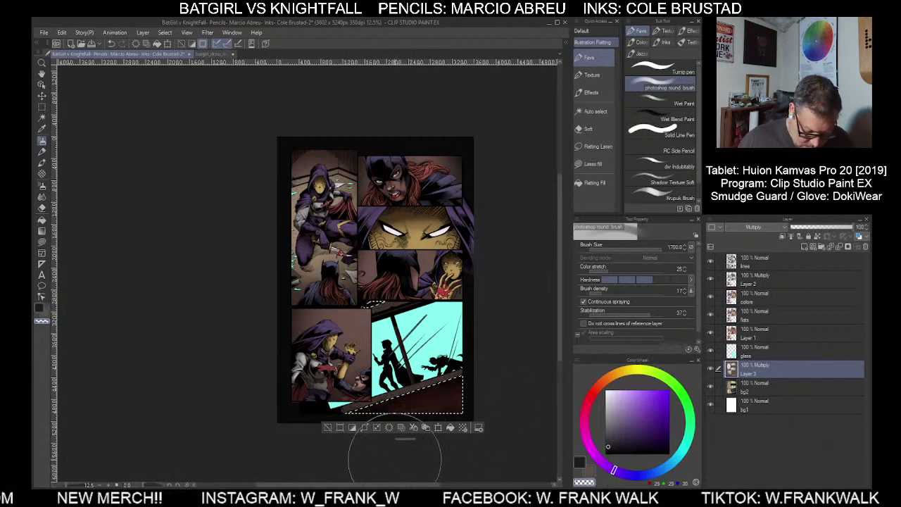
Clear the wall selection and lighten the window ledge shading with the transparent round brush reduced to size 100
{"action": "key", "text": "bracketleft"}
{"action": "left_click", "coordinate": [328, 427]}
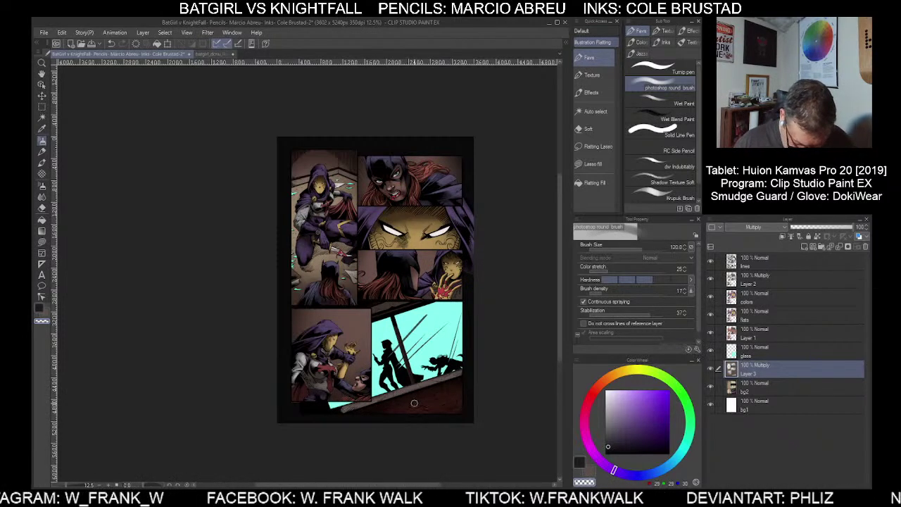
{"action": "scroll", "coordinate": [414, 402], "scroll_direction": "up", "scroll_amount": 4}
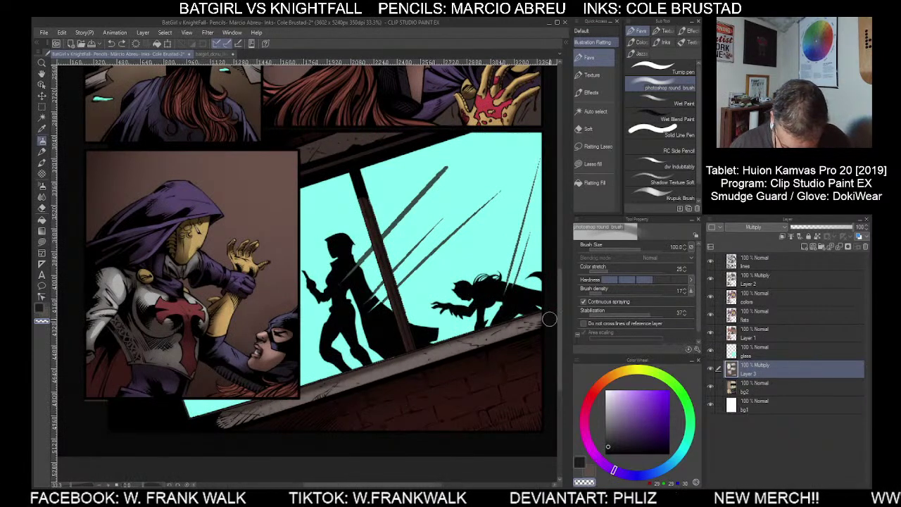
{"action": "scroll", "coordinate": [522, 347], "scroll_direction": "down", "scroll_amount": 4}
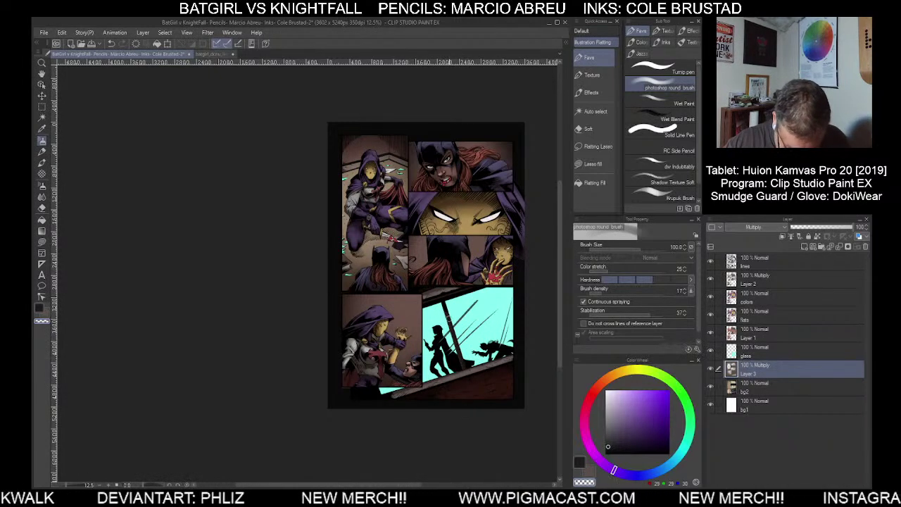
{"action": "left_click_drag", "start_coordinate": [507, 416], "coordinate": [420, 435]}
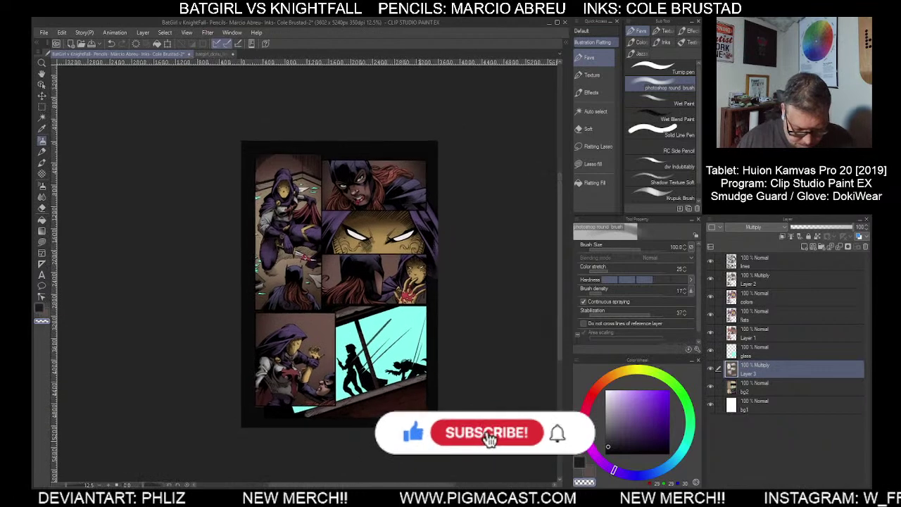
Check the glass layer by hiding and showing it, sample the window's cyan, shift it to a muted blue and lock the layer's transparent pixels
{"action": "left_click", "coordinate": [745, 355]}
{"action": "left_click", "coordinate": [710, 352]}
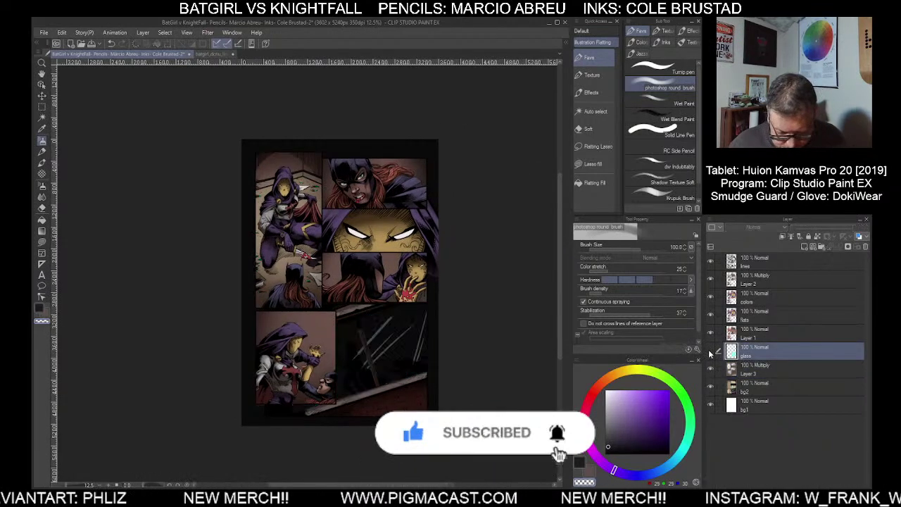
{"action": "left_click", "coordinate": [710, 351]}
{"action": "left_click", "coordinate": [709, 351]}
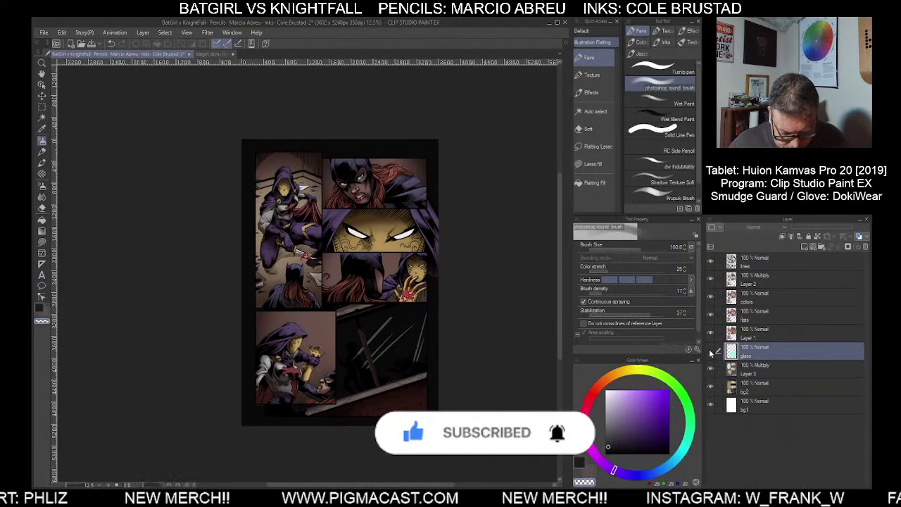
{"action": "left_click", "coordinate": [710, 350]}
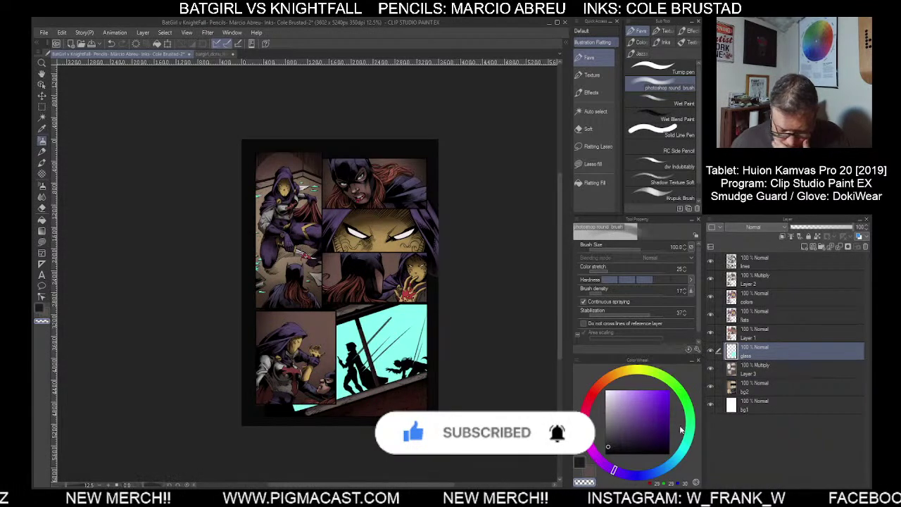
{"action": "left_click", "coordinate": [402, 321], "text": "alt"}
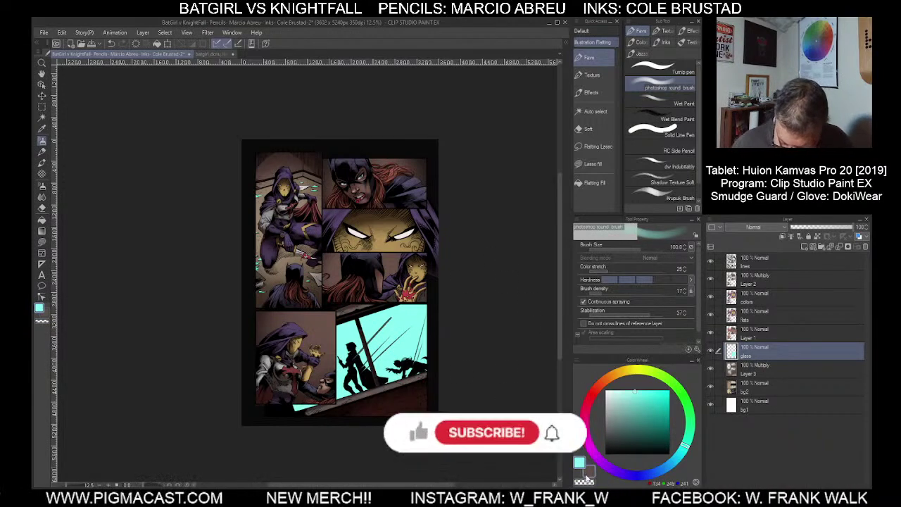
{"action": "left_click", "coordinate": [658, 473]}
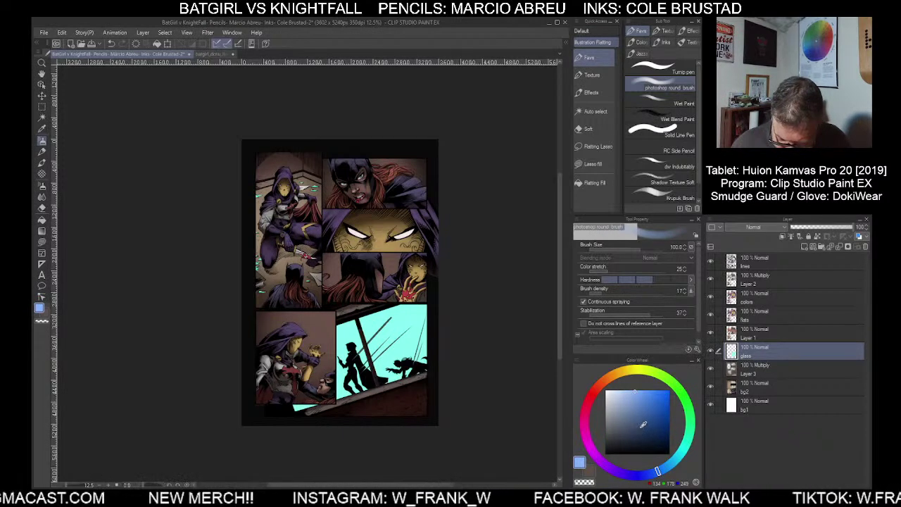
{"action": "left_click", "coordinate": [640, 419]}
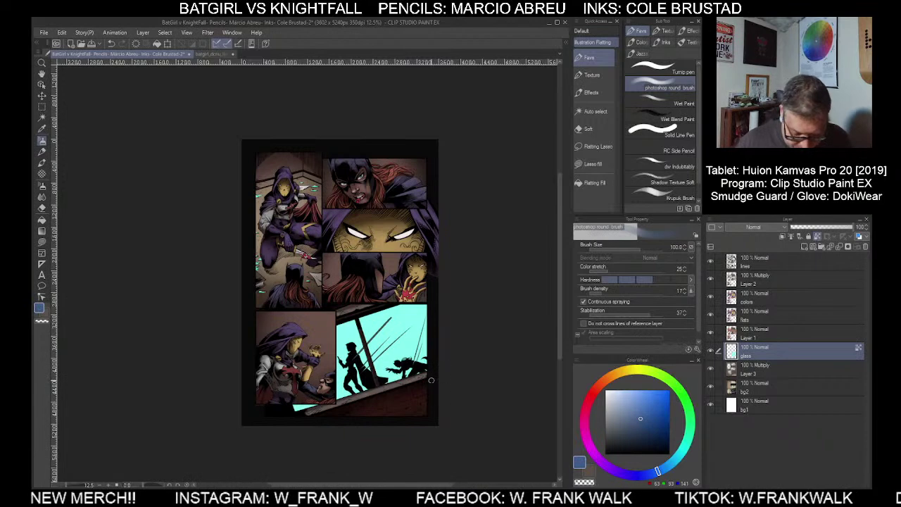
Shade the window glass from the lower edge upward with the blue Soft airbrush at size 1700, and reduce the brush to 250
{"action": "left_click", "coordinate": [41, 185]}
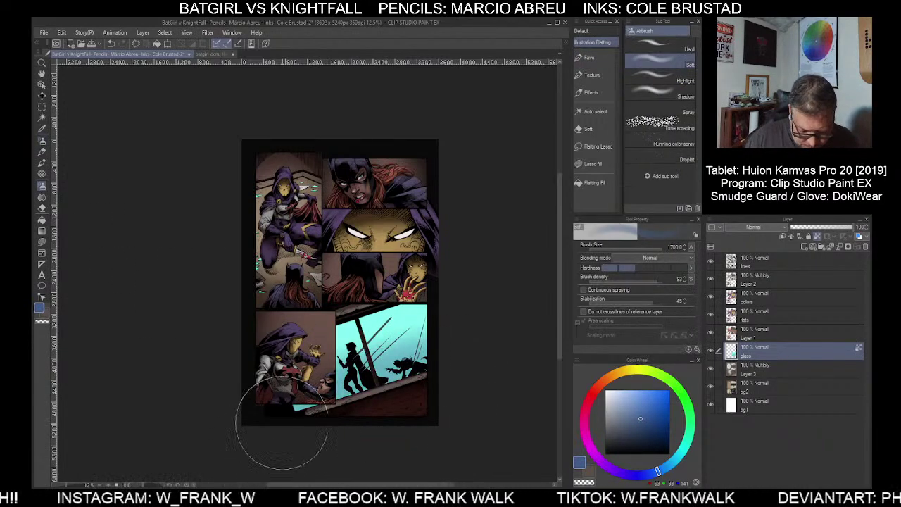
{"action": "mouse_move", "coordinate": [281, 423]}
{"action": "left_mouse_down"}
{"action": "mouse_move", "coordinate": [466, 360]}
{"action": "mouse_move", "coordinate": [298, 410]}
{"action": "left_mouse_up"}
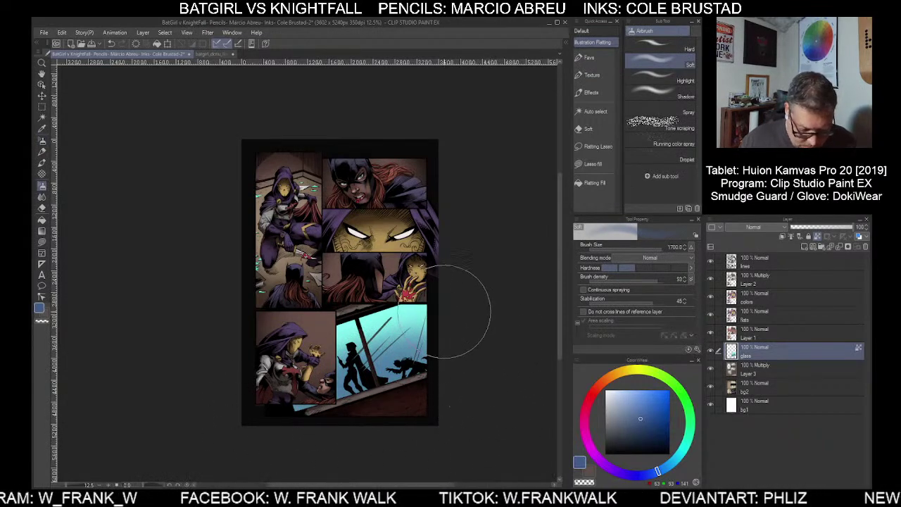
{"action": "key", "text": "bracketleft"}
{"action": "key", "text": "bracketleft"}
{"action": "key", "text": "bracketleft"}
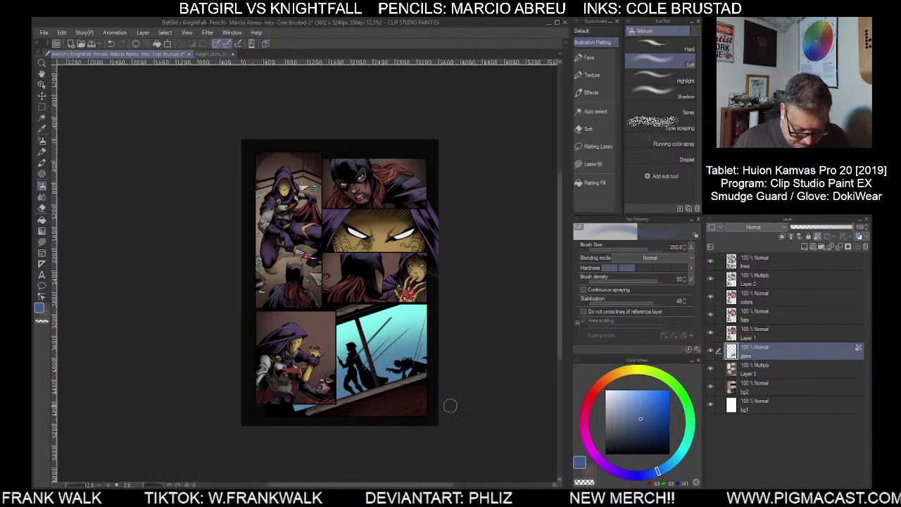
{"action": "scroll", "coordinate": [363, 359], "scroll_direction": "up", "scroll_amount": 2}
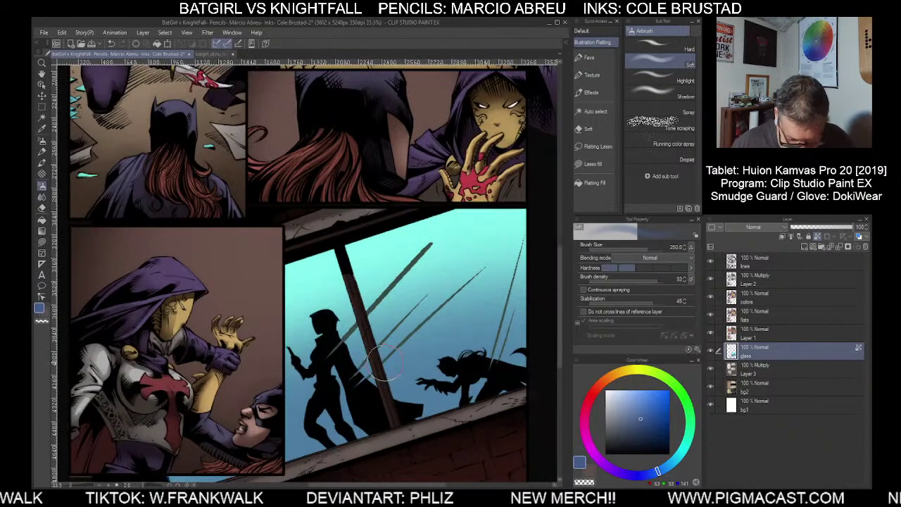
{"action": "scroll", "coordinate": [383, 362], "scroll_direction": "down", "scroll_amount": 1}
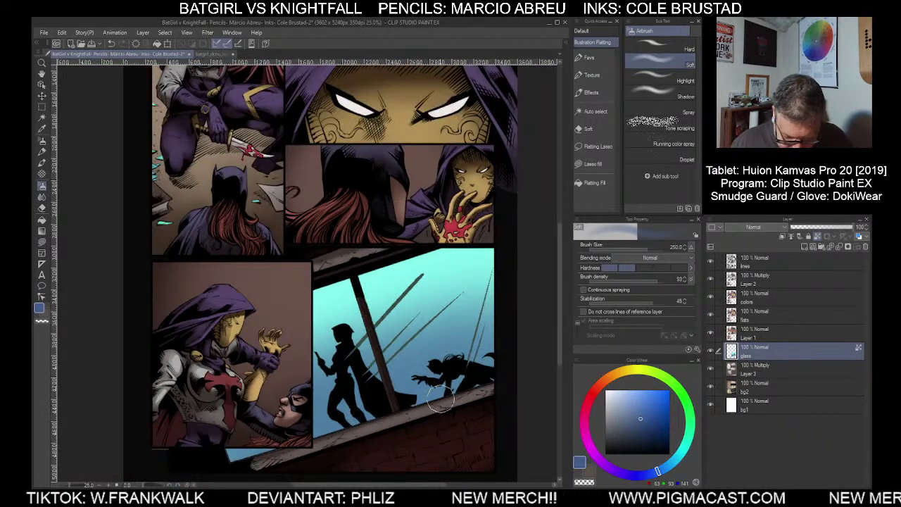
Compare the window with Layer 3 hidden and shown, and erase its shading from the glass streaks with the transparent Turnip pen at size 30
{"action": "left_click", "coordinate": [710, 369]}
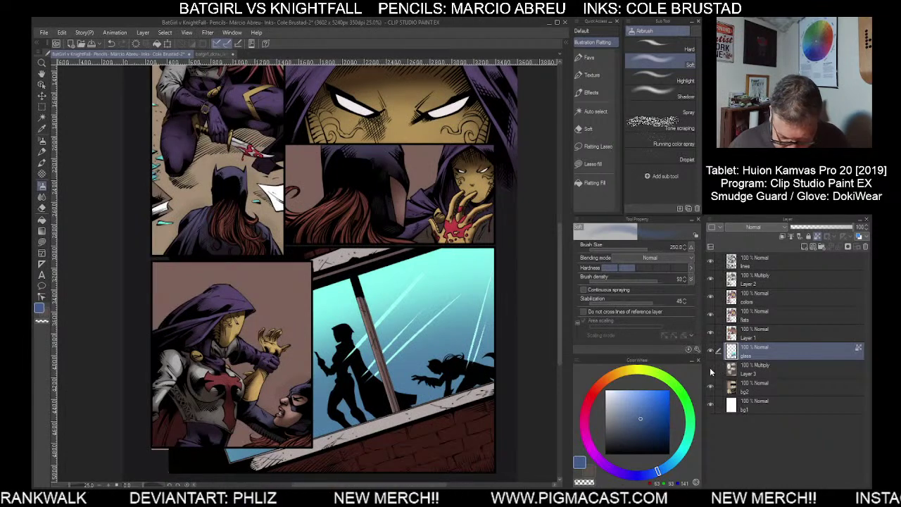
{"action": "left_click", "coordinate": [710, 370]}
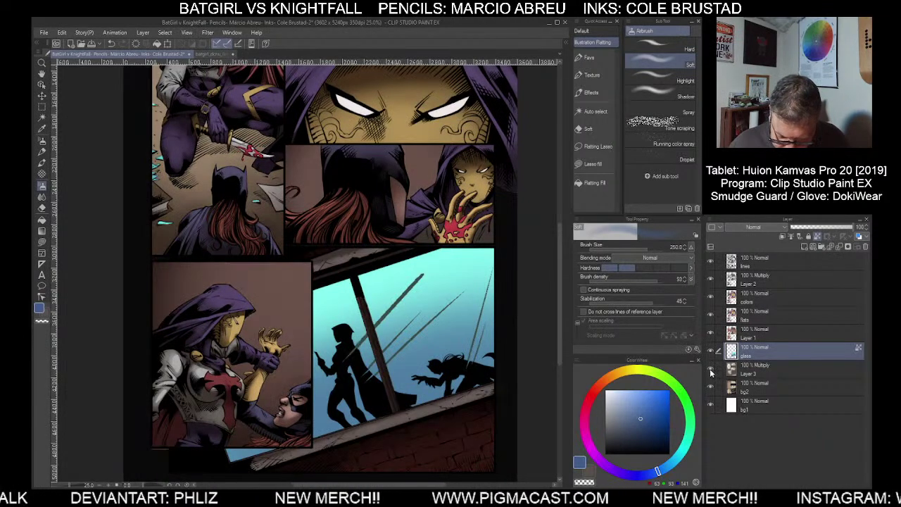
{"action": "left_click", "coordinate": [710, 371]}
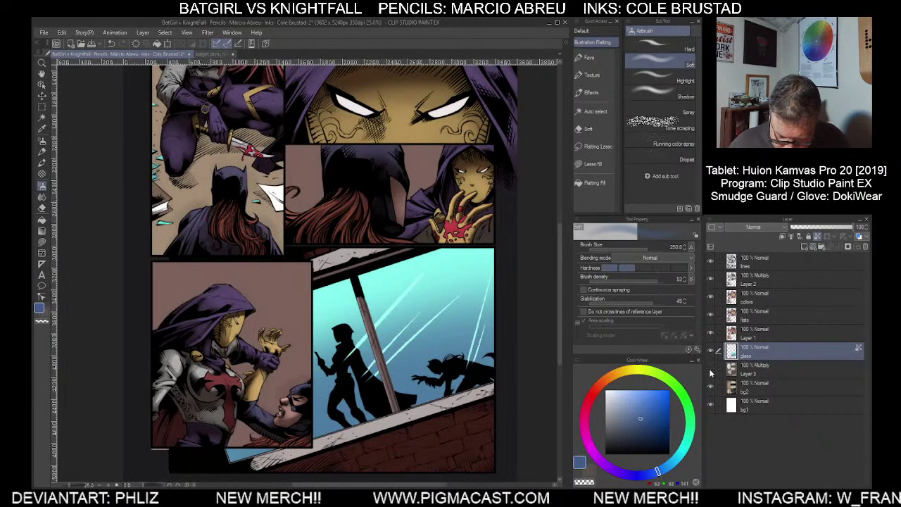
{"action": "left_click", "coordinate": [710, 371]}
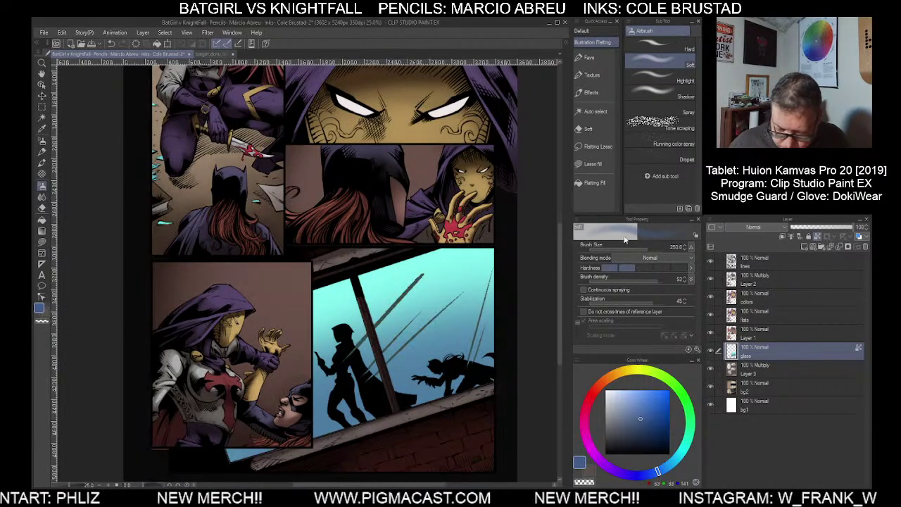
{"action": "left_click", "coordinate": [589, 57]}
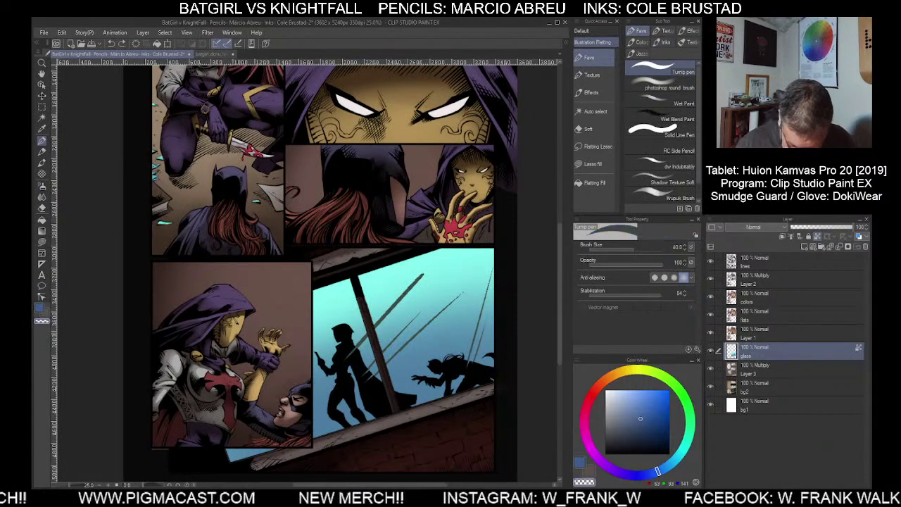
{"action": "key", "text": "bracketleft"}
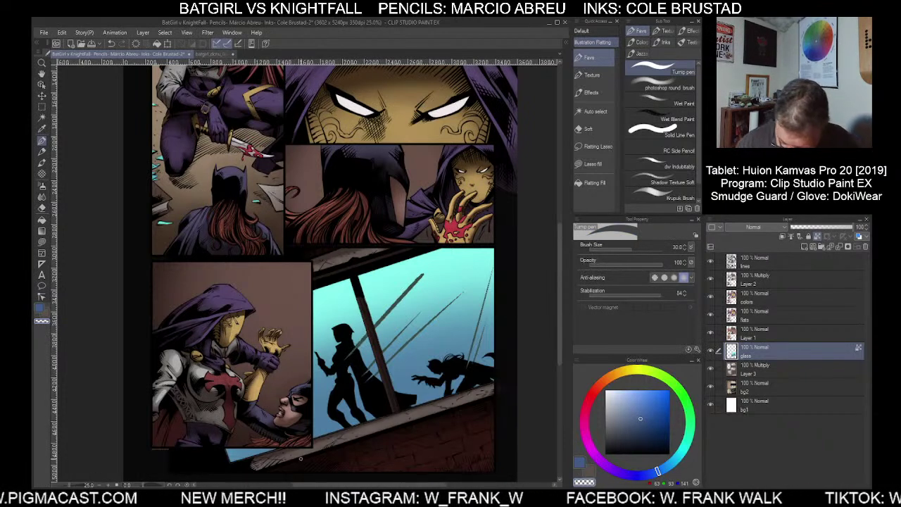
{"action": "left_click", "coordinate": [758, 369]}
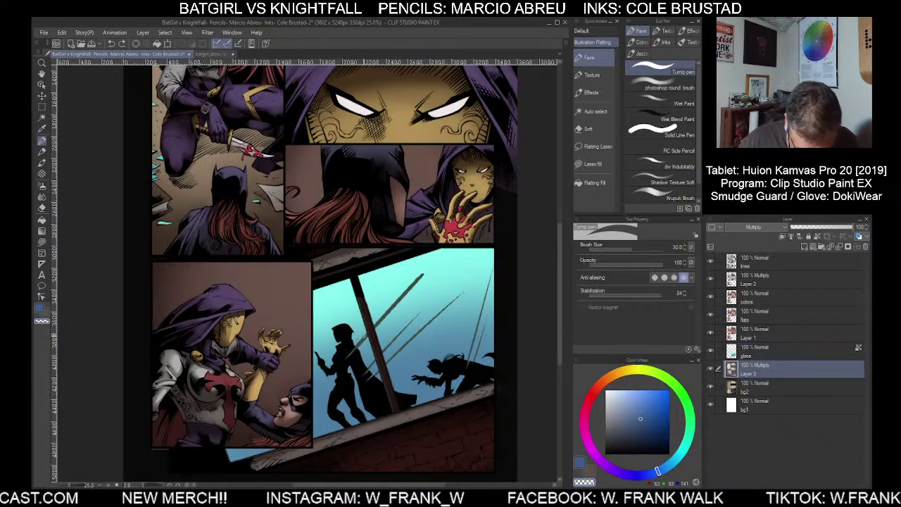
{"action": "left_click_drag", "start_coordinate": [365, 336], "coordinate": [346, 357]}
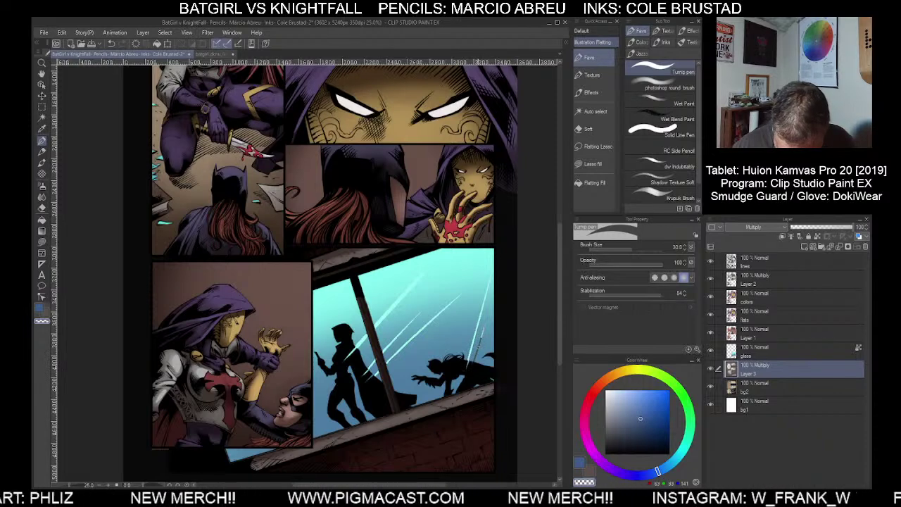
Check the bg2 layer's contribution to the whole page by hiding and showing it, and make the glass layer active
{"action": "scroll", "coordinate": [463, 443], "scroll_direction": "down", "scroll_amount": 2}
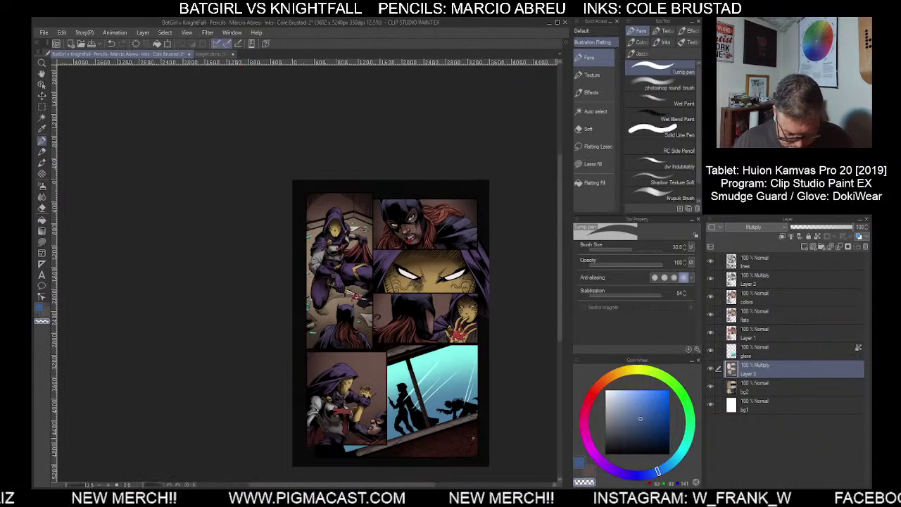
{"action": "left_click_drag", "start_coordinate": [495, 411], "coordinate": [467, 385]}
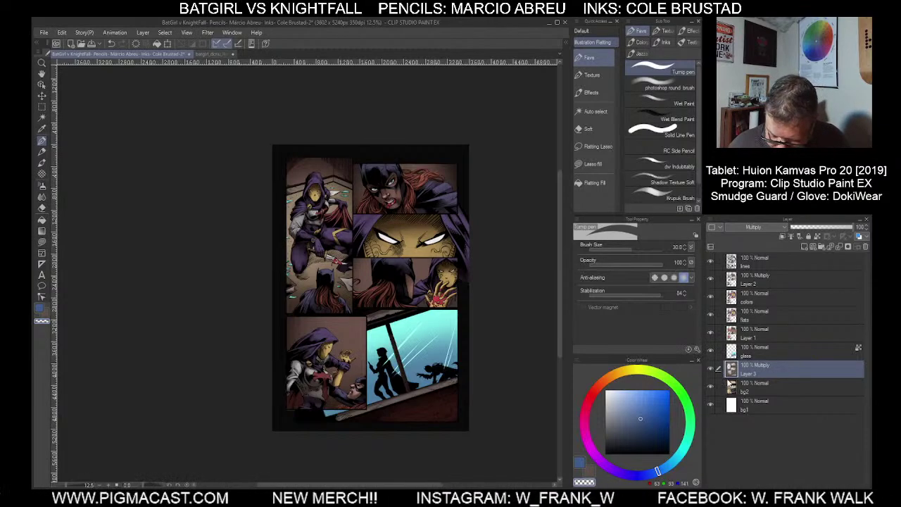
{"action": "left_click", "coordinate": [741, 387]}
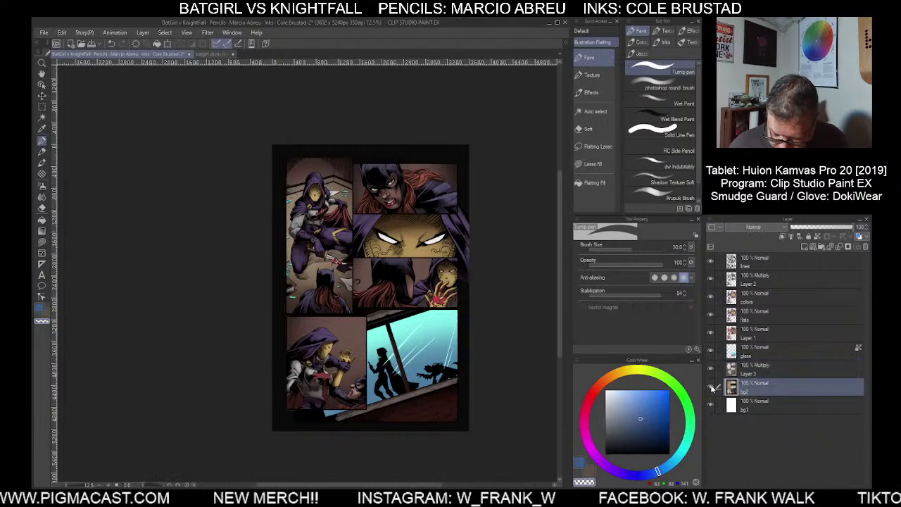
{"action": "left_click", "coordinate": [709, 386]}
{"action": "left_click", "coordinate": [709, 386]}
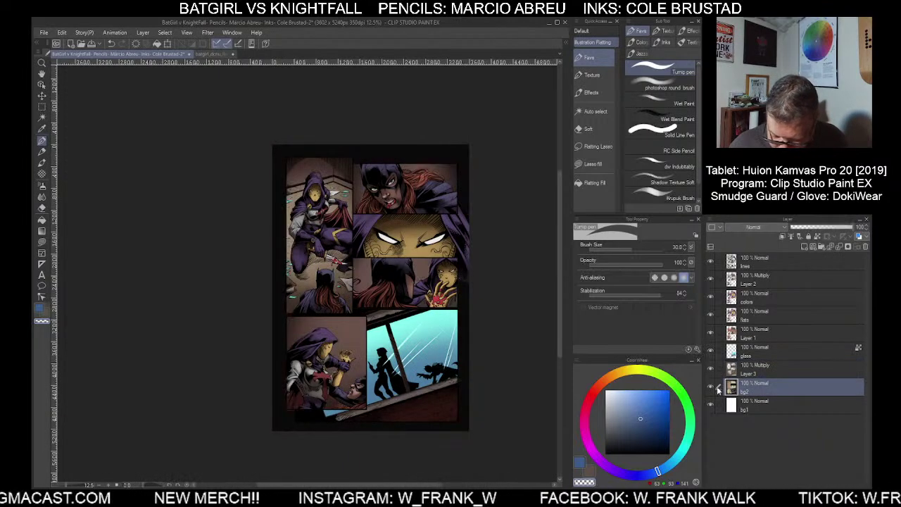
{"action": "left_click", "coordinate": [755, 356]}
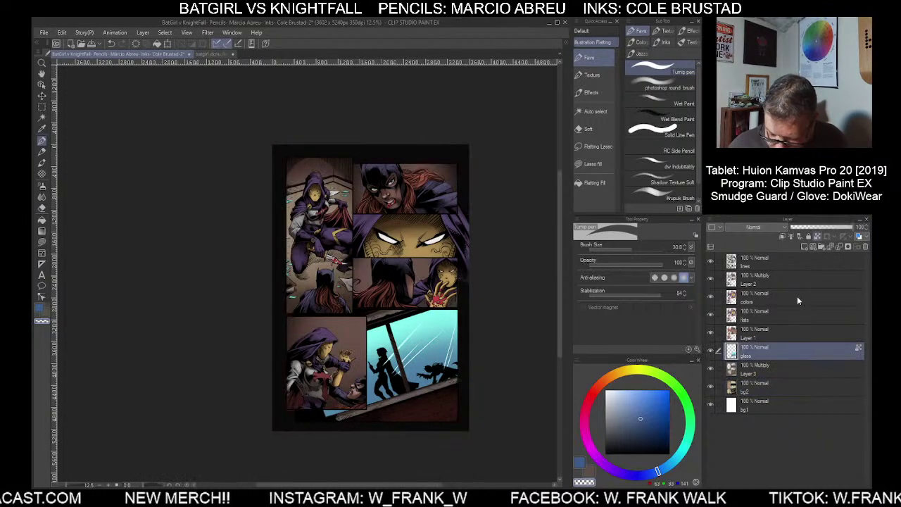
Try Overlay, Multiply, Hard light and Soft light blending on the glass layer, and restore it to Normal
{"action": "left_click", "coordinate": [754, 228]}
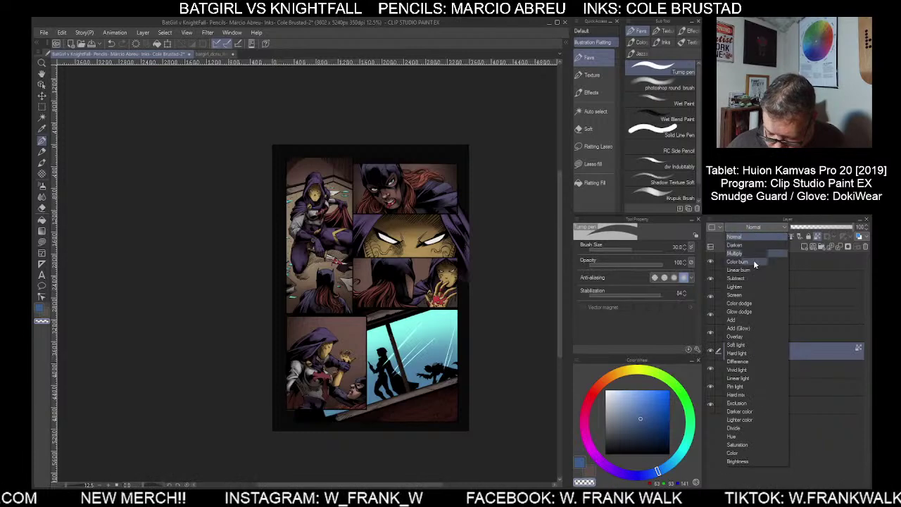
{"action": "left_click", "coordinate": [746, 335]}
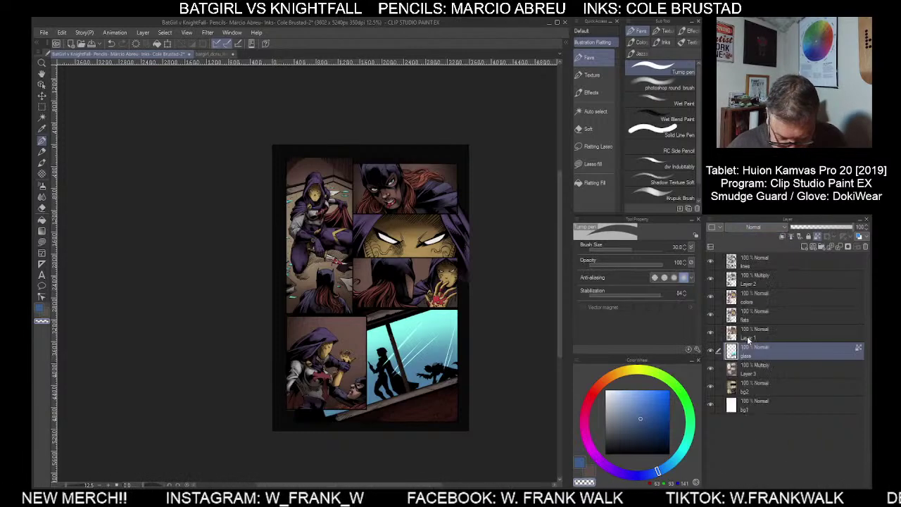
{"action": "left_click", "coordinate": [762, 233]}
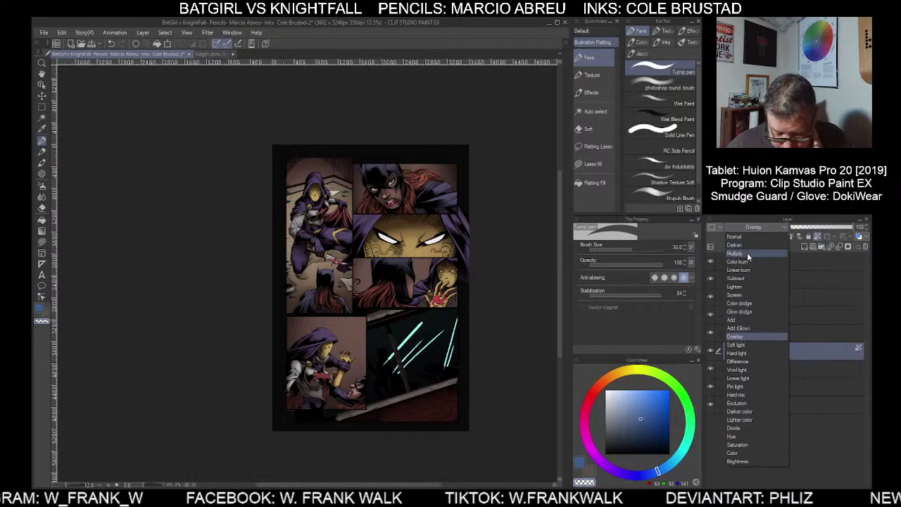
{"action": "left_click", "coordinate": [746, 253]}
{"action": "left_click", "coordinate": [749, 233]}
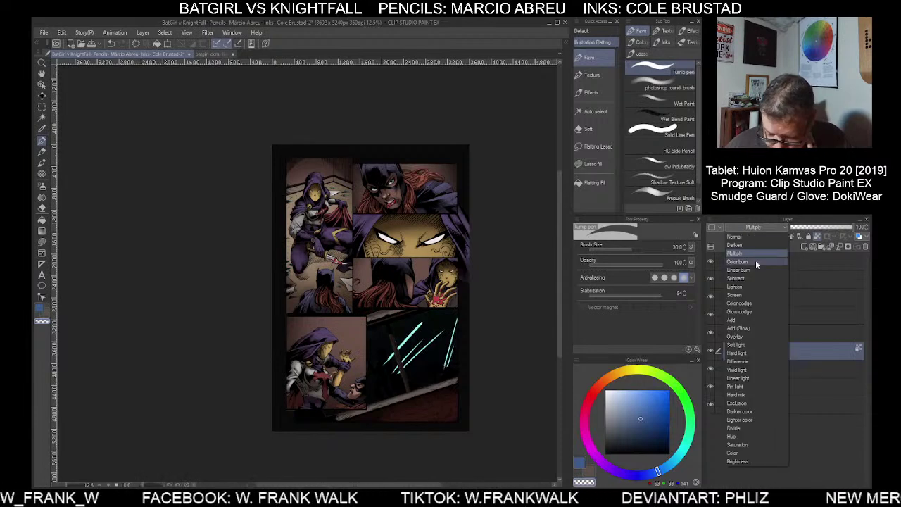
{"action": "left_click", "coordinate": [755, 354]}
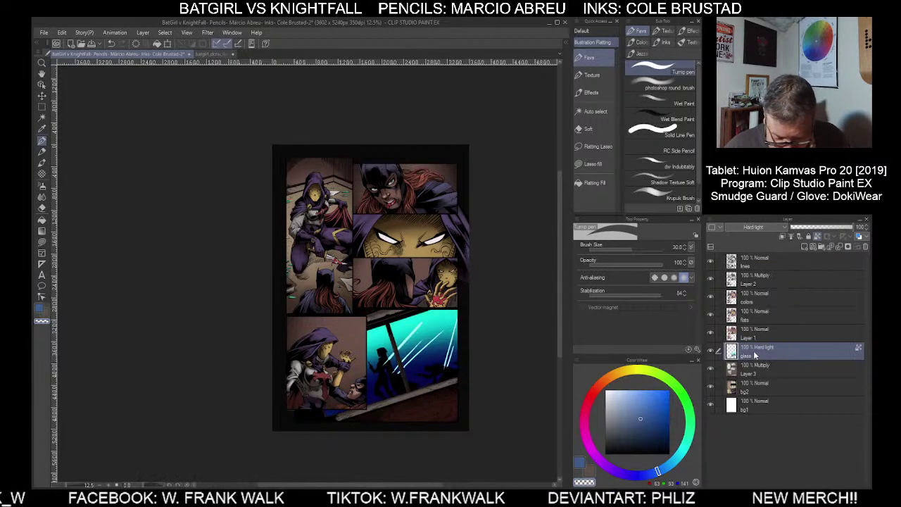
{"action": "left_click", "coordinate": [826, 228]}
{"action": "left_click_drag", "start_coordinate": [850, 228], "coordinate": [857, 230]}
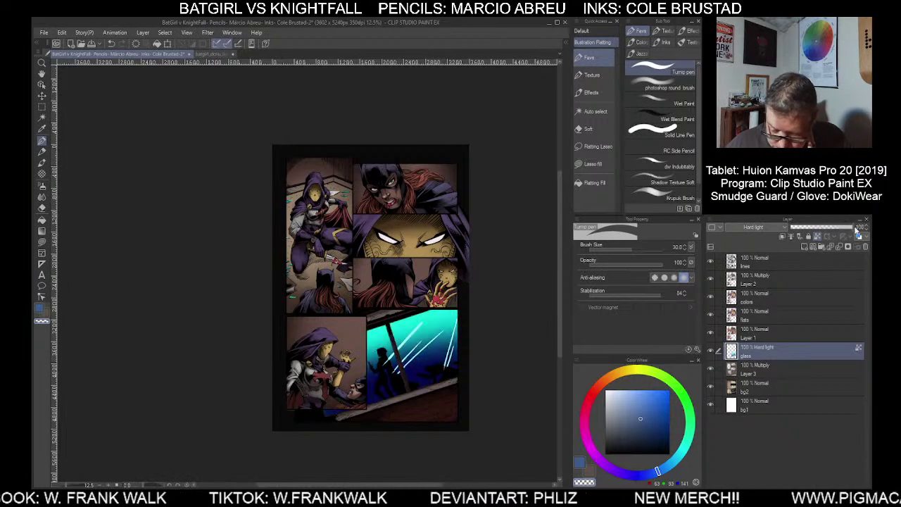
{"action": "left_click", "coordinate": [767, 228]}
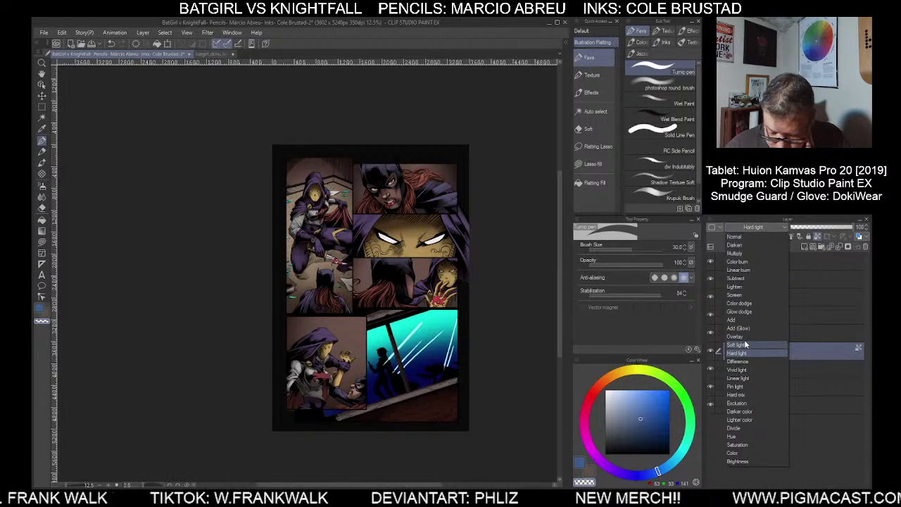
{"action": "left_click", "coordinate": [745, 343]}
{"action": "left_click", "coordinate": [752, 229]}
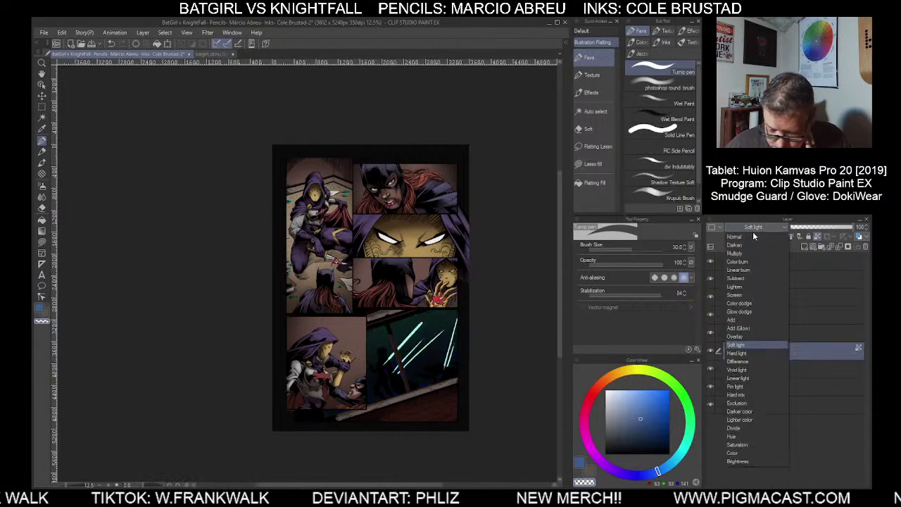
{"action": "left_click", "coordinate": [745, 238]}
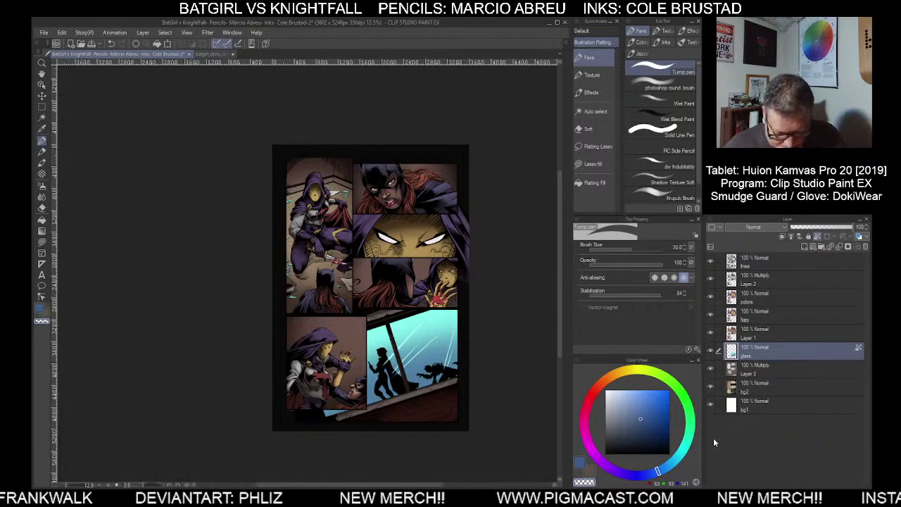
Select the whole page and subtract the layers' shading so only the lighter areas of the figures and backgrounds stay selected
{"action": "left_click_drag", "start_coordinate": [518, 396], "coordinate": [504, 388]}
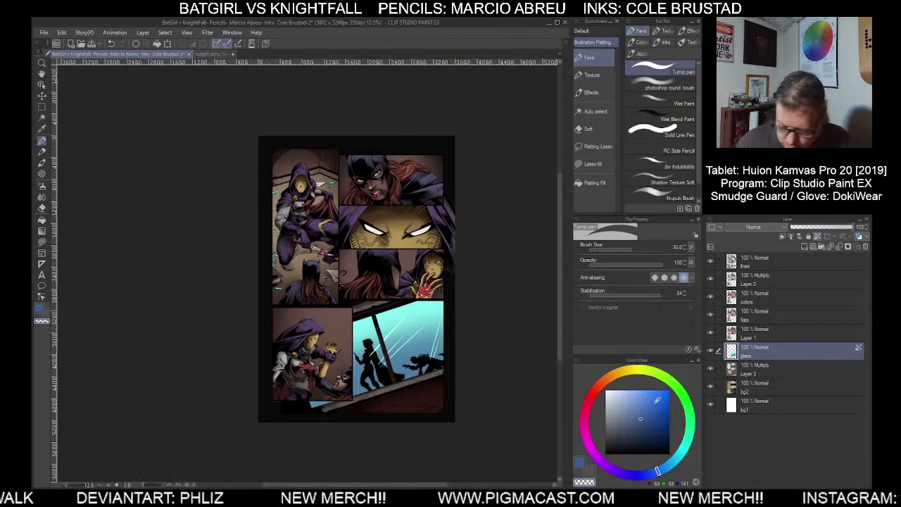
{"action": "left_click", "coordinate": [751, 402]}
{"action": "left_click", "coordinate": [595, 112]}
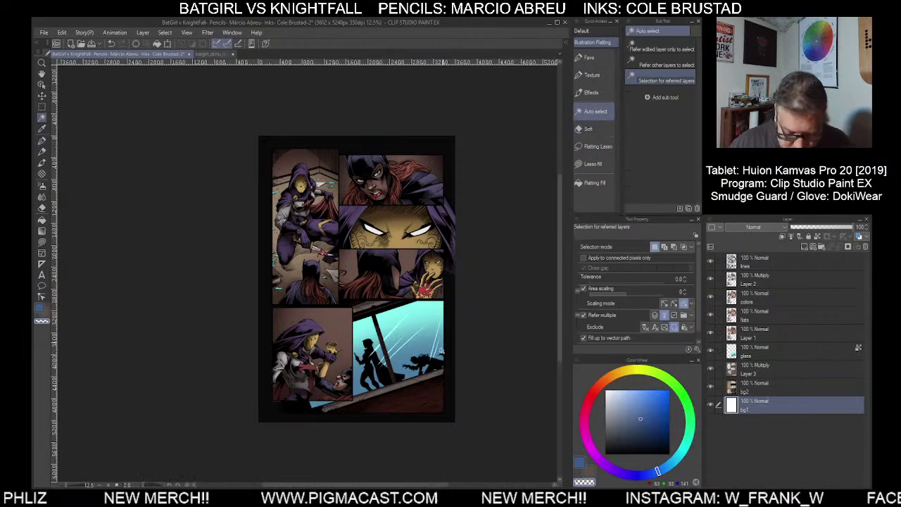
{"action": "left_click", "coordinate": [434, 418]}
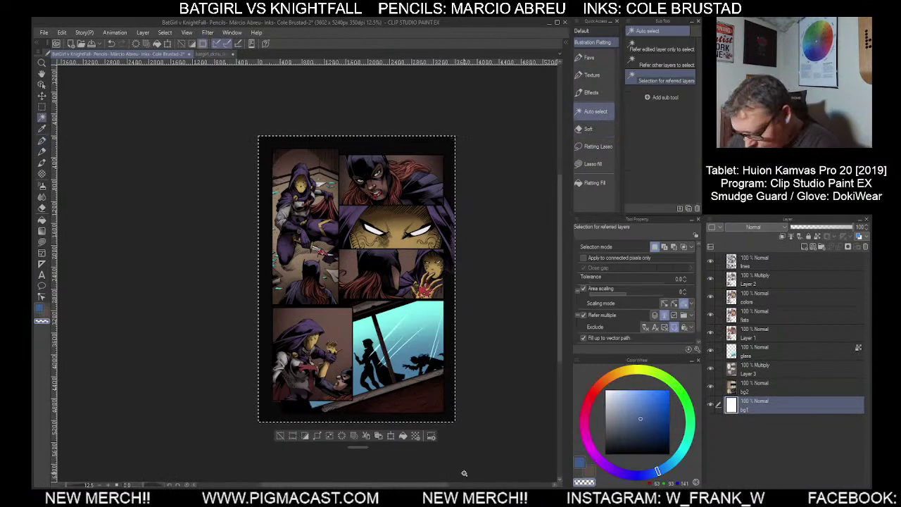
{"action": "left_click", "coordinate": [731, 386], "text": "ctrl"}
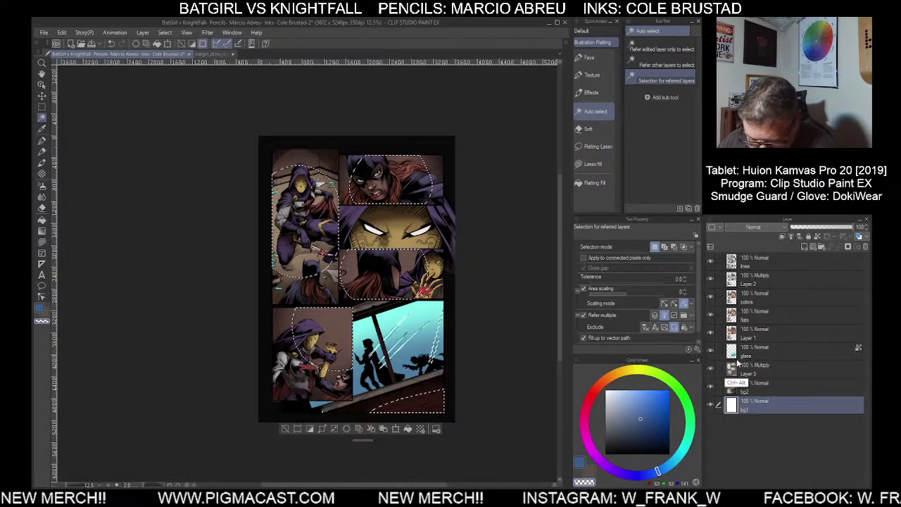
{"action": "left_click", "coordinate": [733, 313], "text": "ctrl+alt"}
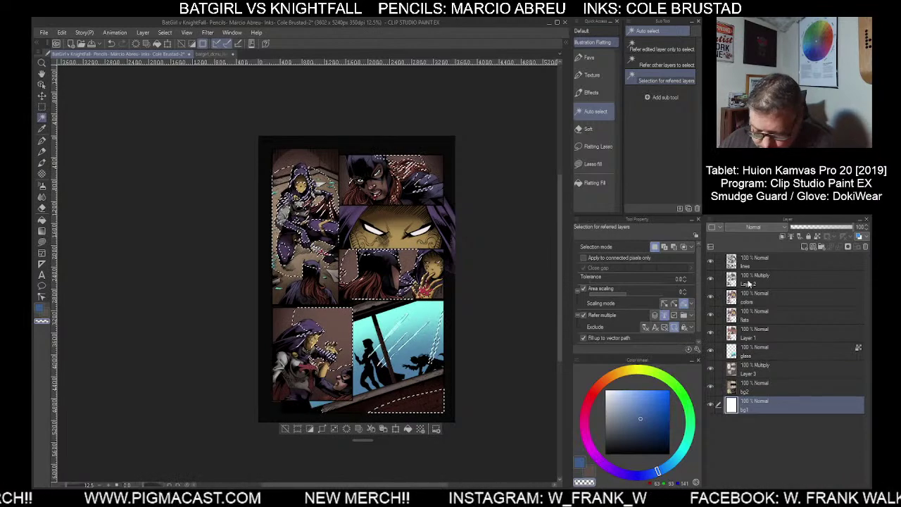
Add a new layer directly above the Multiply shading Layer 2 and set its blending mode to Hard light
{"action": "left_click", "coordinate": [756, 279]}
{"action": "left_click", "coordinate": [804, 246]}
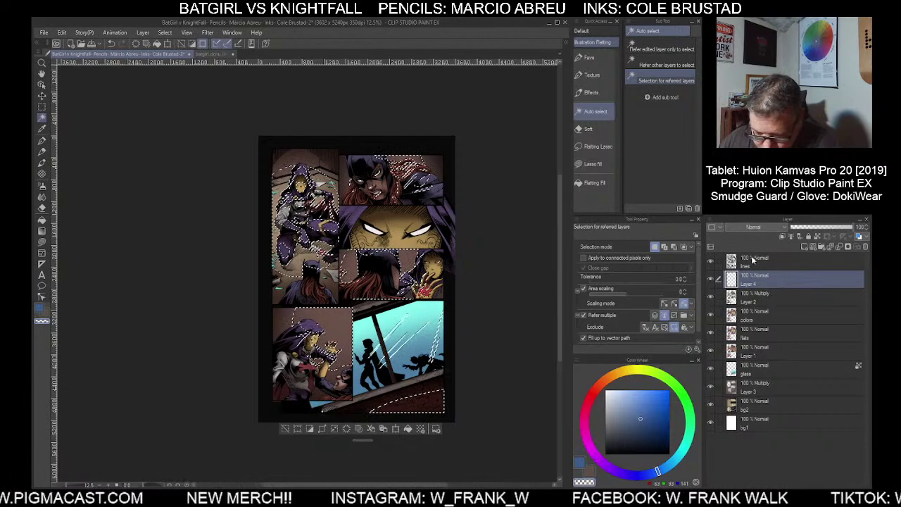
{"action": "left_click", "coordinate": [753, 228]}
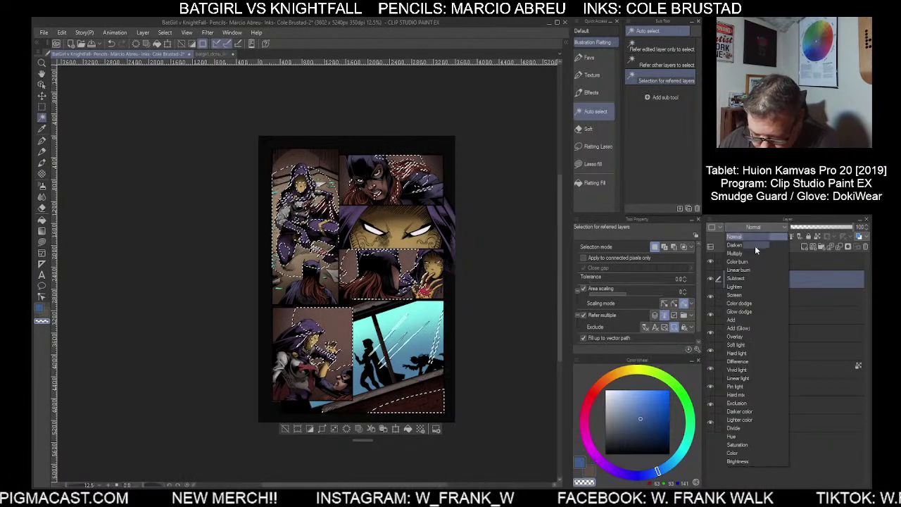
{"action": "left_click", "coordinate": [750, 352]}
Fill the selected light areas with a muted golden yellow, deselect, and lower the Hard light layer's opacity to 22%
{"action": "left_click", "coordinate": [622, 371]}
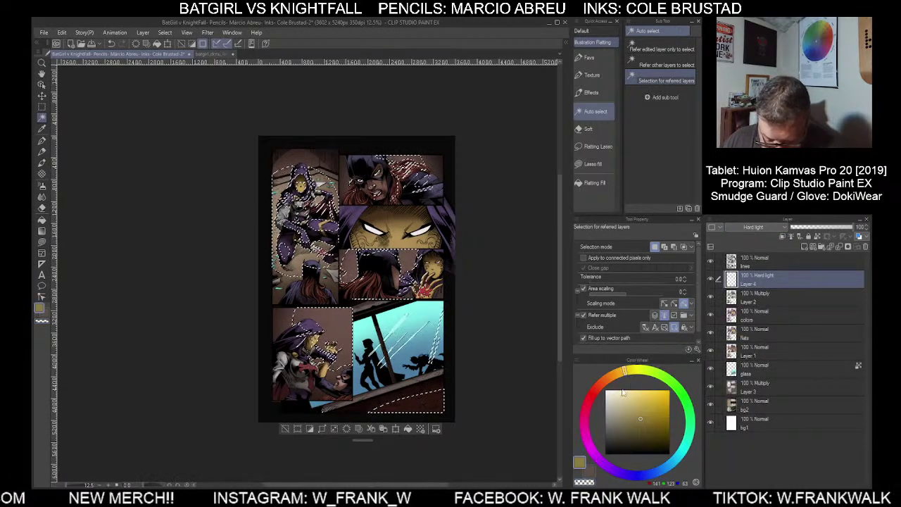
{"action": "left_click", "coordinate": [640, 397]}
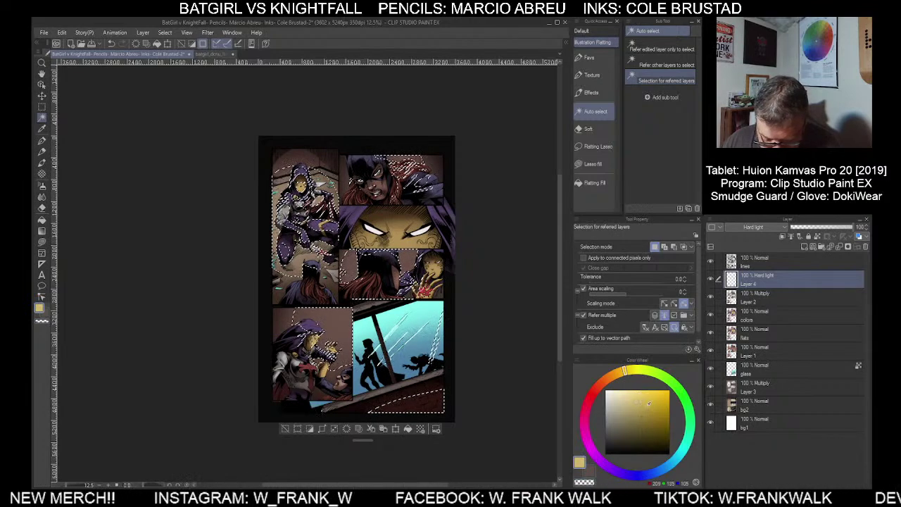
{"action": "left_click", "coordinate": [641, 403]}
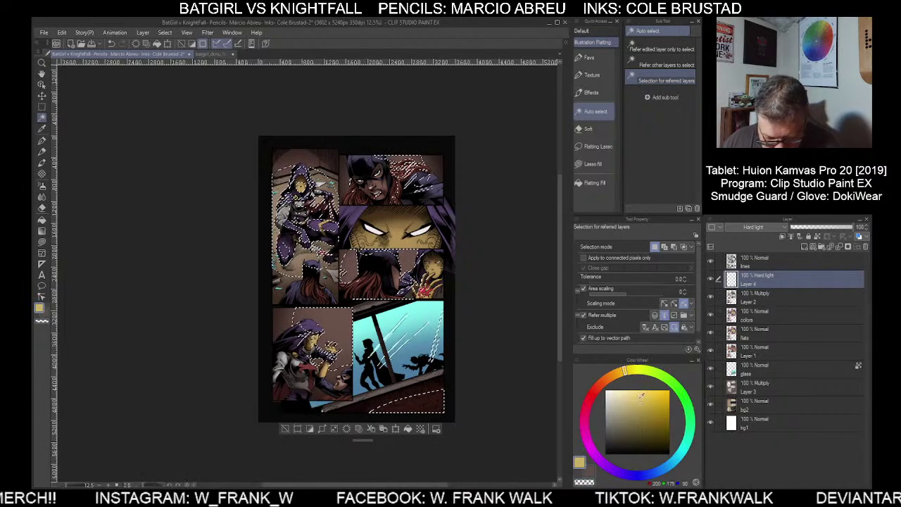
{"action": "left_click", "coordinate": [408, 431]}
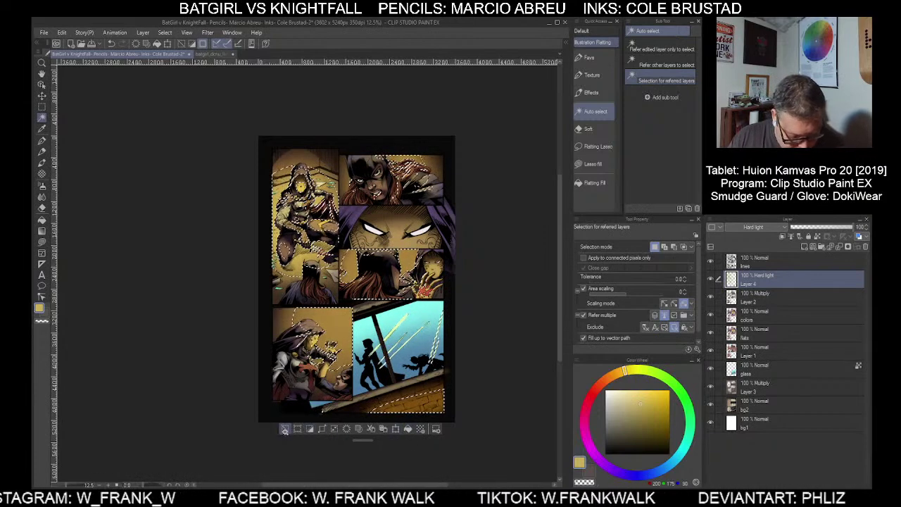
{"action": "left_click", "coordinate": [284, 430]}
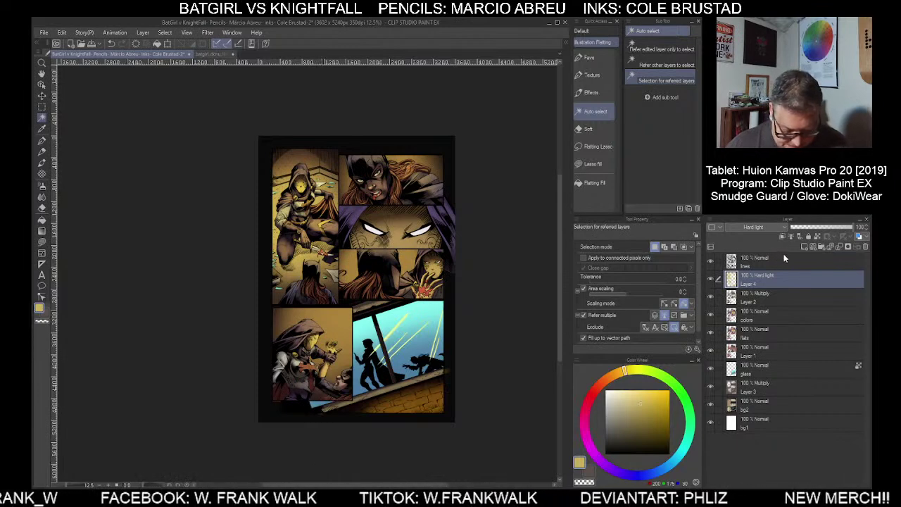
{"action": "left_click_drag", "start_coordinate": [833, 230], "coordinate": [819, 230]}
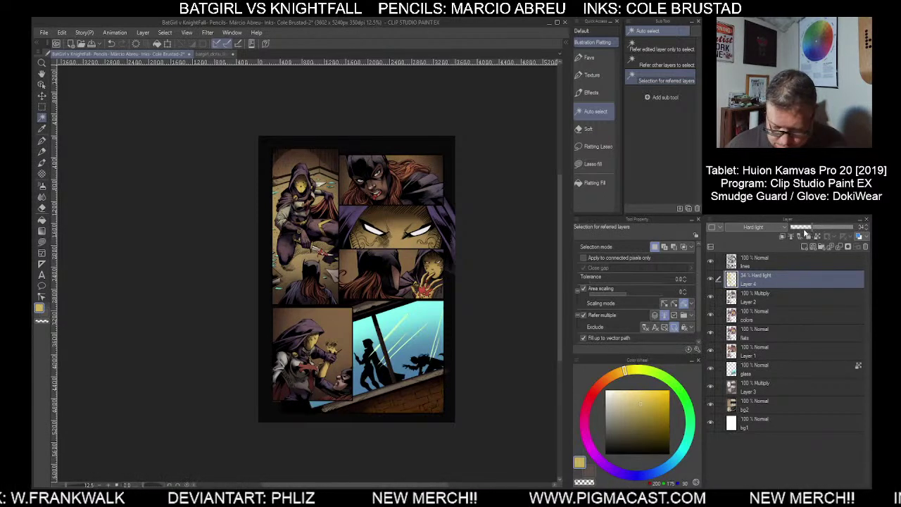
{"action": "left_click", "coordinate": [805, 231]}
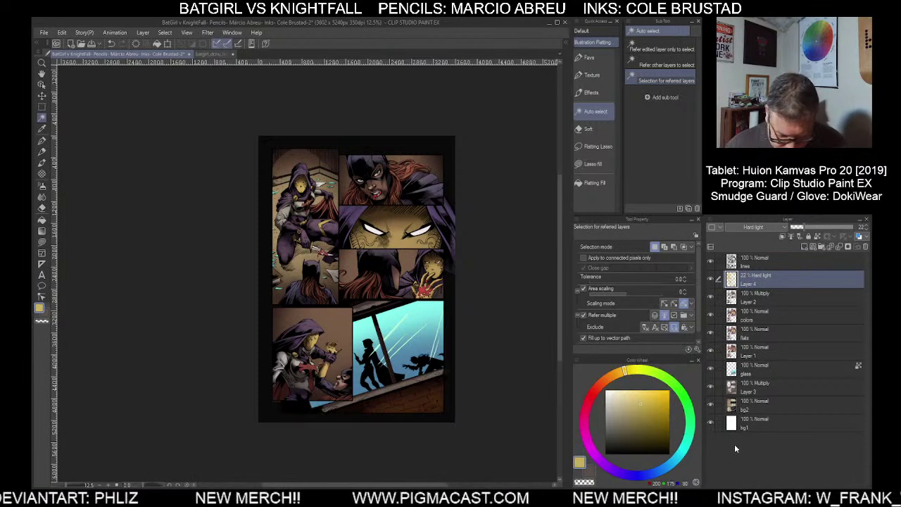
Tint the window on the glass layer with the muted yellow Soft airbrush, enlarging the brush to size 2000
{"action": "left_click", "coordinate": [771, 367]}
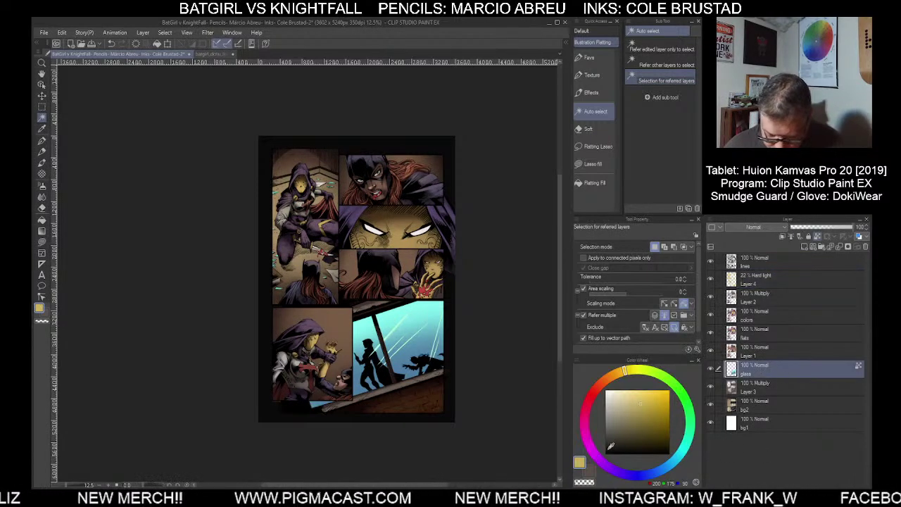
{"action": "left_click", "coordinate": [41, 187]}
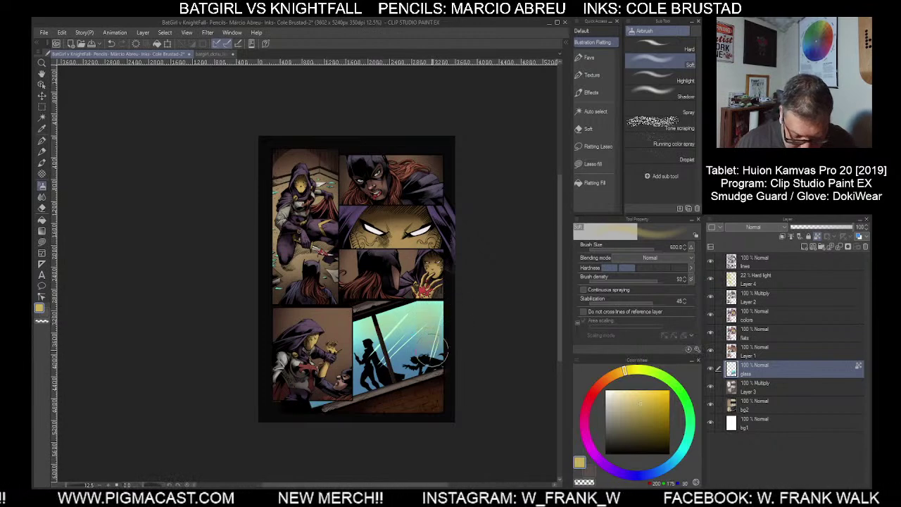
{"action": "key", "text": "bracketright"}
{"action": "key", "text": "bracketright"}
{"action": "key", "text": "bracketright"}
{"action": "key", "text": "bracketright"}
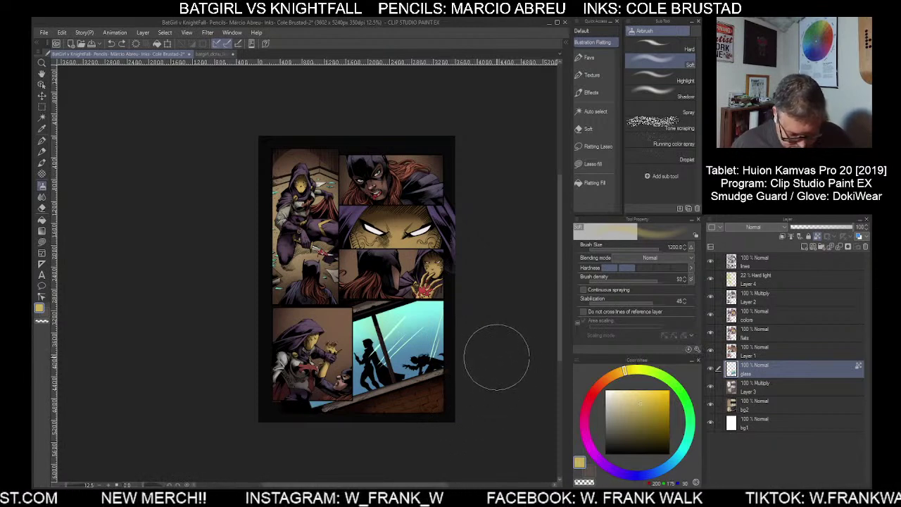
{"action": "key", "text": "bracketright"}
{"action": "key", "text": "bracketright"}
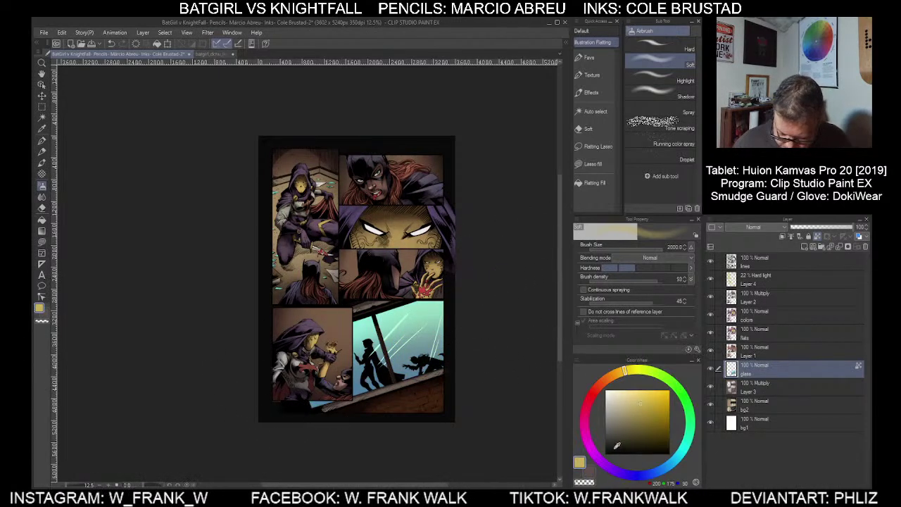
Switch to the secondary colour, make it near-black, and darken the lower part of the window glass with the Soft airbrush
{"action": "key", "text": "x"}
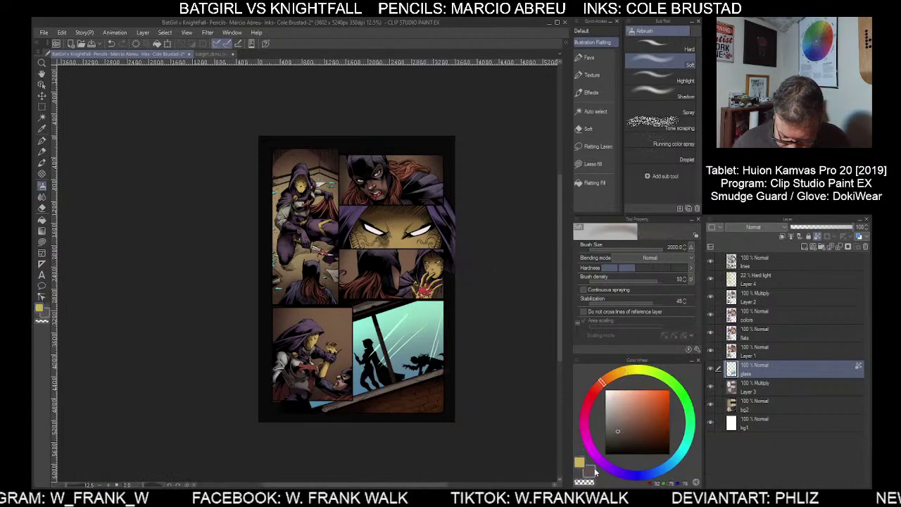
{"action": "left_click", "coordinate": [610, 449]}
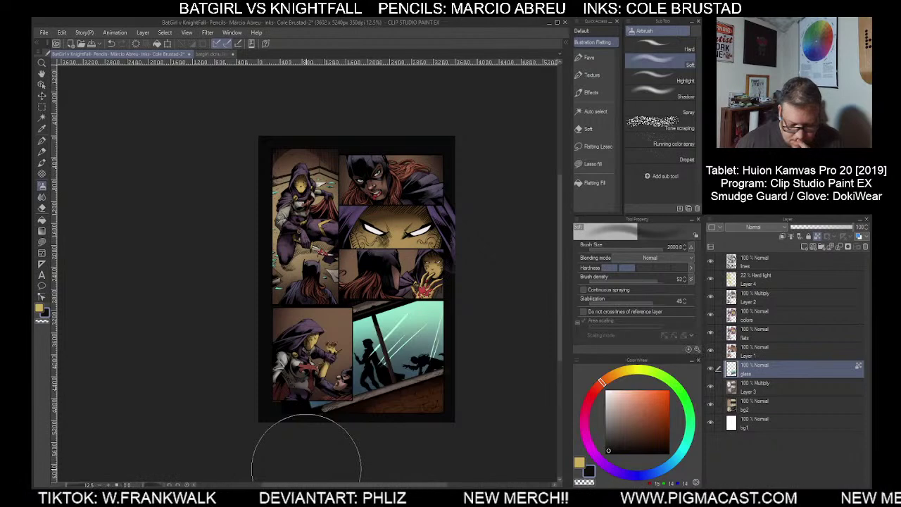
Add a layer above the hard light layer, set its blending mode to Add (Glow), and make yellow the drawing color
{"action": "left_click", "coordinate": [579, 462]}
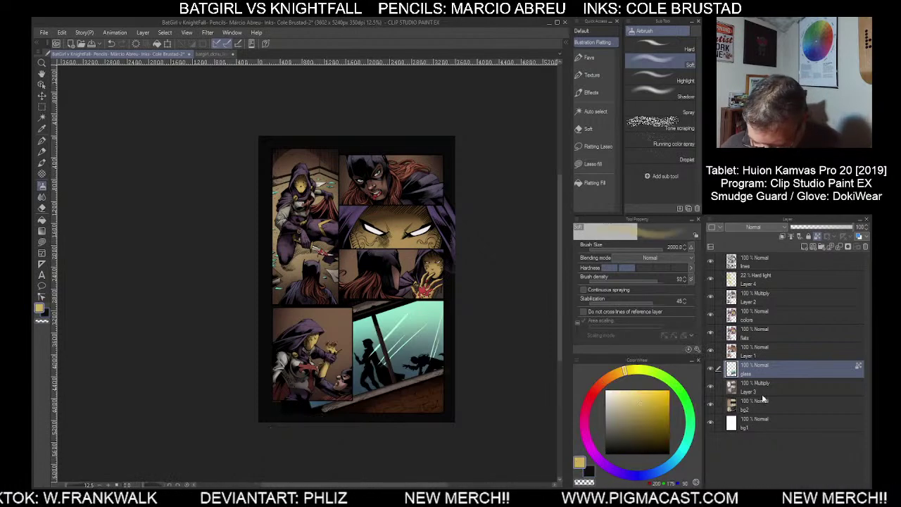
{"action": "left_click", "coordinate": [762, 280]}
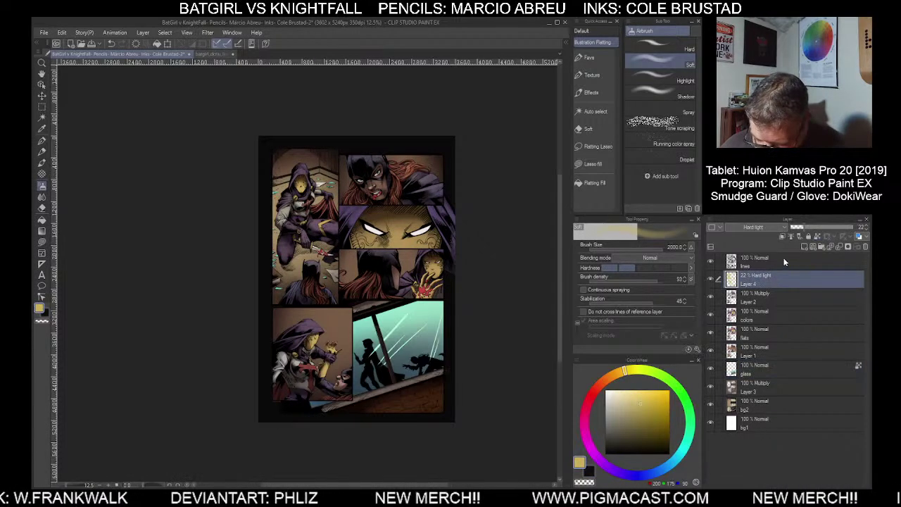
{"action": "left_click", "coordinate": [758, 226]}
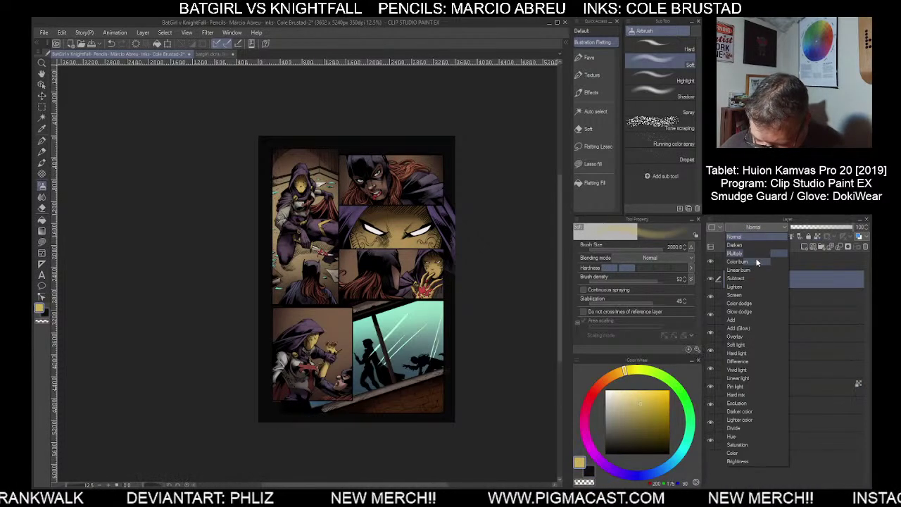
{"action": "left_click", "coordinate": [751, 329]}
Try a soft yellow airbrush glow over the window in the last panel at brush size 600, and undo it
{"action": "key", "text": "bracketleft"}
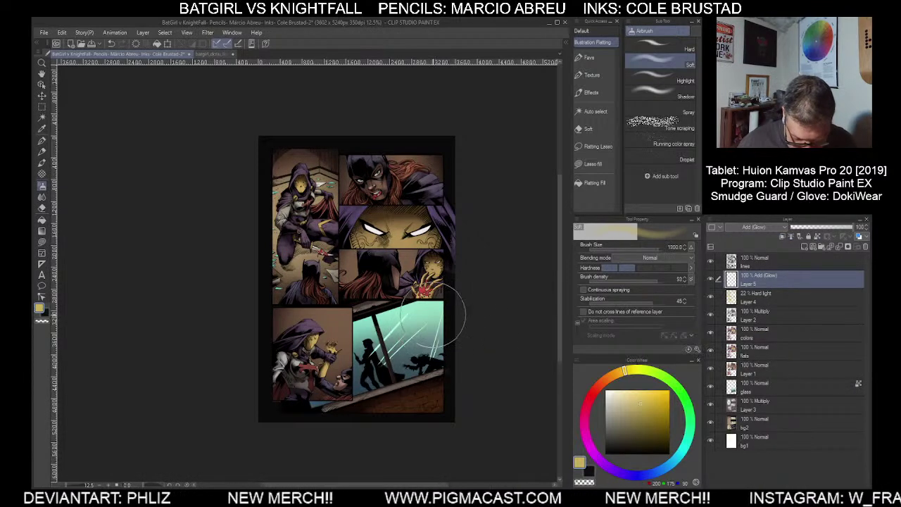
{"action": "key", "text": "bracketleft"}
{"action": "key", "text": "bracketleft"}
{"action": "key", "text": "bracketleft"}
{"action": "key", "text": "bracketleft"}
{"action": "key", "text": "bracketleft"}
{"action": "key", "text": "bracketleft"}
{"action": "key", "text": "bracketleft"}
{"action": "key", "text": "bracketleft"}
{"action": "key", "text": "bracketleft"}
{"action": "key", "text": "bracketleft"}
{"action": "key", "text": "bracketleft"}
{"action": "key", "text": "bracketleft"}
{"action": "key", "text": "bracketleft"}
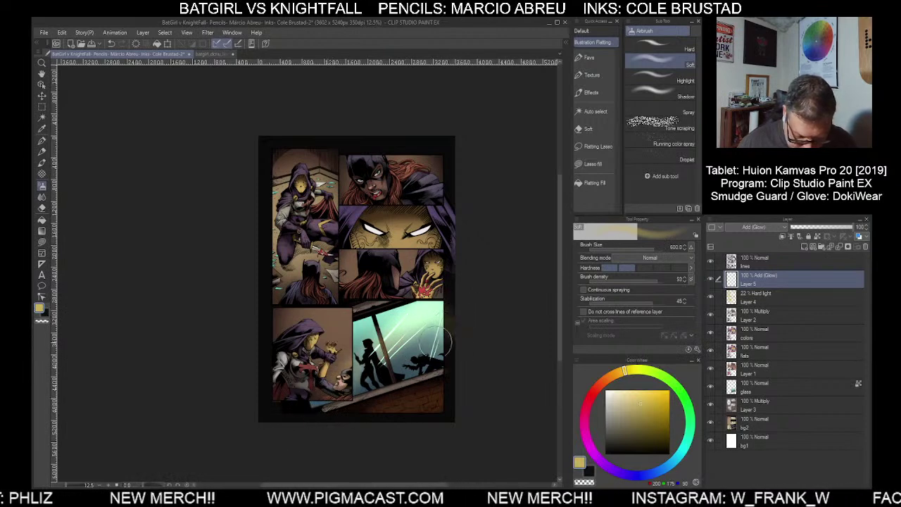
{"action": "left_click", "coordinate": [583, 482]}
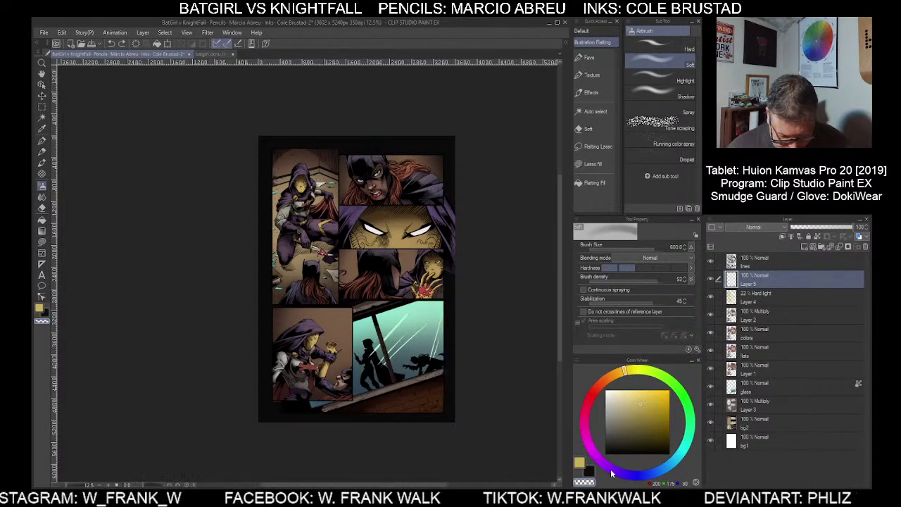
{"action": "key", "text": "ctrl+z"}
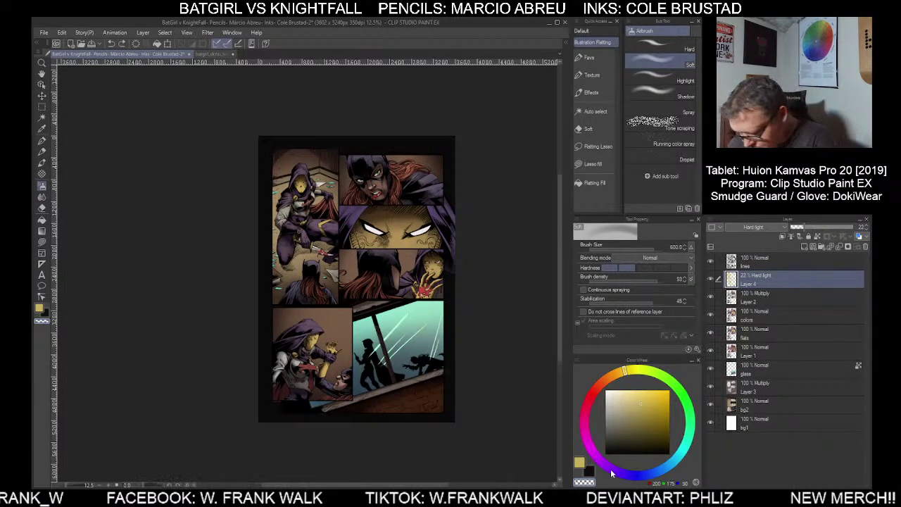
{"action": "key", "text": "ctrl+y"}
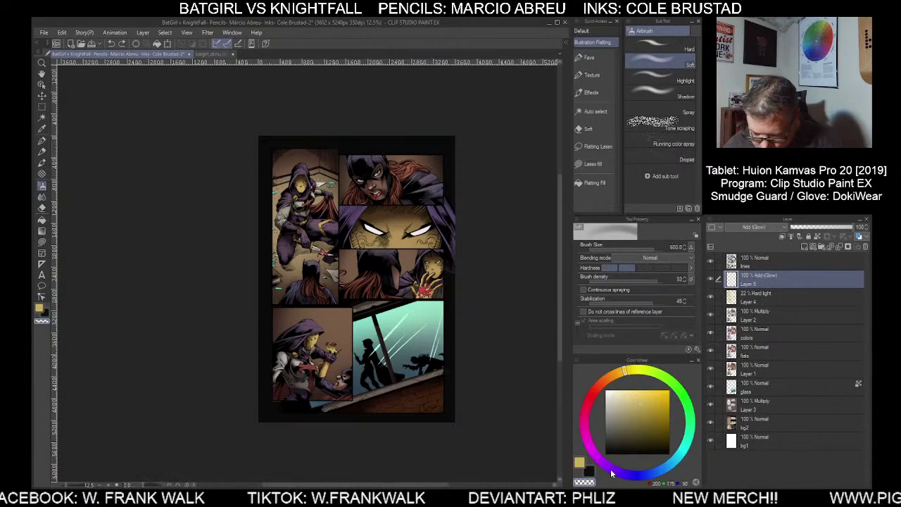
Try to auto-select the window area from the glass layer
{"action": "left_click", "coordinate": [753, 388]}
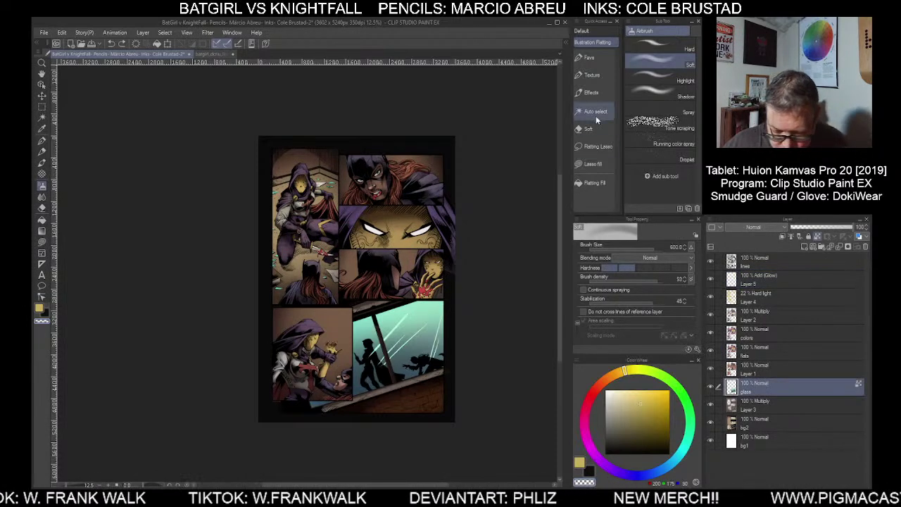
{"action": "key", "text": "w"}
{"action": "left_click", "coordinate": [438, 355]}
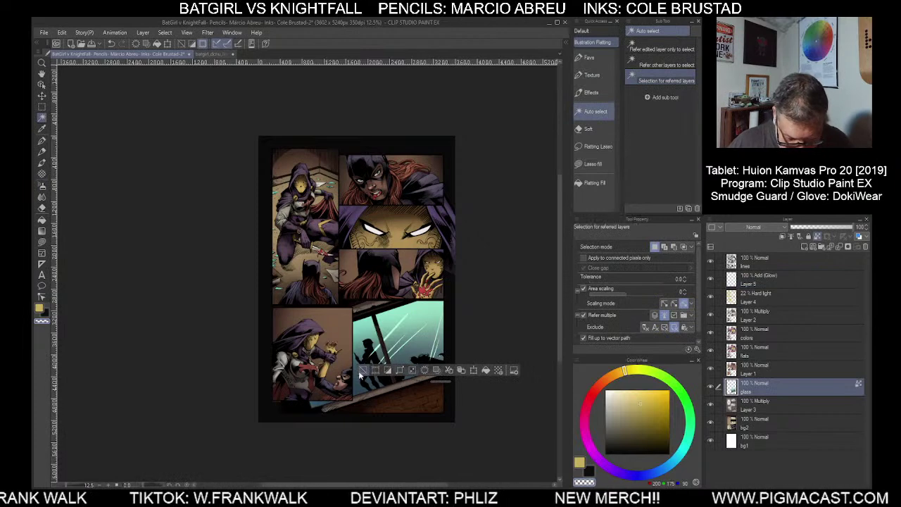
{"action": "left_click", "coordinate": [362, 372]}
{"action": "left_click", "coordinate": [430, 412]}
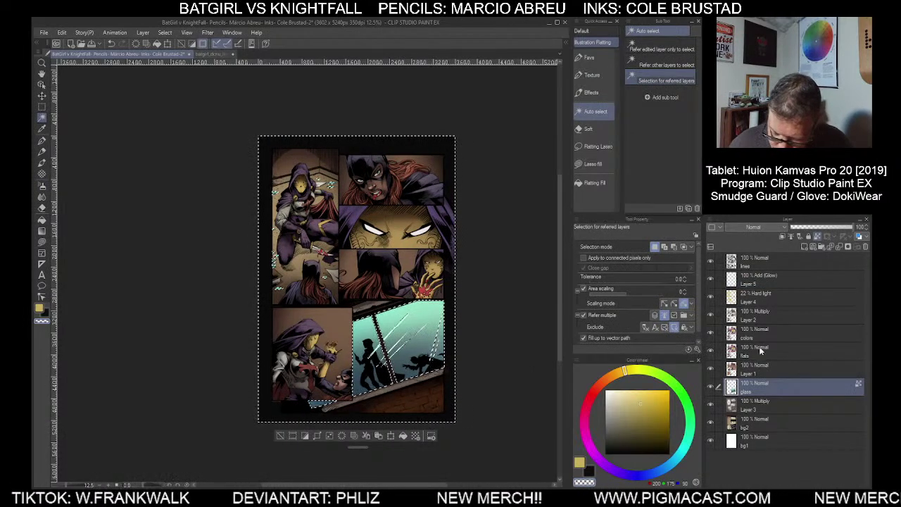
Return to the Add (Glow) layer with the Soft airbrush and set the brush size to 2000
{"action": "left_click", "coordinate": [759, 273]}
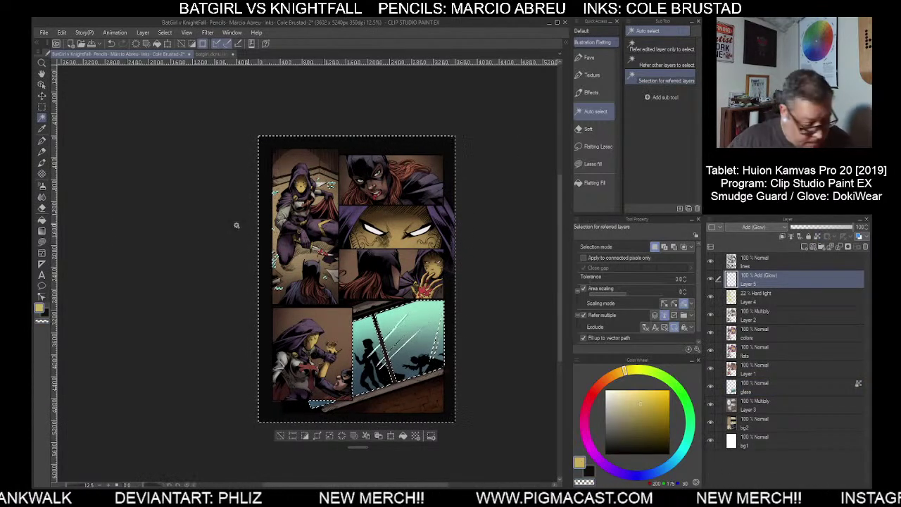
{"action": "key", "text": "b"}
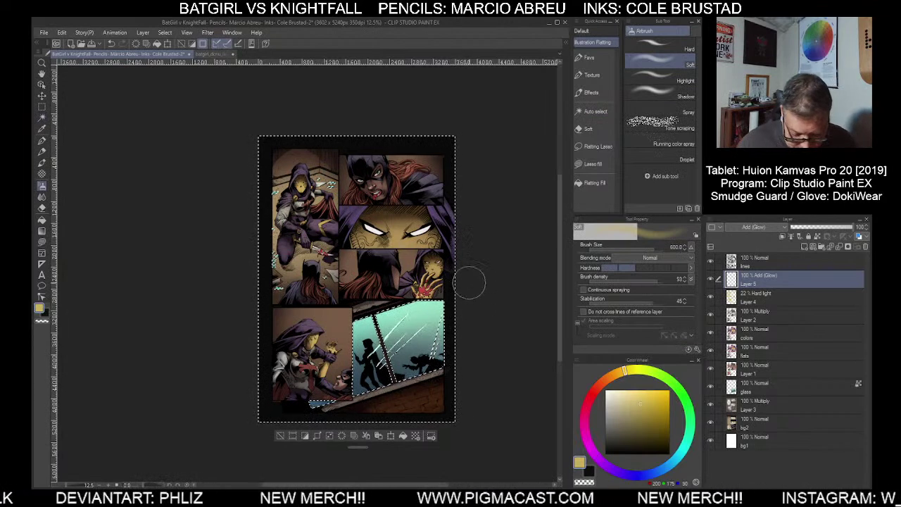
{"action": "key", "text": "]"}
{"action": "key", "text": "]"}
{"action": "key", "text": "]"}
{"action": "key", "text": "]"}
{"action": "key", "text": "]"}
{"action": "key", "text": "]"}
{"action": "key", "text": "]"}
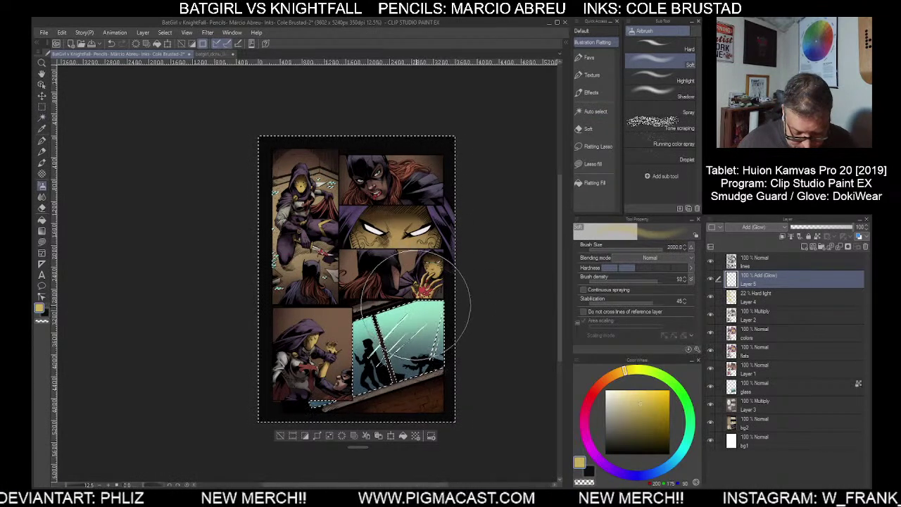
Try a large glow stroke across the auto-selected area, undo it, and clear the selection
{"action": "mouse_move", "coordinate": [406, 320]}
{"action": "left_mouse_down"}
{"action": "mouse_move", "coordinate": [420, 258]}
{"action": "mouse_move", "coordinate": [398, 204]}
{"action": "mouse_move", "coordinate": [334, 242]}
{"action": "mouse_move", "coordinate": [287, 365]}
{"action": "mouse_move", "coordinate": [433, 305]}
{"action": "mouse_move", "coordinate": [392, 168]}
{"action": "mouse_move", "coordinate": [241, 327]}
{"action": "mouse_move", "coordinate": [302, 454]}
{"action": "left_mouse_up"}
{"action": "key", "text": "ctrl+z"}
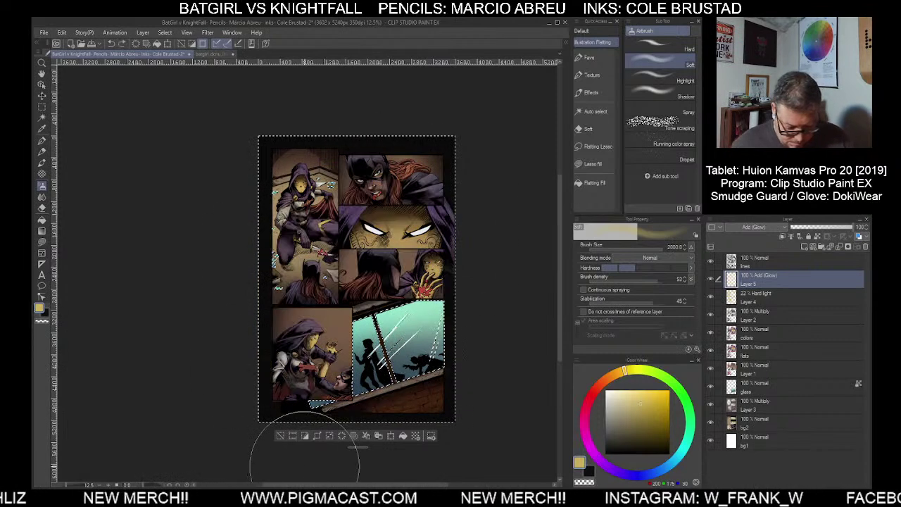
{"action": "key", "text": "ctrl+d"}
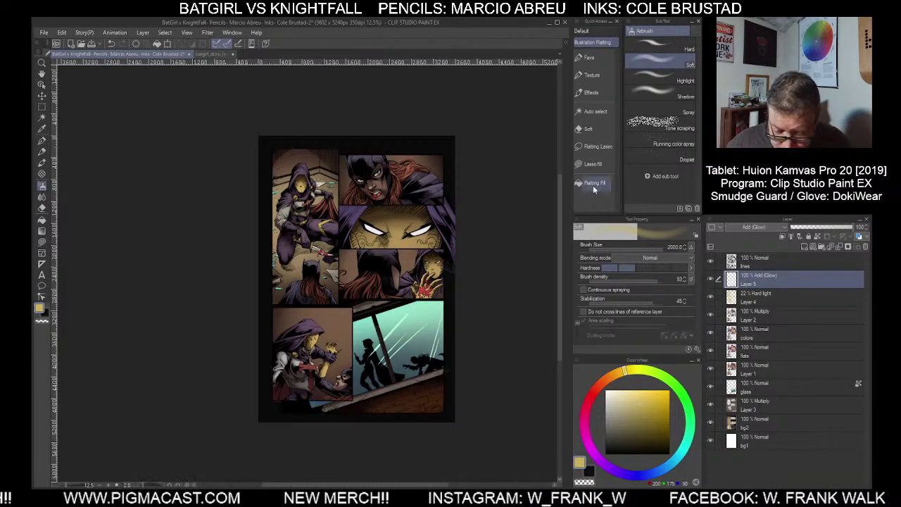
Select the window glass in the last panel with the Flatting Lasso, including the sliver beneath the neighboring panel
{"action": "left_click", "coordinate": [595, 147]}
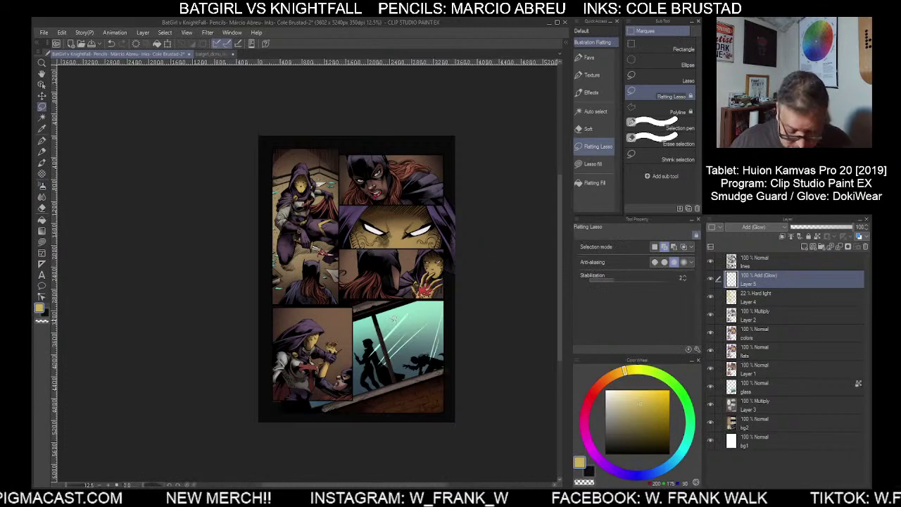
{"action": "scroll", "coordinate": [394, 319], "scroll_direction": "up", "scroll_amount": 2}
{"action": "scroll", "coordinate": [420, 370], "scroll_direction": "down", "scroll_amount": 2}
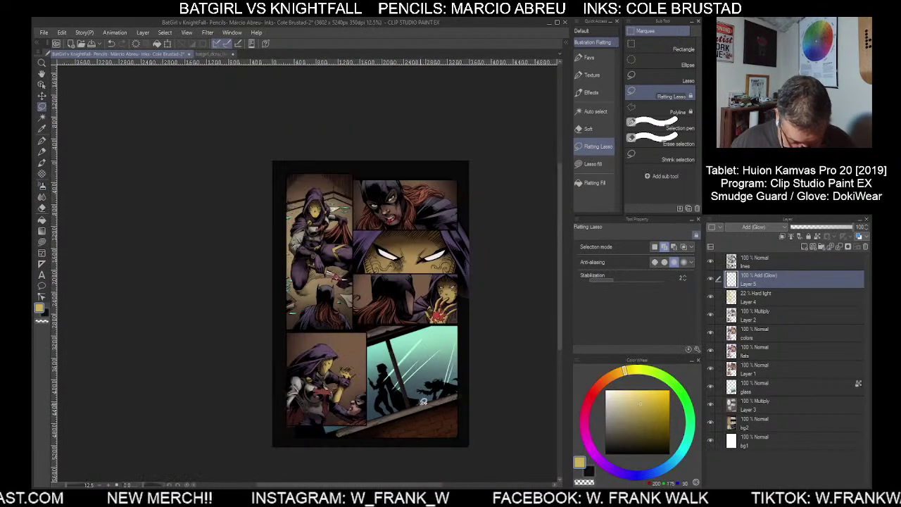
{"action": "left_click_drag", "start_coordinate": [420, 407], "coordinate": [413, 387]}
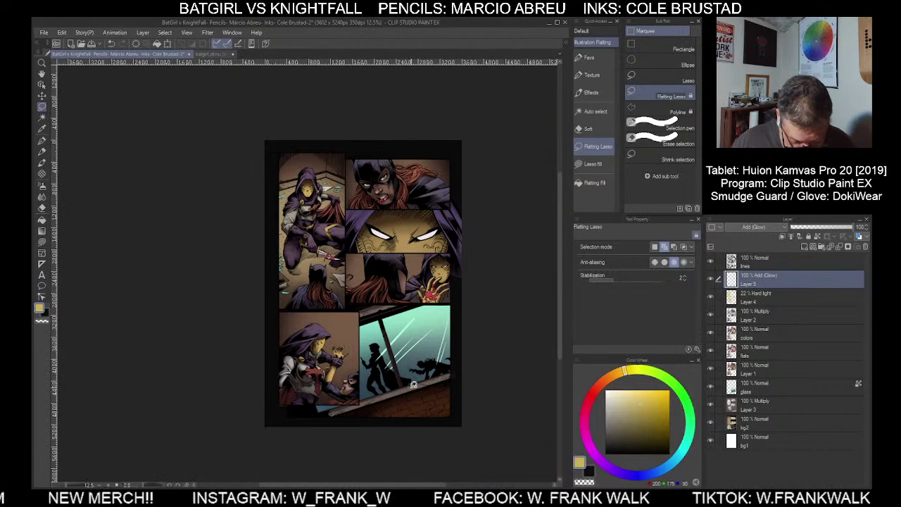
{"action": "scroll", "coordinate": [413, 384], "scroll_direction": "up", "scroll_amount": 2}
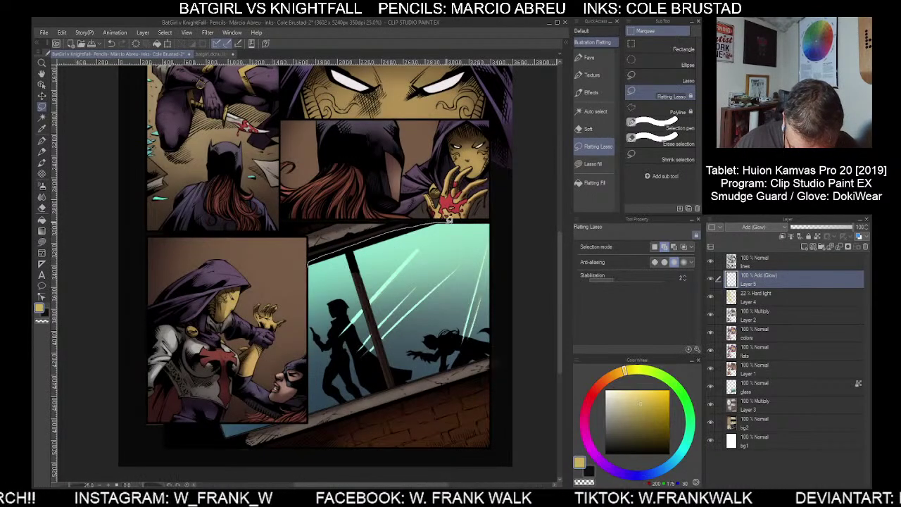
{"action": "mouse_move", "coordinate": [449, 219]}
{"action": "left_mouse_down"}
{"action": "mouse_move", "coordinate": [478, 259]}
{"action": "mouse_move", "coordinate": [471, 315]}
{"action": "mouse_move", "coordinate": [444, 354]}
{"action": "left_mouse_up"}
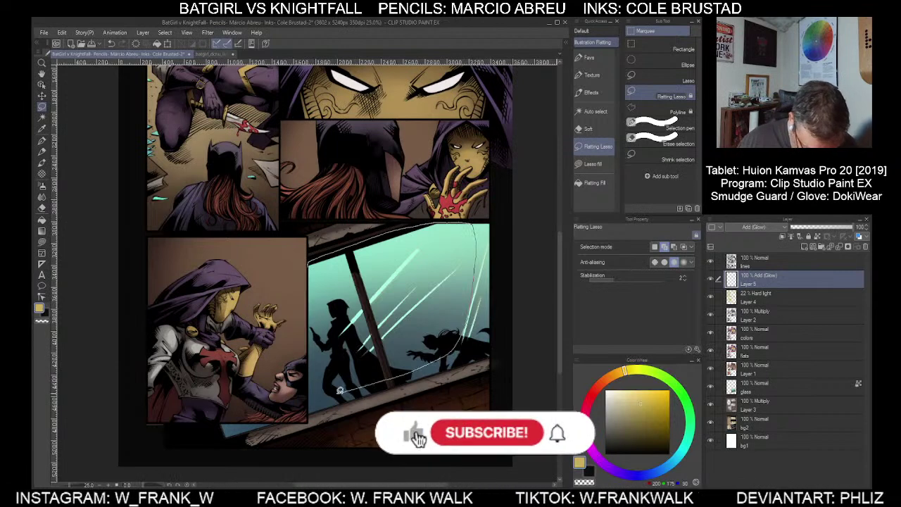
{"action": "left_click_drag", "start_coordinate": [311, 410], "coordinate": [309, 407]}
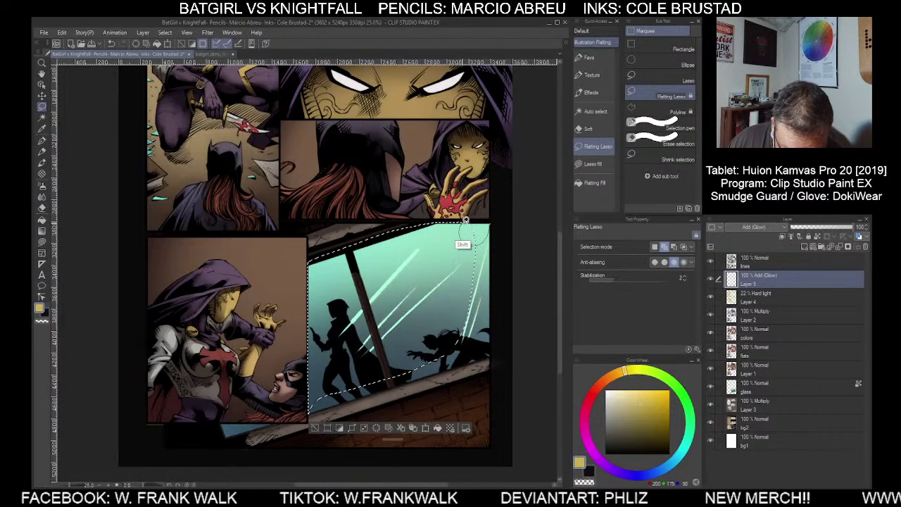
{"action": "left_click_drag", "start_coordinate": [467, 234], "coordinate": [489, 252]}
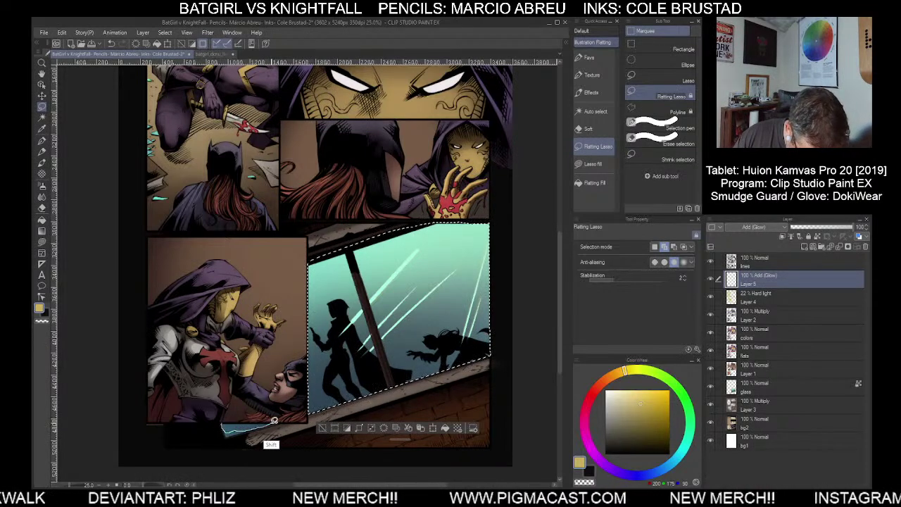
{"action": "mouse_move", "coordinate": [274, 420]}
{"action": "left_mouse_down"}
{"action": "mouse_move", "coordinate": [228, 434]}
{"action": "mouse_move", "coordinate": [226, 425]}
{"action": "mouse_move", "coordinate": [272, 435]}
{"action": "left_mouse_up"}
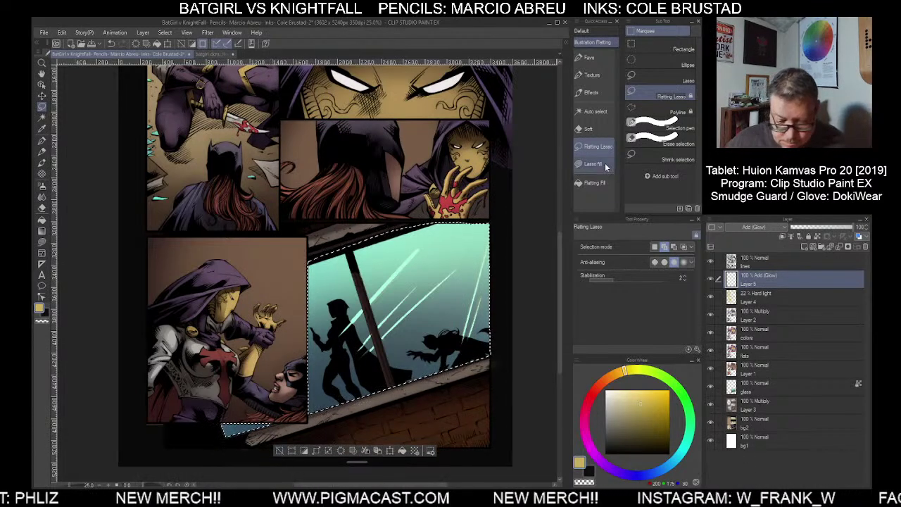
Airbrush a soft yellow glow over the selected window glass at brush size 2000, and clear the selection
{"action": "left_click", "coordinate": [41, 185]}
{"action": "scroll", "coordinate": [423, 282], "scroll_direction": "down", "scroll_amount": 2}
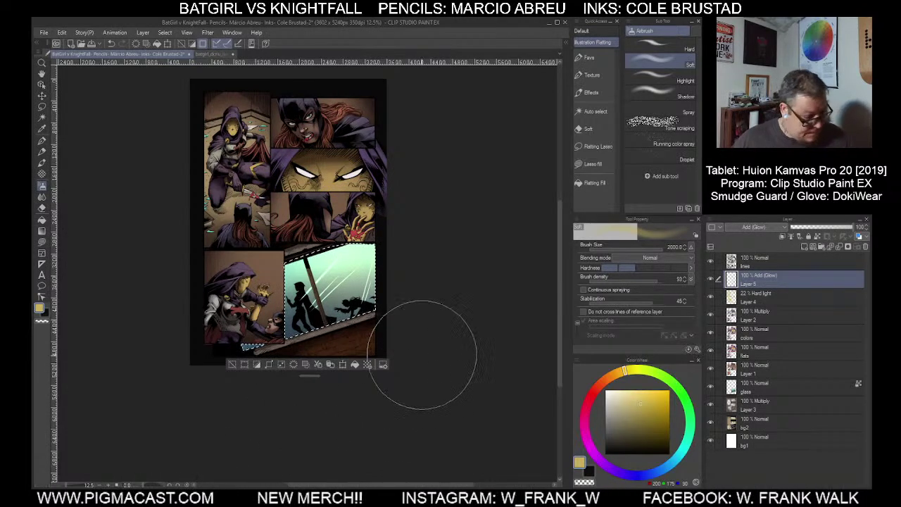
{"action": "left_click_drag", "start_coordinate": [422, 342], "coordinate": [437, 375]}
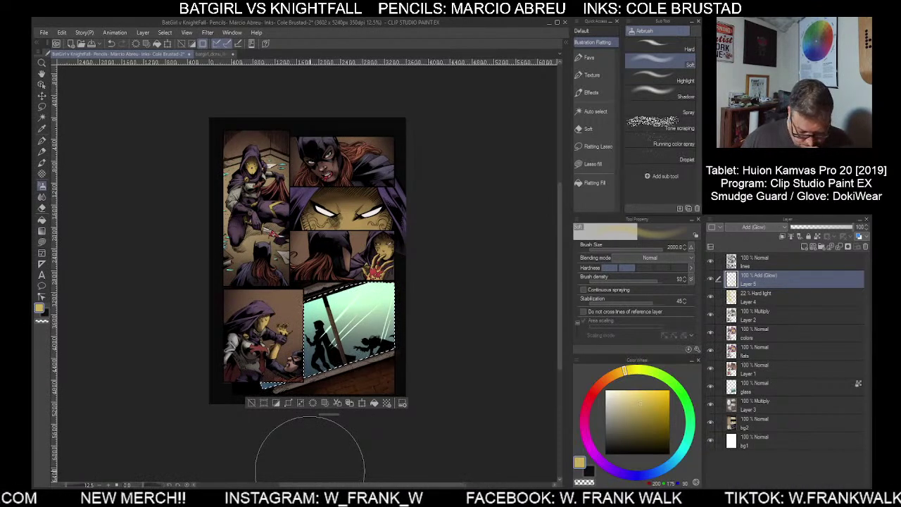
{"action": "left_click", "coordinate": [591, 469]}
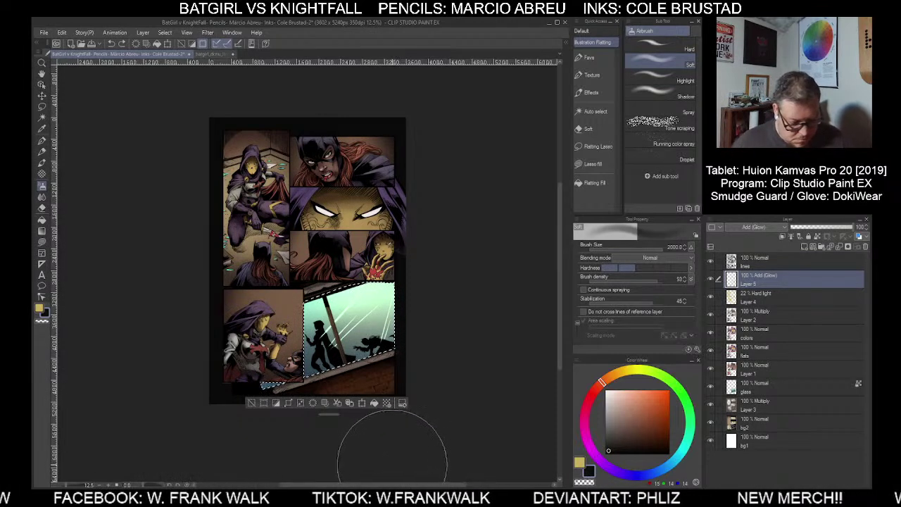
{"action": "left_click", "coordinate": [251, 402]}
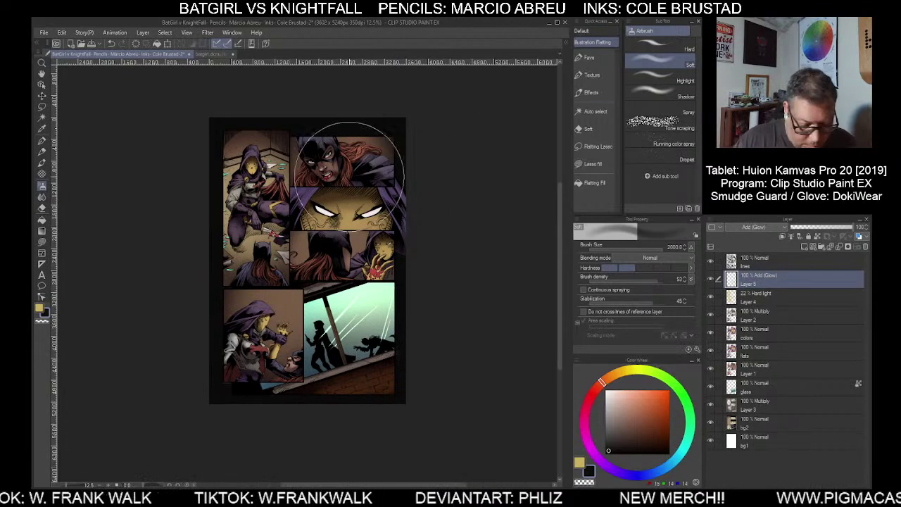
Airbrush yellow glow highlights onto the hooded figure's mask in the first panel, reducing the brush size to 30
{"action": "scroll", "coordinate": [260, 179], "scroll_direction": "up", "scroll_amount": 2}
{"action": "key", "text": "bracketleft"}
{"action": "key", "text": "bracketleft"}
{"action": "key", "text": "bracketleft"}
{"action": "key", "text": "bracketleft"}
{"action": "key", "text": "bracketleft"}
{"action": "key", "text": "bracketleft"}
{"action": "key", "text": "bracketleft"}
{"action": "key", "text": "bracketleft"}
{"action": "key", "text": "bracketleft"}
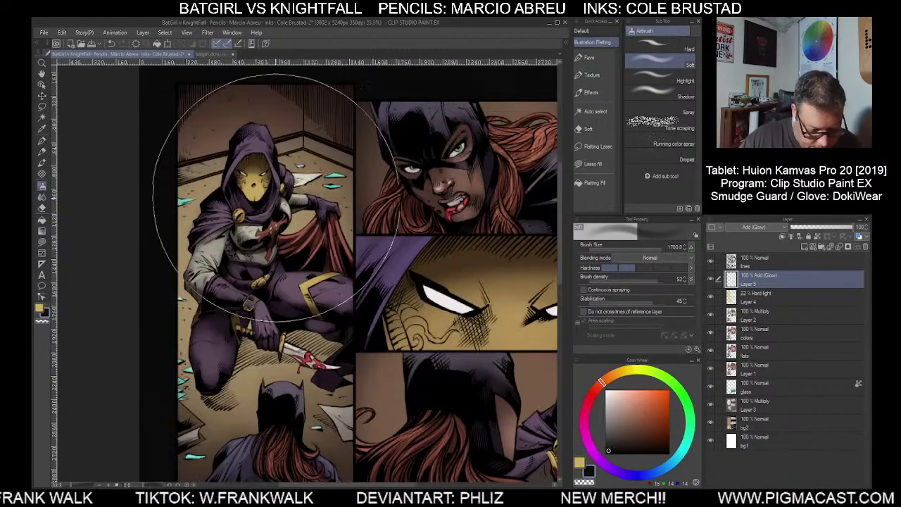
{"action": "key", "text": "bracketleft"}
{"action": "key", "text": "bracketleft"}
{"action": "key", "text": "bracketleft"}
{"action": "key", "text": "bracketleft"}
{"action": "key", "text": "bracketleft"}
{"action": "key", "text": "bracketleft"}
{"action": "key", "text": "bracketleft"}
{"action": "key", "text": "bracketleft"}
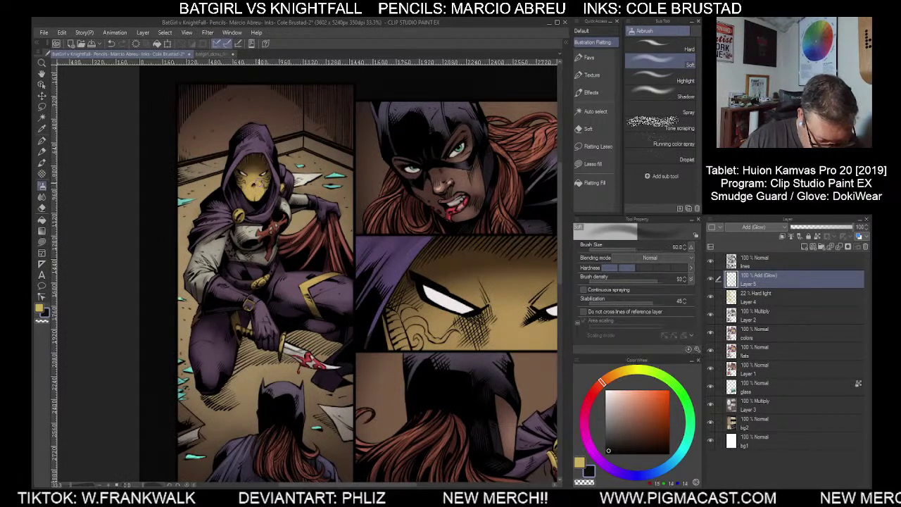
{"action": "key", "text": "bracketleft"}
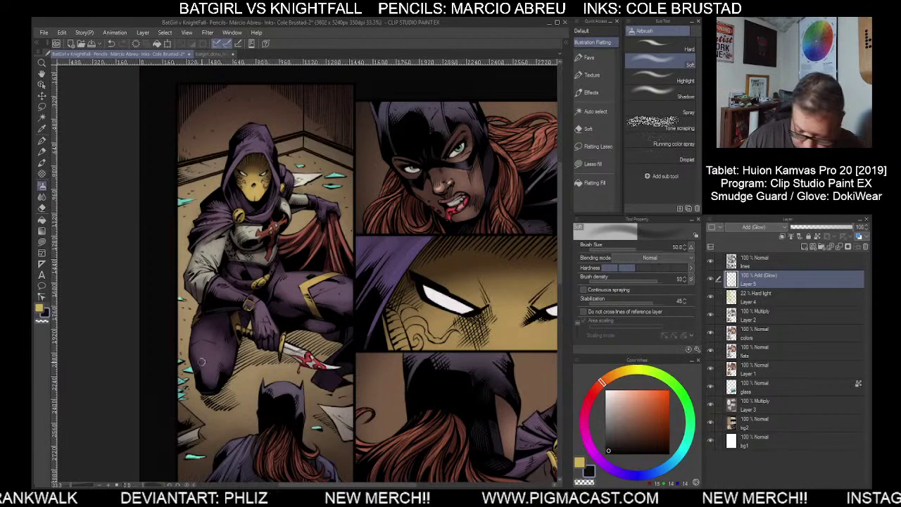
{"action": "left_click", "coordinate": [578, 462]}
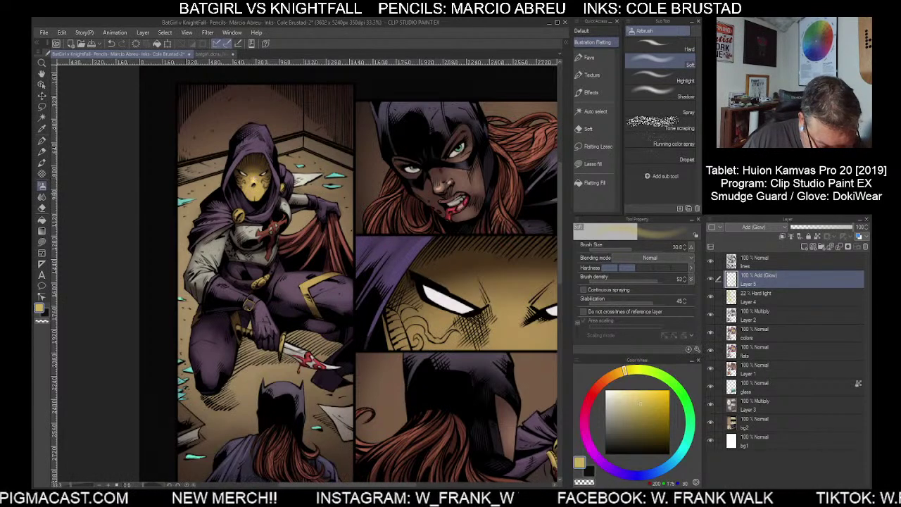
{"action": "left_click_drag", "start_coordinate": [252, 196], "coordinate": [257, 197]}
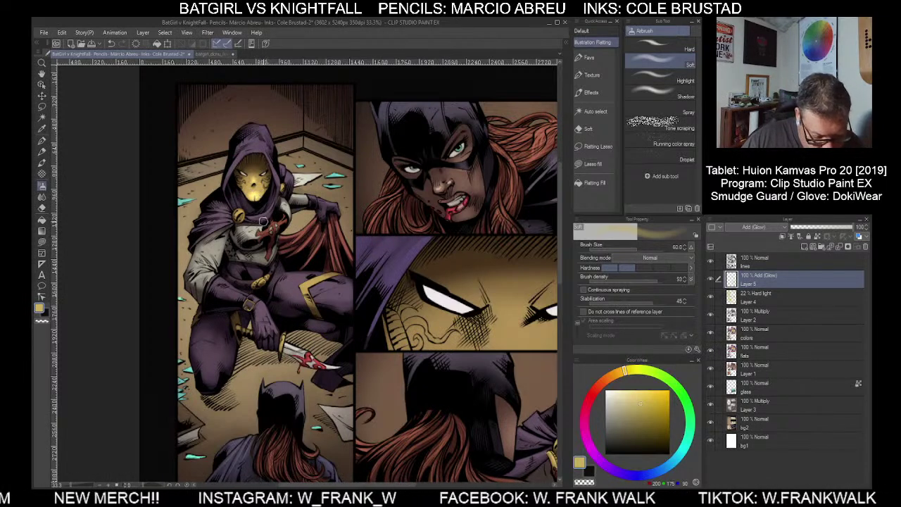
Add yellow glow highlights to the hooded figure's gold cloak clasp and leg trim at brush size 40
{"action": "key", "text": "bracketleft"}
{"action": "key", "text": "bracketleft"}
{"action": "key", "text": "bracketleft"}
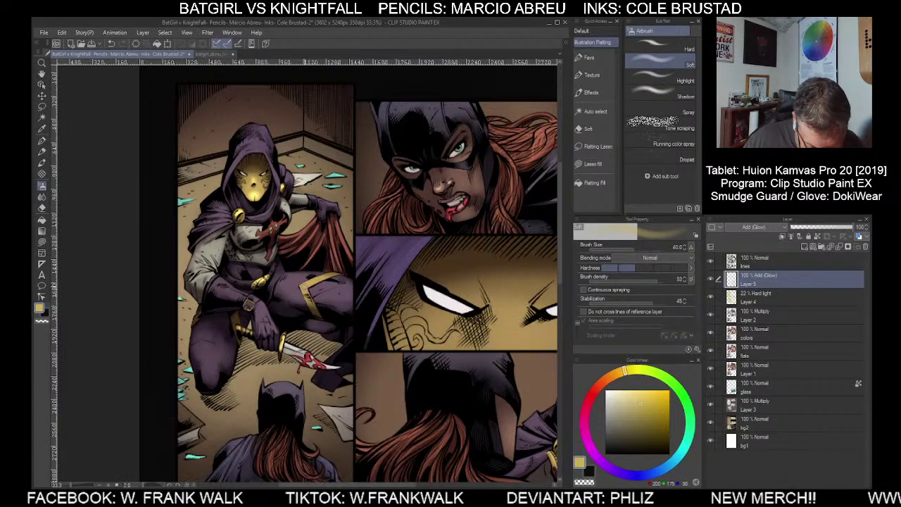
{"action": "key", "text": "bracketright"}
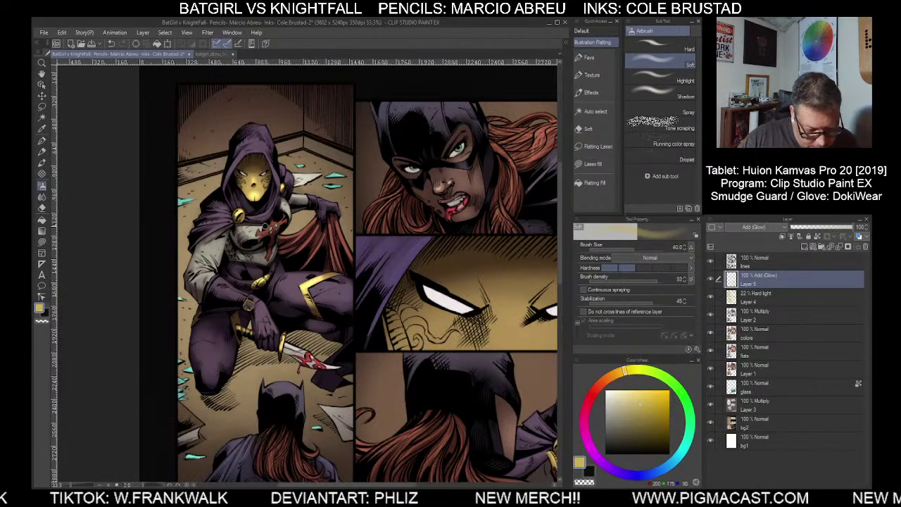
Touch up the yellow glow highlights on the hooded figure in the first panel with finer strokes, reducing the brush size to 12
{"action": "key", "text": "["}
{"action": "key", "text": "["}
{"action": "key", "text": "["}
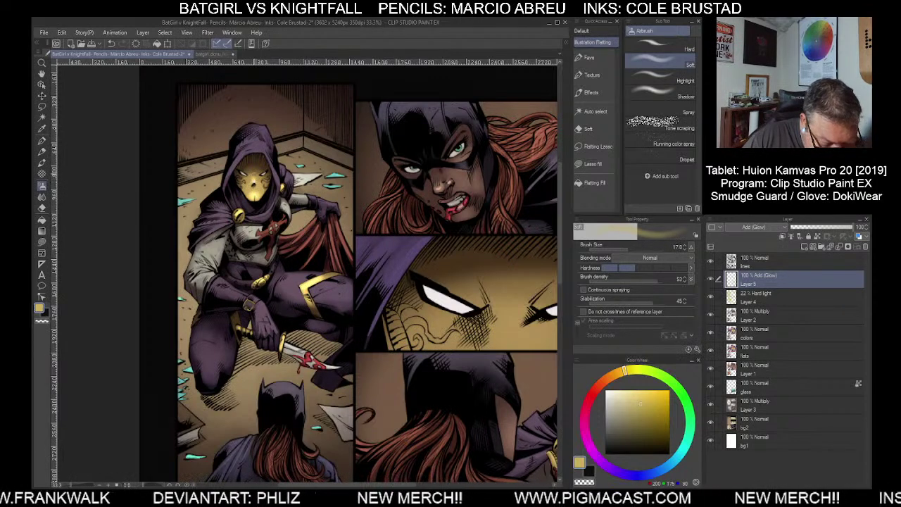
{"action": "key", "text": "]"}
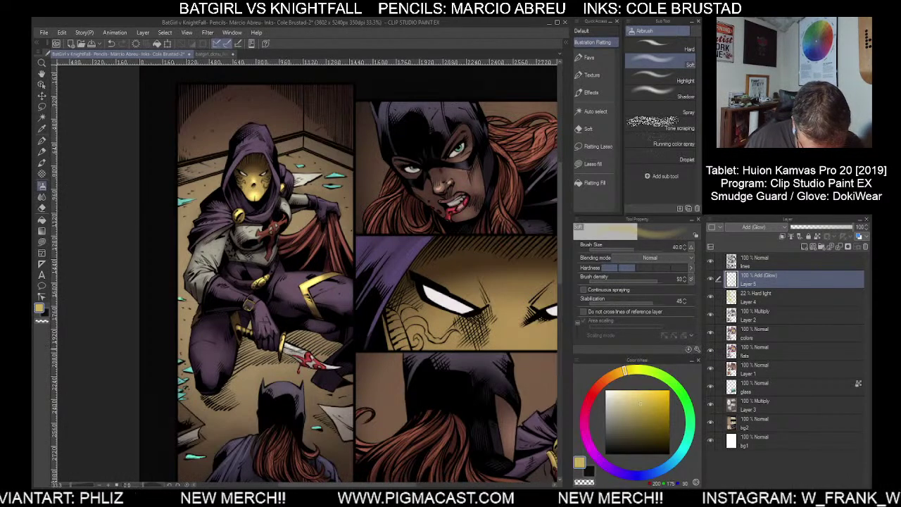
{"action": "key", "text": "bracketleft"}
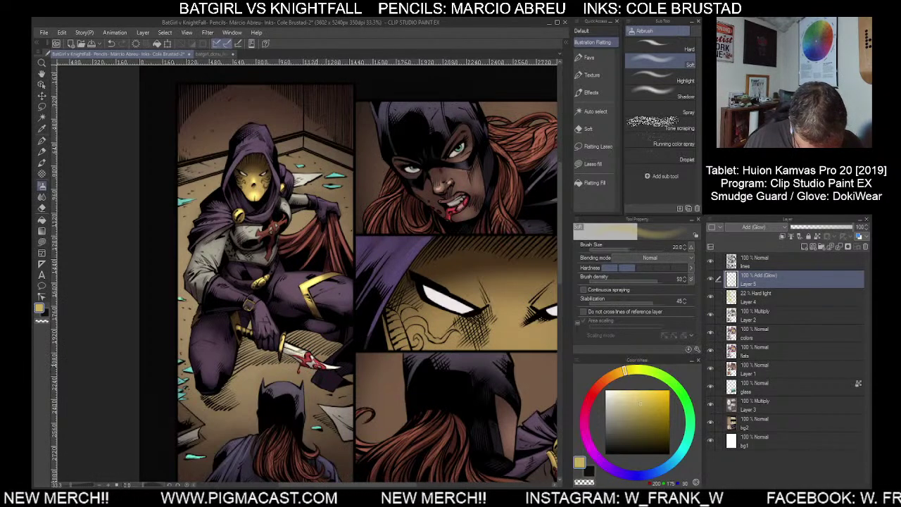
{"action": "key", "text": "bracketleft"}
{"action": "key", "text": "bracketleft"}
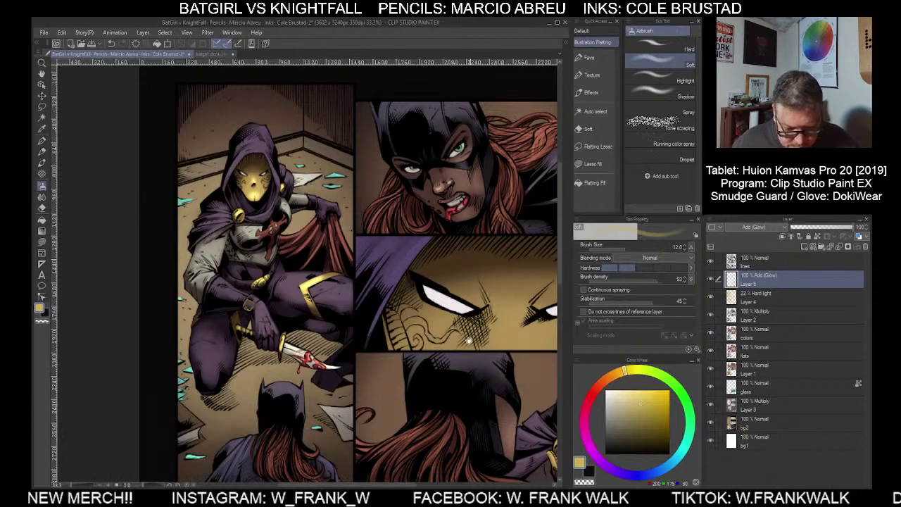
Auto-select the gold mask color on the flats layer, and make the Add (Glow) Layer 5 active again
{"action": "left_click_drag", "start_coordinate": [447, 339], "coordinate": [370, 359]}
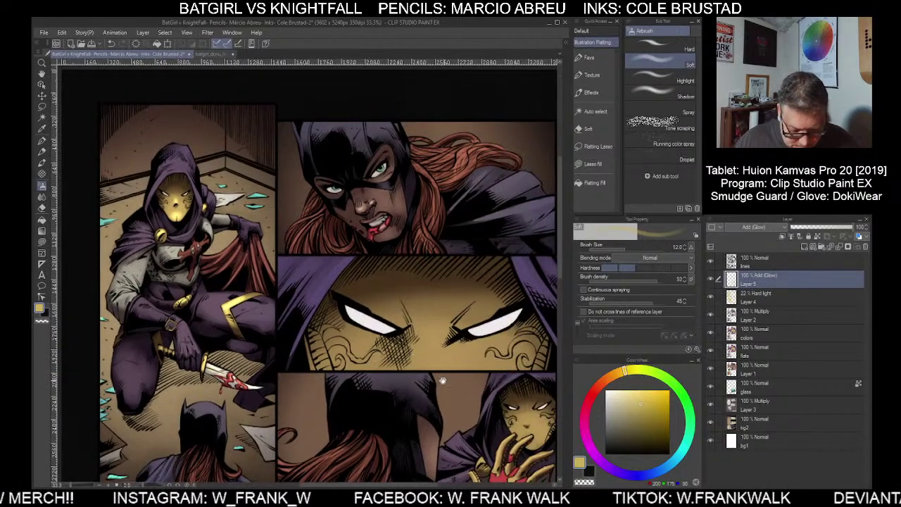
{"action": "left_click_drag", "start_coordinate": [442, 380], "coordinate": [418, 349]}
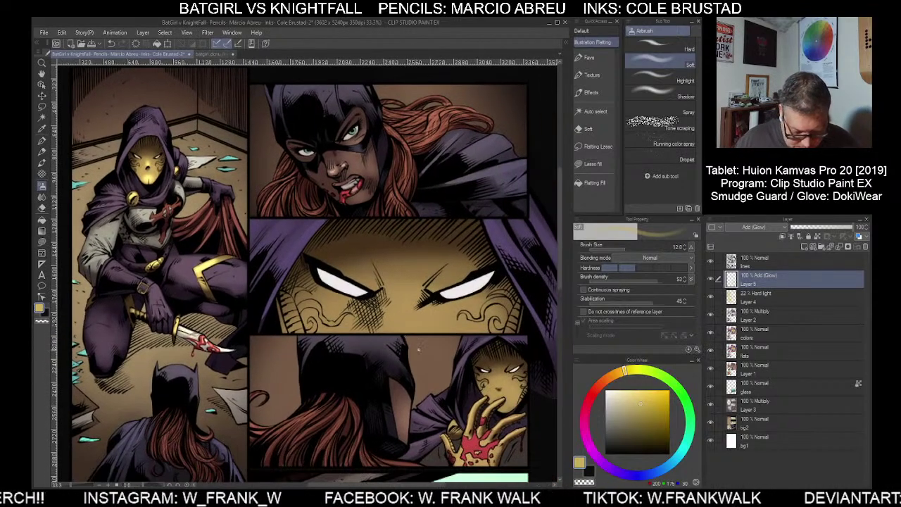
{"action": "left_click", "coordinate": [595, 111]}
{"action": "left_click", "coordinate": [752, 352]}
{"action": "left_click", "coordinate": [395, 302]}
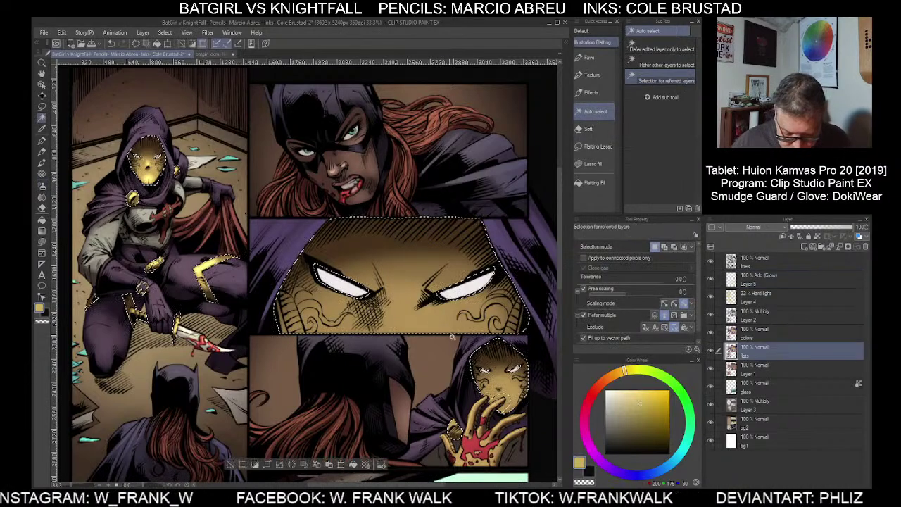
{"action": "left_click", "coordinate": [758, 279]}
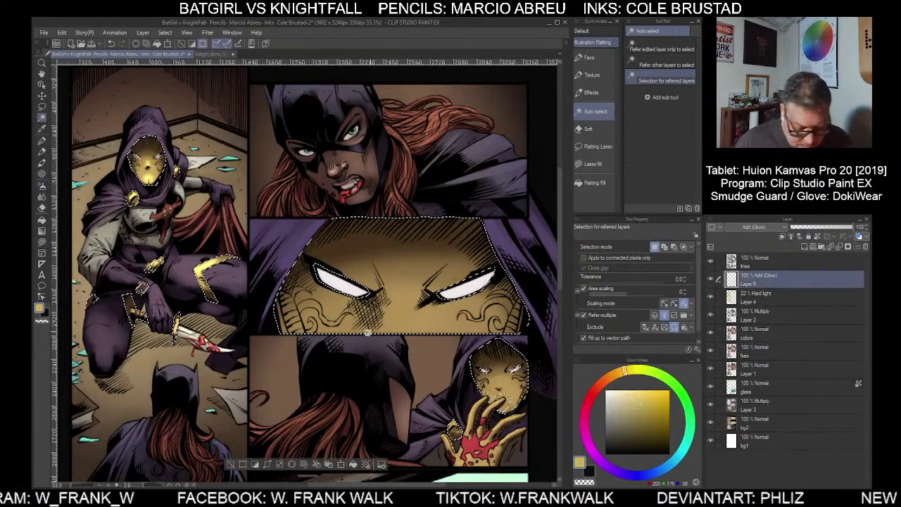
Airbrush a soft yellow glow over the lower part of the mask in the close-up eye panel at brush size 500
{"action": "left_click", "coordinate": [42, 185]}
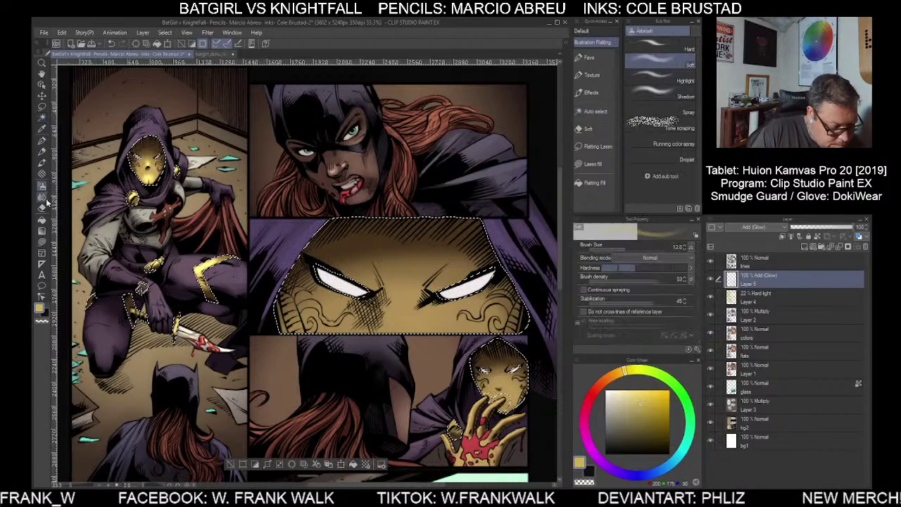
{"action": "key", "text": "bracketright"}
{"action": "key", "text": "bracketright"}
{"action": "key", "text": "bracketright"}
{"action": "key", "text": "bracketright"}
{"action": "key", "text": "bracketright"}
{"action": "key", "text": "bracketright"}
{"action": "key", "text": "bracketright"}
{"action": "key", "text": "bracketright"}
{"action": "key", "text": "bracketright"}
{"action": "key", "text": "bracketright"}
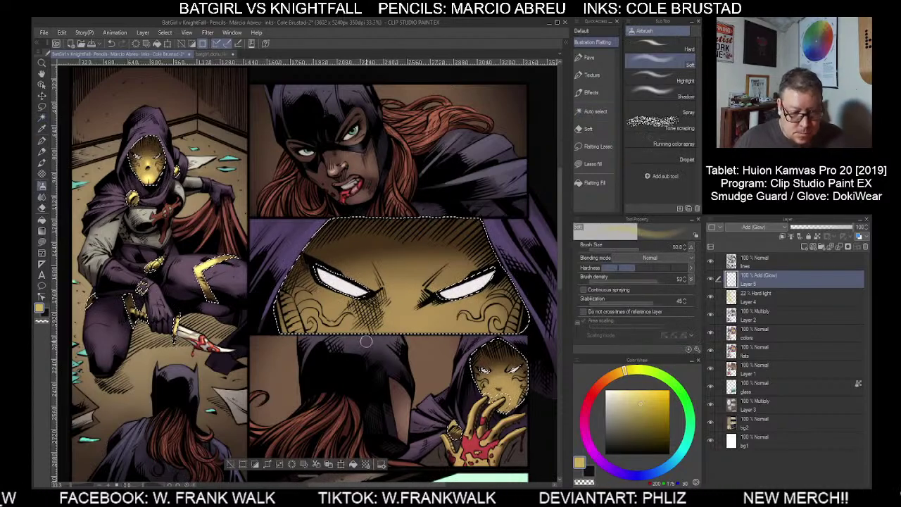
{"action": "key", "text": "bracketright"}
{"action": "key", "text": "bracketright"}
{"action": "key", "text": "bracketright"}
{"action": "key", "text": "bracketright"}
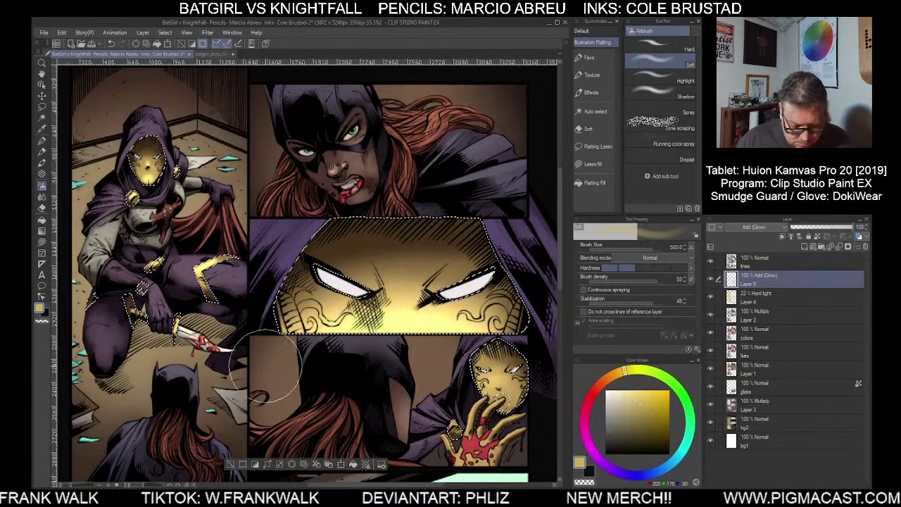
Airbrush yellow glow highlights onto the mask in the bloody-hand panel on Layer 5, using brush sizes 70 and 60
{"action": "scroll", "coordinate": [464, 436], "scroll_direction": "down", "scroll_amount": 1}
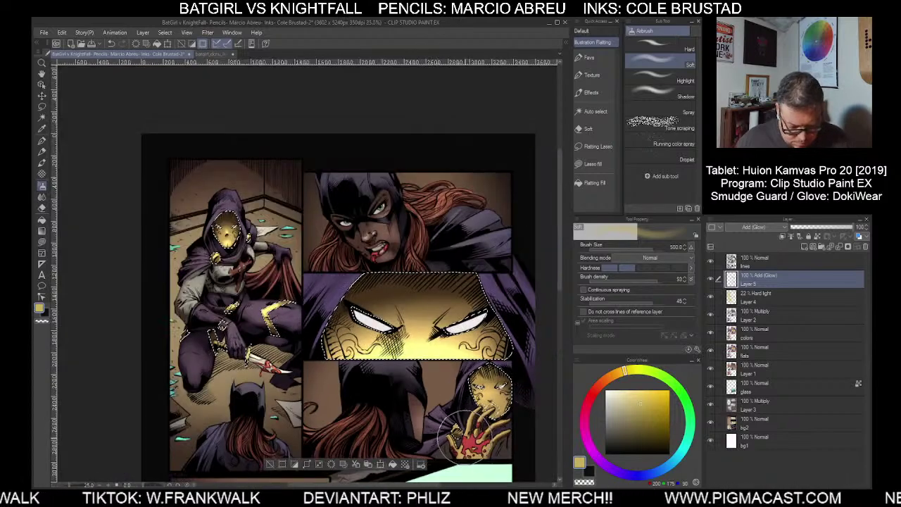
{"action": "left_click_drag", "start_coordinate": [474, 422], "coordinate": [459, 343]}
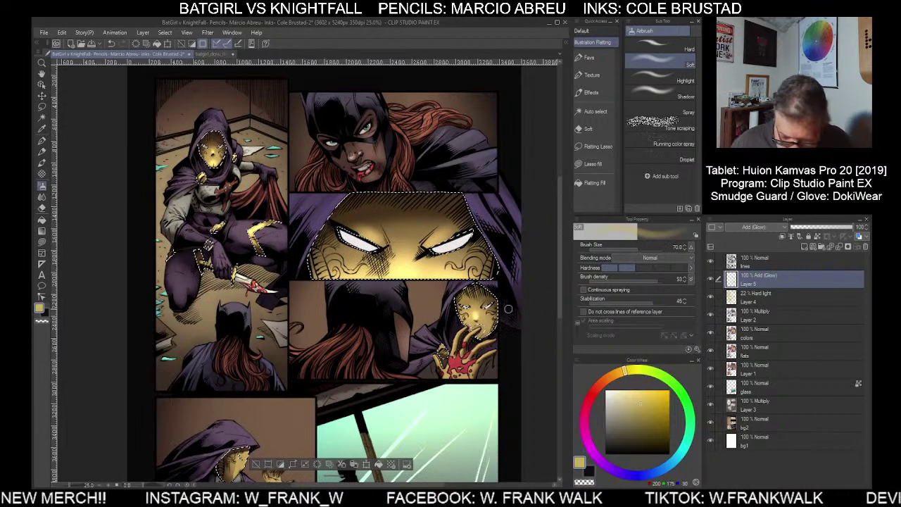
{"action": "left_click", "coordinate": [595, 112]}
{"action": "left_click", "coordinate": [753, 349]}
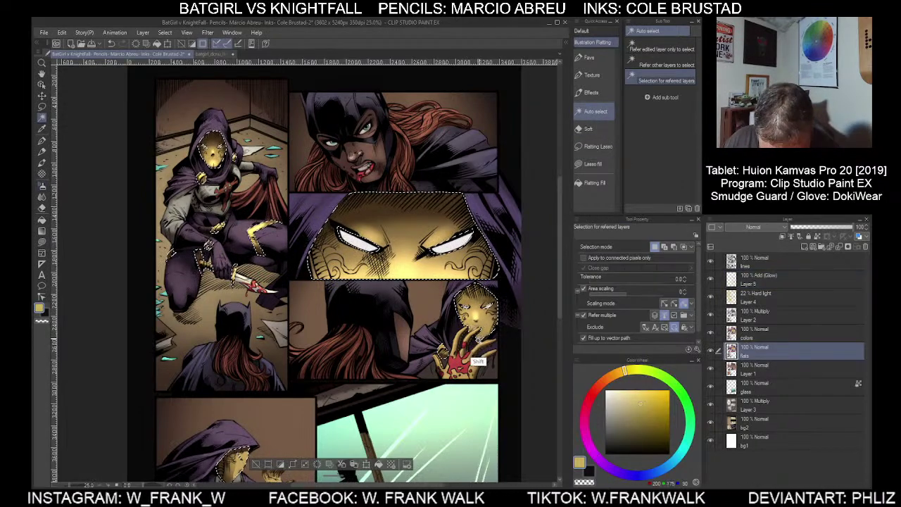
{"action": "left_click", "coordinate": [41, 184]}
{"action": "left_click", "coordinate": [759, 279]}
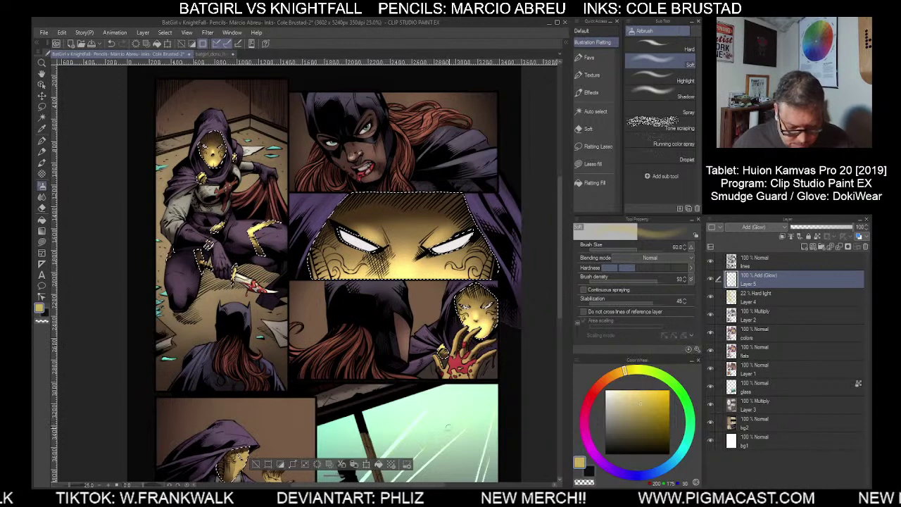
Airbrush yellow glow onto the hooded figure's mask in the panel beside the window at sizes 80 to 100, and clear the selection
{"action": "mouse_move", "coordinate": [447, 421]}
{"action": "left_mouse_down"}
{"action": "mouse_move", "coordinate": [474, 371]}
{"action": "mouse_move", "coordinate": [478, 326]}
{"action": "mouse_move", "coordinate": [502, 301]}
{"action": "left_mouse_up"}
{"action": "key", "text": "bracketright"}
{"action": "key", "text": "bracketright"}
{"action": "key", "text": "bracketright"}
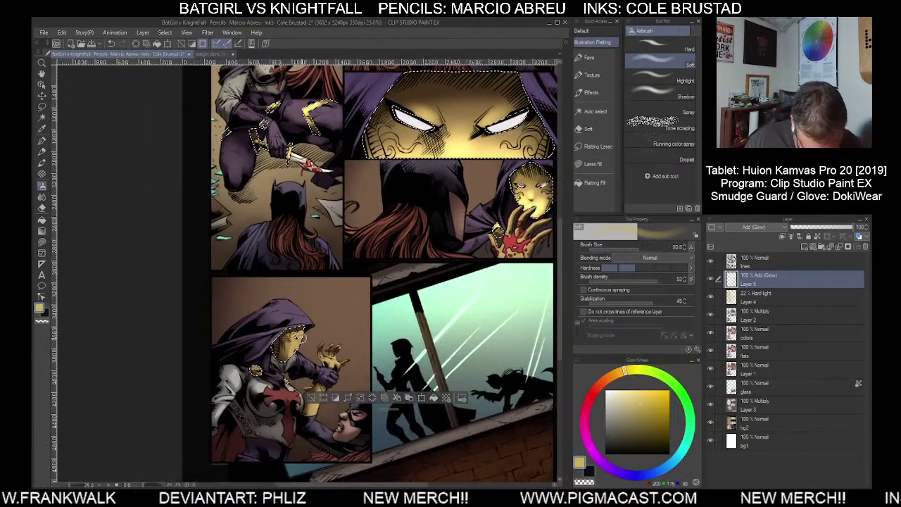
{"action": "left_click_drag", "start_coordinate": [301, 343], "coordinate": [301, 343]}
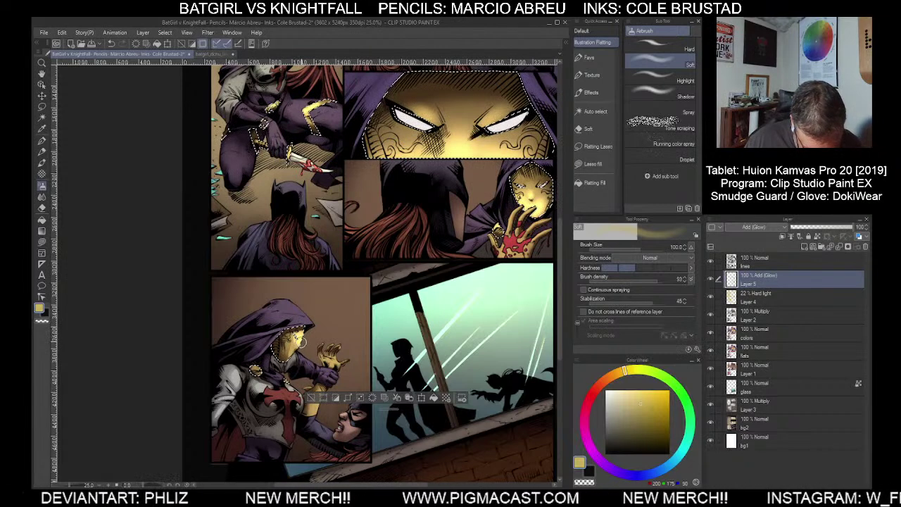
{"action": "key", "text": "bracketleft"}
{"action": "key", "text": "bracketleft"}
{"action": "key", "text": "bracketleft"}
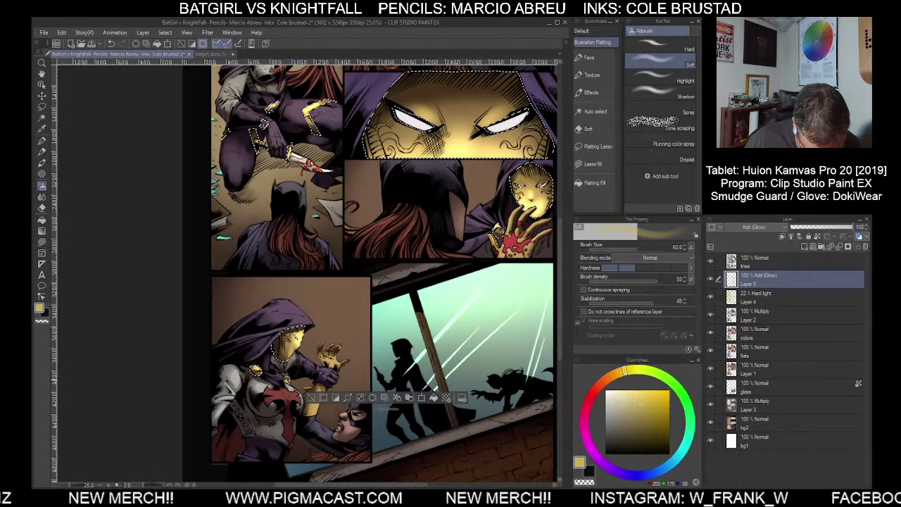
{"action": "left_click", "coordinate": [311, 398]}
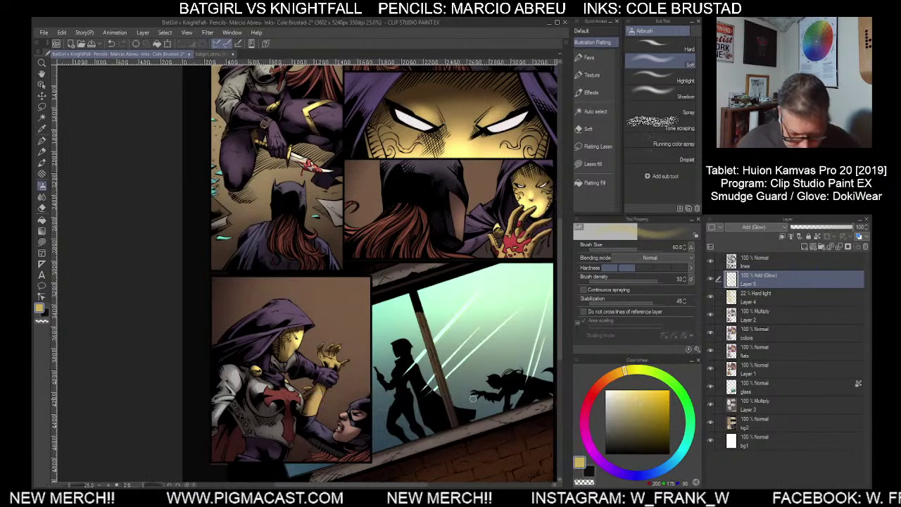
Check the yellow glow over the whole page and panel by panel, reducing the brush size to 25
{"action": "key", "text": "ctrl+minus"}
{"action": "left_click_drag", "start_coordinate": [498, 403], "coordinate": [450, 378]}
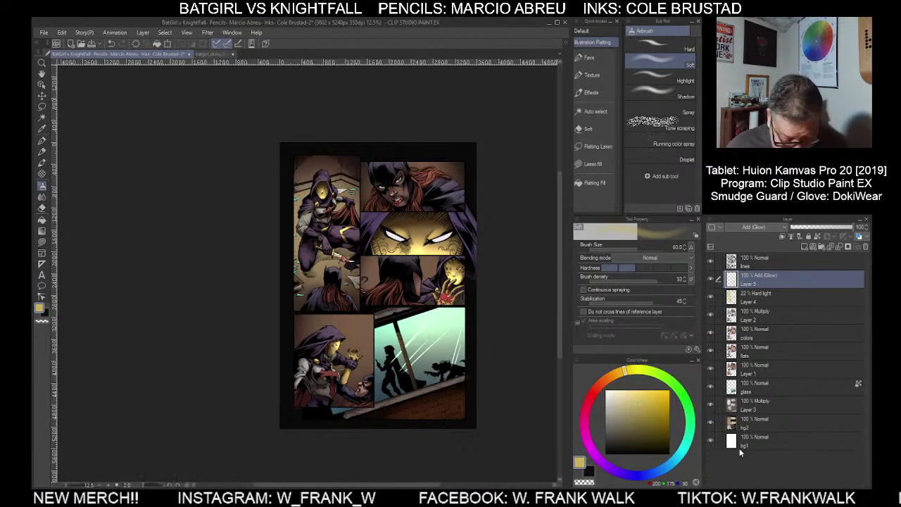
{"action": "scroll", "coordinate": [421, 283], "scroll_direction": "up", "scroll_amount": 3}
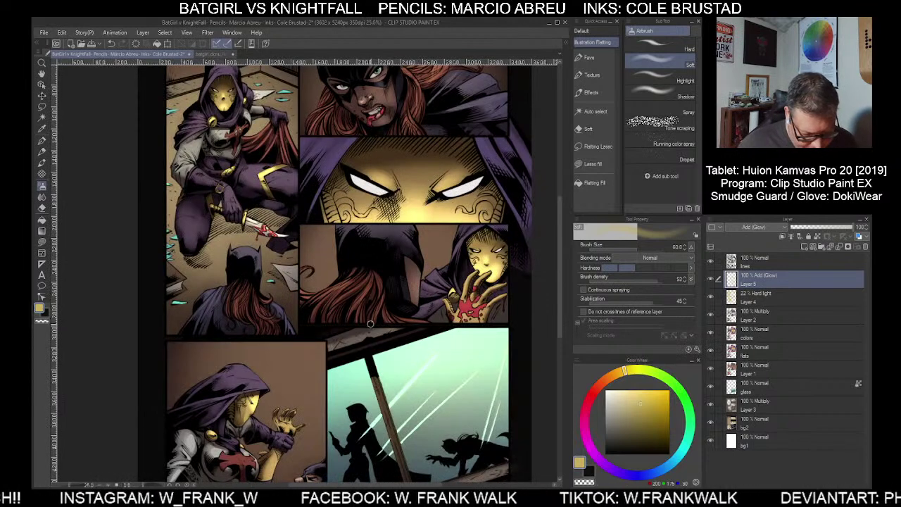
{"action": "scroll", "coordinate": [370, 339], "scroll_direction": "down", "scroll_amount": 3}
{"action": "scroll", "coordinate": [316, 280], "scroll_direction": "up", "scroll_amount": 3}
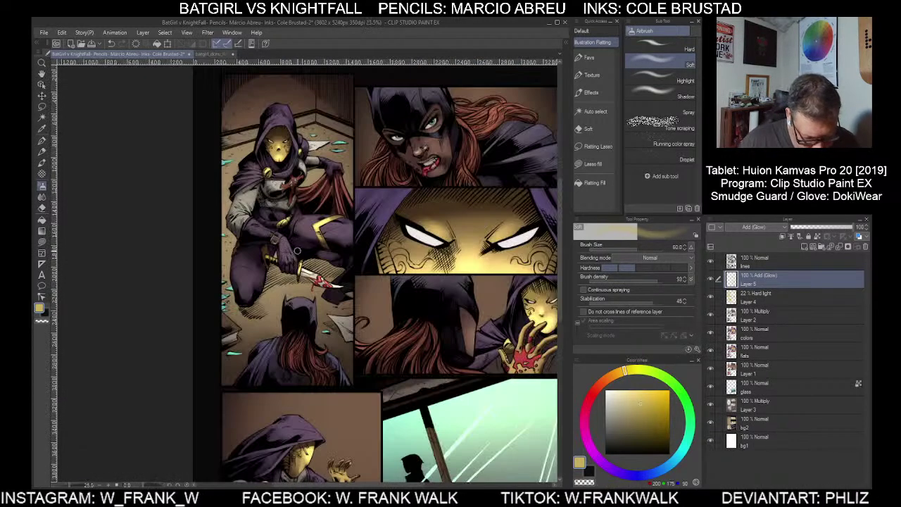
{"action": "key", "text": "bracketleft"}
{"action": "key", "text": "bracketleft"}
{"action": "key", "text": "bracketleft"}
{"action": "key", "text": "bracketleft"}
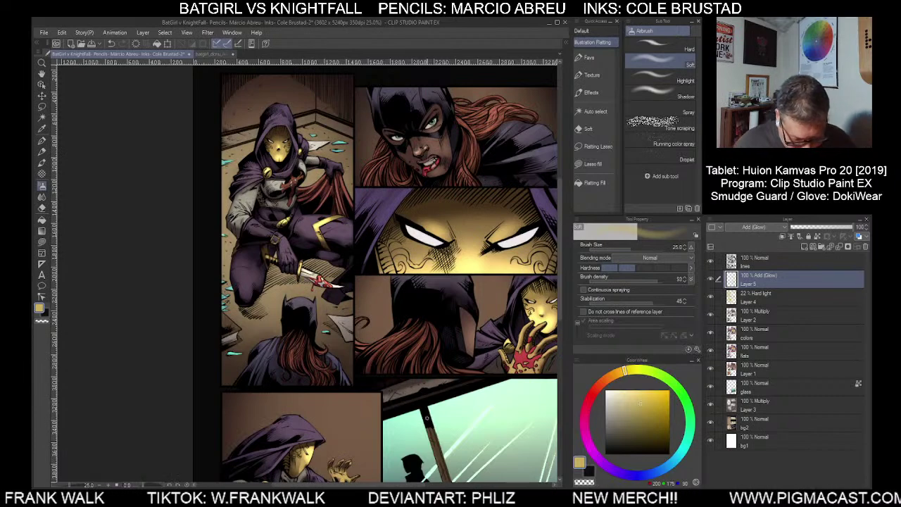
{"action": "scroll", "coordinate": [437, 406], "scroll_direction": "down", "scroll_amount": 5}
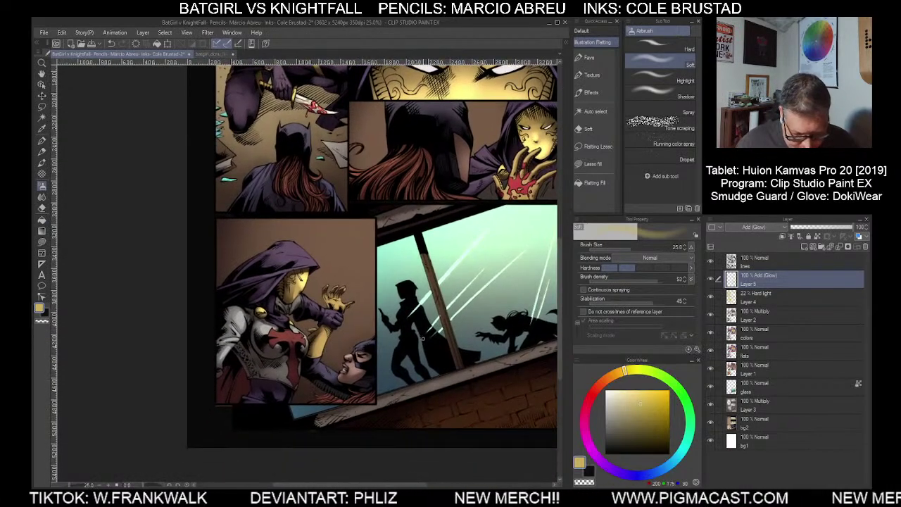
{"action": "scroll", "coordinate": [422, 338], "scroll_direction": "up", "scroll_amount": 4}
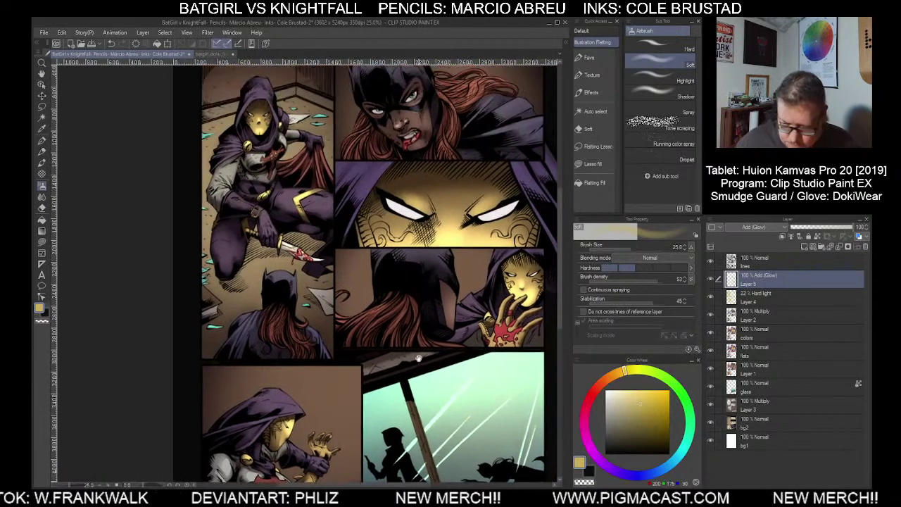
{"action": "scroll", "coordinate": [412, 357], "scroll_direction": "up", "scroll_amount": 2}
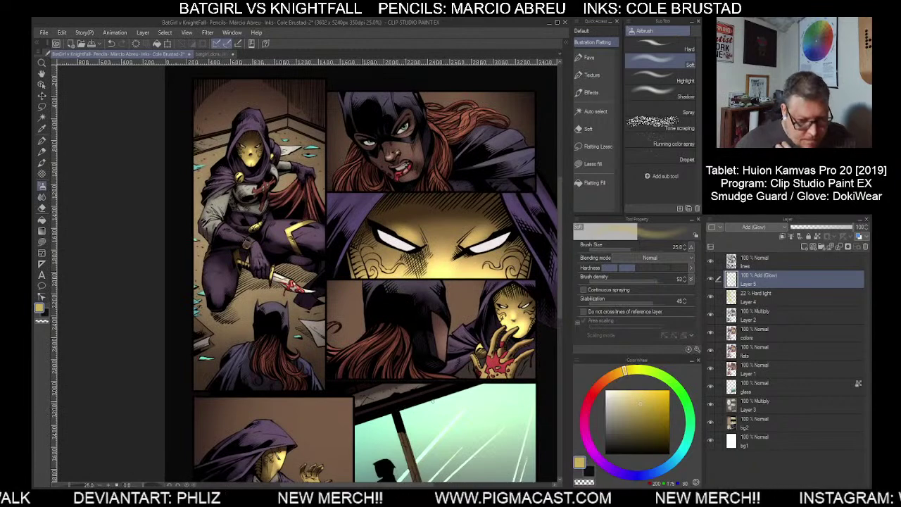
{"action": "scroll", "coordinate": [430, 408], "scroll_direction": "down", "scroll_amount": 4}
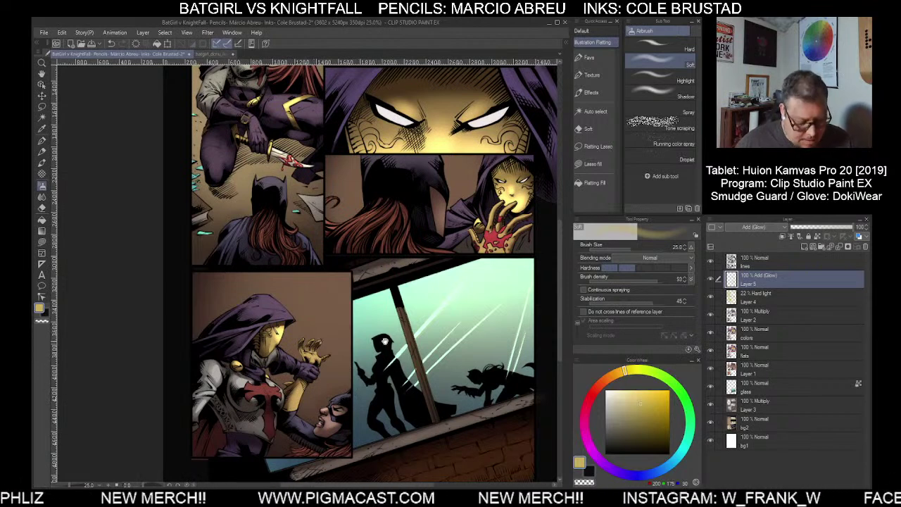
Auto-select the hooded figure's light gray armor on the flats layer
{"action": "left_click", "coordinate": [600, 118]}
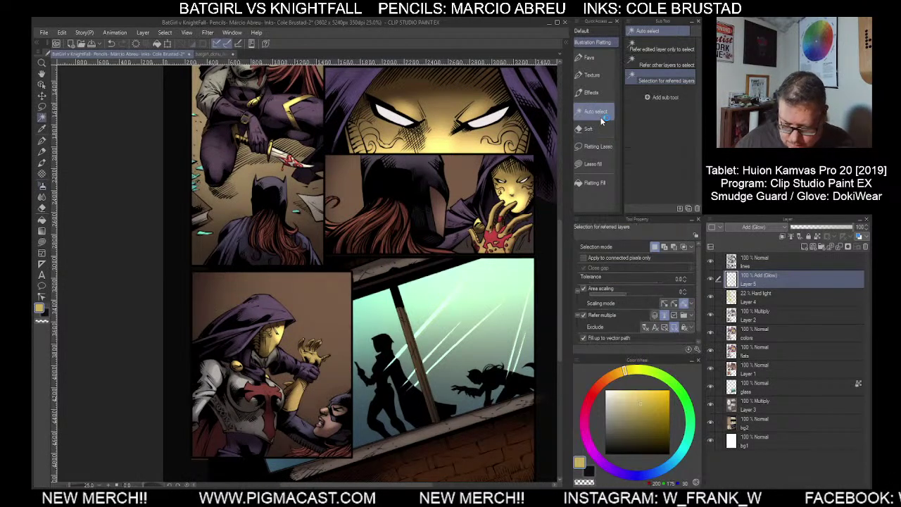
{"action": "left_click", "coordinate": [752, 330]}
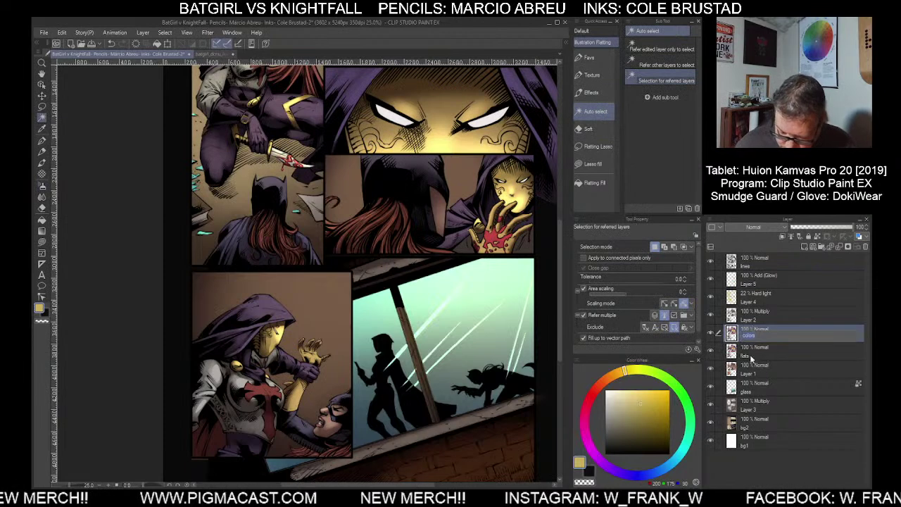
{"action": "left_click", "coordinate": [754, 356]}
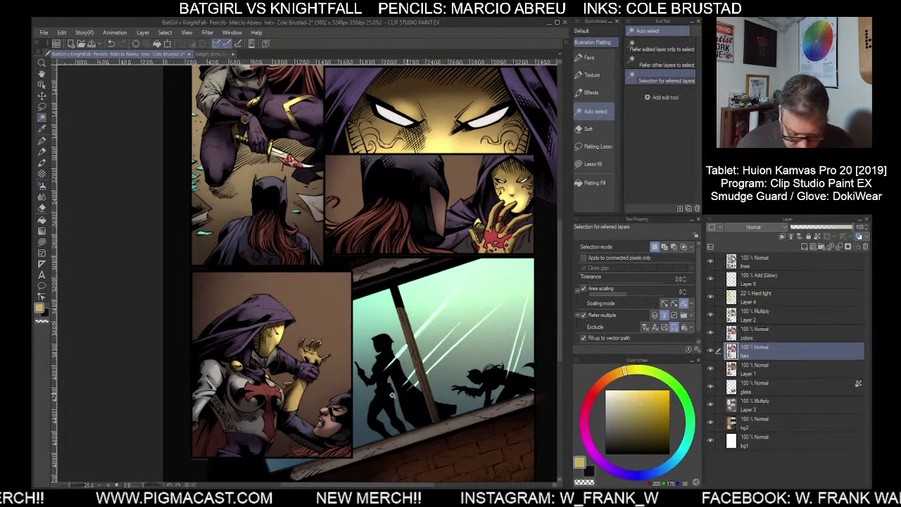
{"action": "left_click", "coordinate": [255, 420]}
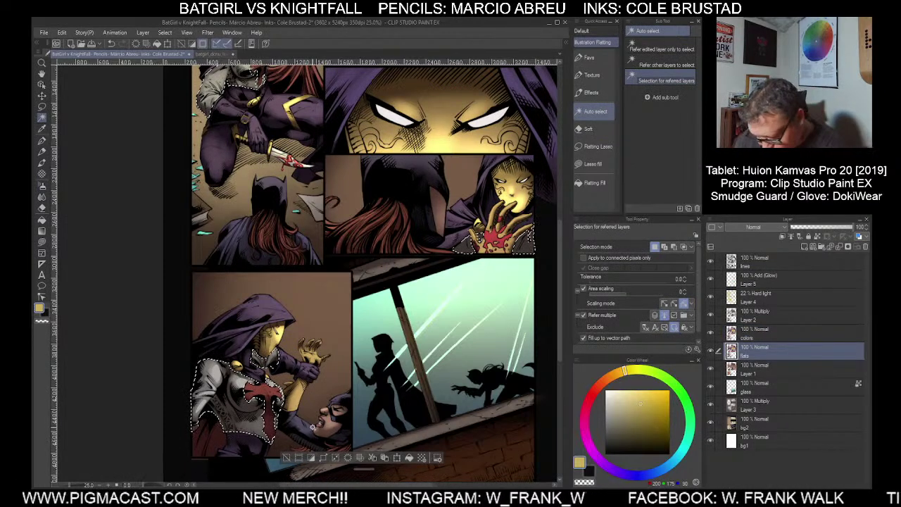
{"action": "left_click", "coordinate": [266, 423], "text": "shift"}
{"action": "left_click", "coordinate": [271, 443], "text": "shift"}
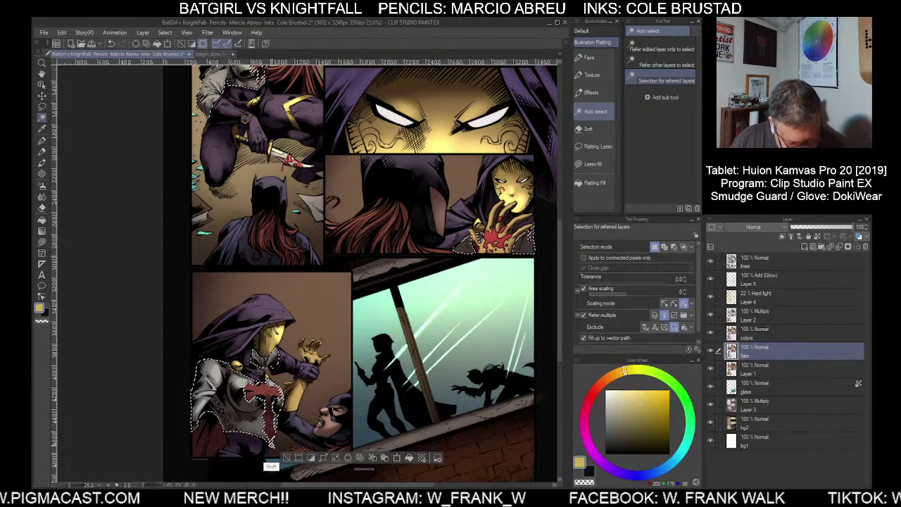
Airbrush yellow glow onto the crouching hooded figure's chest armor on Layer 5 with the Soft airbrush, using brush sizes 40 and 50
{"action": "mouse_move", "coordinate": [410, 212]}
{"action": "left_mouse_down"}
{"action": "mouse_move", "coordinate": [431, 322]}
{"action": "mouse_move", "coordinate": [411, 376]}
{"action": "left_mouse_up"}
{"action": "left_click", "coordinate": [42, 186]}
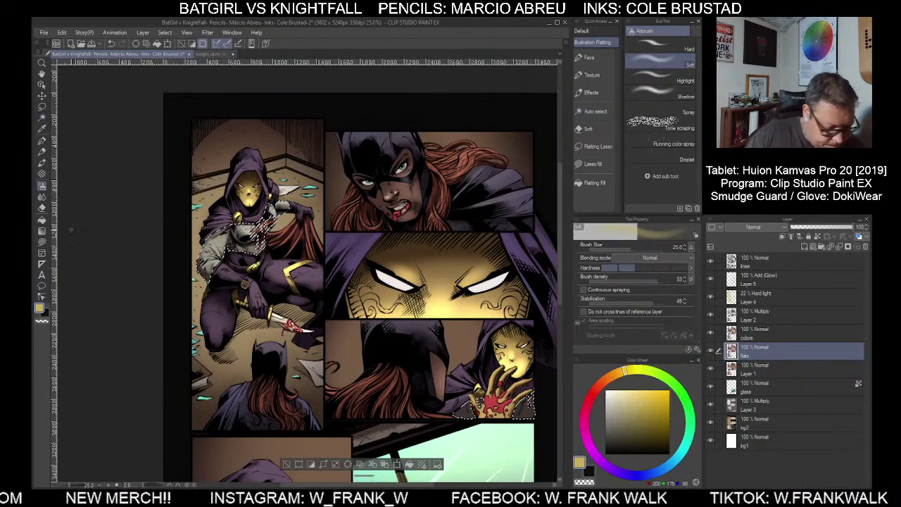
{"action": "left_click", "coordinate": [766, 282]}
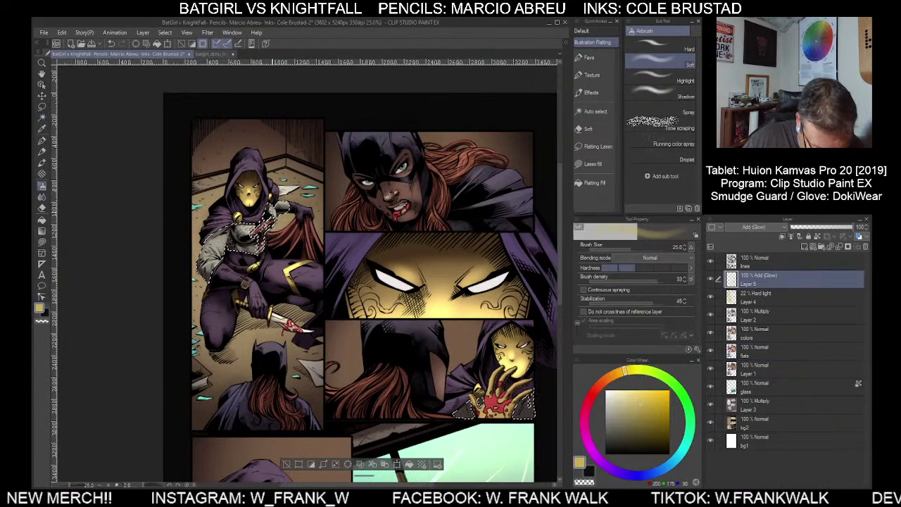
{"action": "key", "text": "bracketright"}
{"action": "key", "text": "bracketright"}
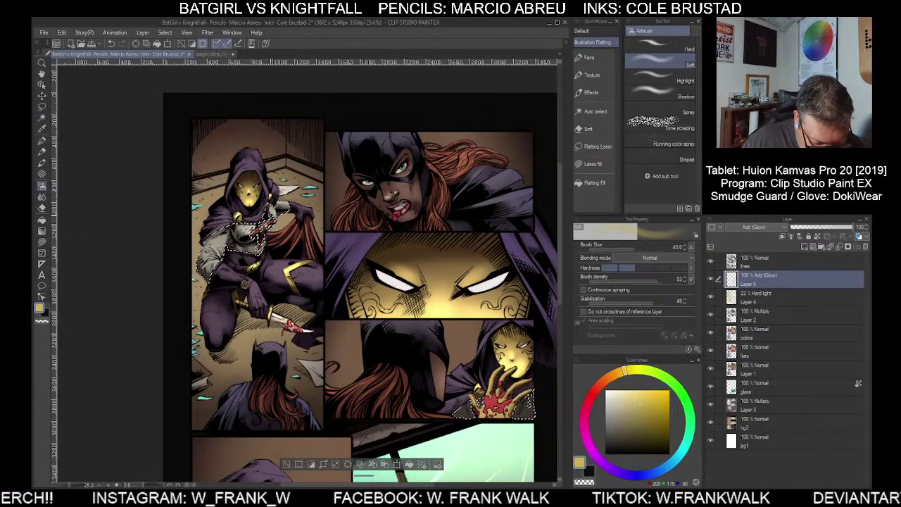
{"action": "scroll", "coordinate": [274, 211], "scroll_direction": "up", "scroll_amount": 1}
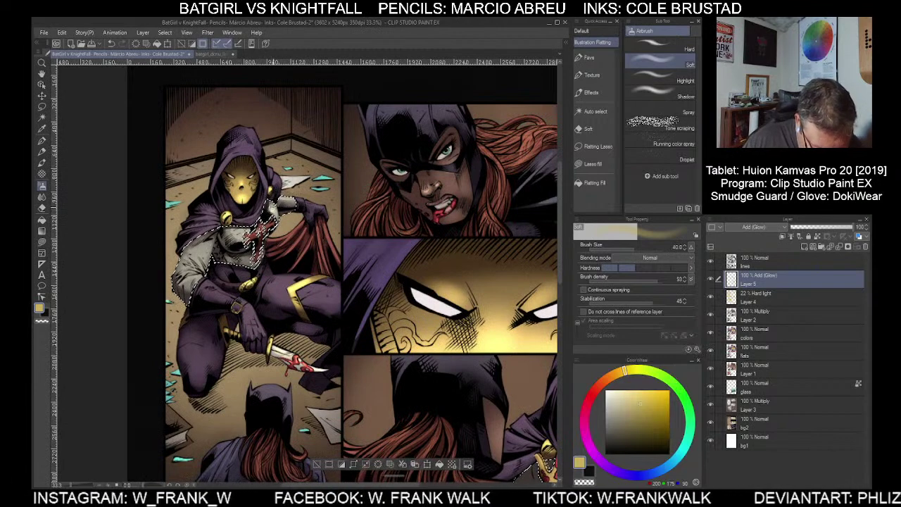
{"action": "left_click_drag", "start_coordinate": [273, 210], "coordinate": [271, 210]}
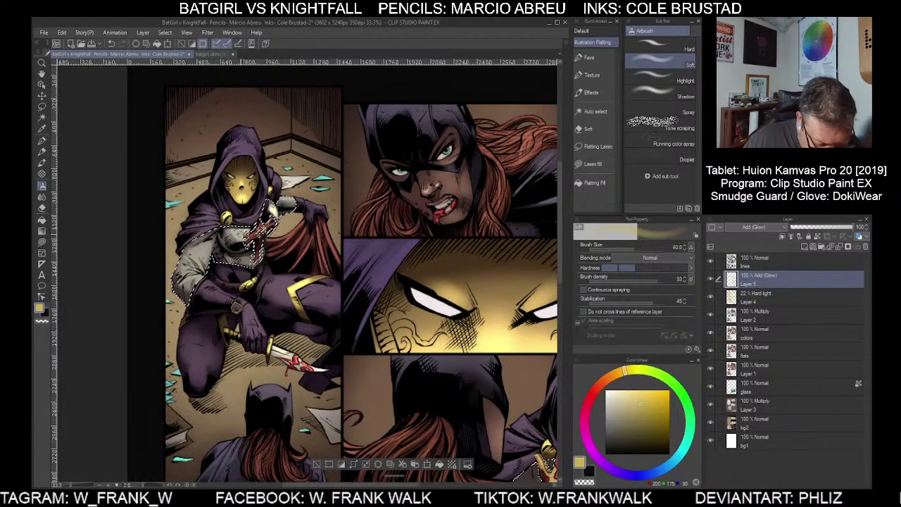
{"action": "key", "text": "bracketright"}
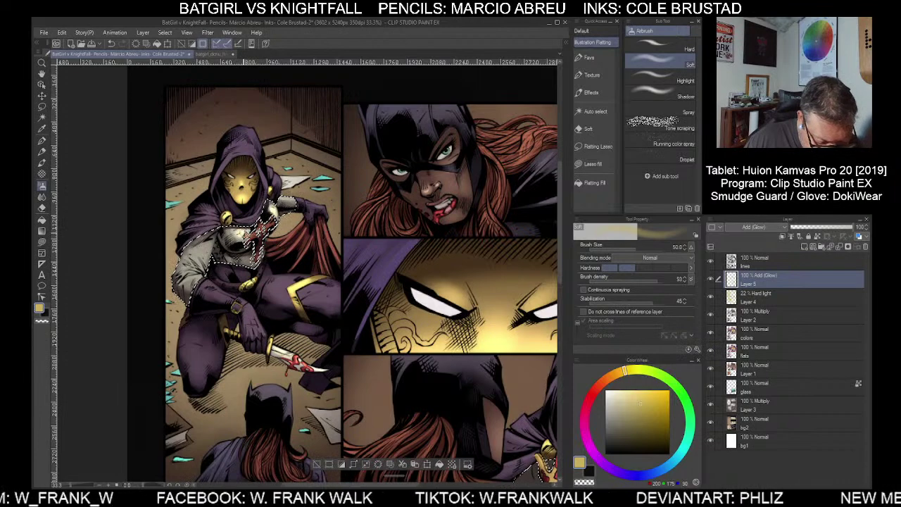
{"action": "mouse_move", "coordinate": [259, 226]}
{"action": "left_mouse_down"}
{"action": "mouse_move", "coordinate": [272, 219]}
{"action": "mouse_move", "coordinate": [246, 240]}
{"action": "mouse_move", "coordinate": [255, 262]}
{"action": "left_mouse_up"}
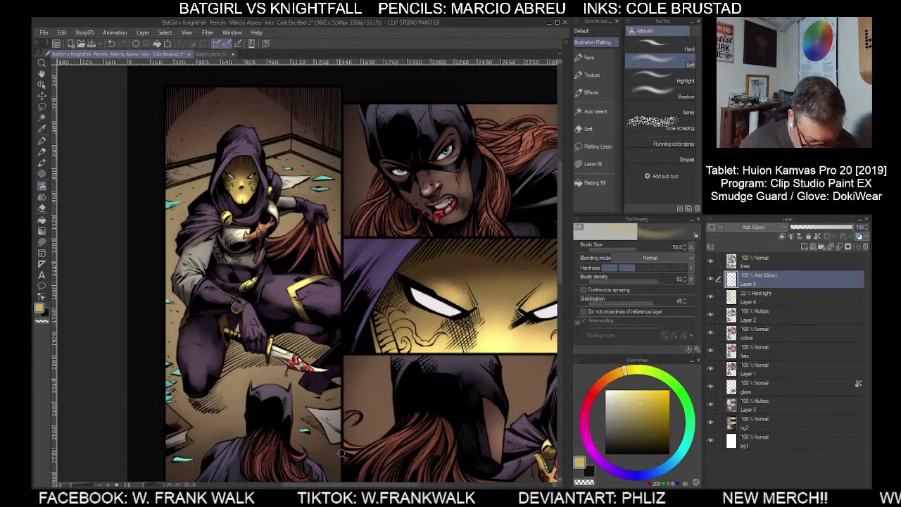
Airbrush yellow glow onto the hooded figure's chest armor in the panel beside the window at size 60, and clear the selection
{"action": "scroll", "coordinate": [391, 446], "scroll_direction": "down", "scroll_amount": 1}
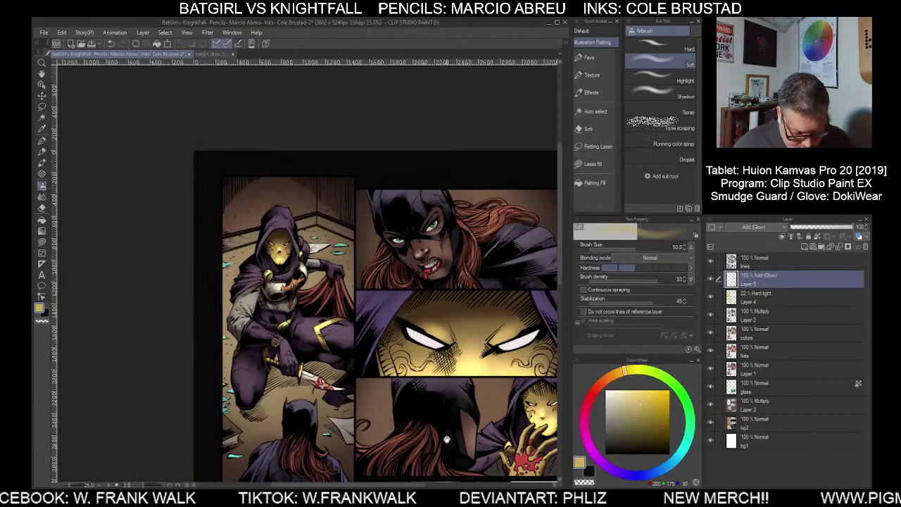
{"action": "left_click_drag", "start_coordinate": [436, 441], "coordinate": [424, 254]}
{"action": "left_click_drag", "start_coordinate": [417, 370], "coordinate": [451, 268]}
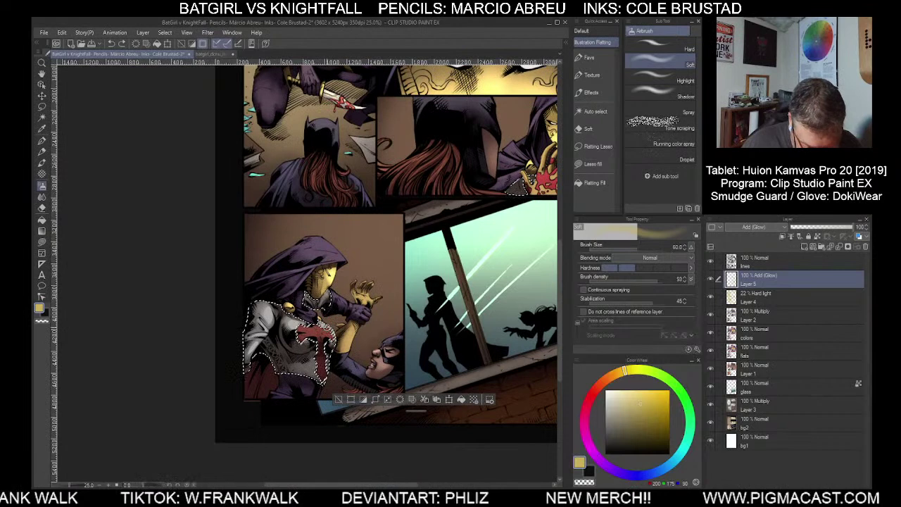
{"action": "key", "text": "]"}
{"action": "mouse_move", "coordinate": [325, 329]}
{"action": "left_mouse_down"}
{"action": "mouse_move", "coordinate": [299, 327]}
{"action": "mouse_move", "coordinate": [311, 343]}
{"action": "mouse_move", "coordinate": [307, 332]}
{"action": "mouse_move", "coordinate": [324, 333]}
{"action": "left_mouse_up"}
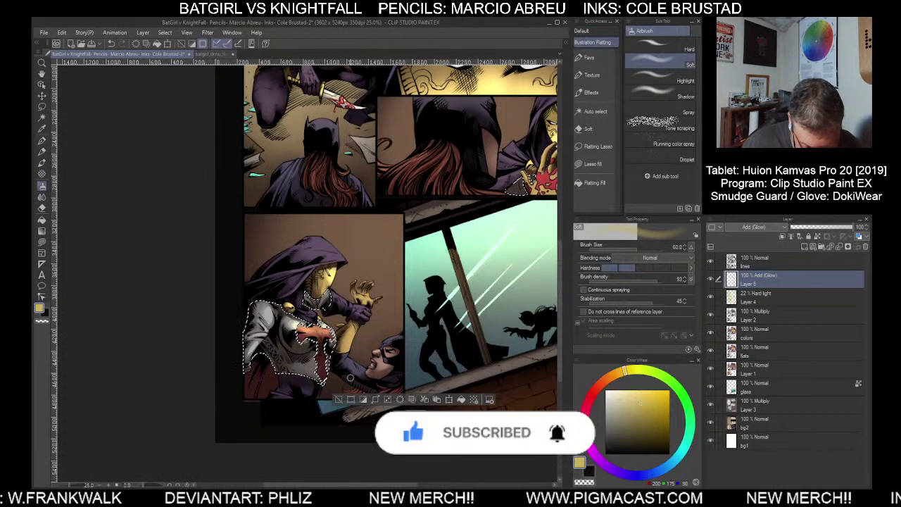
{"action": "left_click", "coordinate": [338, 399]}
{"action": "key", "text": "ctrl+minus"}
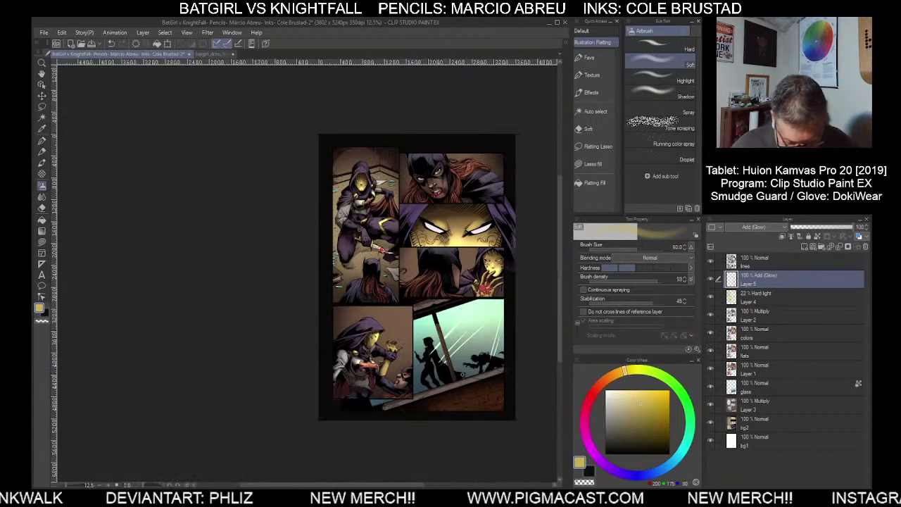
Add a new raster layer directly above Layer 2 and set its blending mode to Multiply
{"action": "left_click_drag", "start_coordinate": [464, 342], "coordinate": [426, 348]}
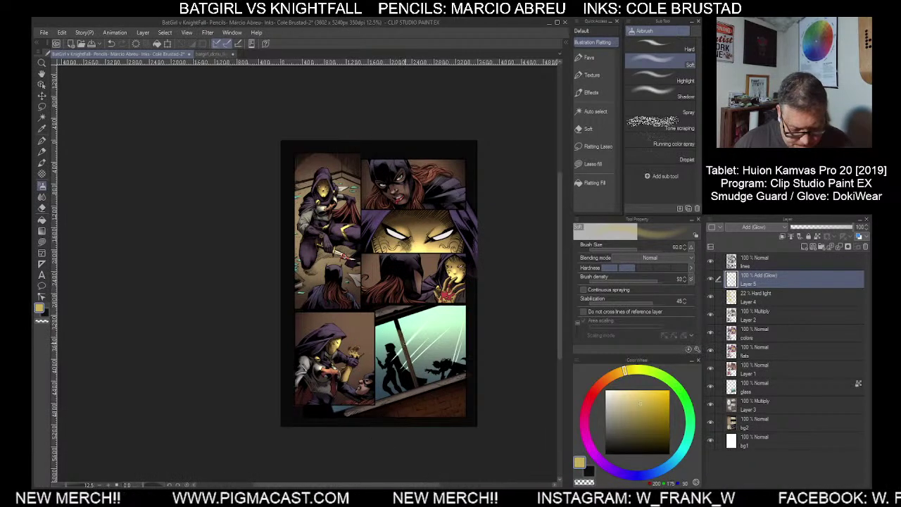
{"action": "left_click", "coordinate": [759, 314]}
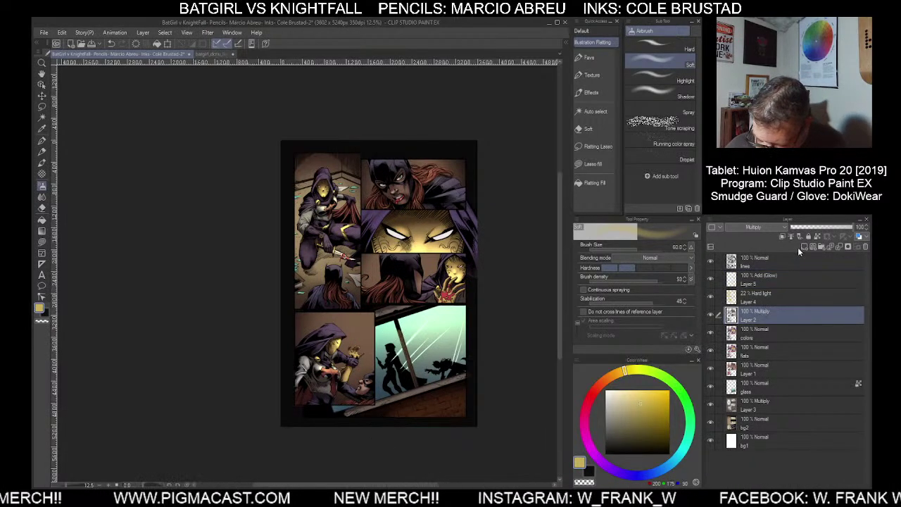
{"action": "left_click", "coordinate": [802, 247]}
{"action": "left_click", "coordinate": [757, 226]}
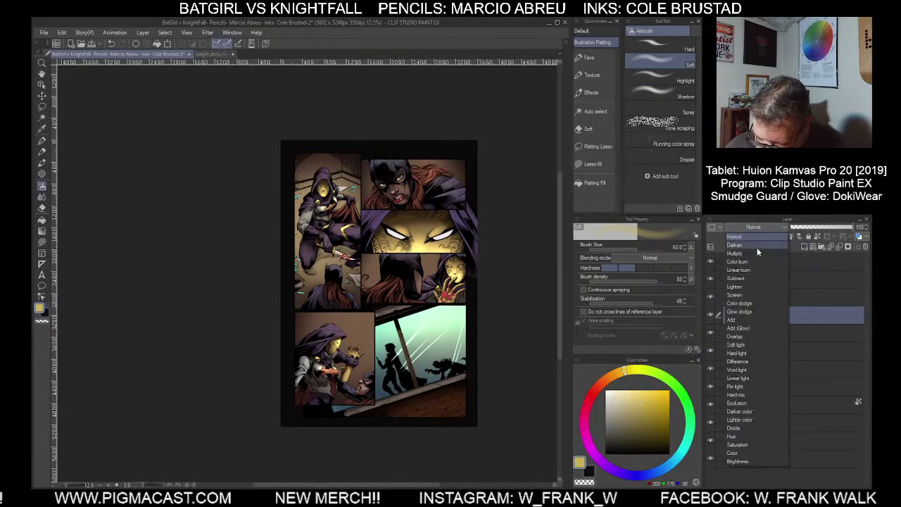
{"action": "left_click", "coordinate": [757, 247]}
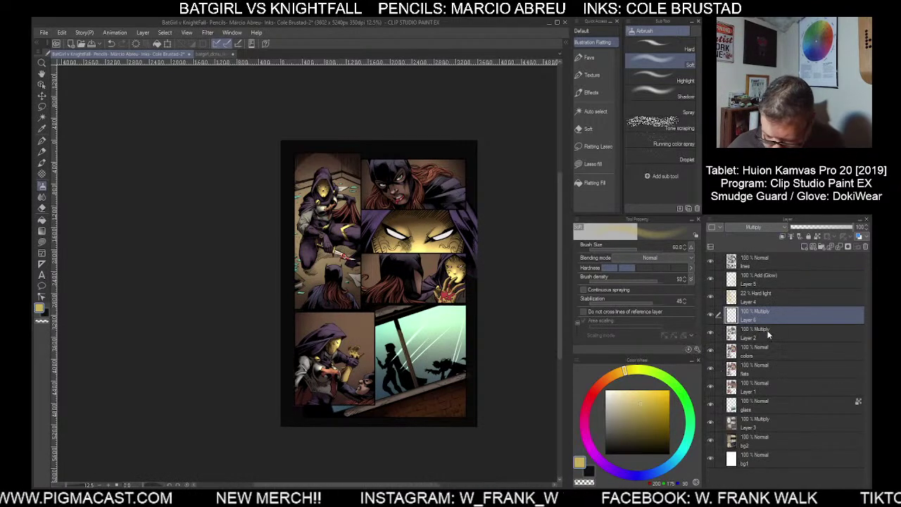
Try the Difference blending mode on Layer 2, compare it repeatedly with Multiply, and restore Multiply
{"action": "left_click", "coordinate": [768, 335]}
{"action": "left_click", "coordinate": [753, 228]}
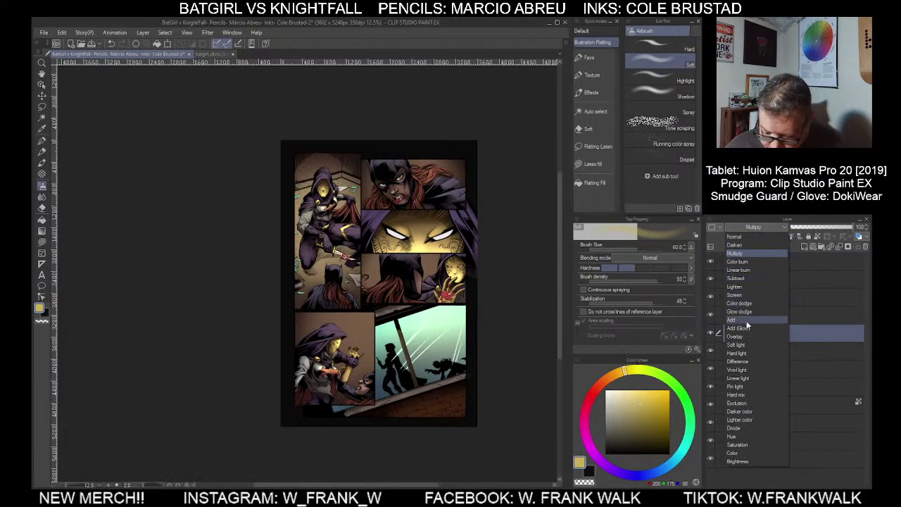
{"action": "left_click", "coordinate": [747, 362]}
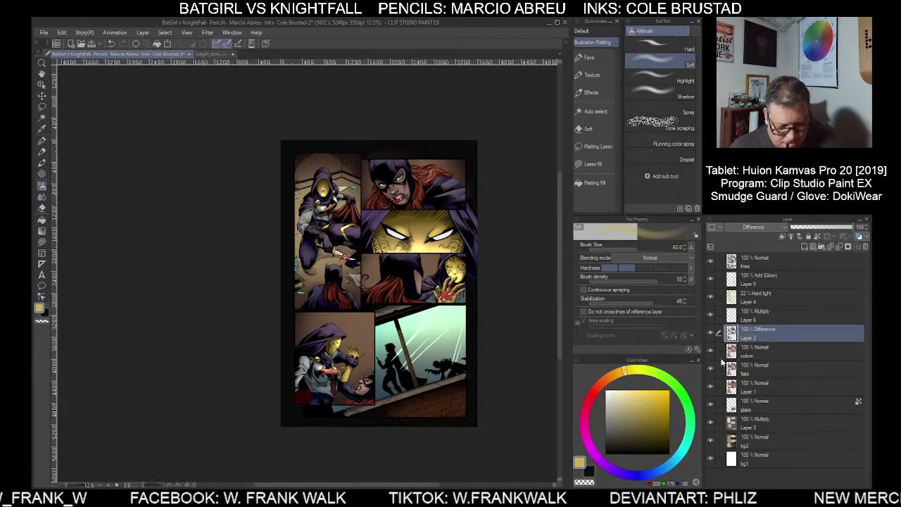
{"action": "key", "text": "ctrl+z"}
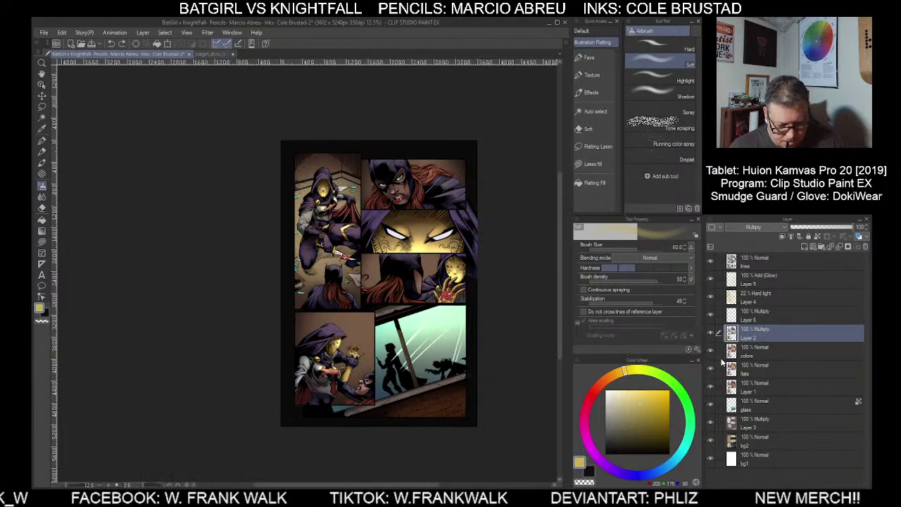
{"action": "key", "text": "shift+alt+e"}
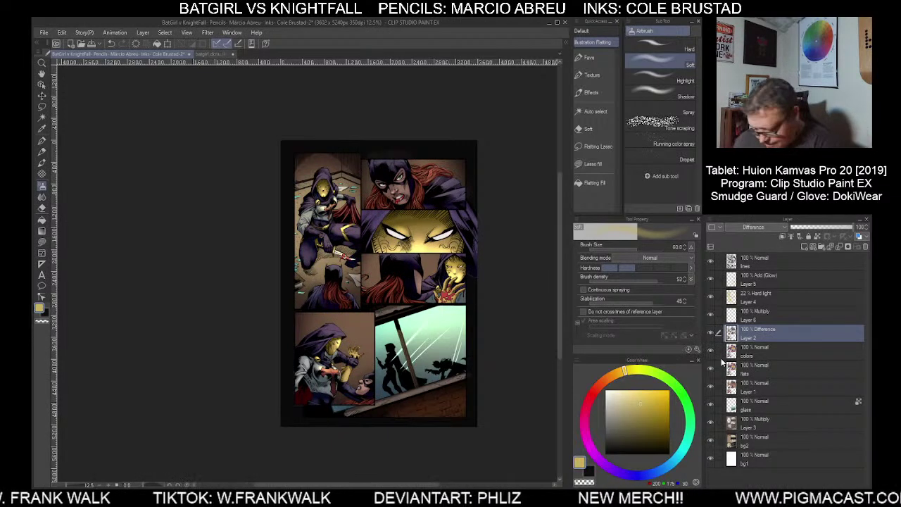
{"action": "key", "text": "ctrl+z"}
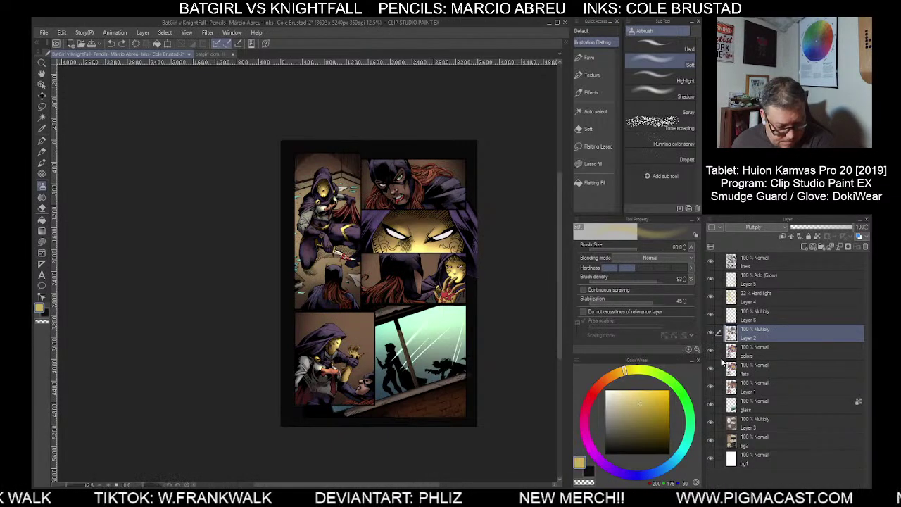
{"action": "key", "text": "ctrl+y"}
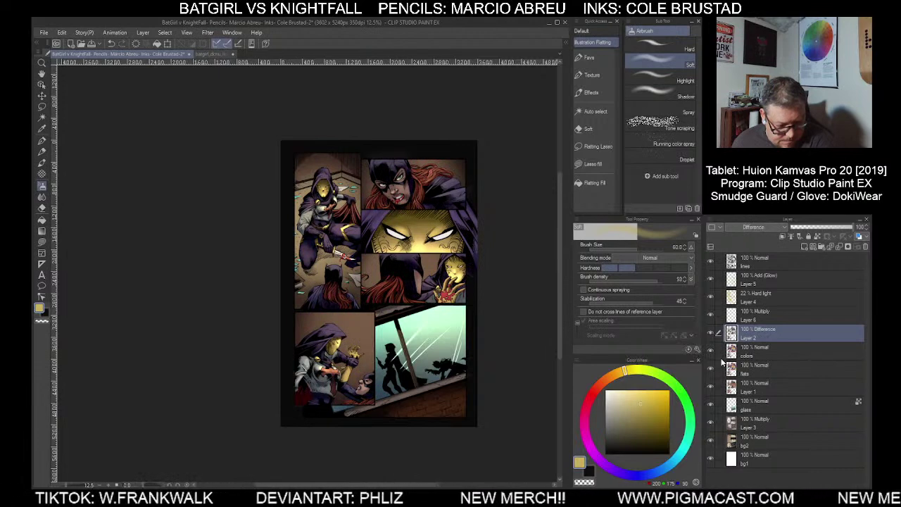
{"action": "key", "text": "ctrl+z"}
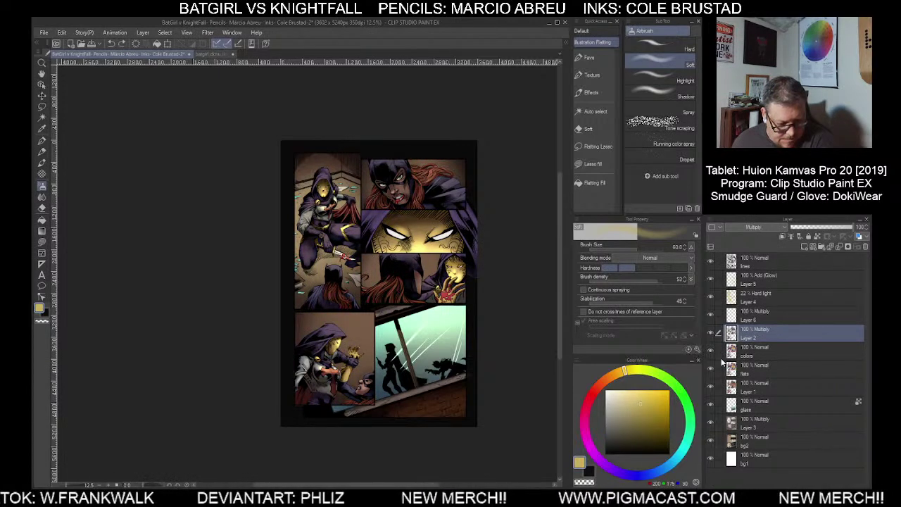
{"action": "key", "text": "ctrl+y"}
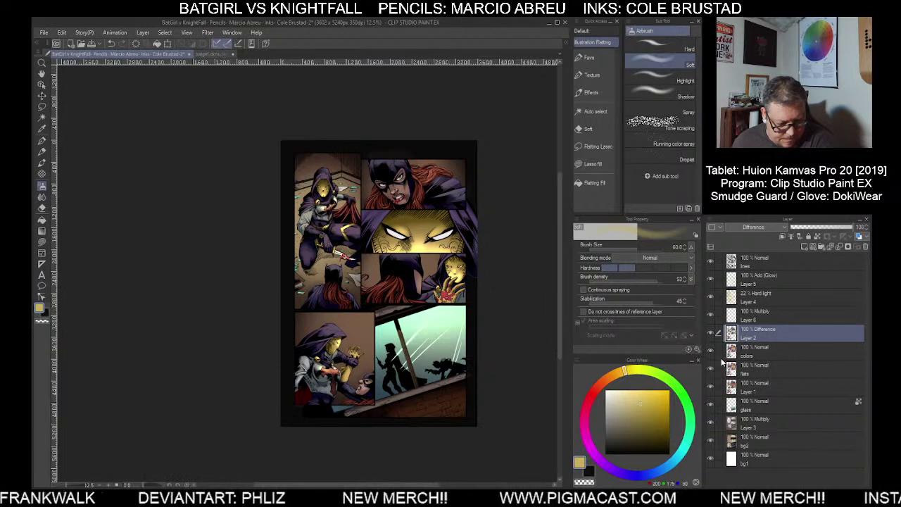
{"action": "key", "text": "ctrl+z"}
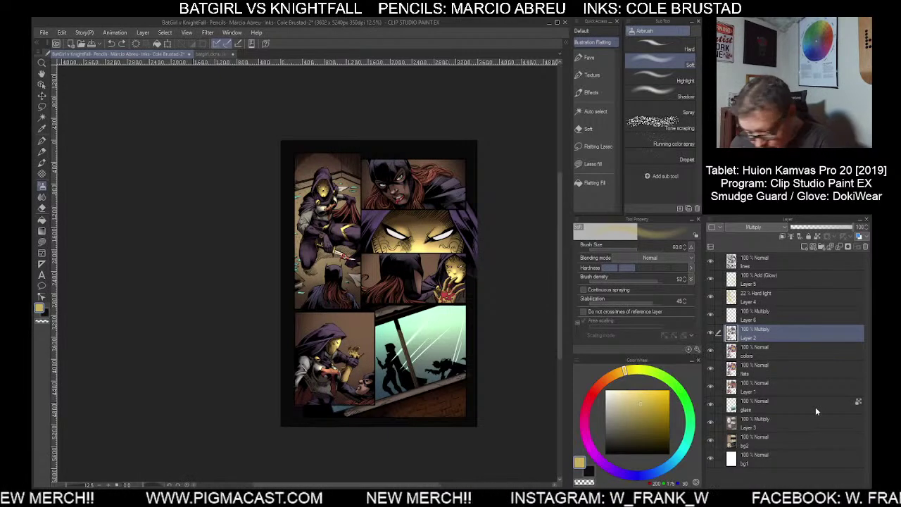
Start a Hue/Saturation/Luminosity correction on Layer 2, try different hue and saturation shifts, and settle on hue -31 with saturation 0
{"action": "key", "text": "ctrl+u"}
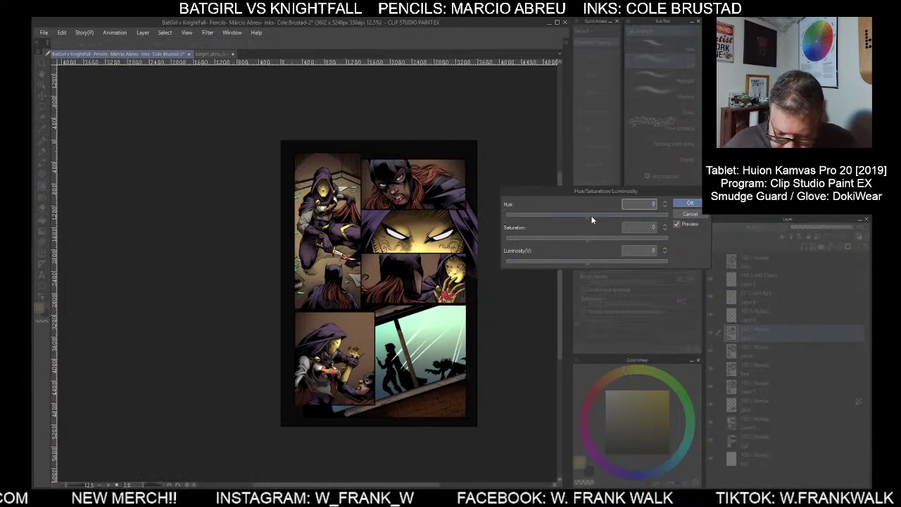
{"action": "left_click_drag", "start_coordinate": [594, 215], "coordinate": [603, 213]}
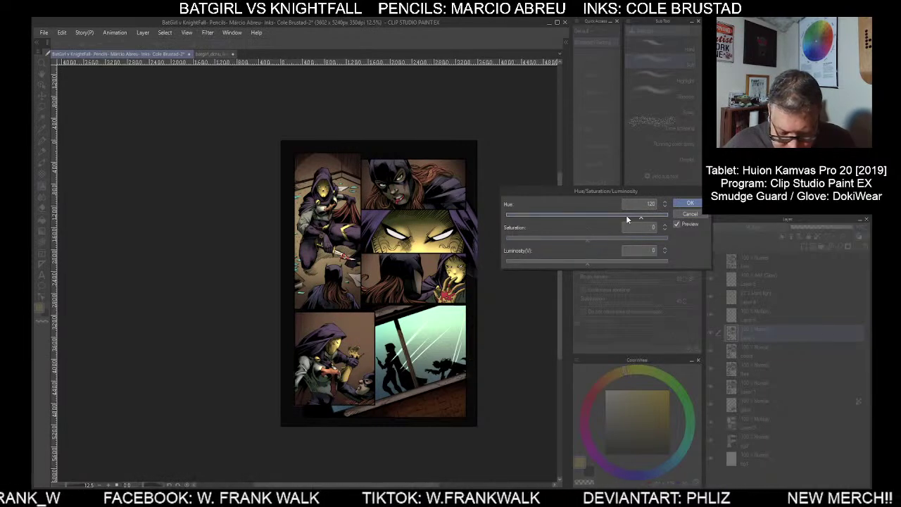
{"action": "left_click_drag", "start_coordinate": [627, 218], "coordinate": [658, 217]}
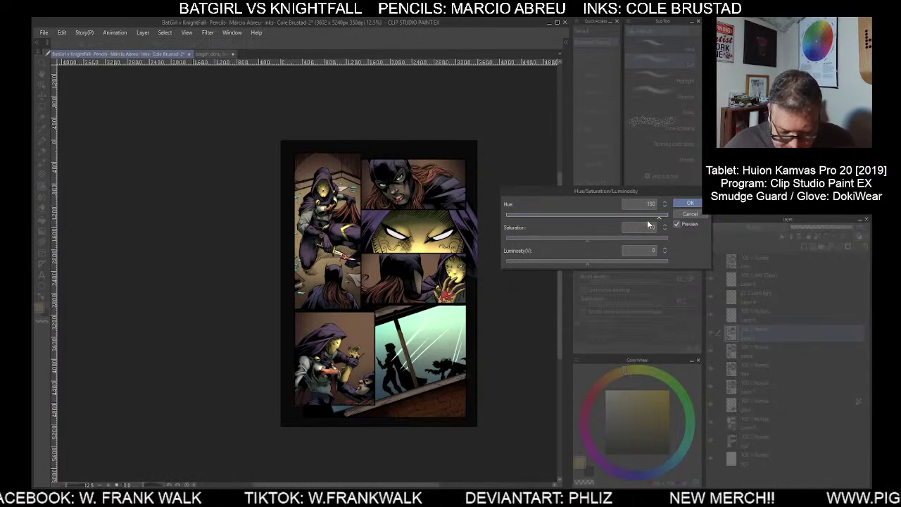
{"action": "left_click_drag", "start_coordinate": [659, 218], "coordinate": [663, 217]}
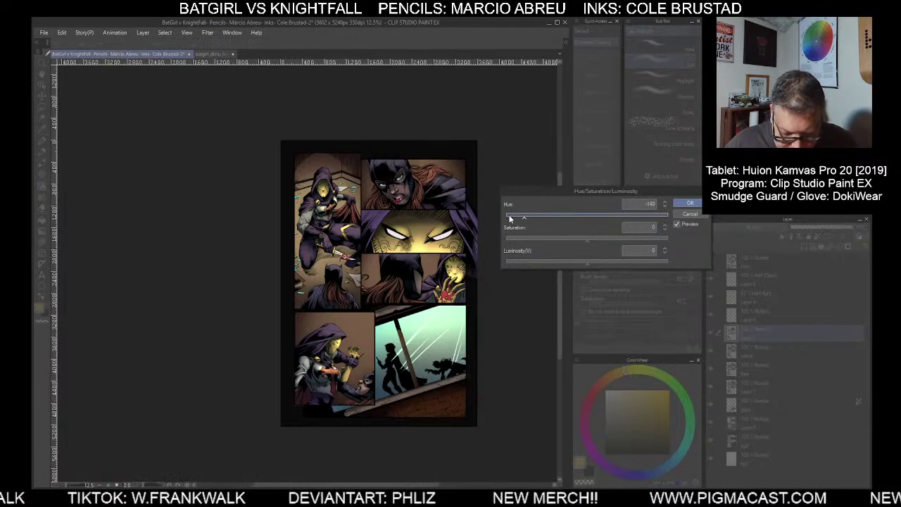
{"action": "left_click_drag", "start_coordinate": [506, 219], "coordinate": [537, 214]}
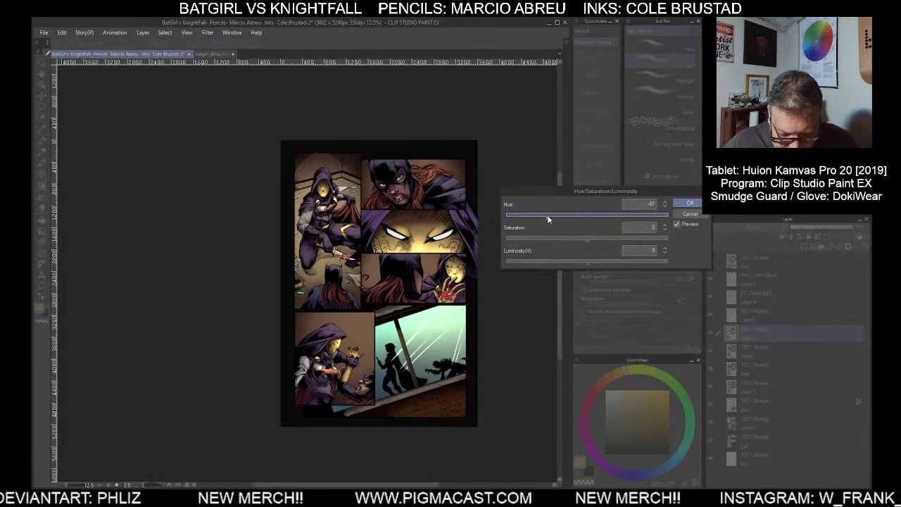
{"action": "left_click_drag", "start_coordinate": [617, 243], "coordinate": [631, 238]}
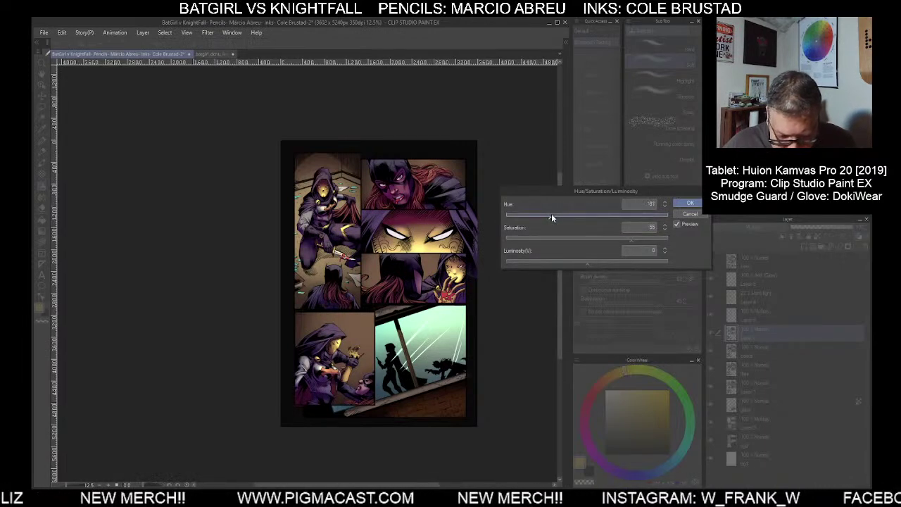
{"action": "left_click_drag", "start_coordinate": [551, 217], "coordinate": [561, 218]}
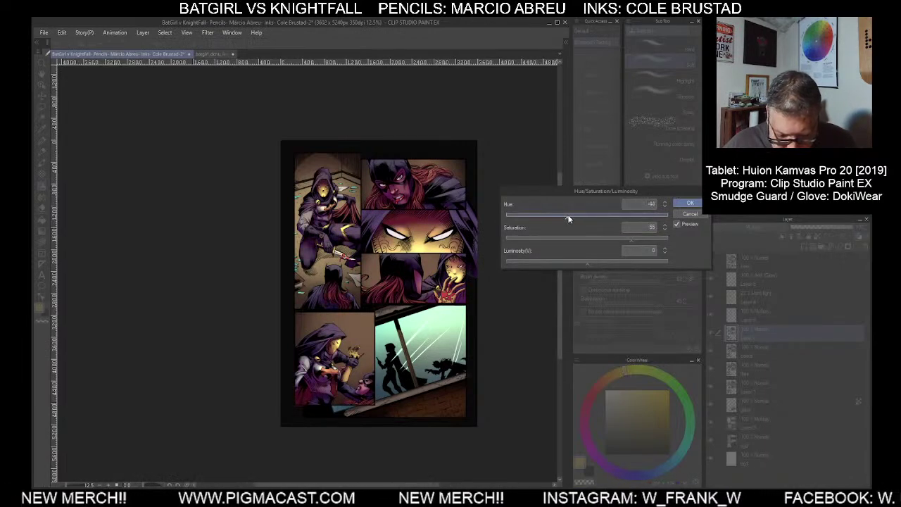
{"action": "left_click_drag", "start_coordinate": [599, 243], "coordinate": [588, 242]}
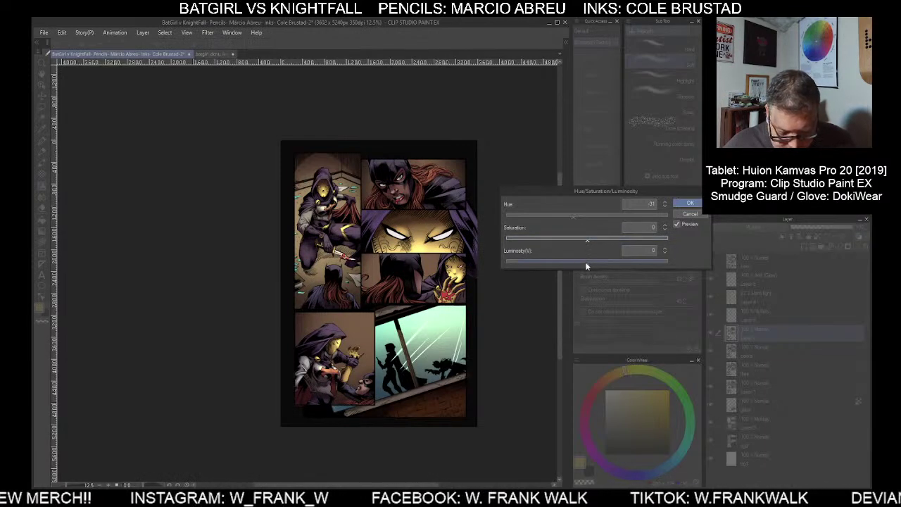
Set the luminosity to 10 in Layer 2's color correction and apply it
{"action": "left_click_drag", "start_coordinate": [584, 263], "coordinate": [600, 262]}
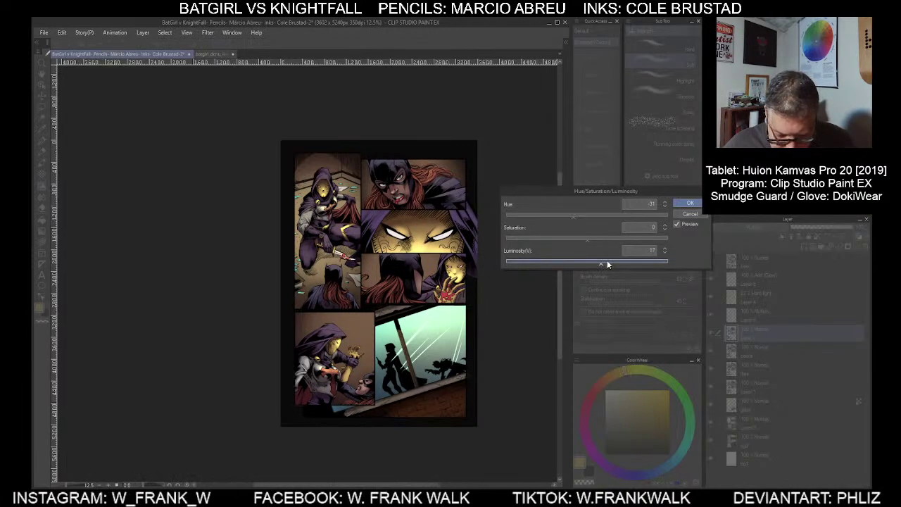
{"action": "mouse_move", "coordinate": [603, 263]}
{"action": "left_mouse_down"}
{"action": "mouse_move", "coordinate": [547, 264]}
{"action": "mouse_move", "coordinate": [594, 264]}
{"action": "left_mouse_up"}
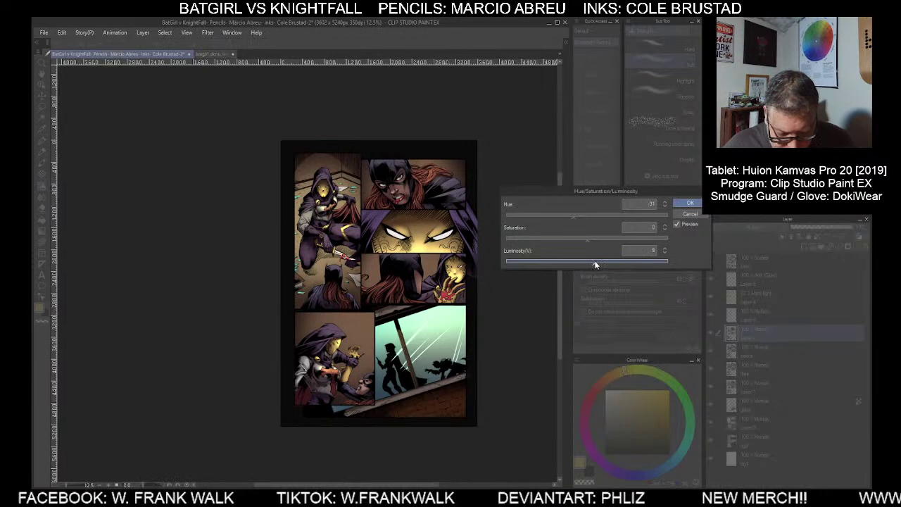
{"action": "left_click_drag", "start_coordinate": [596, 264], "coordinate": [595, 264]}
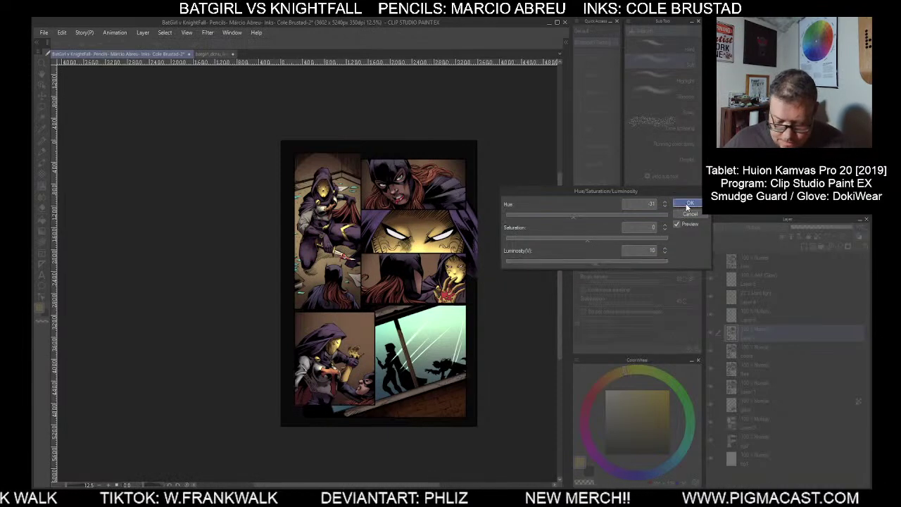
{"action": "left_click", "coordinate": [688, 204]}
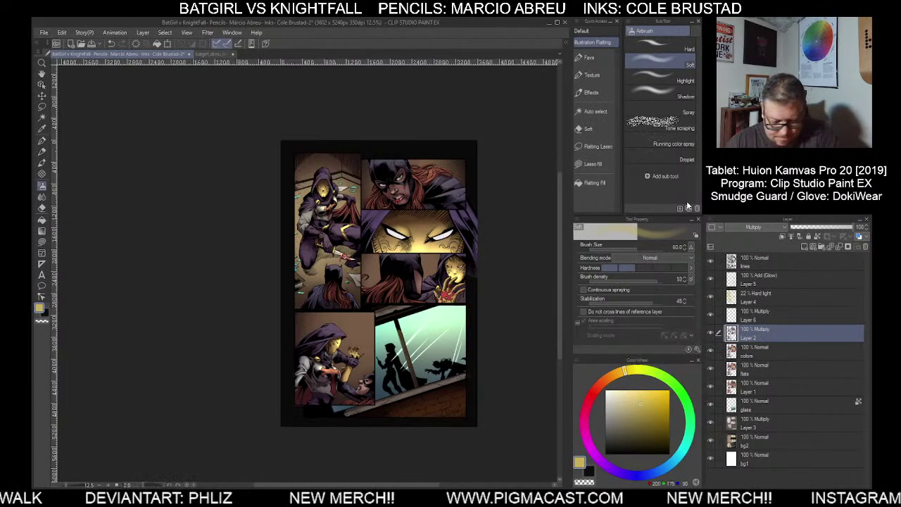
Add a new raster layer above Layer 5 in Add (Glow) mode and set the secondary color to a near-white
{"action": "left_click", "coordinate": [765, 281]}
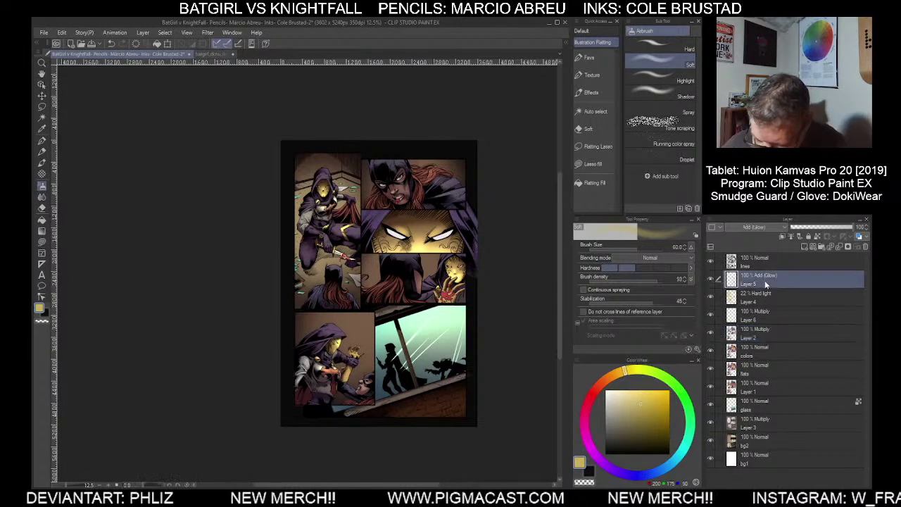
{"action": "left_click", "coordinate": [774, 227]}
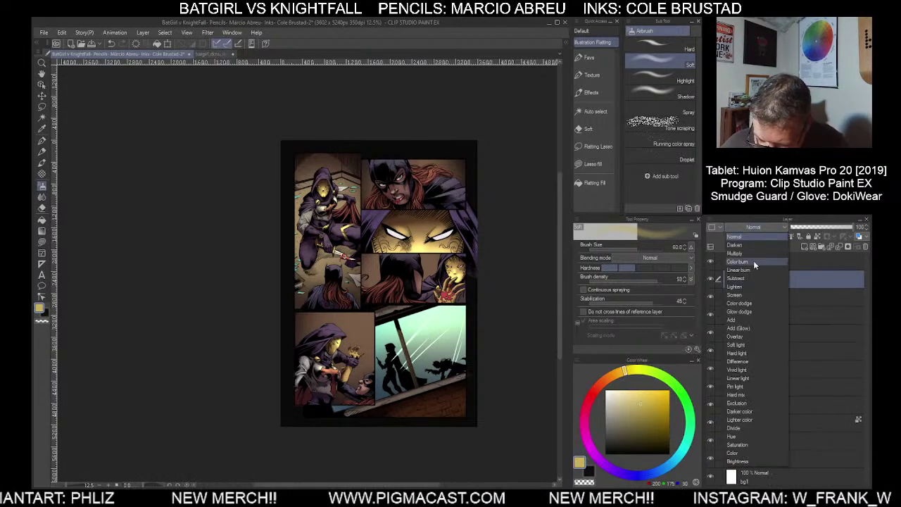
{"action": "left_click", "coordinate": [748, 327]}
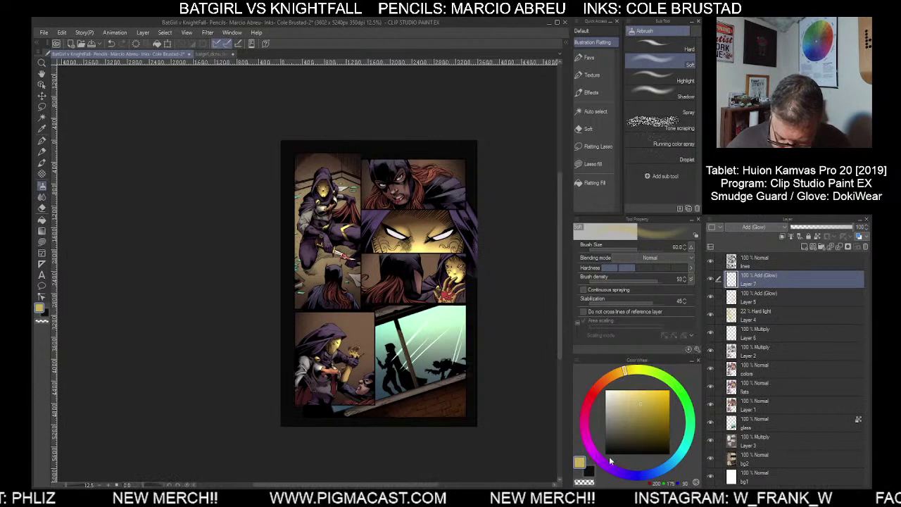
{"action": "left_click", "coordinate": [588, 470]}
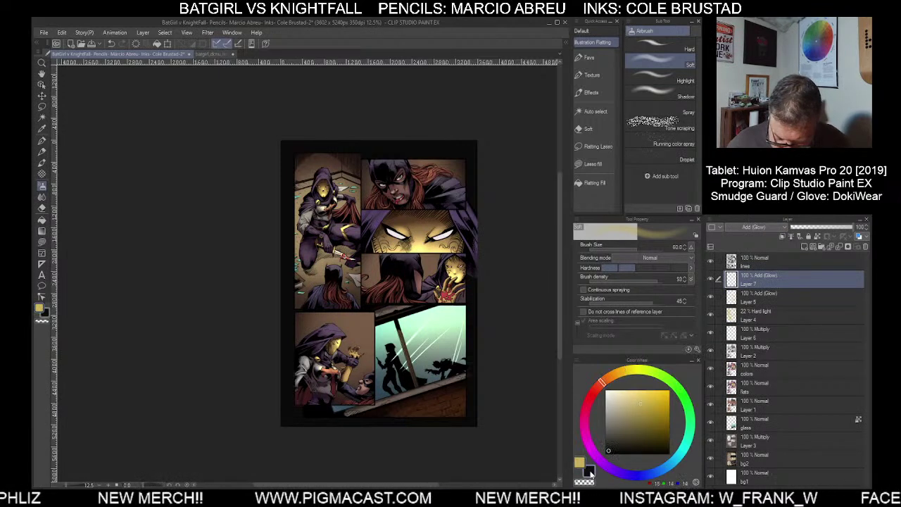
{"action": "left_click", "coordinate": [607, 392]}
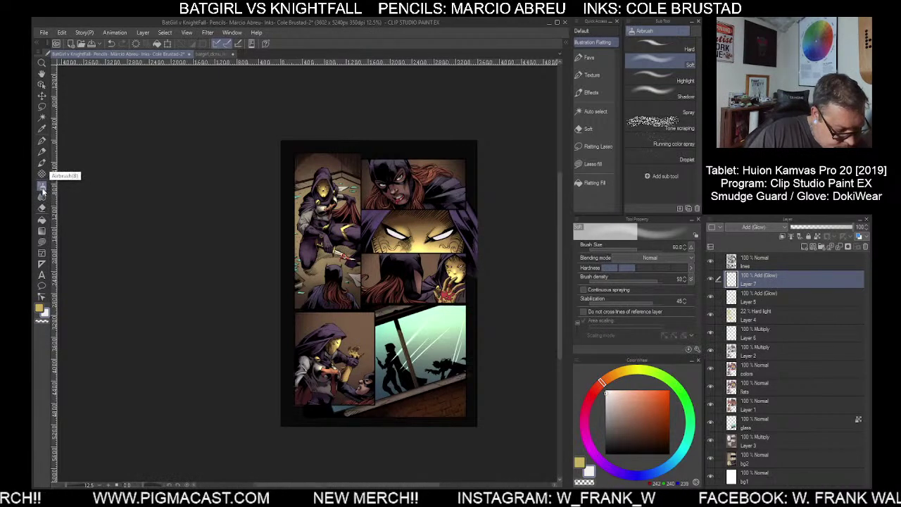
Airbrush near-white highlights onto the crouching hooded figure's mask and armor on Layer 7, using brush sizes 20, 17 and 50
{"action": "scroll", "coordinate": [335, 183], "scroll_direction": "up", "scroll_amount": 3}
{"action": "key", "text": "bracketleft"}
{"action": "key", "text": "bracketleft"}
{"action": "key", "text": "bracketleft"}
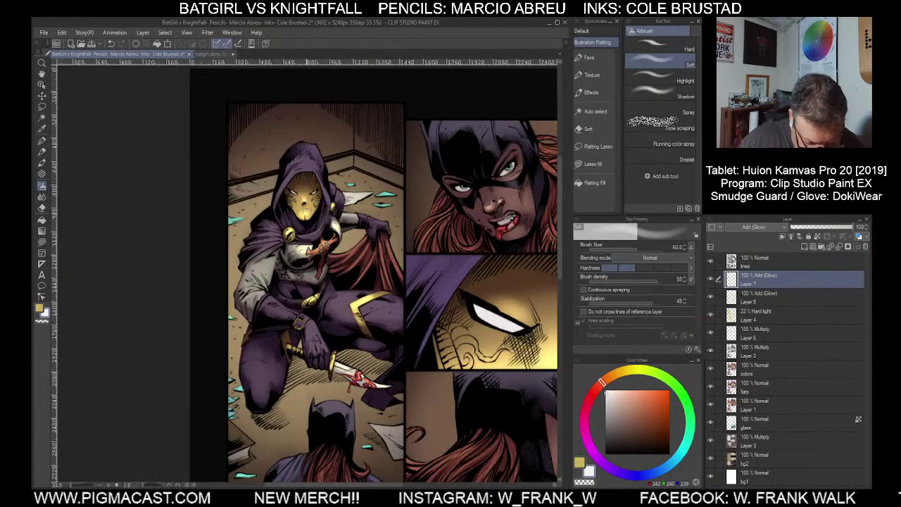
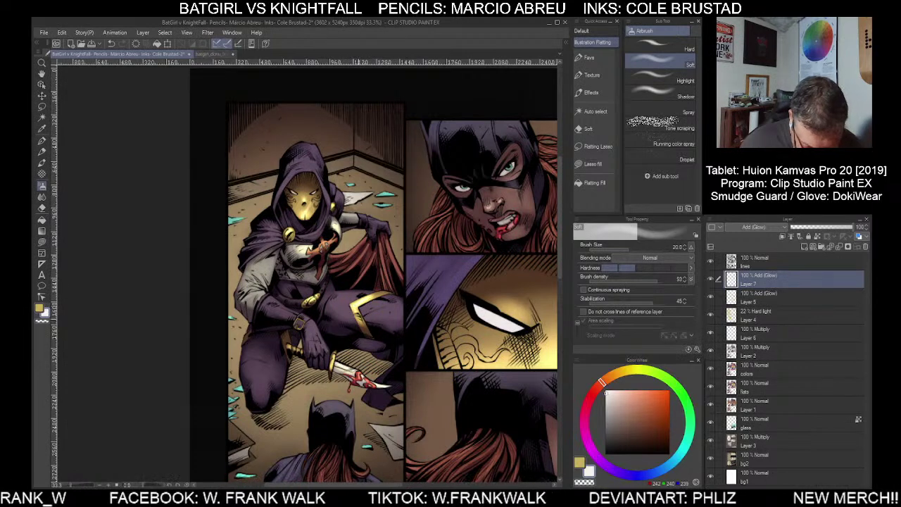
{"action": "key", "text": "bracketleft"}
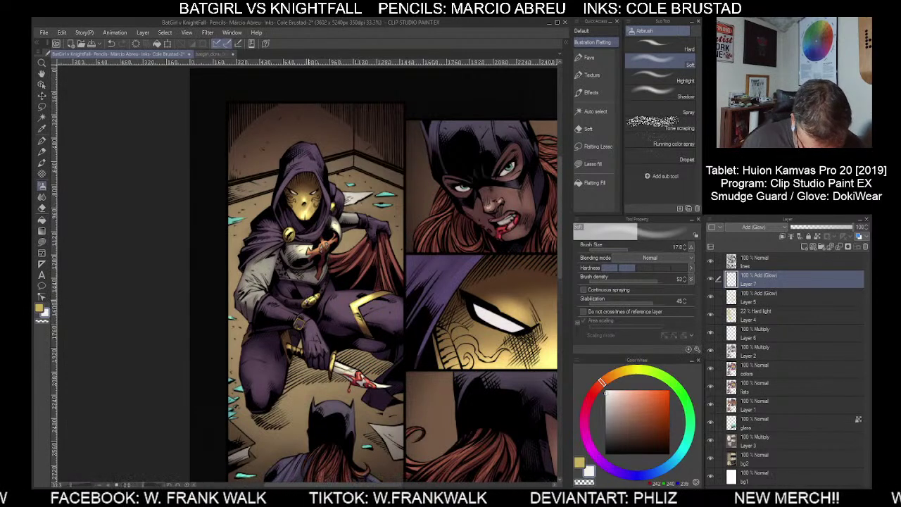
{"action": "key", "text": "bracketright"}
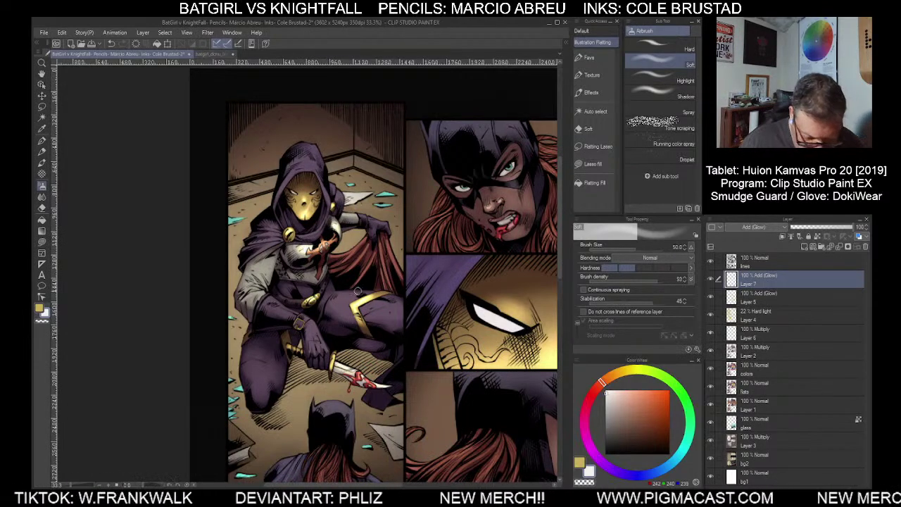
Airbrush near-white highlights at size 20 on the hooded figure's mask in the panels beside the crouching figure
{"action": "scroll", "coordinate": [444, 303], "scroll_direction": "down", "scroll_amount": 3}
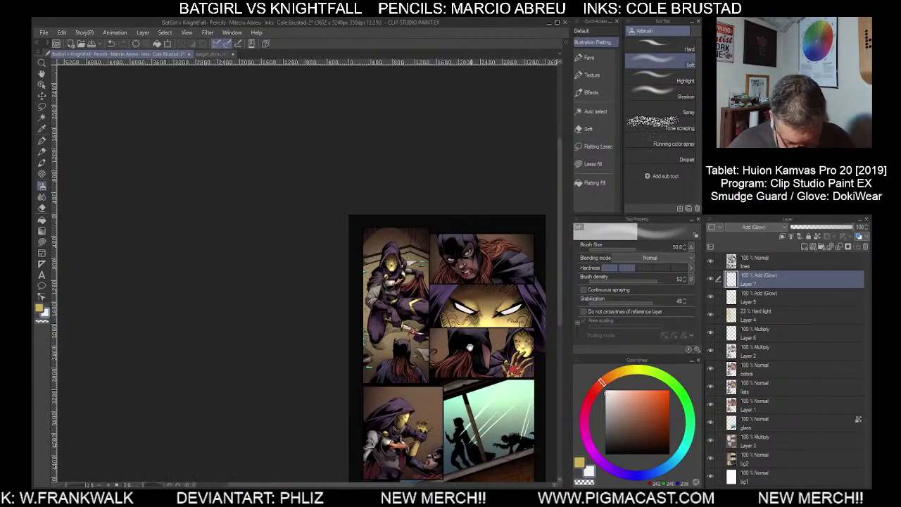
{"action": "left_click_drag", "start_coordinate": [415, 337], "coordinate": [349, 318]}
{"action": "scroll", "coordinate": [348, 317], "scroll_direction": "up", "scroll_amount": 3}
{"action": "key", "text": "["}
{"action": "key", "text": "["}
{"action": "key", "text": "["}
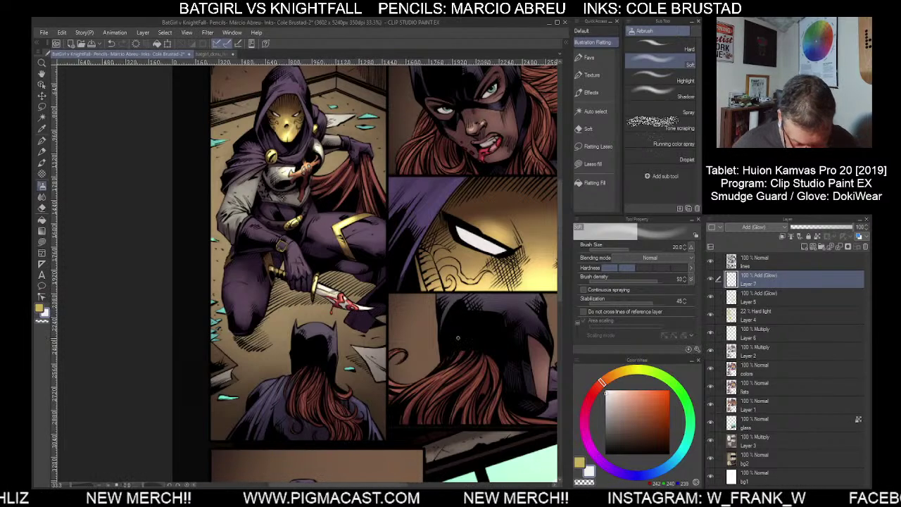
{"action": "left_click_drag", "start_coordinate": [484, 350], "coordinate": [329, 371]}
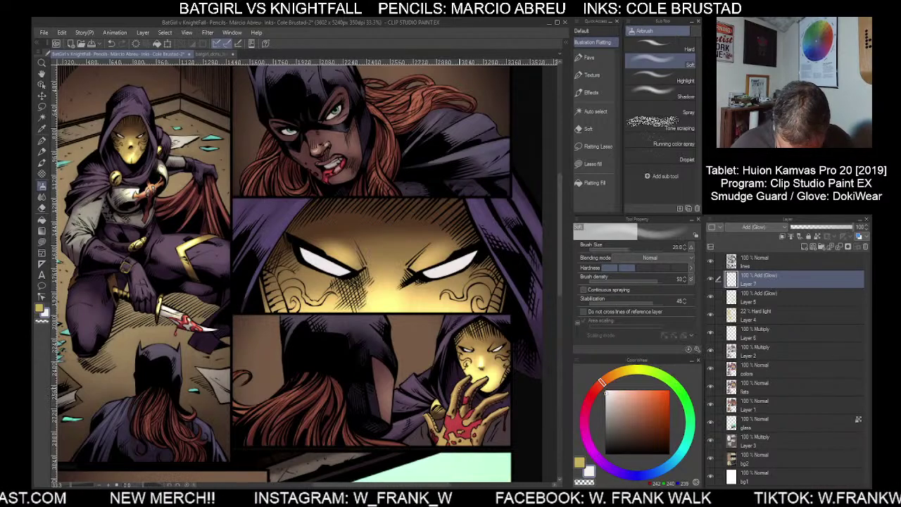
Switch to the yellow main color and airbrush glow at size 40 onto the hooded figure's raised hand and forearm in the lower panel
{"action": "scroll", "coordinate": [451, 440], "scroll_direction": "down", "scroll_amount": 3}
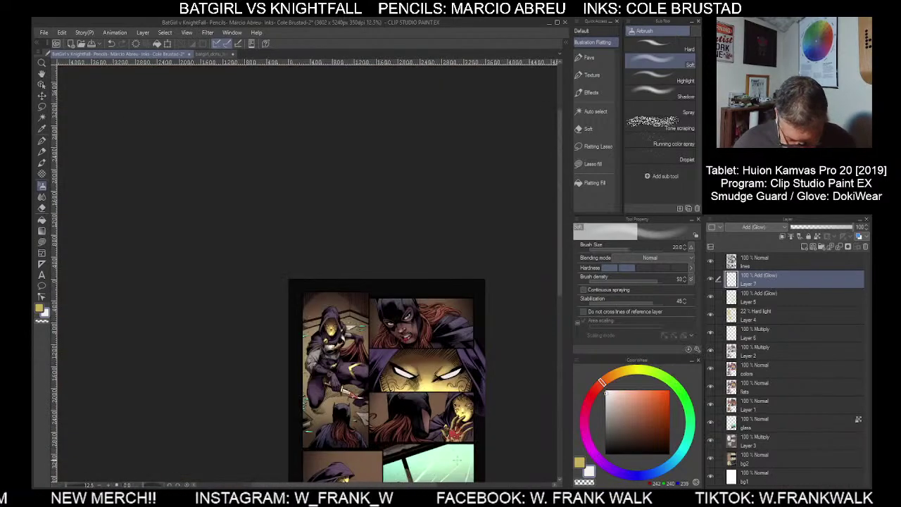
{"action": "left_click_drag", "start_coordinate": [457, 460], "coordinate": [458, 338]}
{"action": "scroll", "coordinate": [350, 375], "scroll_direction": "up", "scroll_amount": 2}
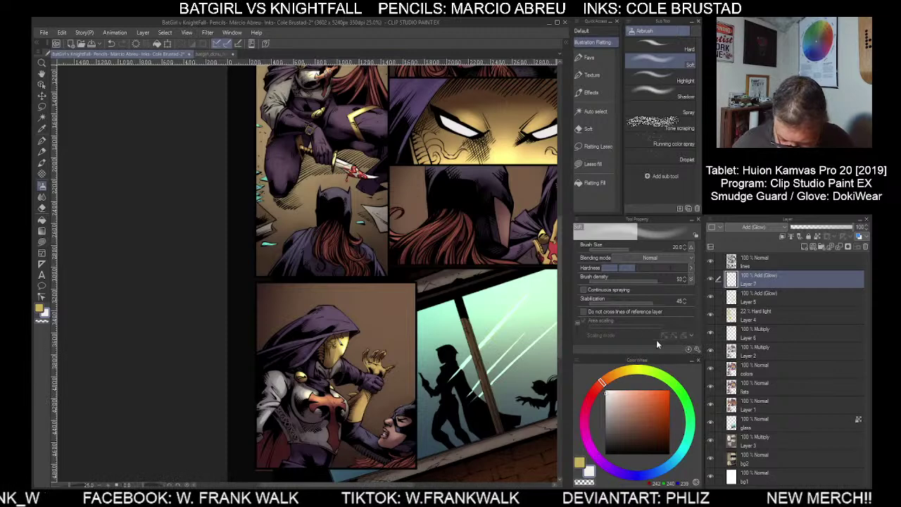
{"action": "left_click", "coordinate": [579, 461]}
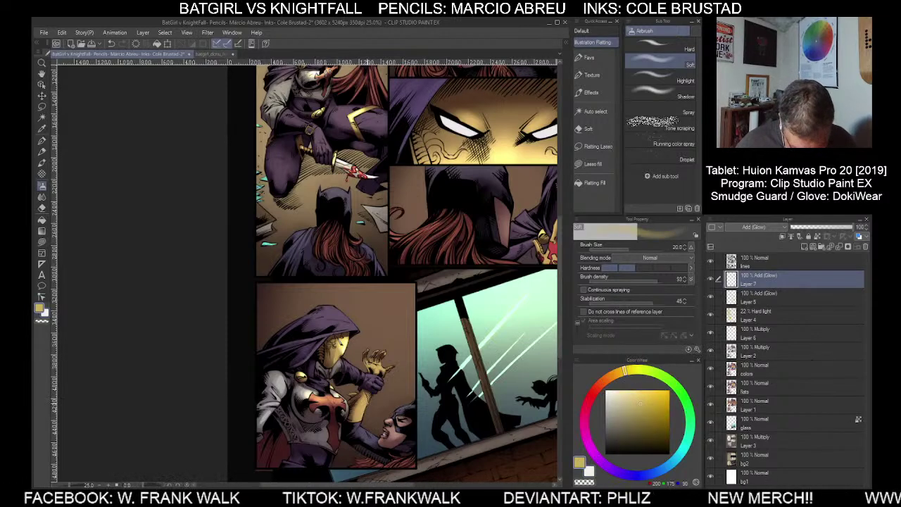
{"action": "left_click_drag", "start_coordinate": [369, 394], "coordinate": [359, 415]}
{"action": "key", "text": "bracketleft"}
{"action": "key", "text": "bracketleft"}
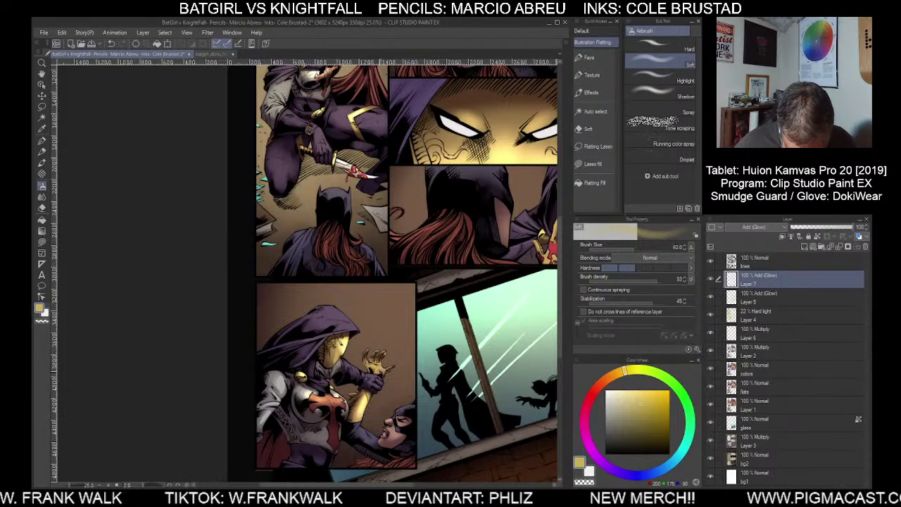
{"action": "mouse_move", "coordinate": [381, 371]}
{"action": "left_mouse_down"}
{"action": "mouse_move", "coordinate": [373, 368]}
{"action": "mouse_move", "coordinate": [381, 371]}
{"action": "left_mouse_up"}
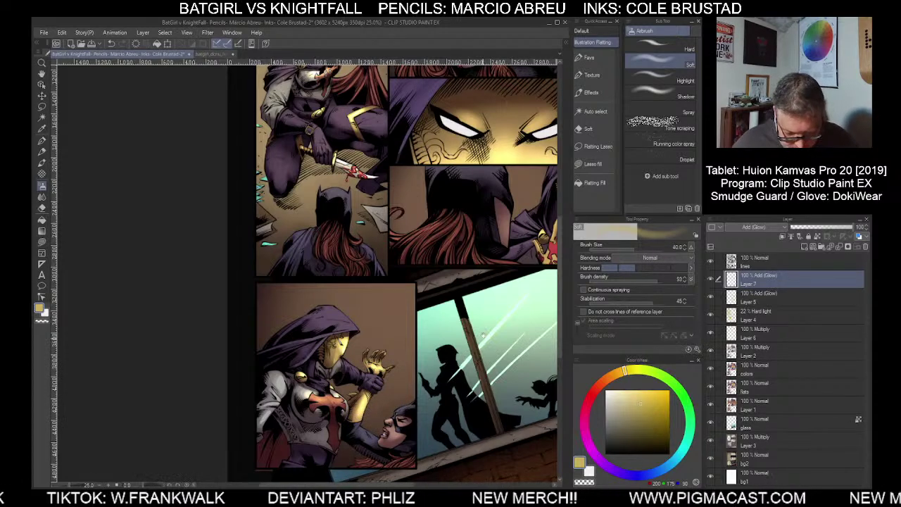
Airbrush yellow glow over the hooded figure's bloodied hand with brush sizes 20 and 30
{"action": "left_click_drag", "start_coordinate": [480, 359], "coordinate": [373, 435]}
{"action": "key", "text": "bracketleft"}
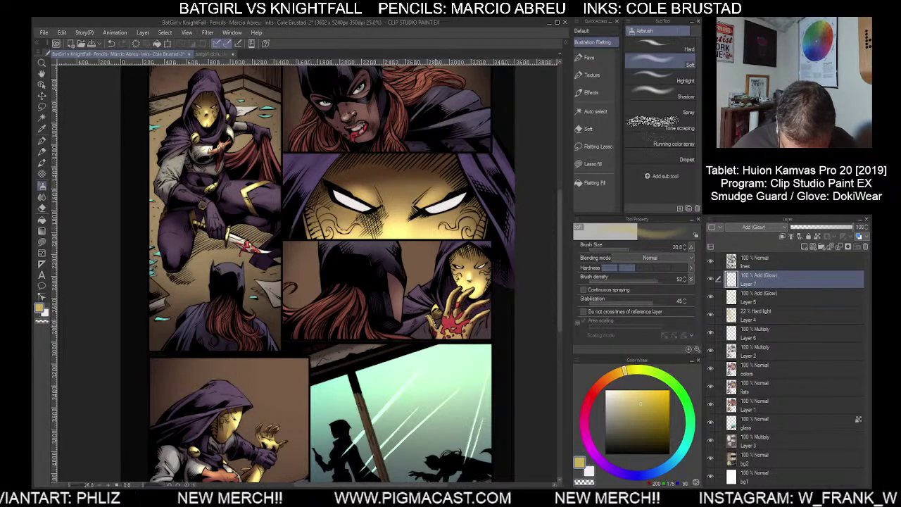
{"action": "key", "text": "]"}
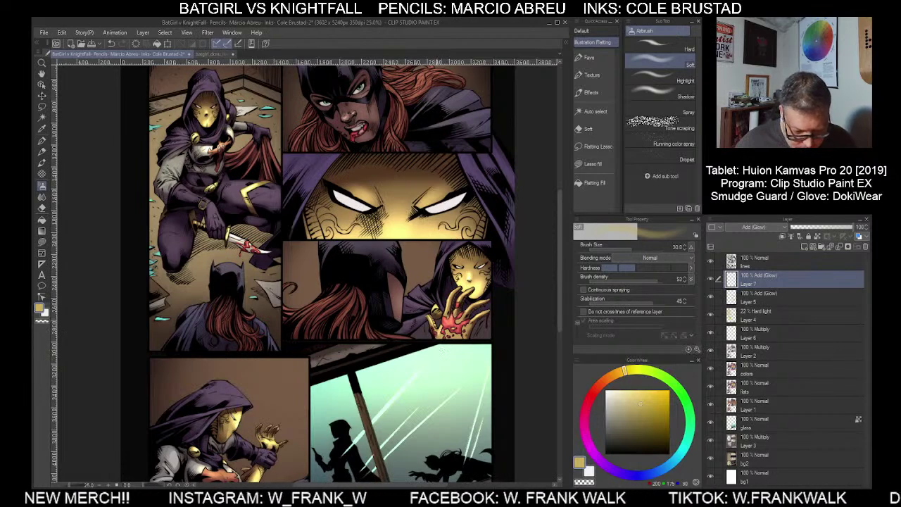
Switch back to near-white and airbrush small highlights on Batgirl's bloodied mouth in the upper panel at brush sizes 15 and 12
{"action": "scroll", "coordinate": [402, 276], "scroll_direction": "down", "scroll_amount": 2}
{"action": "scroll", "coordinate": [368, 164], "scroll_direction": "up", "scroll_amount": 3}
{"action": "key", "text": "bracketleft"}
{"action": "key", "text": "bracketleft"}
{"action": "key", "text": "bracketleft"}
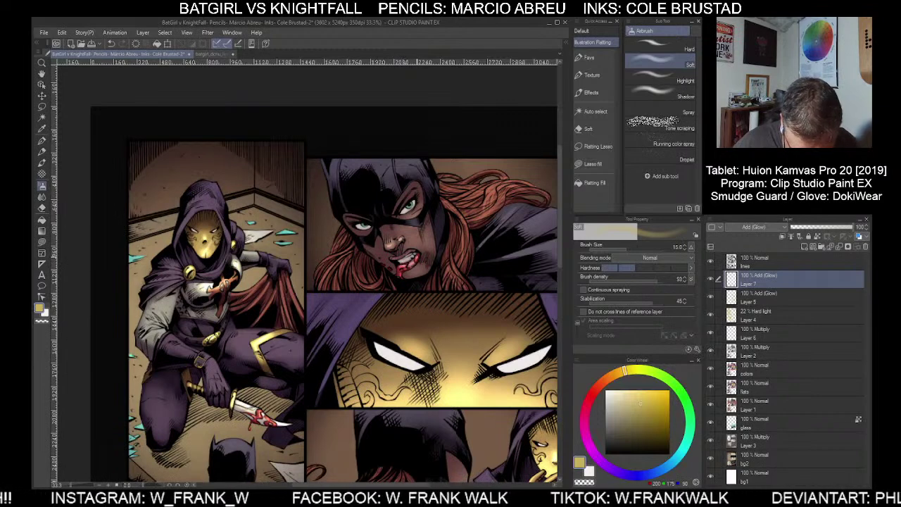
{"action": "key", "text": "x"}
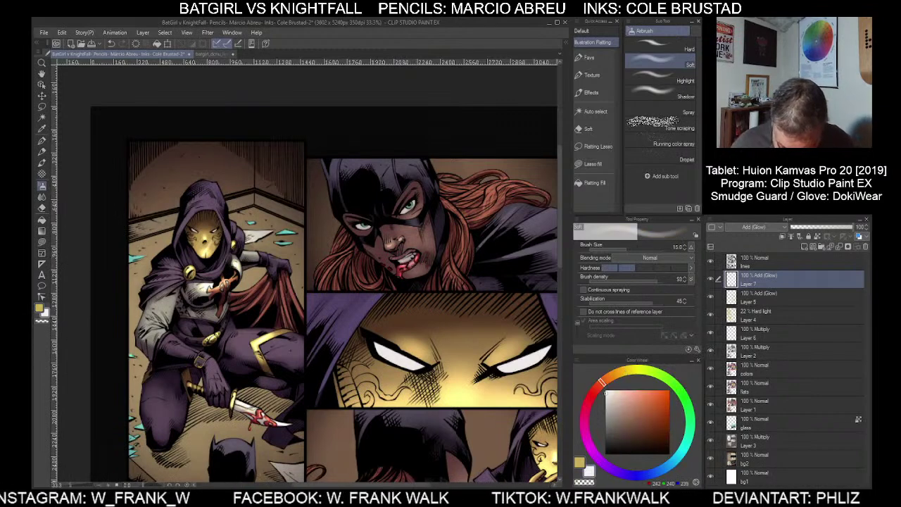
{"action": "key", "text": "bracketleft"}
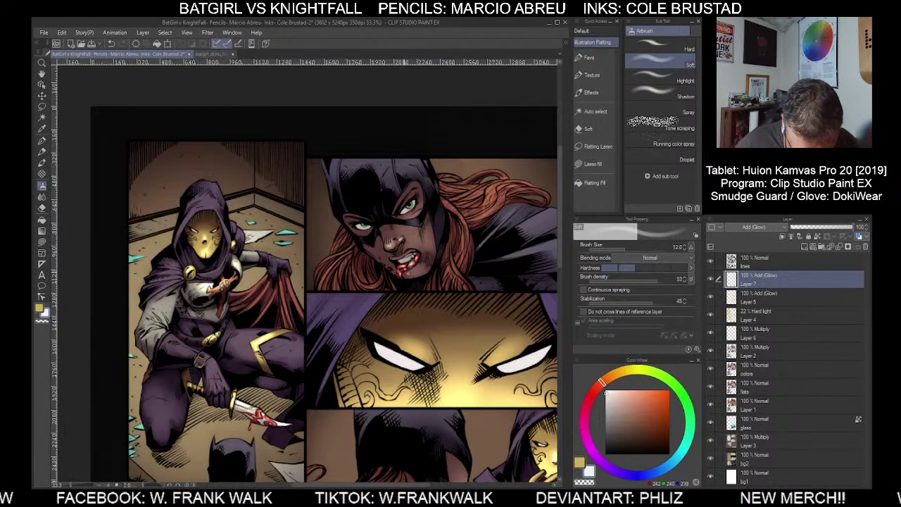
{"action": "scroll", "coordinate": [452, 387], "scroll_direction": "down", "scroll_amount": 1}
{"action": "left_click_drag", "start_coordinate": [457, 434], "coordinate": [452, 298]}
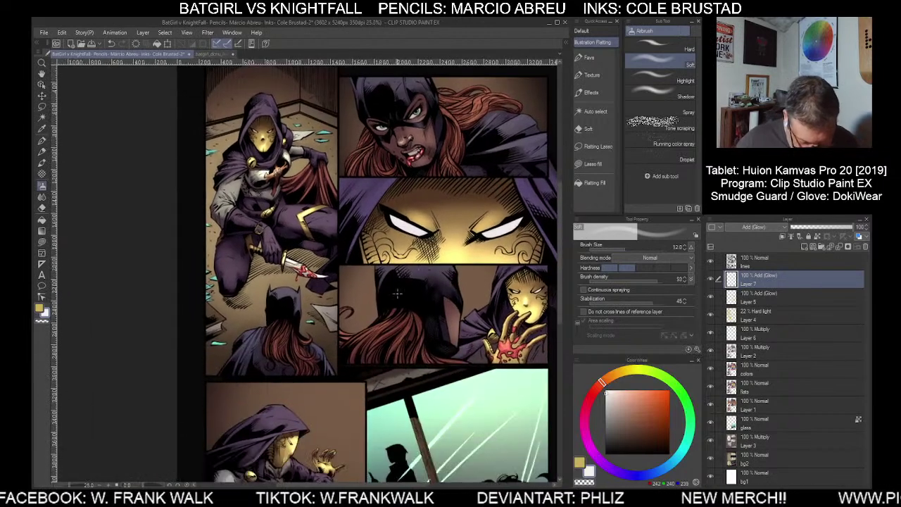
Airbrush near-white highlights on the hooded figure's bloodied hand at brush sizes 17 and 20
{"action": "key", "text": "ctrl+plus"}
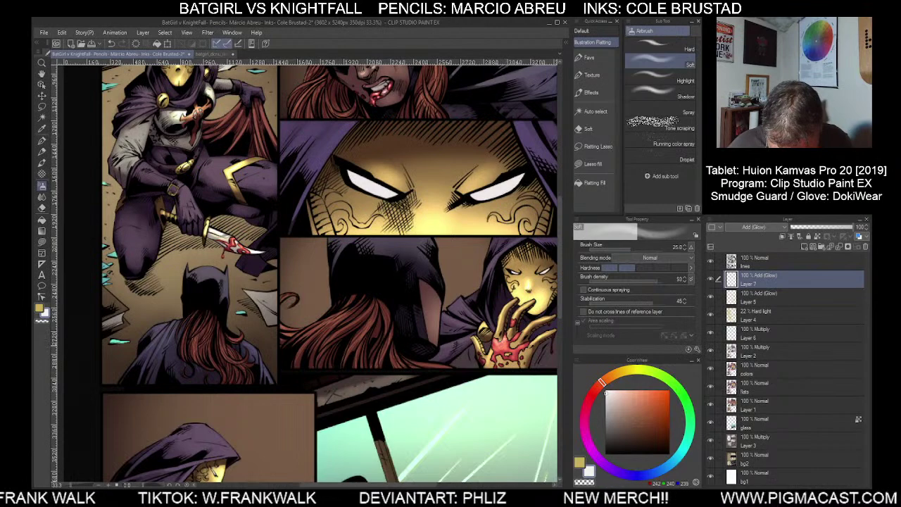
{"action": "key", "text": "bracketleft"}
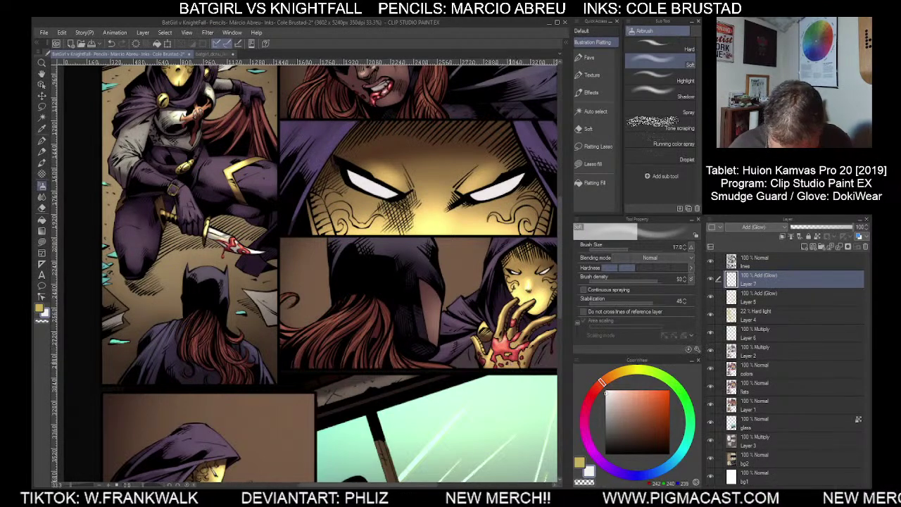
{"action": "key", "text": "bracketright"}
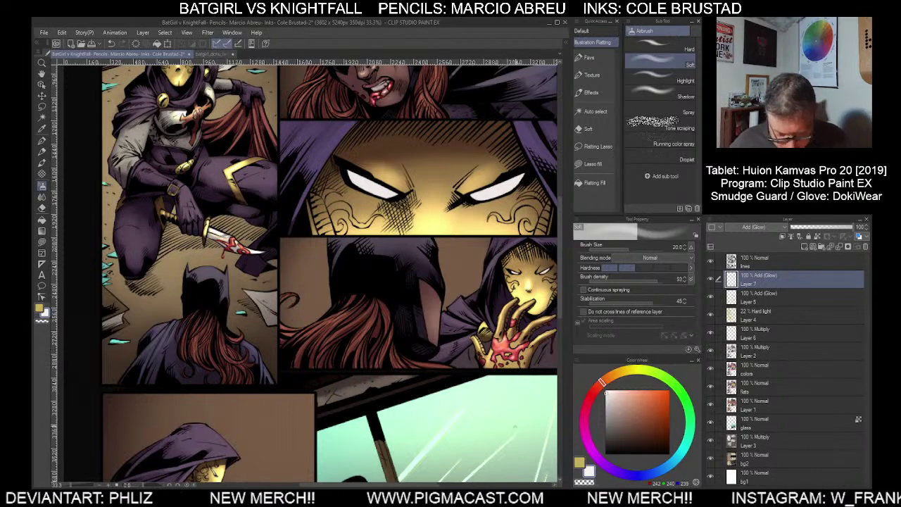
Switch to the yellow main color and check the glow highlights in the lower panels and across the whole page
{"action": "key", "text": "ctrl+minus"}
{"action": "left_click_drag", "start_coordinate": [487, 434], "coordinate": [383, 389]}
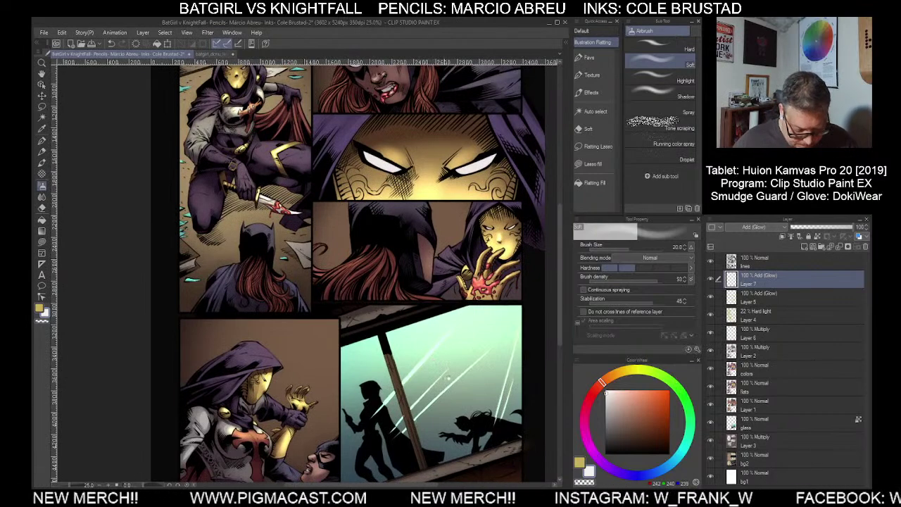
{"action": "left_click_drag", "start_coordinate": [451, 404], "coordinate": [448, 374]}
{"action": "scroll", "coordinate": [310, 428], "scroll_direction": "up", "scroll_amount": 1}
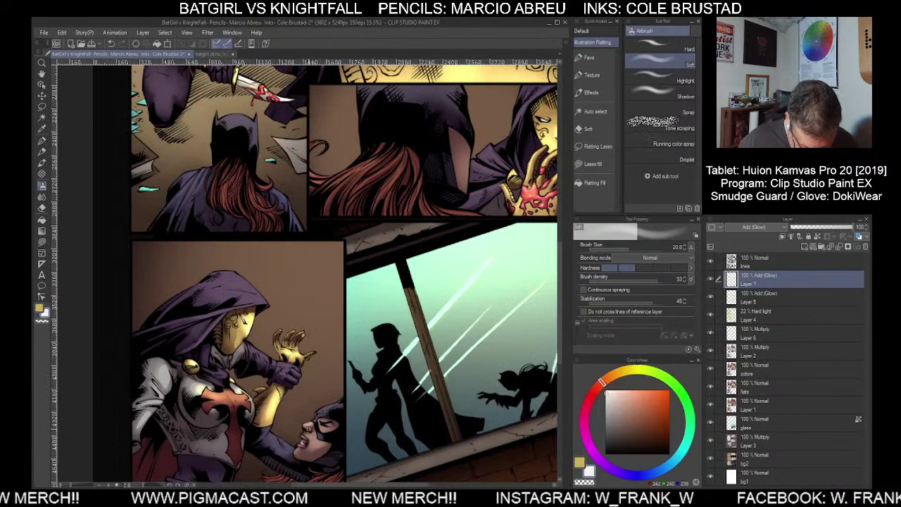
{"action": "left_click", "coordinate": [580, 464]}
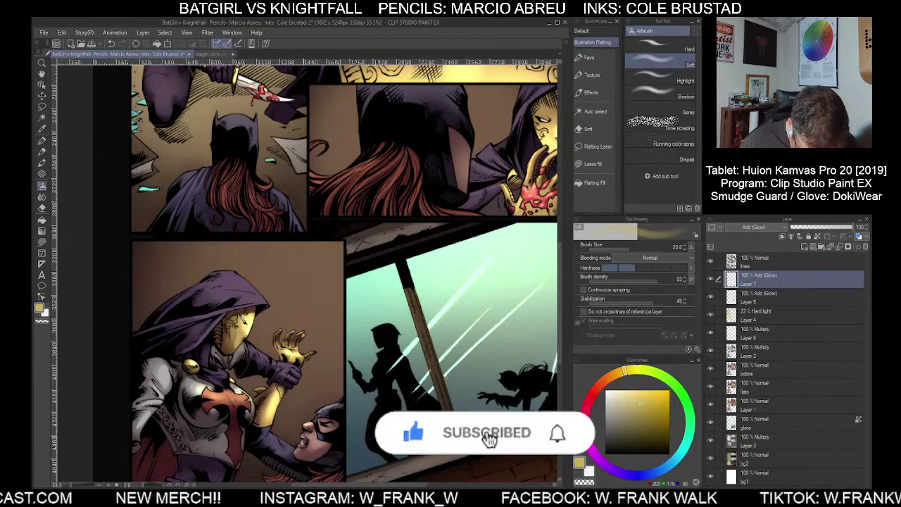
{"action": "scroll", "coordinate": [450, 427], "scroll_direction": "down", "scroll_amount": 1}
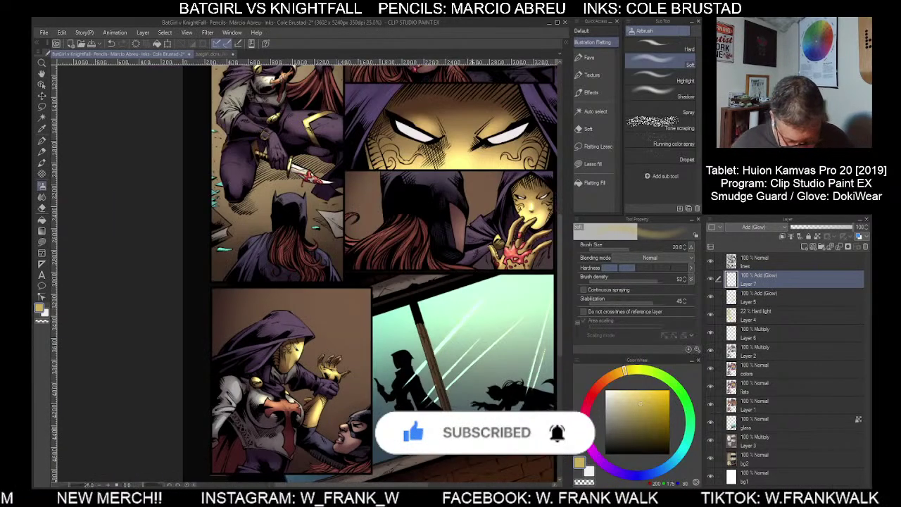
{"action": "left_click_drag", "start_coordinate": [487, 325], "coordinate": [408, 398]}
{"action": "left_click_drag", "start_coordinate": [442, 422], "coordinate": [433, 402]}
{"action": "left_click_drag", "start_coordinate": [436, 433], "coordinate": [438, 413]}
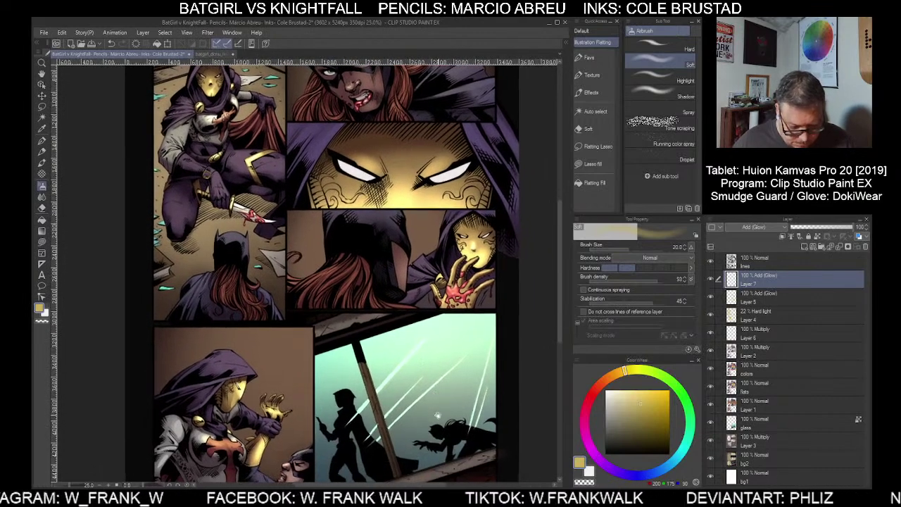
{"action": "scroll", "coordinate": [440, 413], "scroll_direction": "down", "scroll_amount": 2}
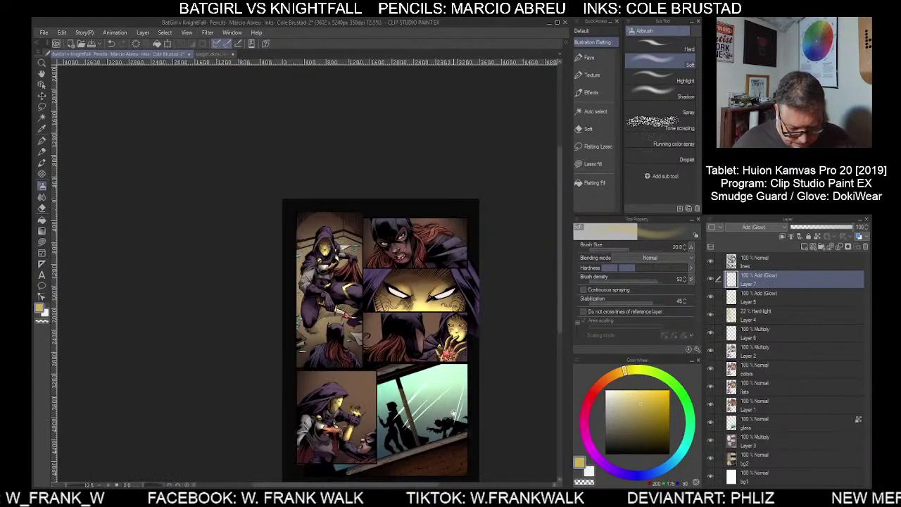
{"action": "left_click_drag", "start_coordinate": [453, 422], "coordinate": [452, 397]}
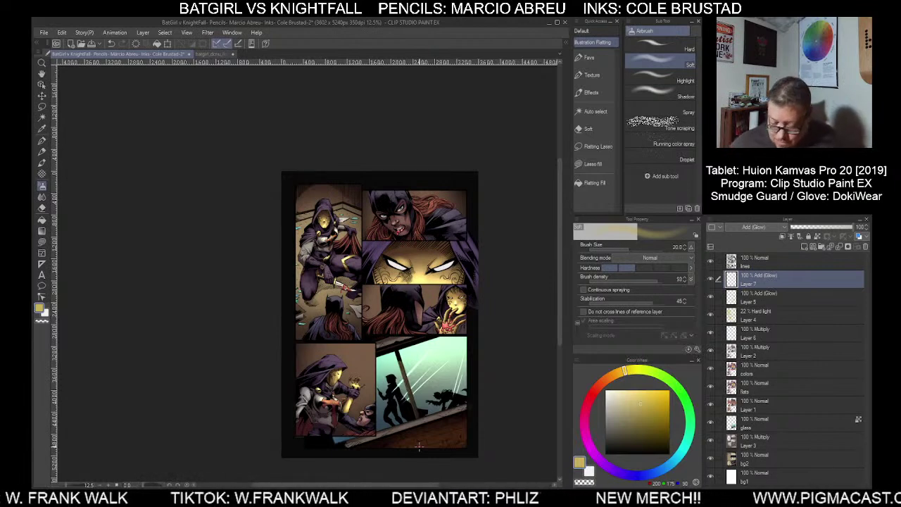
Select Multiply Layer 6 and set the sub color to cyan 50, magenta 50 and yellow 50 darkened with black
{"action": "left_click", "coordinate": [768, 337]}
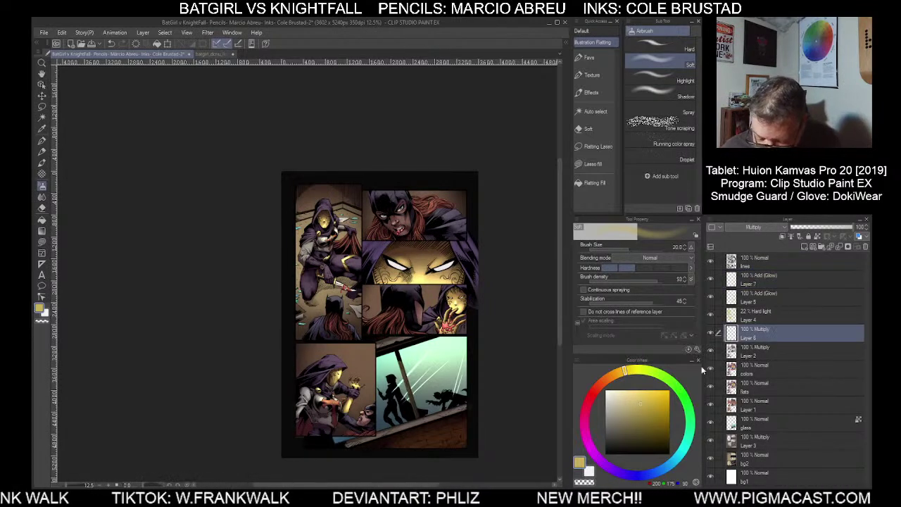
{"action": "double_click", "coordinate": [590, 471]}
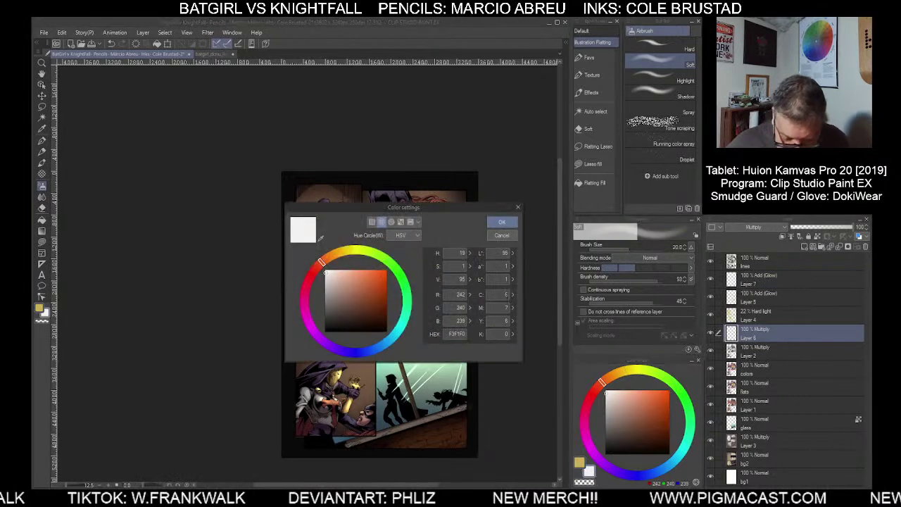
{"action": "left_click", "coordinate": [513, 294]}
{"action": "left_click", "coordinate": [521, 273]}
{"action": "left_click_drag", "start_coordinate": [521, 275], "coordinate": [509, 345]}
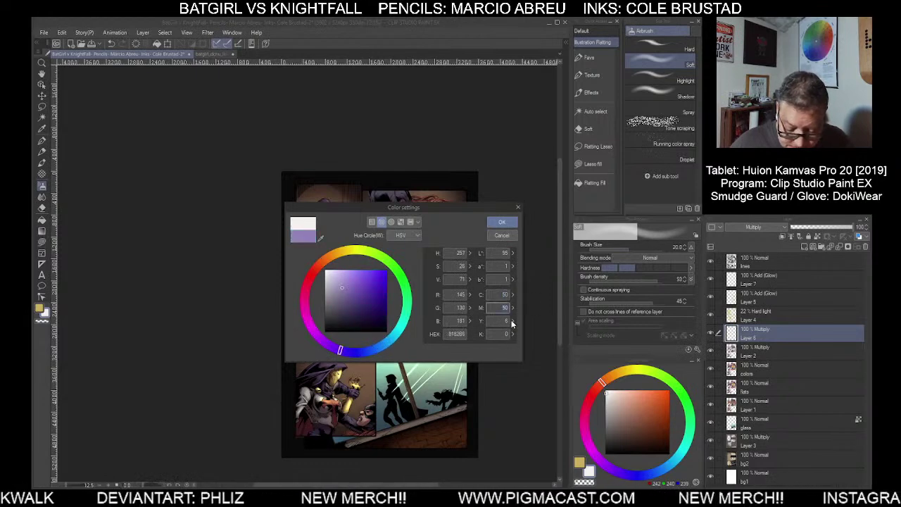
{"action": "left_click", "coordinate": [512, 321]}
{"action": "left_click", "coordinate": [519, 296]}
{"action": "left_click", "coordinate": [518, 297]}
{"action": "left_click", "coordinate": [518, 296]}
{"action": "left_click", "coordinate": [519, 296]}
{"action": "left_click", "coordinate": [519, 297]}
{"action": "left_click_drag", "start_coordinate": [520, 301], "coordinate": [517, 301]}
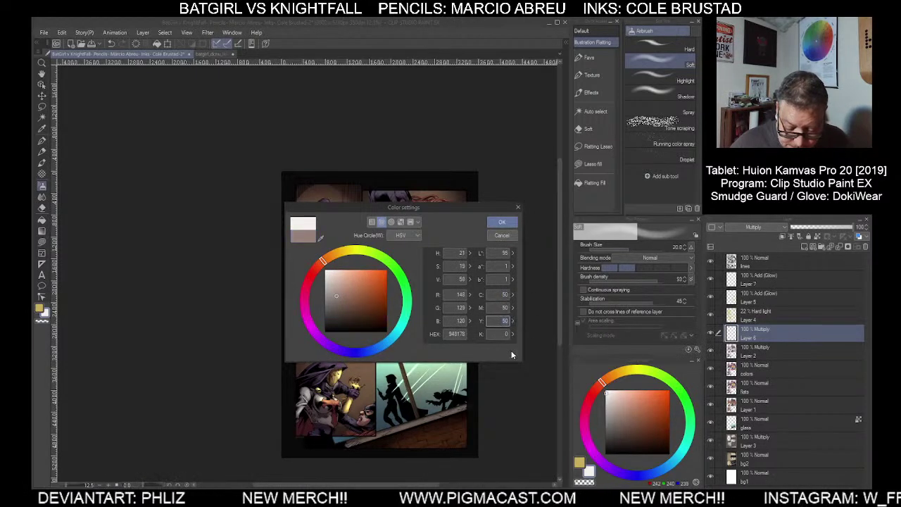
{"action": "left_click_drag", "start_coordinate": [518, 333], "coordinate": [519, 302]}
{"action": "left_click", "coordinate": [500, 223]}
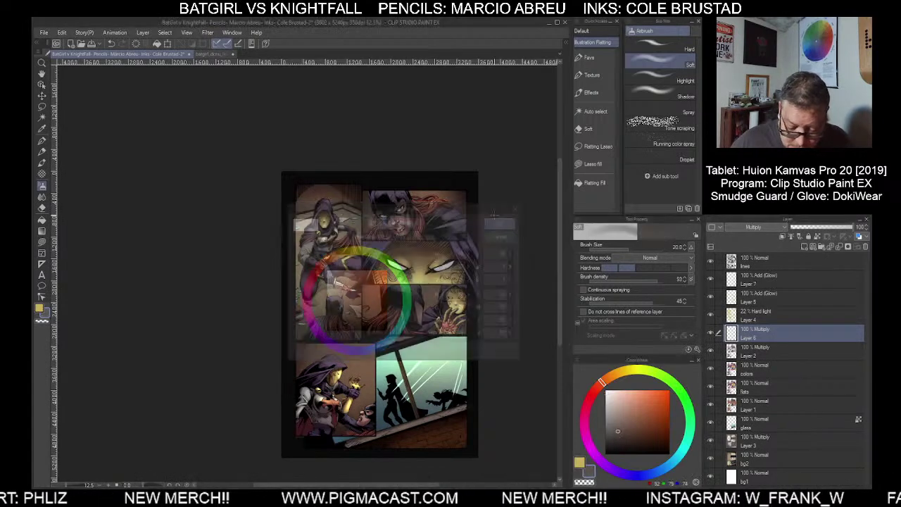
Show only the line art and Multiply Layer 2 over white, and sample Layer 2's shadow color beside the hooded figure's raised hand
{"action": "left_click", "coordinate": [711, 369]}
{"action": "left_click", "coordinate": [711, 387]}
{"action": "left_click", "coordinate": [711, 404]}
{"action": "left_click", "coordinate": [711, 422]}
{"action": "left_click_drag", "start_coordinate": [712, 442], "coordinate": [711, 466]}
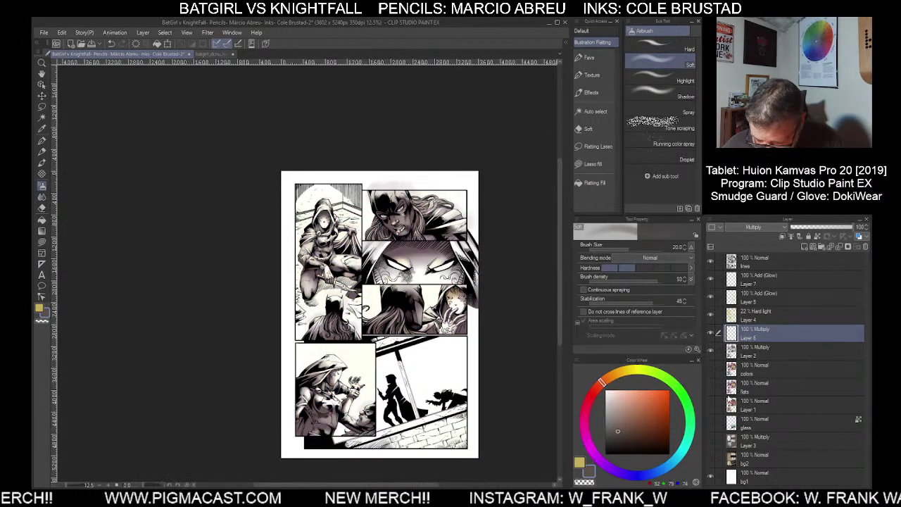
{"action": "left_click_drag", "start_coordinate": [711, 335], "coordinate": [710, 280]}
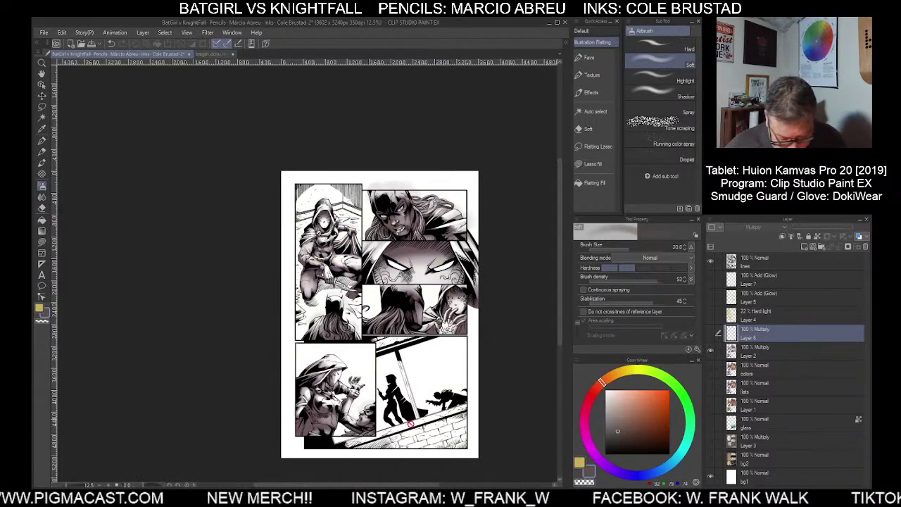
{"action": "left_click", "coordinate": [751, 350]}
{"action": "scroll", "coordinate": [459, 344], "scroll_direction": "up", "scroll_amount": 4}
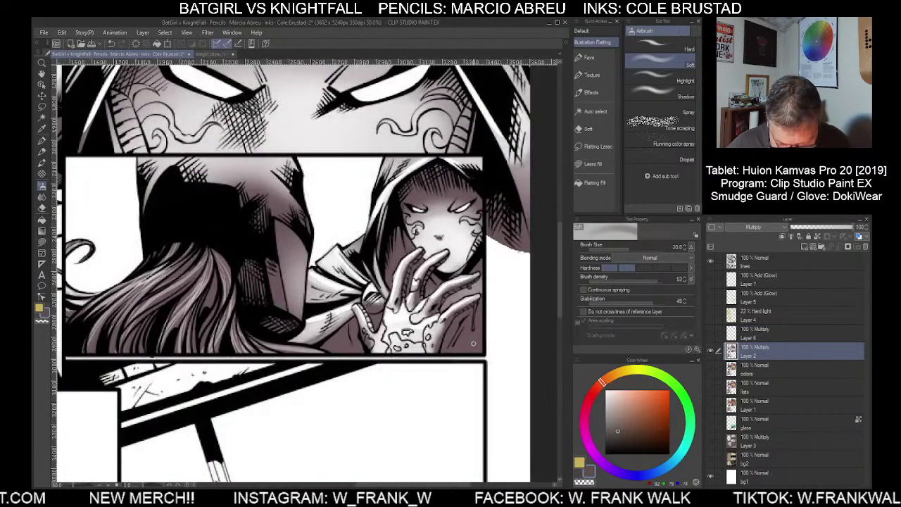
{"action": "left_click", "coordinate": [475, 344], "text": "alt"}
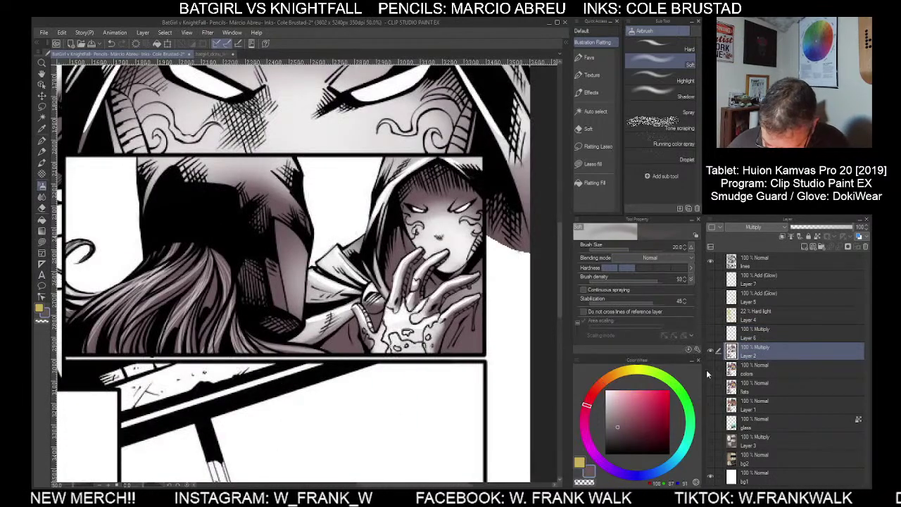
Make all the hidden color, background, Multiply, Hard light and glow layers visible again and select Multiply Layer 6
{"action": "left_click", "coordinate": [710, 386]}
{"action": "left_click", "coordinate": [710, 387]}
{"action": "left_click", "coordinate": [711, 404]}
{"action": "left_click", "coordinate": [712, 423]}
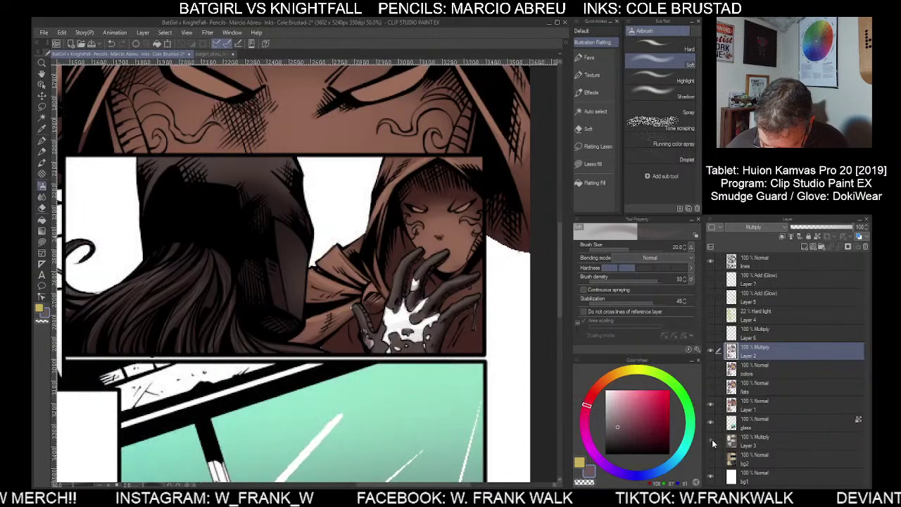
{"action": "left_click", "coordinate": [712, 439]}
{"action": "left_click", "coordinate": [710, 457]}
{"action": "left_click", "coordinate": [711, 385]}
{"action": "left_click", "coordinate": [711, 368]}
{"action": "left_click", "coordinate": [710, 333]}
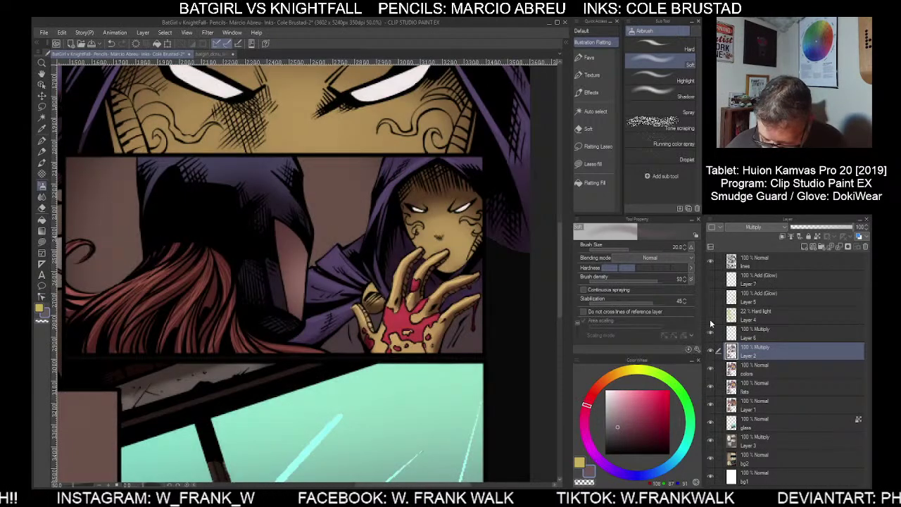
{"action": "left_click", "coordinate": [710, 316]}
{"action": "left_click", "coordinate": [710, 280]}
{"action": "left_click", "coordinate": [710, 280]}
{"action": "left_click", "coordinate": [758, 339]}
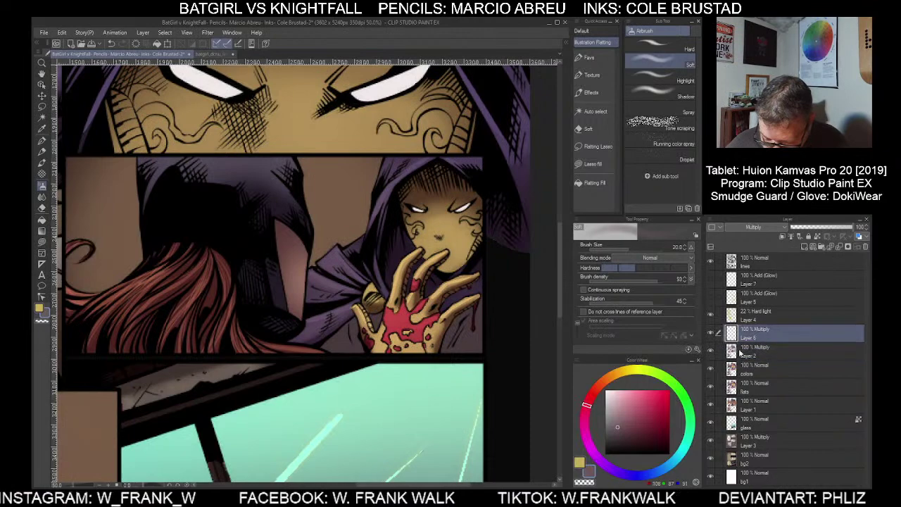
{"action": "left_click", "coordinate": [709, 301]}
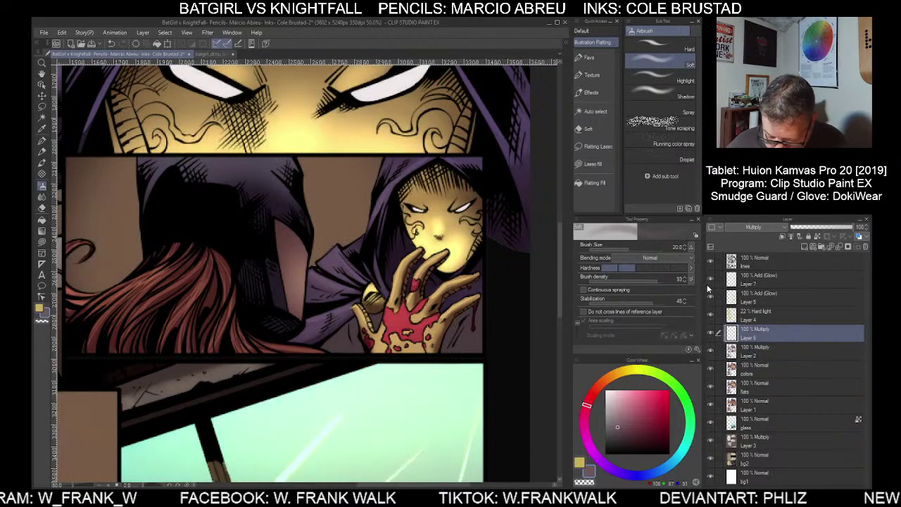
Paint shadows with the Turnip pen at sizes 30 and 70 on Batgirl and the hooded figure in the bloodied-hand panel
{"action": "key", "text": "ctrl+minus"}
{"action": "key", "text": "ctrl+minus"}
{"action": "key", "text": "ctrl+plus"}
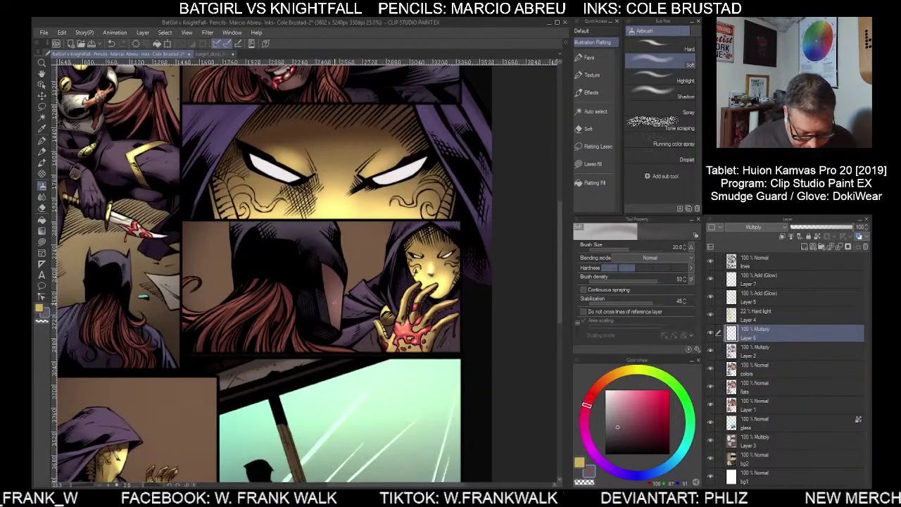
{"action": "left_click", "coordinate": [594, 59]}
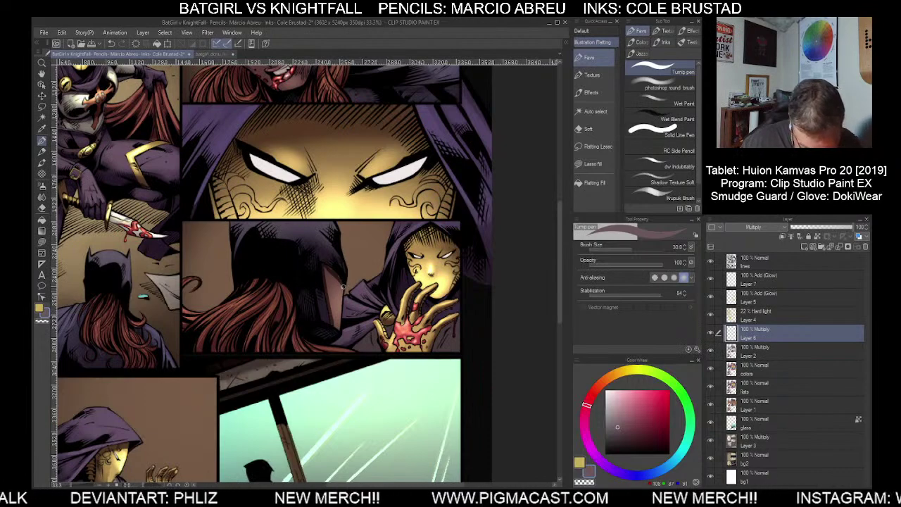
{"action": "key", "text": "ctrl+minus"}
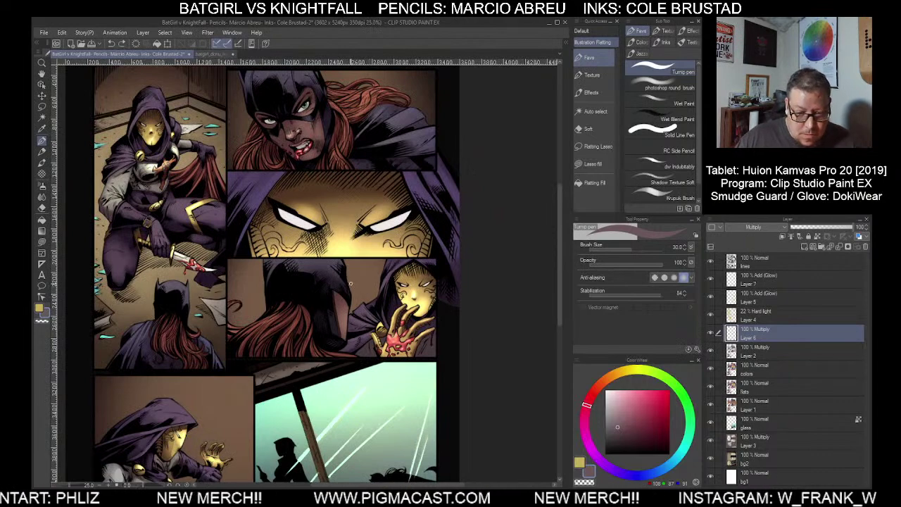
{"action": "key", "text": "ctrl+plus"}
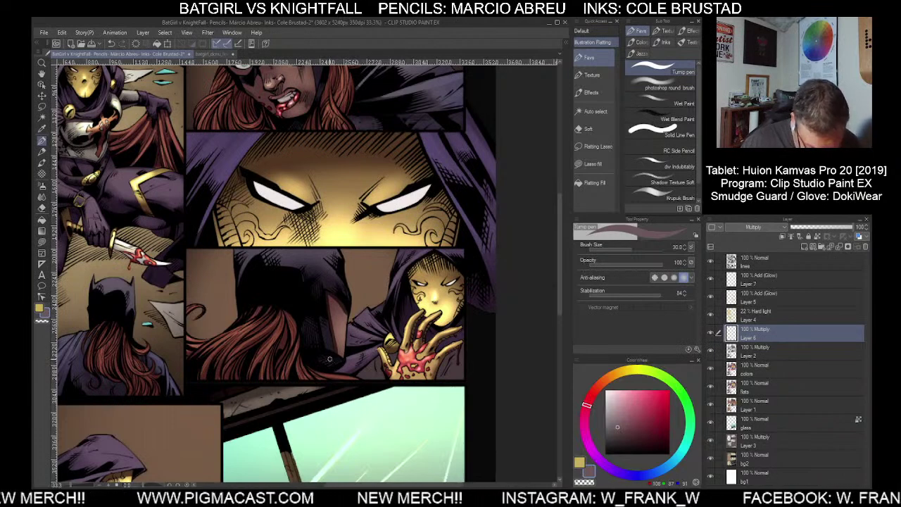
{"action": "key", "text": "bracketright"}
{"action": "key", "text": "bracketright"}
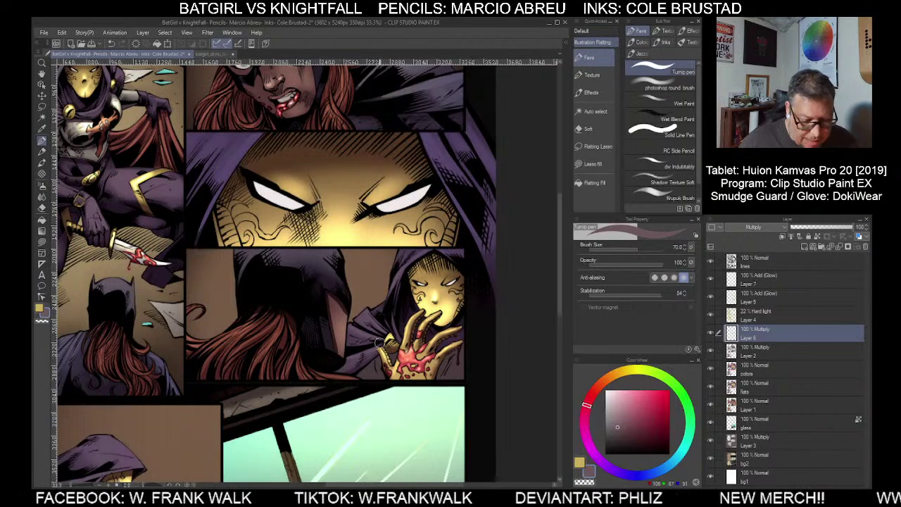
Paint Multiply shadows on Batgirl's face in the upper close-up panel at brush sizes 30 and 25
{"action": "scroll", "coordinate": [387, 352], "scroll_direction": "down", "scroll_amount": 1}
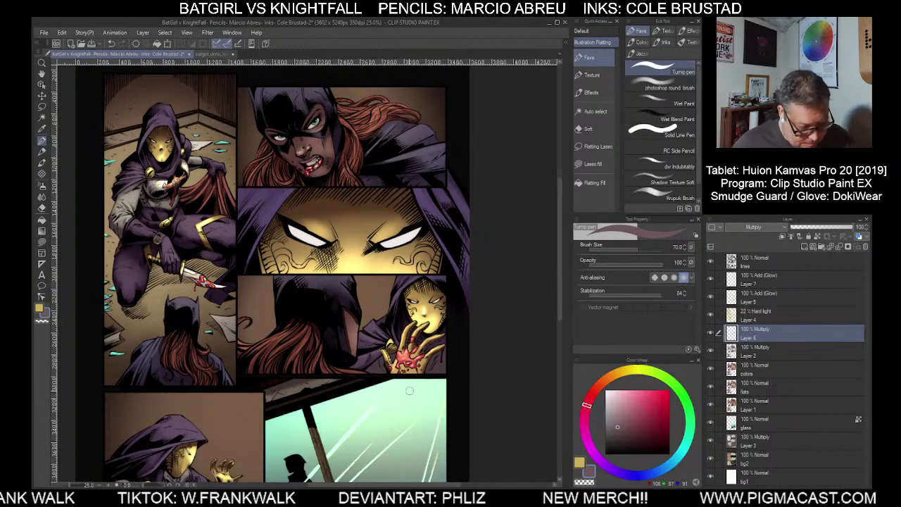
{"action": "left_click_drag", "start_coordinate": [489, 372], "coordinate": [516, 382]}
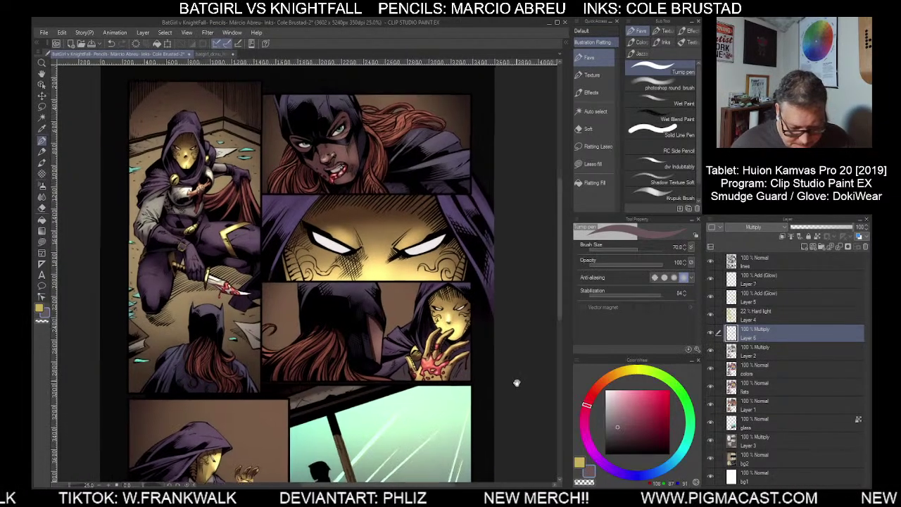
{"action": "left_click_drag", "start_coordinate": [507, 316], "coordinate": [508, 392]}
{"action": "scroll", "coordinate": [338, 240], "scroll_direction": "up", "scroll_amount": 1}
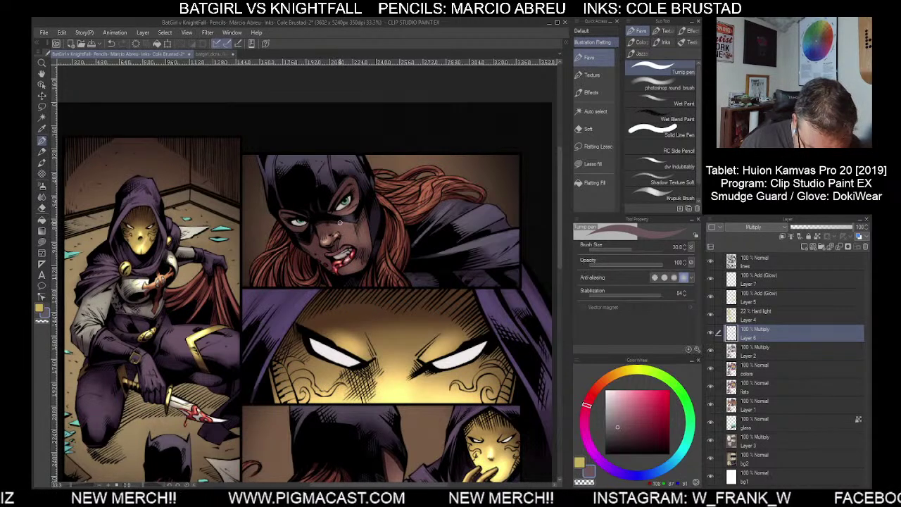
{"action": "mouse_move", "coordinate": [356, 224]}
{"action": "left_mouse_down"}
{"action": "mouse_move", "coordinate": [365, 209]}
{"action": "mouse_move", "coordinate": [367, 224]}
{"action": "left_mouse_up"}
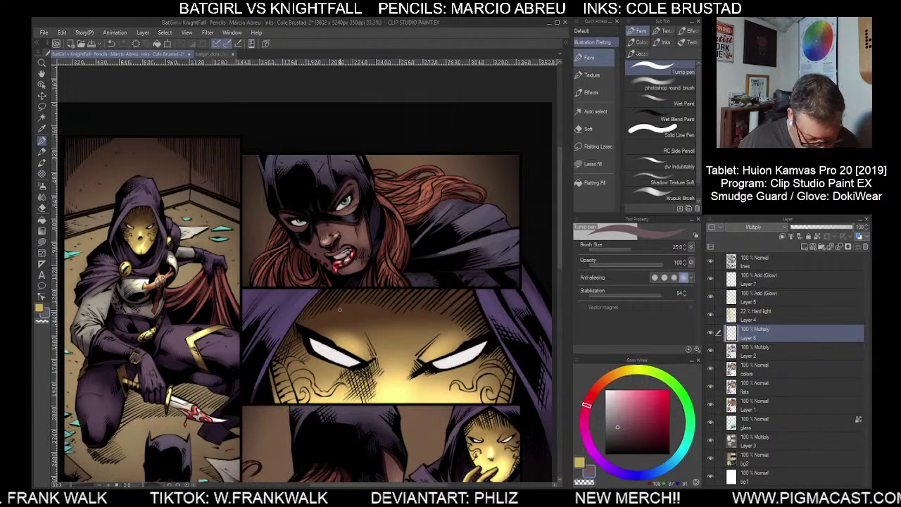
Paint Multiply shadows on the crouching hooded figure's sleeve and torso in the tall panel with the Turnip pen at sizes 25 and 20
{"action": "scroll", "coordinate": [401, 379], "scroll_direction": "down", "scroll_amount": 1}
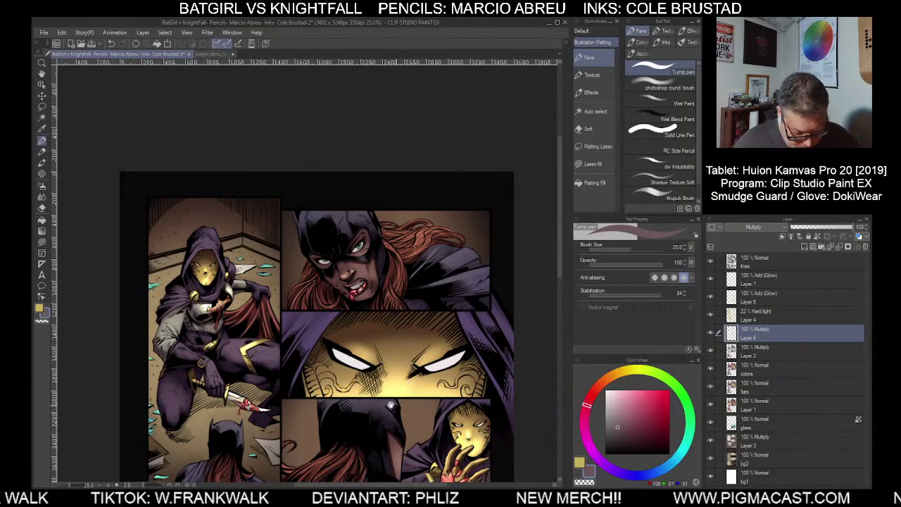
{"action": "left_click_drag", "start_coordinate": [358, 399], "coordinate": [469, 403]}
{"action": "scroll", "coordinate": [322, 258], "scroll_direction": "up", "scroll_amount": 1}
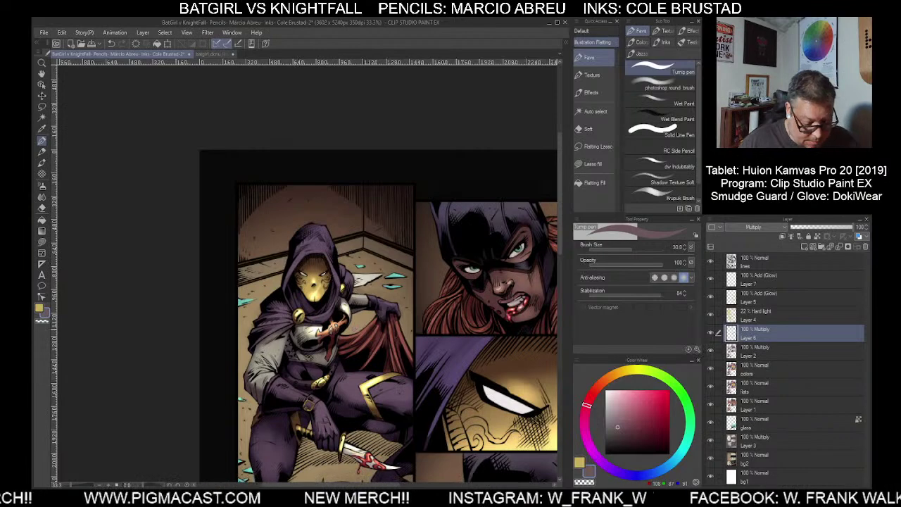
{"action": "left_click_drag", "start_coordinate": [394, 342], "coordinate": [381, 270]}
{"action": "scroll", "coordinate": [311, 229], "scroll_direction": "up", "scroll_amount": 2}
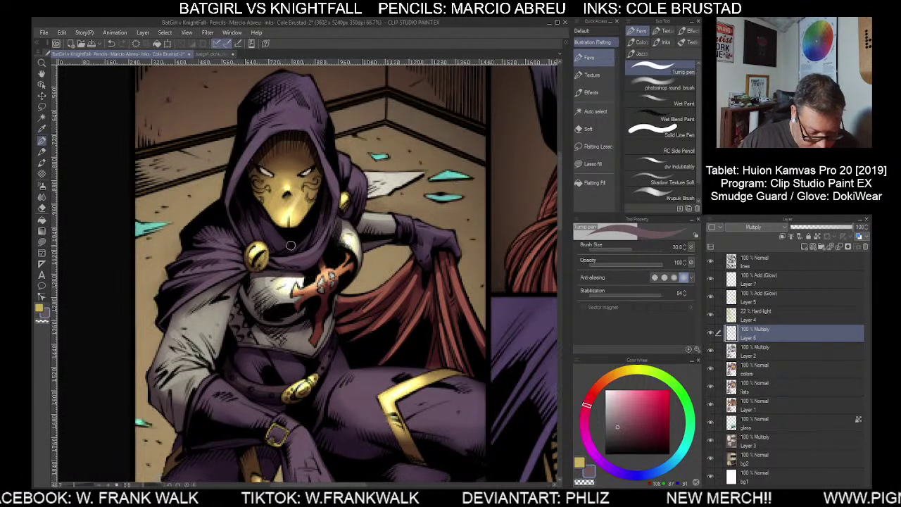
{"action": "key", "text": "bracketleft"}
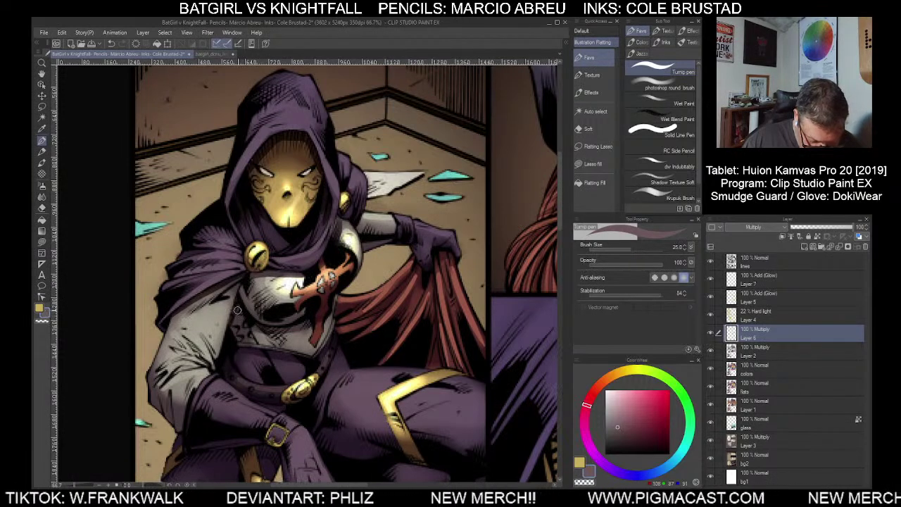
{"action": "key", "text": "bracketright"}
{"action": "left_click_drag", "start_coordinate": [237, 297], "coordinate": [244, 341]}
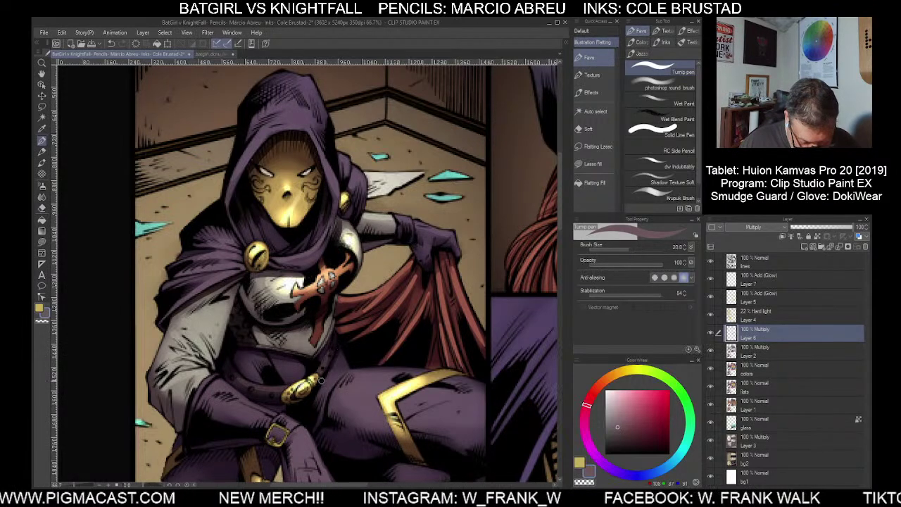
Shade the crouching hooded figure's legs and forearm in the tall panel at brush sizes 40 and 25
{"action": "scroll", "coordinate": [386, 433], "scroll_direction": "down", "scroll_amount": 1}
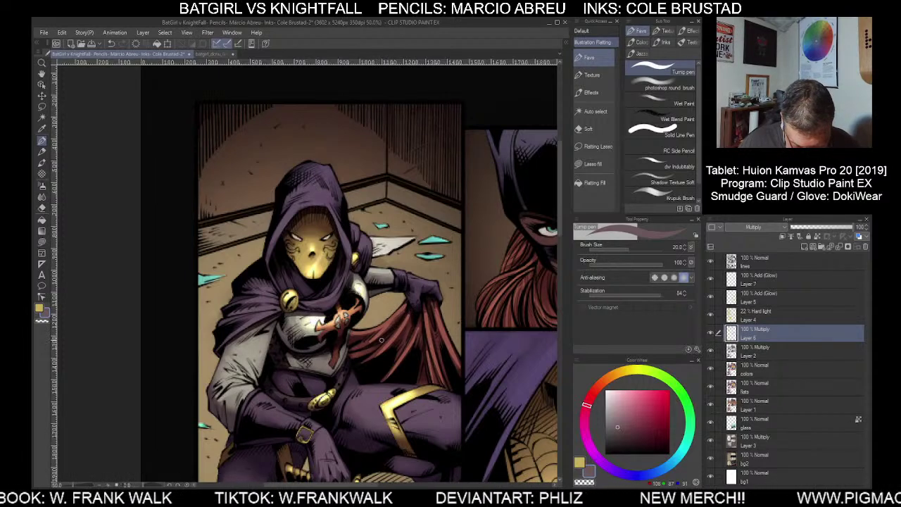
{"action": "scroll", "coordinate": [392, 360], "scroll_direction": "down", "scroll_amount": 1}
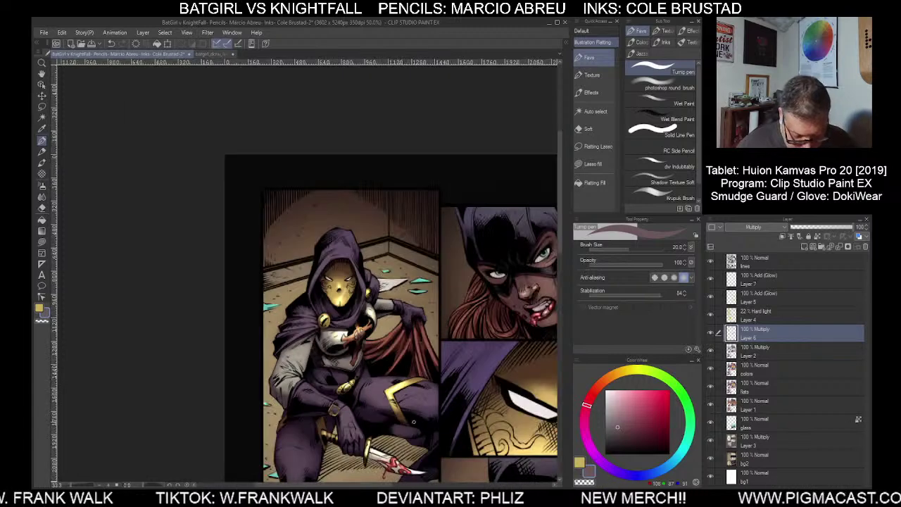
{"action": "left_click_drag", "start_coordinate": [391, 360], "coordinate": [391, 281]}
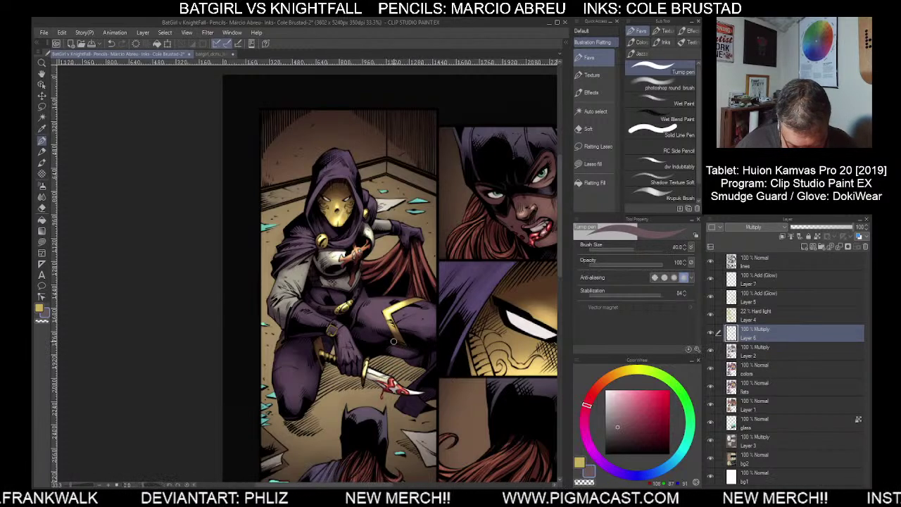
{"action": "key", "text": "bracketright"}
{"action": "key", "text": "bracketright"}
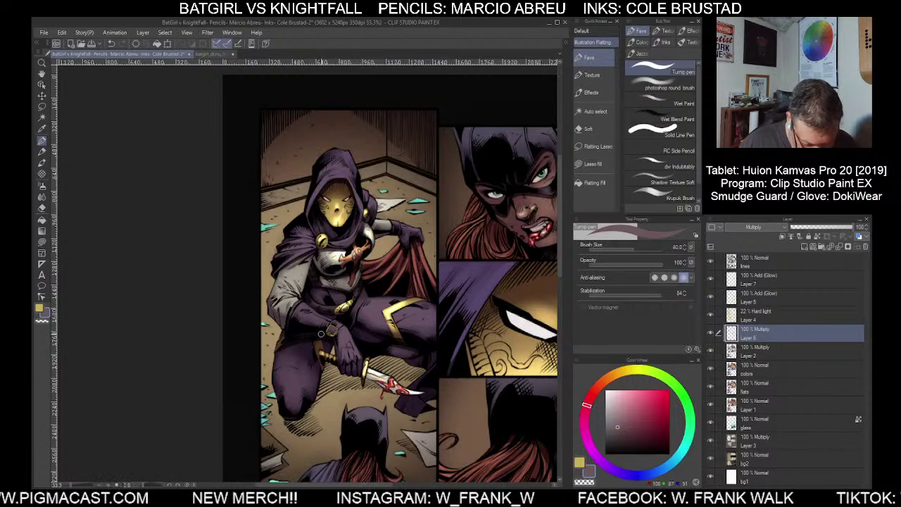
{"action": "key", "text": "bracketleft"}
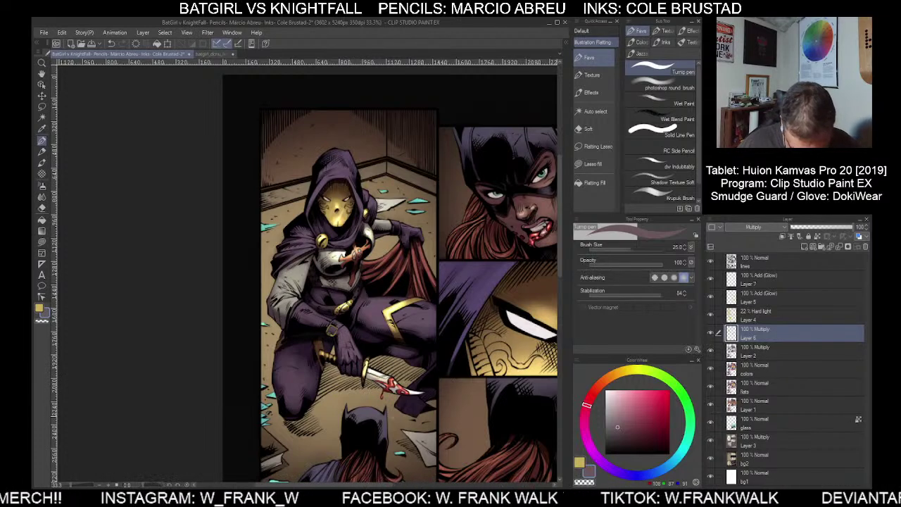
Paint shadows on Batgirl's hair and cape at the foot of the tall panel at brush sizes 25 and 50
{"action": "scroll", "coordinate": [450, 431], "scroll_direction": "down", "scroll_amount": 1}
{"action": "left_click_drag", "start_coordinate": [495, 428], "coordinate": [391, 322]}
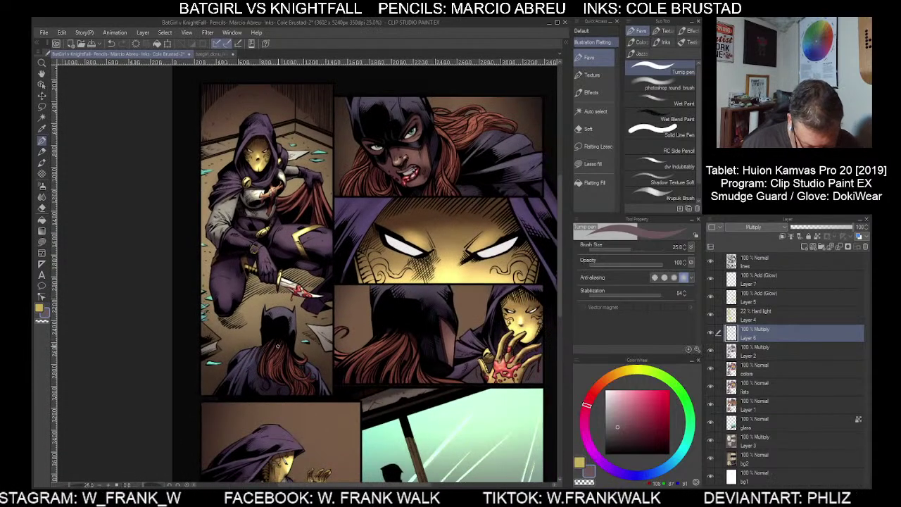
{"action": "key", "text": "]"}
{"action": "key", "text": "]"}
{"action": "key", "text": "]"}
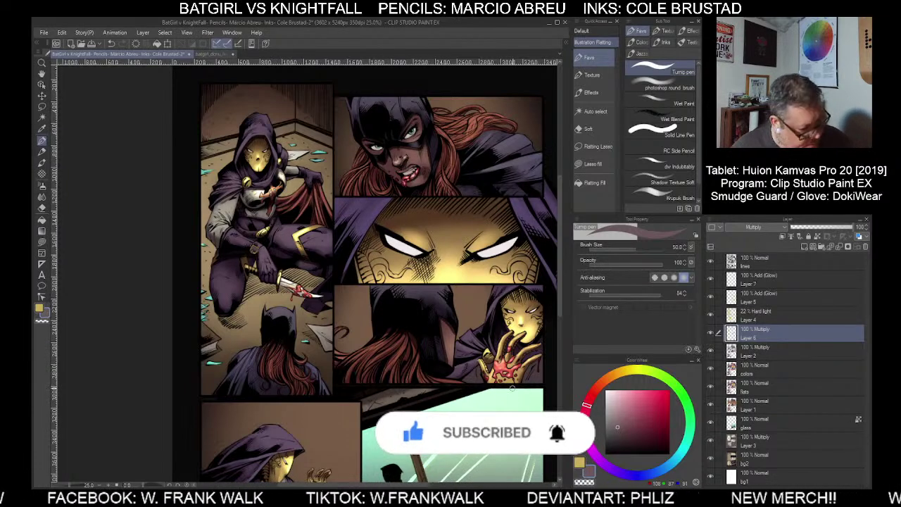
Add shadows to the hooded figure in the bloodied-hand panel at brush sizes 50 and 30
{"action": "left_click_drag", "start_coordinate": [503, 397], "coordinate": [457, 357]}
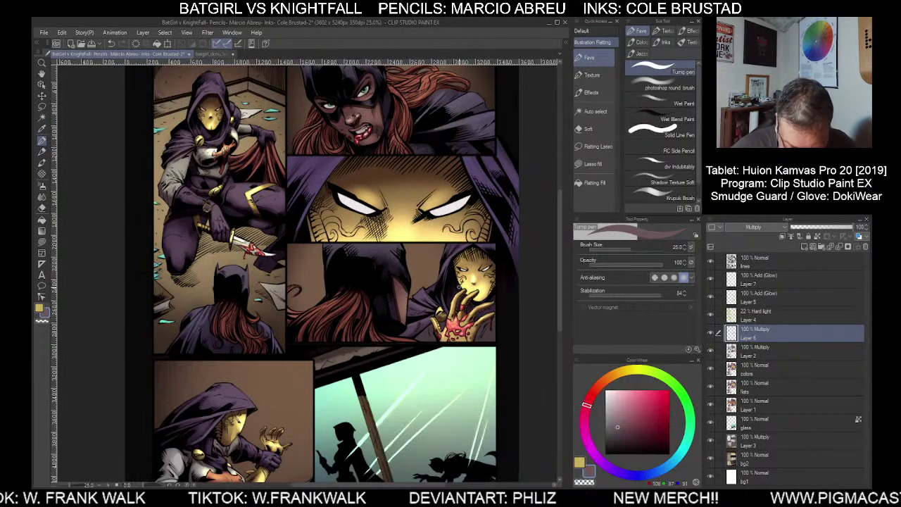
{"action": "key", "text": "bracketright"}
{"action": "key", "text": "bracketright"}
{"action": "key", "text": "bracketright"}
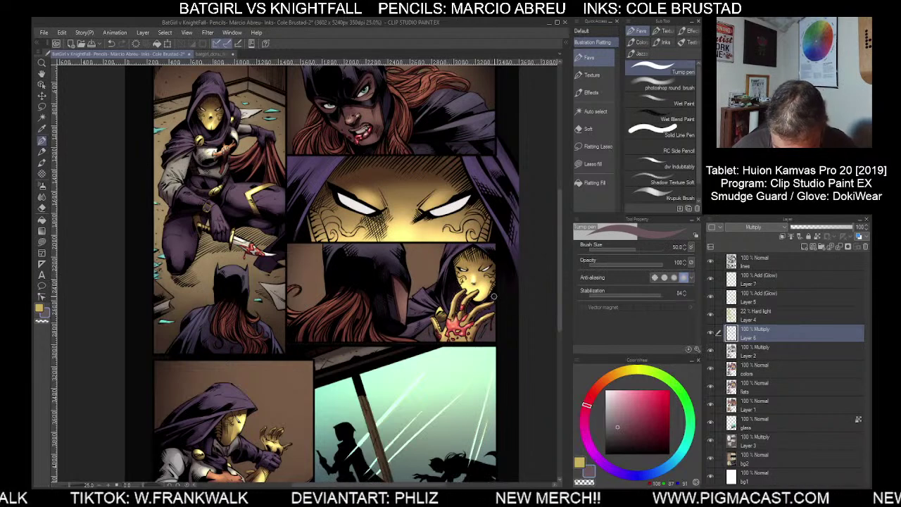
{"action": "key", "text": "bracketleft"}
{"action": "key", "text": "bracketleft"}
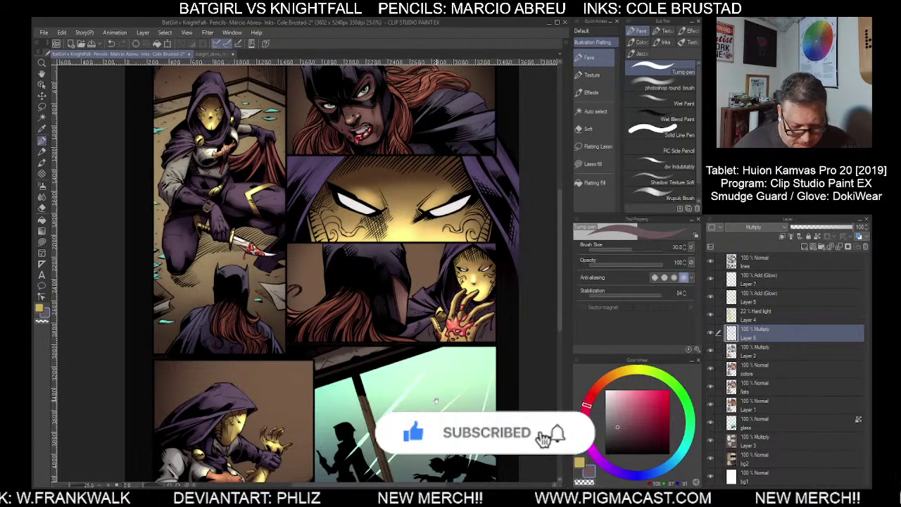
Paint shadows on the hooded figure's mask and collar in the arm-grabbing panel at brush size 30
{"action": "left_click_drag", "start_coordinate": [436, 401], "coordinate": [510, 310]}
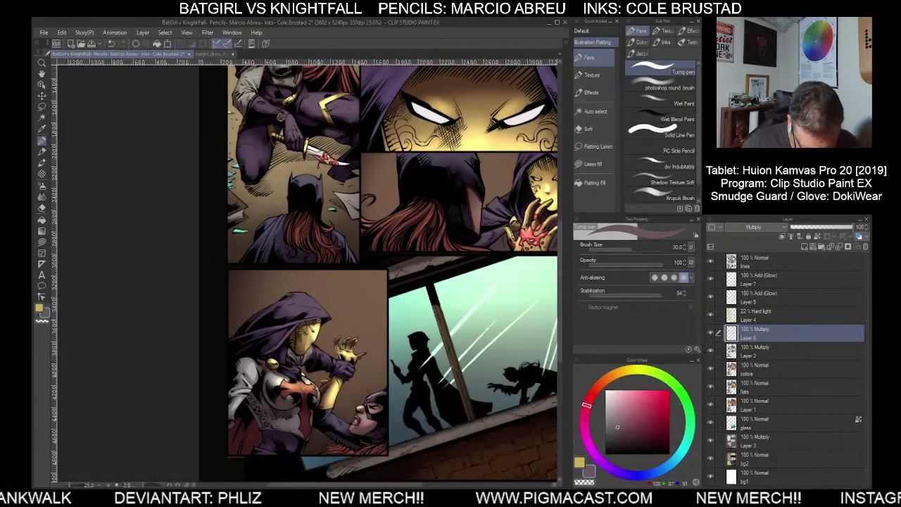
{"action": "left_click_drag", "start_coordinate": [321, 319], "coordinate": [302, 324]}
{"action": "key", "text": "ctrl+z"}
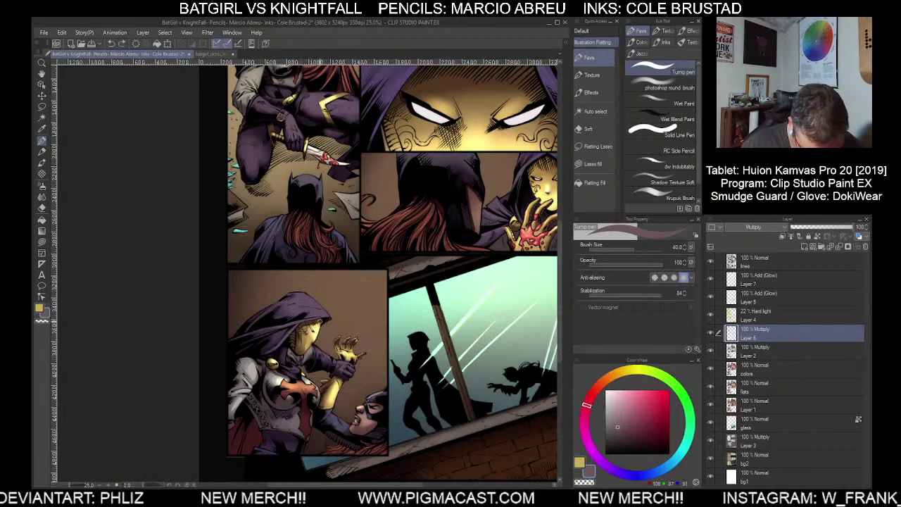
{"action": "key", "text": "bracketleft"}
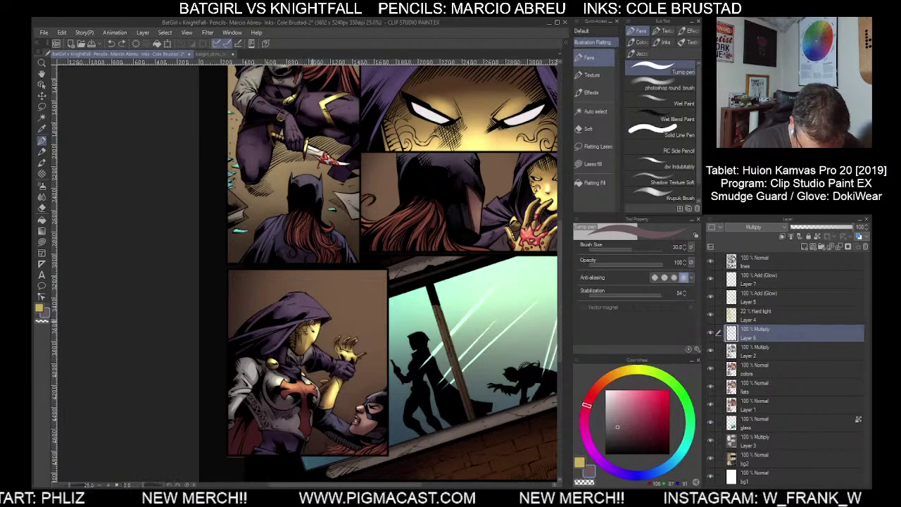
{"action": "left_click_drag", "start_coordinate": [293, 334], "coordinate": [290, 342]}
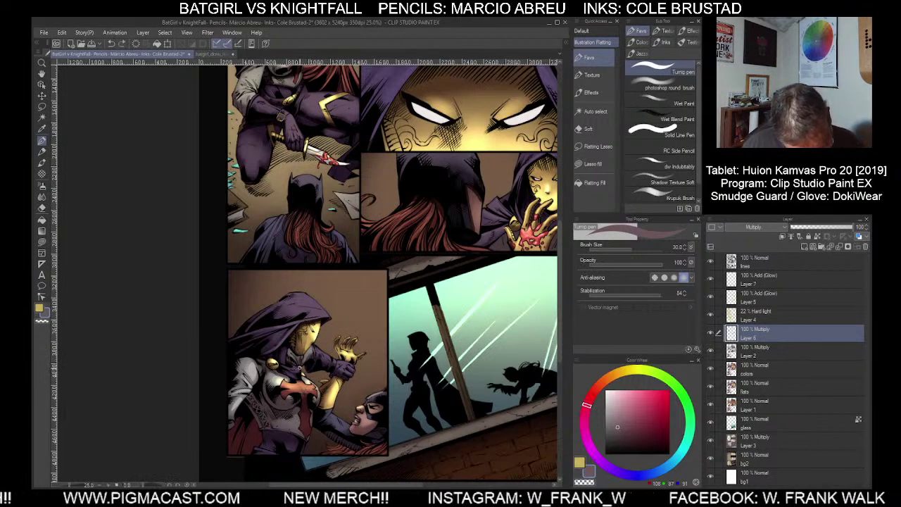
Shade the hooded figure's torso, sleeve and cape and Batgirl's hair in the arm-grabbing panel at brush sizes 40, 70 and 50
{"action": "key", "text": "]"}
{"action": "key", "text": "]"}
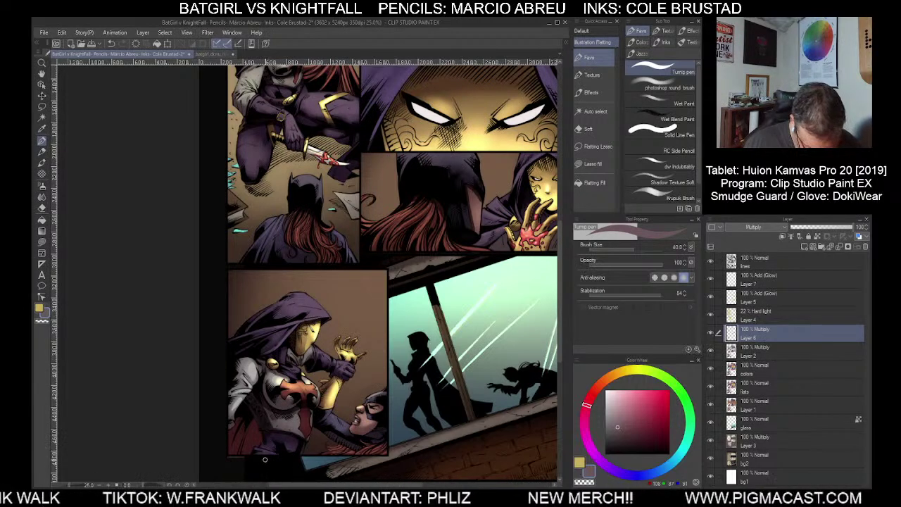
{"action": "key", "text": "]"}
{"action": "key", "text": "]"}
{"action": "key", "text": "]"}
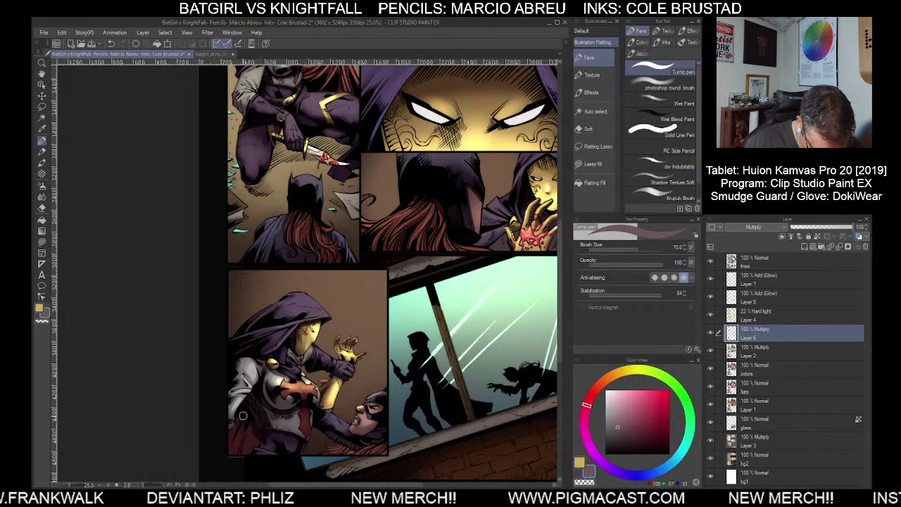
{"action": "key", "text": "bracketleft"}
{"action": "key", "text": "bracketleft"}
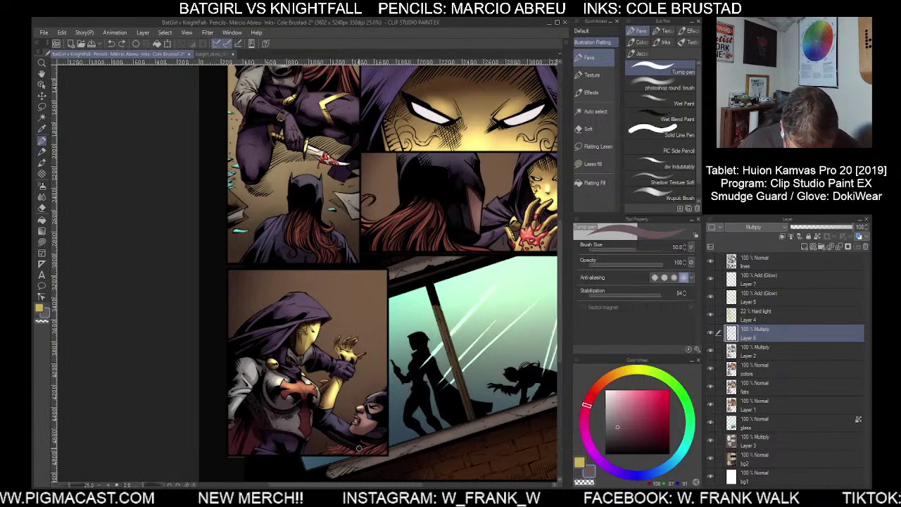
Paint fine shadows on Batgirl's face and cowl in the arm-grabbing panel at brush size 20
{"action": "scroll", "coordinate": [358, 452], "scroll_direction": "up", "scroll_amount": 1}
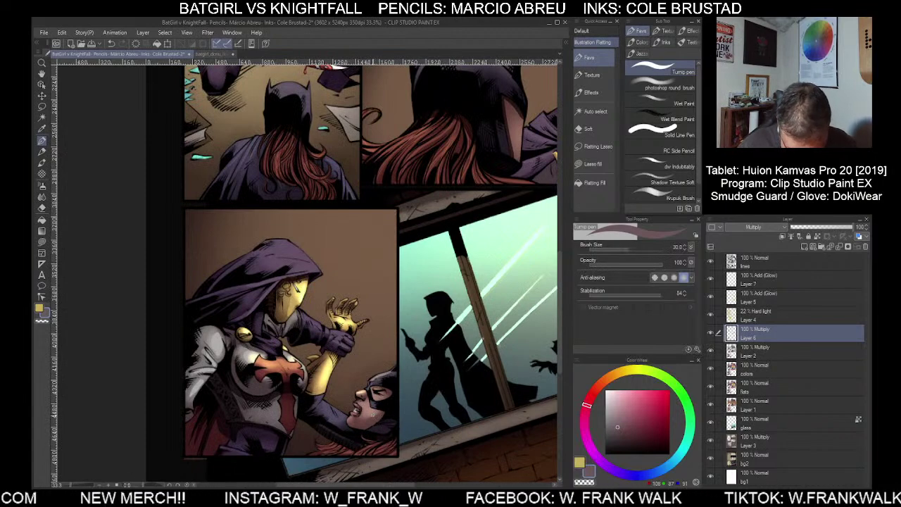
{"action": "scroll", "coordinate": [385, 409], "scroll_direction": "up", "scroll_amount": 2}
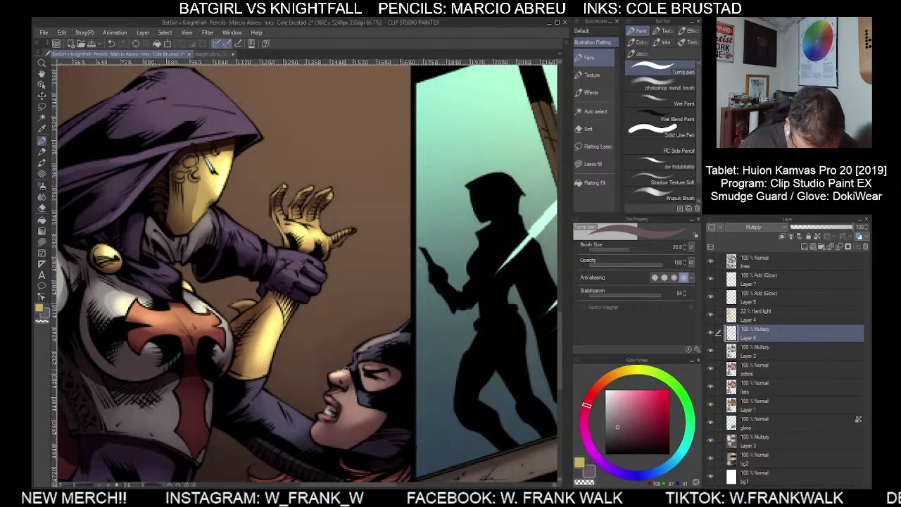
{"action": "mouse_move", "coordinate": [350, 391]}
{"action": "left_mouse_down"}
{"action": "mouse_move", "coordinate": [363, 408]}
{"action": "mouse_move", "coordinate": [384, 413]}
{"action": "left_mouse_up"}
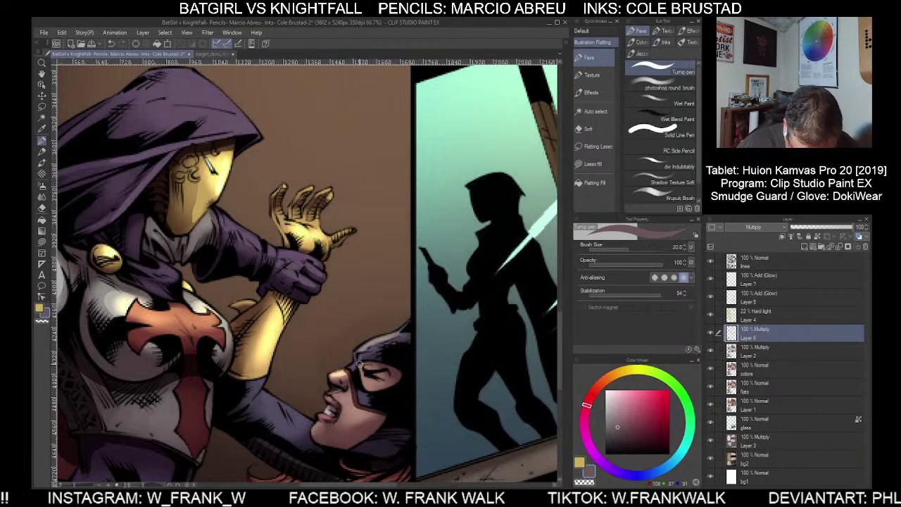
{"action": "left_click_drag", "start_coordinate": [358, 364], "coordinate": [402, 377]}
Add a layer above the line art, set it to Color blending and fill it with white for a grayscale value check
{"action": "scroll", "coordinate": [400, 424], "scroll_direction": "down", "scroll_amount": 3}
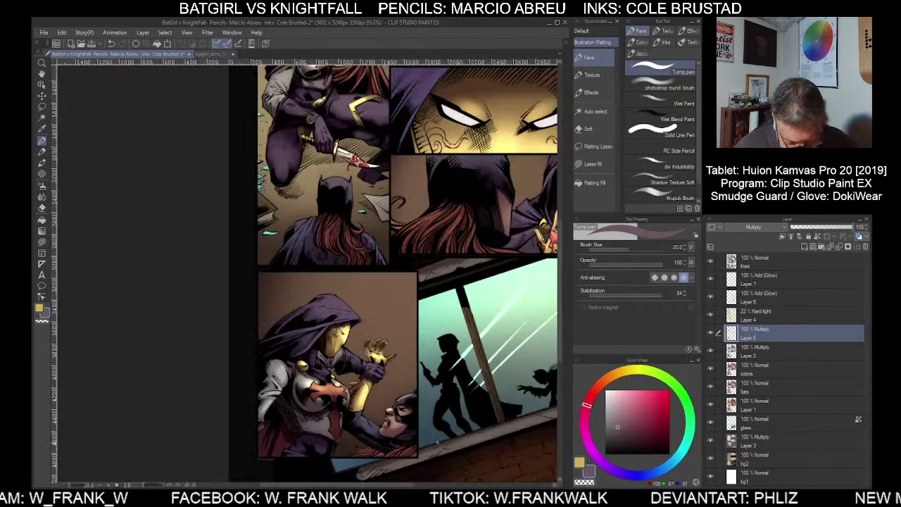
{"action": "scroll", "coordinate": [462, 454], "scroll_direction": "down", "scroll_amount": 2}
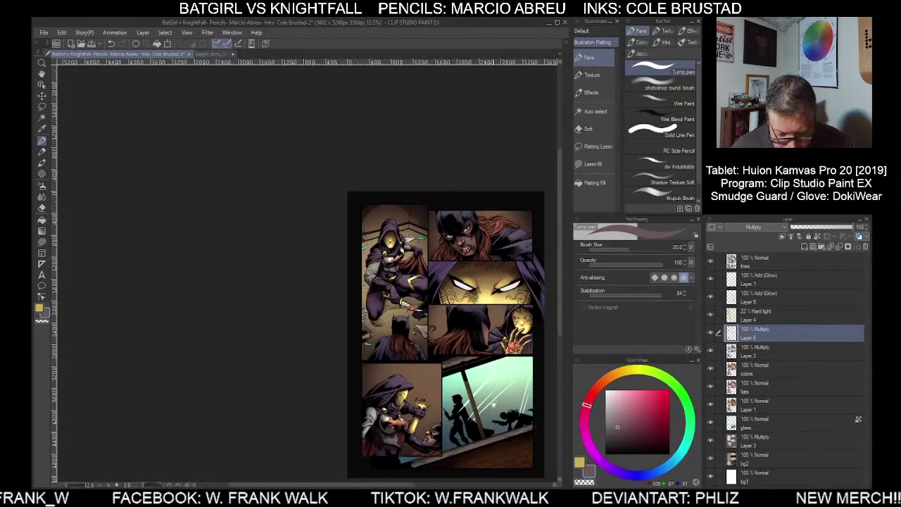
{"action": "left_click_drag", "start_coordinate": [497, 437], "coordinate": [380, 400]}
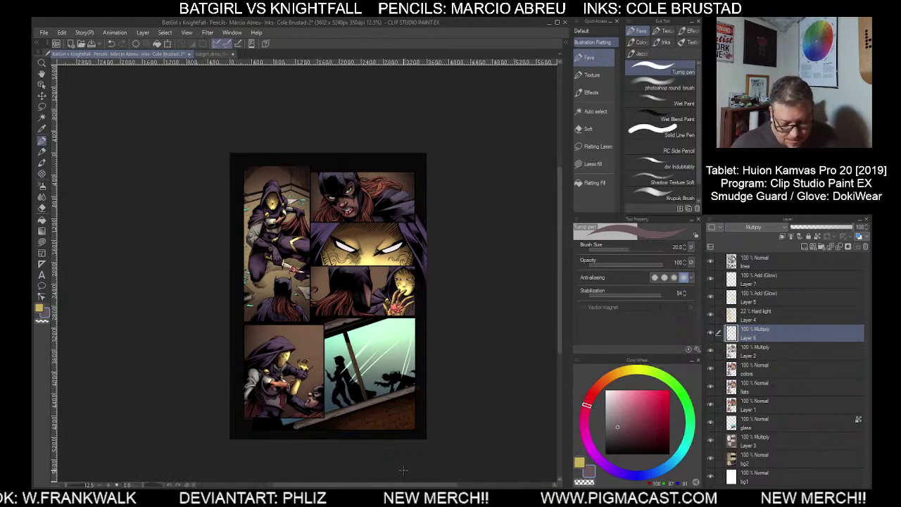
{"action": "left_click", "coordinate": [751, 265]}
{"action": "left_click", "coordinate": [802, 244]}
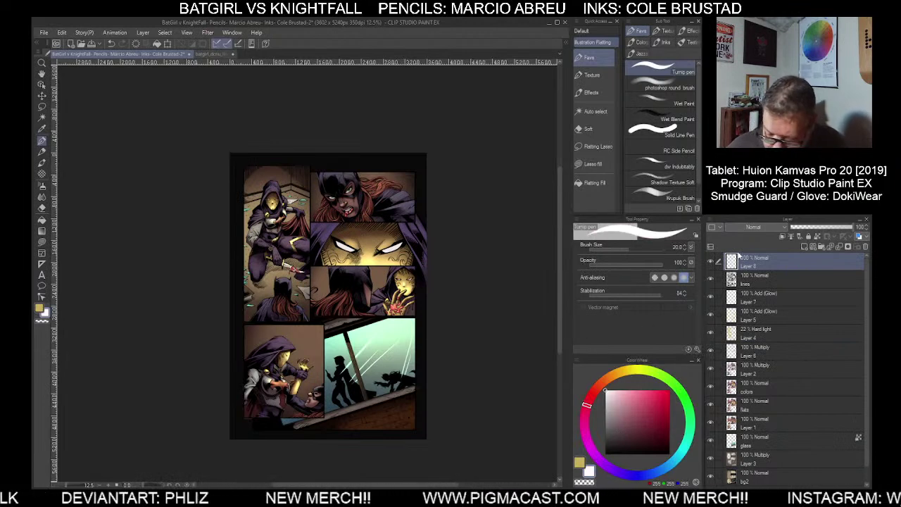
{"action": "left_click", "coordinate": [751, 227]}
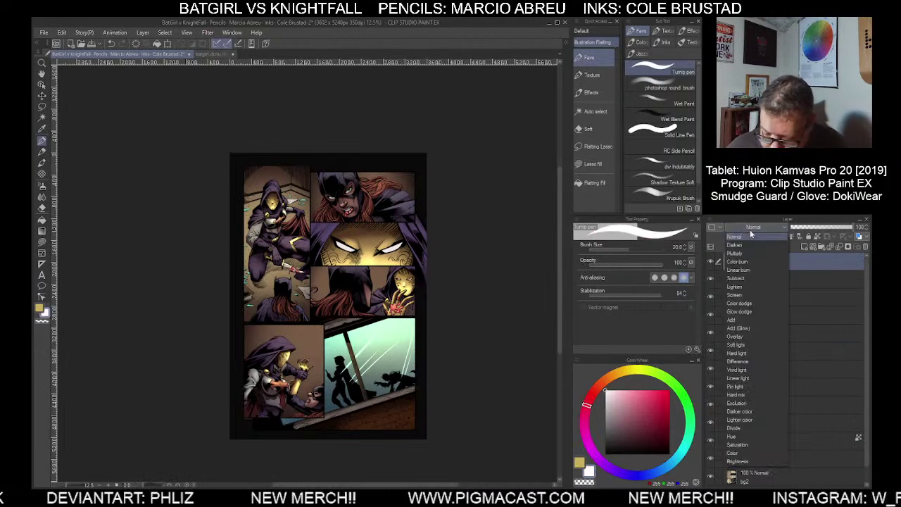
{"action": "left_click", "coordinate": [741, 452]}
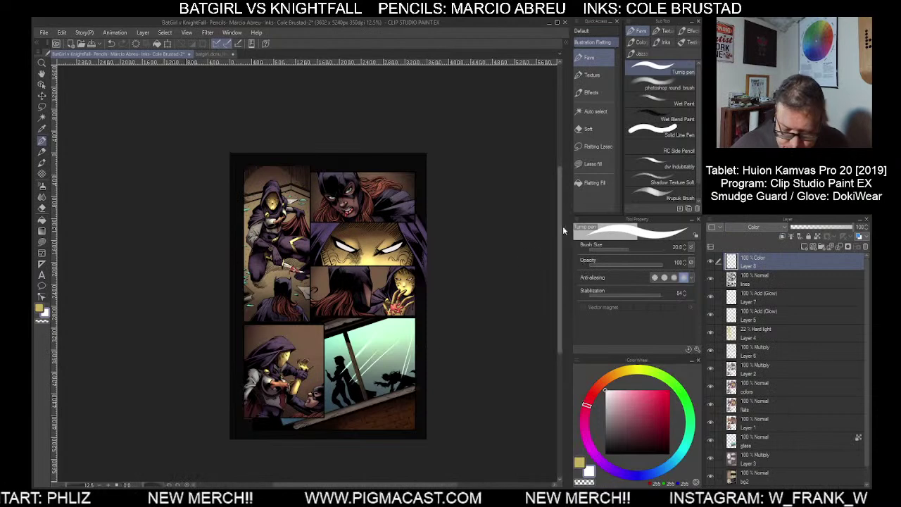
{"action": "left_click", "coordinate": [595, 183]}
{"action": "left_click", "coordinate": [350, 403]}
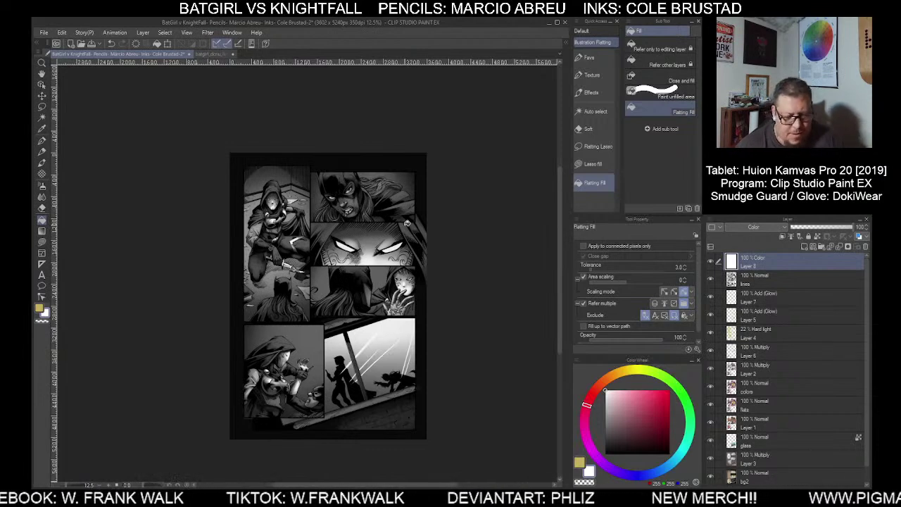
Hide the white Color layer, select Layer 1 and auto-select Batgirl's areas across all panels
{"action": "left_click", "coordinate": [710, 262]}
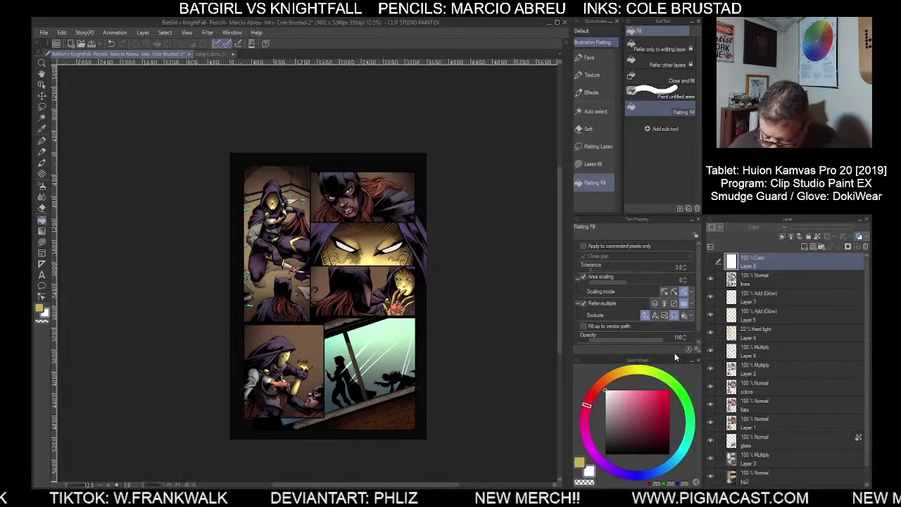
{"action": "left_click", "coordinate": [756, 421]}
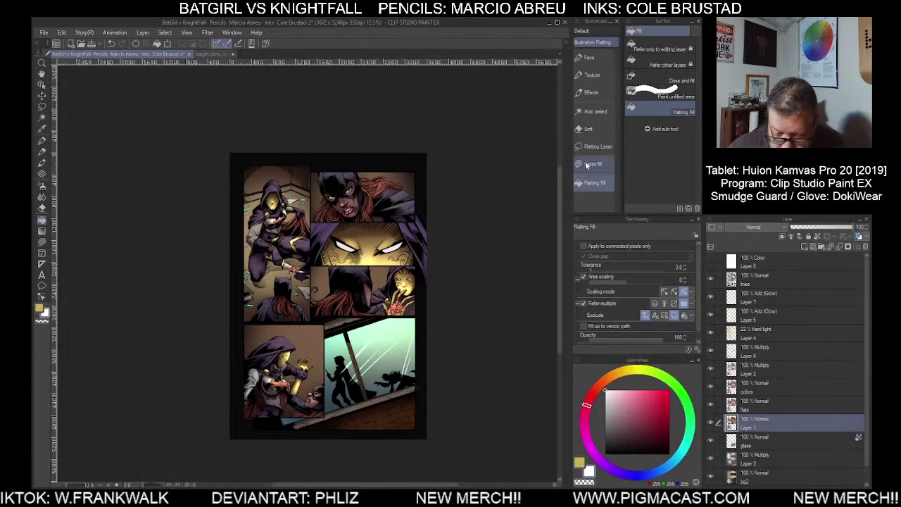
{"action": "left_click", "coordinate": [595, 112]}
{"action": "left_click", "coordinate": [395, 204]}
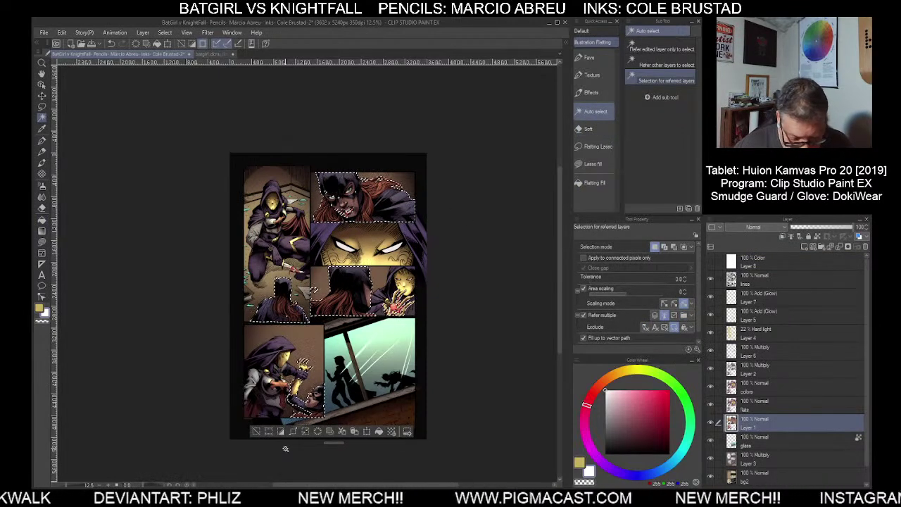
On the colors layer, adjust Batgirl's selected areas to saturation 4 and luminosity 17 with Hue/Saturation/Luminosity
{"action": "left_click", "coordinate": [767, 386]}
{"action": "key", "text": "ctrl+u"}
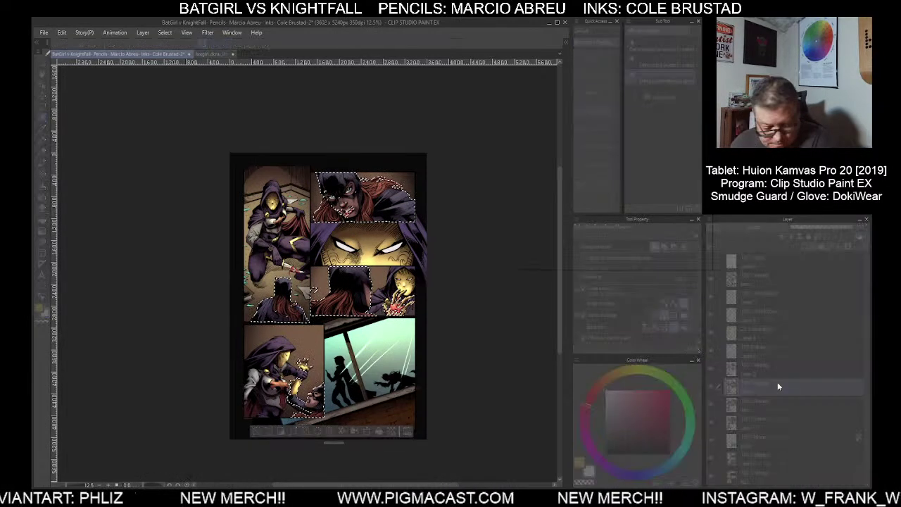
{"action": "left_click", "coordinate": [603, 239]}
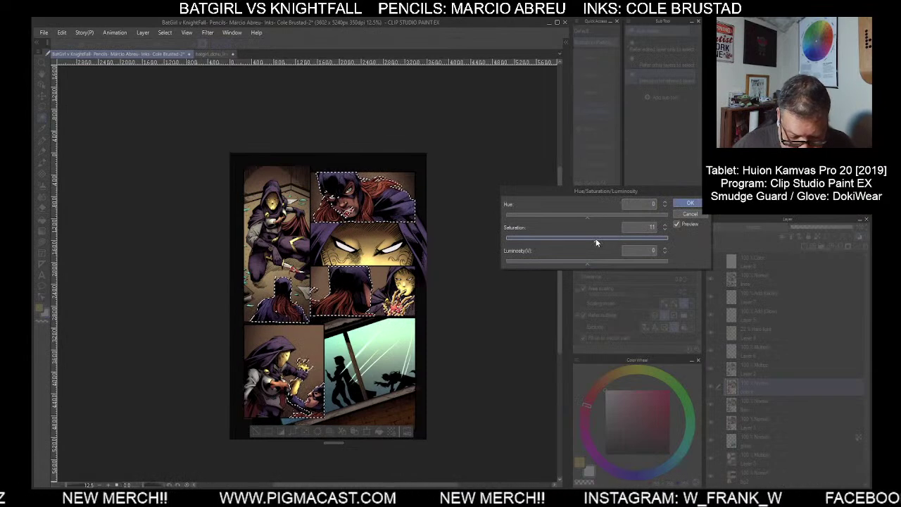
{"action": "left_click", "coordinate": [596, 238]}
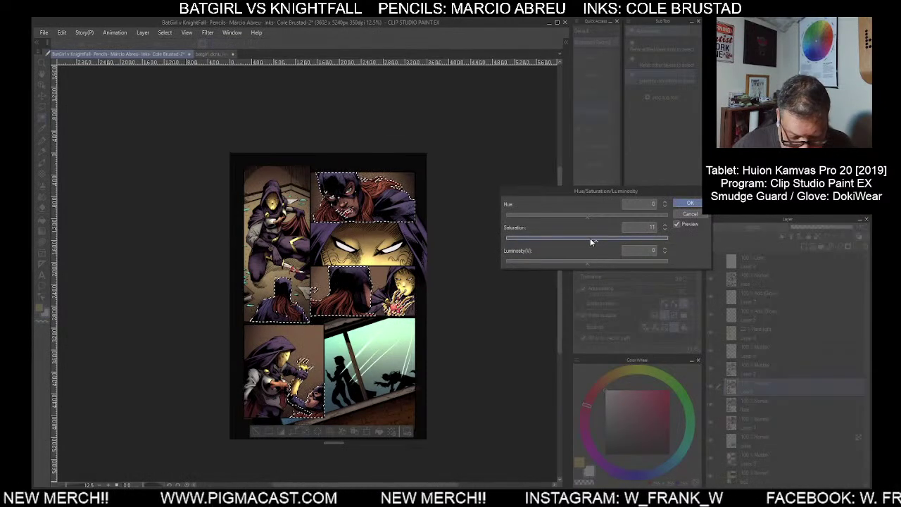
{"action": "left_click", "coordinate": [589, 240]}
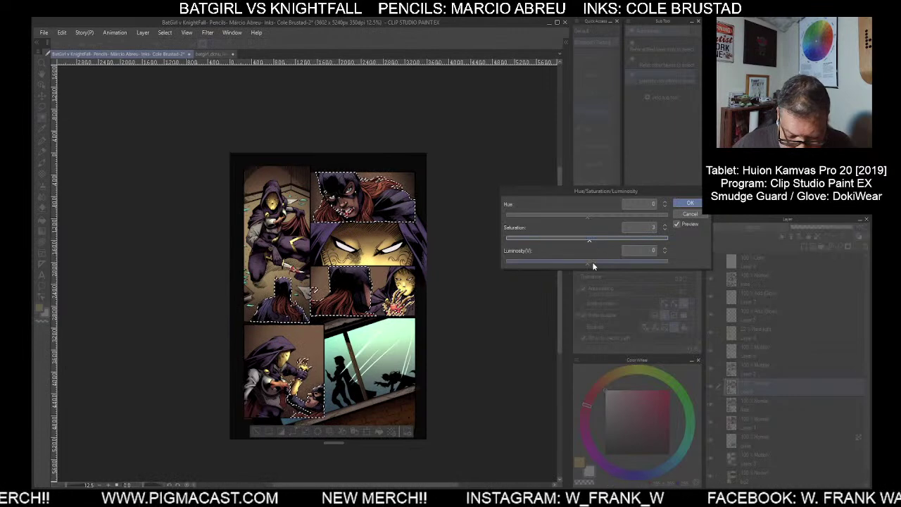
{"action": "left_click", "coordinate": [595, 262]}
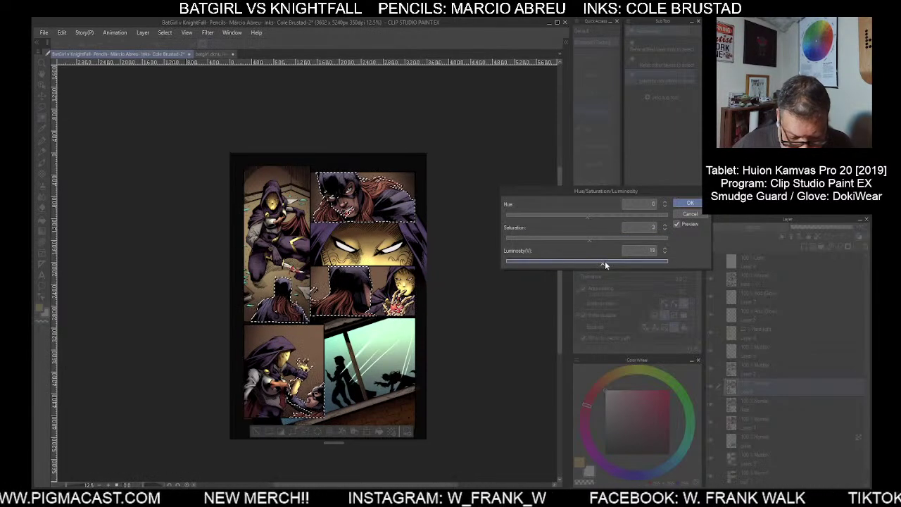
{"action": "left_click", "coordinate": [615, 262]}
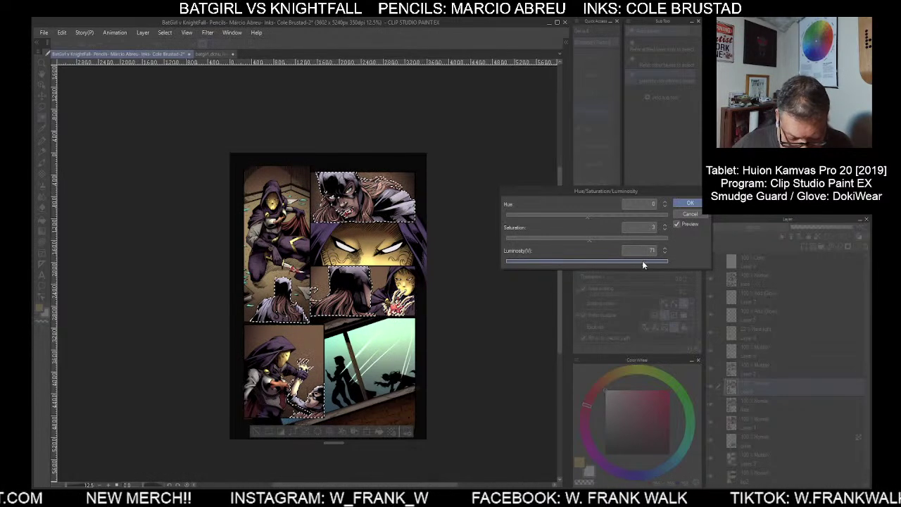
{"action": "left_click", "coordinate": [615, 263]}
{"action": "left_click_drag", "start_coordinate": [609, 266], "coordinate": [601, 265]}
{"action": "left_click", "coordinate": [601, 262]}
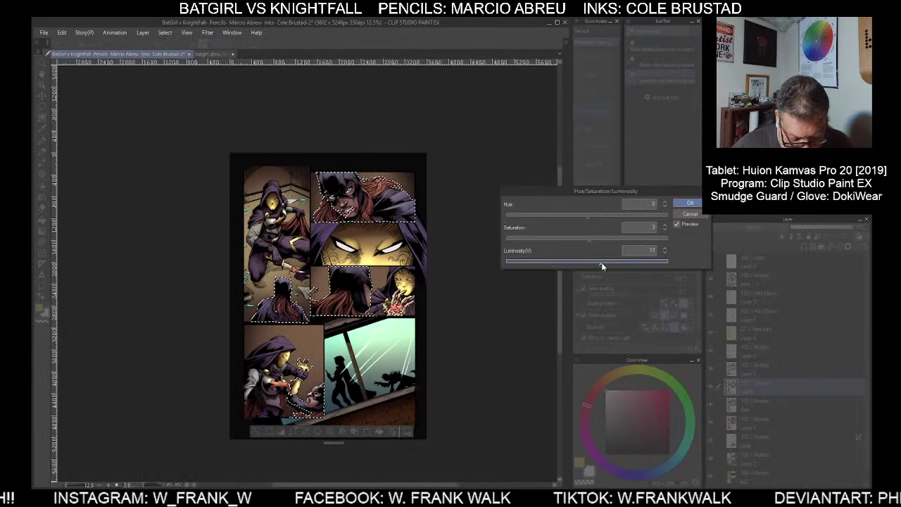
{"action": "left_click", "coordinate": [665, 226]}
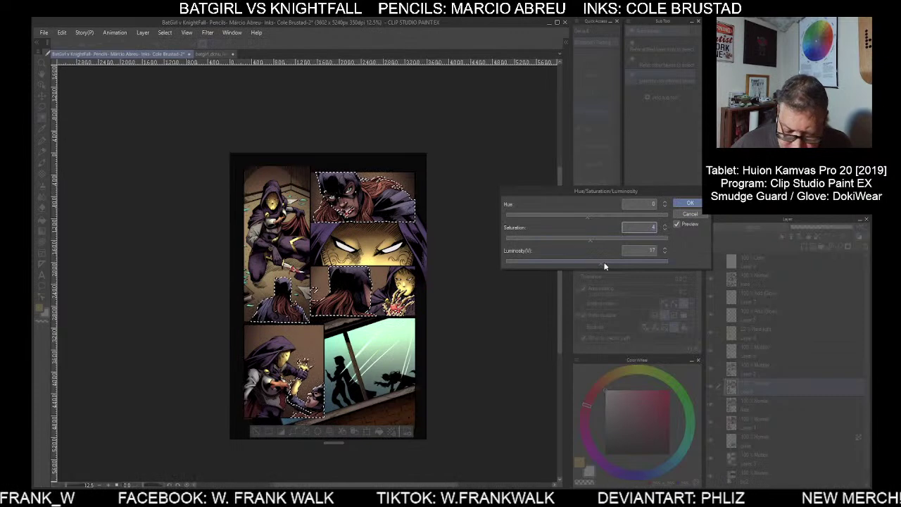
{"action": "left_click", "coordinate": [686, 204]}
Deselect and briefly show the white Color layer to check the page's values in grayscale
{"action": "left_click", "coordinate": [259, 431]}
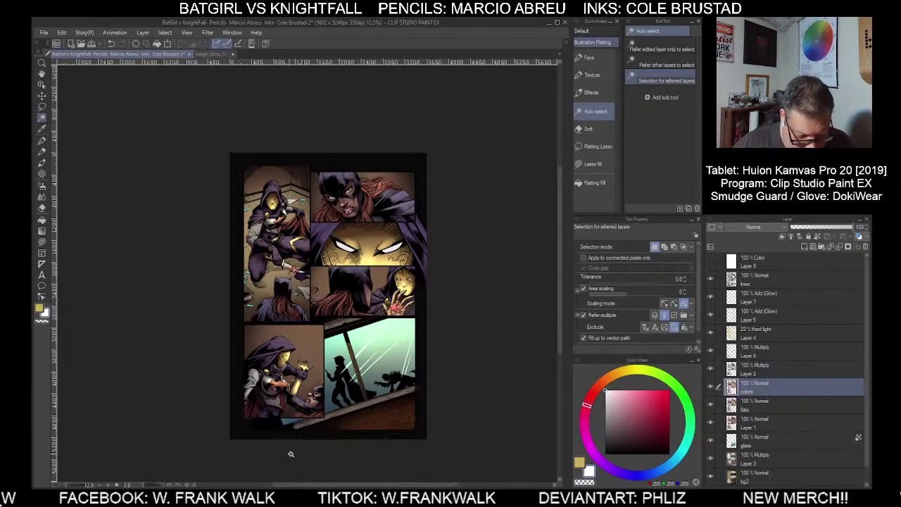
{"action": "left_click", "coordinate": [709, 261]}
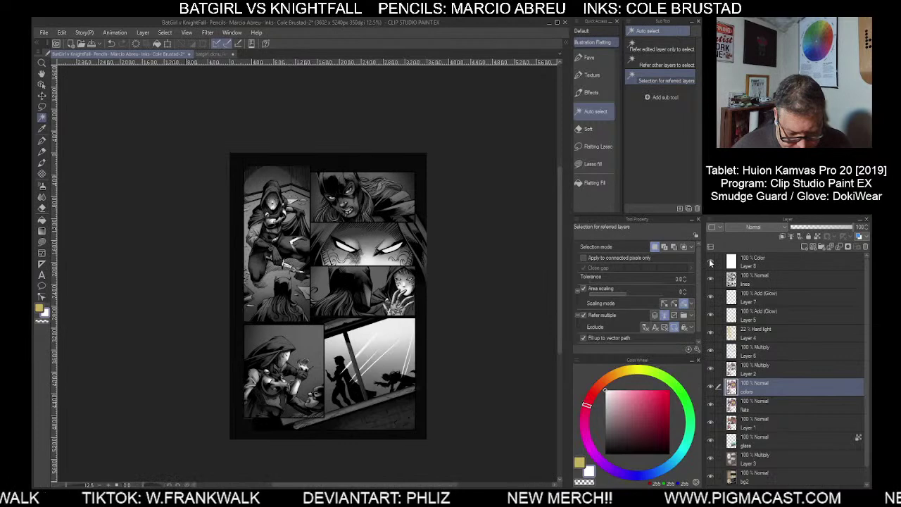
{"action": "left_click", "coordinate": [711, 262]}
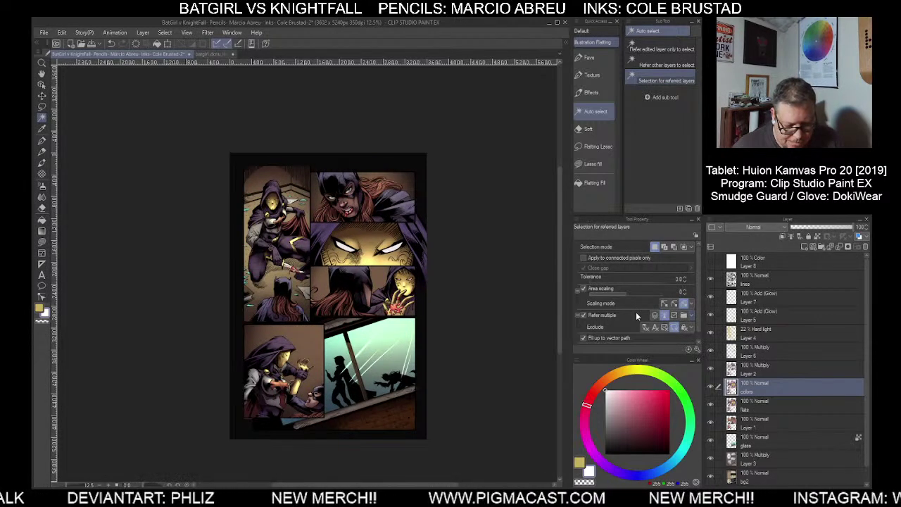
Ready the Soft airbrush at size 70 on the Add (Glow) Layer 5 for highlights on Batgirl
{"action": "left_click", "coordinate": [767, 321]}
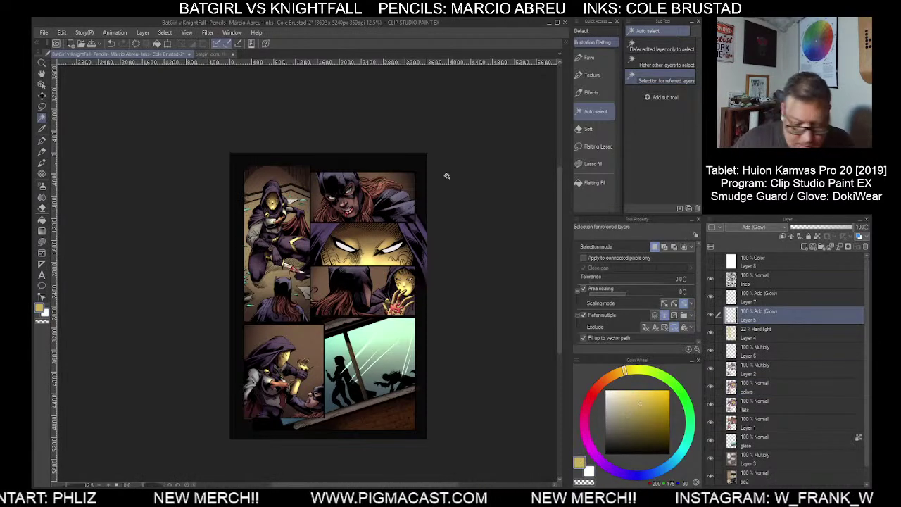
{"action": "left_click", "coordinate": [42, 186]}
{"action": "scroll", "coordinate": [368, 200], "scroll_direction": "up", "scroll_amount": 2}
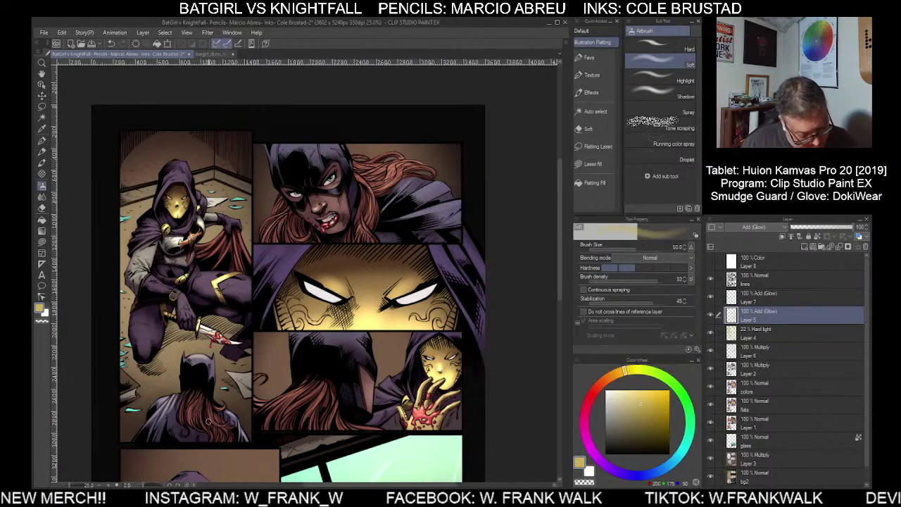
{"action": "key", "text": "bracketright"}
{"action": "key", "text": "bracketright"}
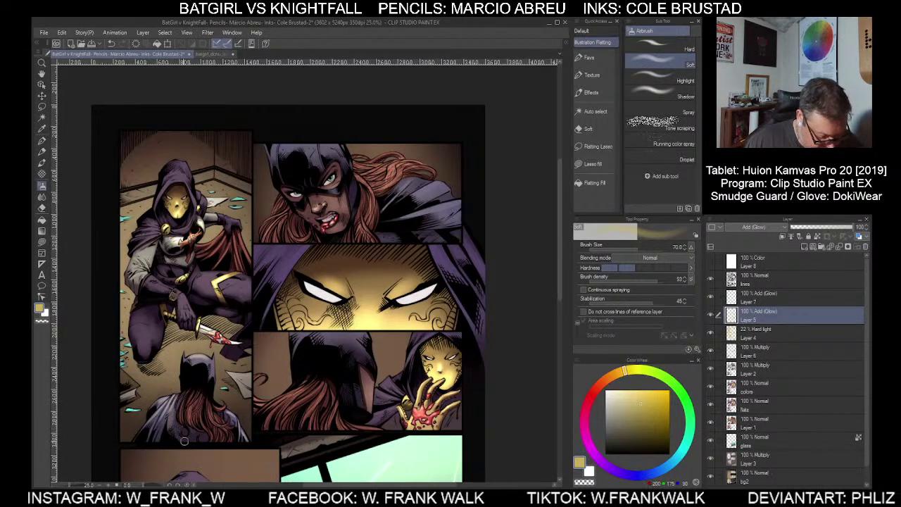
{"action": "scroll", "coordinate": [293, 425], "scroll_direction": "down", "scroll_amount": 6}
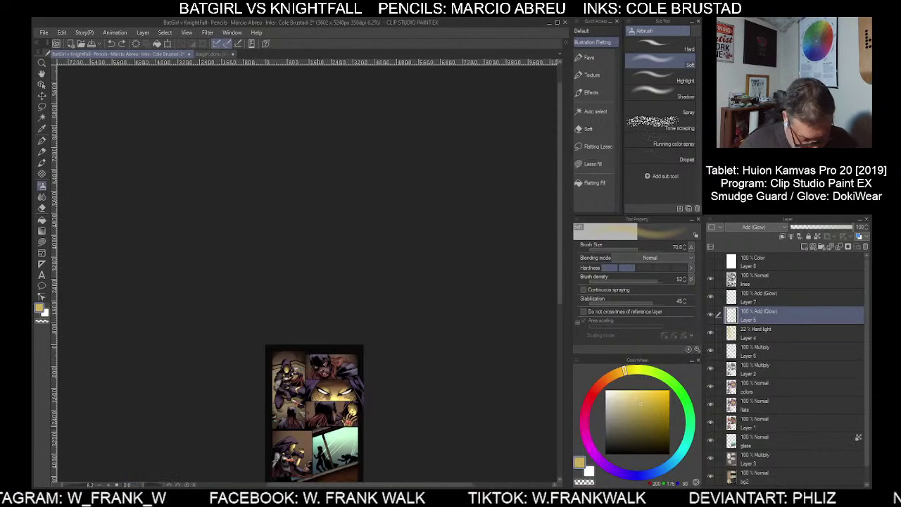
{"action": "scroll", "coordinate": [314, 424], "scroll_direction": "up", "scroll_amount": 6}
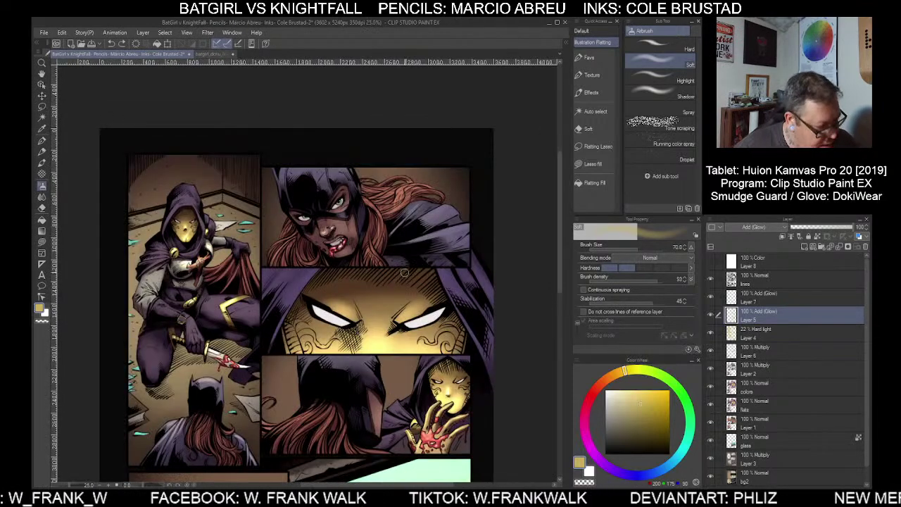
Try yellow glow strokes on Batgirl's cape in the close-up panel at brush size 70, and undo them
{"action": "left_click_drag", "start_coordinate": [405, 273], "coordinate": [374, 322]}
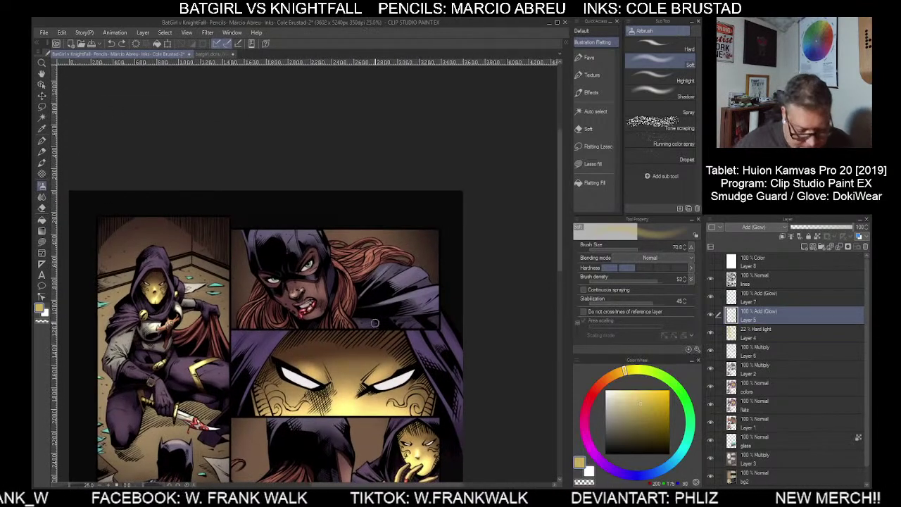
{"action": "key", "text": "bracketright"}
{"action": "key", "text": "bracketright"}
{"action": "key", "text": "bracketright"}
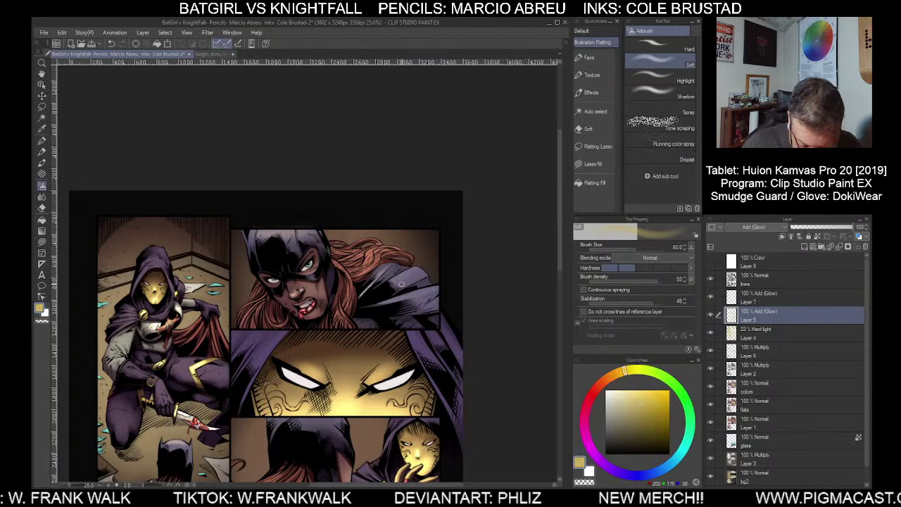
{"action": "left_click_drag", "start_coordinate": [390, 284], "coordinate": [434, 260]}
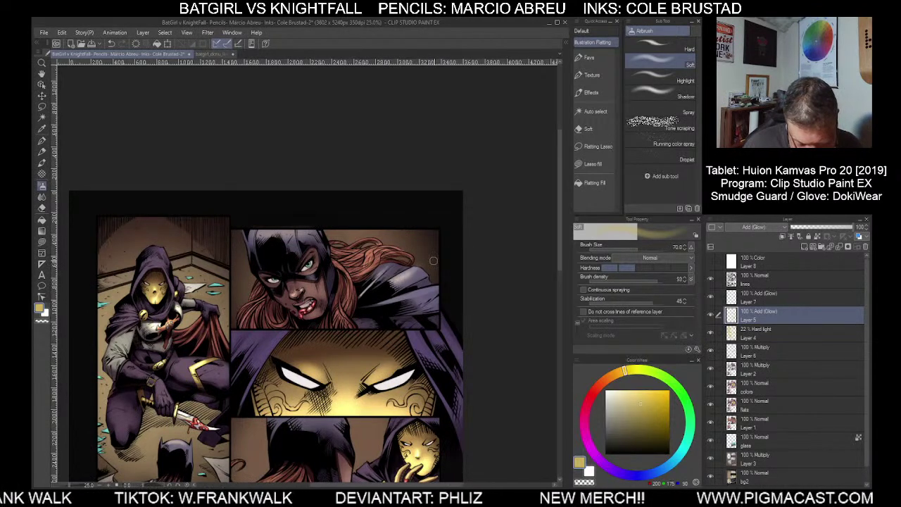
{"action": "left_click_drag", "start_coordinate": [381, 301], "coordinate": [463, 284]}
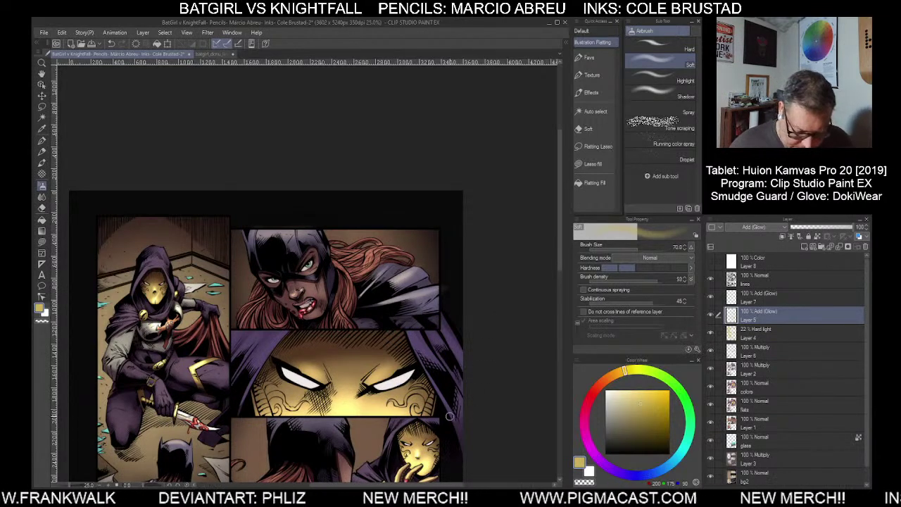
{"action": "key", "text": "ctrl+z"}
{"action": "key", "text": "ctrl+z"}
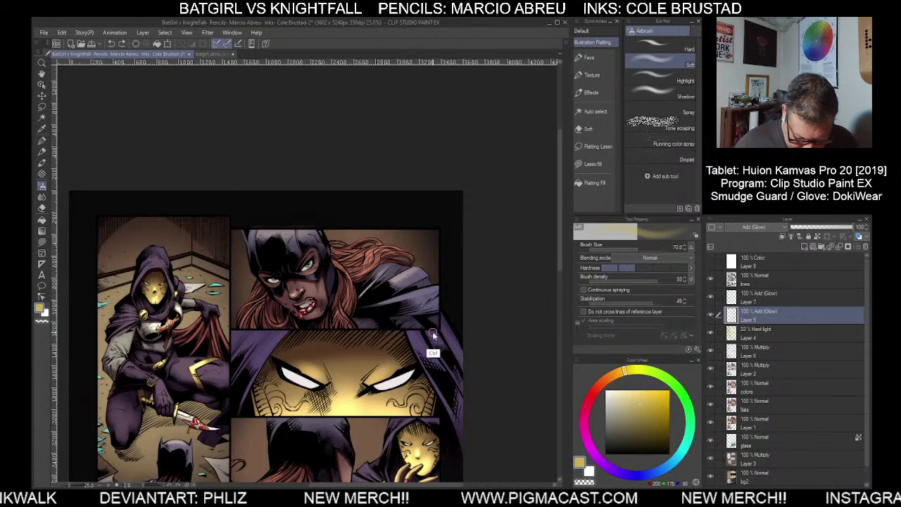
{"action": "key", "text": "ctrl+z"}
Auto-select Batgirl's cowl and cape from the flats layer, airbrush yellow glow within them on Layer 5 at size 170, and deselect
{"action": "left_click", "coordinate": [595, 112]}
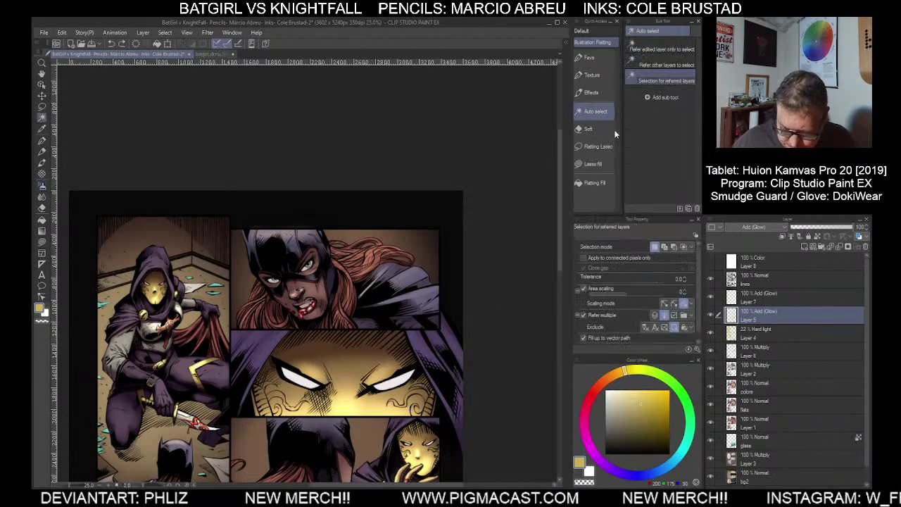
{"action": "left_click", "coordinate": [752, 410]}
{"action": "left_click", "coordinate": [415, 295]}
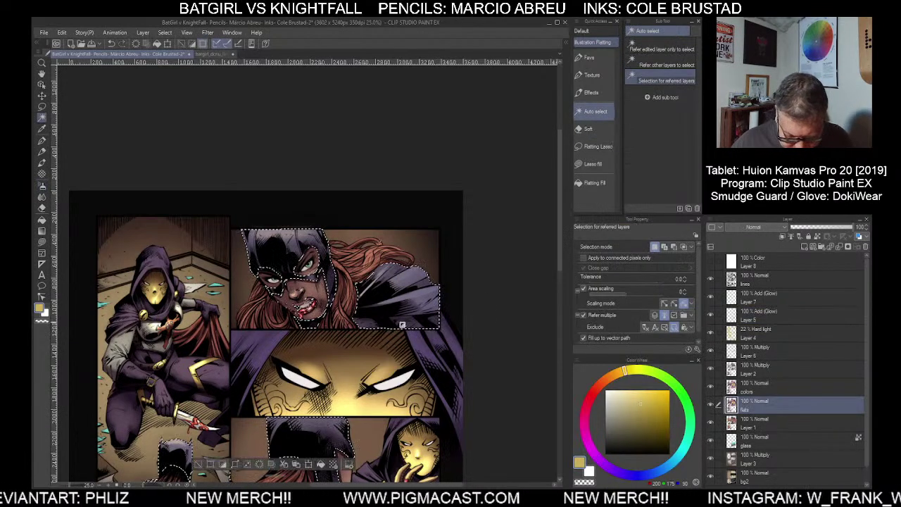
{"action": "left_click", "coordinate": [760, 296]}
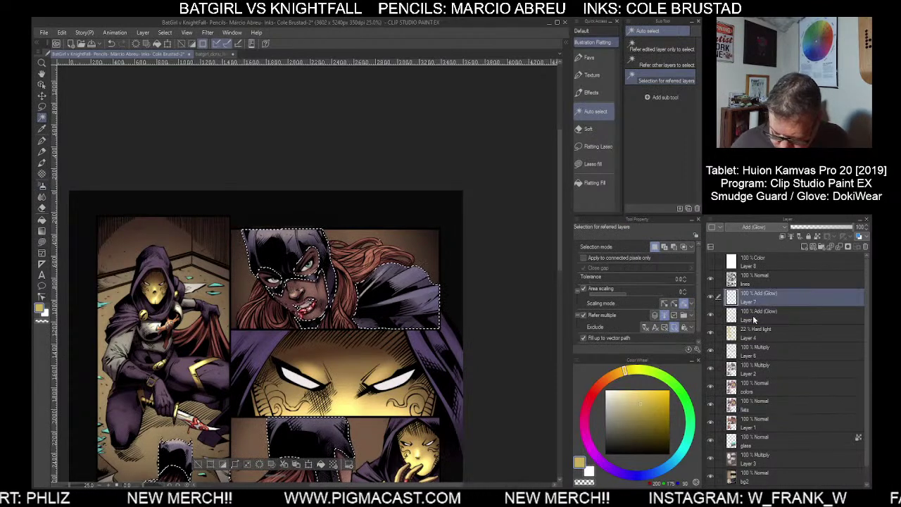
{"action": "left_click", "coordinate": [746, 318]}
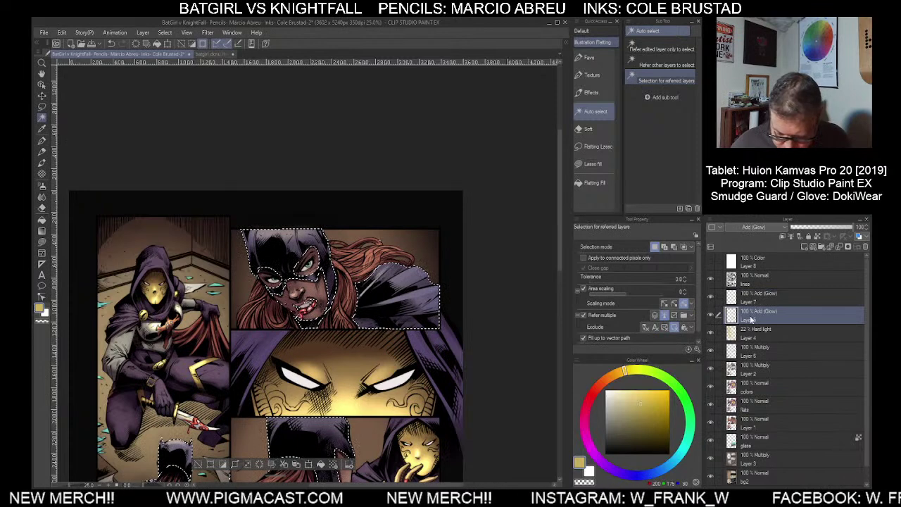
{"action": "left_click", "coordinate": [42, 185]}
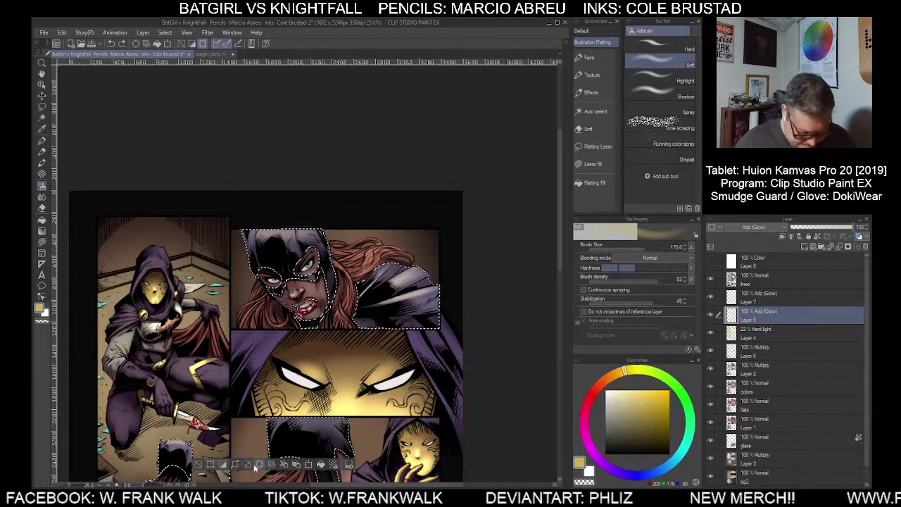
{"action": "left_click", "coordinate": [198, 464]}
Soften the glow on Layer 5 using the Soft airbrush with transparent color at size 800
{"action": "scroll", "coordinate": [309, 430], "scroll_direction": "down", "scroll_amount": 2}
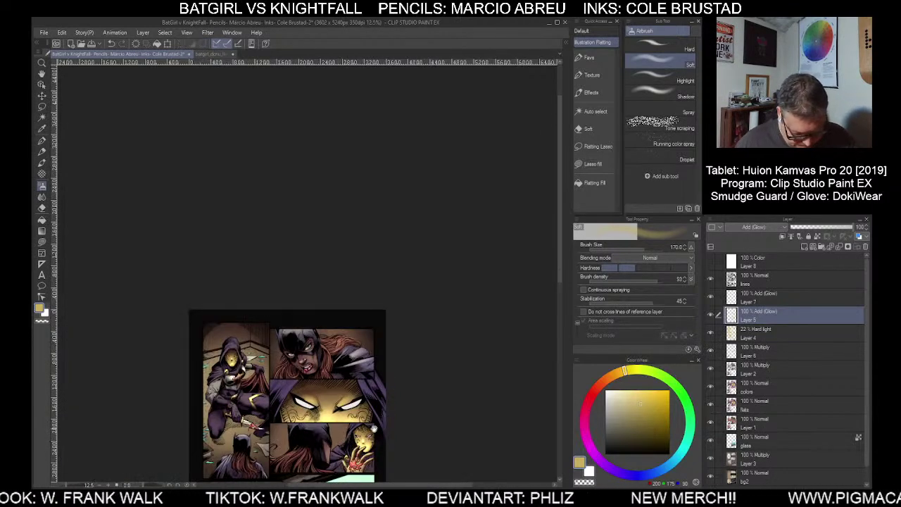
{"action": "left_click_drag", "start_coordinate": [374, 426], "coordinate": [443, 348]}
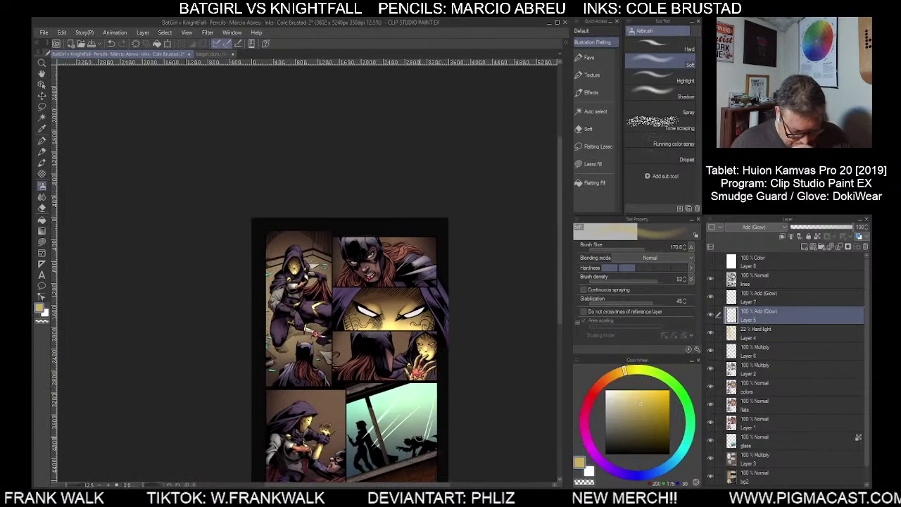
{"action": "left_click", "coordinate": [590, 471]}
{"action": "key", "text": "bracketright"}
{"action": "key", "text": "bracketright"}
{"action": "key", "text": "bracketright"}
{"action": "key", "text": "bracketright"}
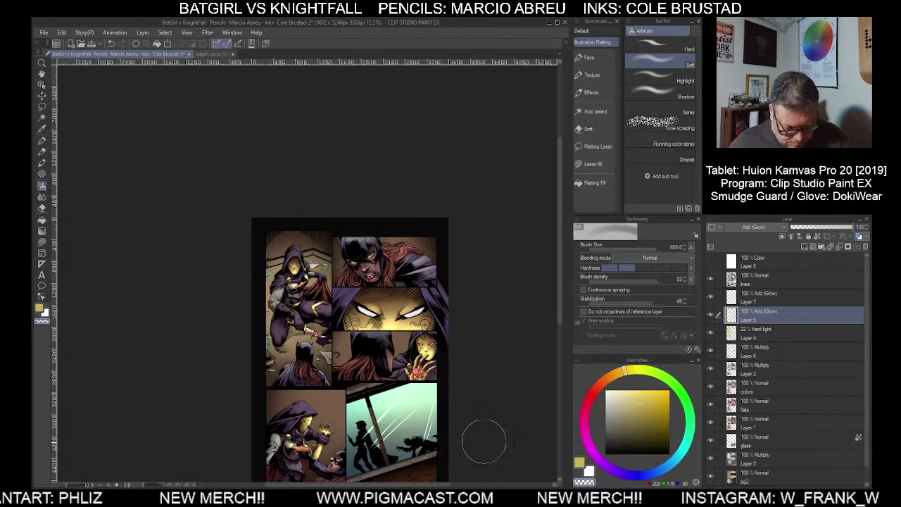
{"action": "left_click_drag", "start_coordinate": [501, 423], "coordinate": [500, 412]}
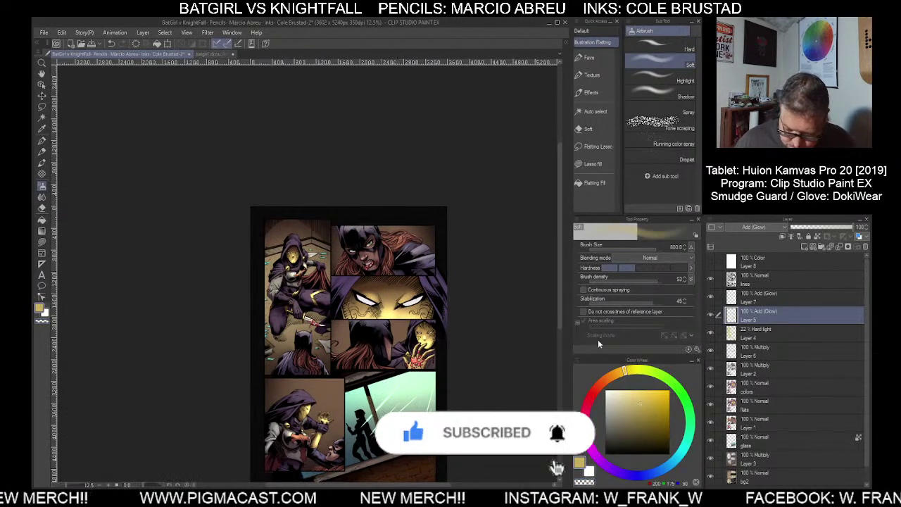
Airbrush a yellow glow along Batgirl's arm in the arm-grabbing panel on Layer 5 at brush size 50
{"action": "scroll", "coordinate": [325, 470], "scroll_direction": "up", "scroll_amount": 3}
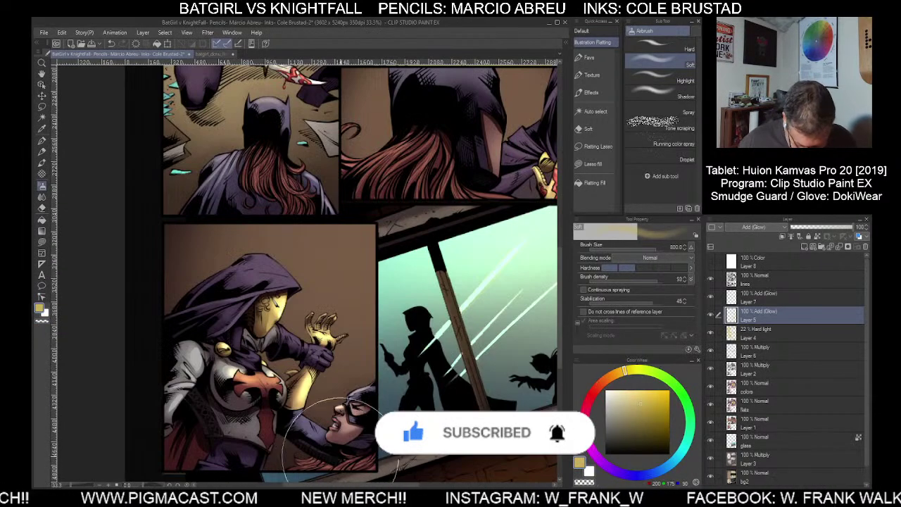
{"action": "key", "text": "["}
{"action": "key", "text": "["}
{"action": "key", "text": "["}
{"action": "key", "text": "["}
{"action": "key", "text": "["}
{"action": "key", "text": "["}
{"action": "key", "text": "["}
{"action": "key", "text": "["}
{"action": "key", "text": "["}
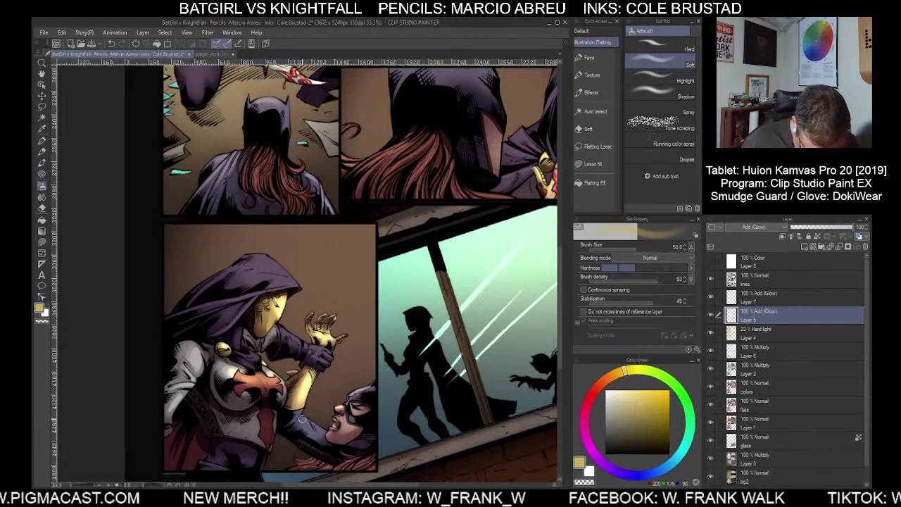
{"action": "left_click_drag", "start_coordinate": [303, 420], "coordinate": [324, 432]}
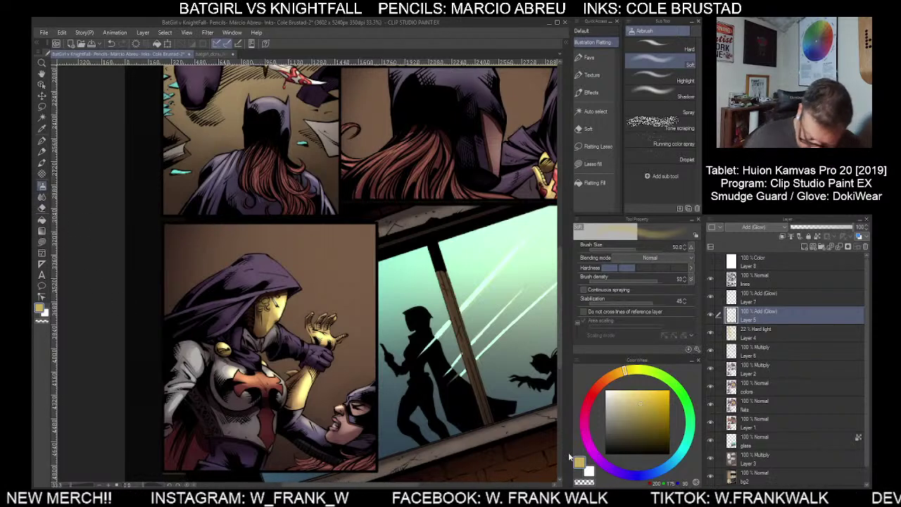
Fade the glow on Batgirl's arm in the arm-grabbing panel with transparent color at brush size 200
{"action": "left_click", "coordinate": [584, 482]}
{"action": "key", "text": "bracketright"}
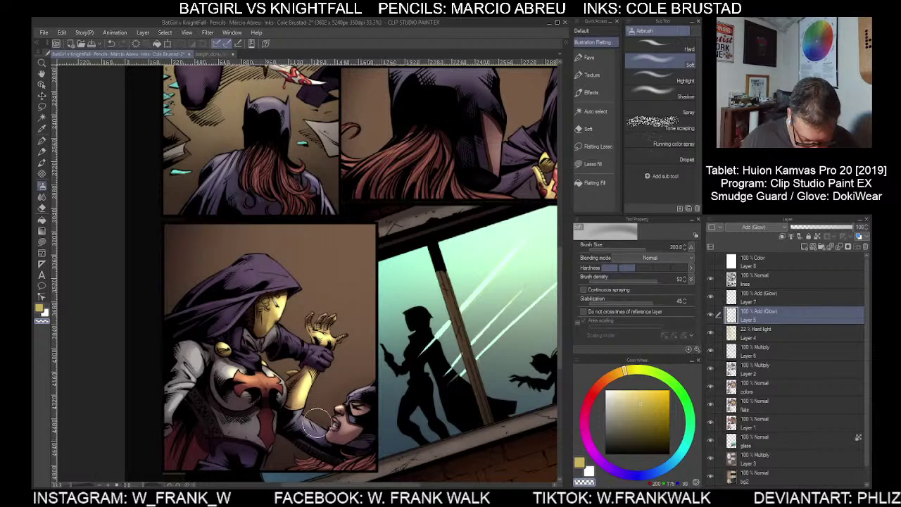
{"action": "scroll", "coordinate": [444, 468], "scroll_direction": "down", "scroll_amount": 1}
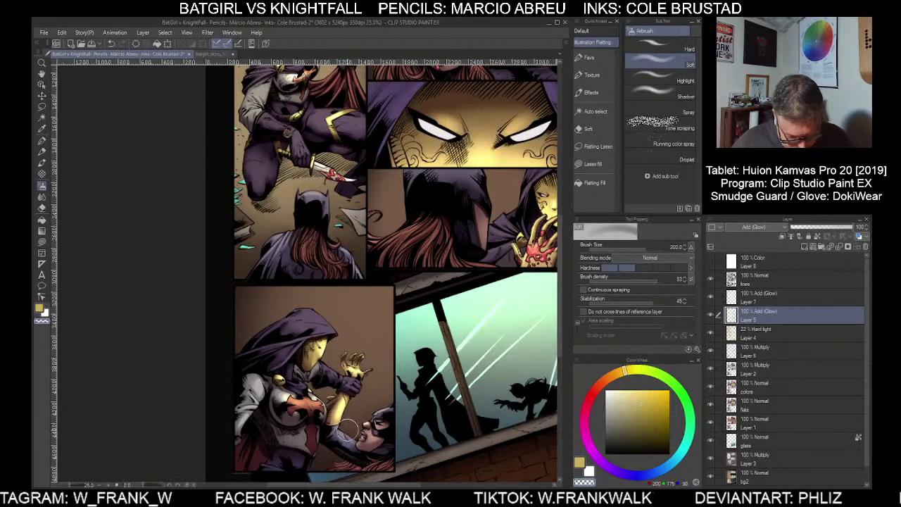
Keep Layer 5 active and set up the Hard airbrush at brush size 25
{"action": "key", "text": "ctrl+minus"}
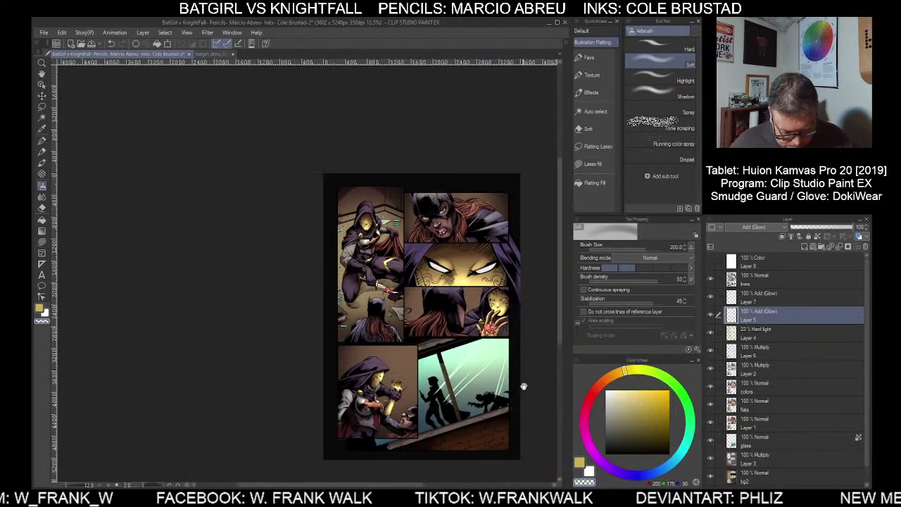
{"action": "left_click_drag", "start_coordinate": [524, 385], "coordinate": [461, 389]}
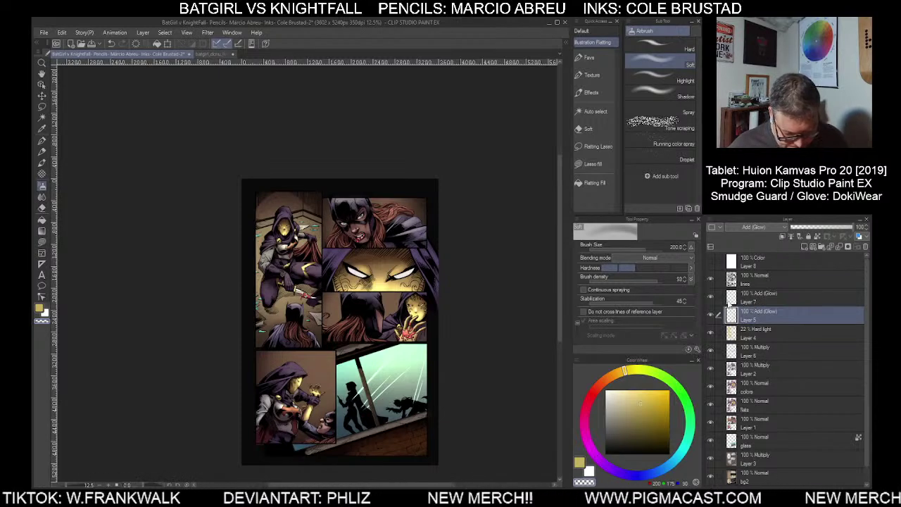
{"action": "left_click_drag", "start_coordinate": [482, 399], "coordinate": [486, 372]}
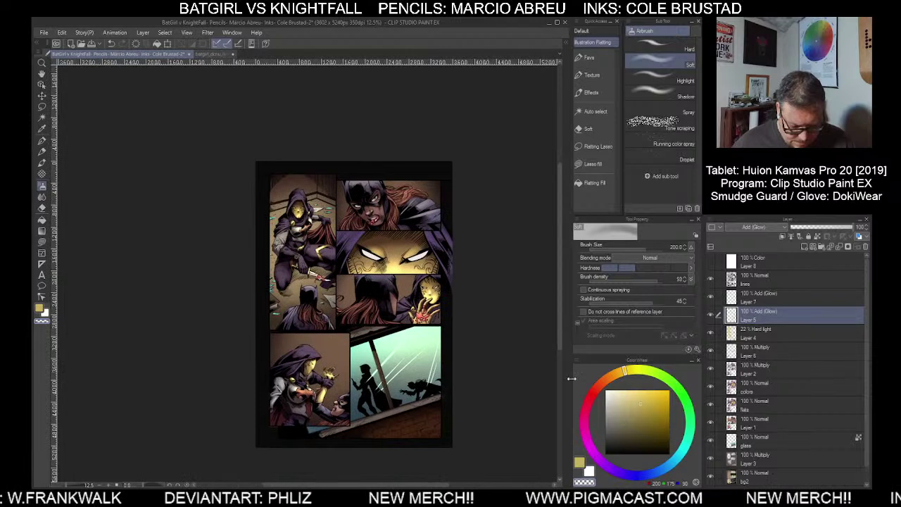
{"action": "left_click", "coordinate": [756, 296]}
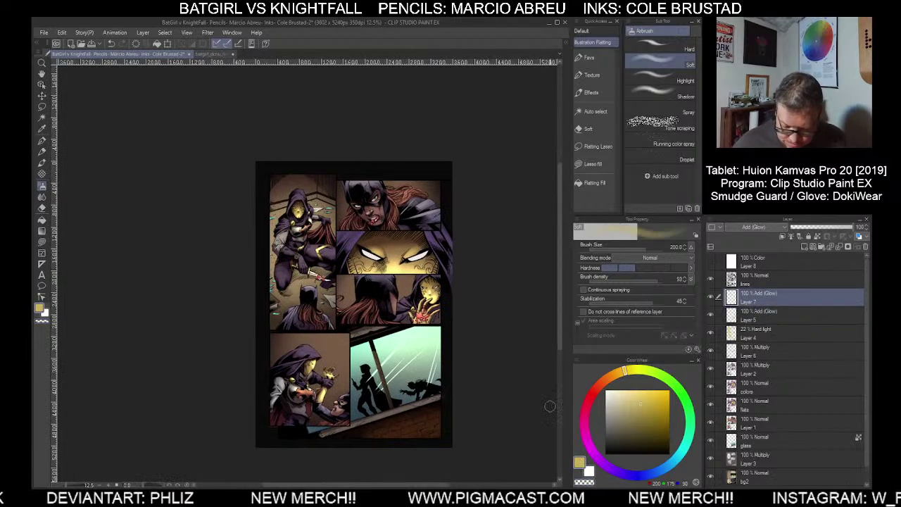
{"action": "left_click", "coordinate": [766, 321]}
{"action": "left_click", "coordinate": [644, 50]}
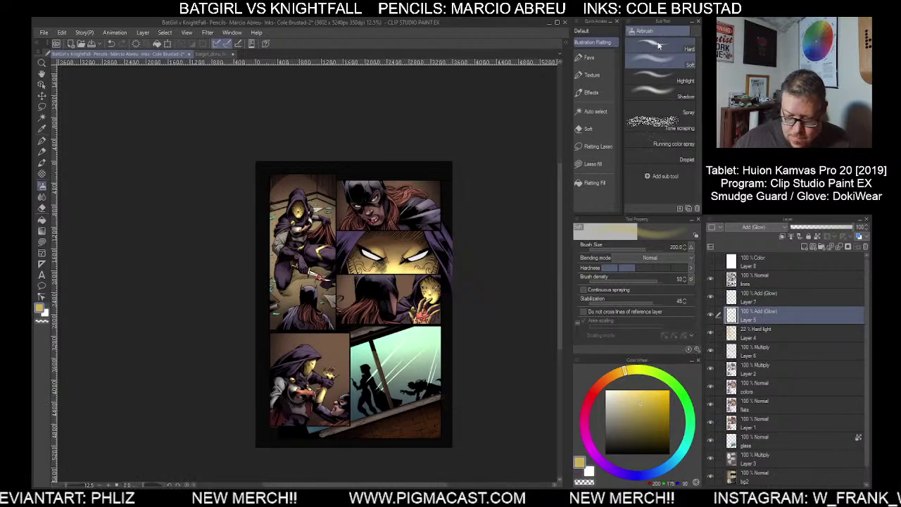
{"action": "scroll", "coordinate": [300, 204], "scroll_direction": "up", "scroll_amount": 3}
{"action": "key", "text": "bracketleft"}
{"action": "key", "text": "bracketleft"}
{"action": "key", "text": "bracketleft"}
{"action": "key", "text": "bracketleft"}
{"action": "key", "text": "bracketleft"}
{"action": "key", "text": "bracketleft"}
{"action": "key", "text": "bracketleft"}
{"action": "key", "text": "bracketleft"}
{"action": "key", "text": "bracketleft"}
{"action": "key", "text": "bracketleft"}
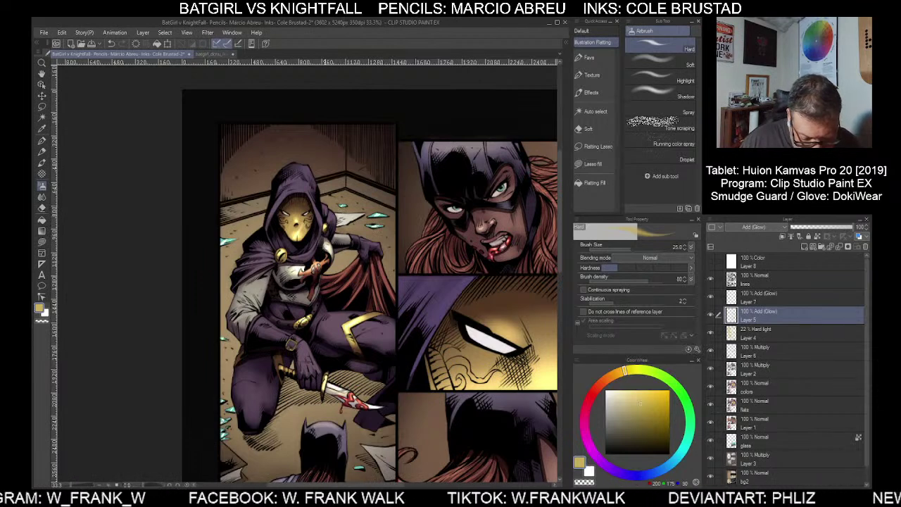
Review the glow and overall lighting across all panels of the comic page, up close and as a whole
{"action": "scroll", "coordinate": [397, 380], "scroll_direction": "down", "scroll_amount": 1}
{"action": "left_click_drag", "start_coordinate": [451, 403], "coordinate": [443, 328]}
{"action": "left_click", "coordinate": [590, 470]}
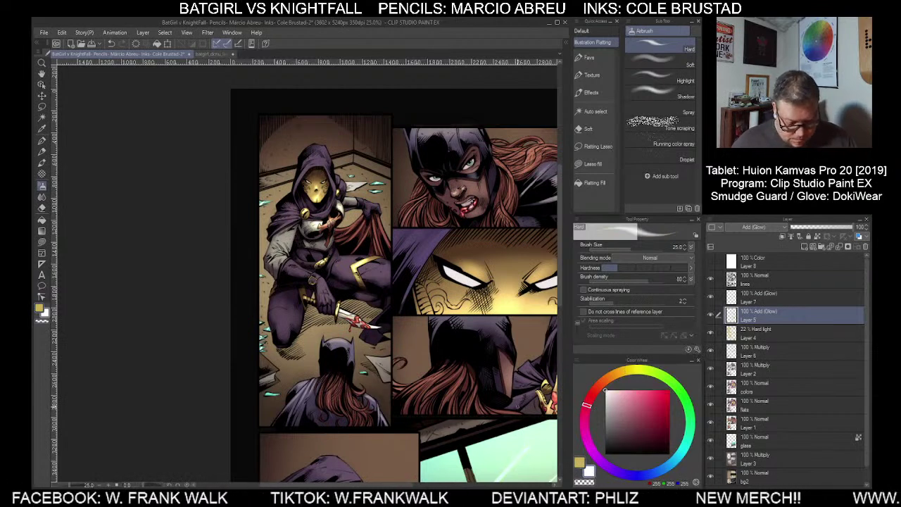
{"action": "left_click_drag", "start_coordinate": [492, 395], "coordinate": [483, 381]}
{"action": "left_click", "coordinate": [580, 462]}
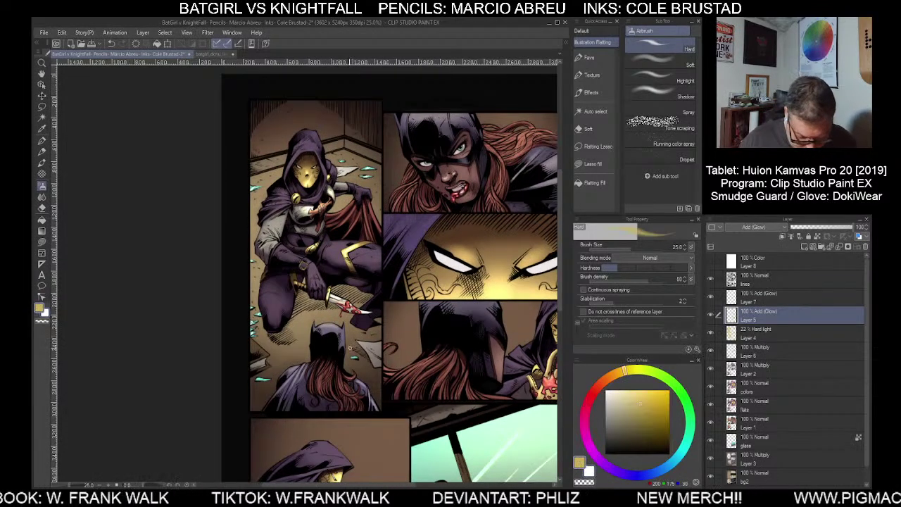
{"action": "scroll", "coordinate": [350, 347], "scroll_direction": "up", "scroll_amount": 1}
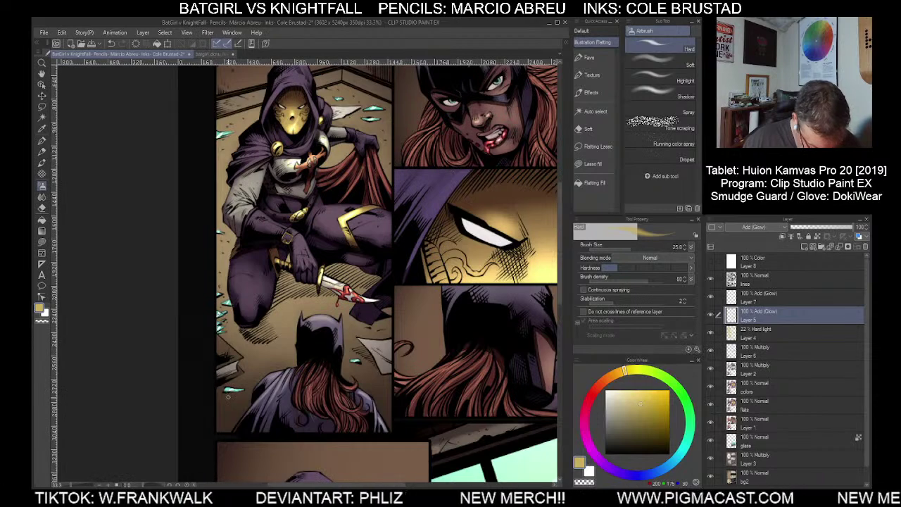
{"action": "scroll", "coordinate": [414, 443], "scroll_direction": "down", "scroll_amount": 1}
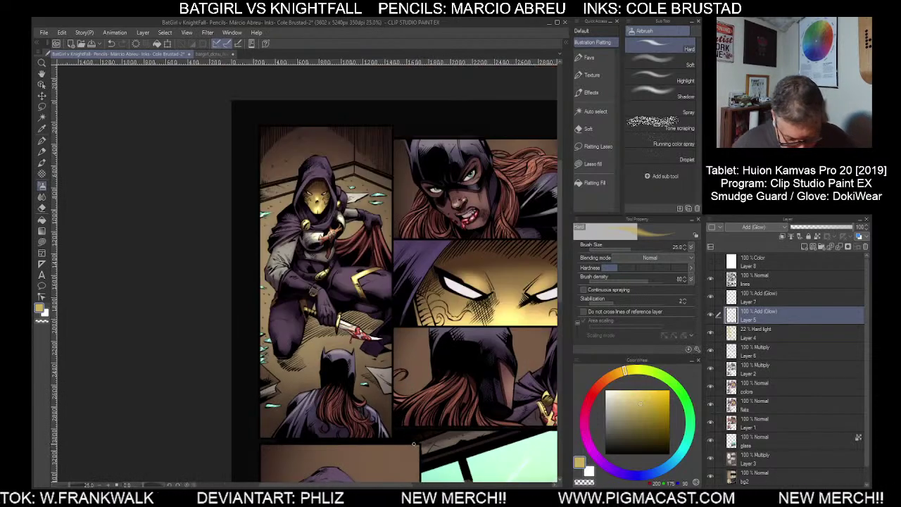
{"action": "scroll", "coordinate": [414, 443], "scroll_direction": "down", "scroll_amount": 1}
{"action": "scroll", "coordinate": [421, 422], "scroll_direction": "down", "scroll_amount": 1}
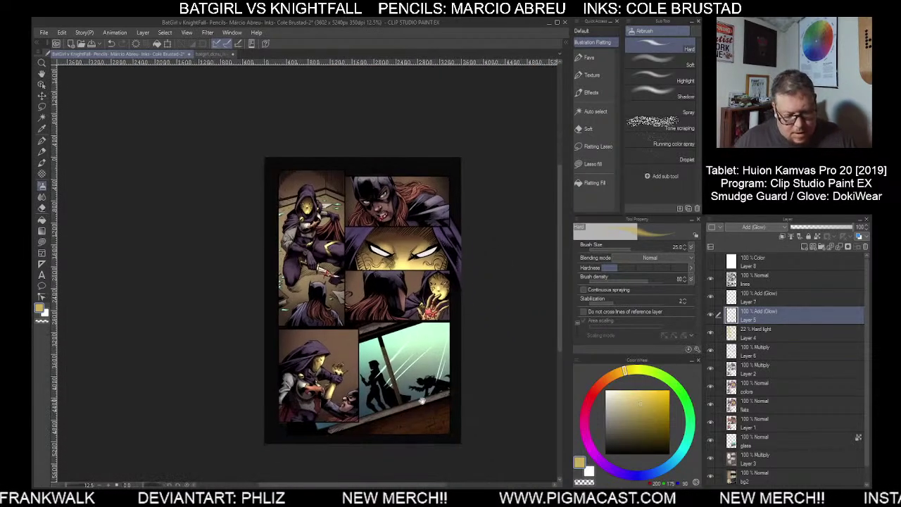
{"action": "key", "text": "ctrl+plus"}
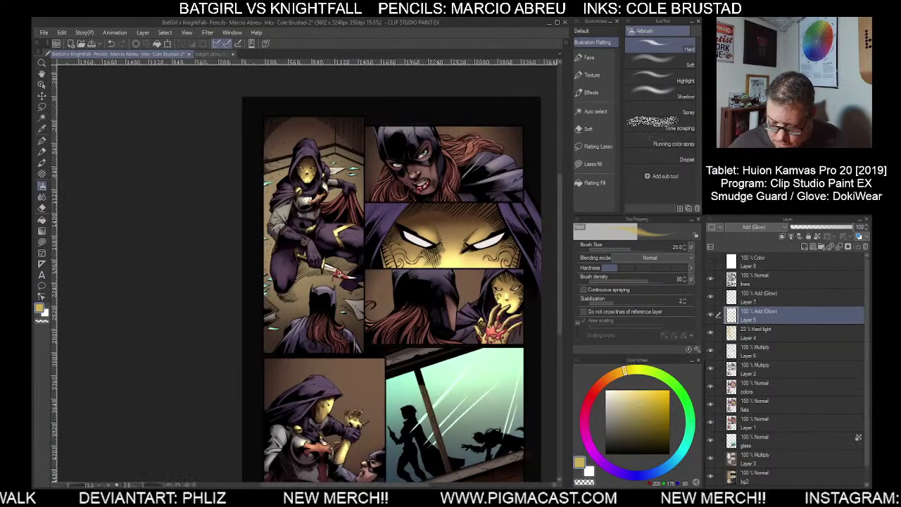
{"action": "key", "text": "ctrl+minus"}
{"action": "left_click_drag", "start_coordinate": [487, 427], "coordinate": [431, 387]}
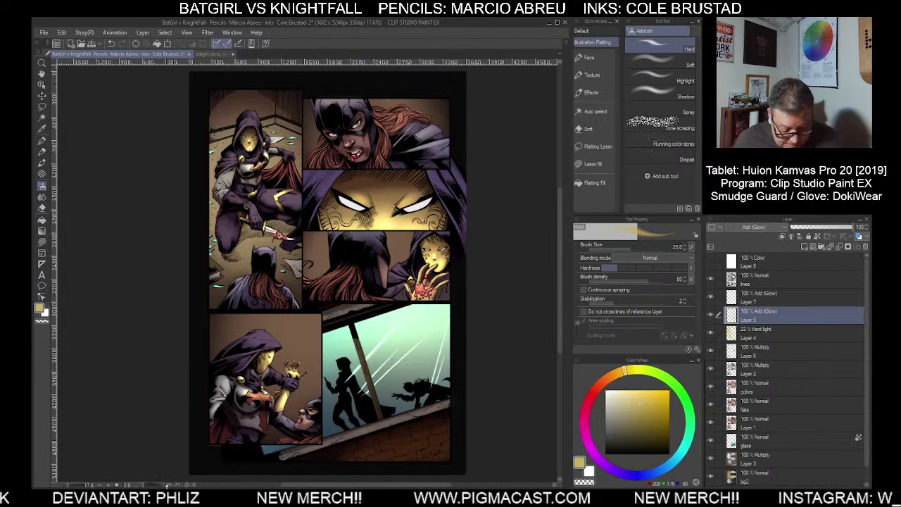
{"action": "left_click_drag", "start_coordinate": [315, 488], "coordinate": [359, 485]}
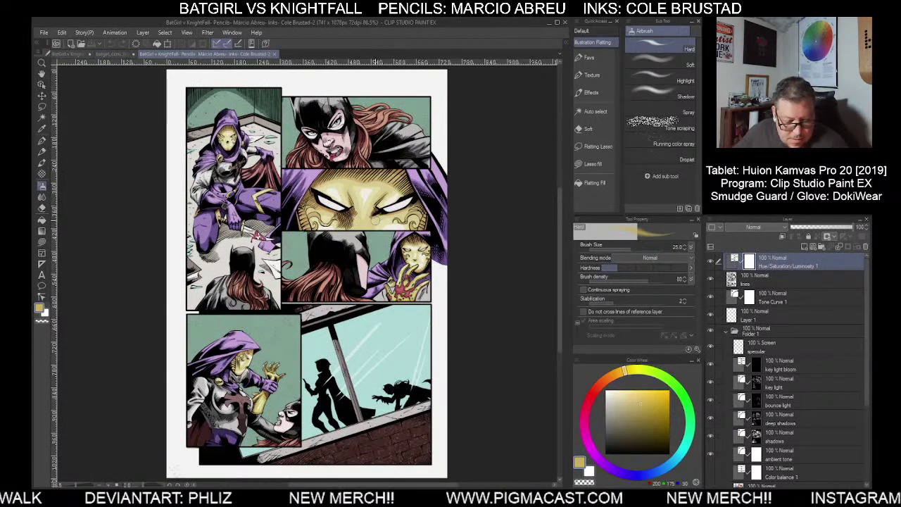
Compare the earlier low-resolution color version of the page with the current dark-lit version
{"action": "scroll", "coordinate": [376, 220], "scroll_direction": "up", "scroll_amount": 1}
{"action": "scroll", "coordinate": [376, 220], "scroll_direction": "down", "scroll_amount": 1}
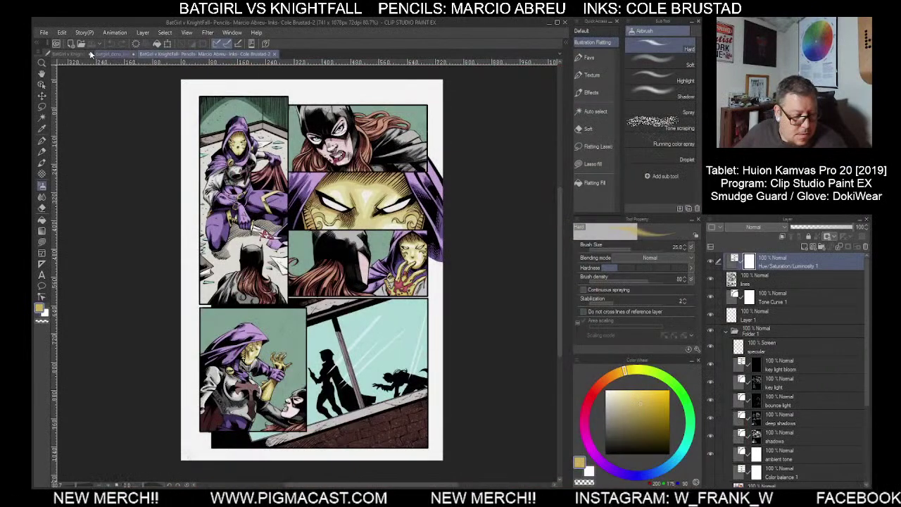
{"action": "left_click", "coordinate": [64, 55]}
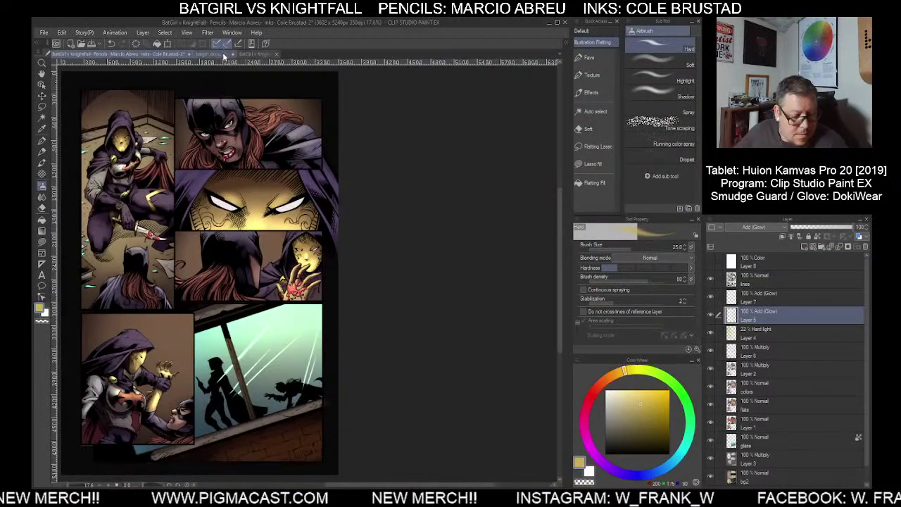
{"action": "left_click", "coordinate": [251, 54]}
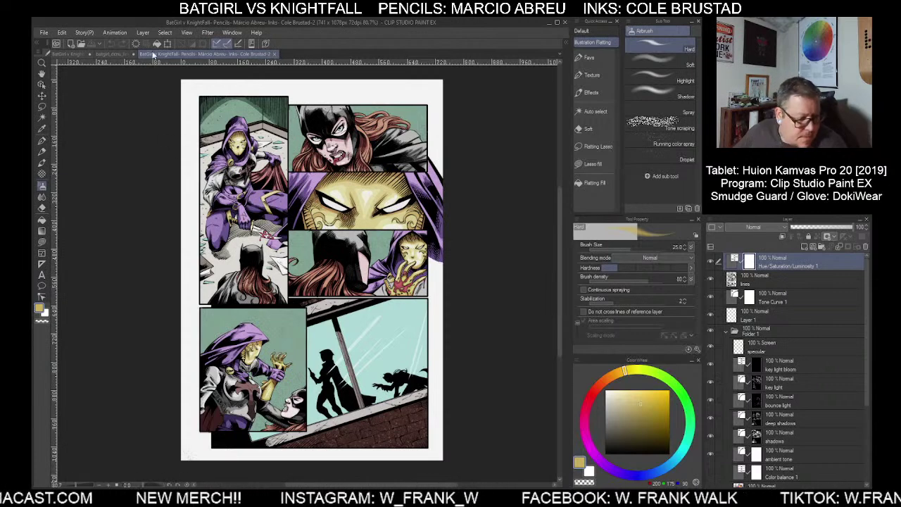
Save the earlier color version as a PNG file and close it
{"action": "left_click", "coordinate": [44, 34]}
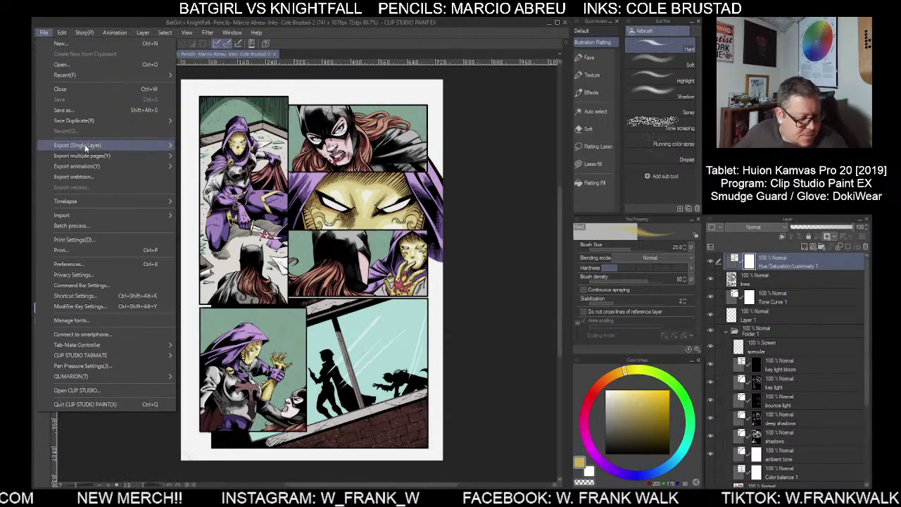
{"action": "left_click", "coordinate": [101, 111]}
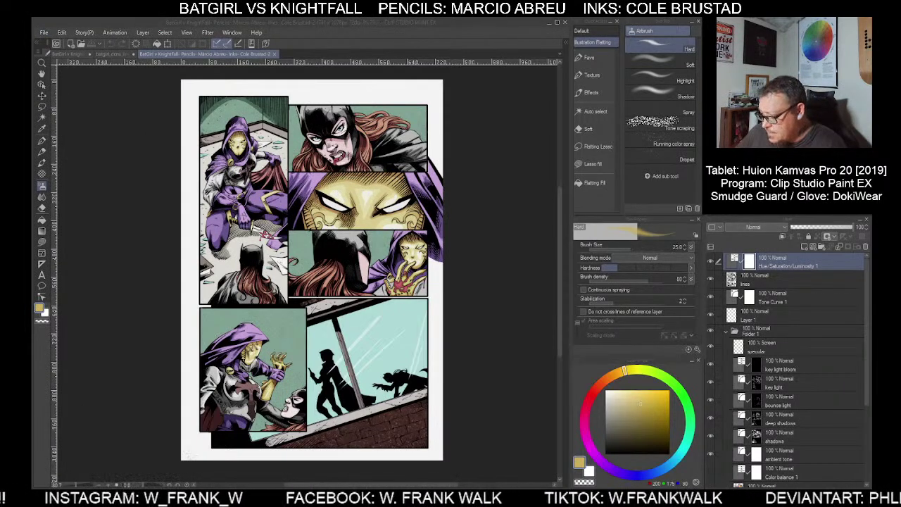
{"action": "key", "text": "Return"}
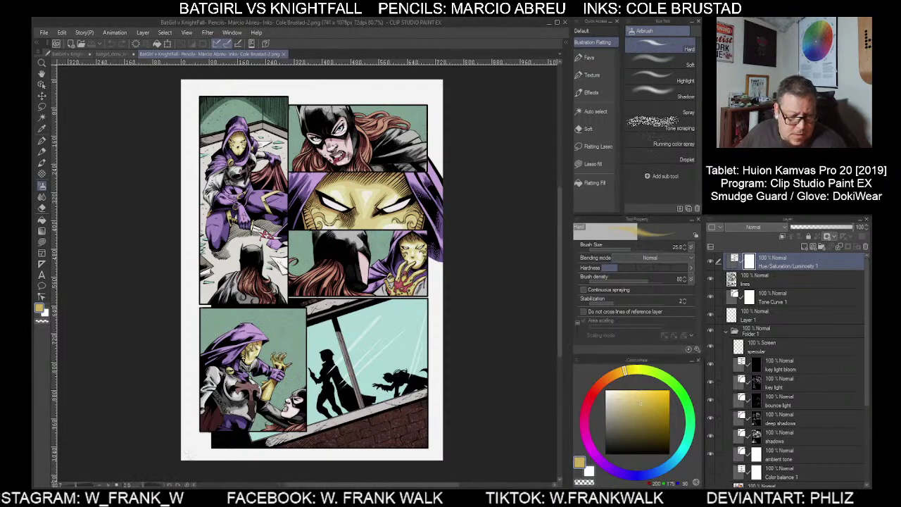
{"action": "left_click", "coordinate": [285, 54]}
{"action": "left_click", "coordinate": [70, 52]}
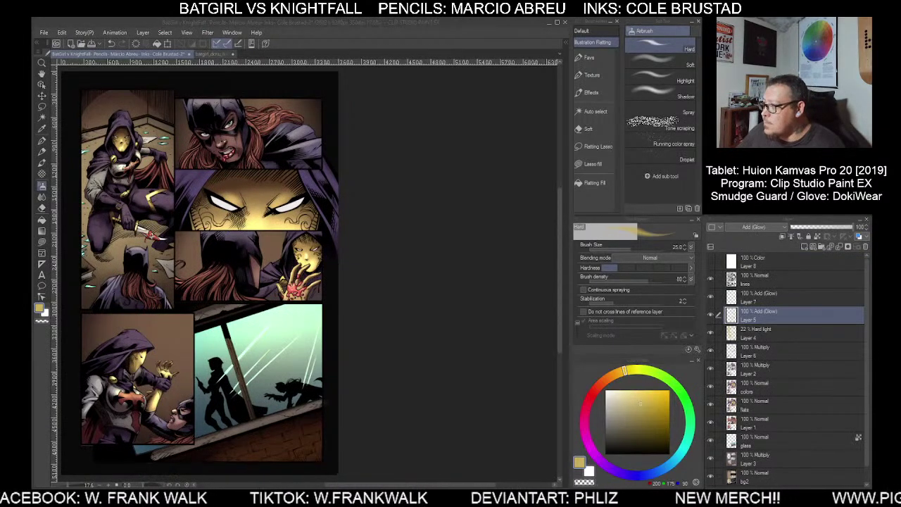
Place the image viewer showing the saved PNG beside the current page for a side-by-side comparison
{"action": "left_click_drag", "start_coordinate": [870, 105], "coordinate": [403, 46]}
{"action": "left_click_drag", "start_coordinate": [282, 132], "coordinate": [344, 138]}
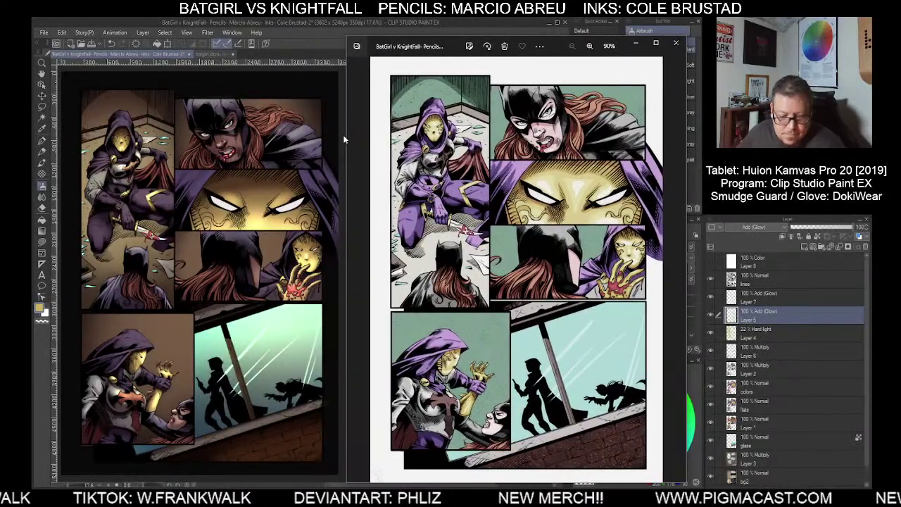
{"action": "left_click_drag", "start_coordinate": [421, 38], "coordinate": [418, 50]}
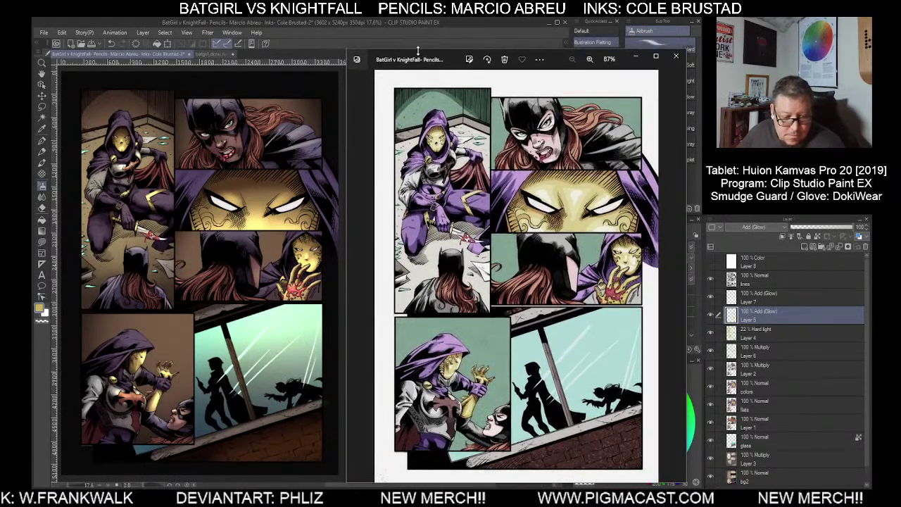
{"action": "left_click_drag", "start_coordinate": [449, 59], "coordinate": [441, 52]}
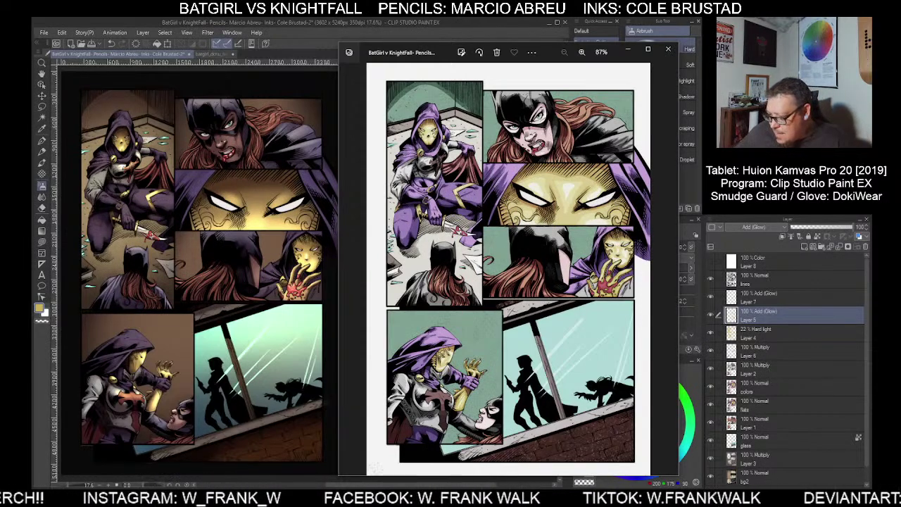
Capture a screen snip of both page versions side by side and close the image viewer
{"action": "key", "text": "alt+Tab"}
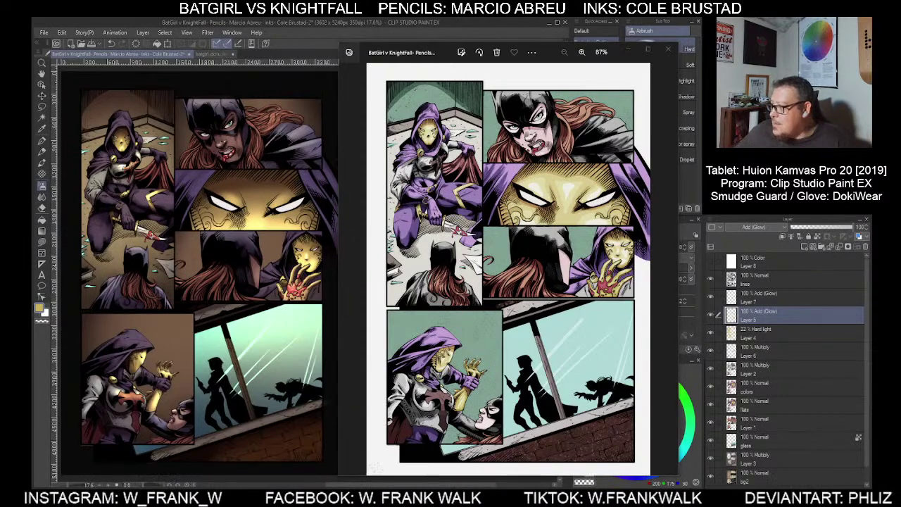
{"action": "key", "text": "super+shift+s"}
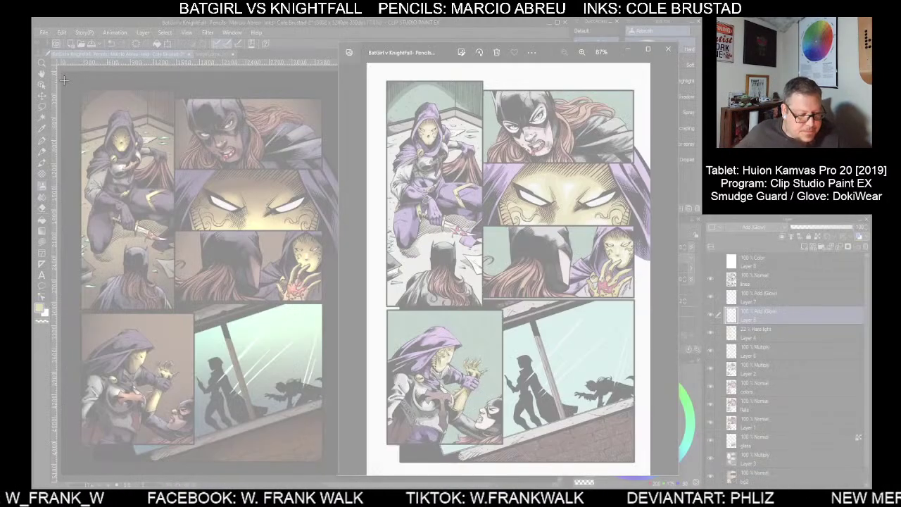
{"action": "left_click_drag", "start_coordinate": [65, 77], "coordinate": [670, 473]}
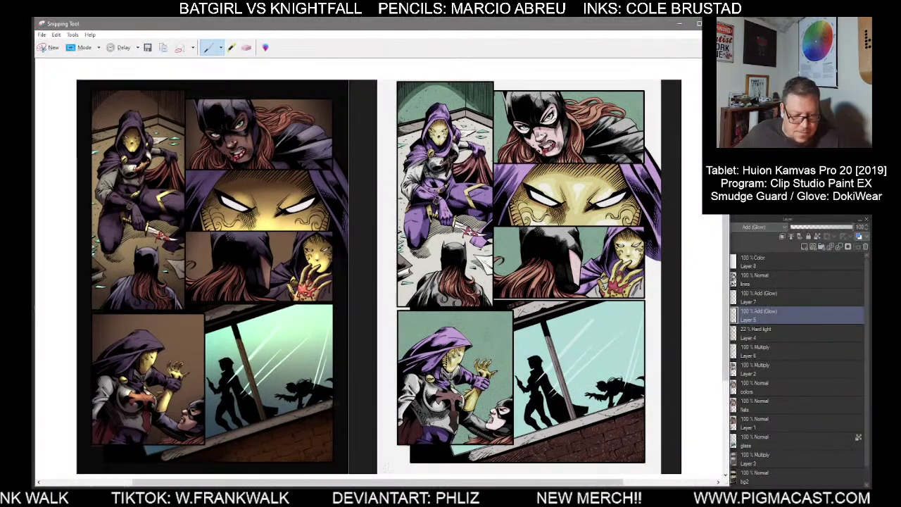
{"action": "left_click_drag", "start_coordinate": [353, 31], "coordinate": [900, 42]}
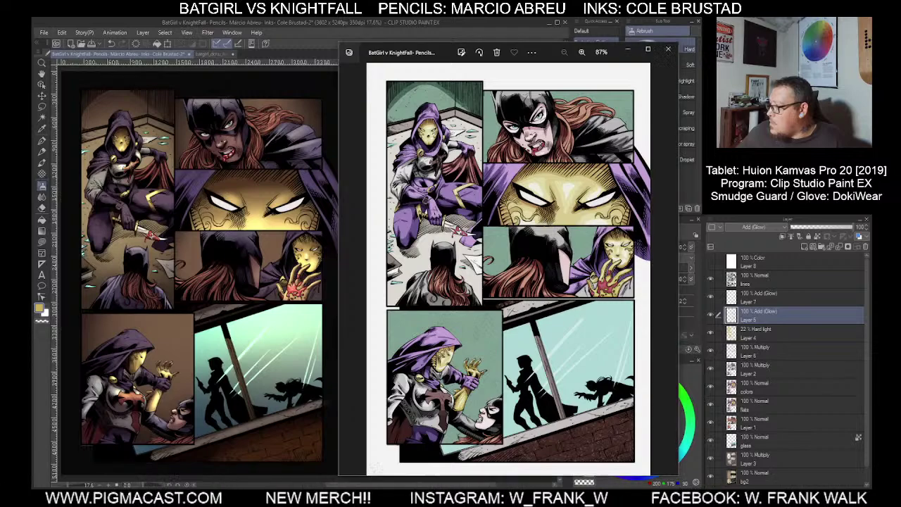
{"action": "left_click", "coordinate": [668, 48]}
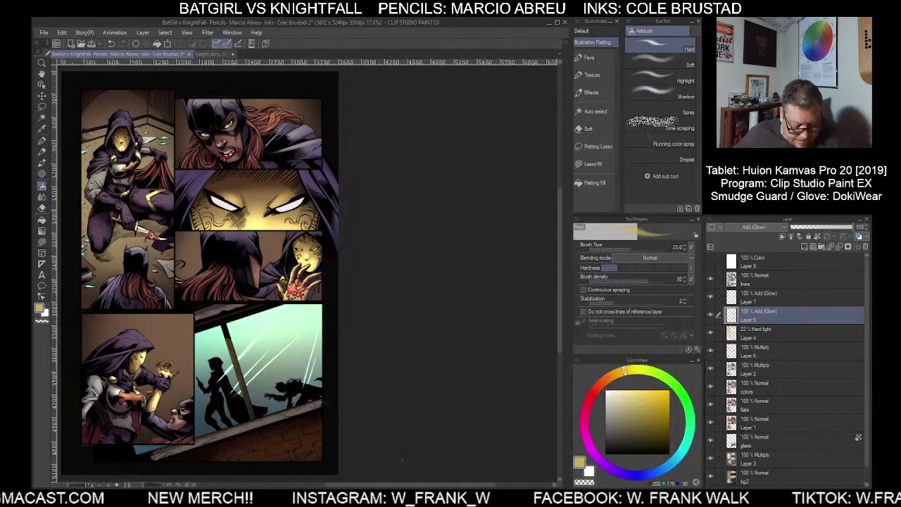
{"action": "left_click_drag", "start_coordinate": [380, 485], "coordinate": [340, 486]}
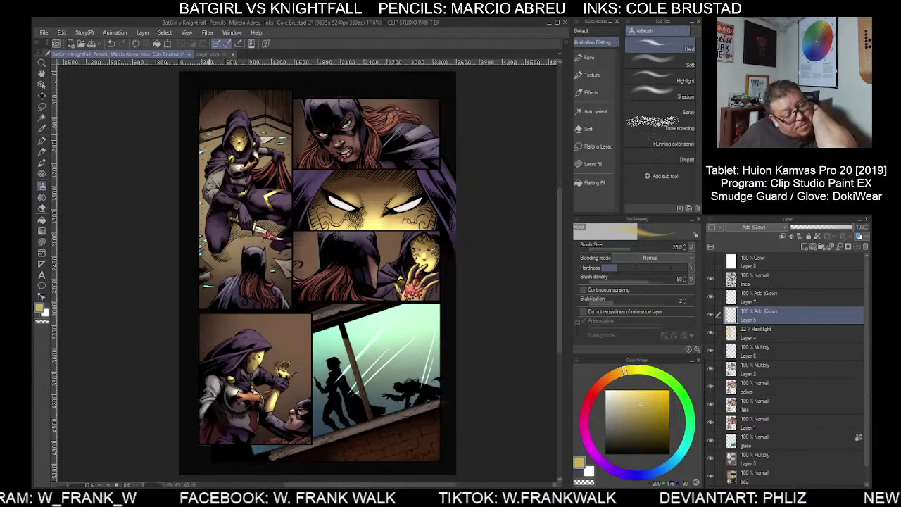
Examine the full Batgirl pin-up illustration in the other open document and return to the comic page
{"action": "left_click", "coordinate": [211, 55]}
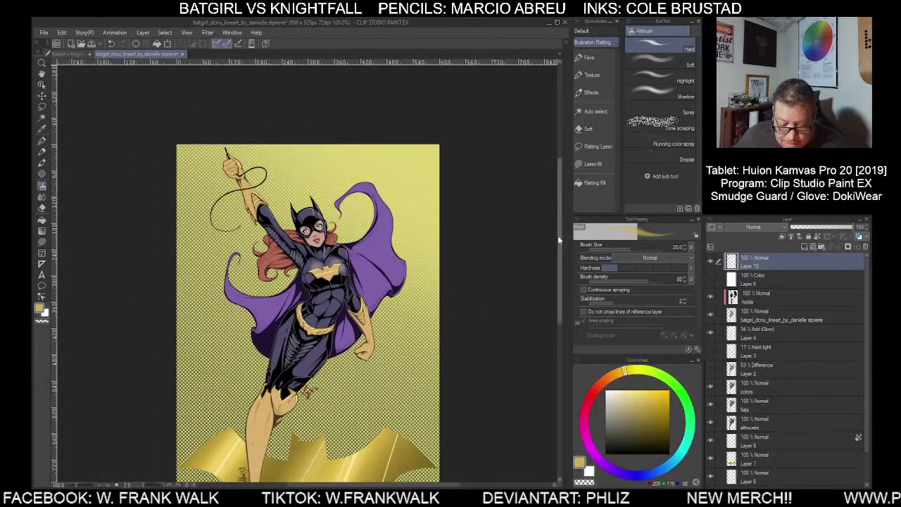
{"action": "left_click_drag", "start_coordinate": [559, 236], "coordinate": [563, 267]}
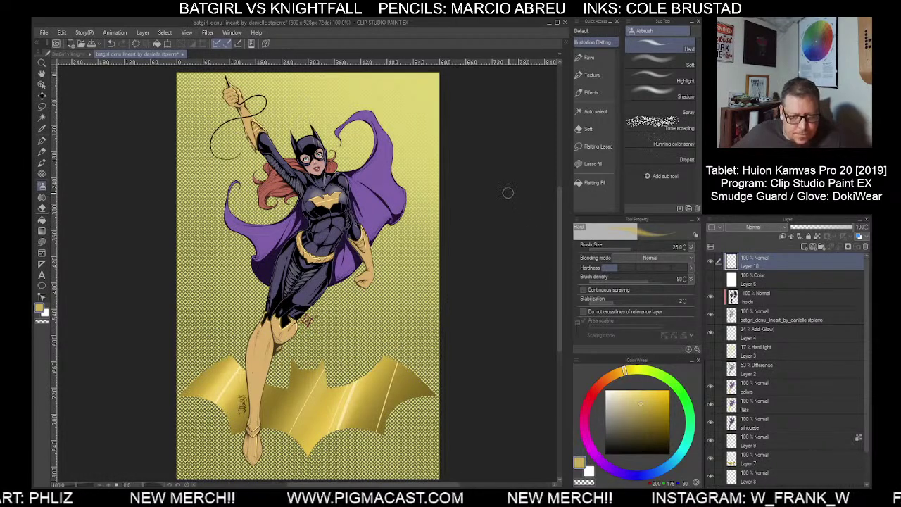
{"action": "left_click", "coordinate": [64, 53]}
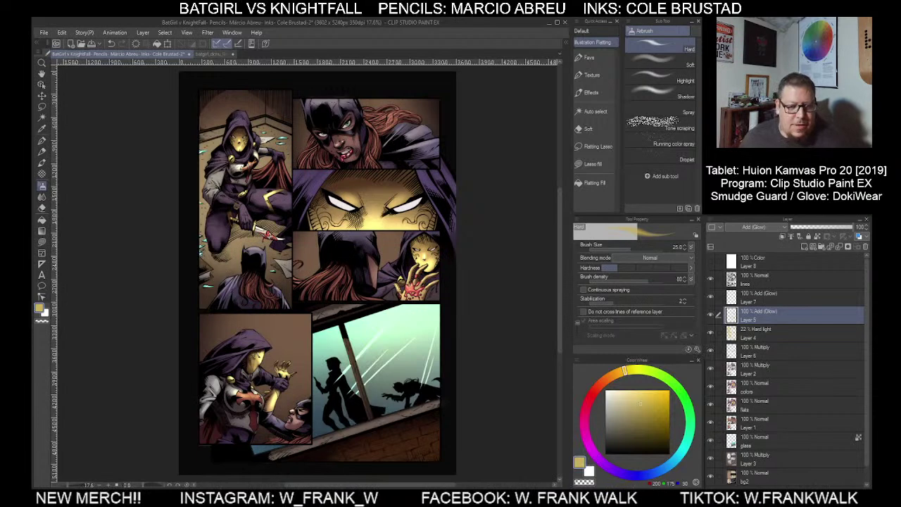
Switch to the Batgirl pin-up illustration and make its Layer 2 and Layer 3 visible
{"action": "left_click", "coordinate": [209, 54]}
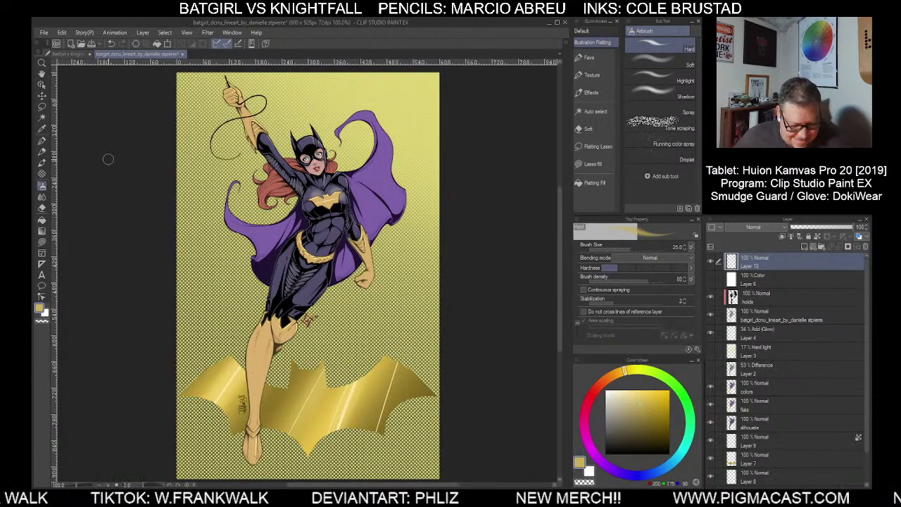
{"action": "left_click", "coordinate": [711, 370]}
{"action": "left_click", "coordinate": [711, 351]}
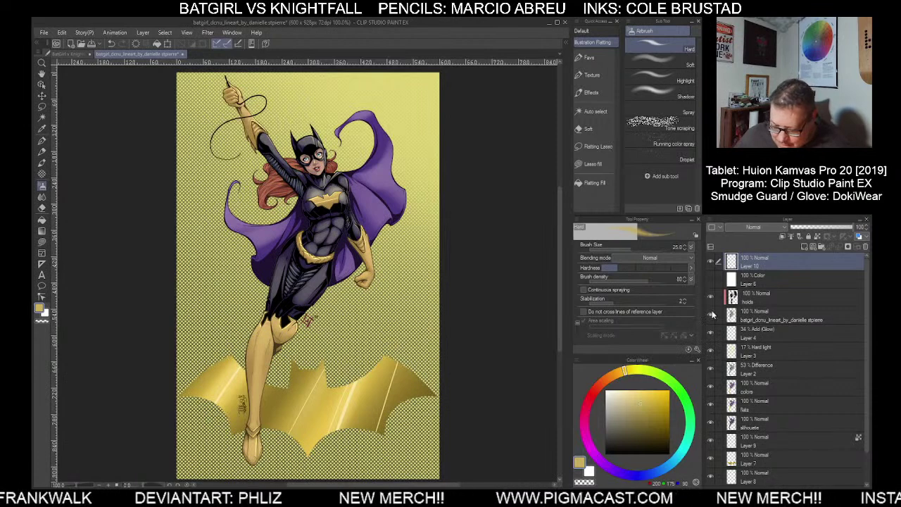
Compare the Batgirl pin-up with and without the 53% Difference Layer 2, leaving that layer visible
{"action": "left_click", "coordinate": [710, 369]}
{"action": "left_click", "coordinate": [710, 369]}
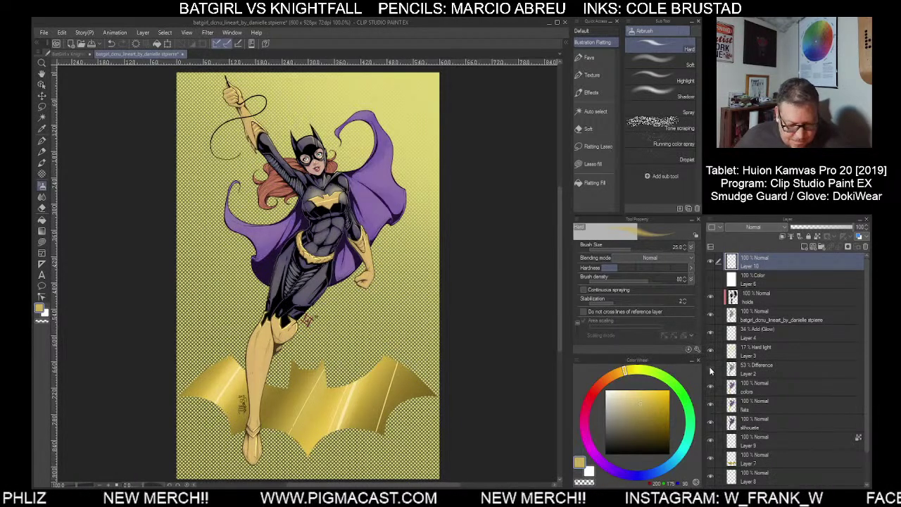
{"action": "left_click", "coordinate": [710, 369]}
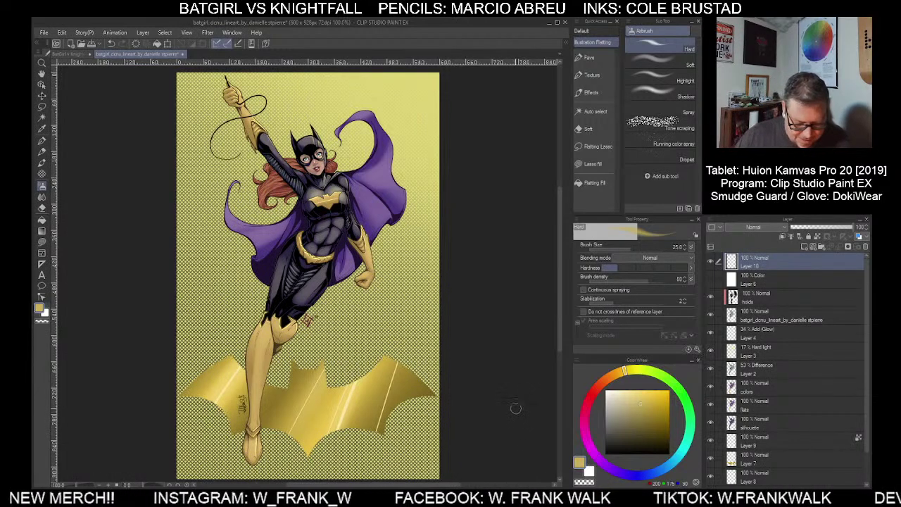
Examine the shading on the pin-up's figure and cape up close and at full view, and return to the comic page
{"action": "scroll", "coordinate": [309, 267], "scroll_direction": "up", "scroll_amount": 2}
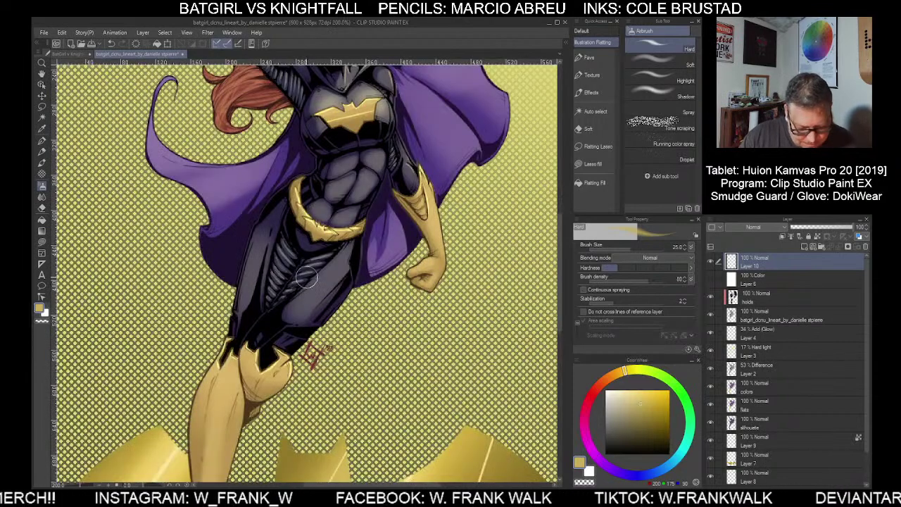
{"action": "left_click_drag", "start_coordinate": [373, 297], "coordinate": [388, 385]}
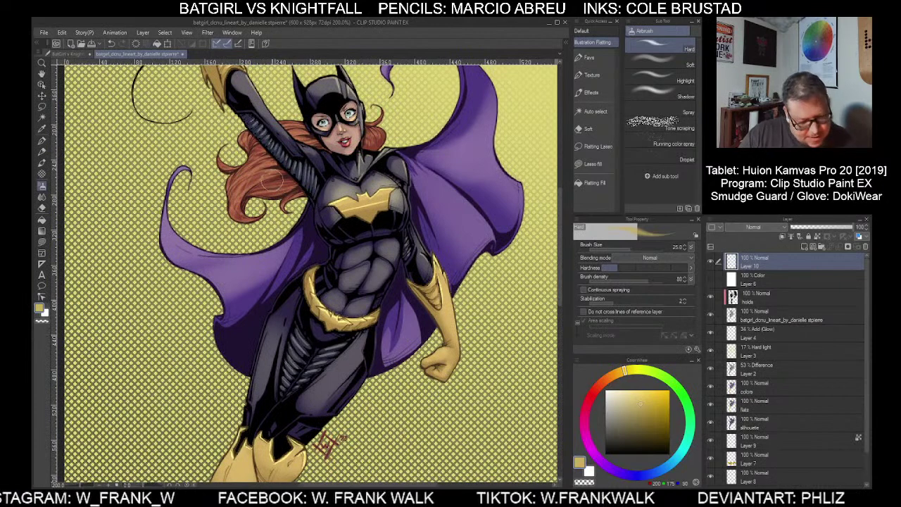
{"action": "scroll", "coordinate": [334, 372], "scroll_direction": "down", "scroll_amount": 1}
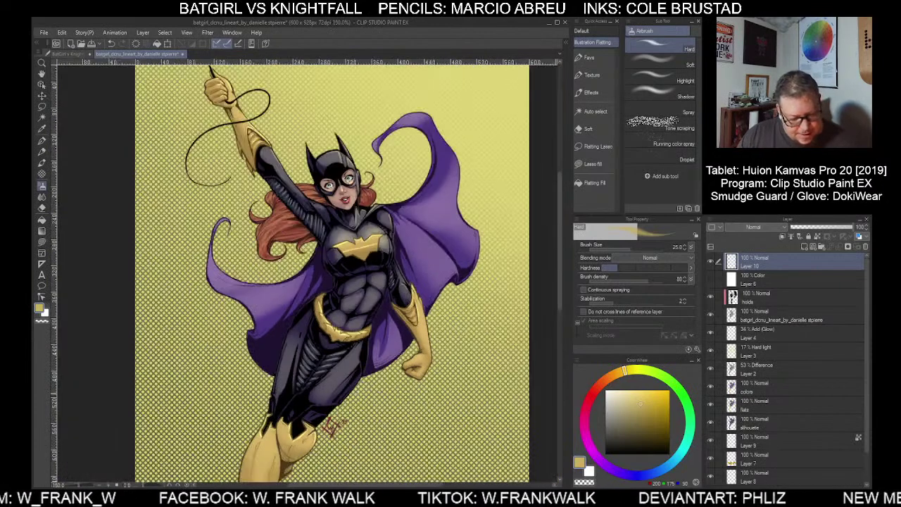
{"action": "scroll", "coordinate": [443, 434], "scroll_direction": "down", "scroll_amount": 1}
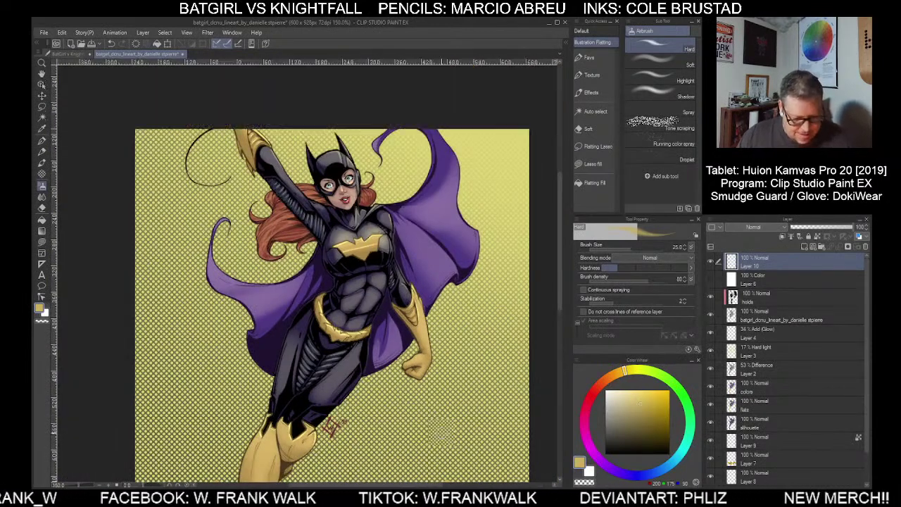
{"action": "left_click_drag", "start_coordinate": [438, 427], "coordinate": [402, 306]}
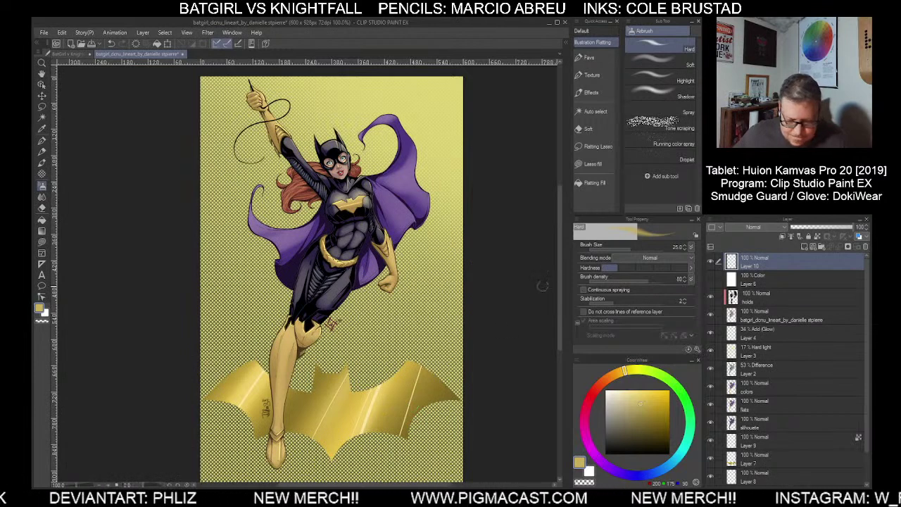
{"action": "left_click_drag", "start_coordinate": [560, 267], "coordinate": [559, 271]}
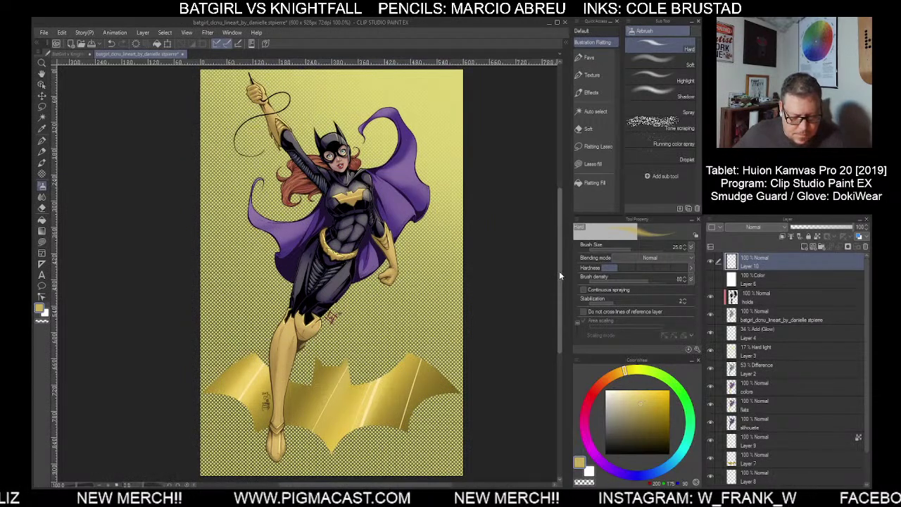
{"action": "left_click", "coordinate": [79, 55]}
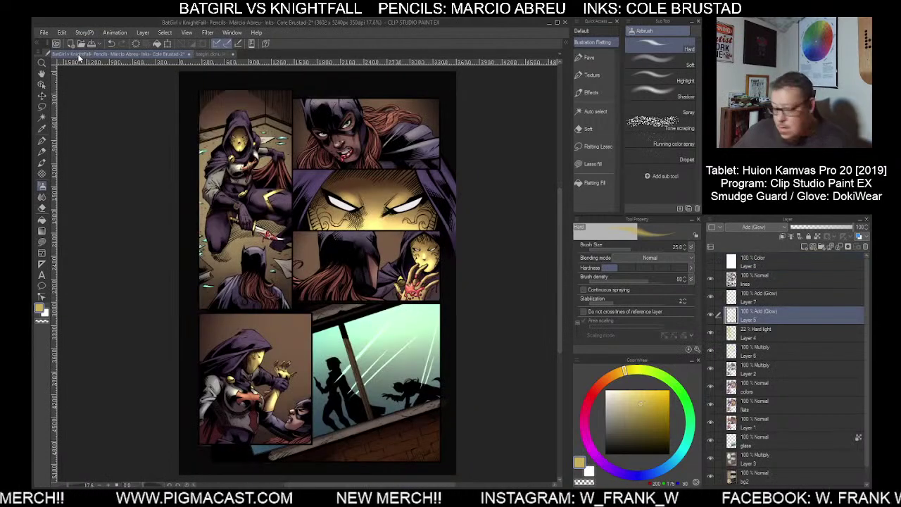